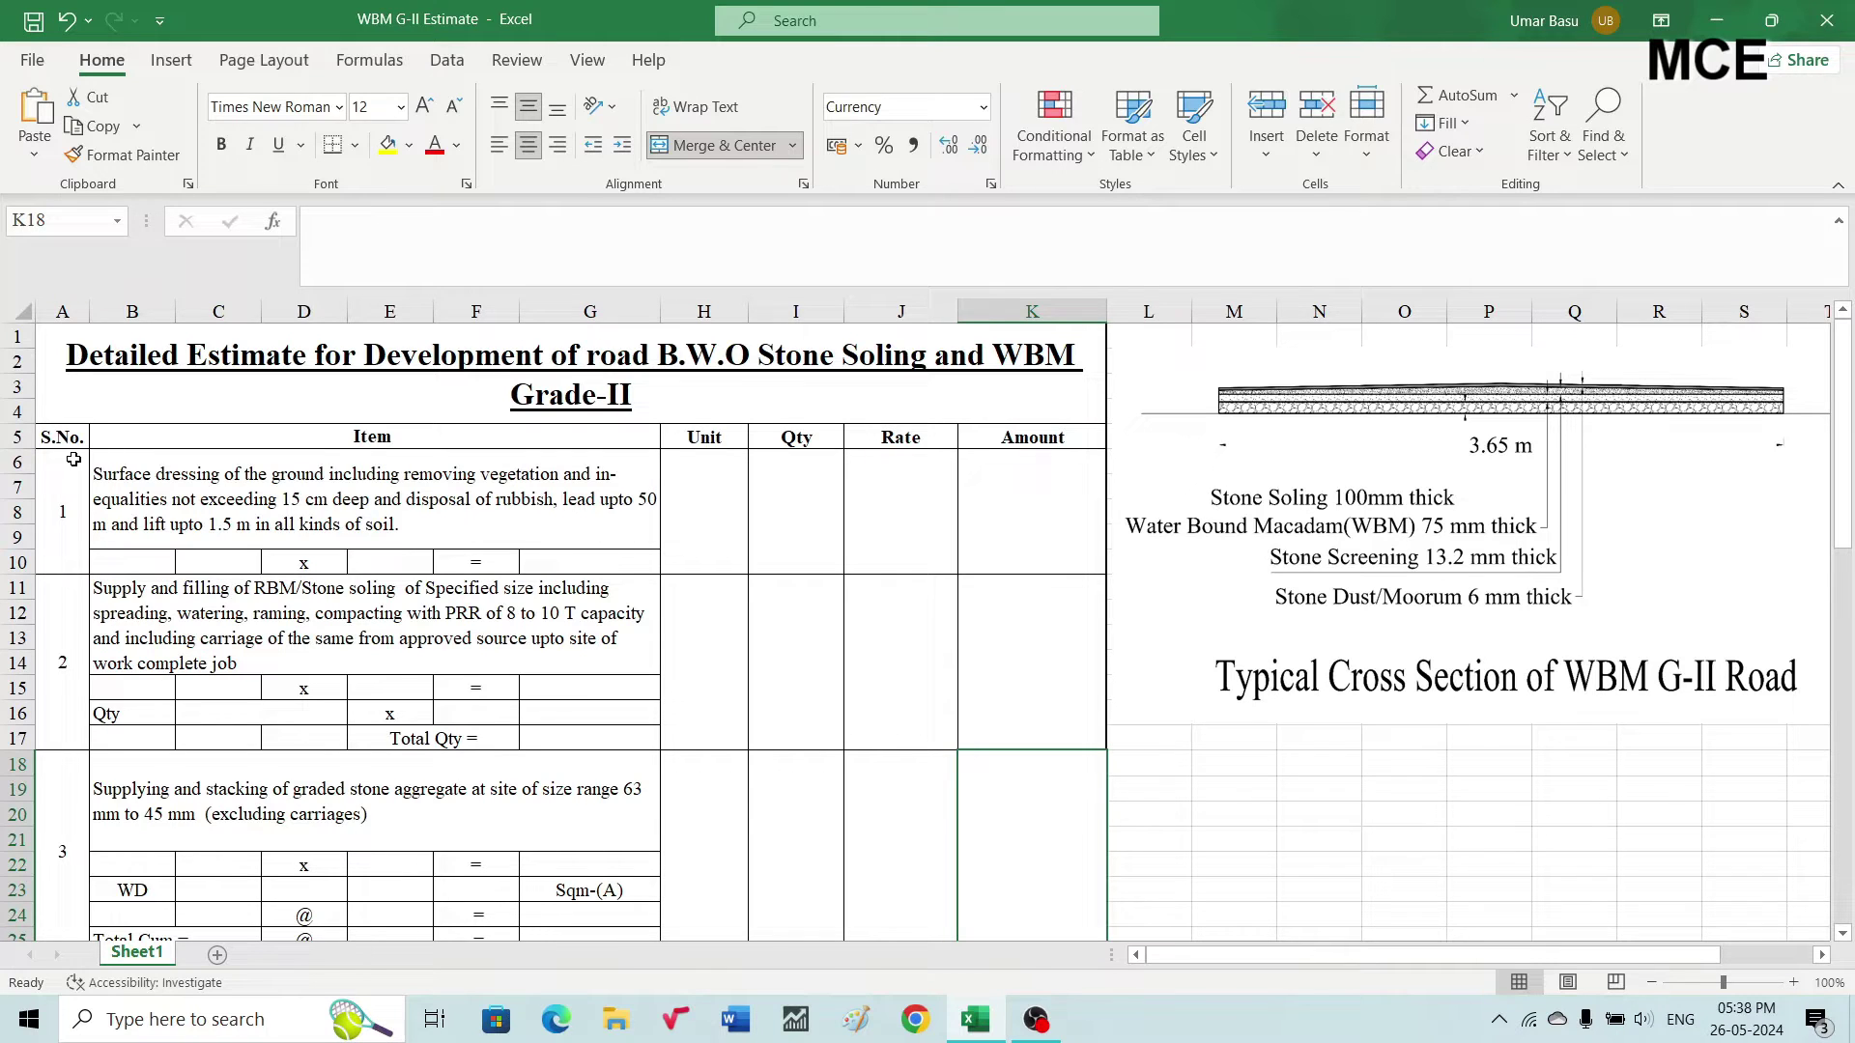
pyautogui.click(71, 461)
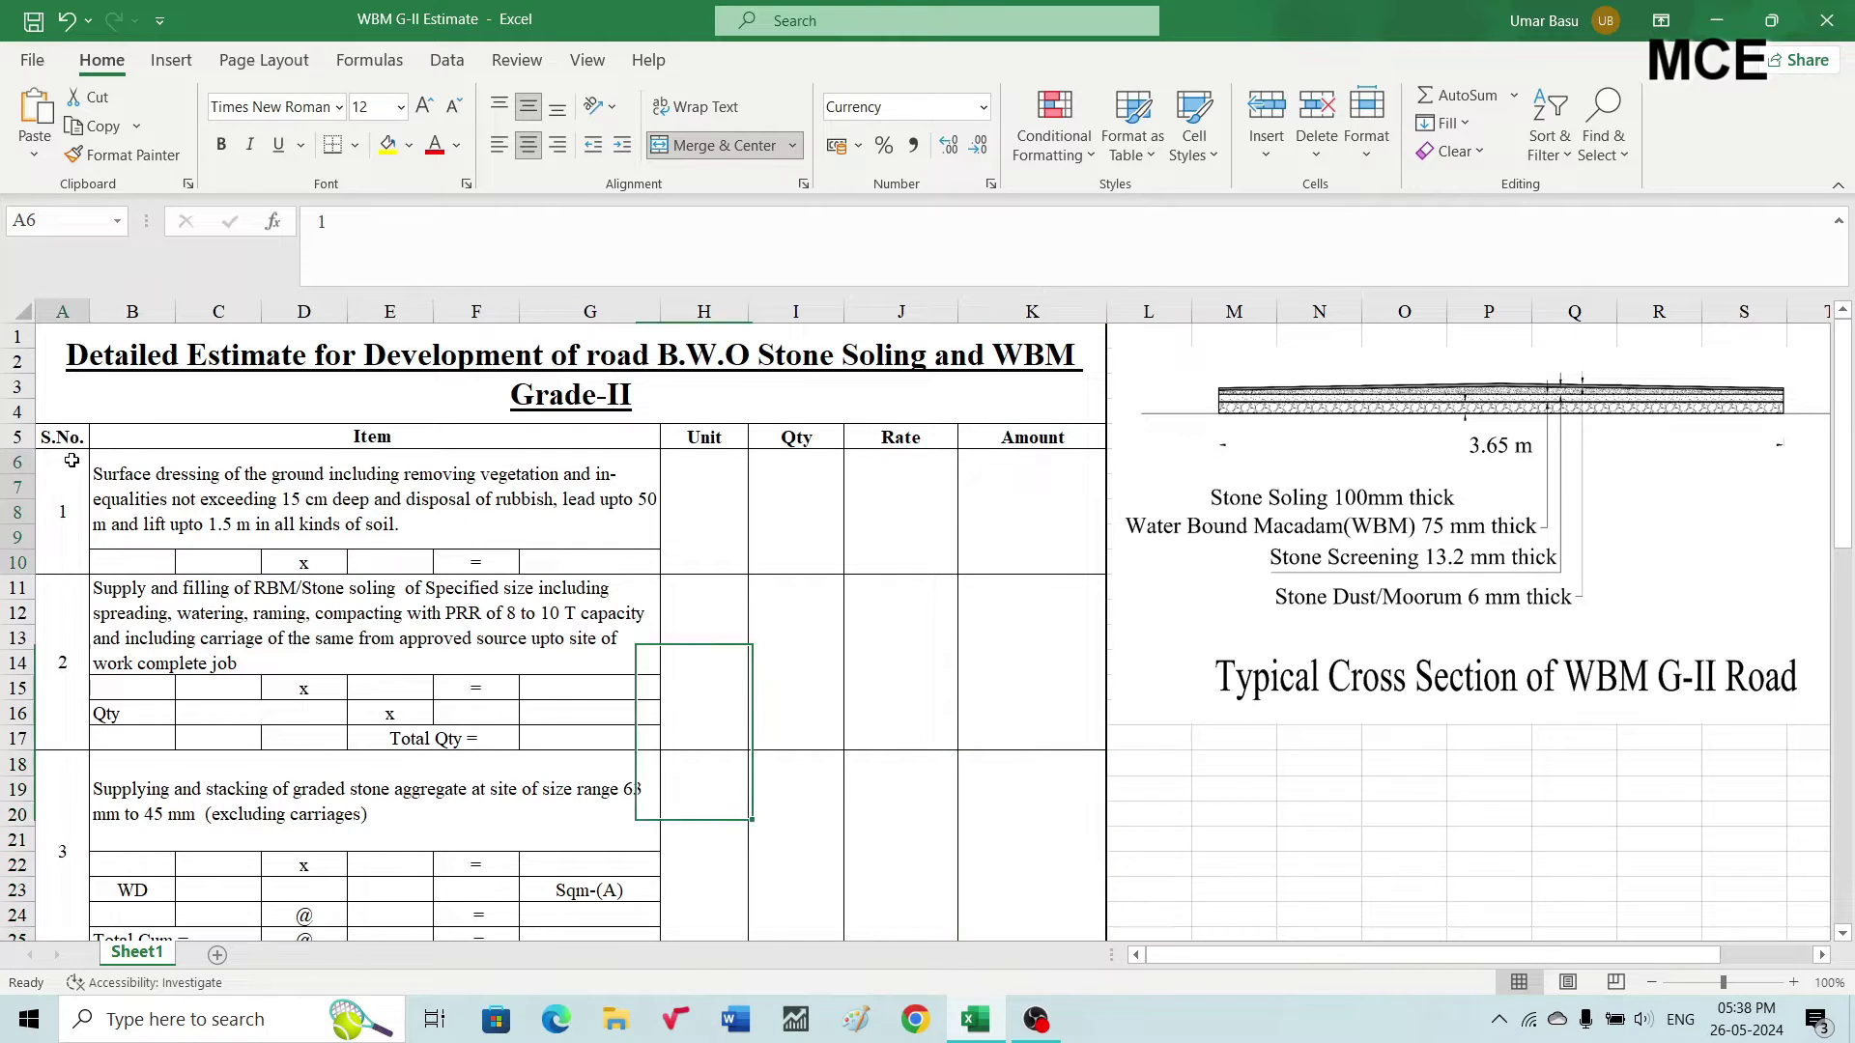
pyautogui.click(389, 504)
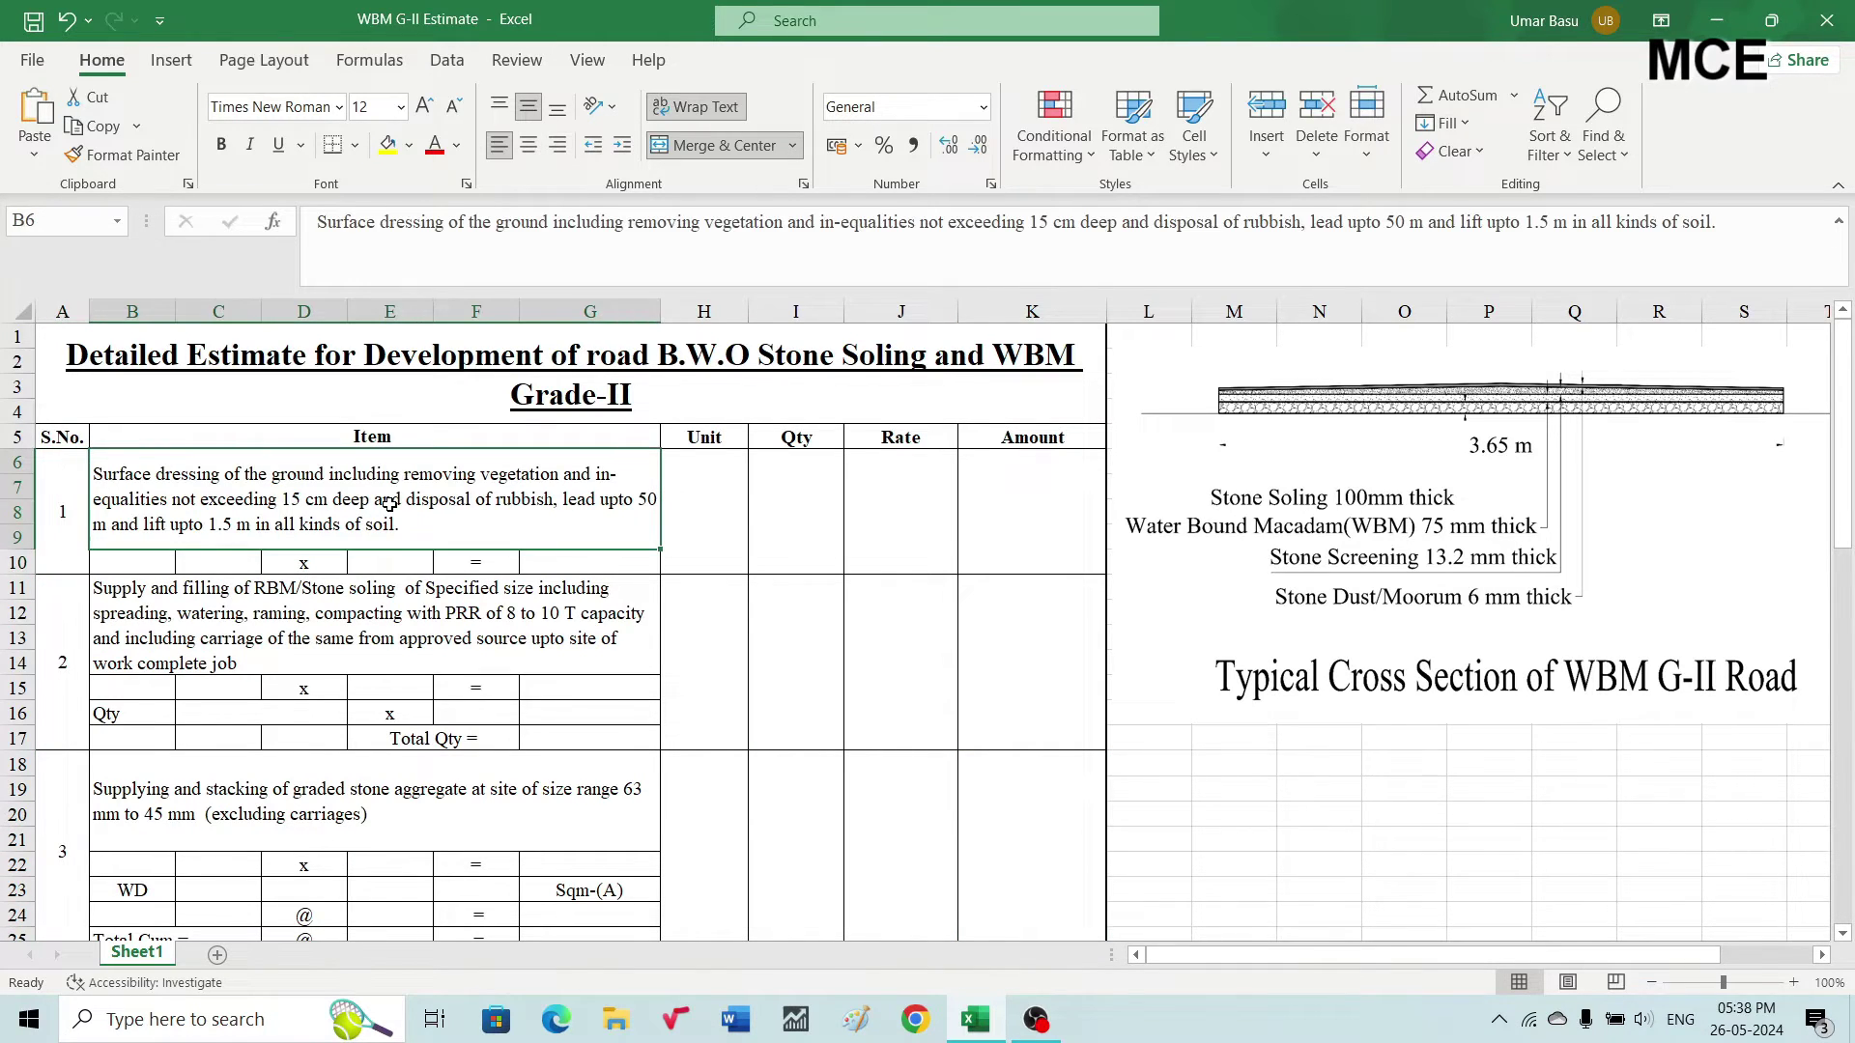
pyautogui.click(714, 495)
pyautogui.click(809, 500)
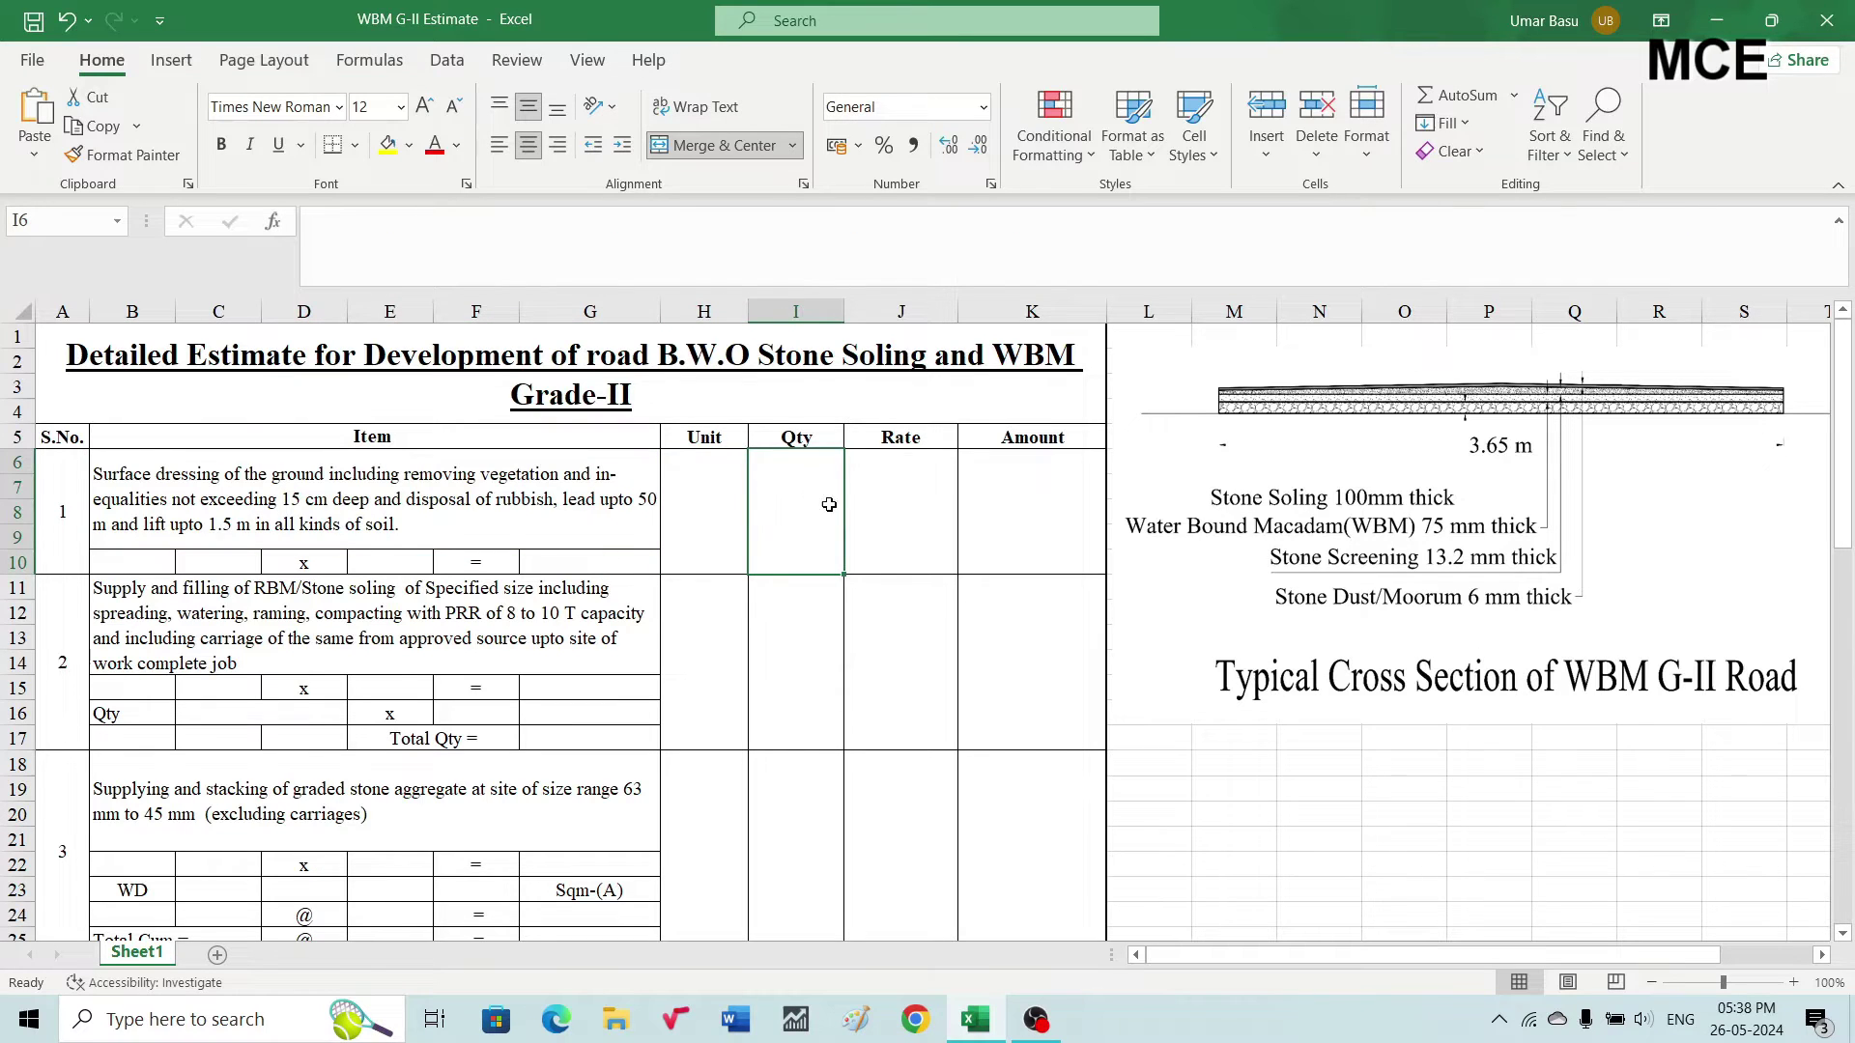
pyautogui.click(907, 511)
pyautogui.click(1014, 502)
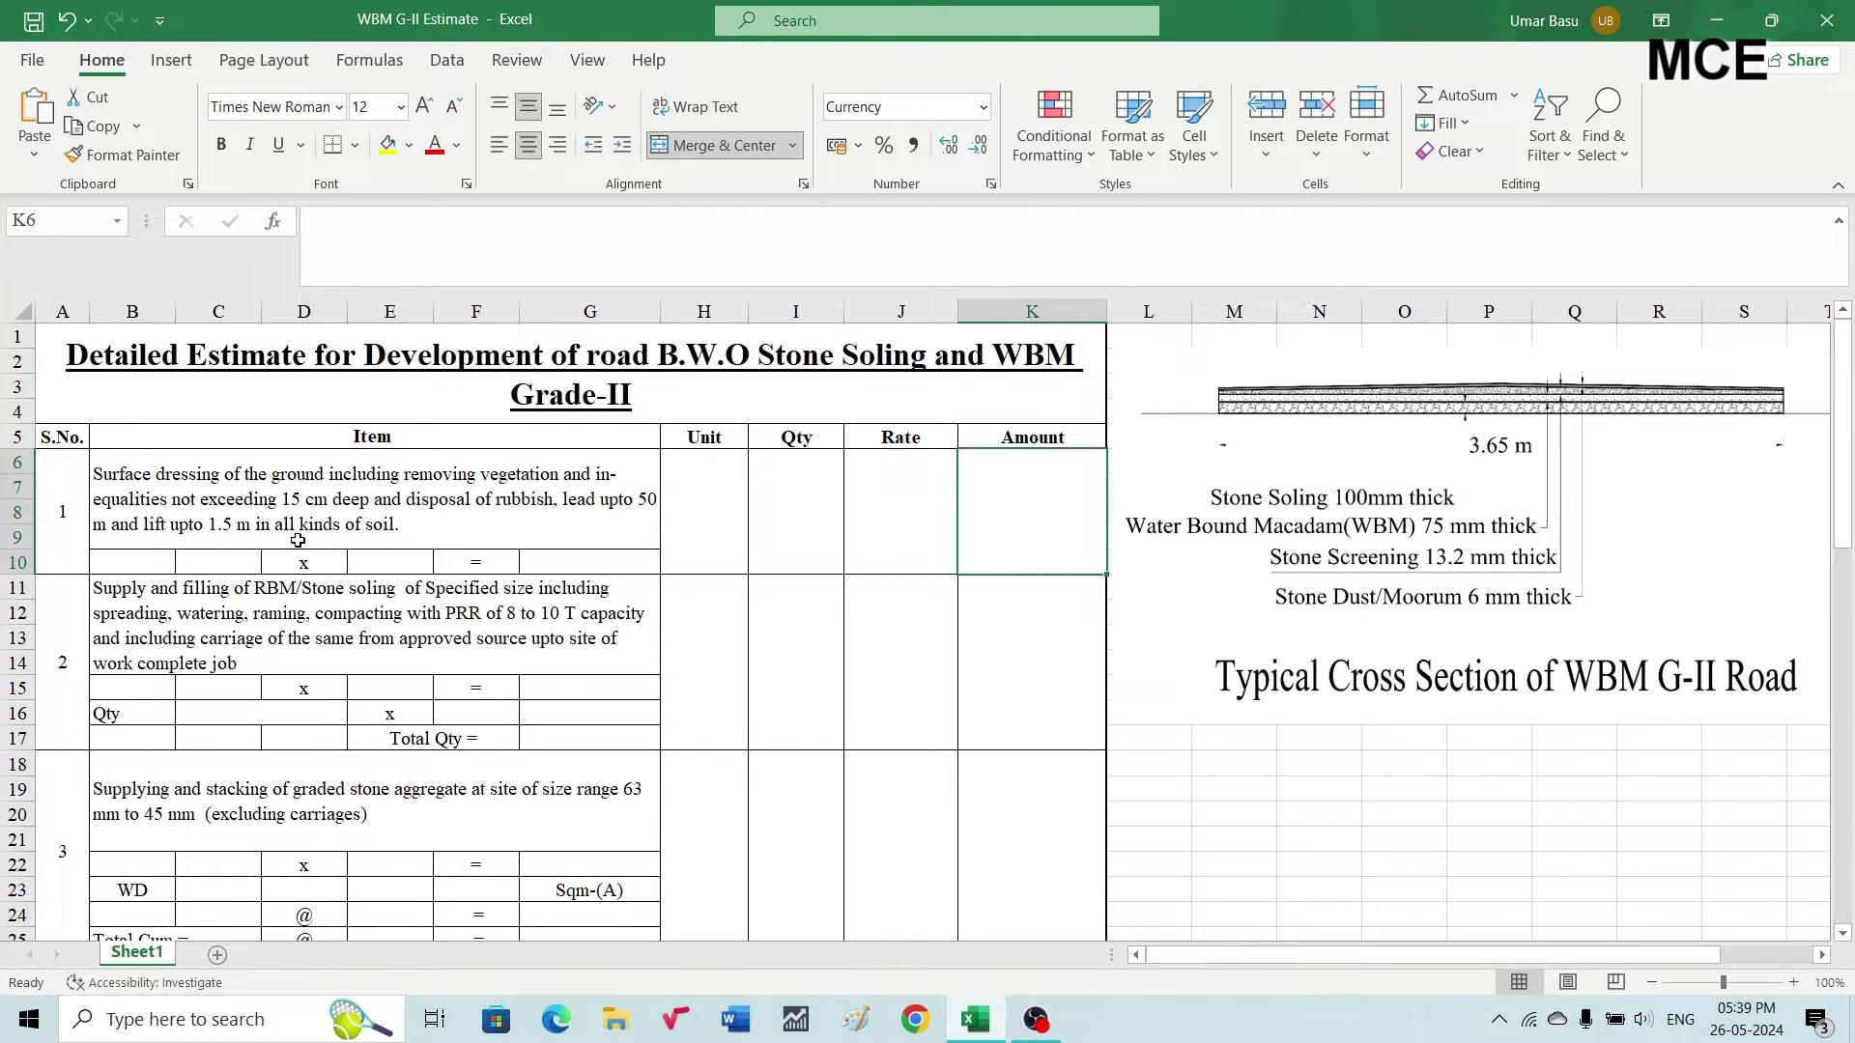
# Enter item 1's measurement 1000 x 3.65 in C10 and E10, with =C10*E10 giving 3650 in G10
pyautogui.click(245, 558)
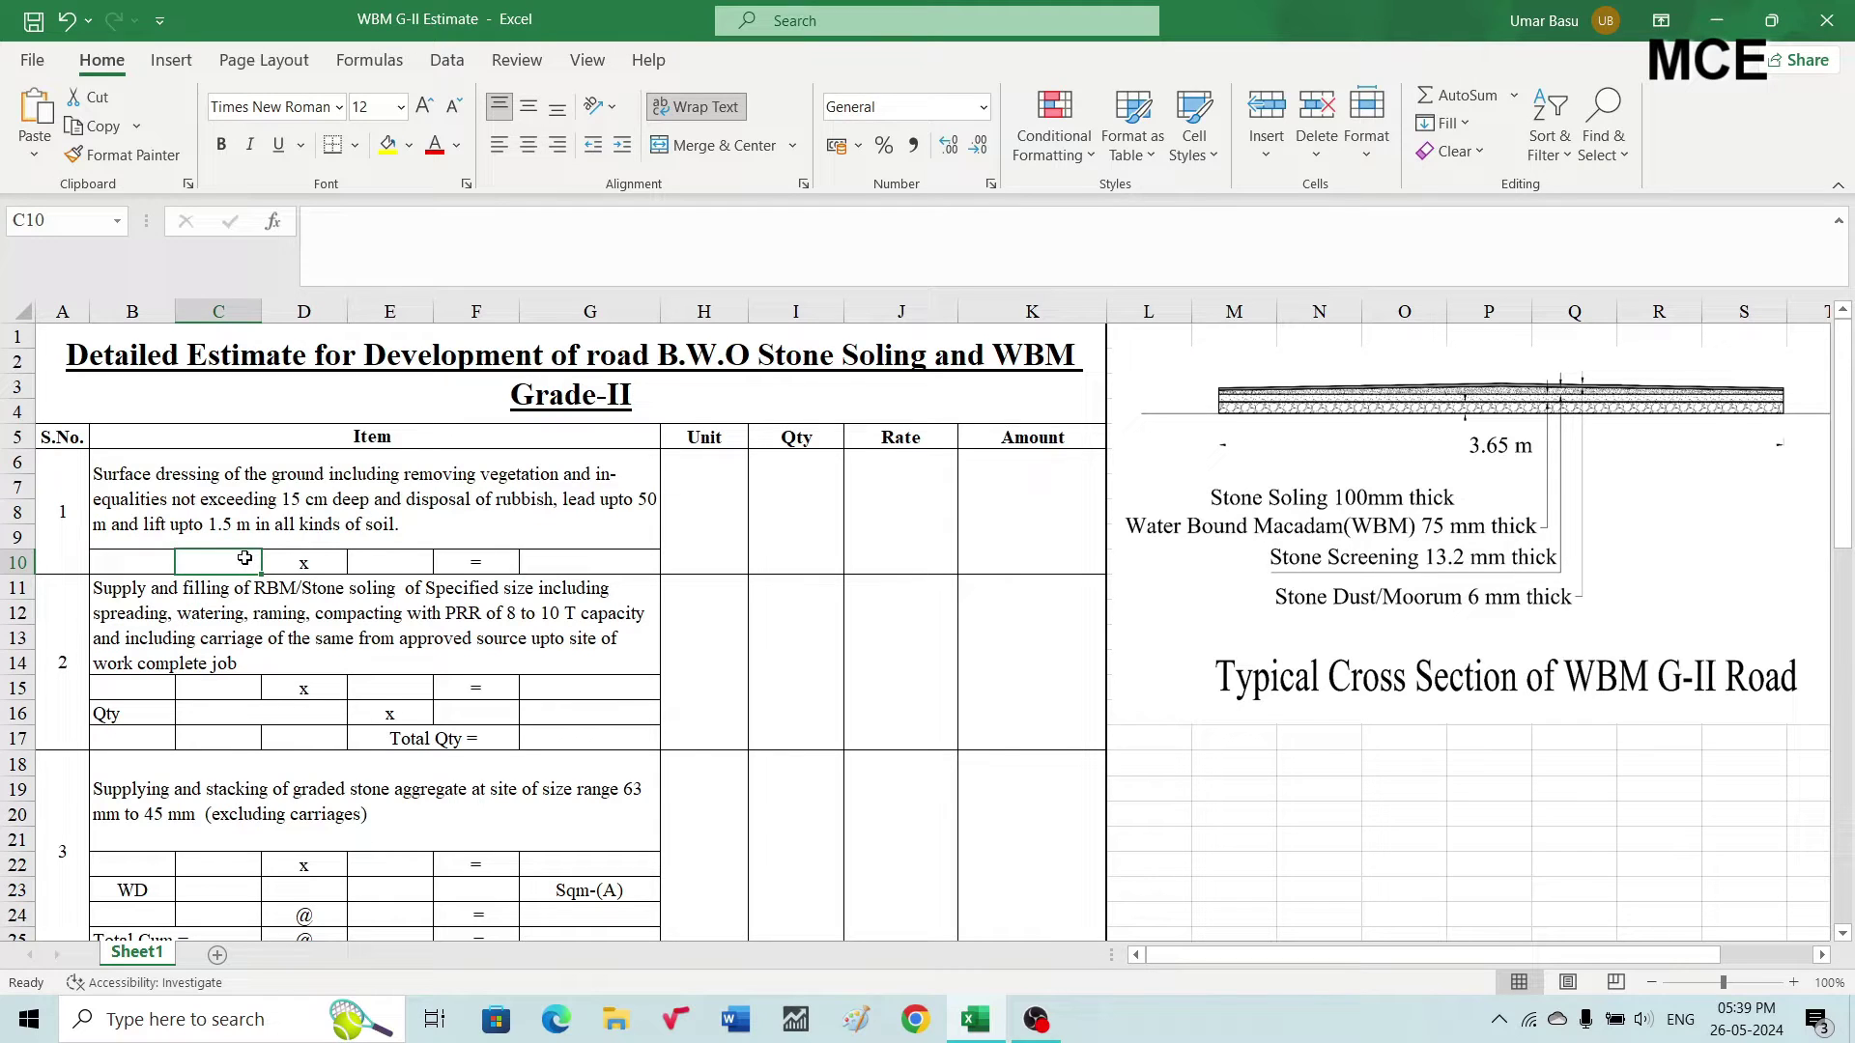
pyautogui.write('1000')
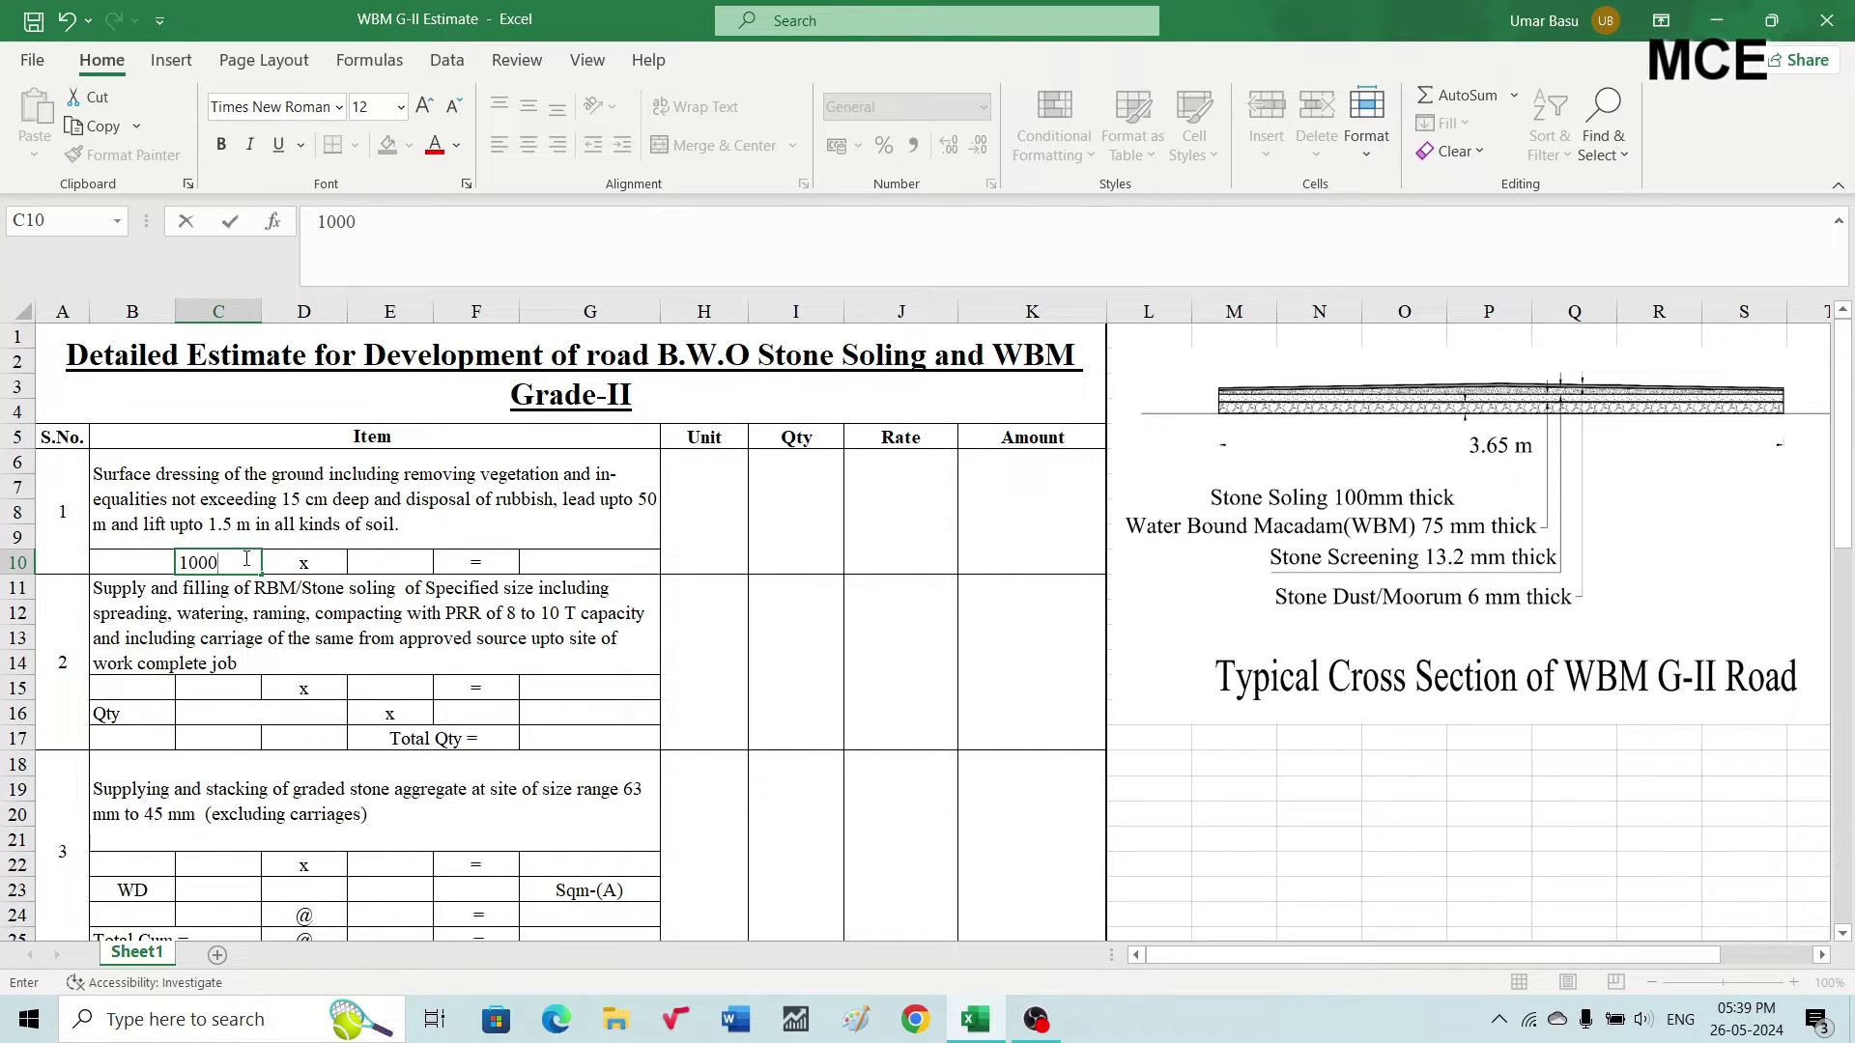
pyautogui.press('Return')
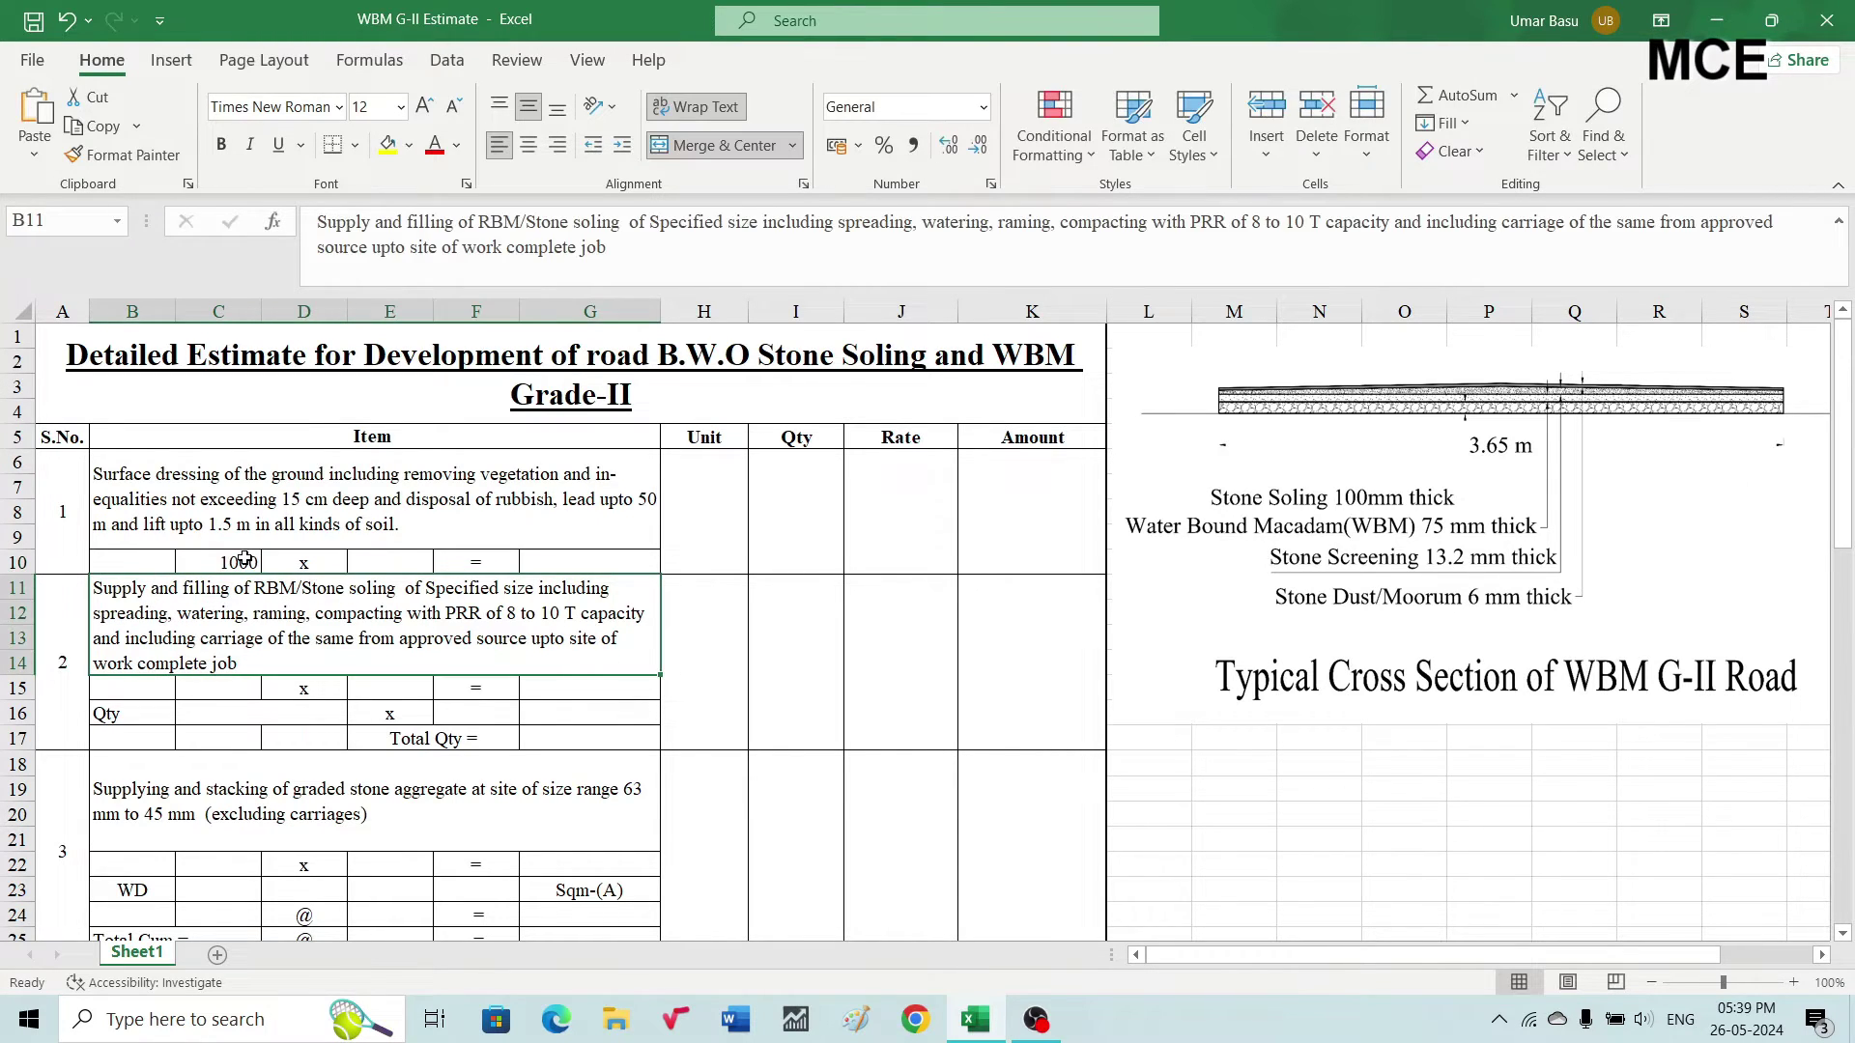
pyautogui.click(391, 563)
pyautogui.write('3.65')
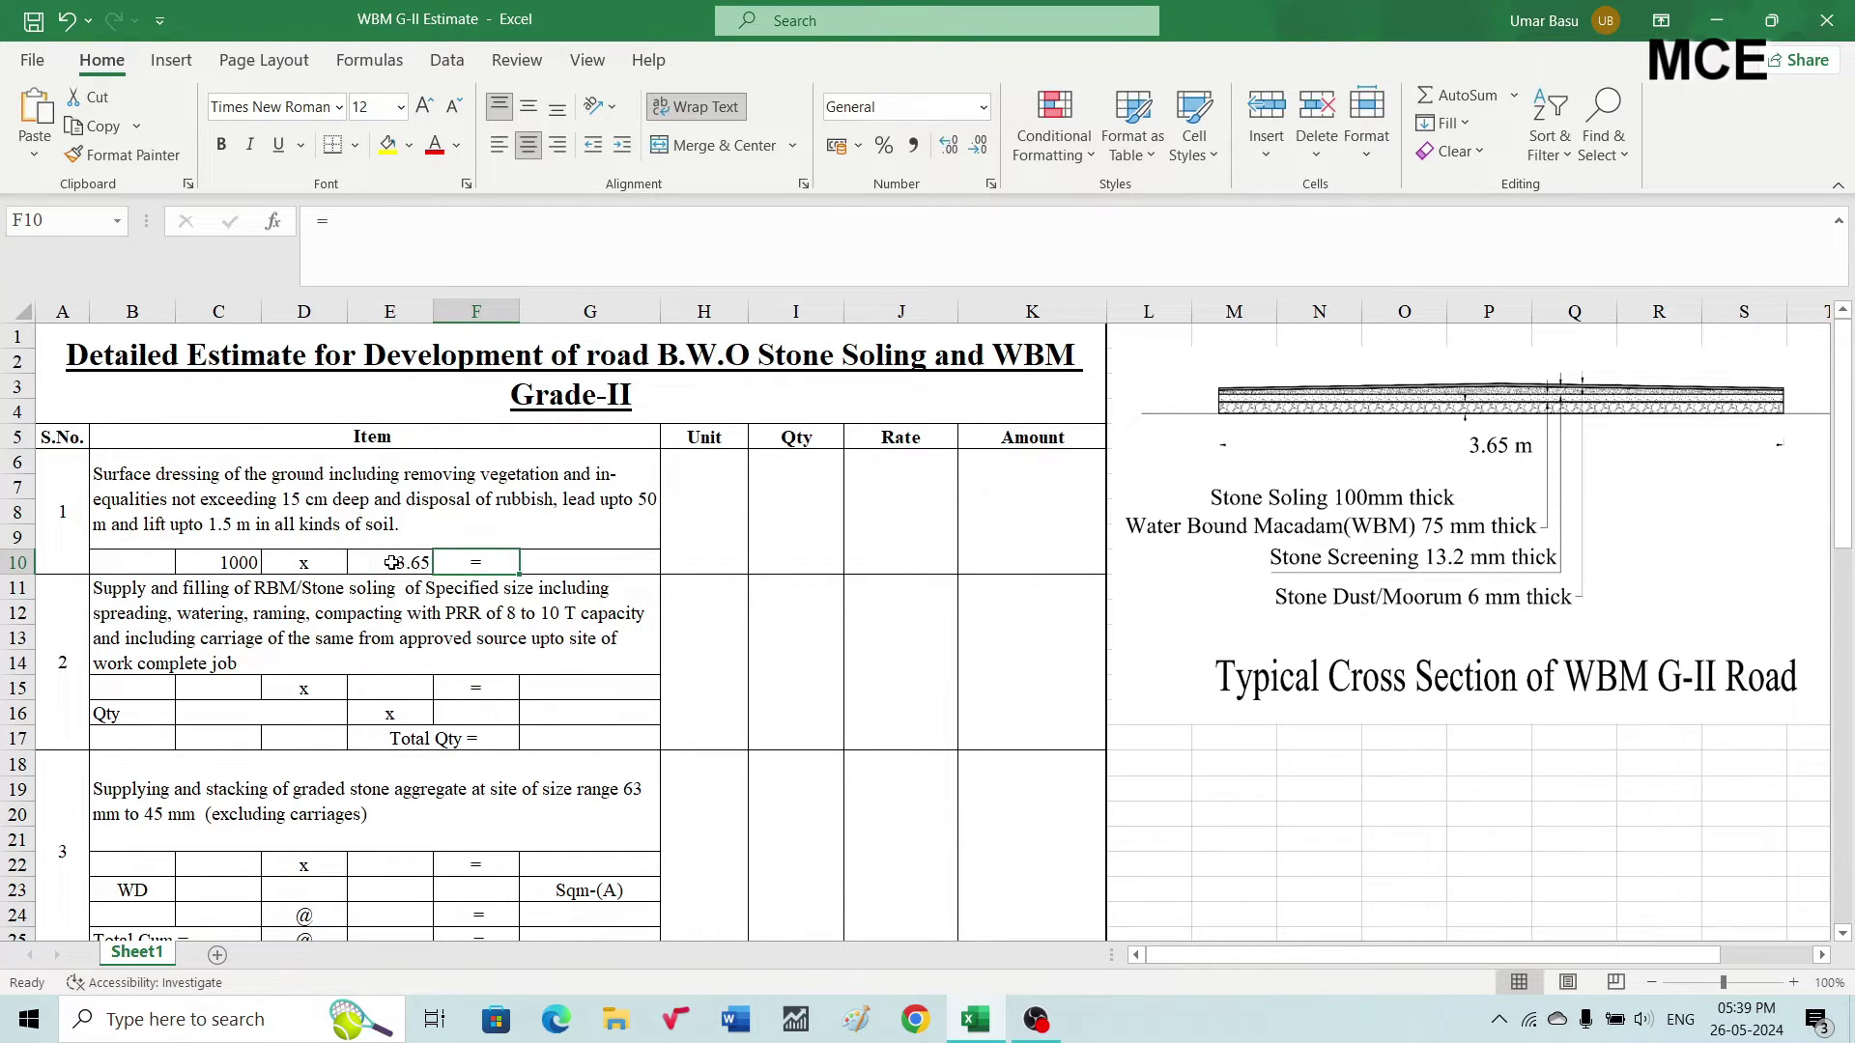
pyautogui.click(570, 564)
pyautogui.write('=')
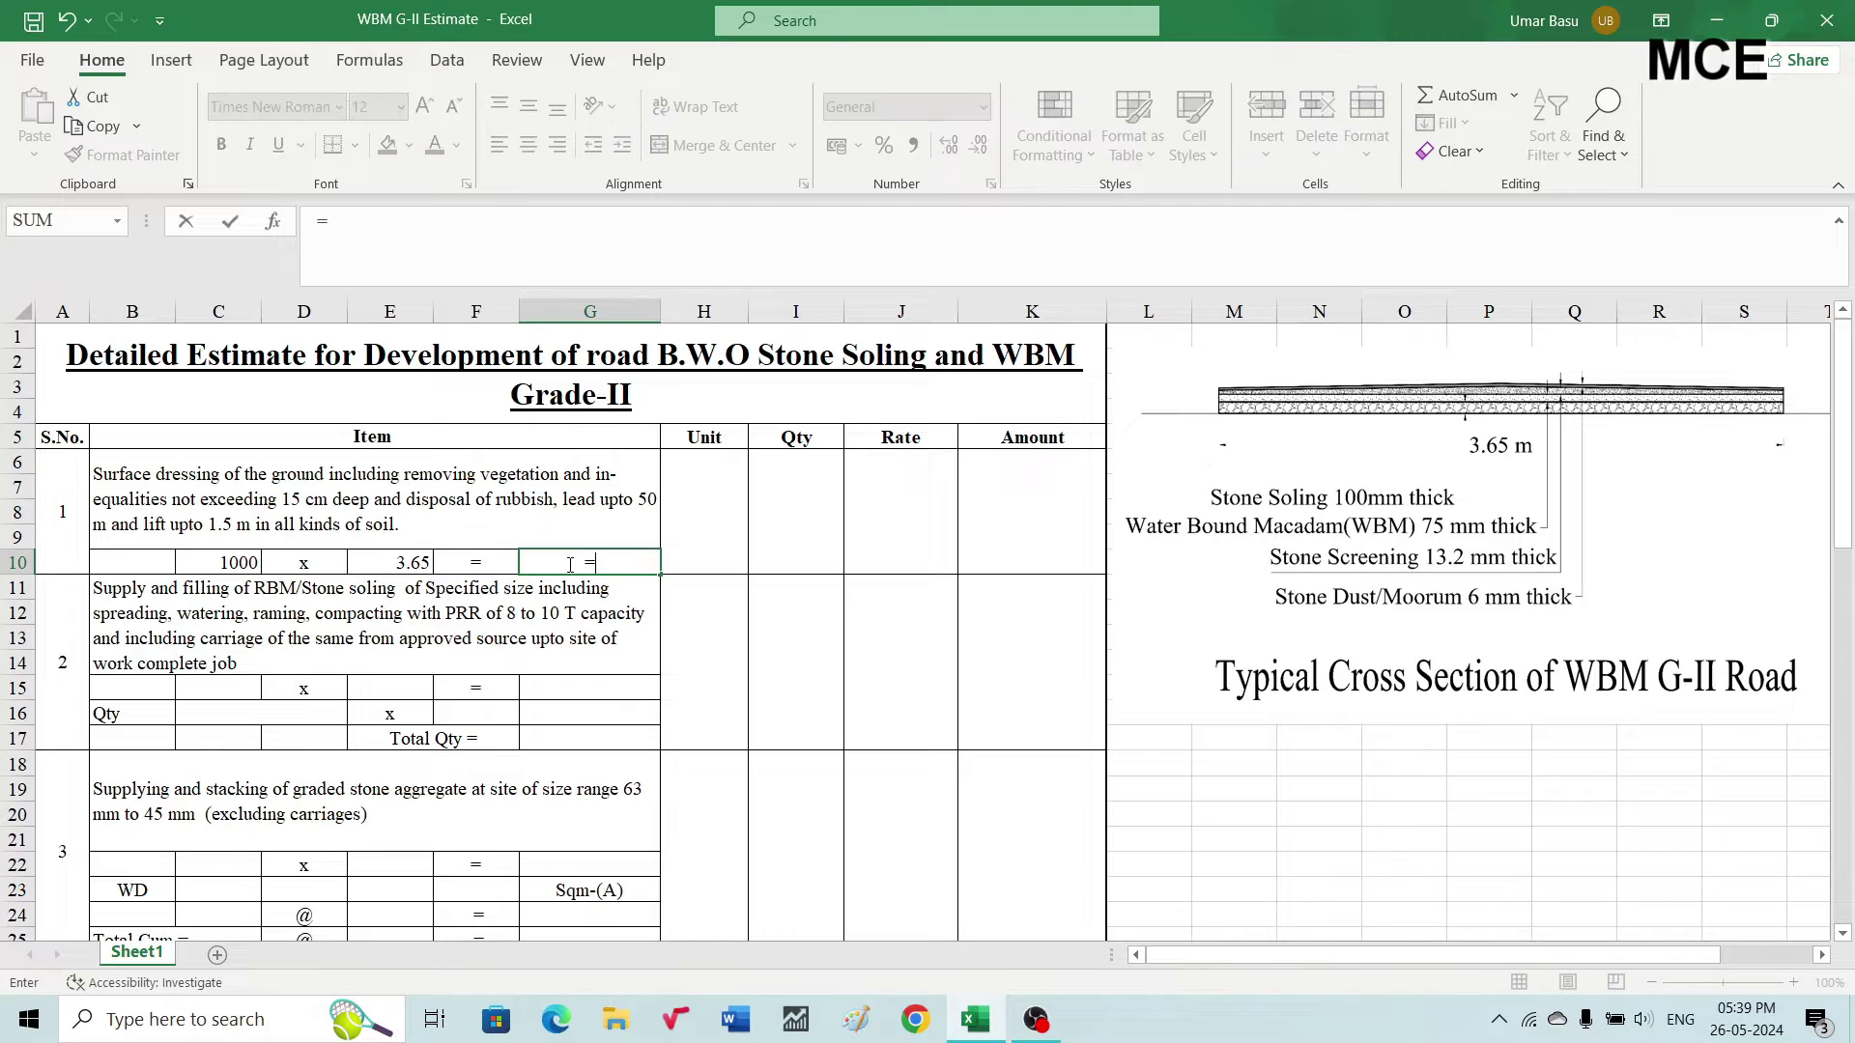
pyautogui.click(212, 563)
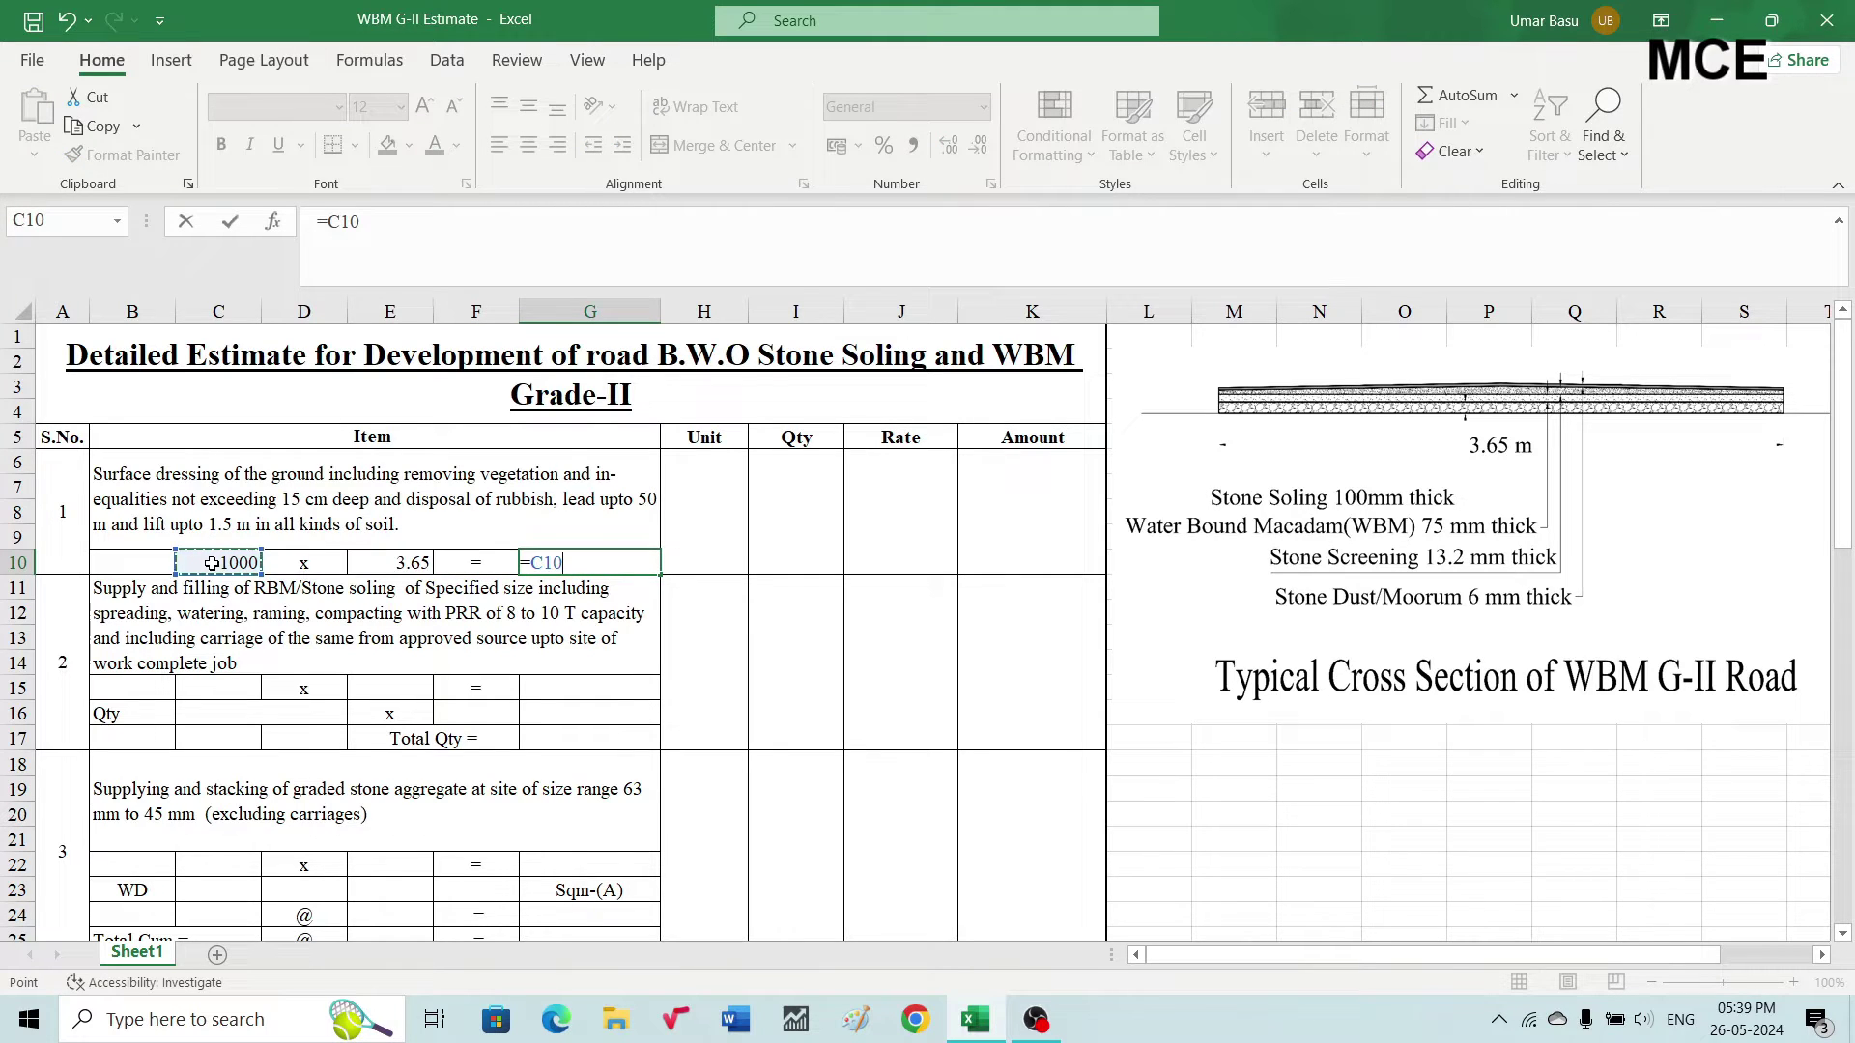
pyautogui.write('*')
pyautogui.click(400, 563)
pyautogui.press('Return')
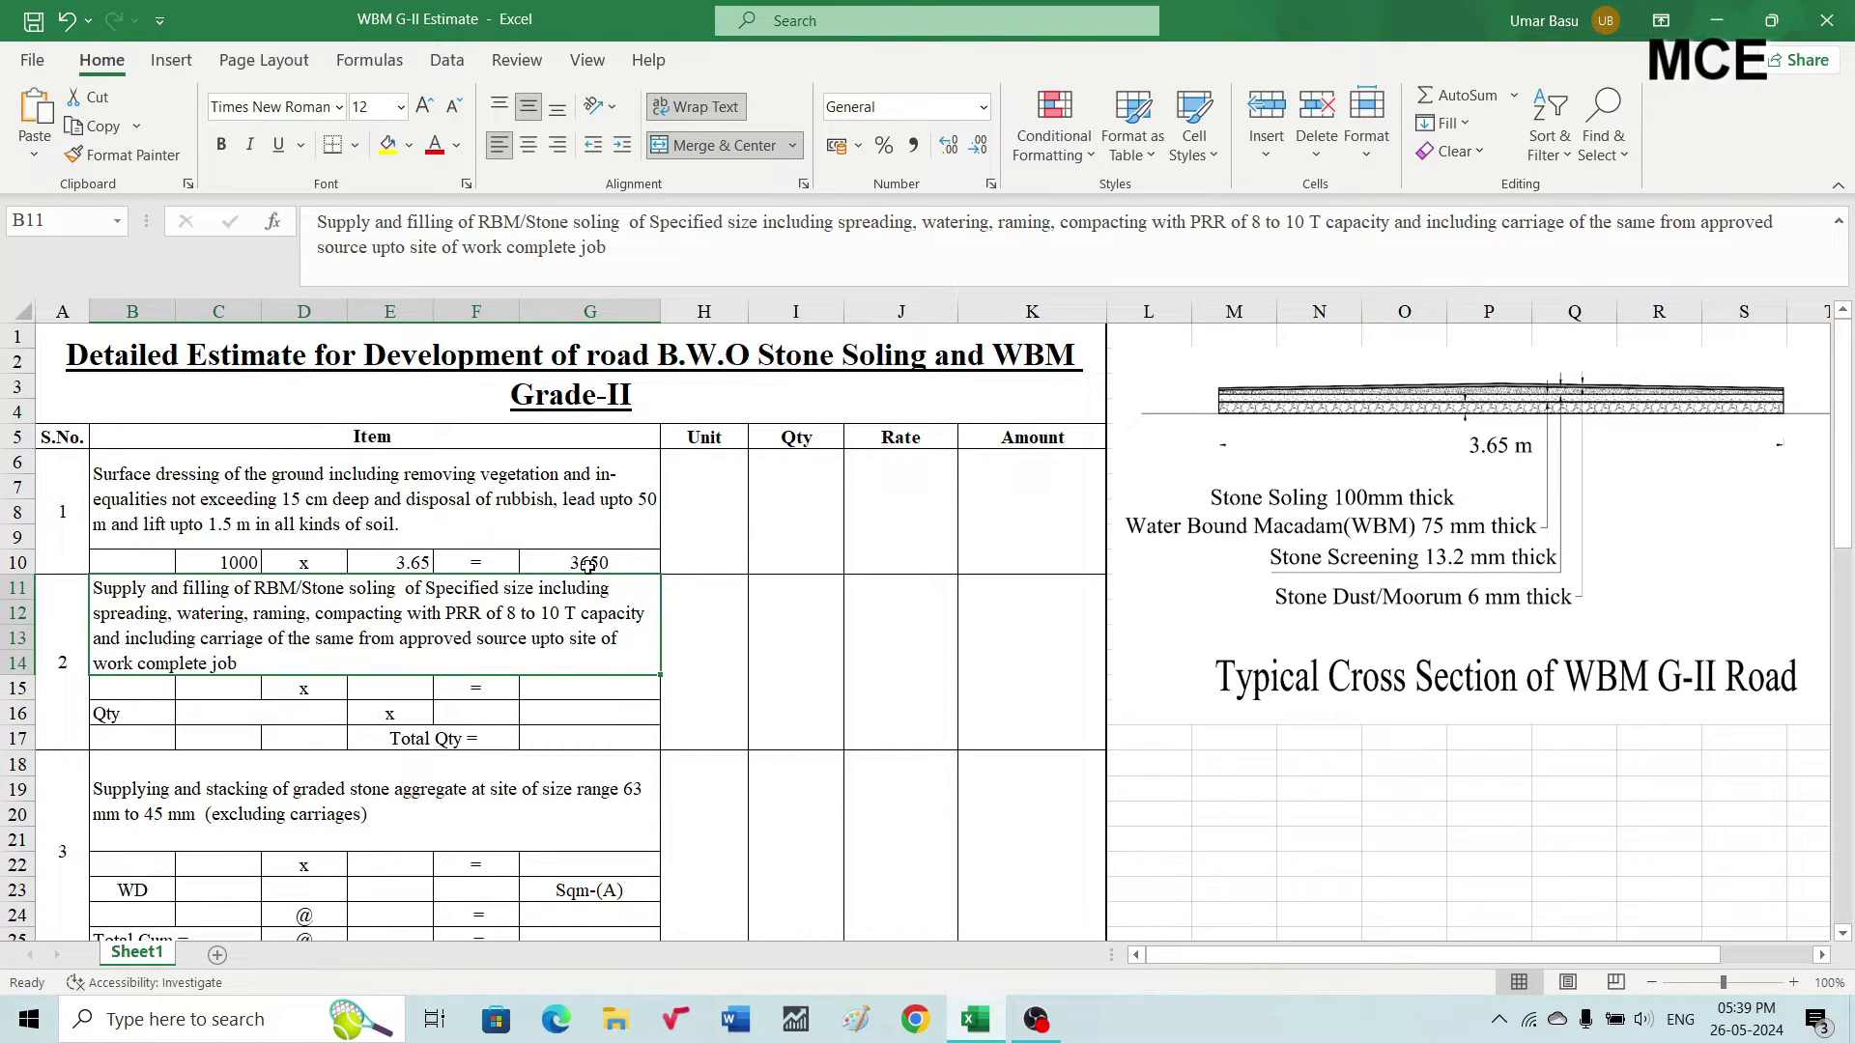
# Set item 1's unit to sqm and link its Qty to G10 so it shows 3650
pyautogui.click(684, 540)
pyautogui.write('sqm')
pyautogui.press('Tab')
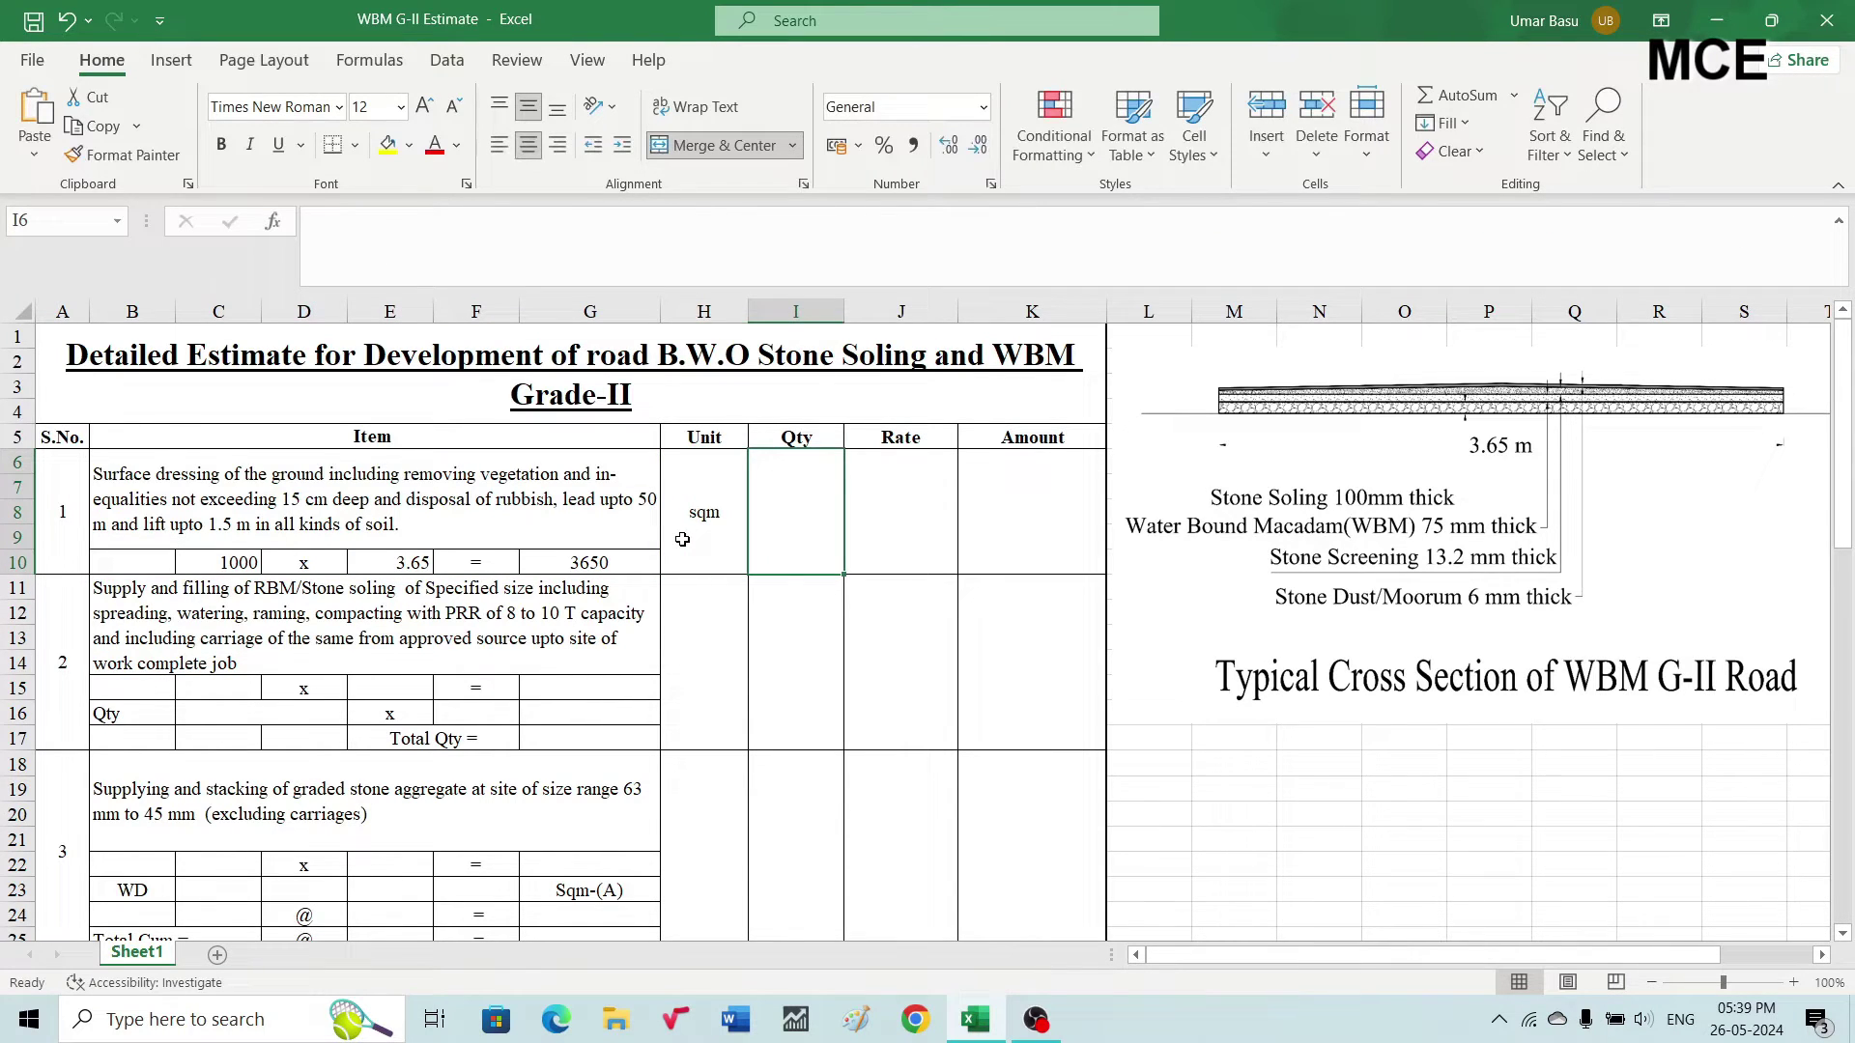
pyautogui.write('=')
pyautogui.click(584, 565)
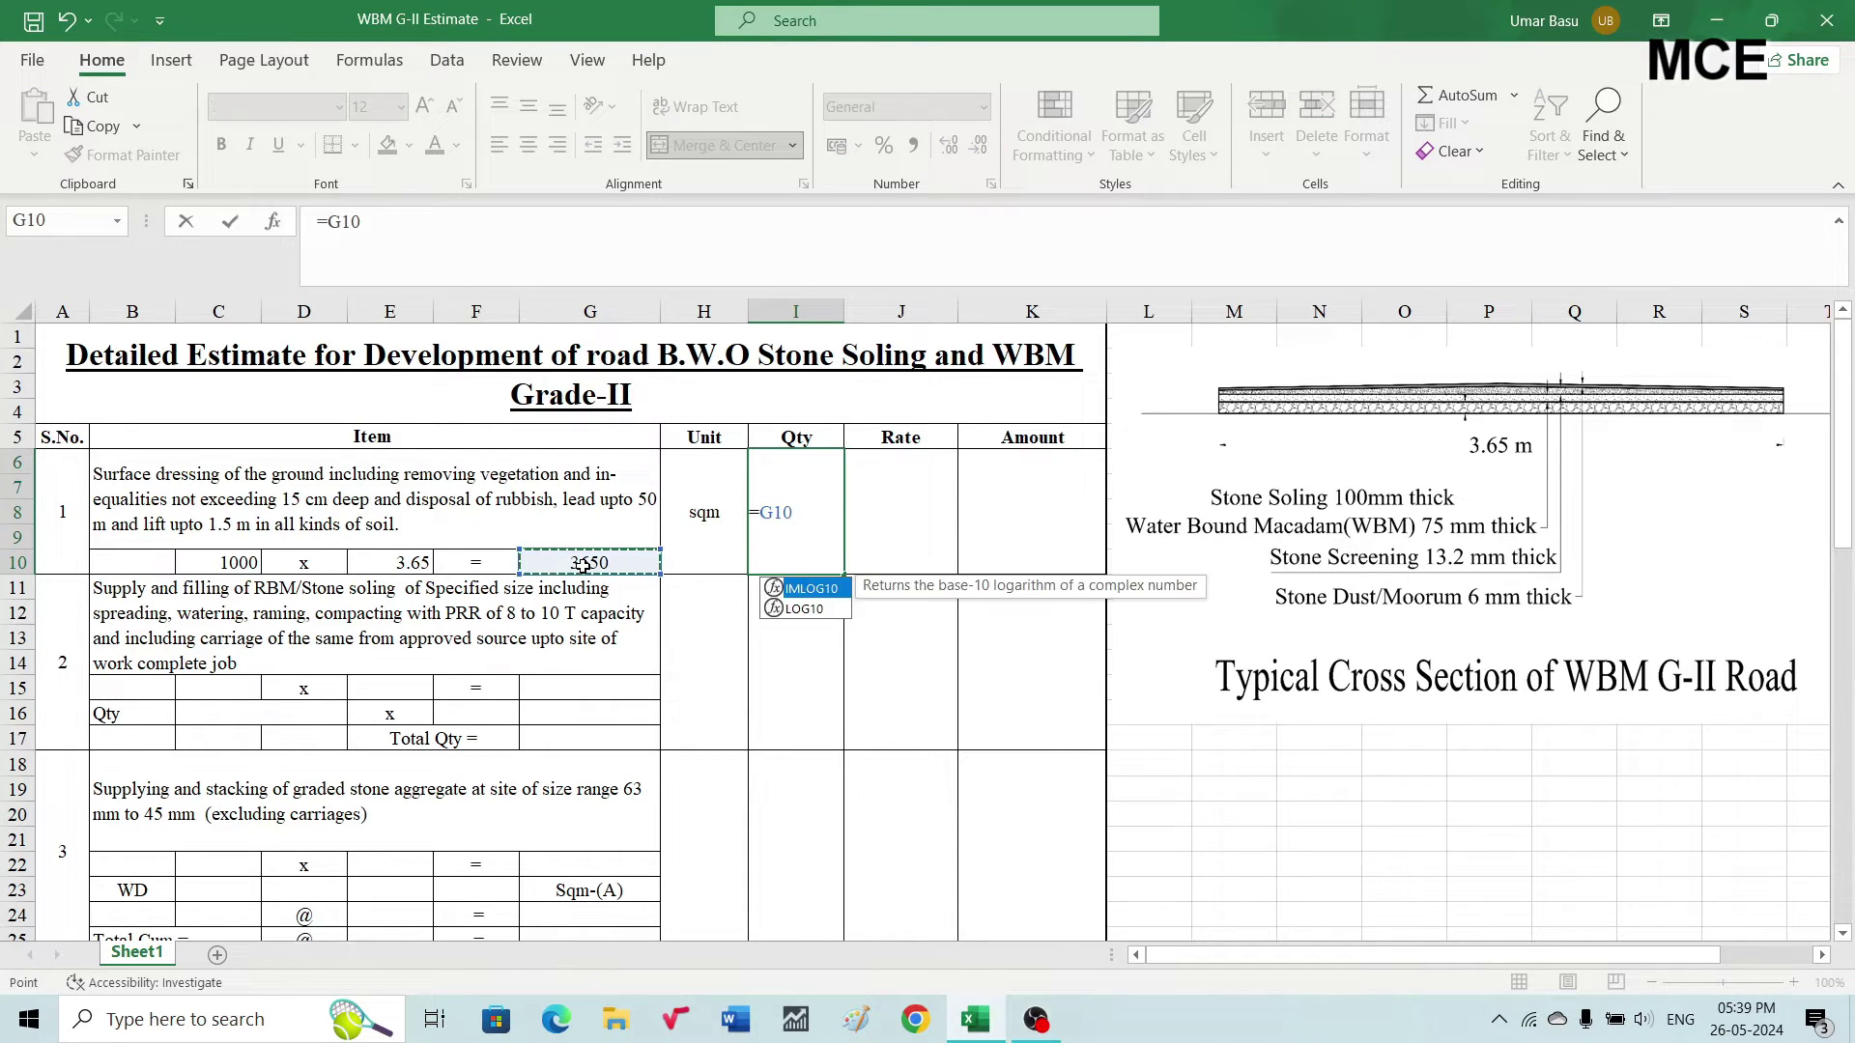
pyautogui.press('Return')
pyautogui.click(879, 487)
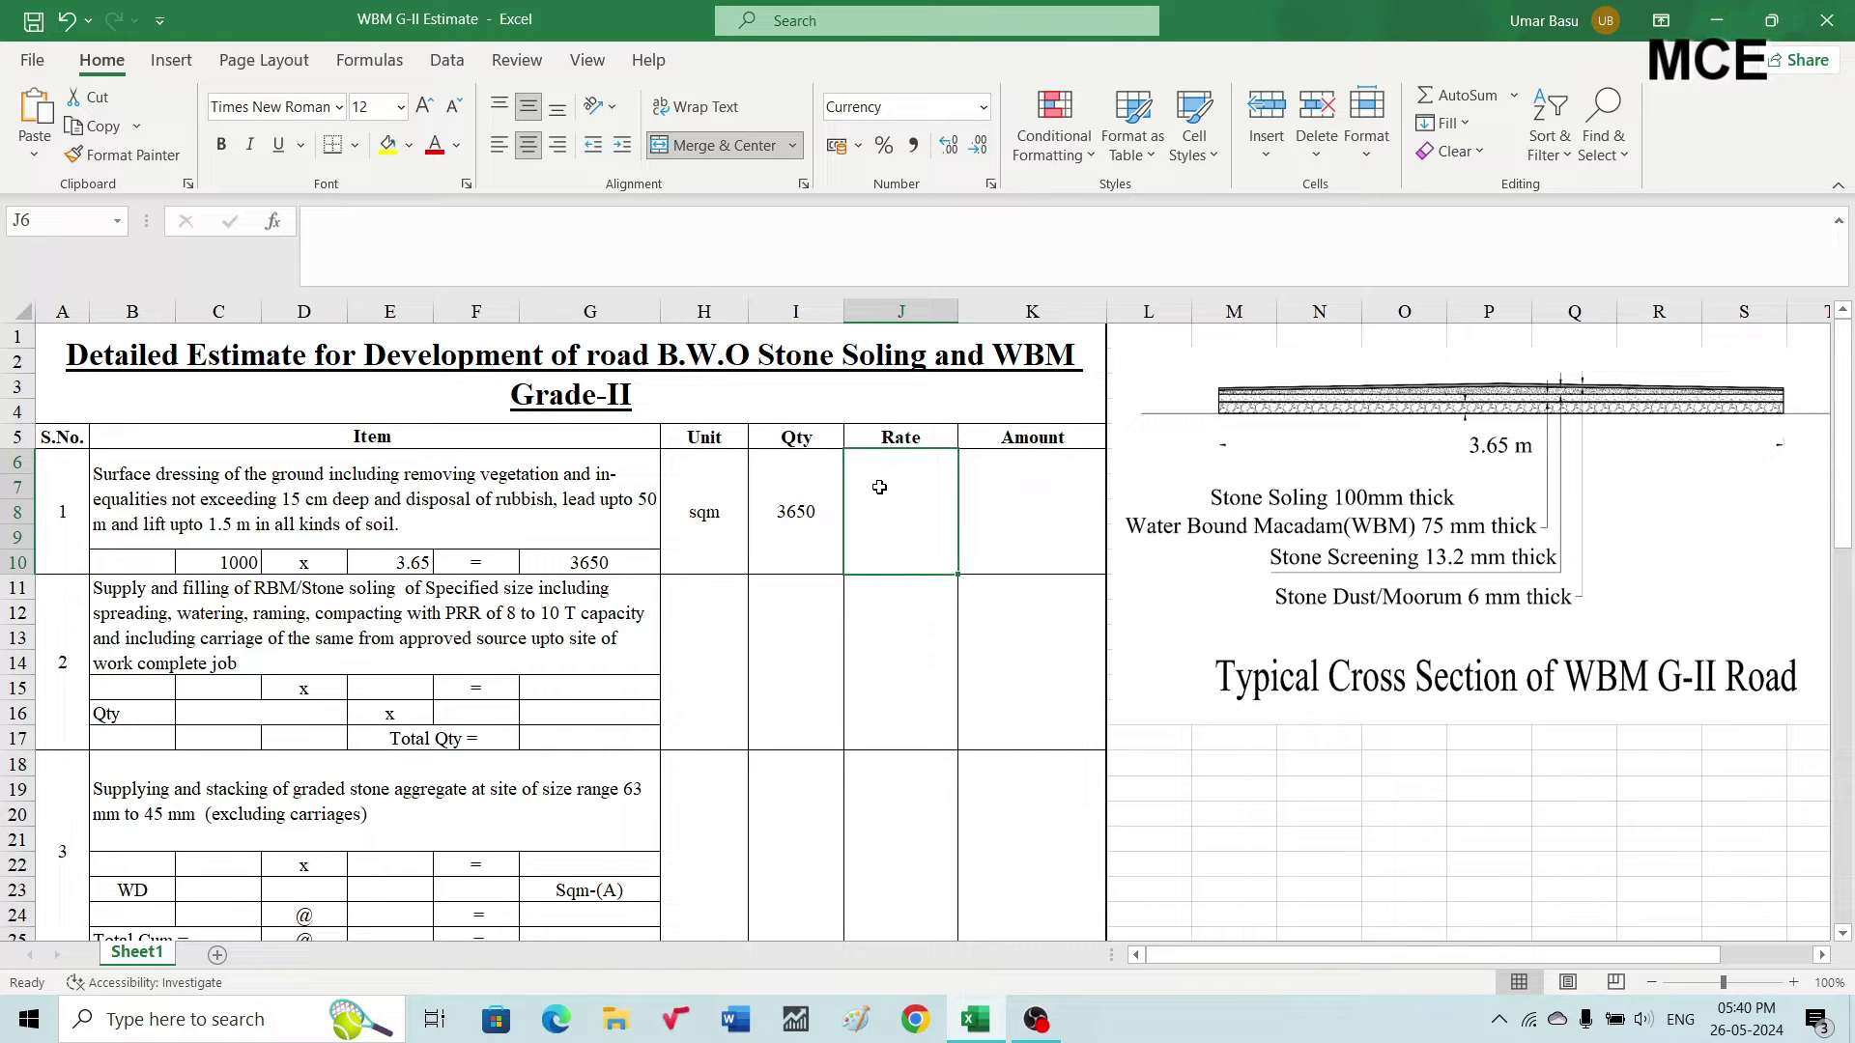
# Enter =24.15 as item 1's rate in J6 and =I6*J6 in K6 for an amount of ₹88,148
pyautogui.write('=')
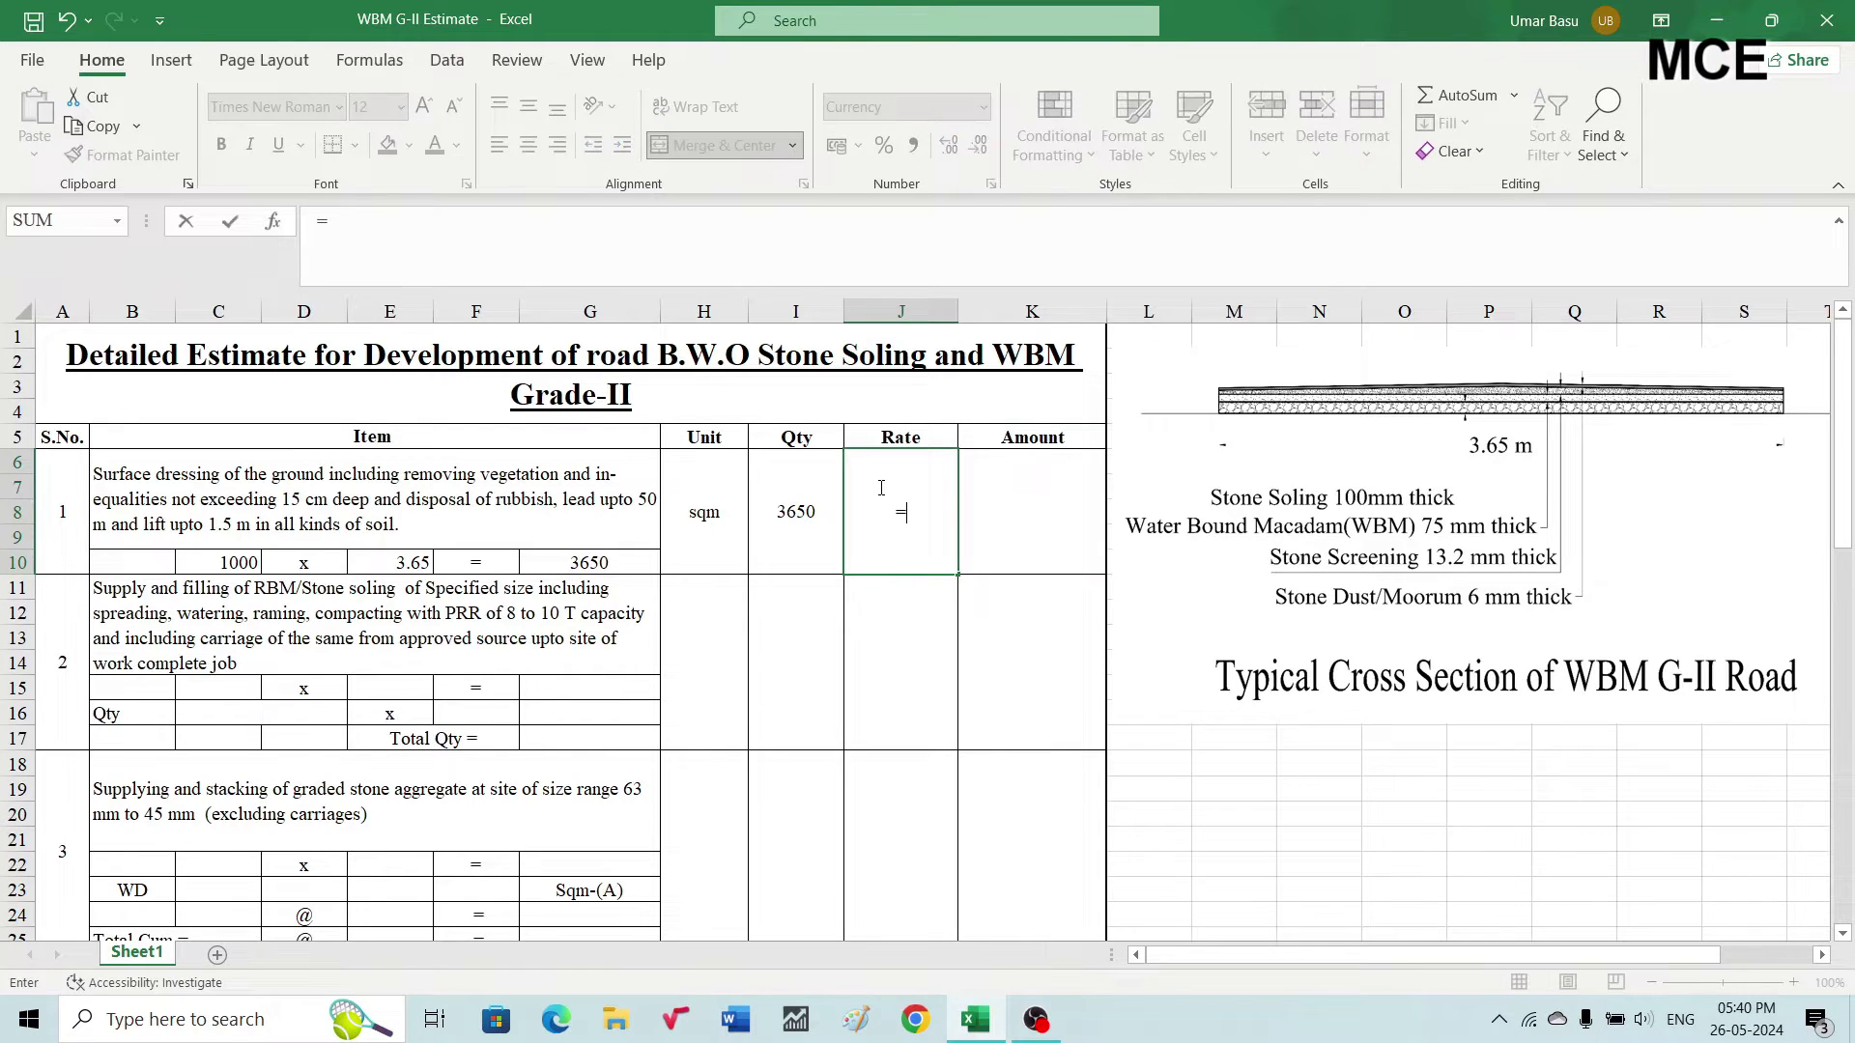
pyautogui.write('24.15')
pyautogui.hotkey('ctrl', 'Return')
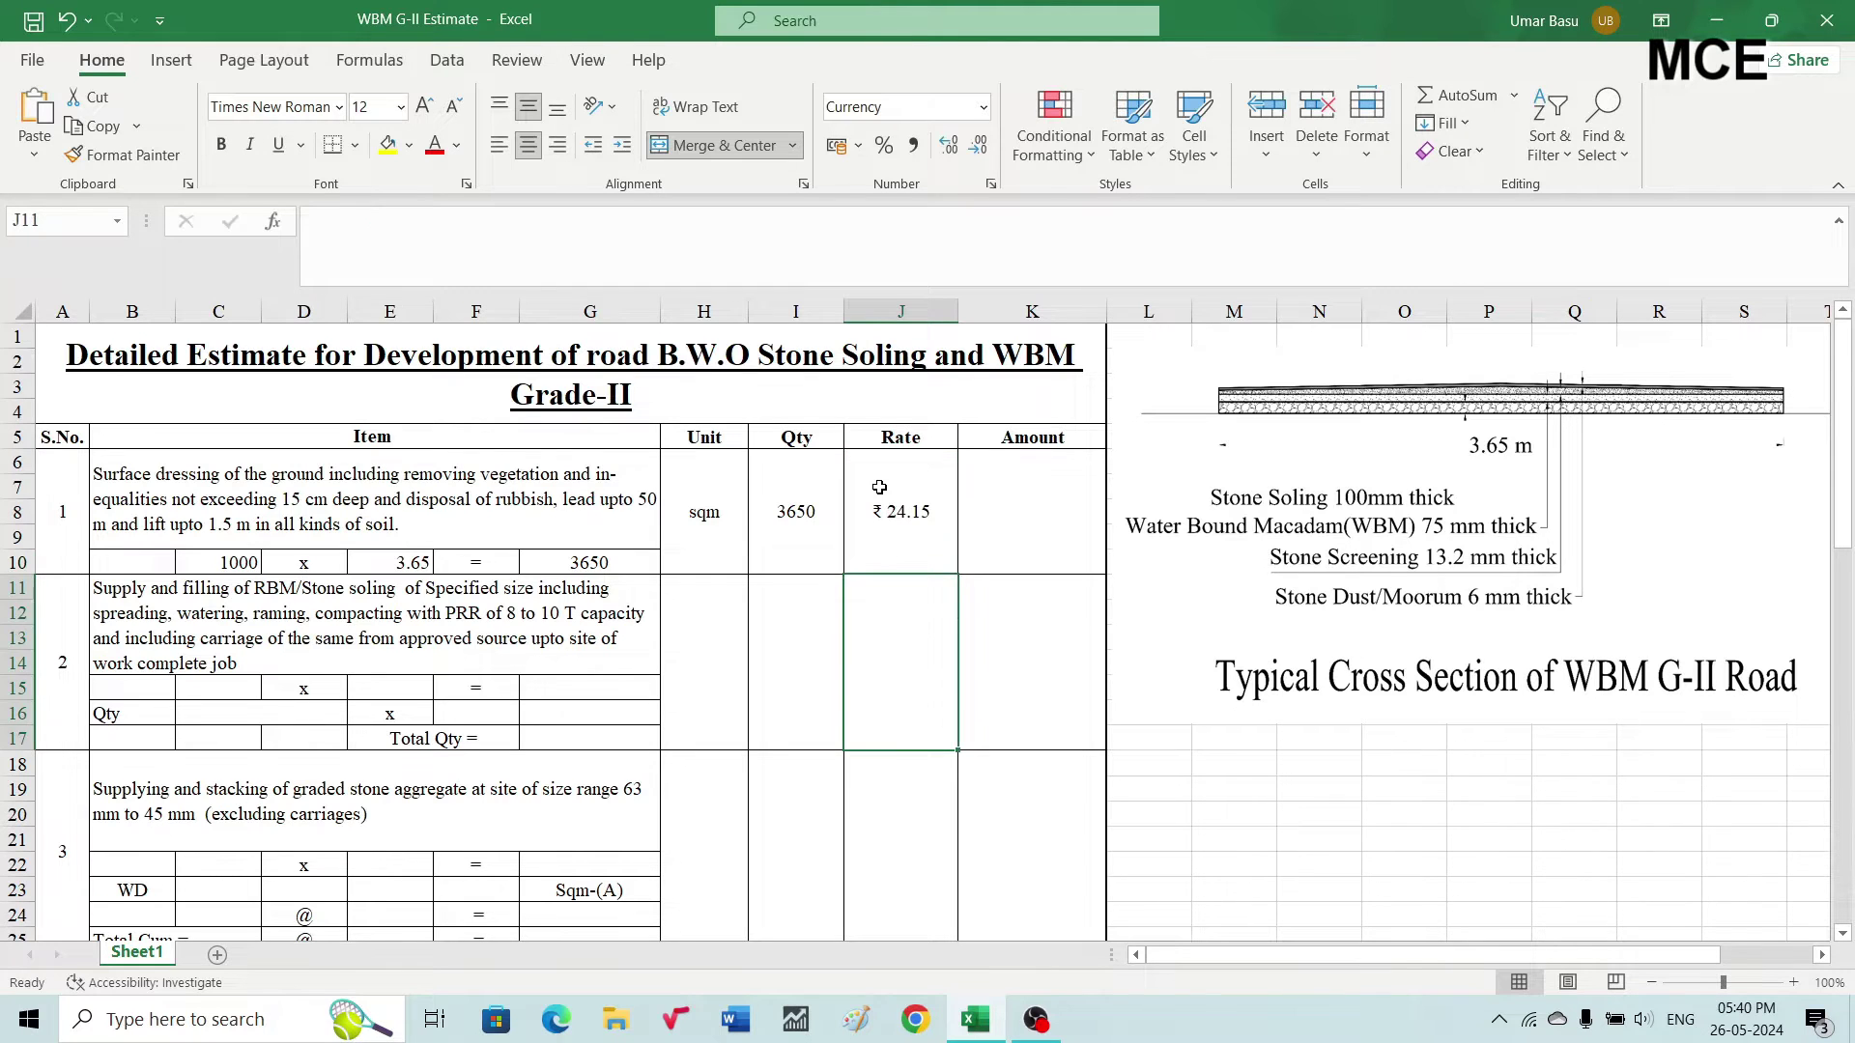
pyautogui.click(991, 516)
pyautogui.write('=')
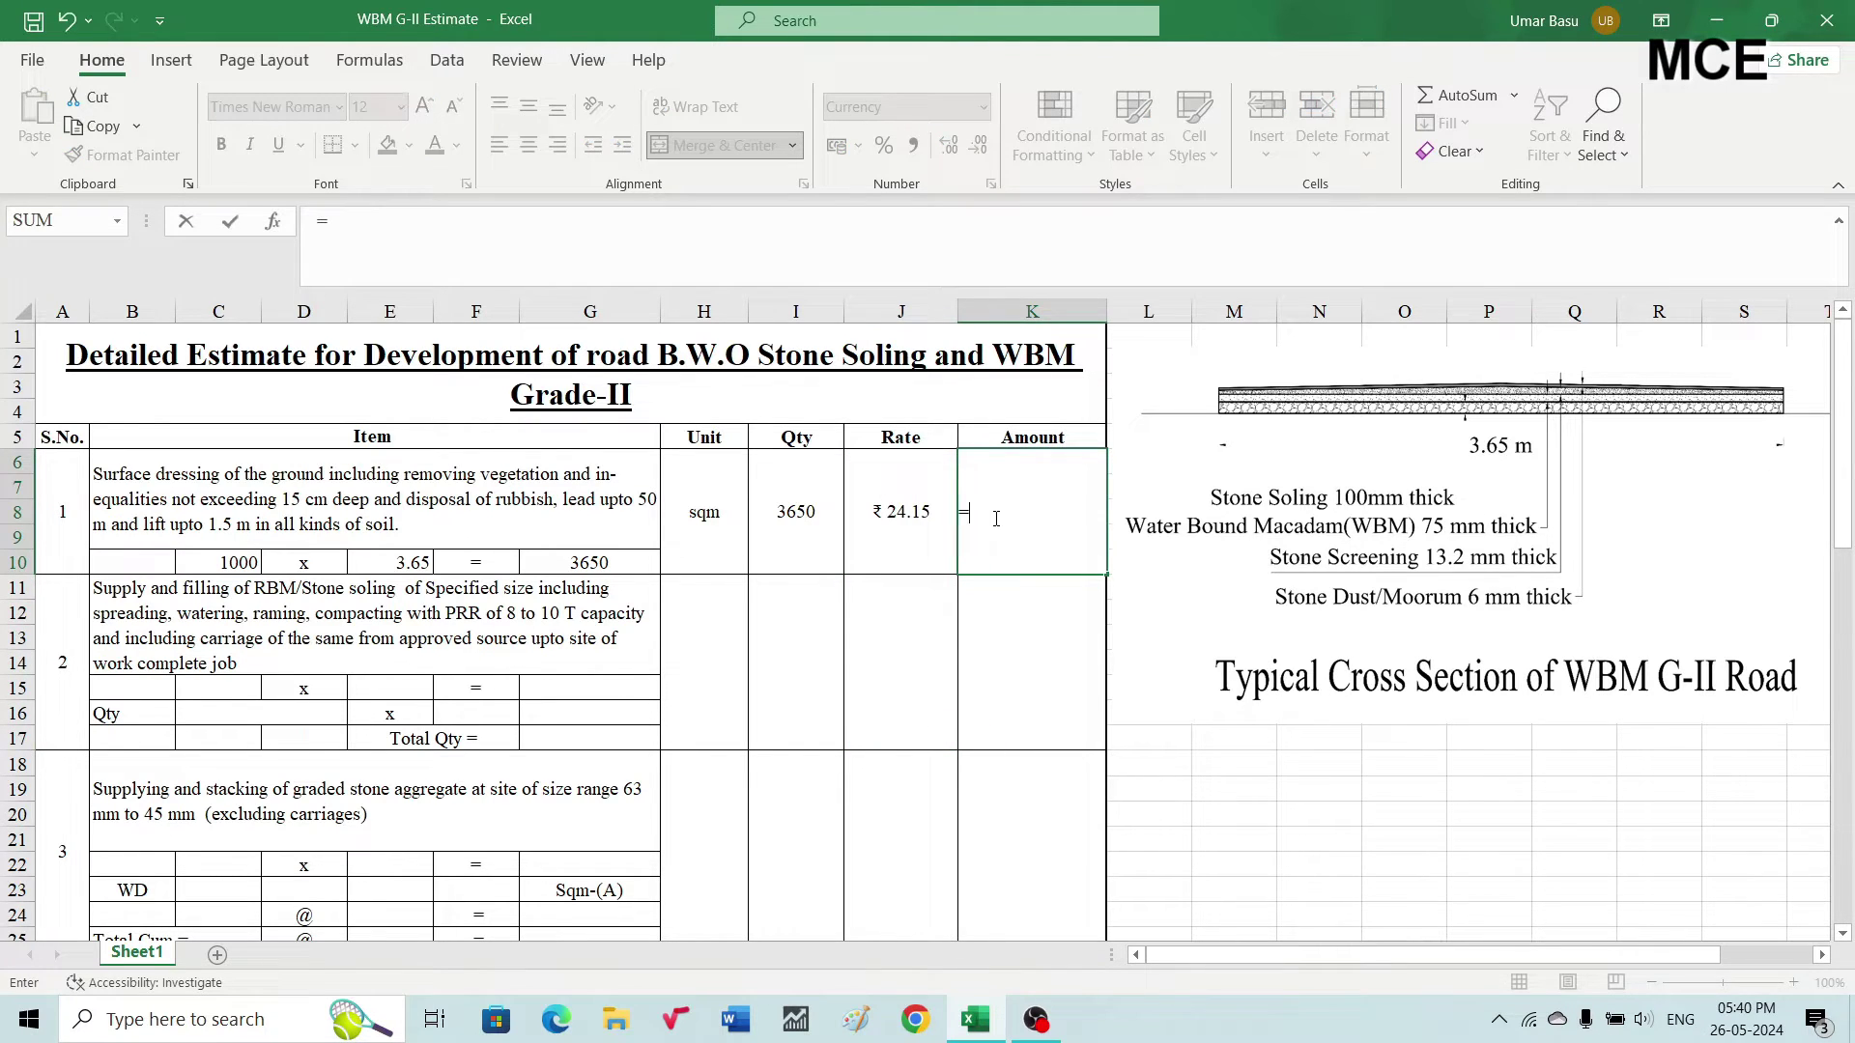
pyautogui.click(800, 530)
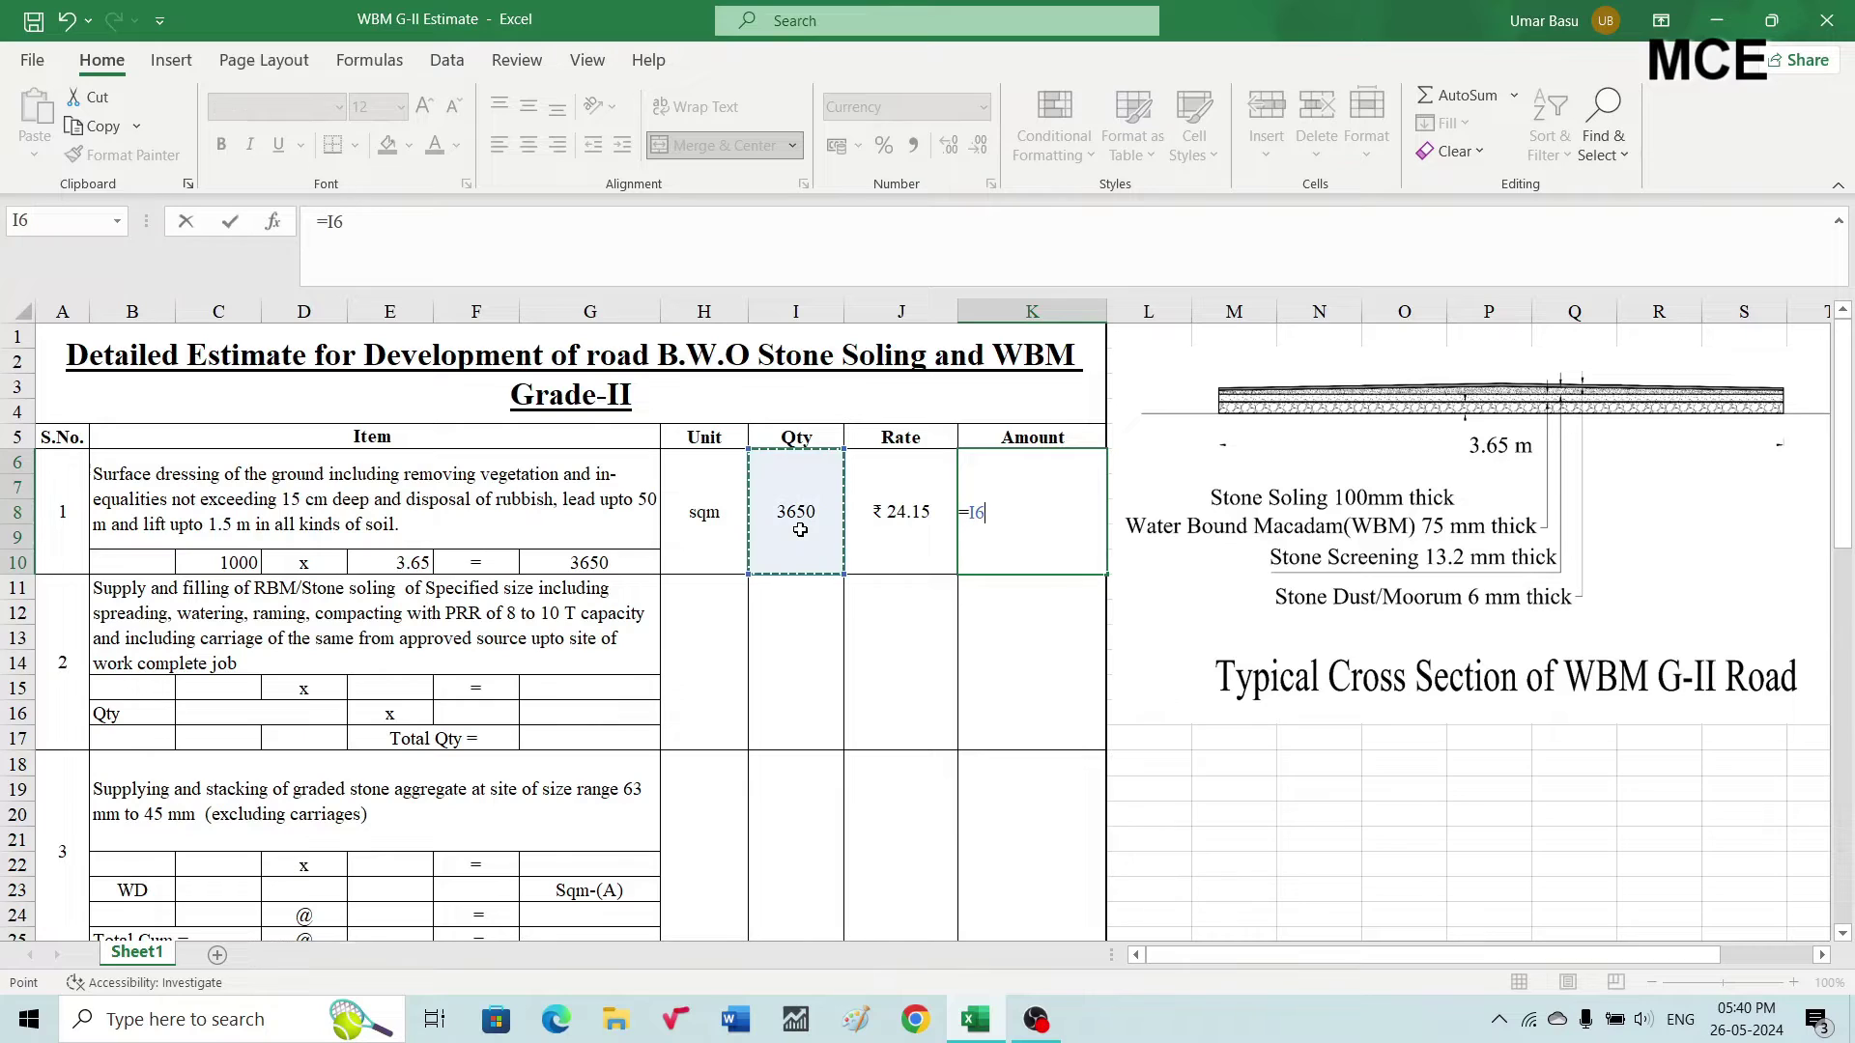
pyautogui.write('*')
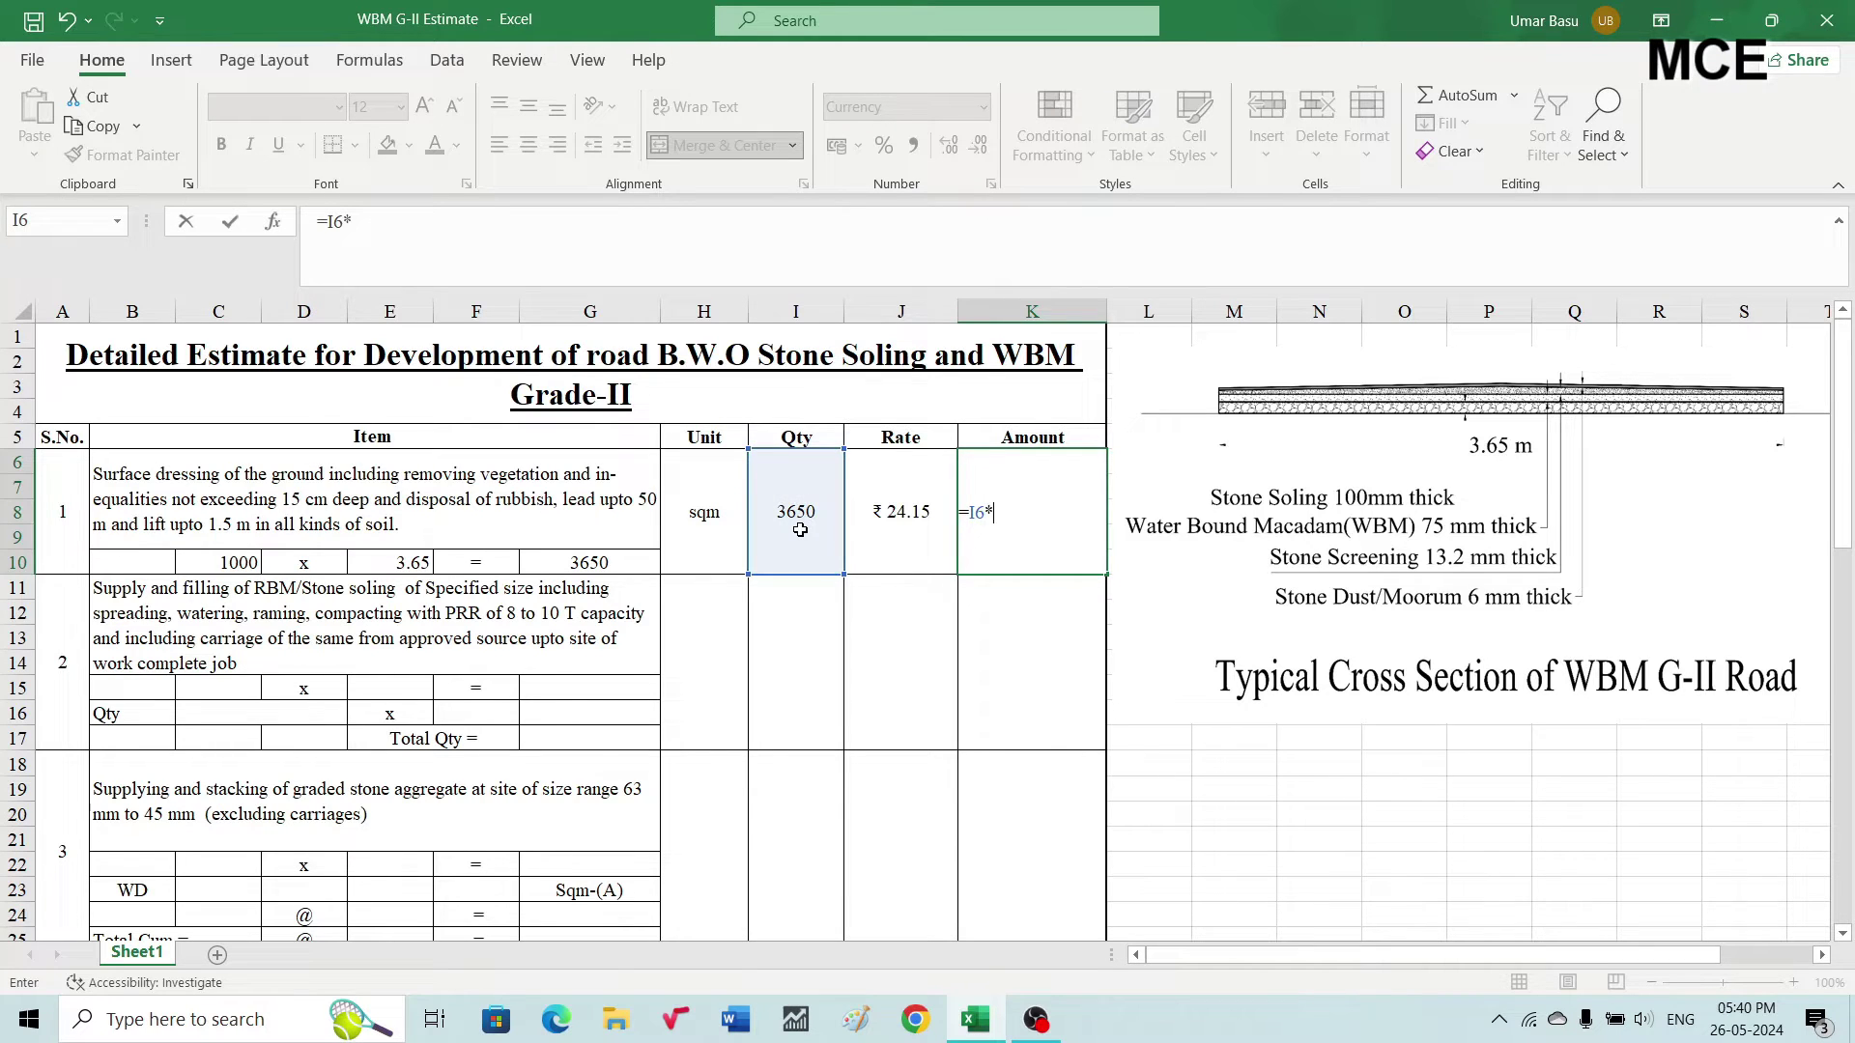
pyautogui.click(927, 527)
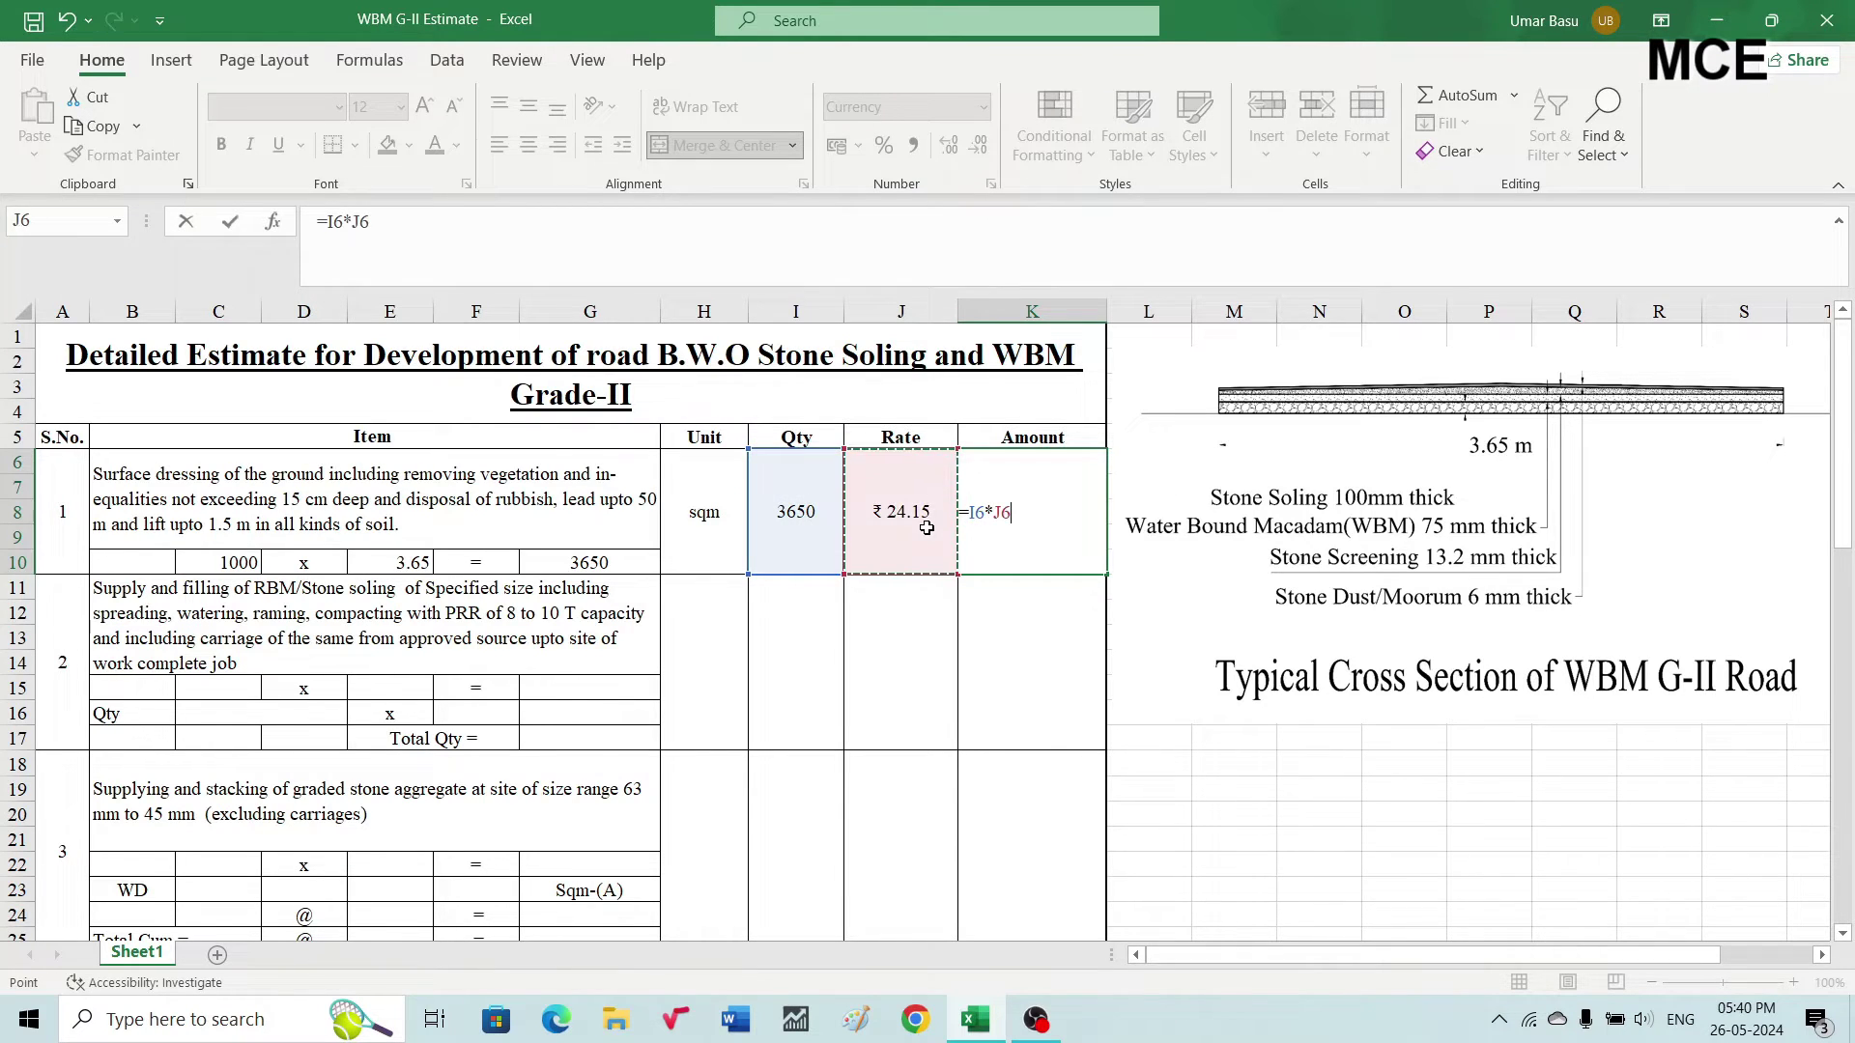
pyautogui.press('Return')
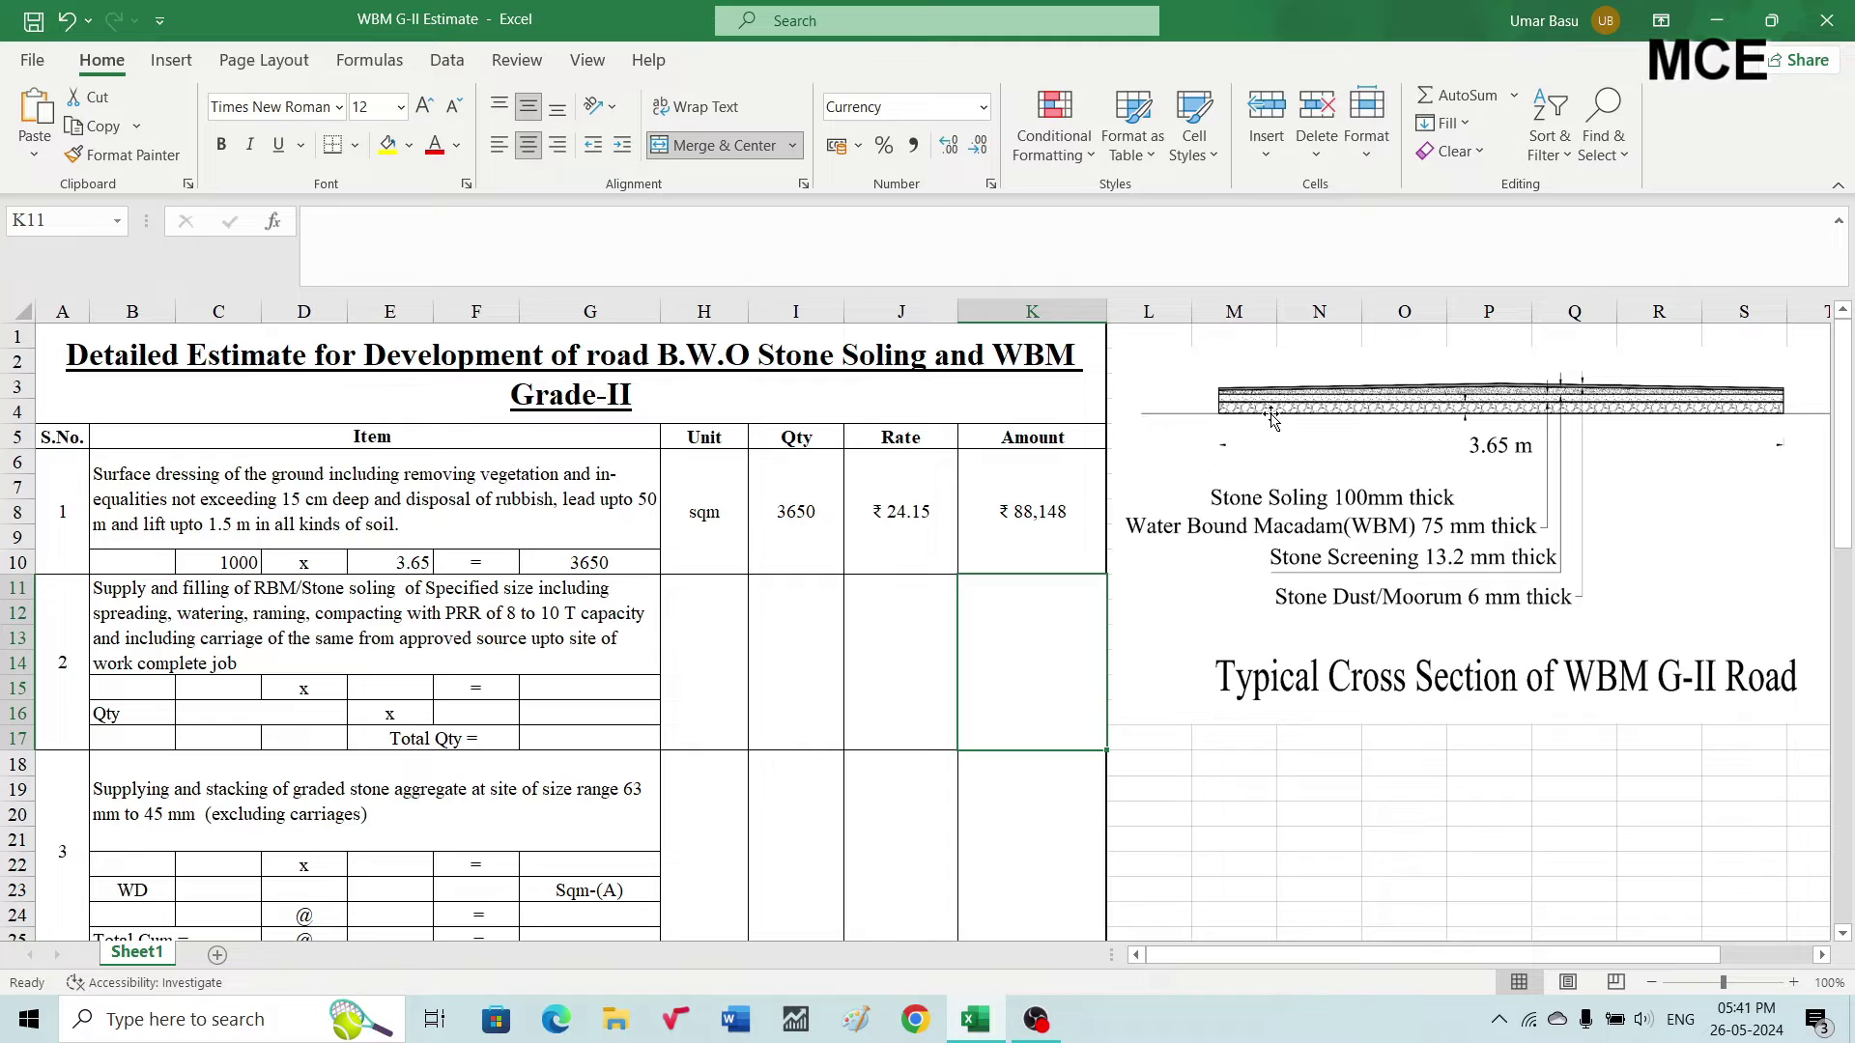
# Enter item 2's measurement 1000 x 3.65 with a product formula giving 3650 in G15
pyautogui.click(237, 689)
pyautogui.write('1000')
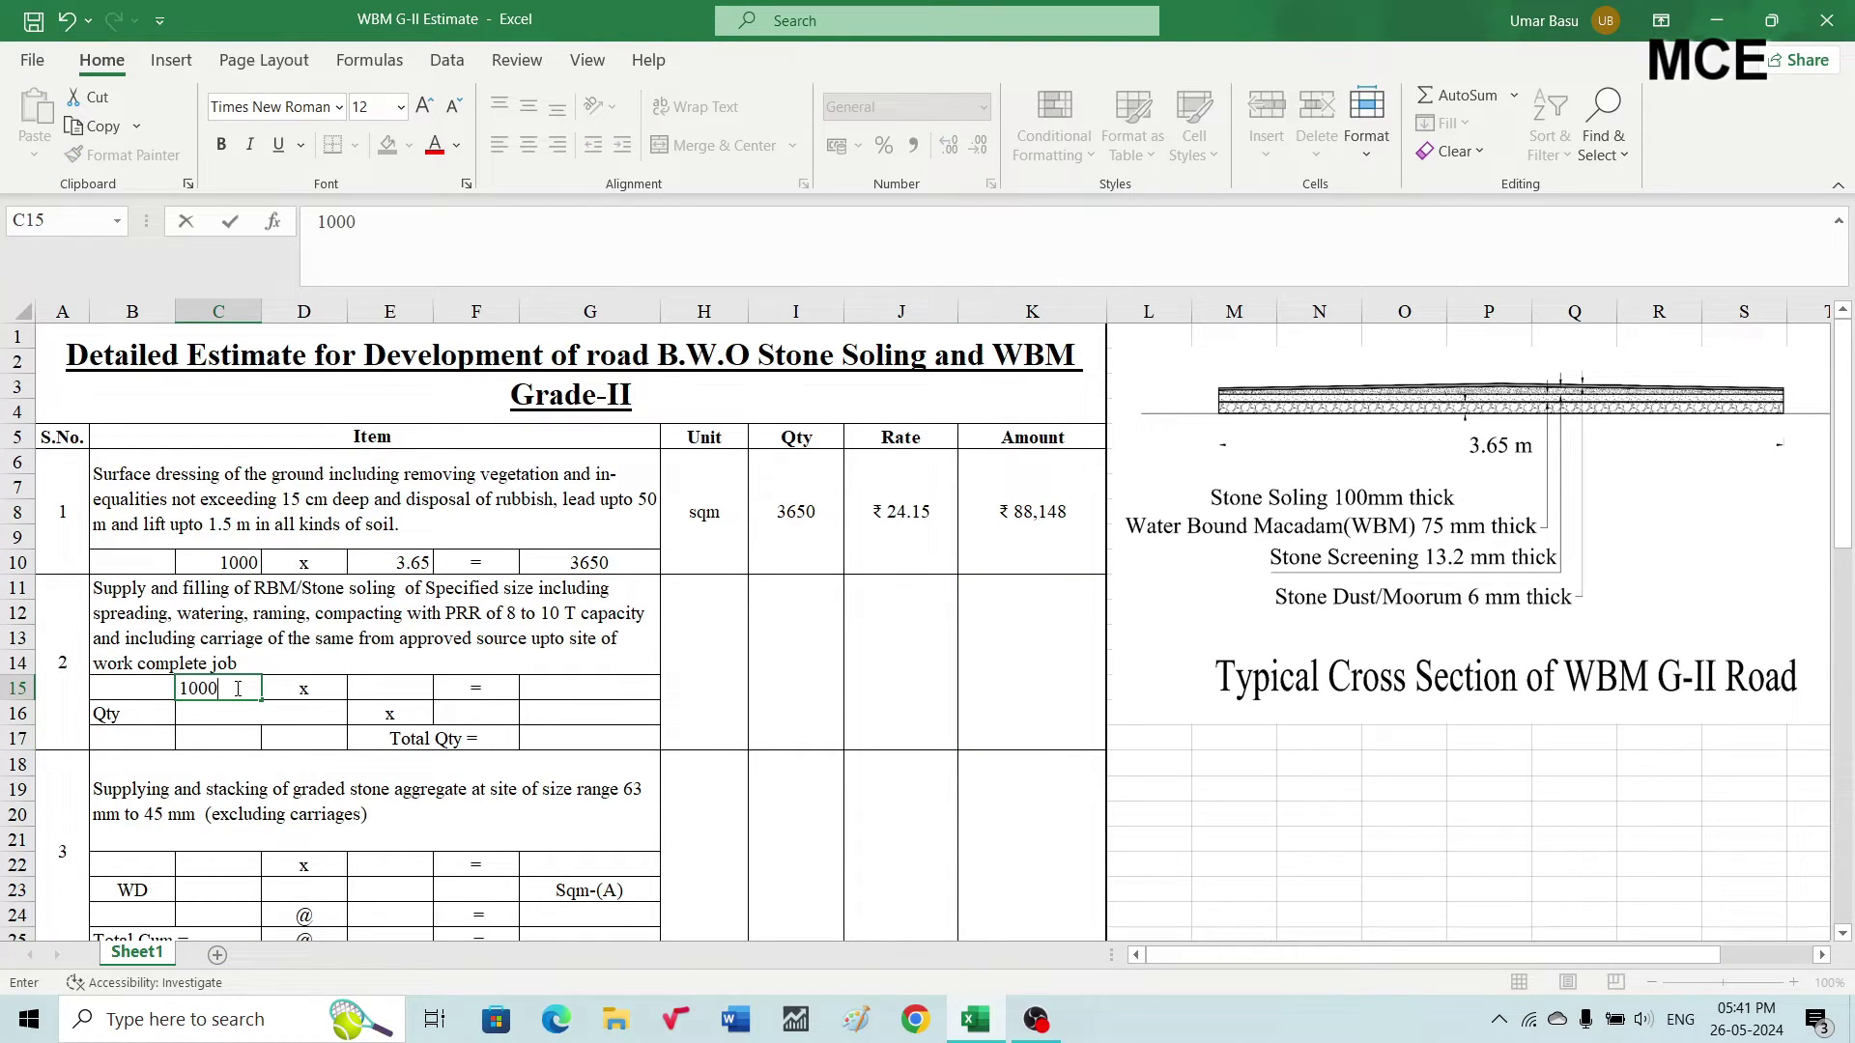
pyautogui.press('Tab')
pyautogui.press('Tab')
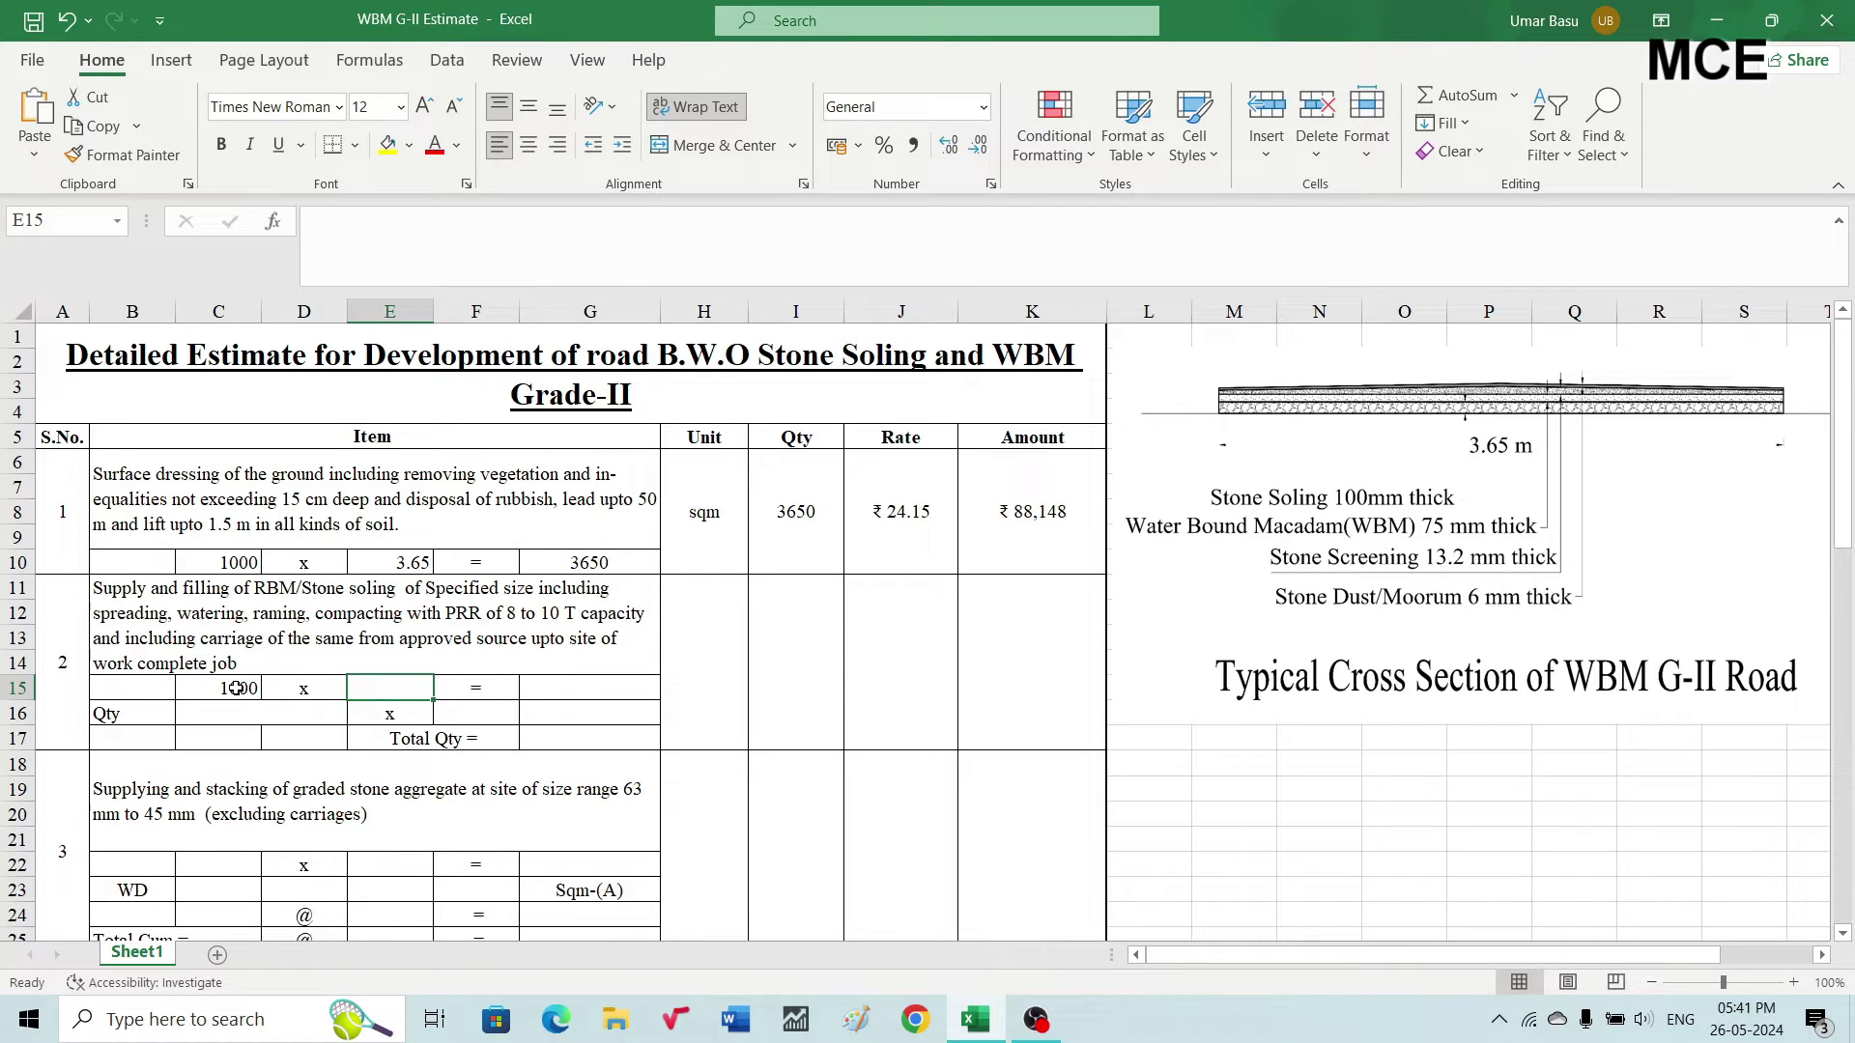
pyautogui.write('3.65')
pyautogui.press('Tab')
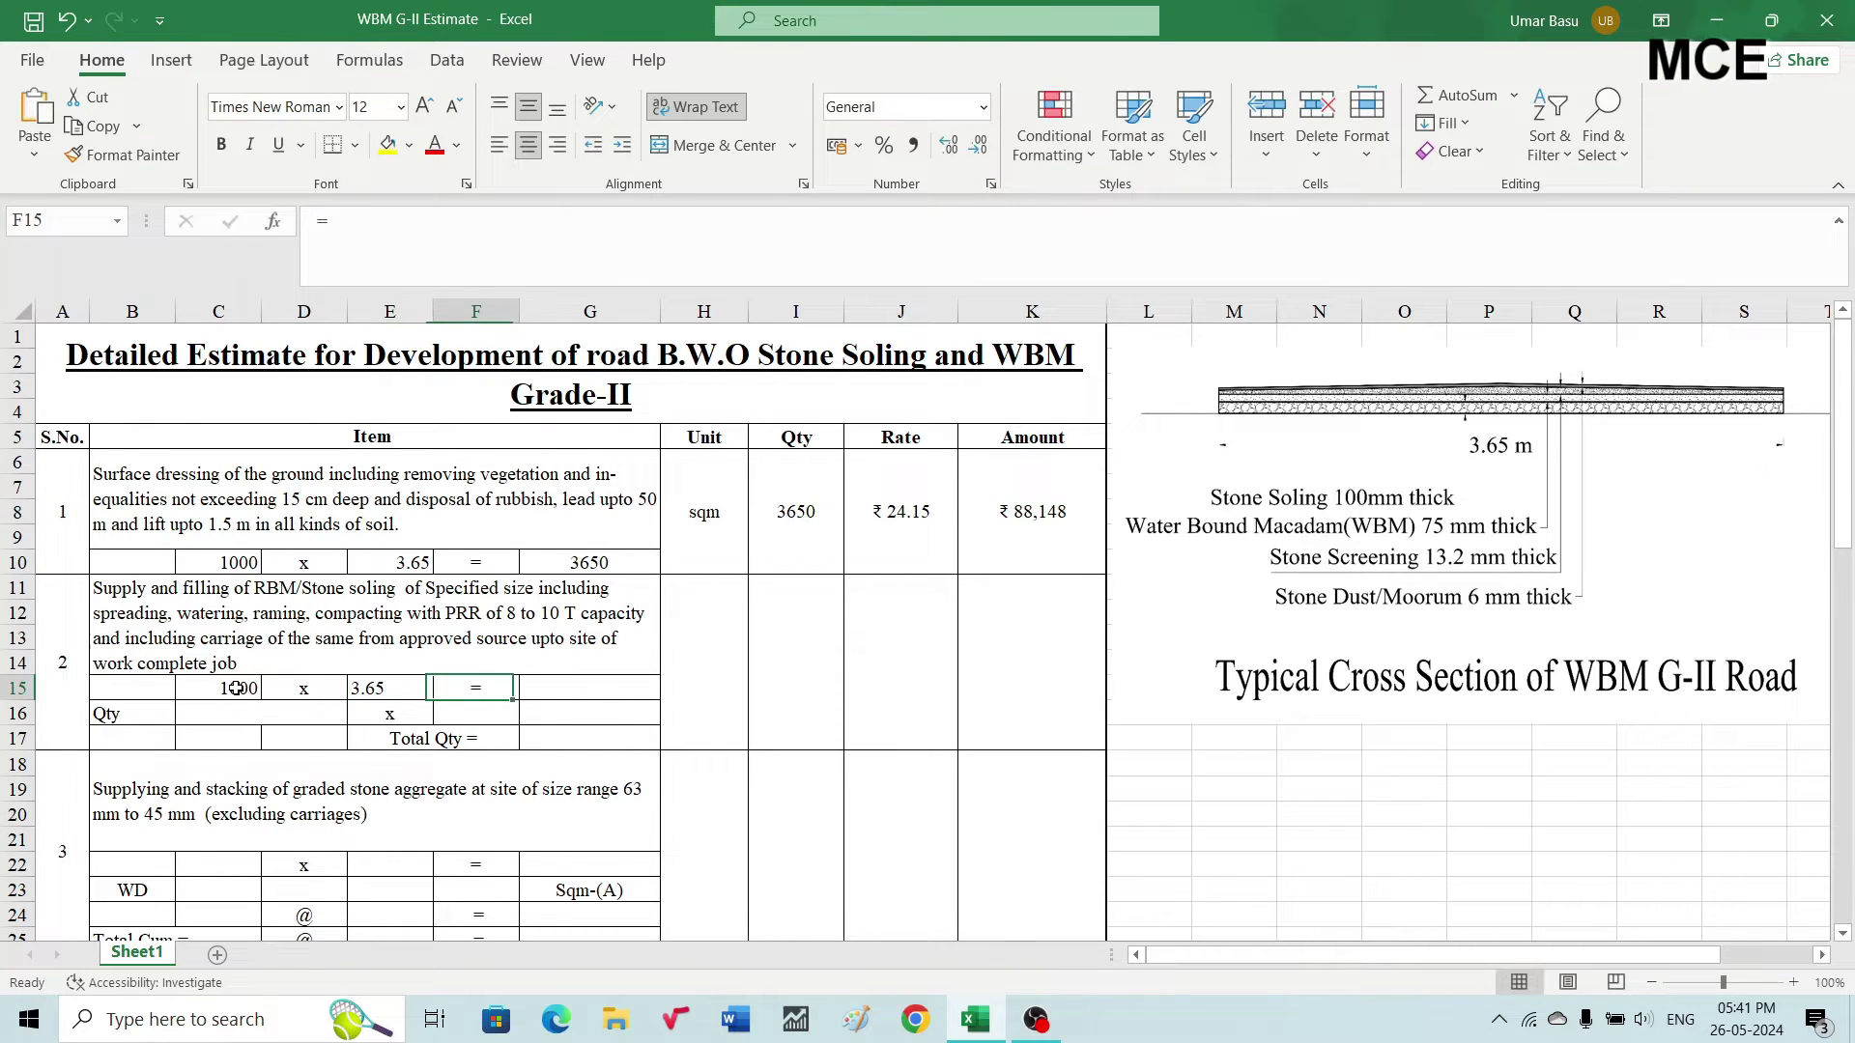
pyautogui.press('Tab')
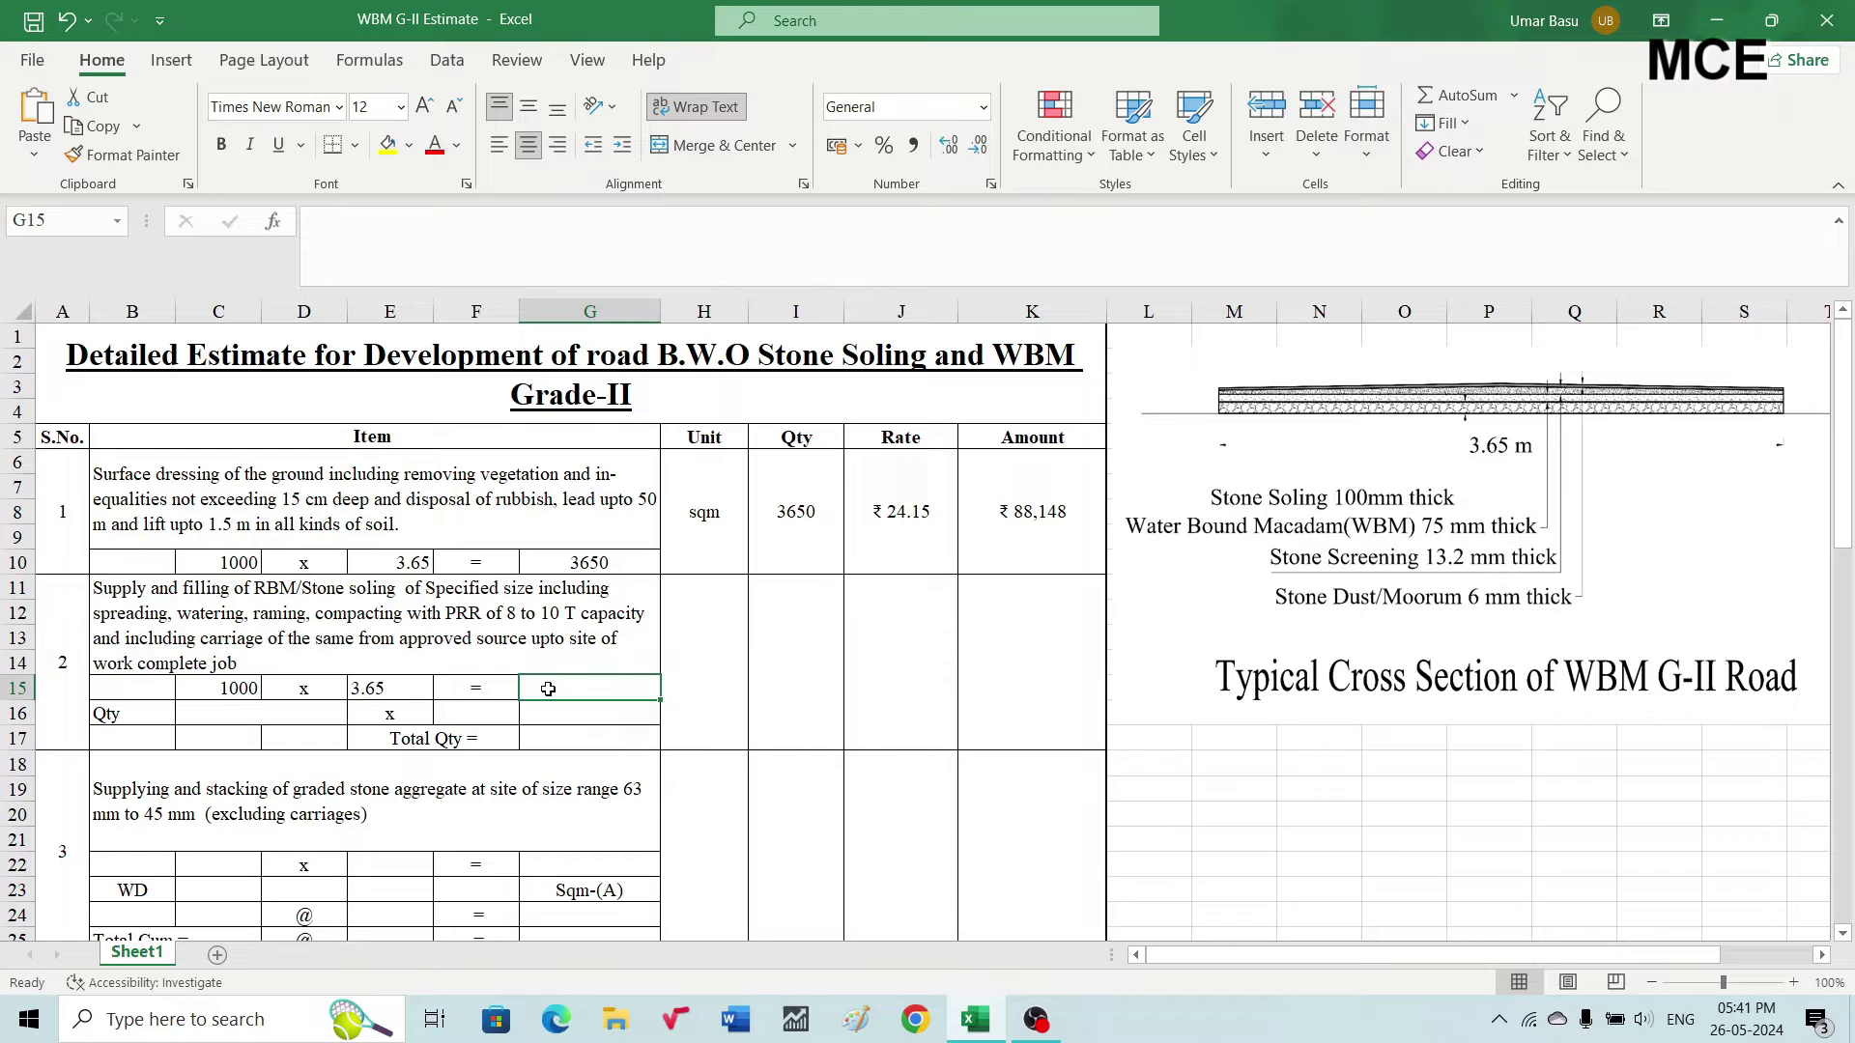
pyautogui.write('=')
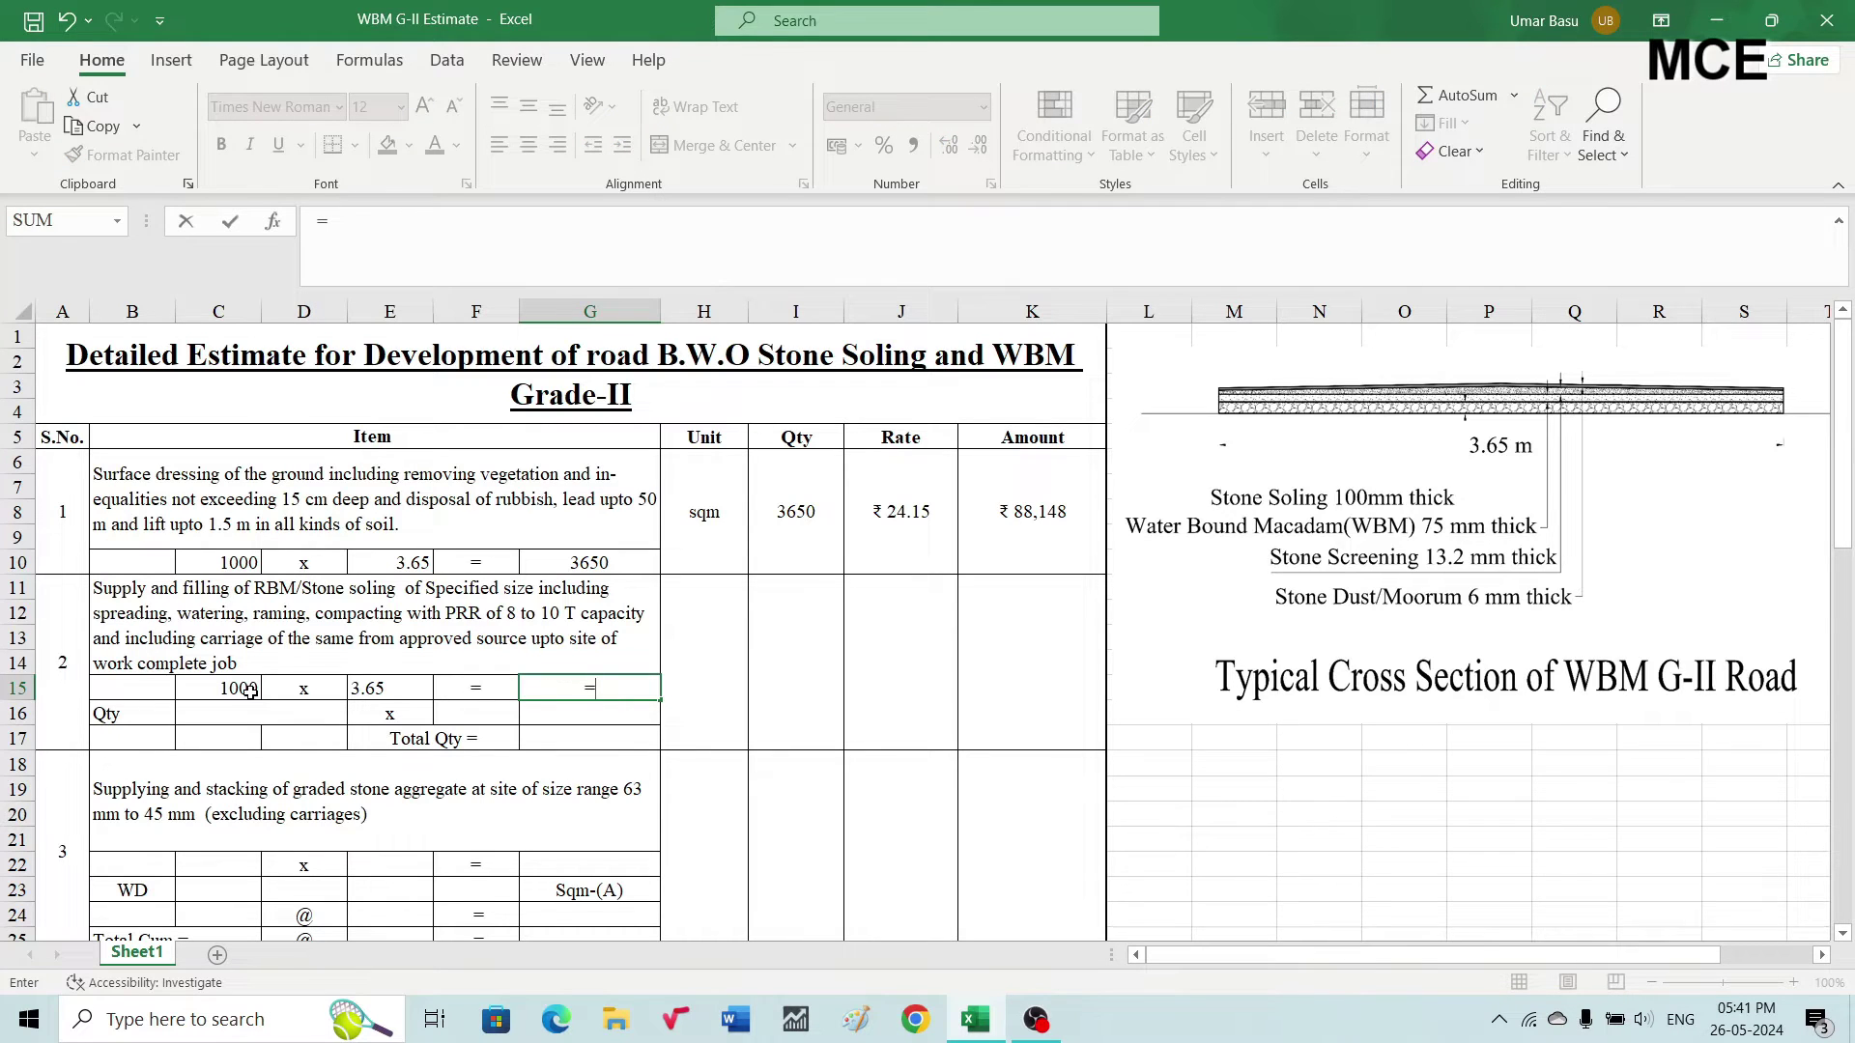
pyautogui.click(251, 689)
pyautogui.write('*')
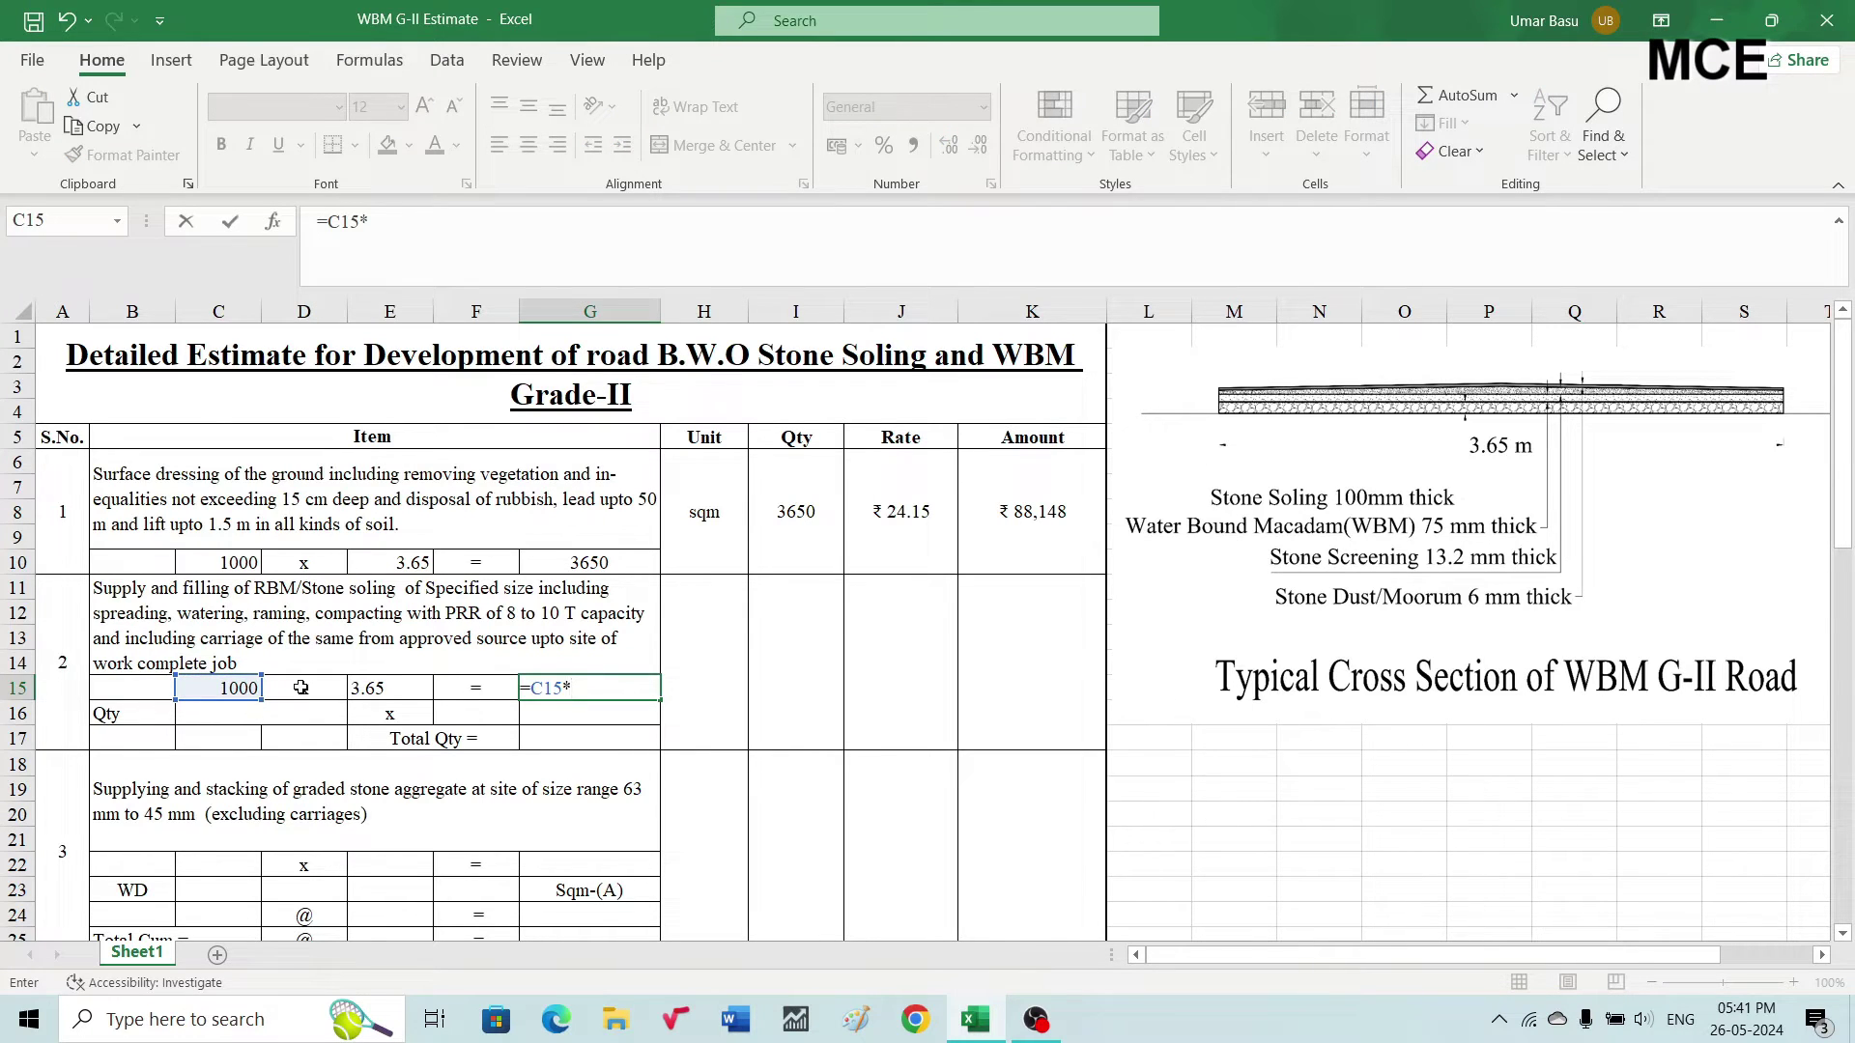
pyautogui.click(359, 690)
pyautogui.press('Return')
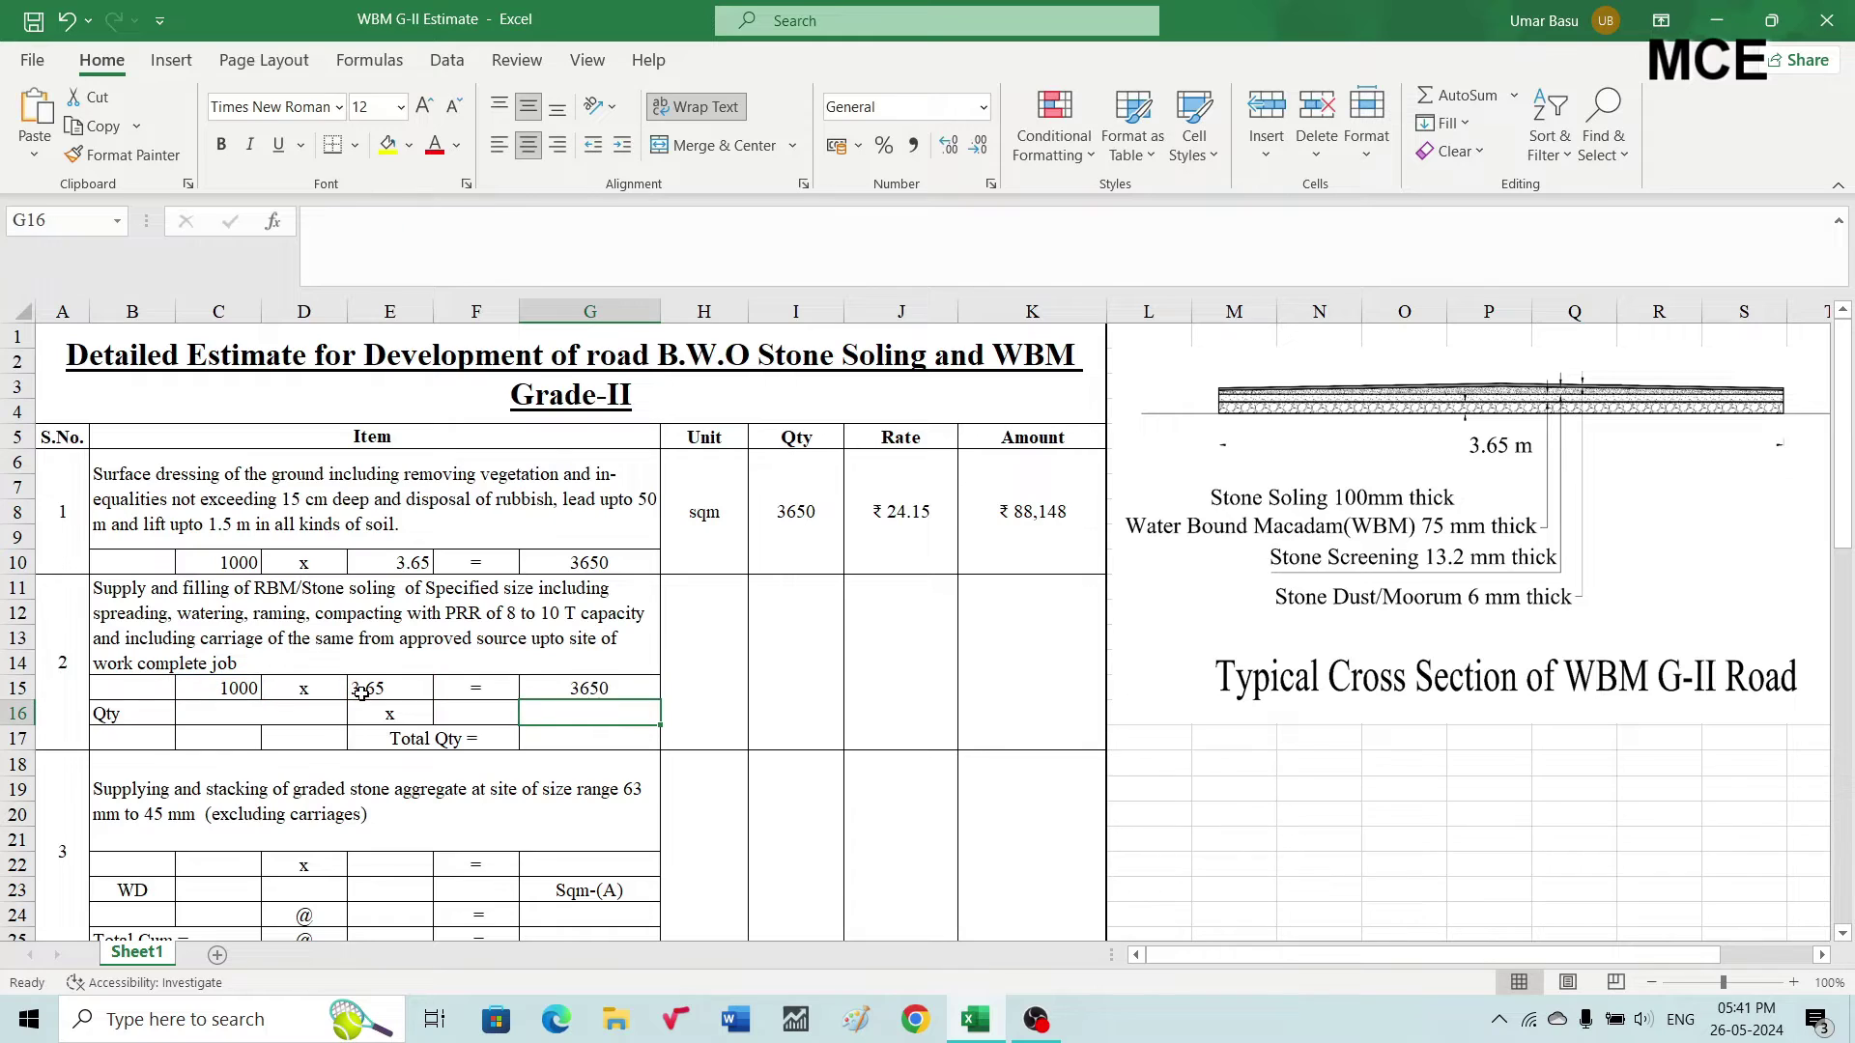
# Put 0.15 thickness in F16 and compute =G15*F16 in G16, giving 547.5
pyautogui.click(466, 716)
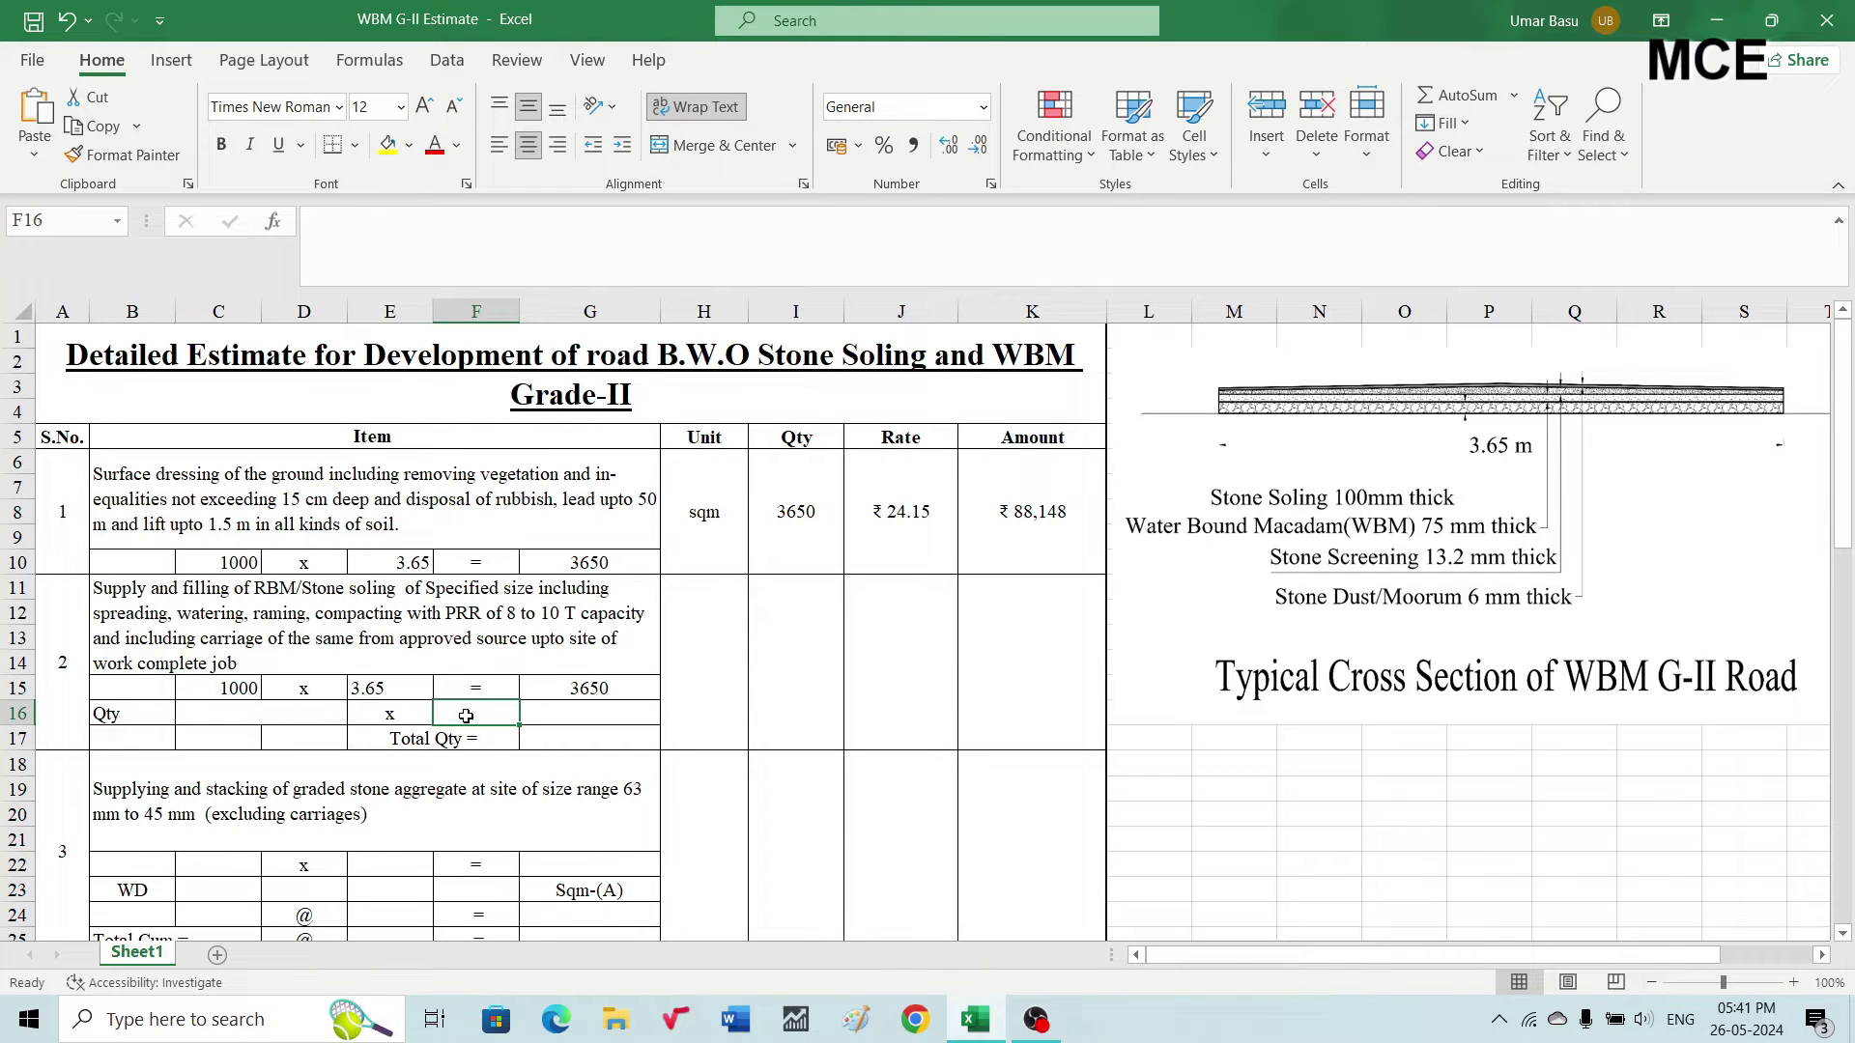
pyautogui.write('0.15')
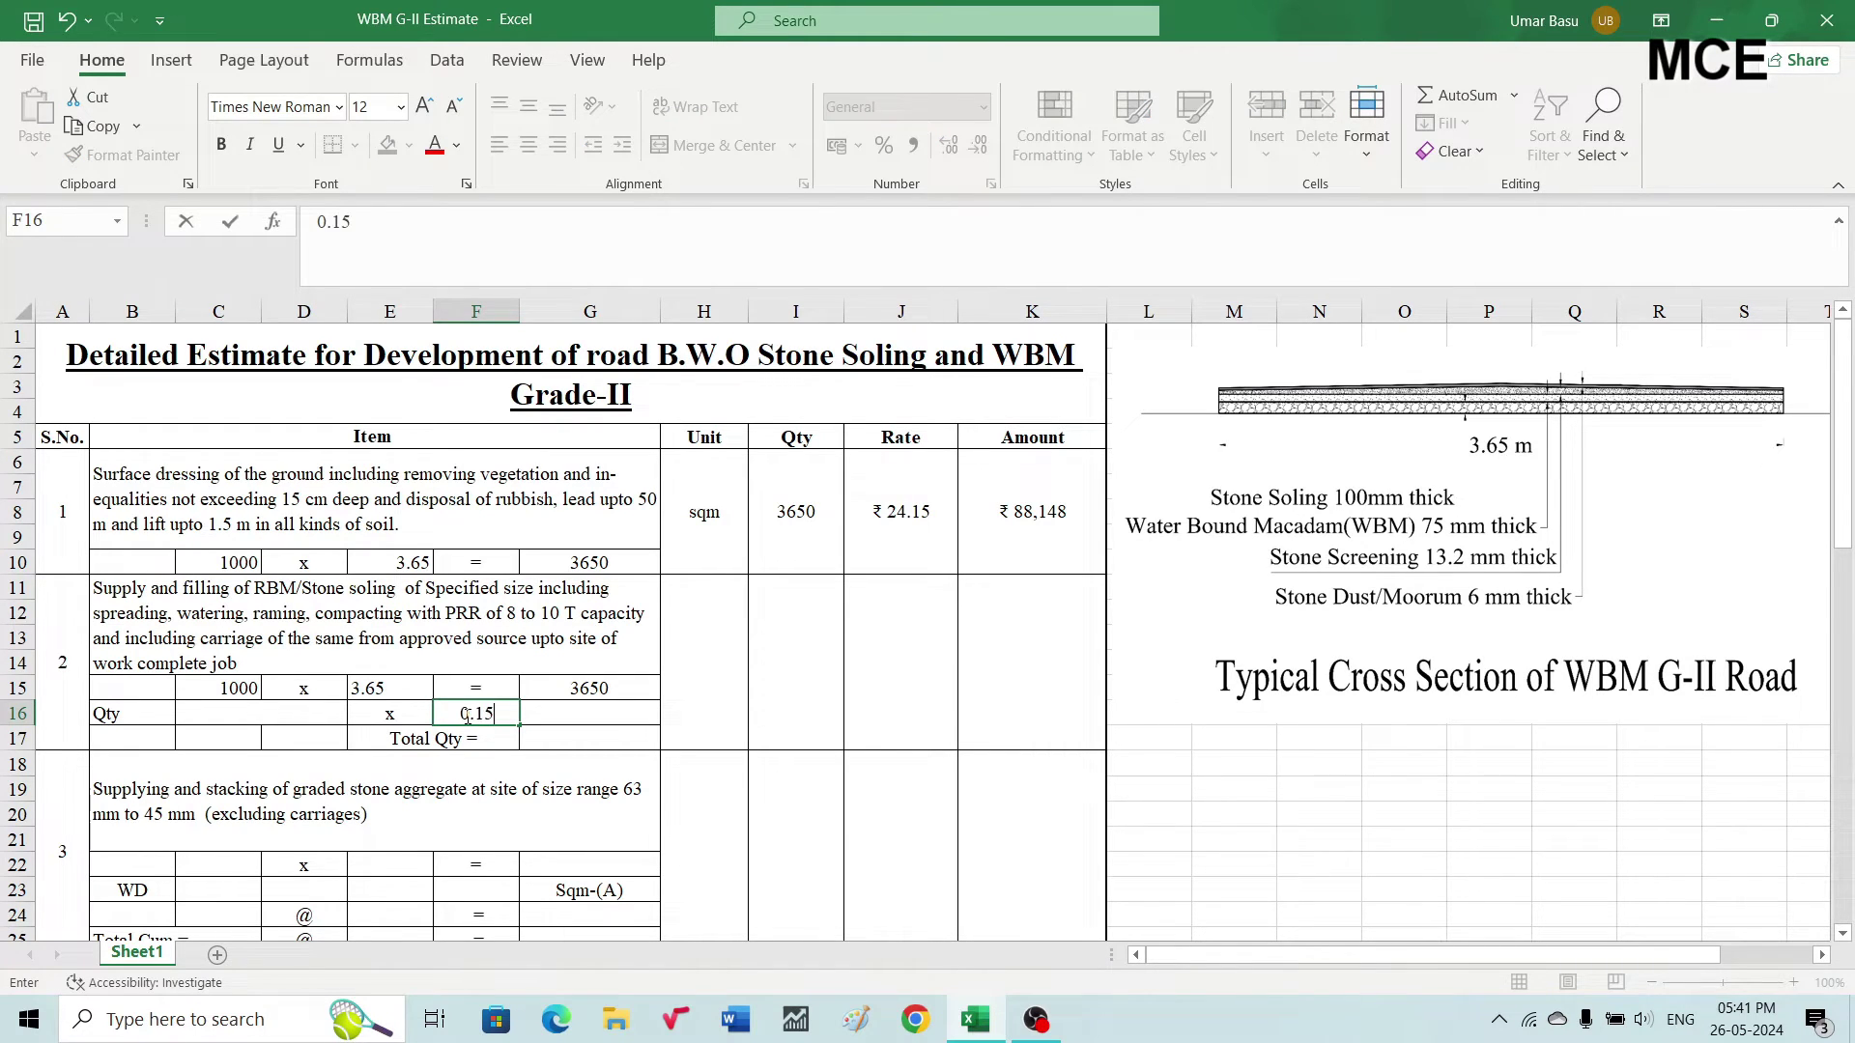
pyautogui.press('Return')
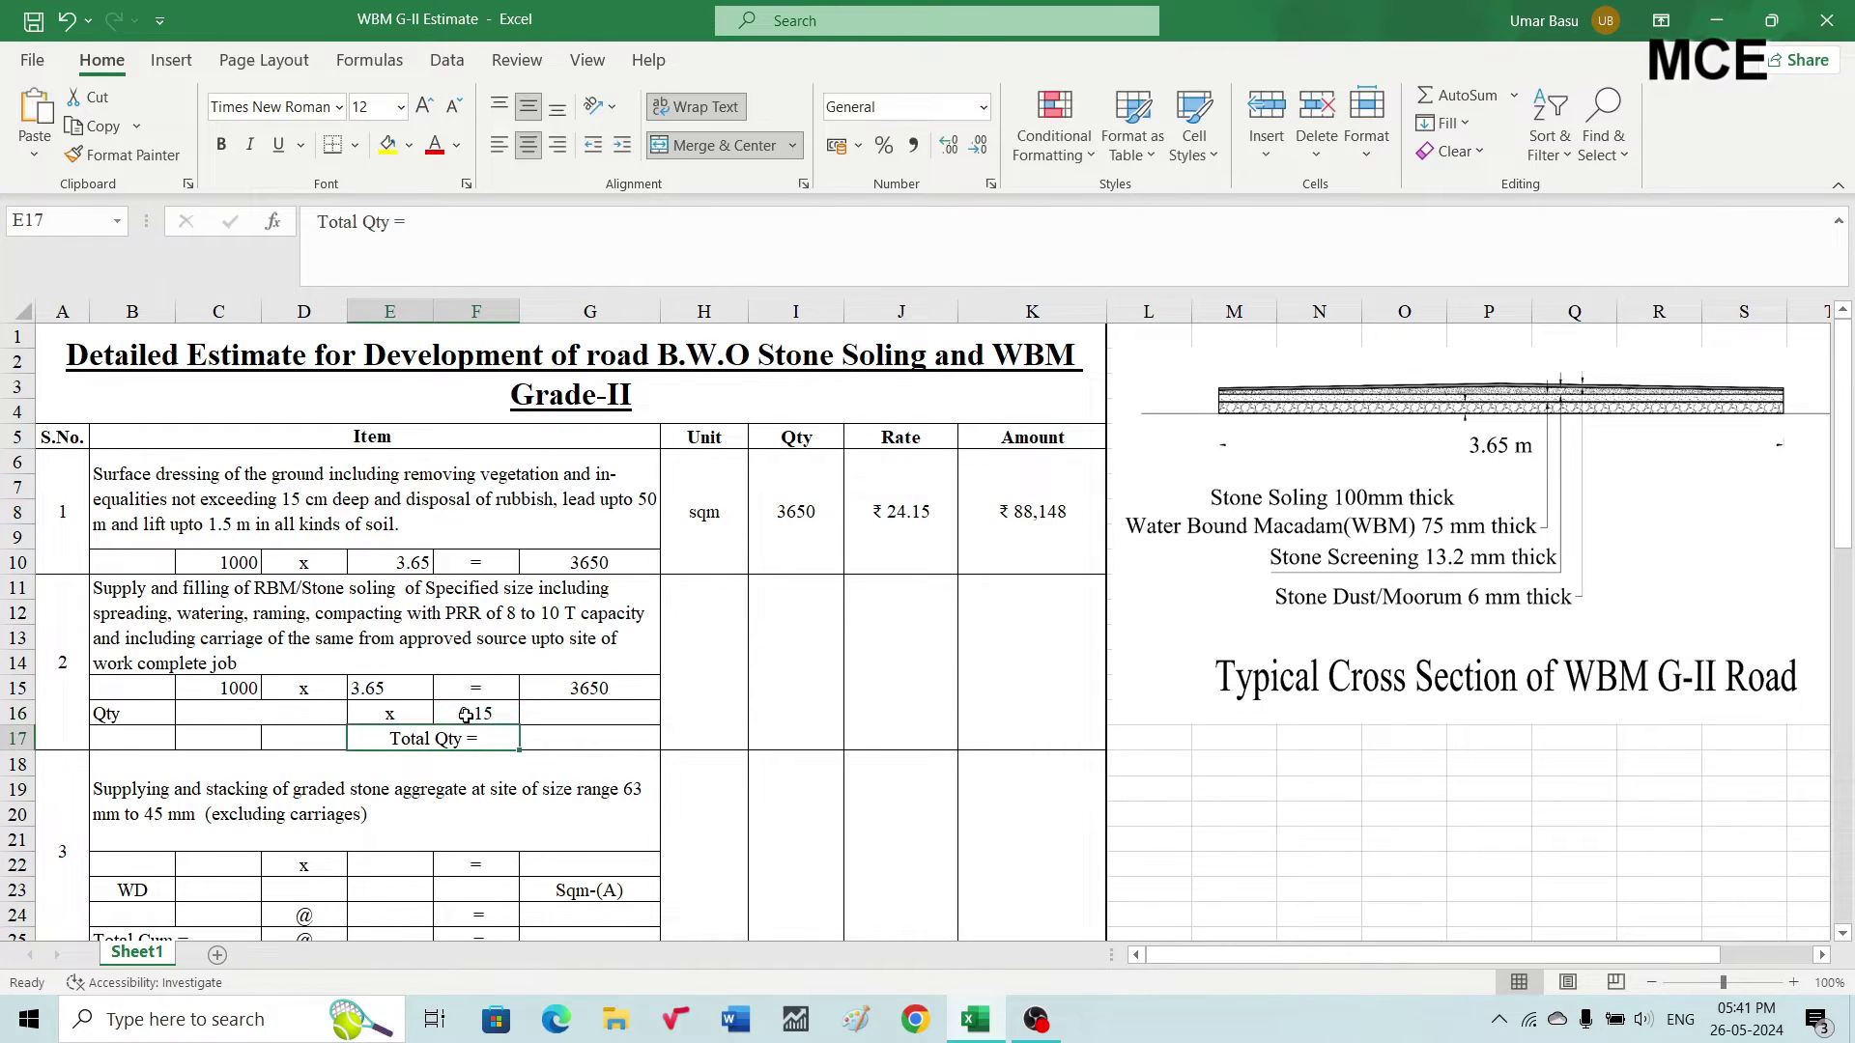
pyautogui.click(579, 707)
pyautogui.write('=')
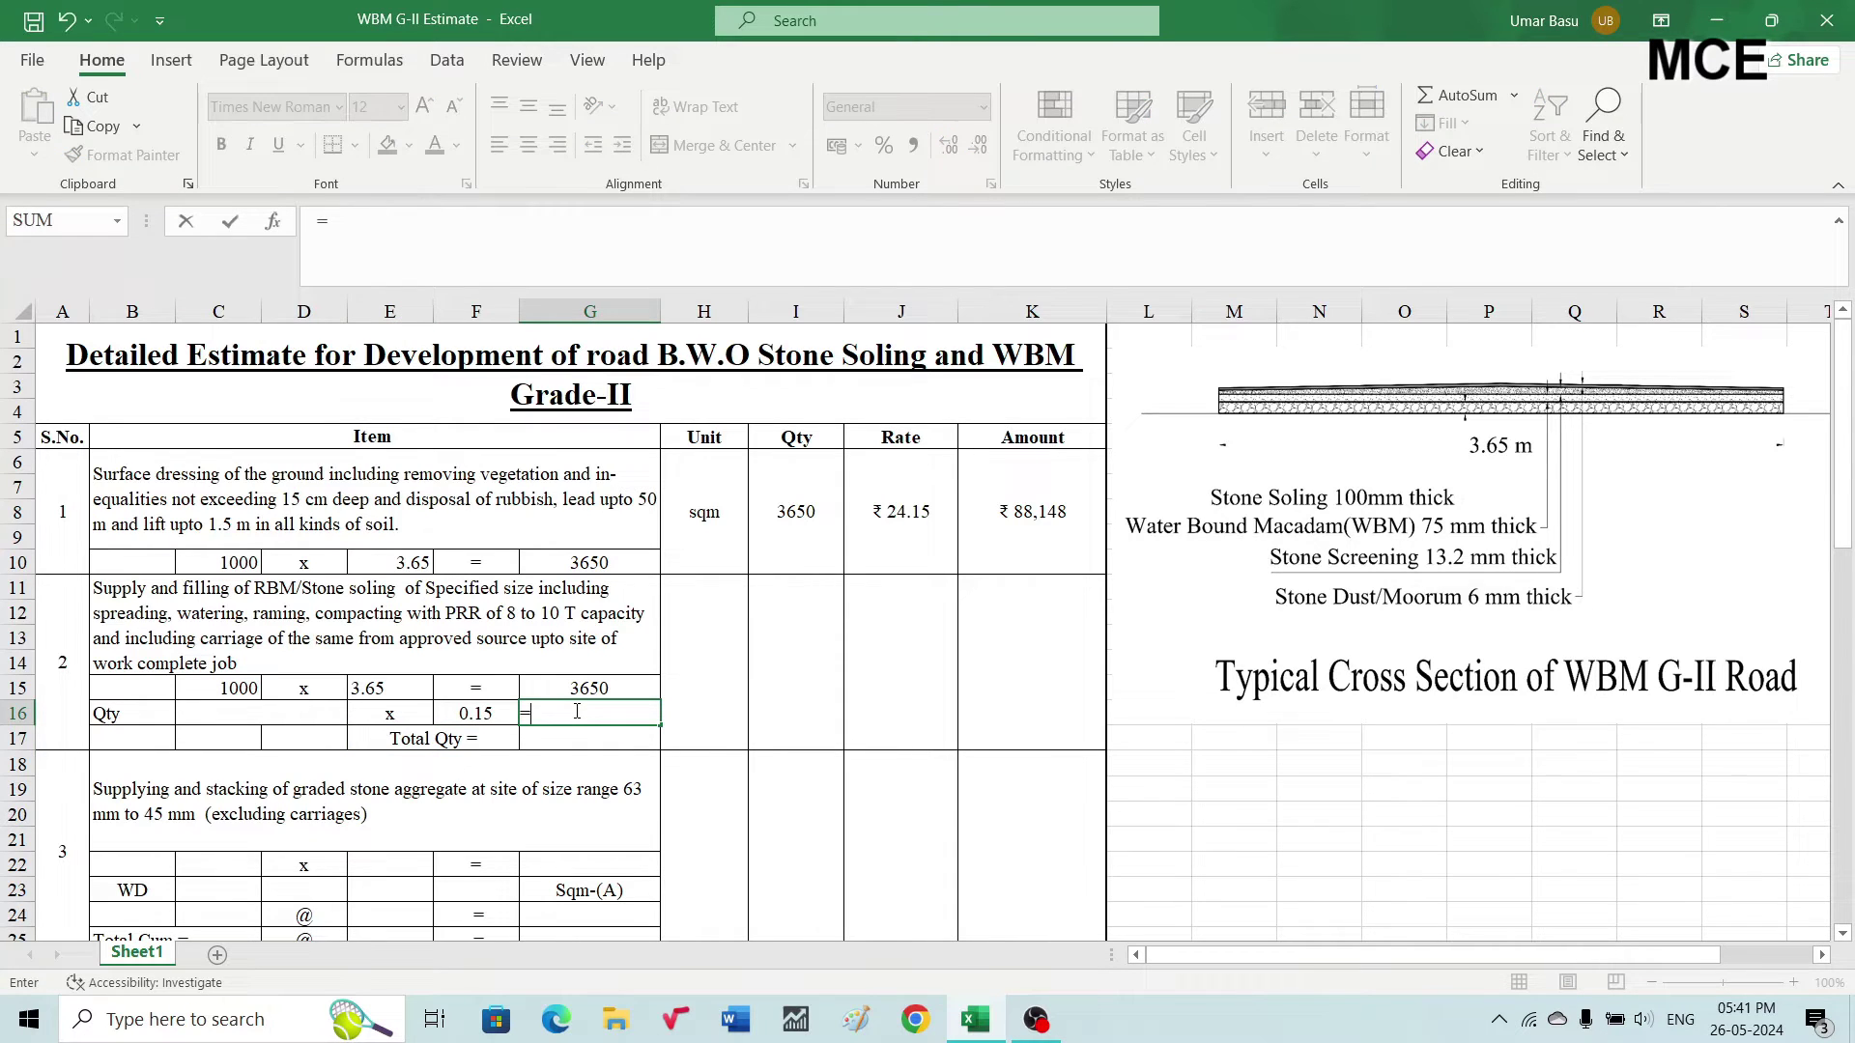
pyautogui.click(584, 688)
pyautogui.write('*')
pyautogui.click(480, 715)
pyautogui.press('Return')
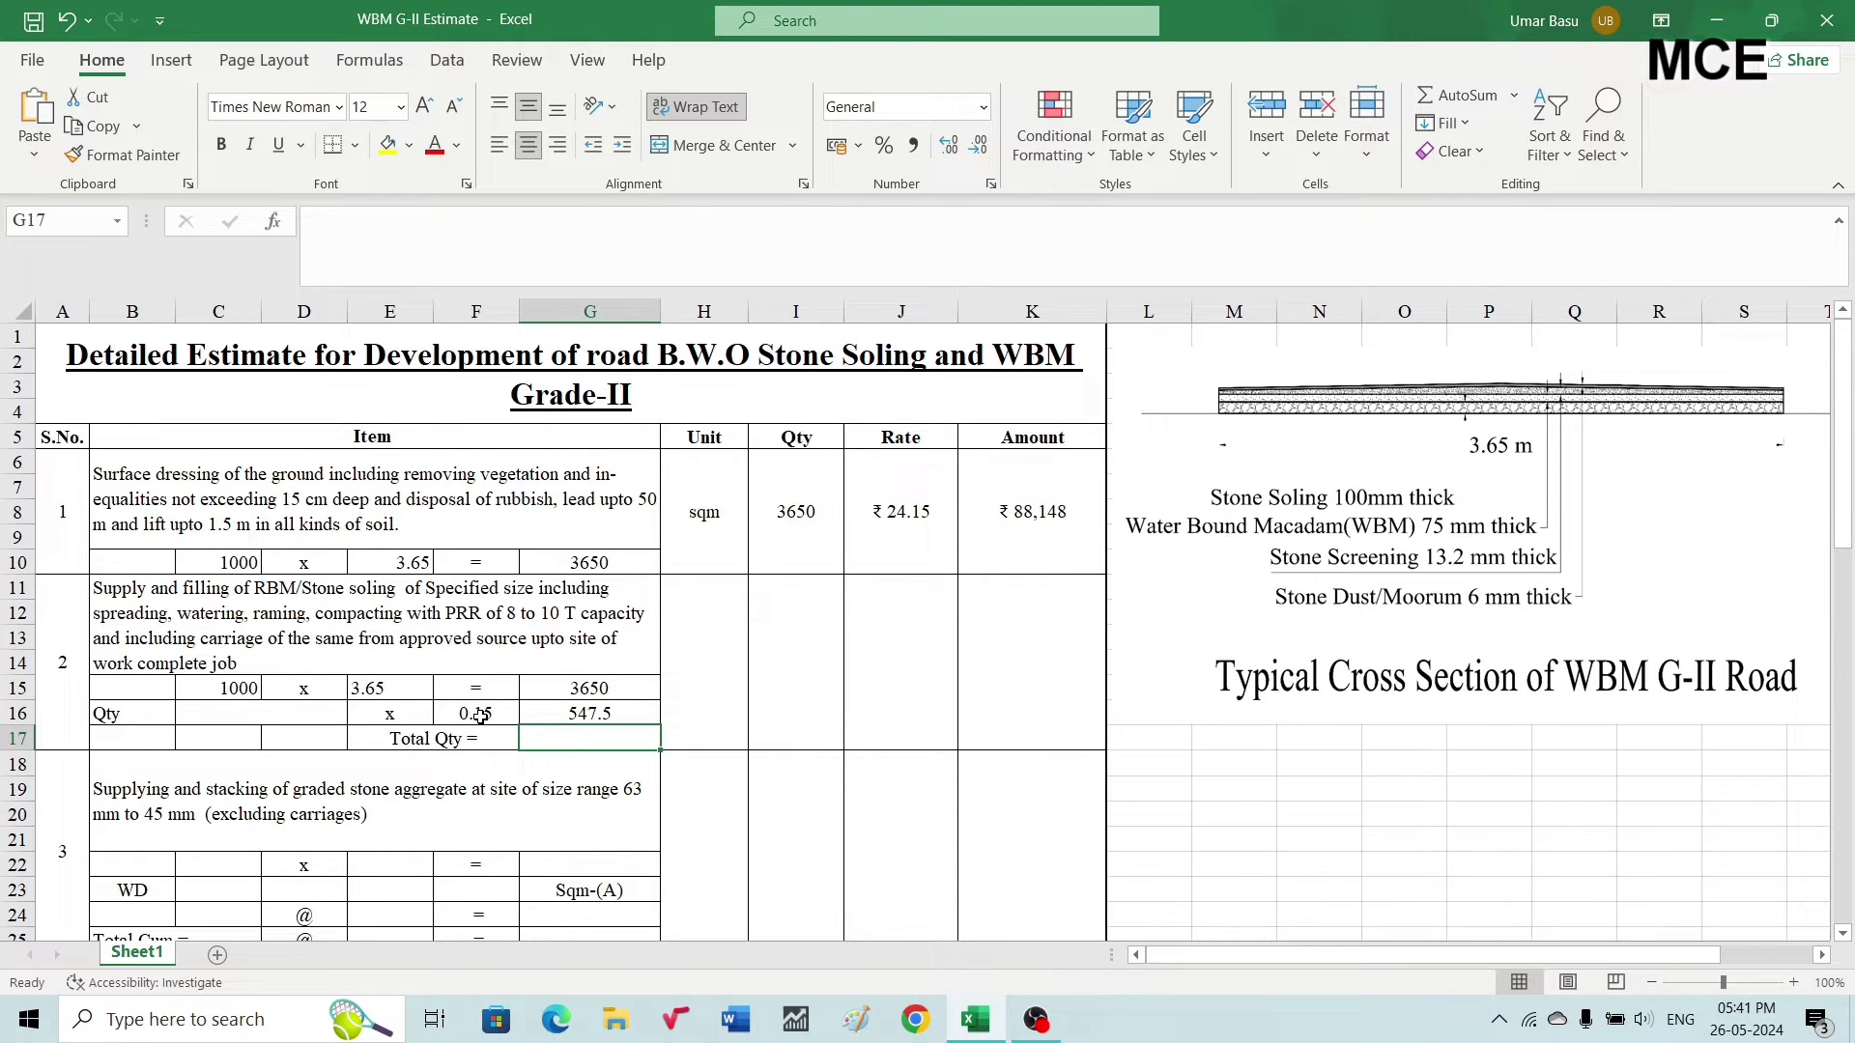
# Link item 2's Total Qty in G17 to G16 (547.5)
pyautogui.doubleClick(586, 741)
pyautogui.write('=')
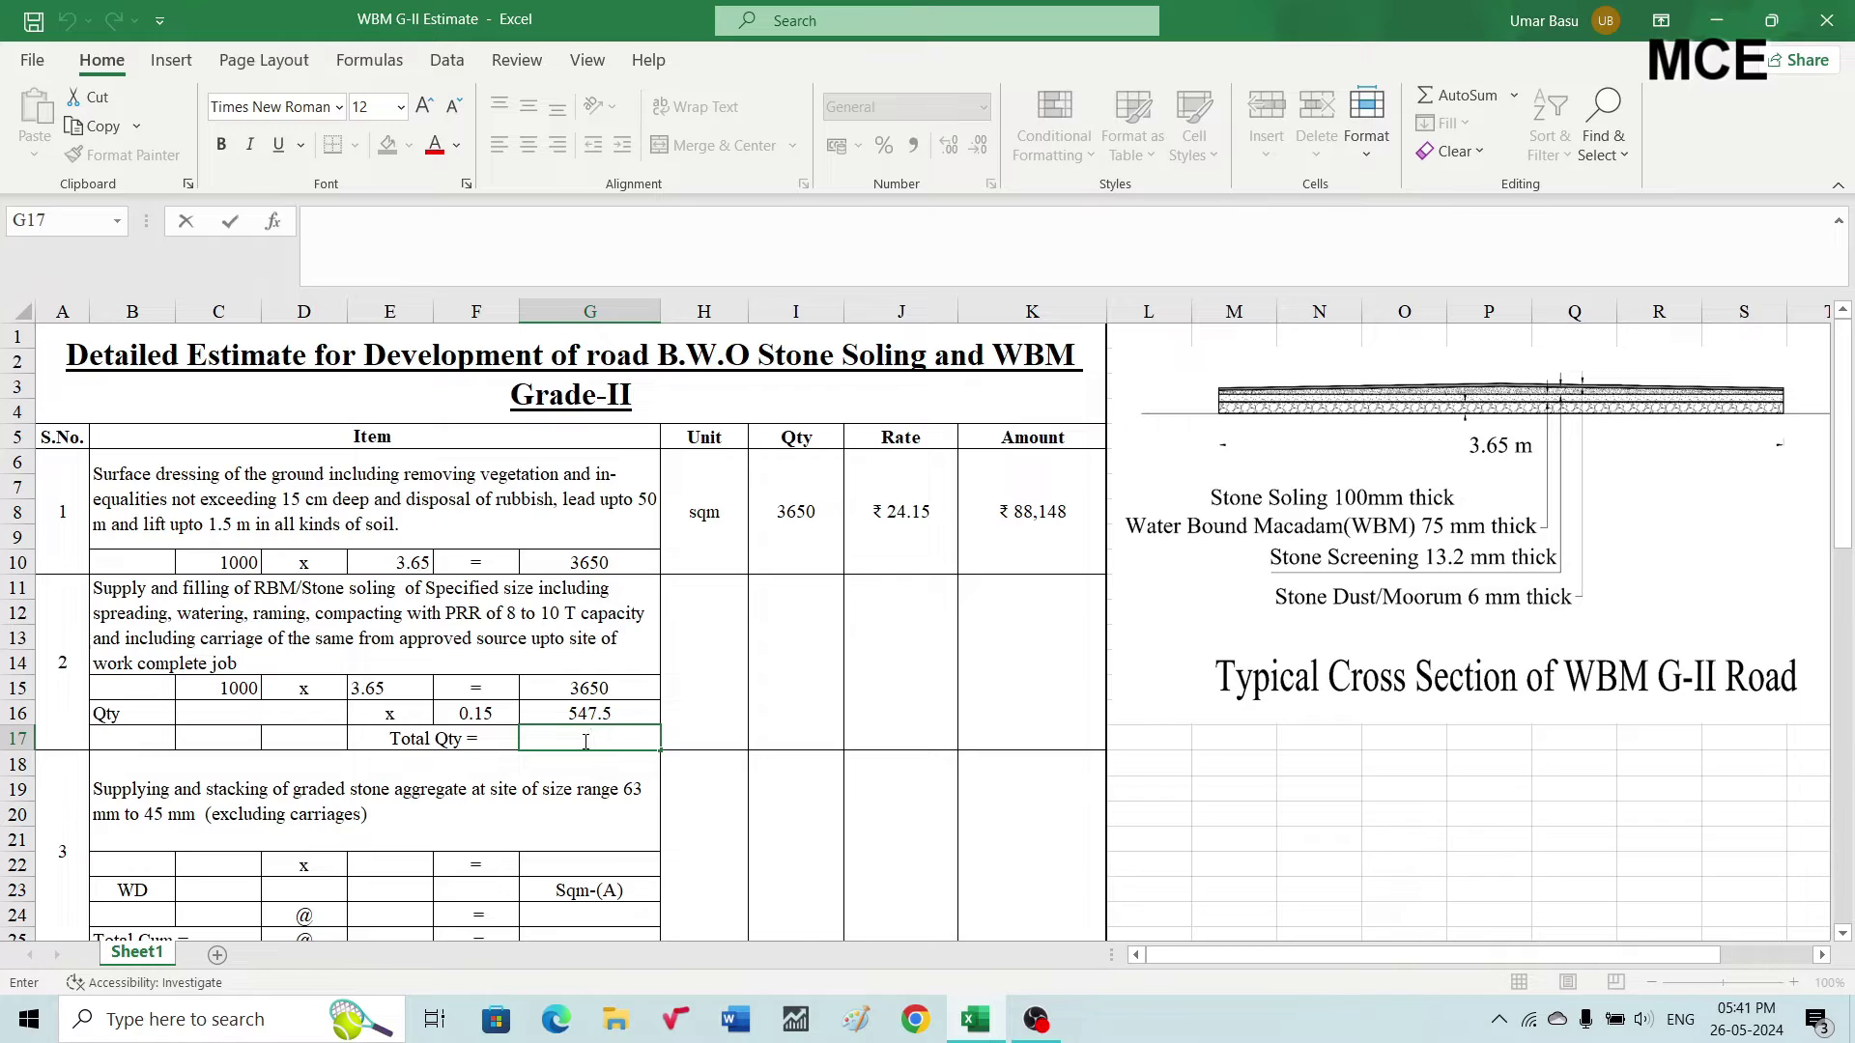
pyautogui.click(585, 714)
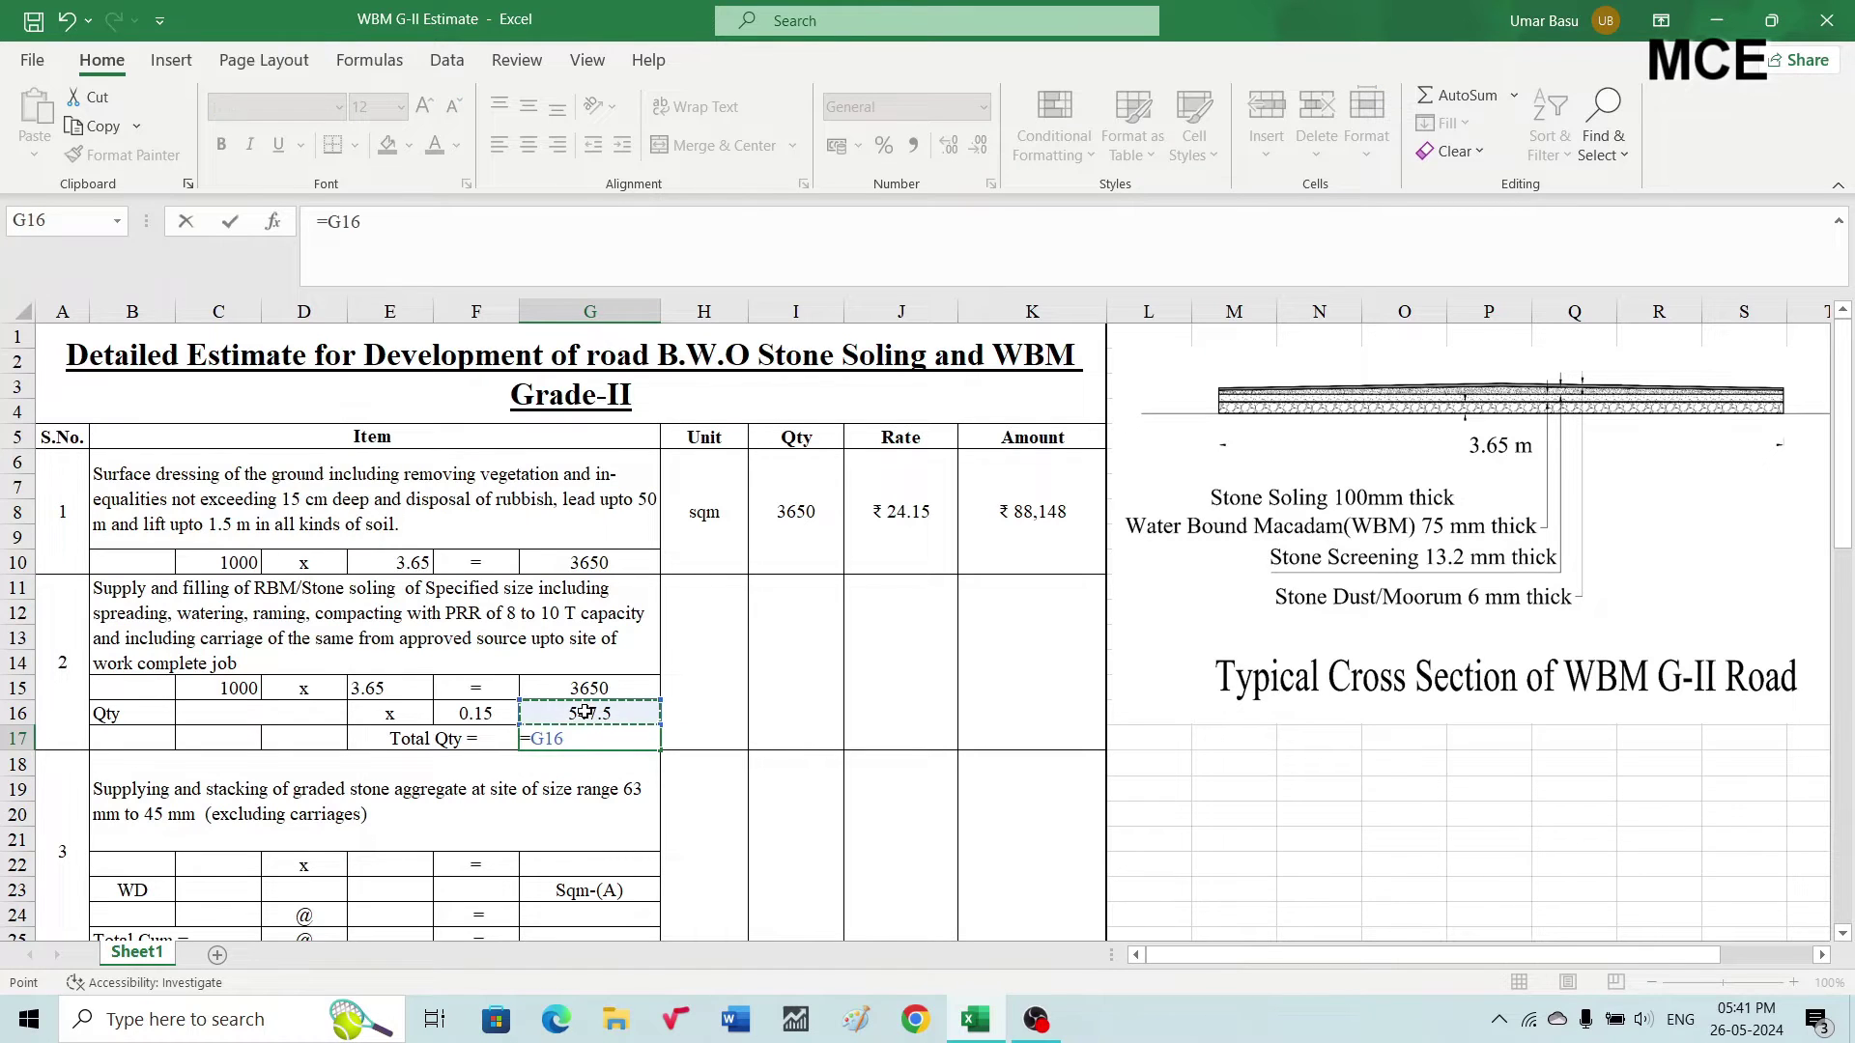
pyautogui.press('Return')
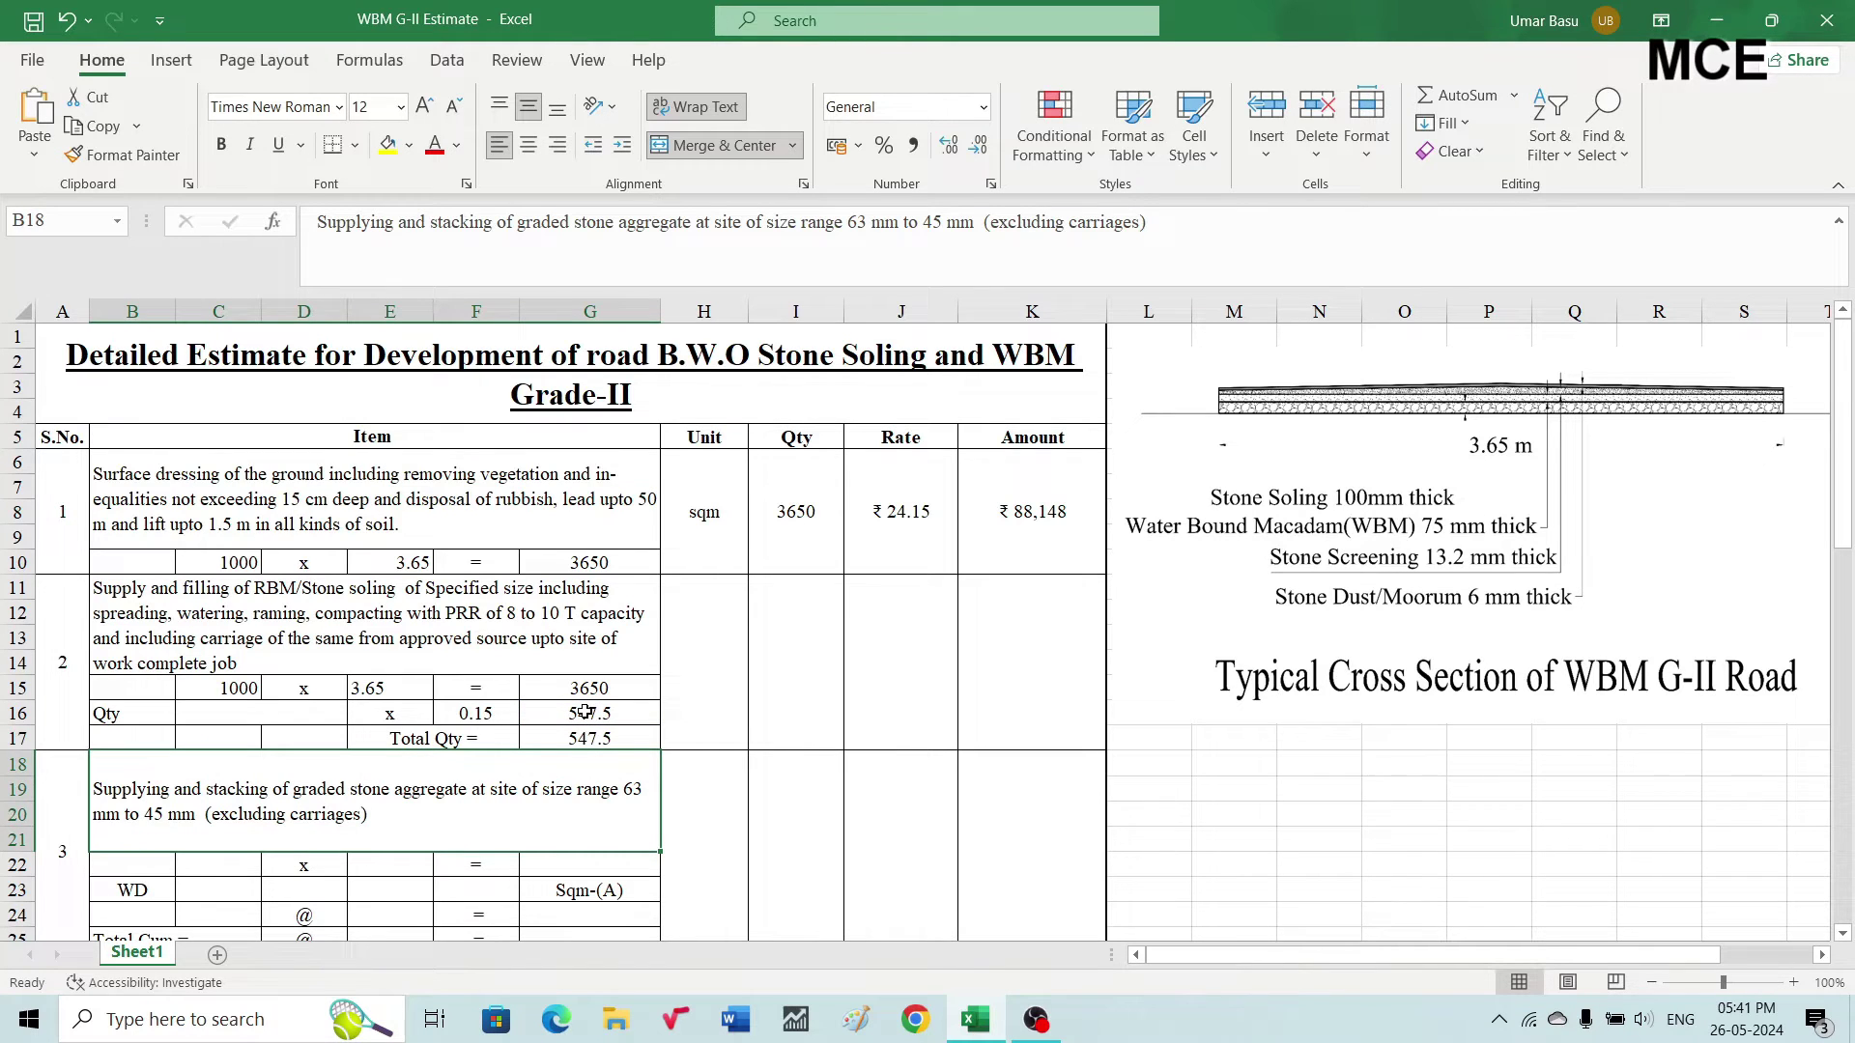
# Set item 2's unit to cum and its Qty to =G17, showing 547.5
pyautogui.click(694, 701)
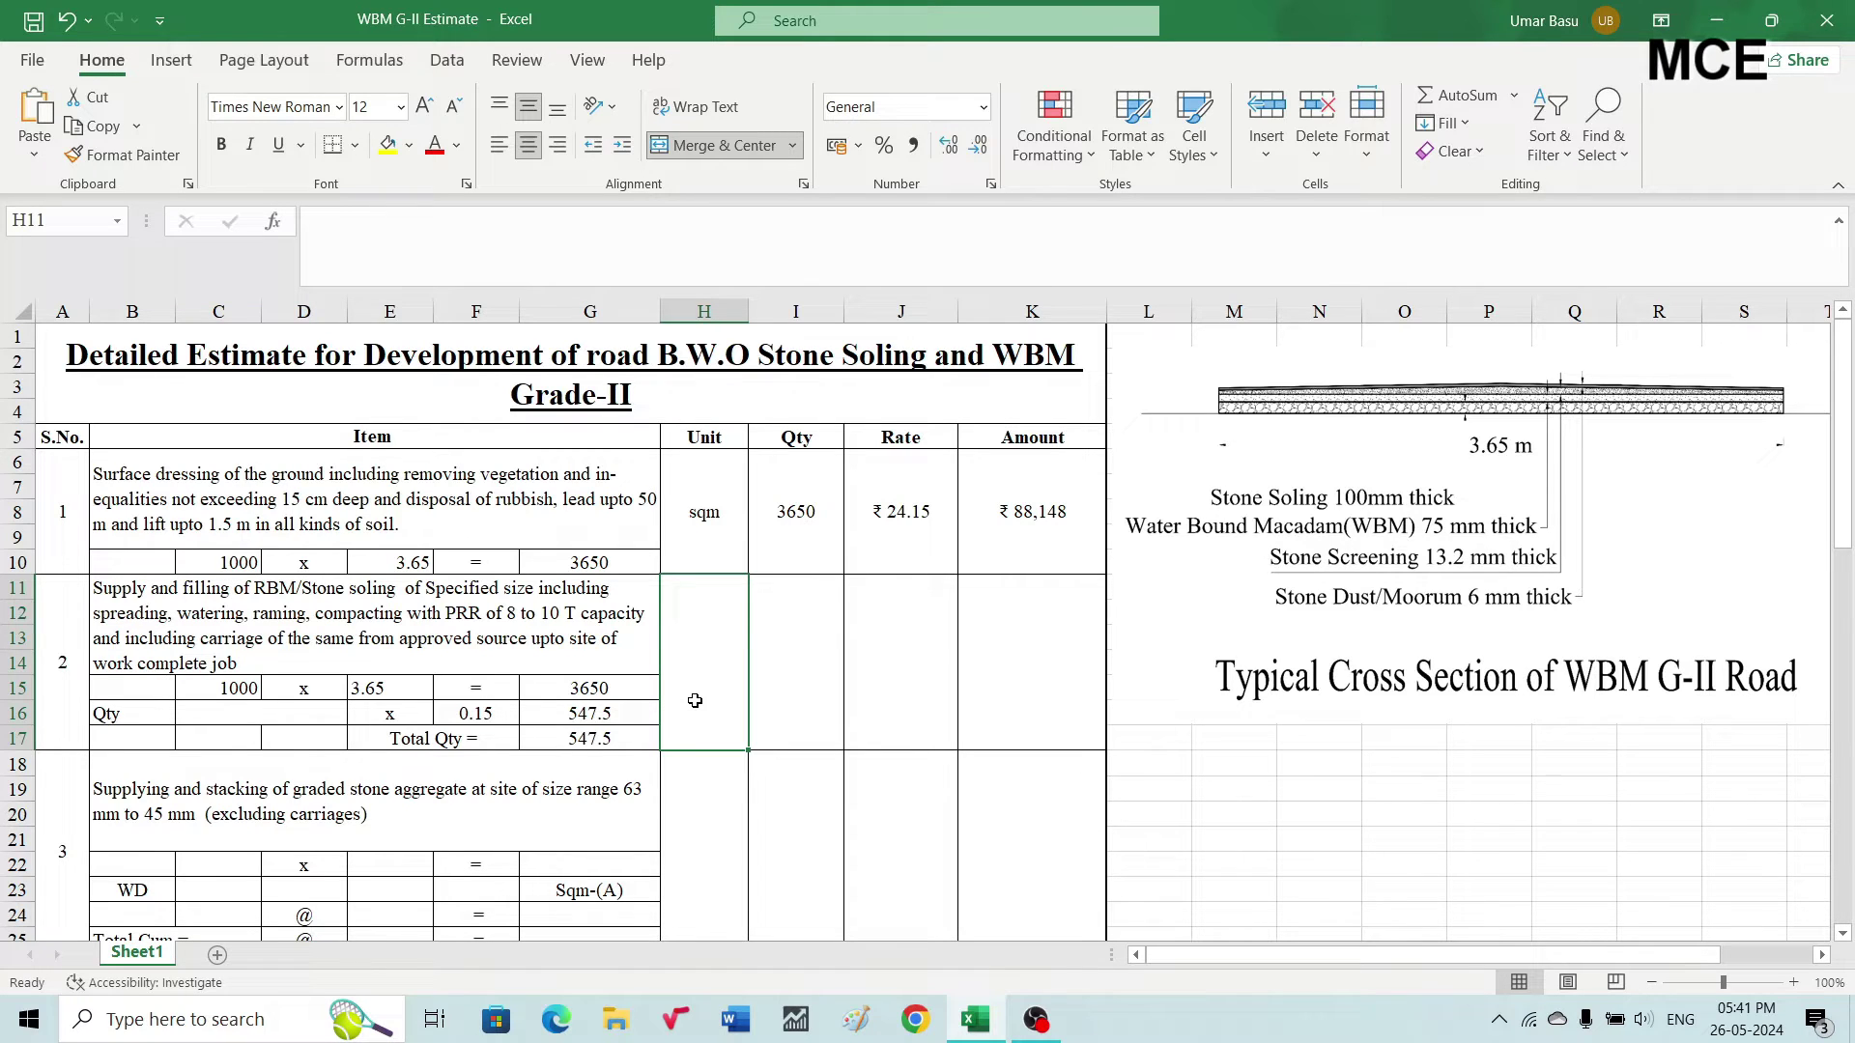
pyautogui.write('cum')
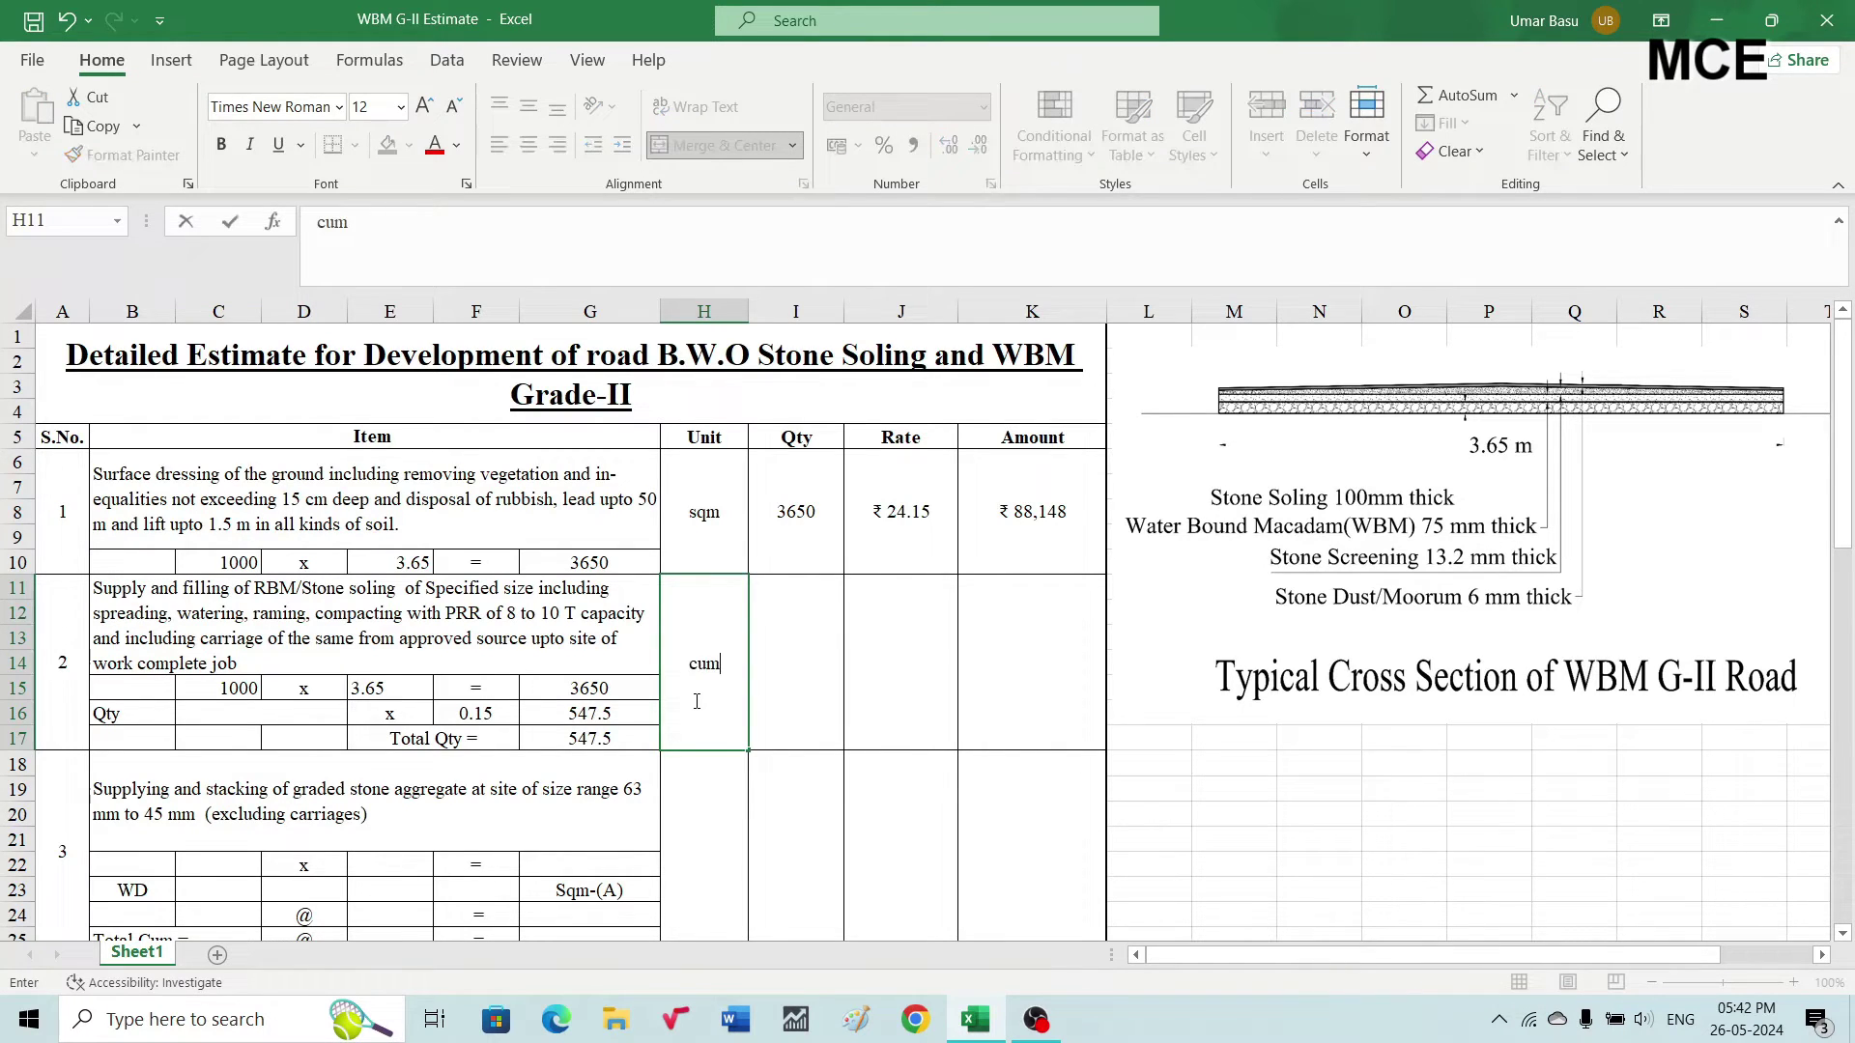
pyautogui.press('Tab')
pyautogui.write('=')
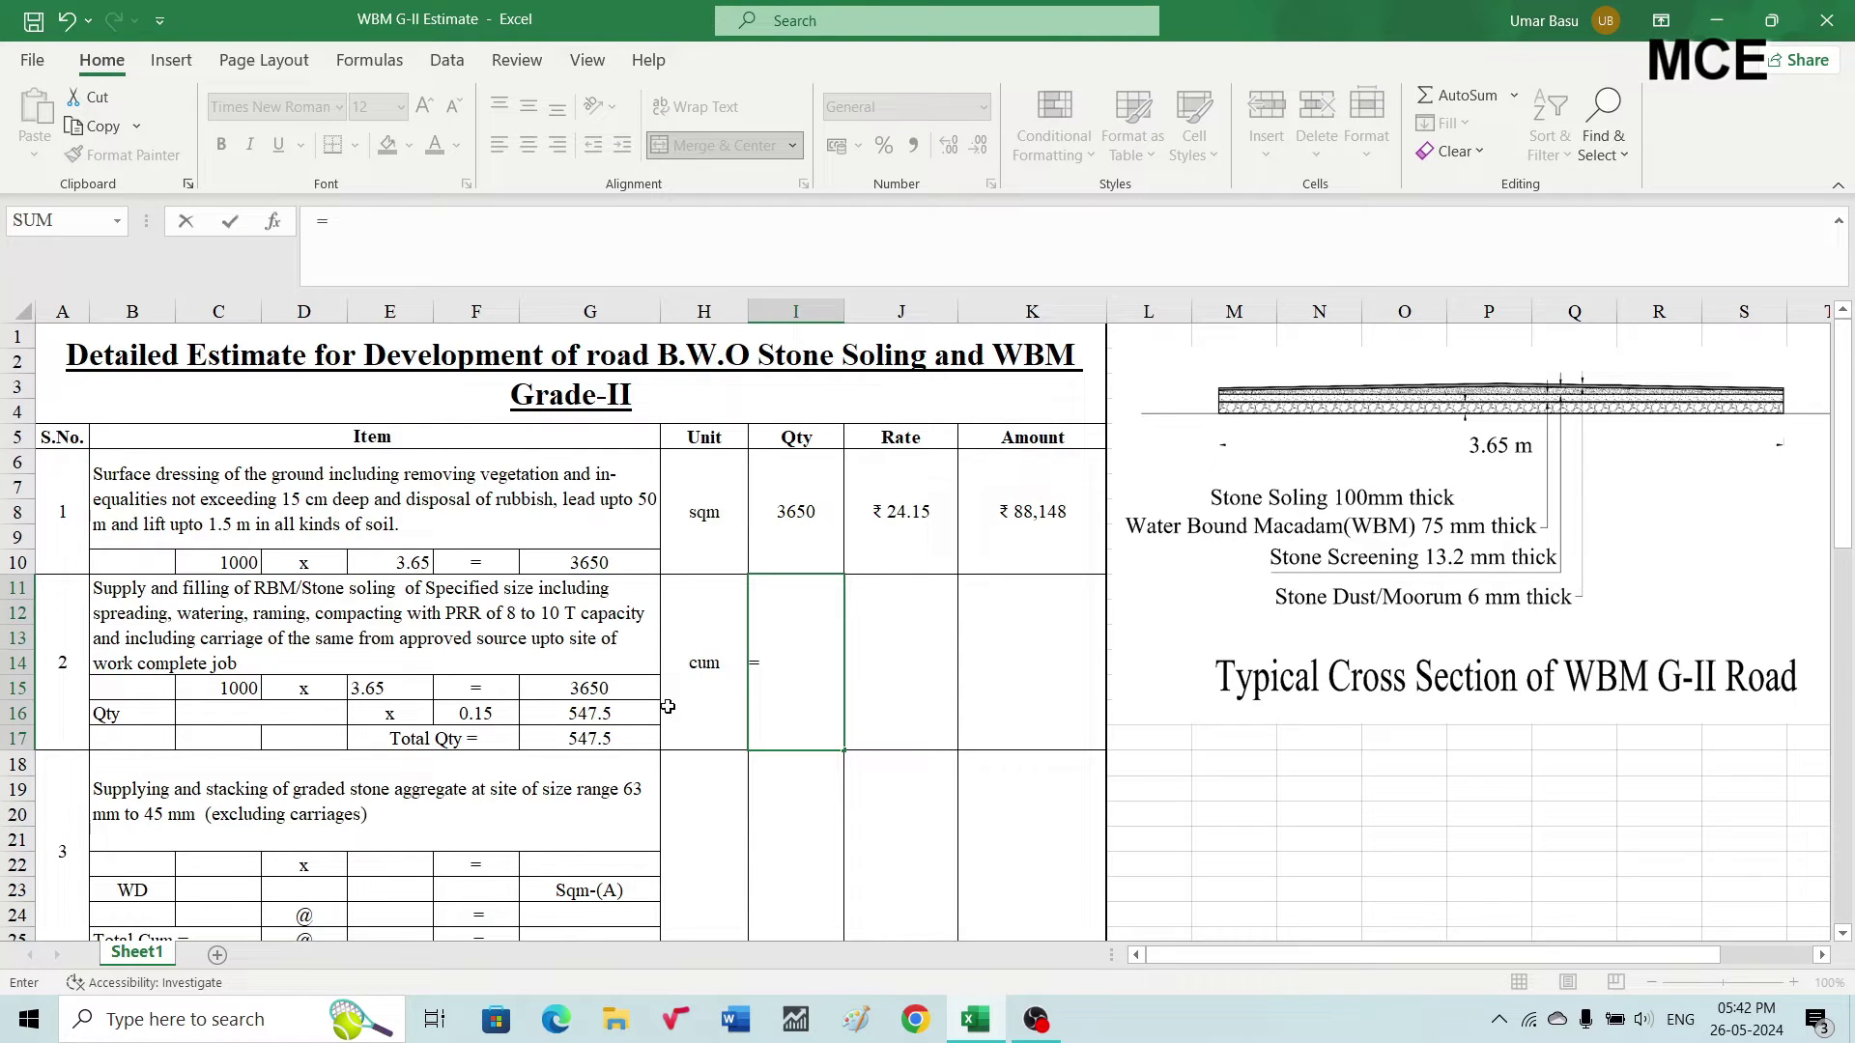
pyautogui.click(599, 739)
pyautogui.press('Return')
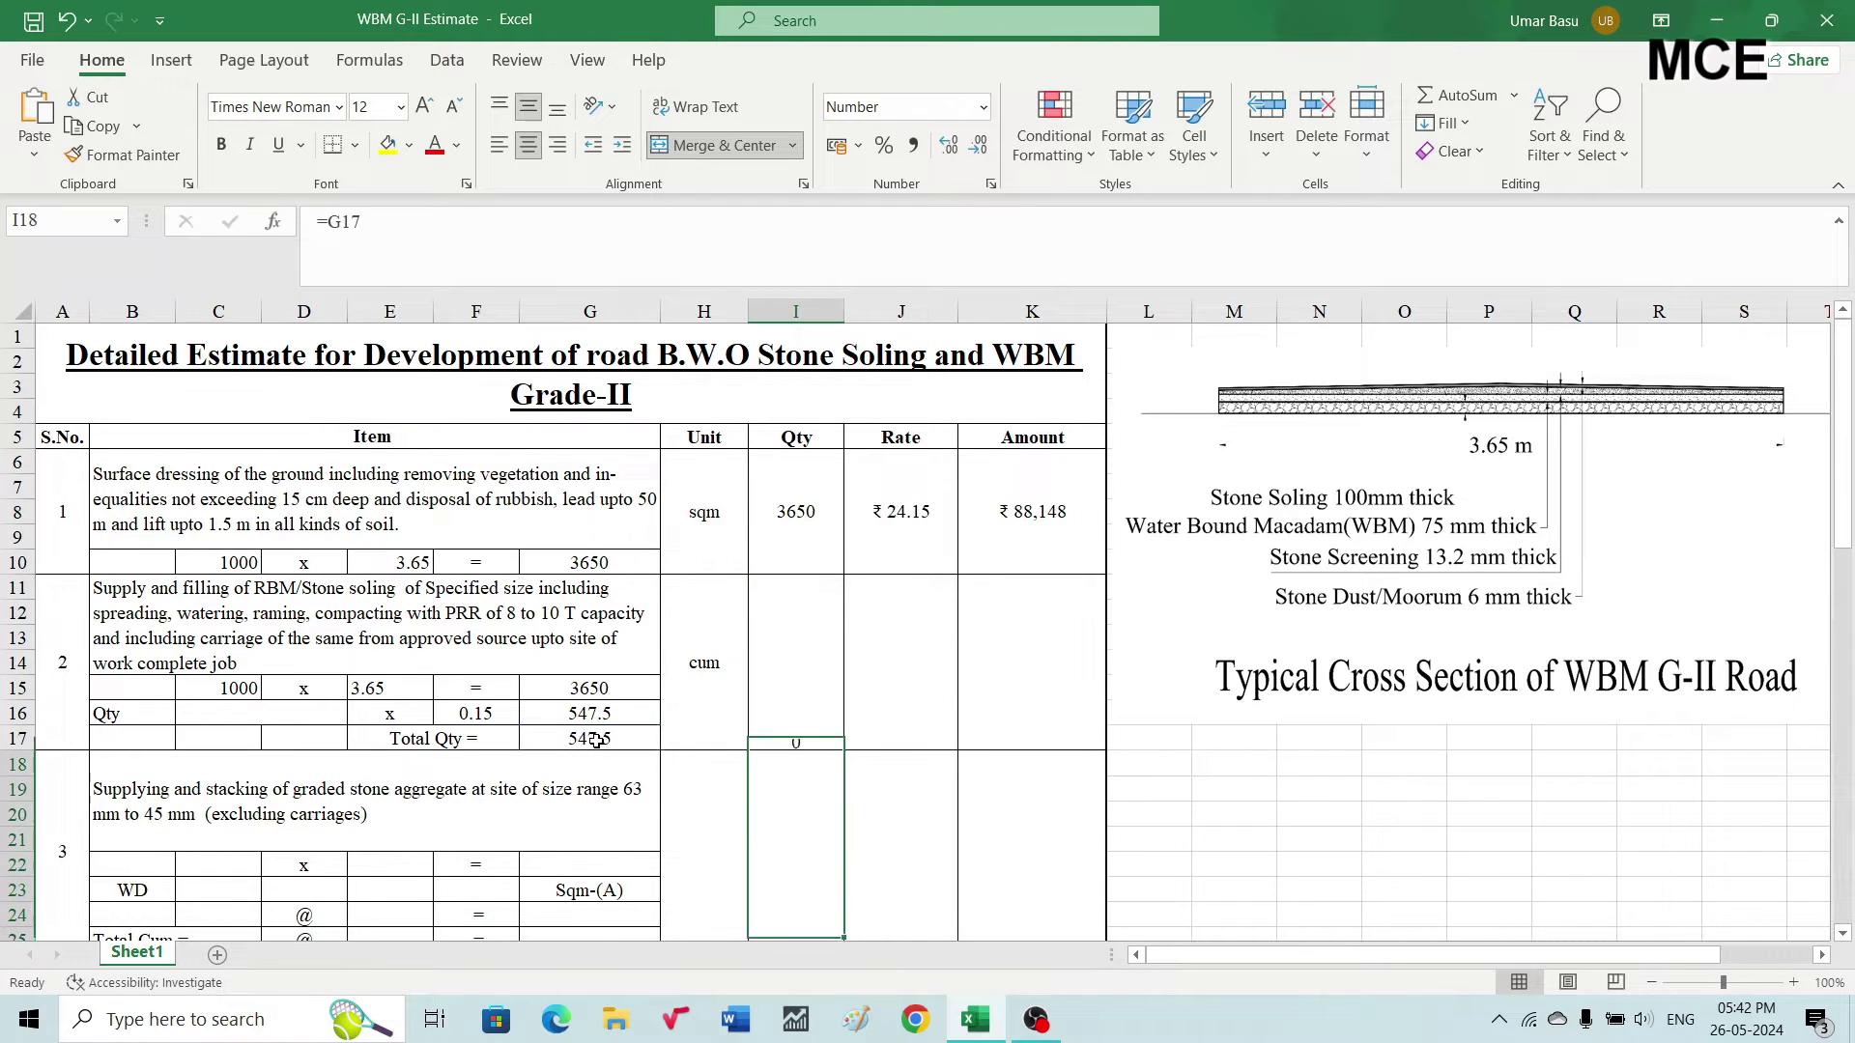
# Give item 2 a rate of 1000 and an amount formula Qty × Rate showing ₹5,47,500
pyautogui.click(903, 691)
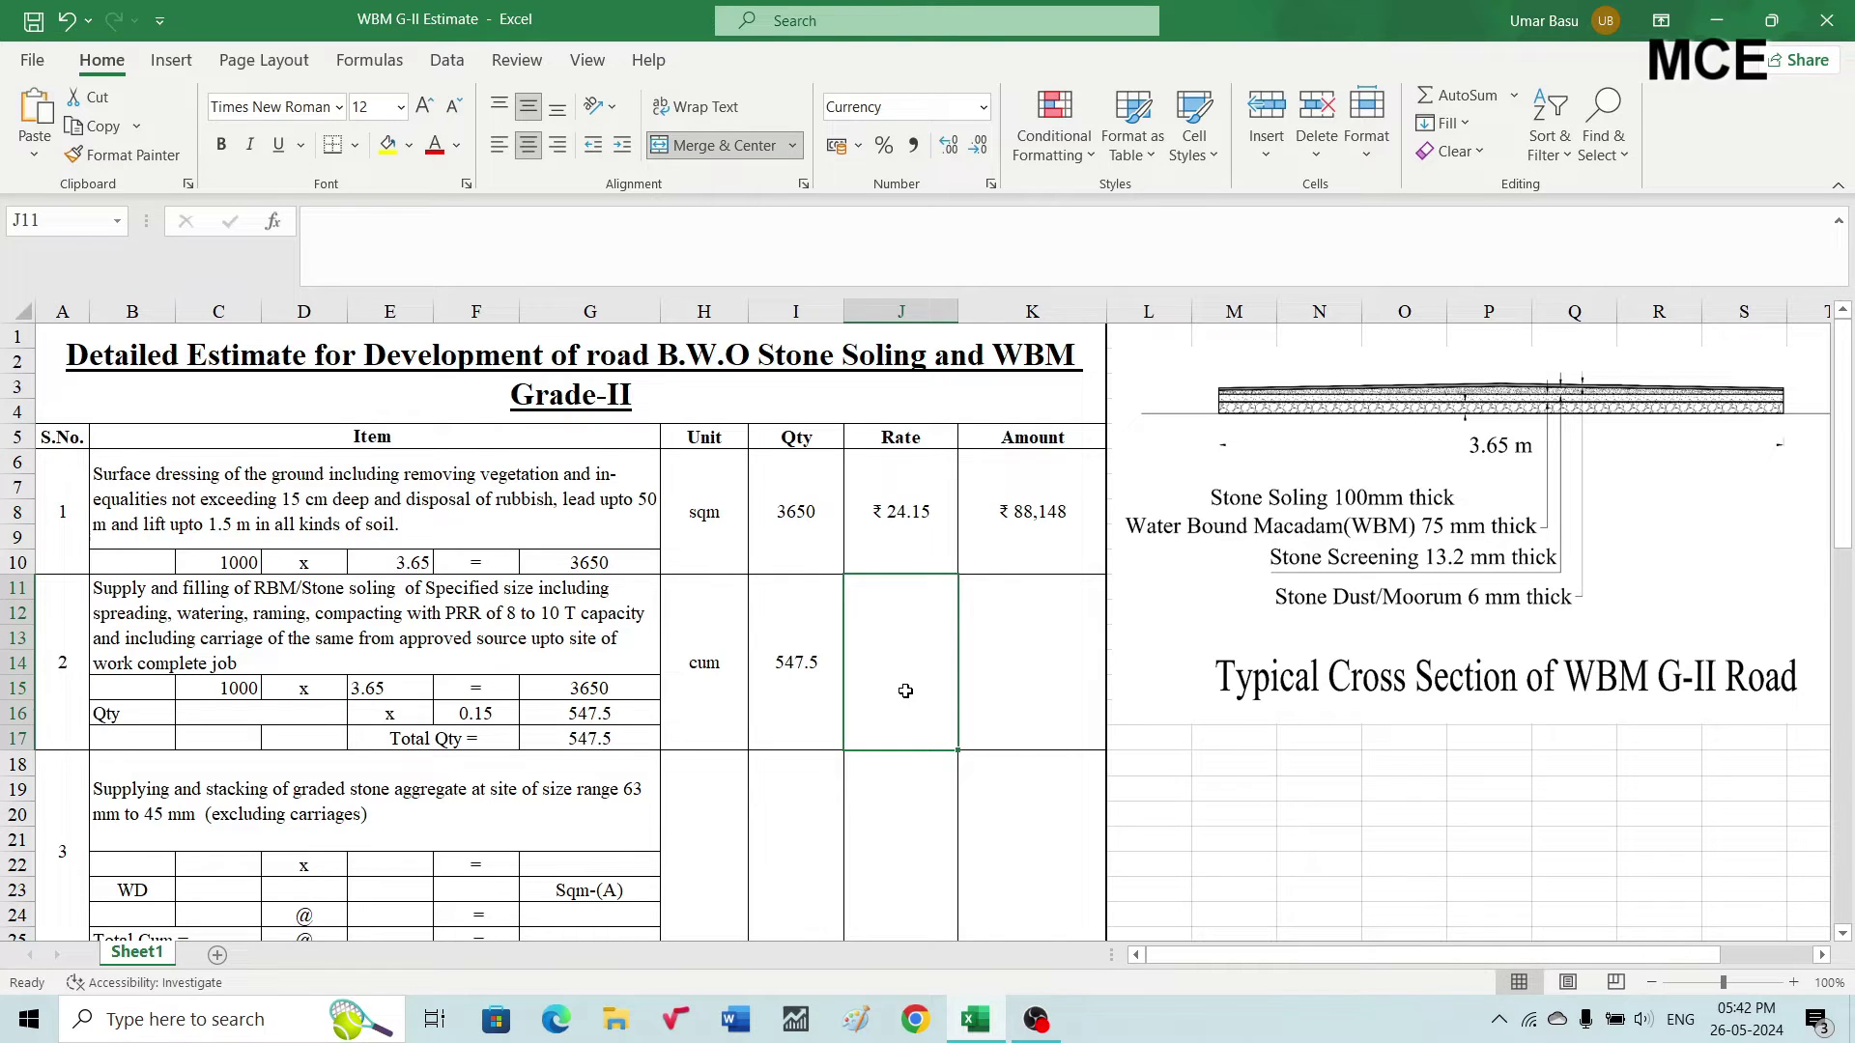
pyautogui.write('1000')
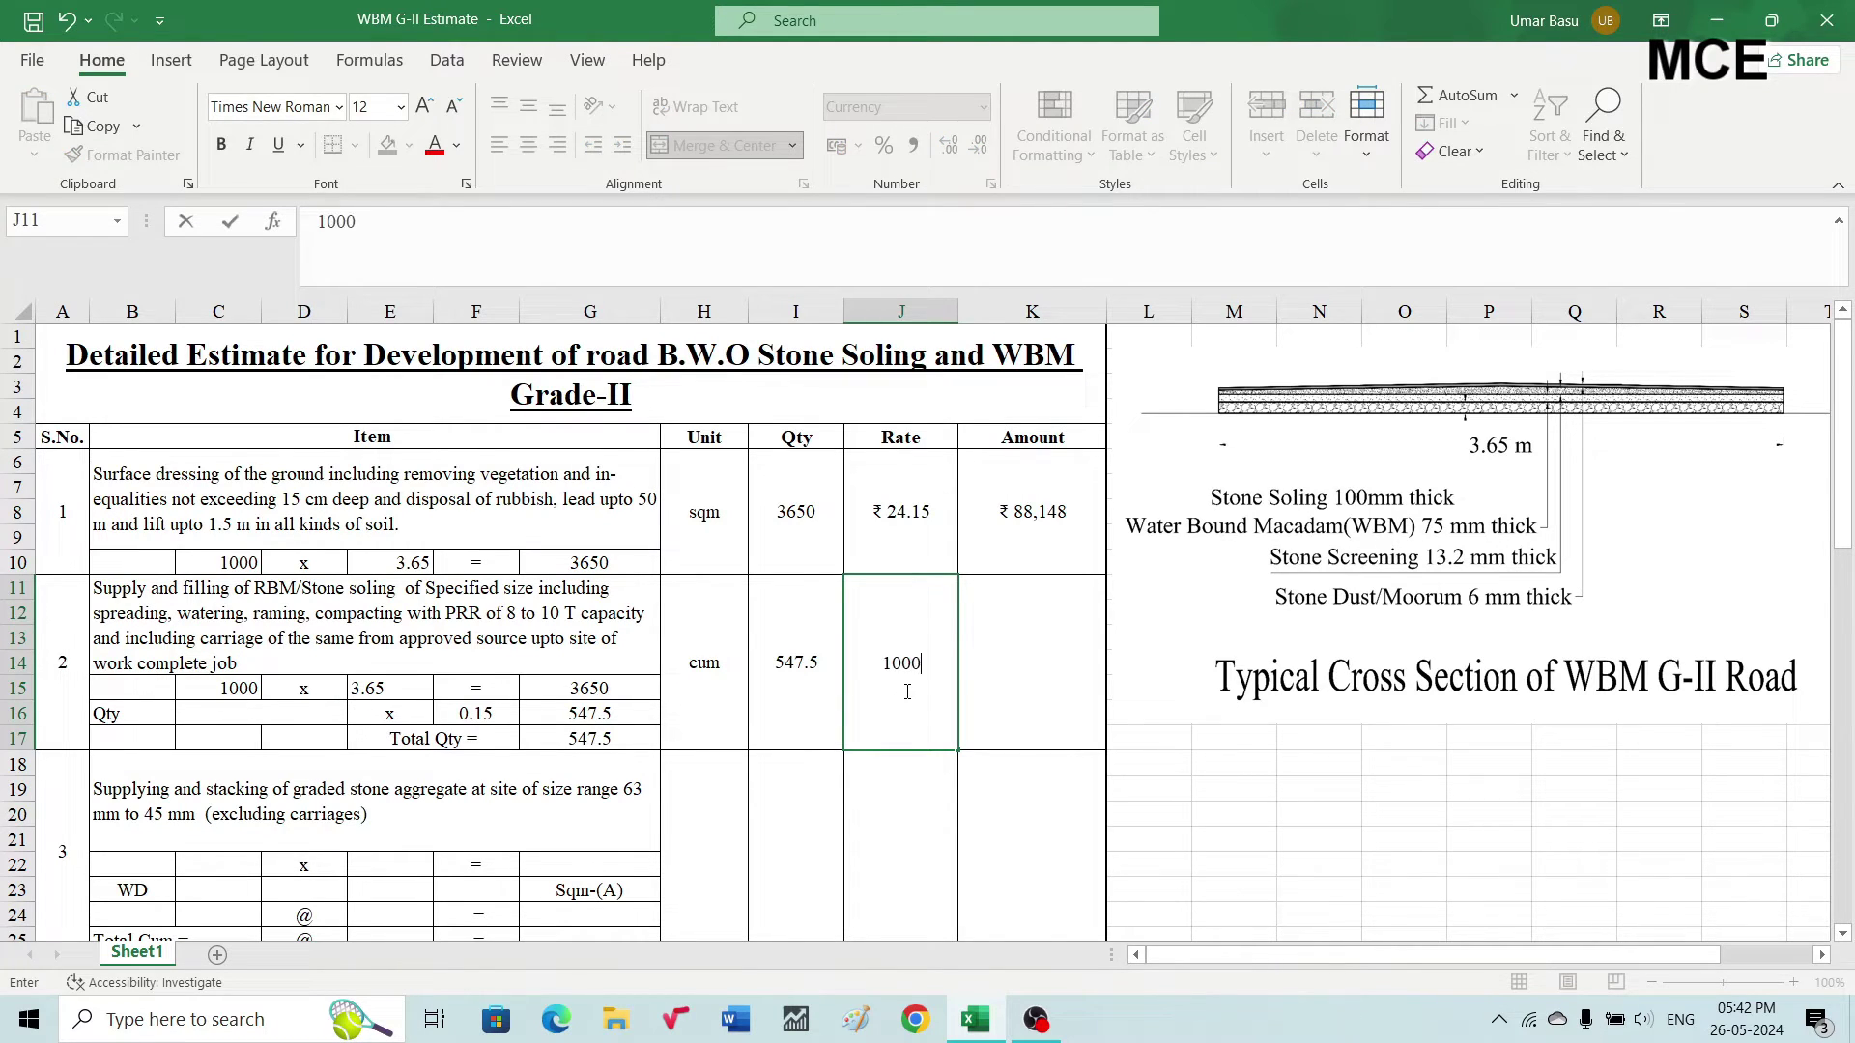
pyautogui.press('Return')
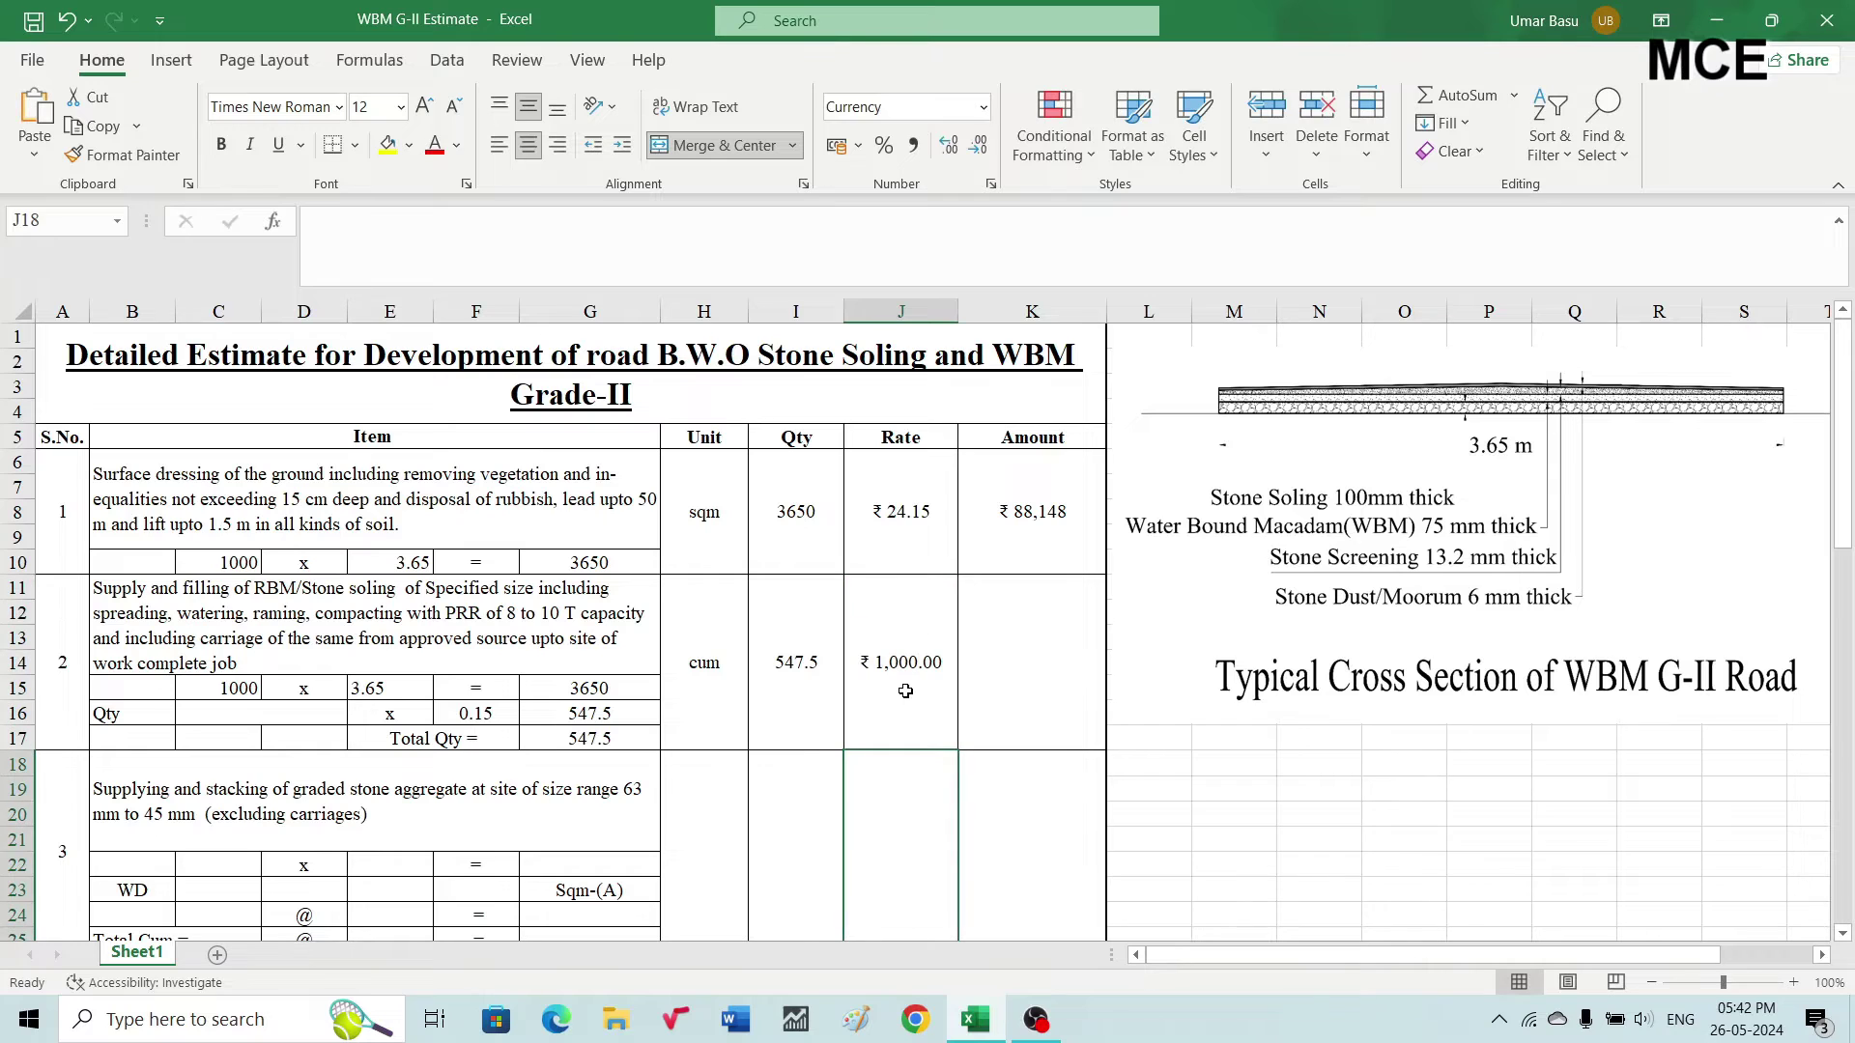
pyautogui.click(1032, 661)
pyautogui.write('=')
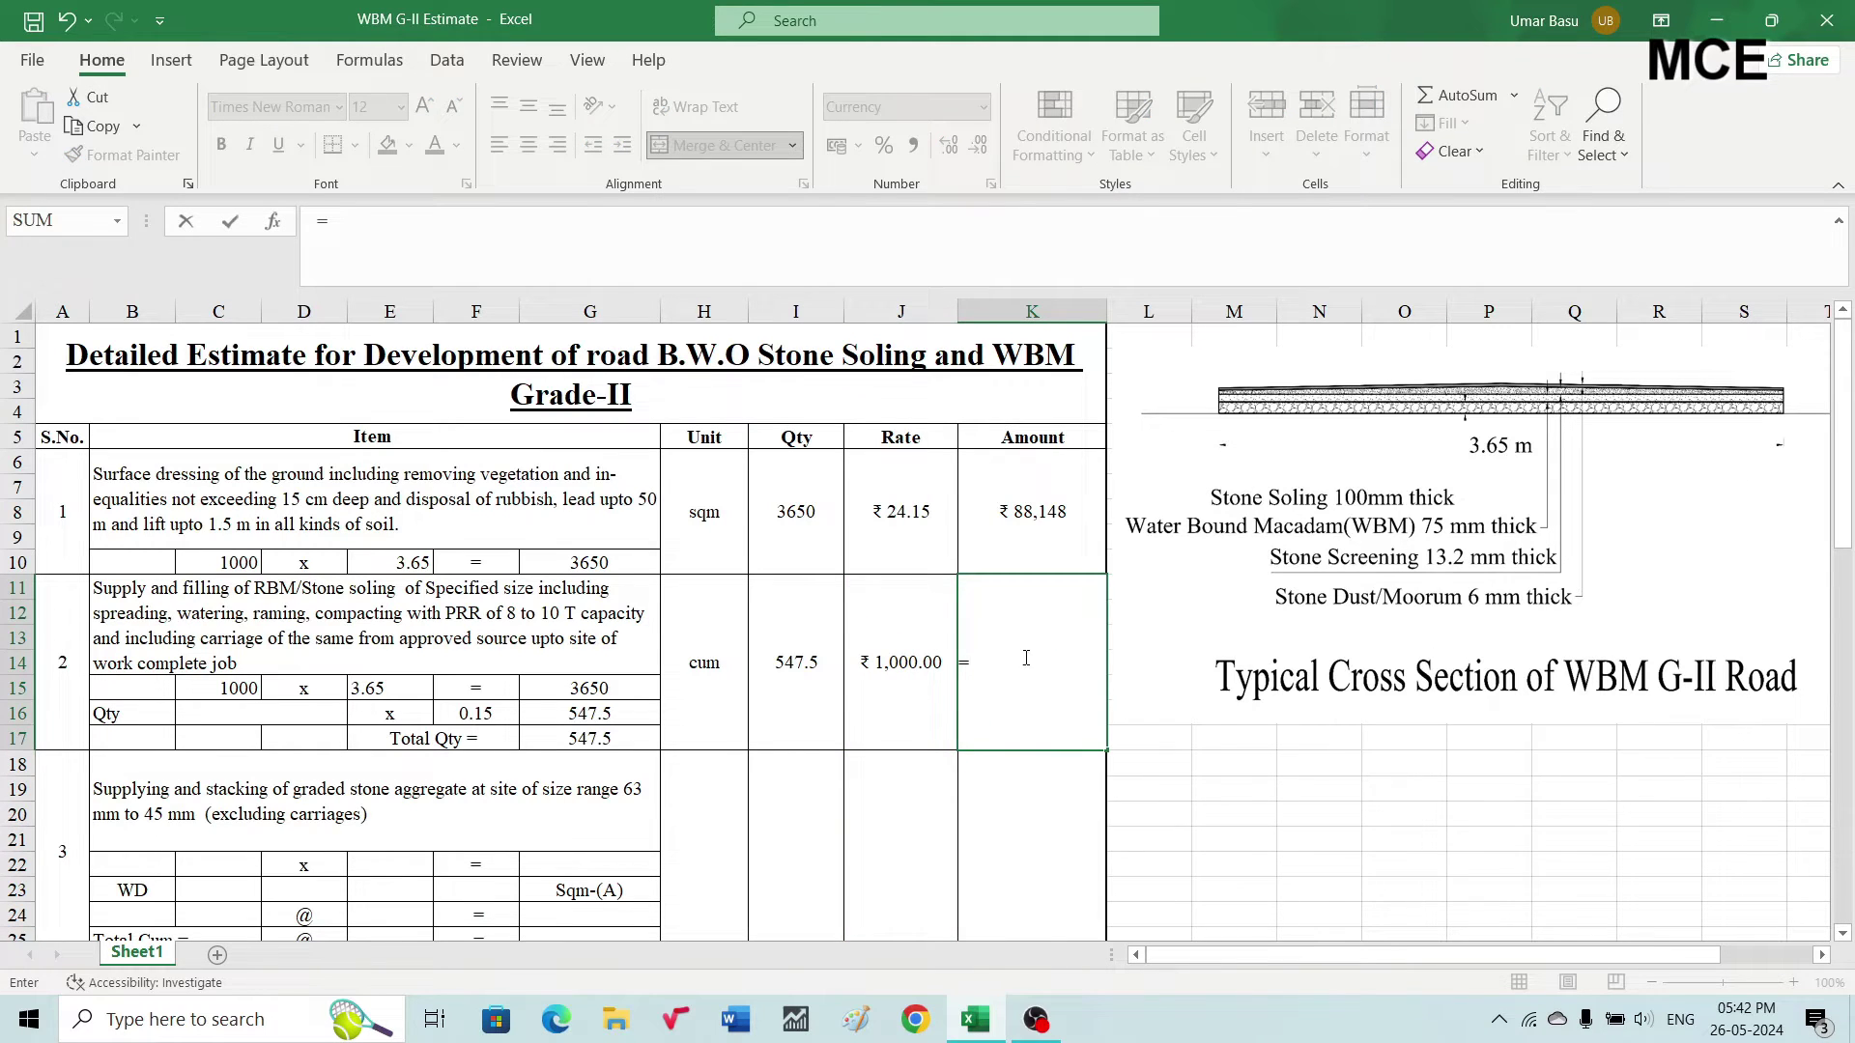
pyautogui.click(788, 660)
pyautogui.write('*')
pyautogui.click(881, 670)
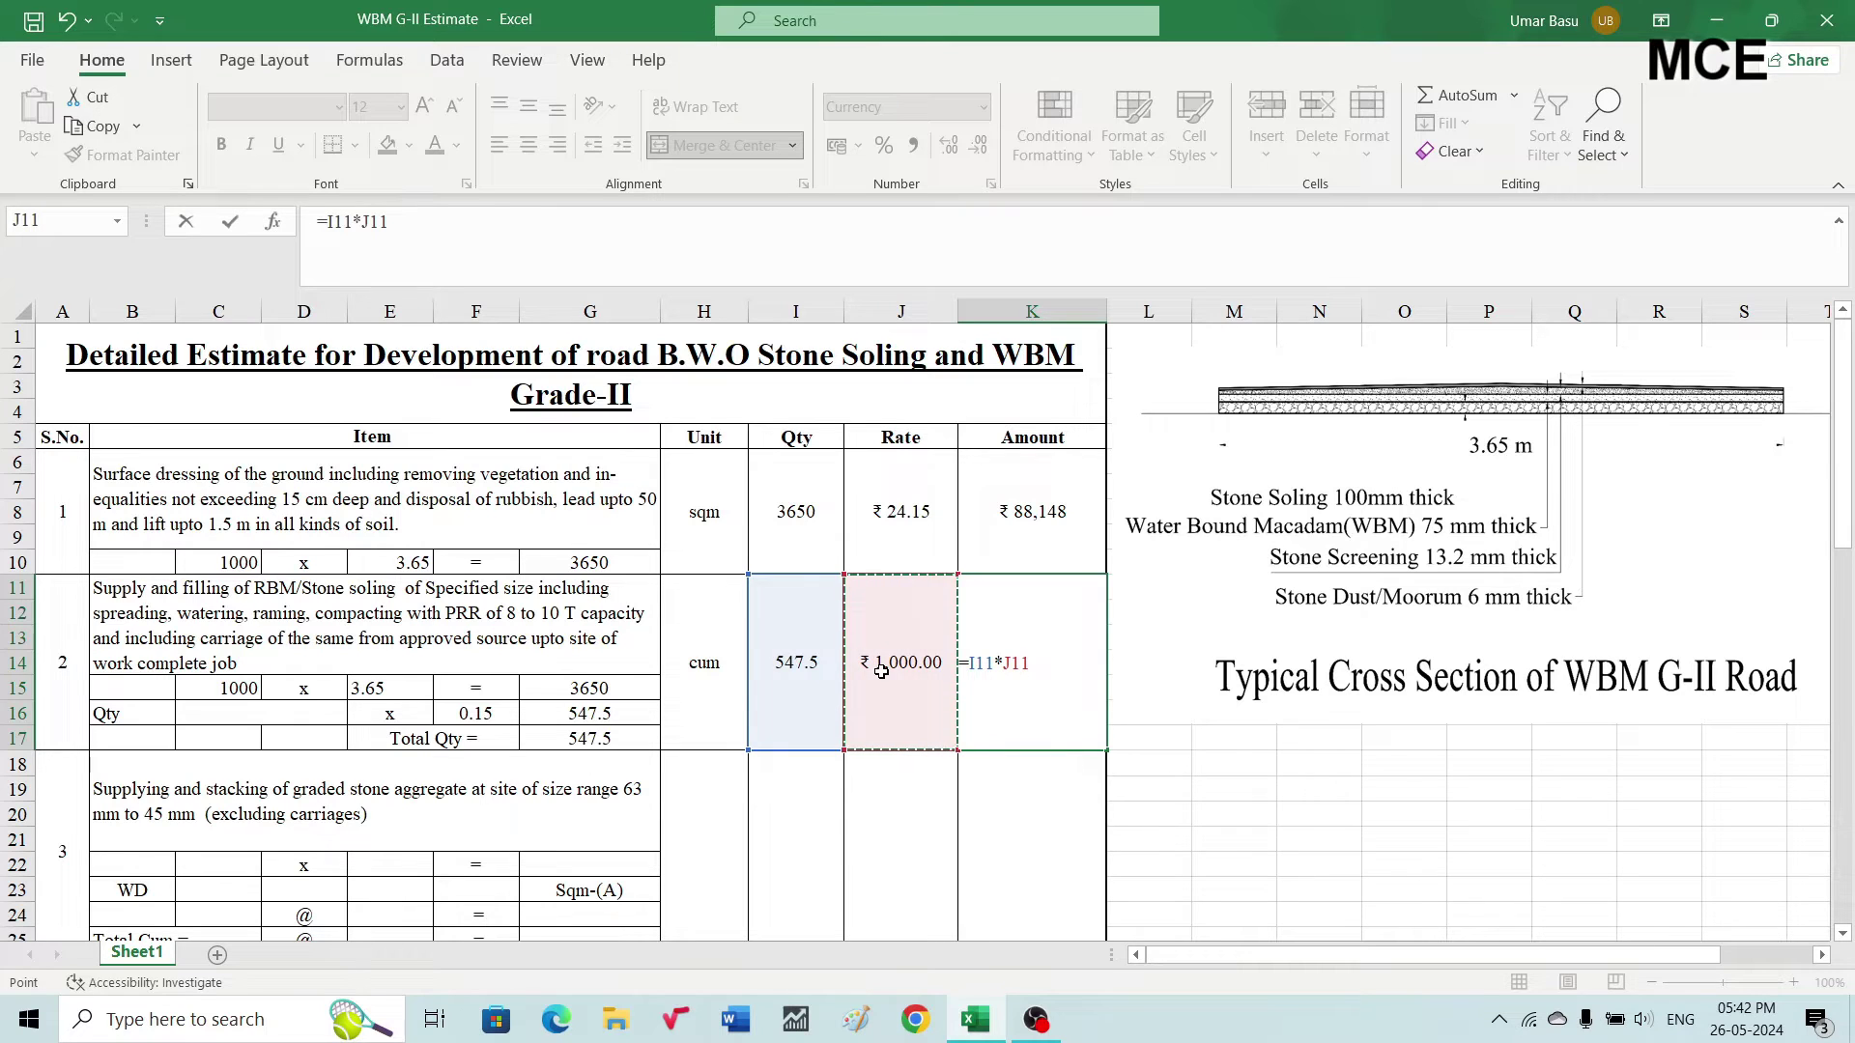
pyautogui.press('Return')
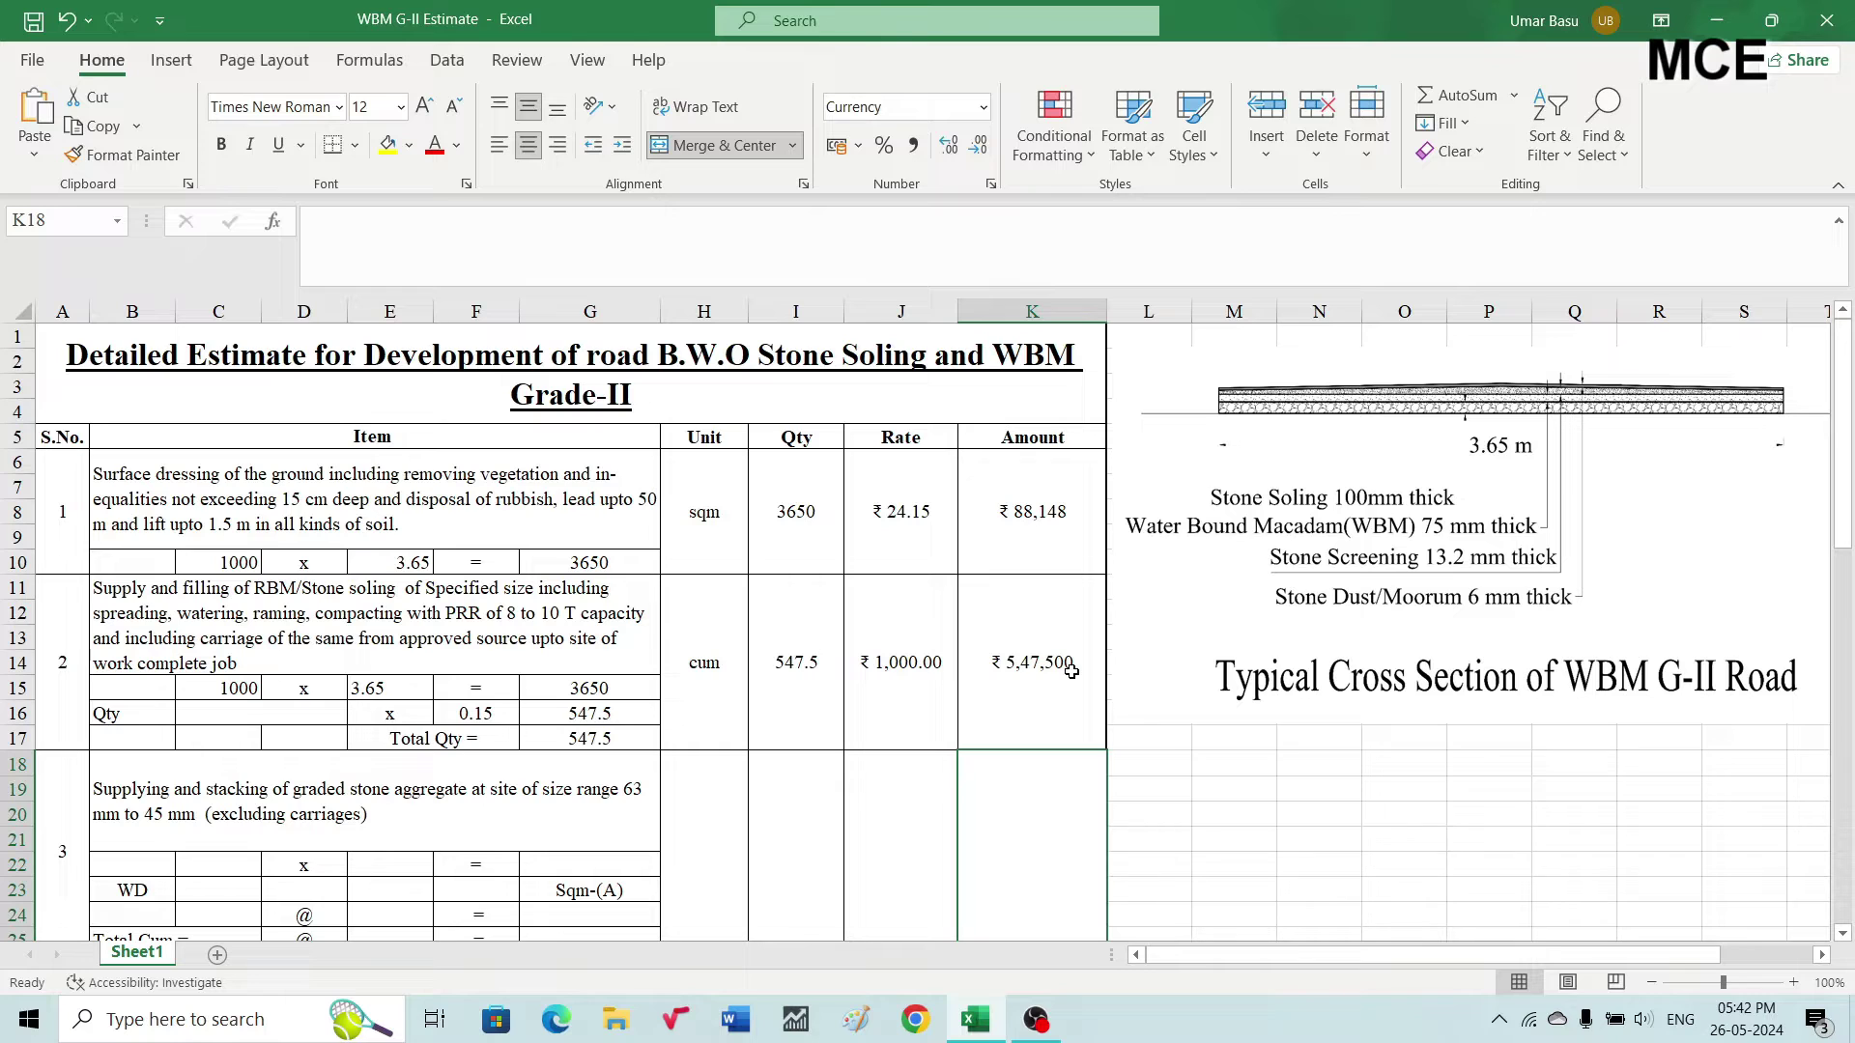
pyautogui.scroll(-1, 942, 674)
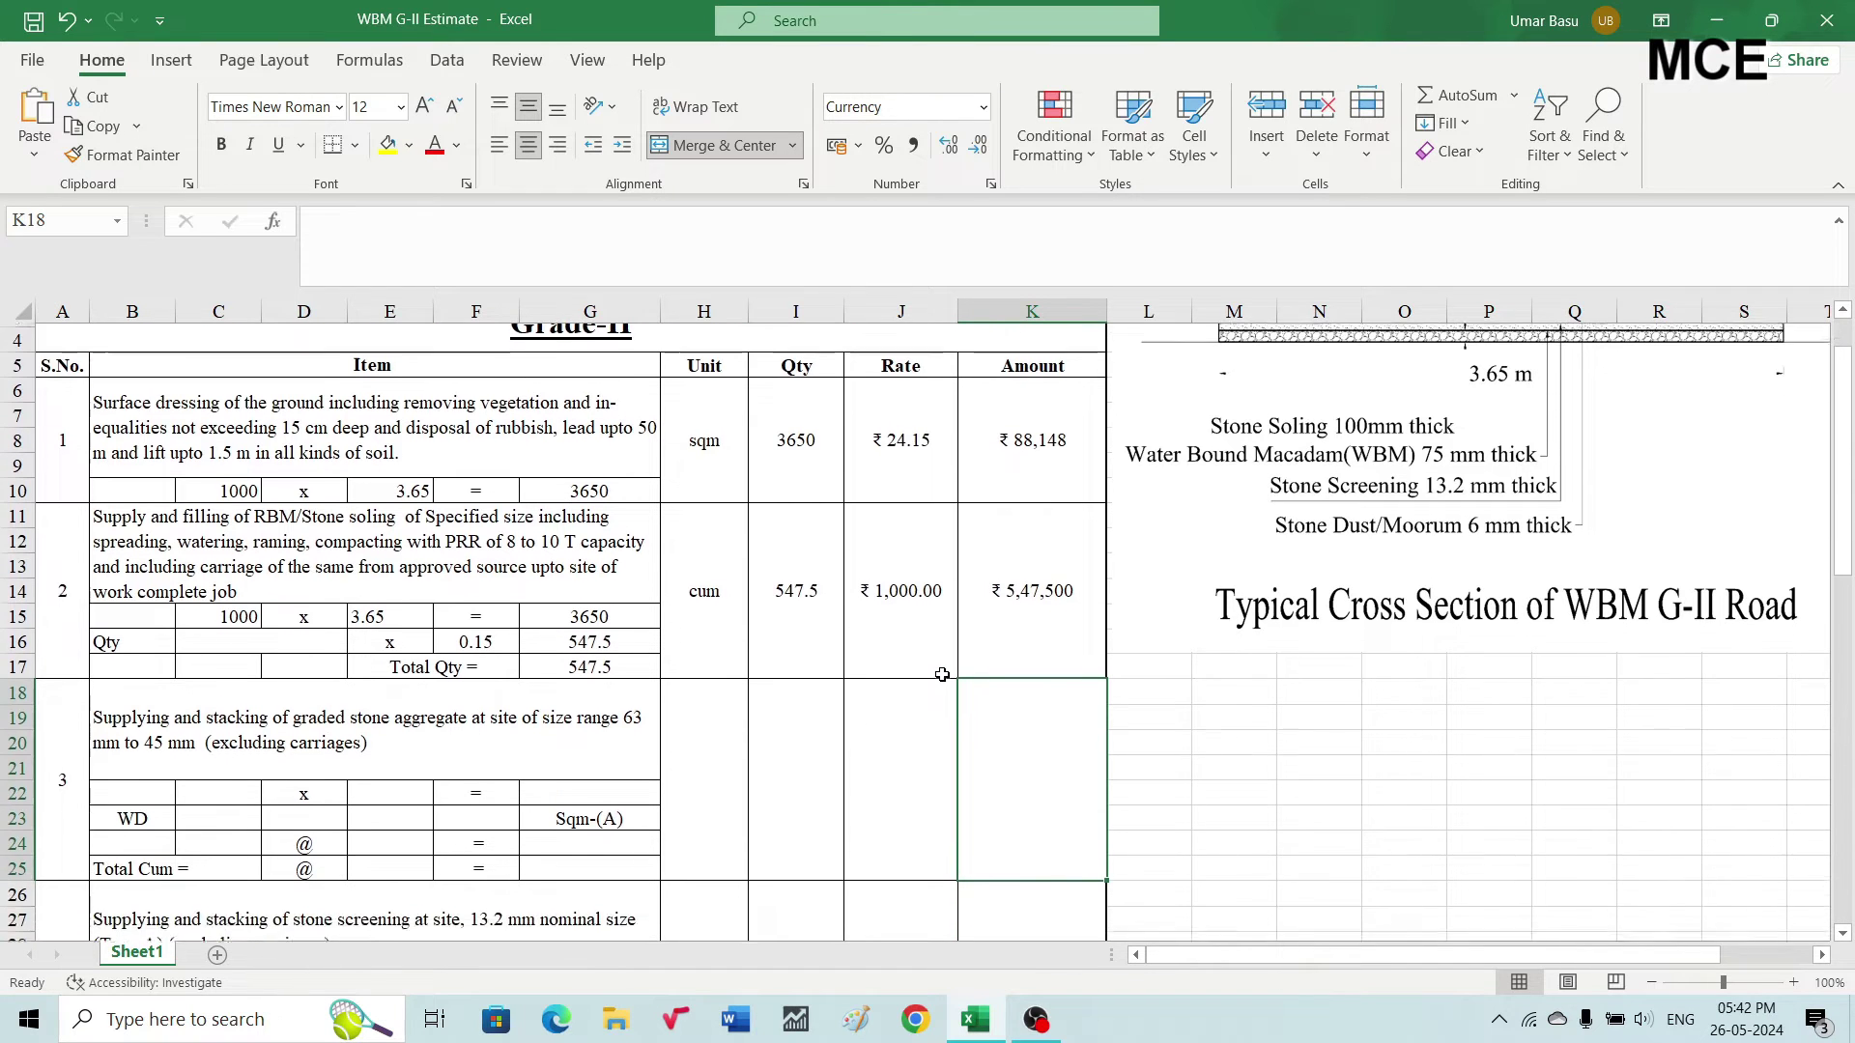
pyautogui.scroll(1, 942, 675)
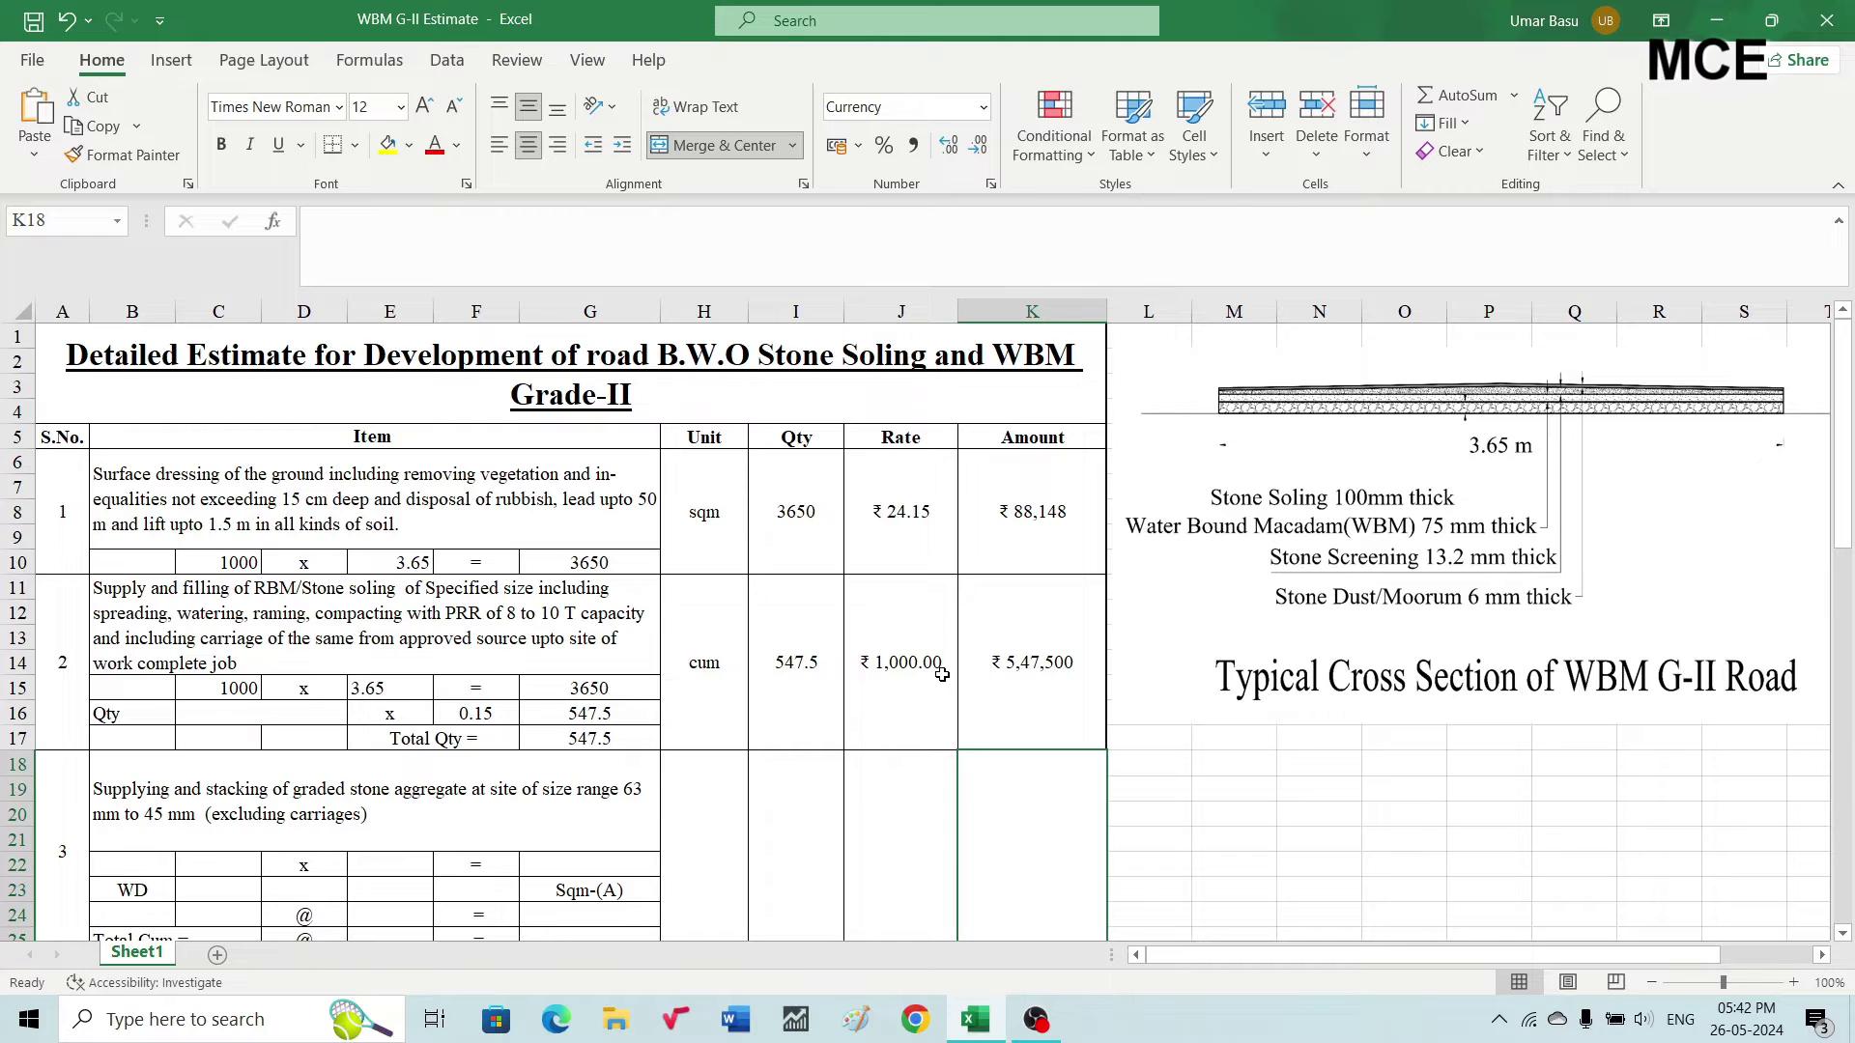
pyautogui.scroll(-1, 1026, 664)
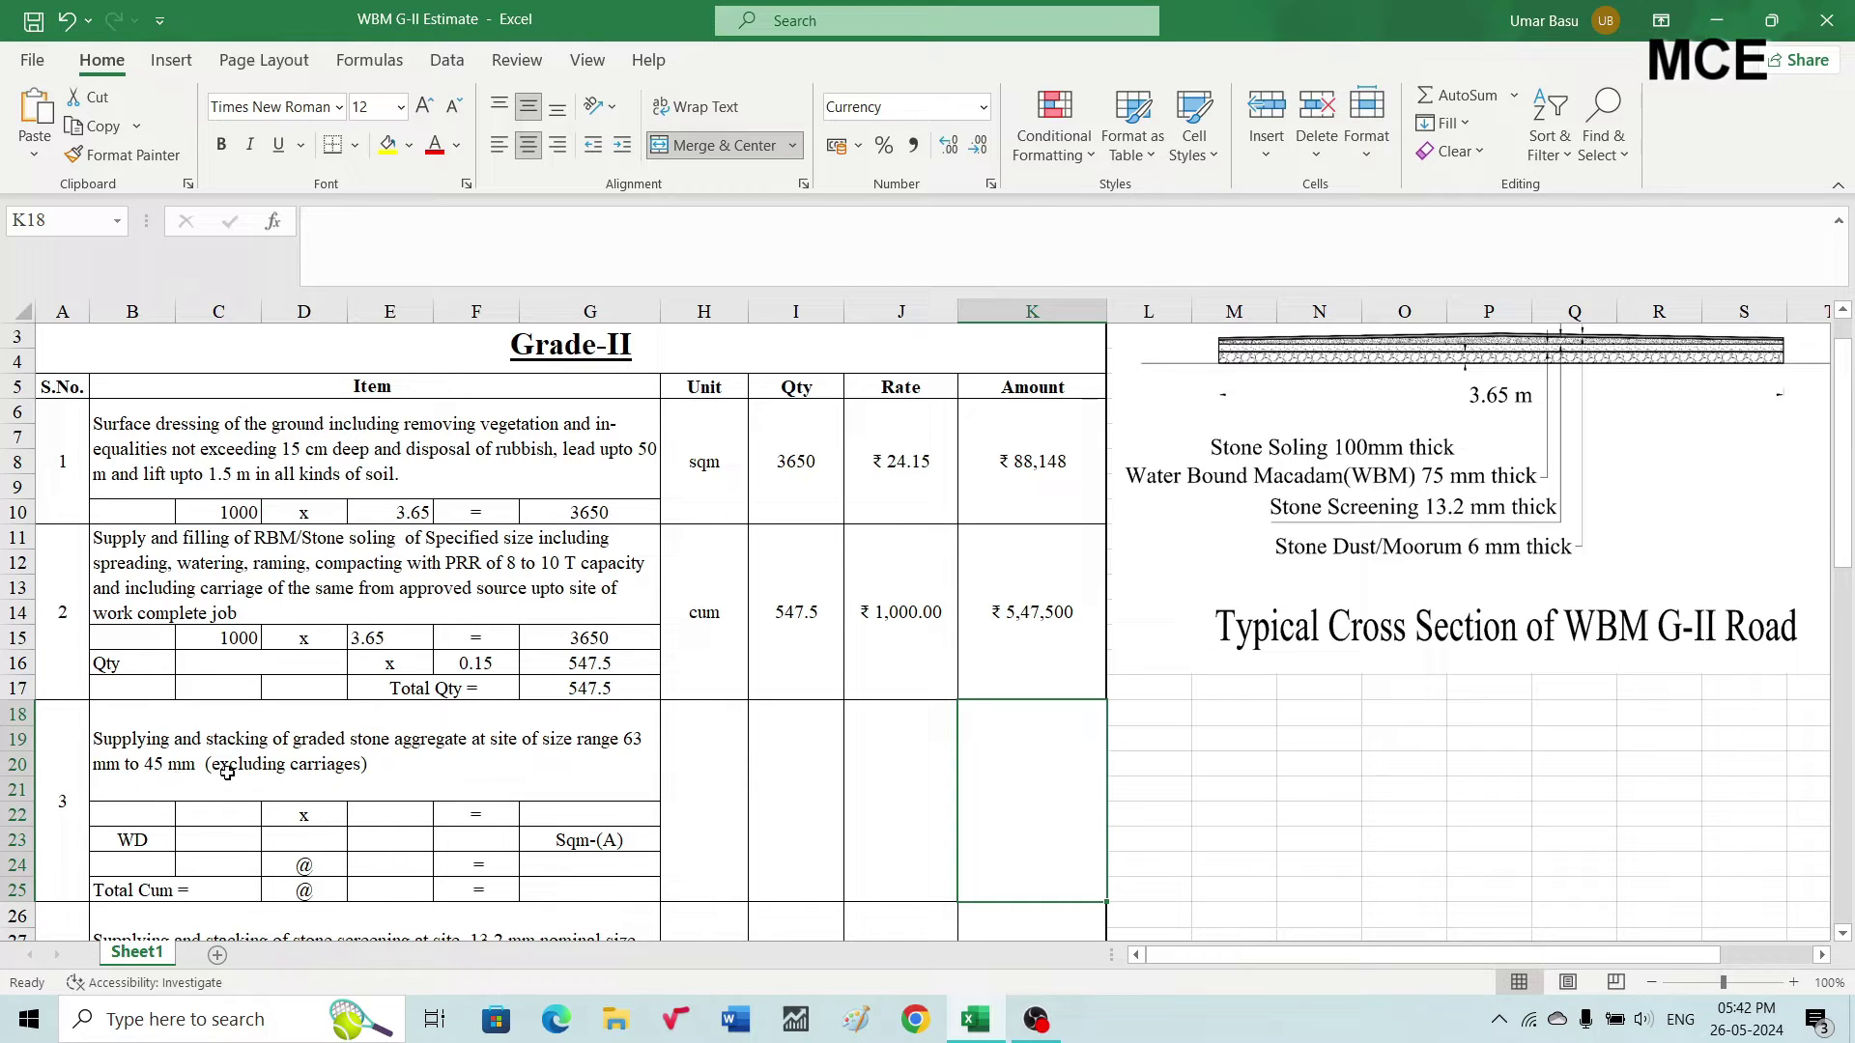
pyautogui.click(300, 789)
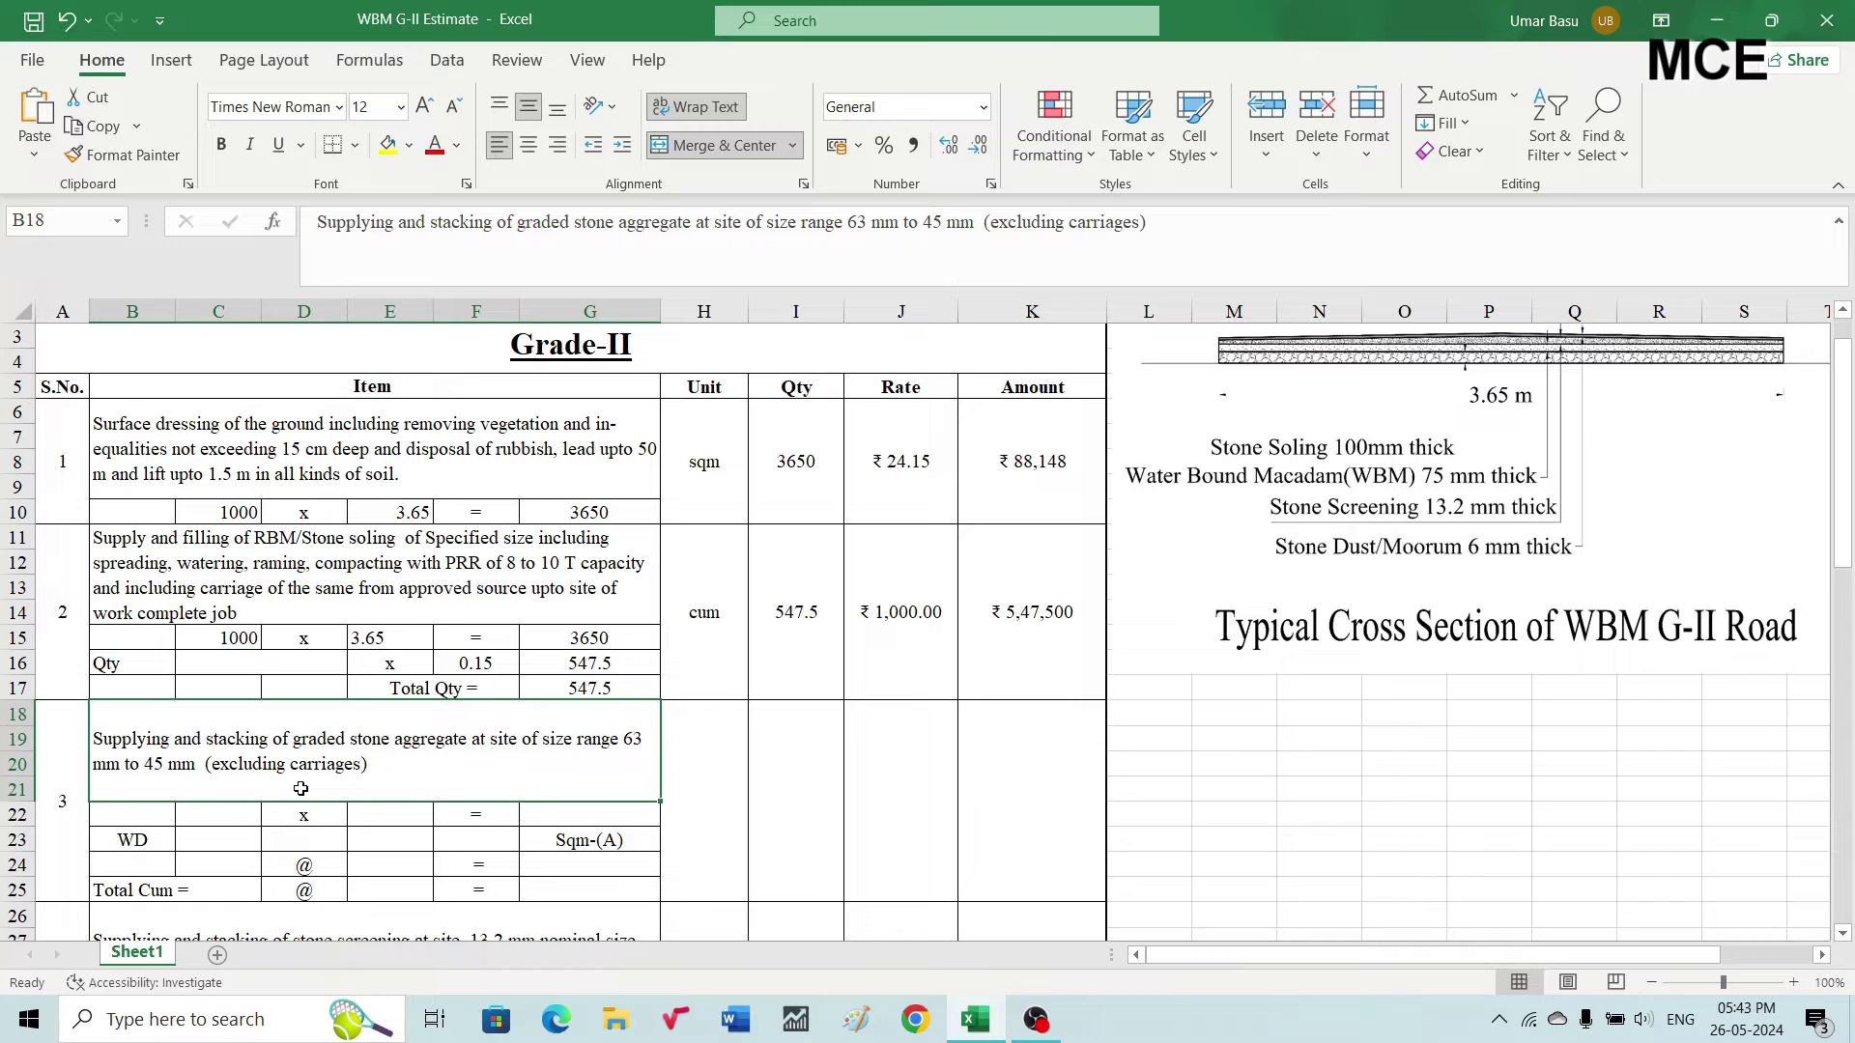
pyautogui.scroll(1, 518, 791)
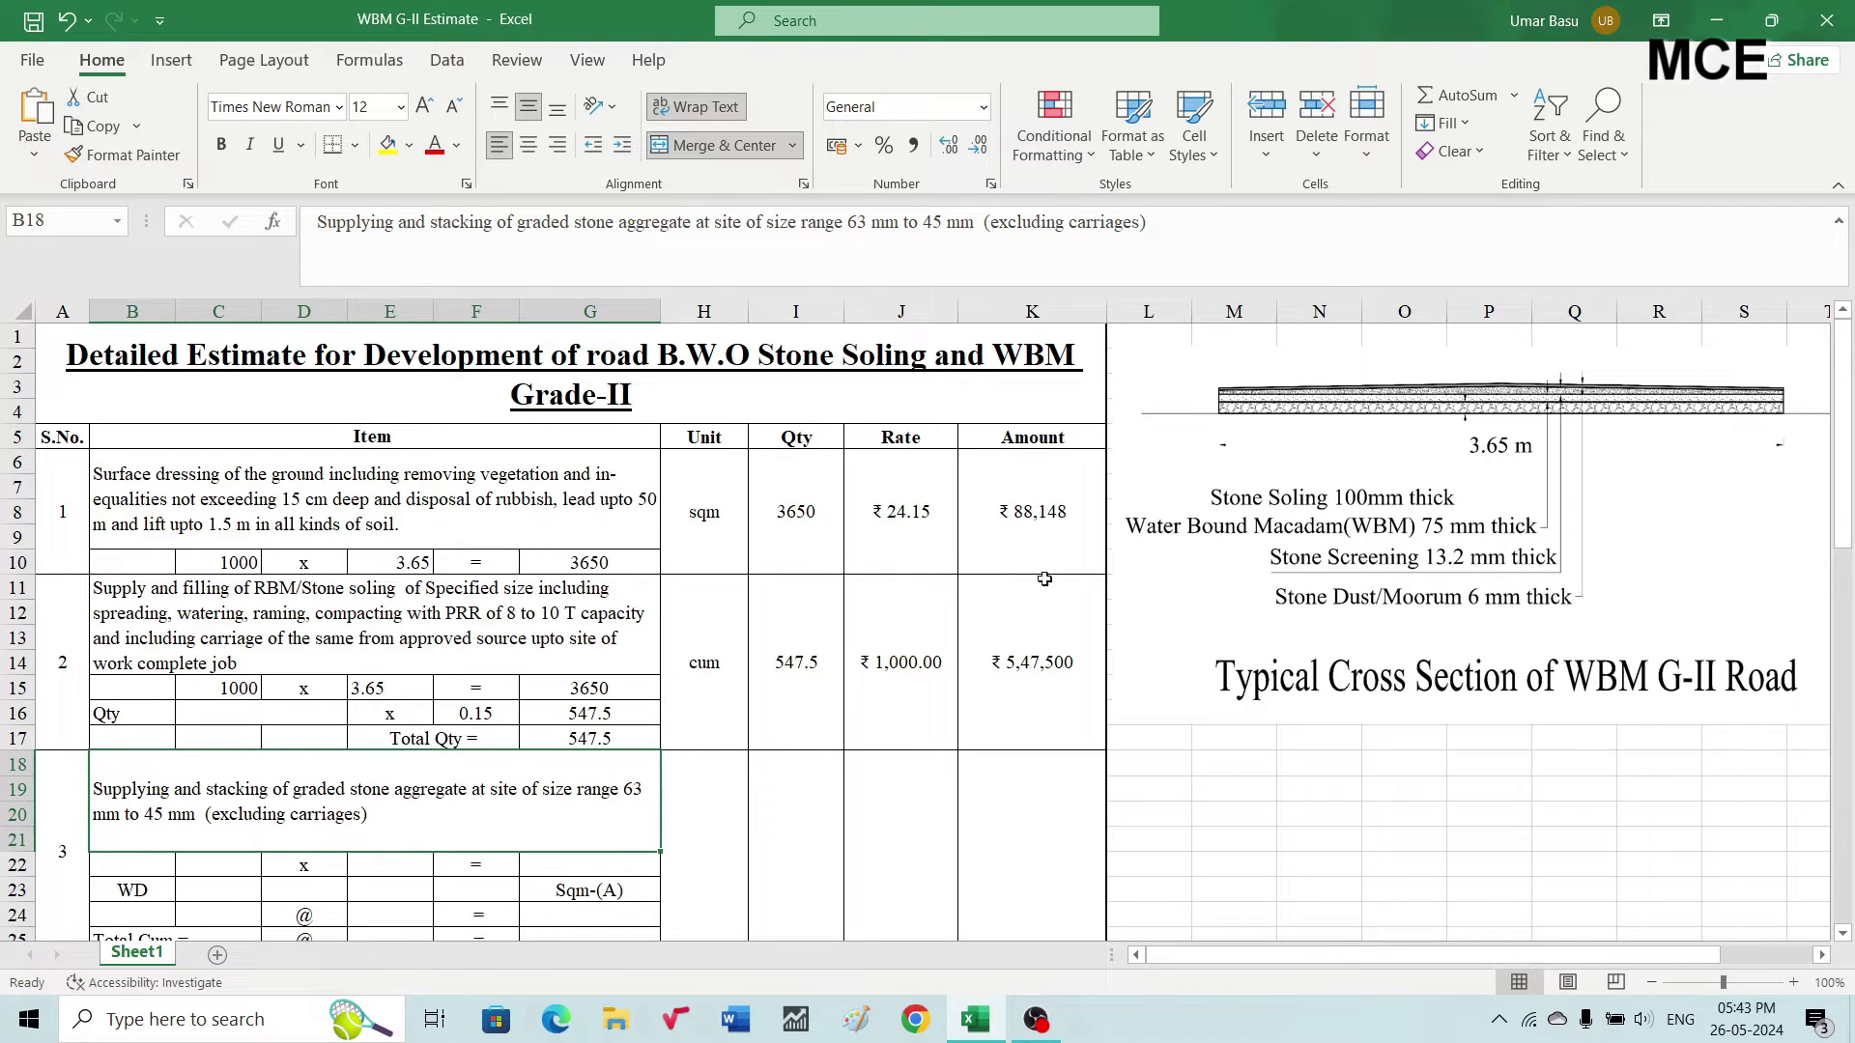
pyautogui.scroll(-3, 992, 591)
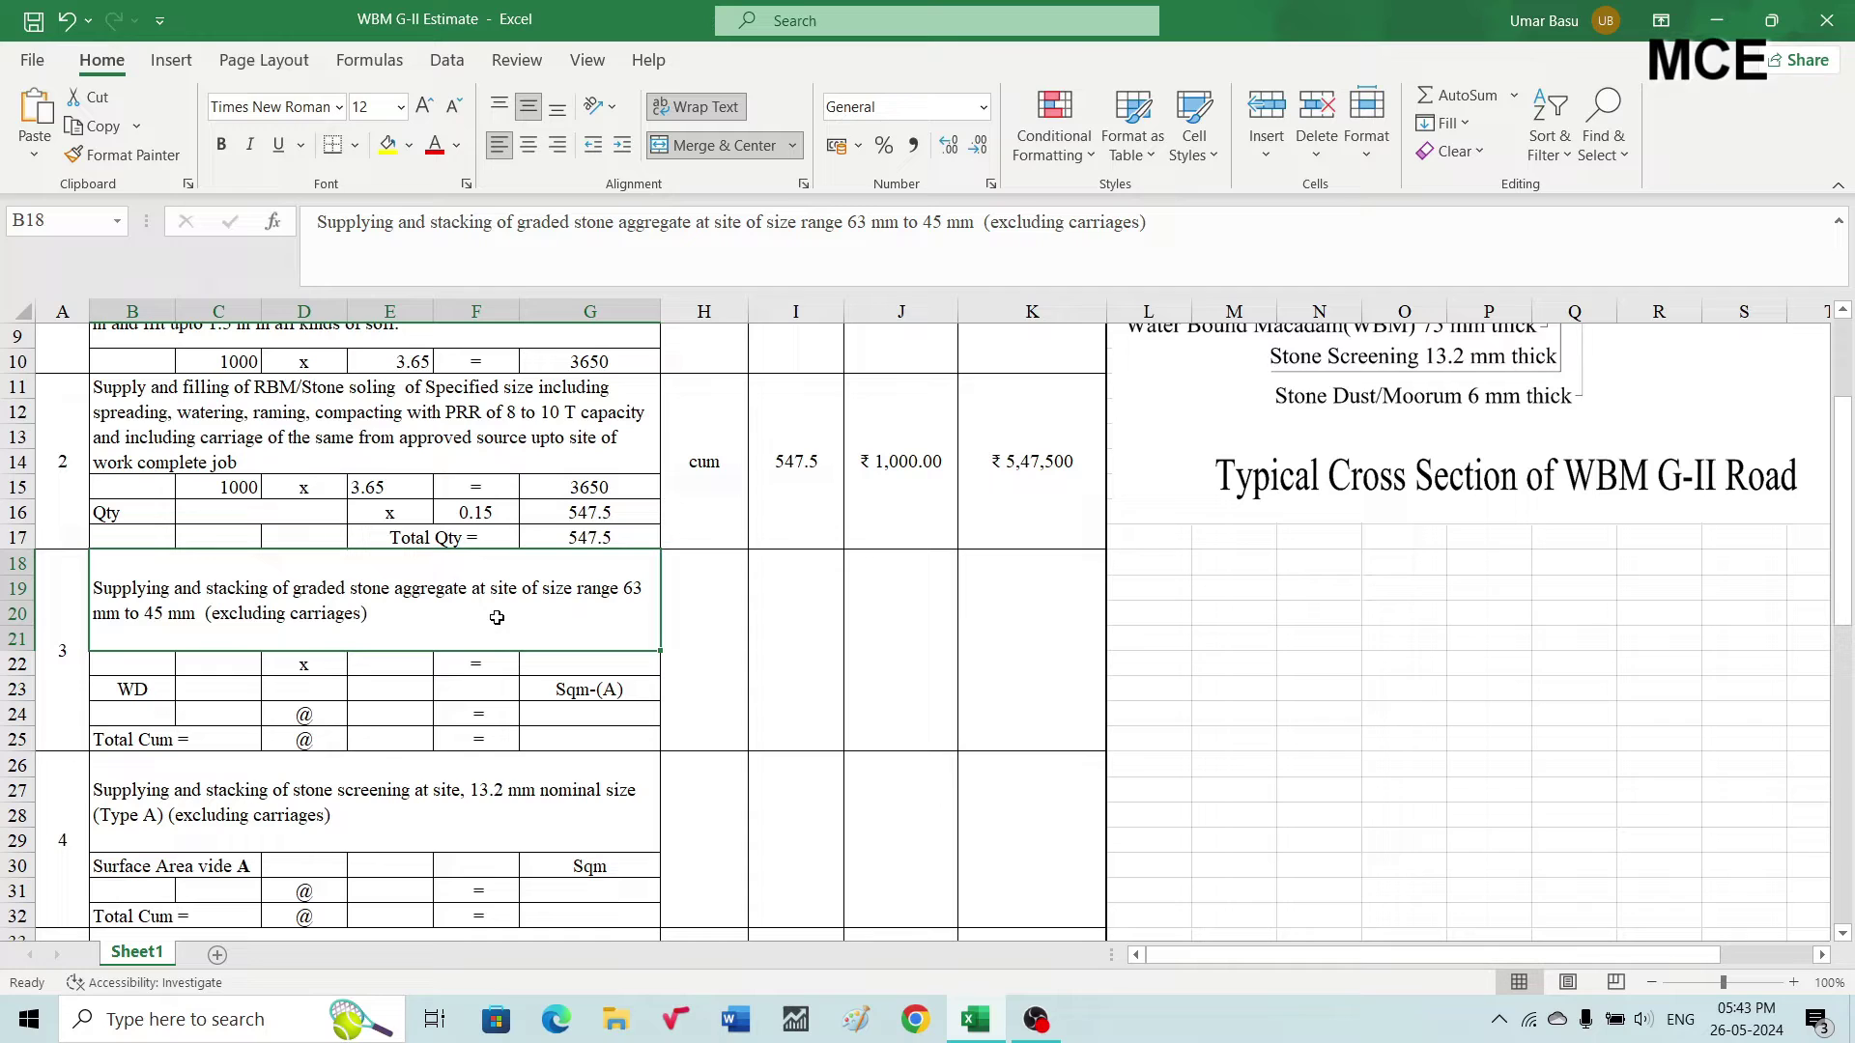
pyautogui.click(232, 658)
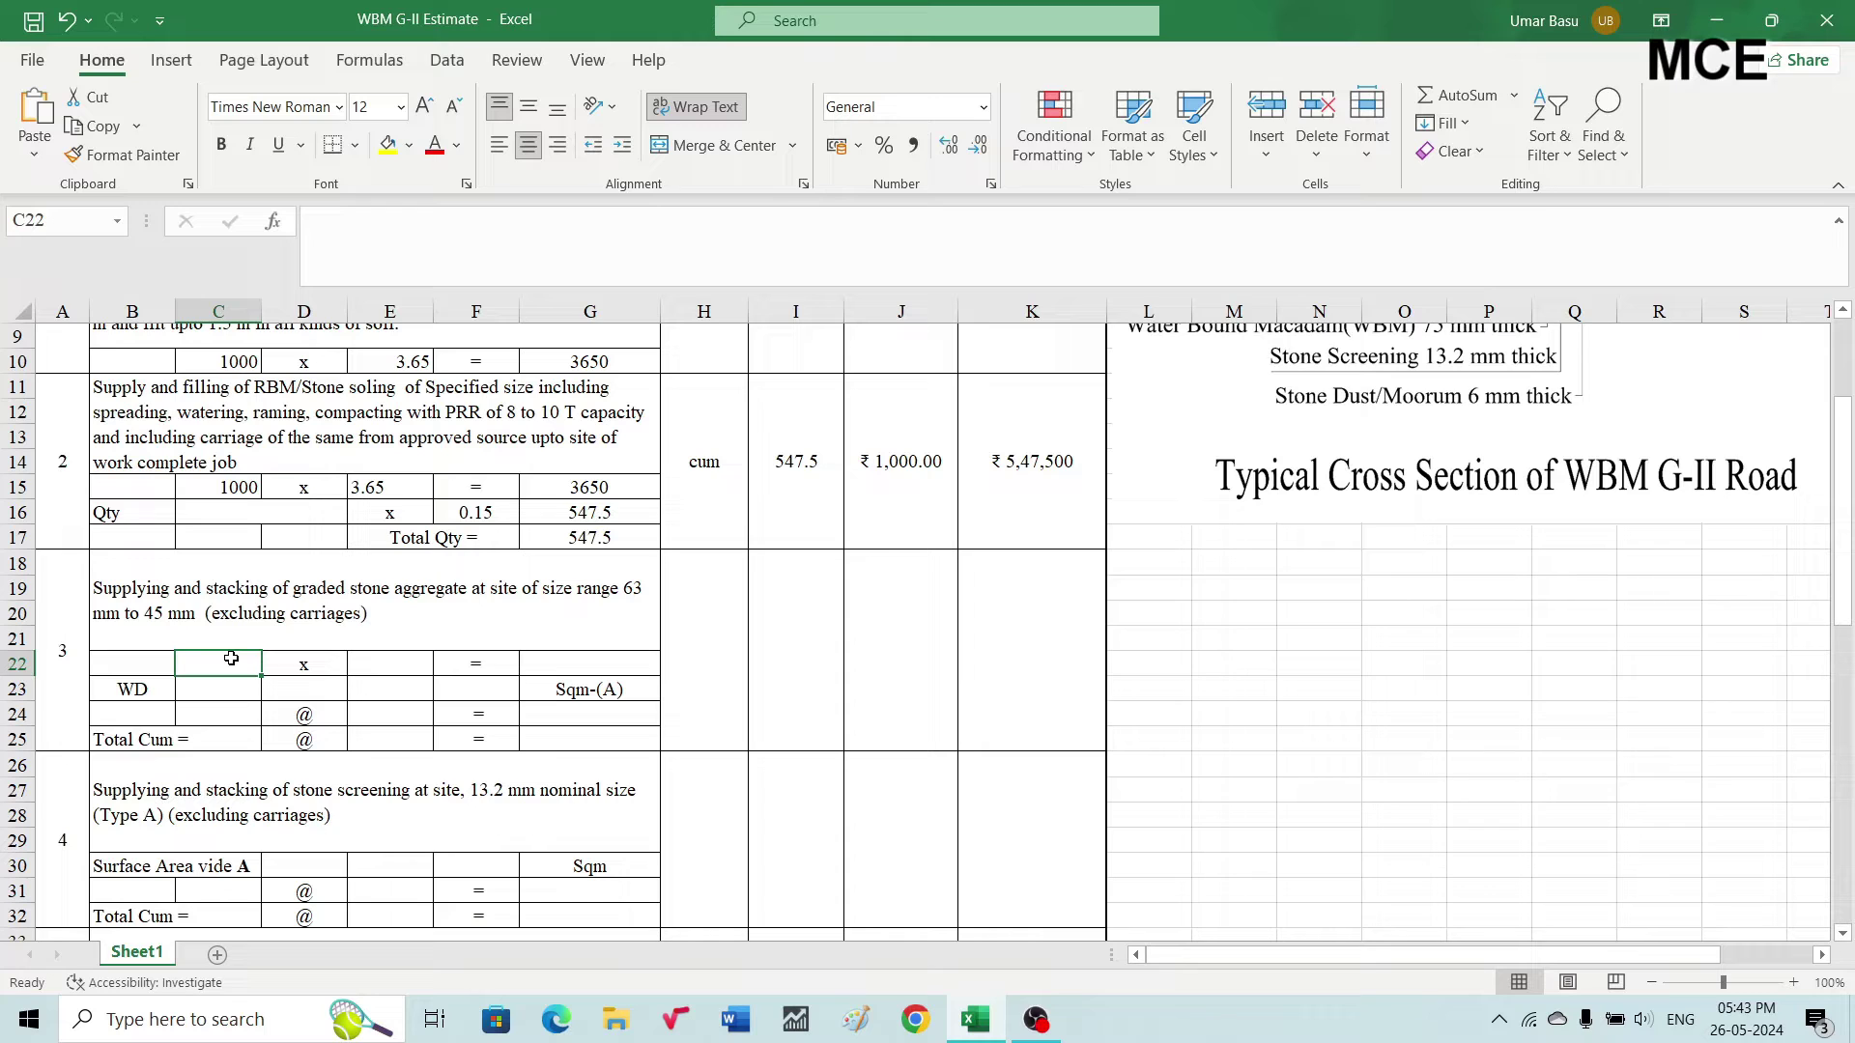
# Enter item 3's measurement 1000 x 3.65 with =C22*E22 giving 3650 in G22
pyautogui.write('1')
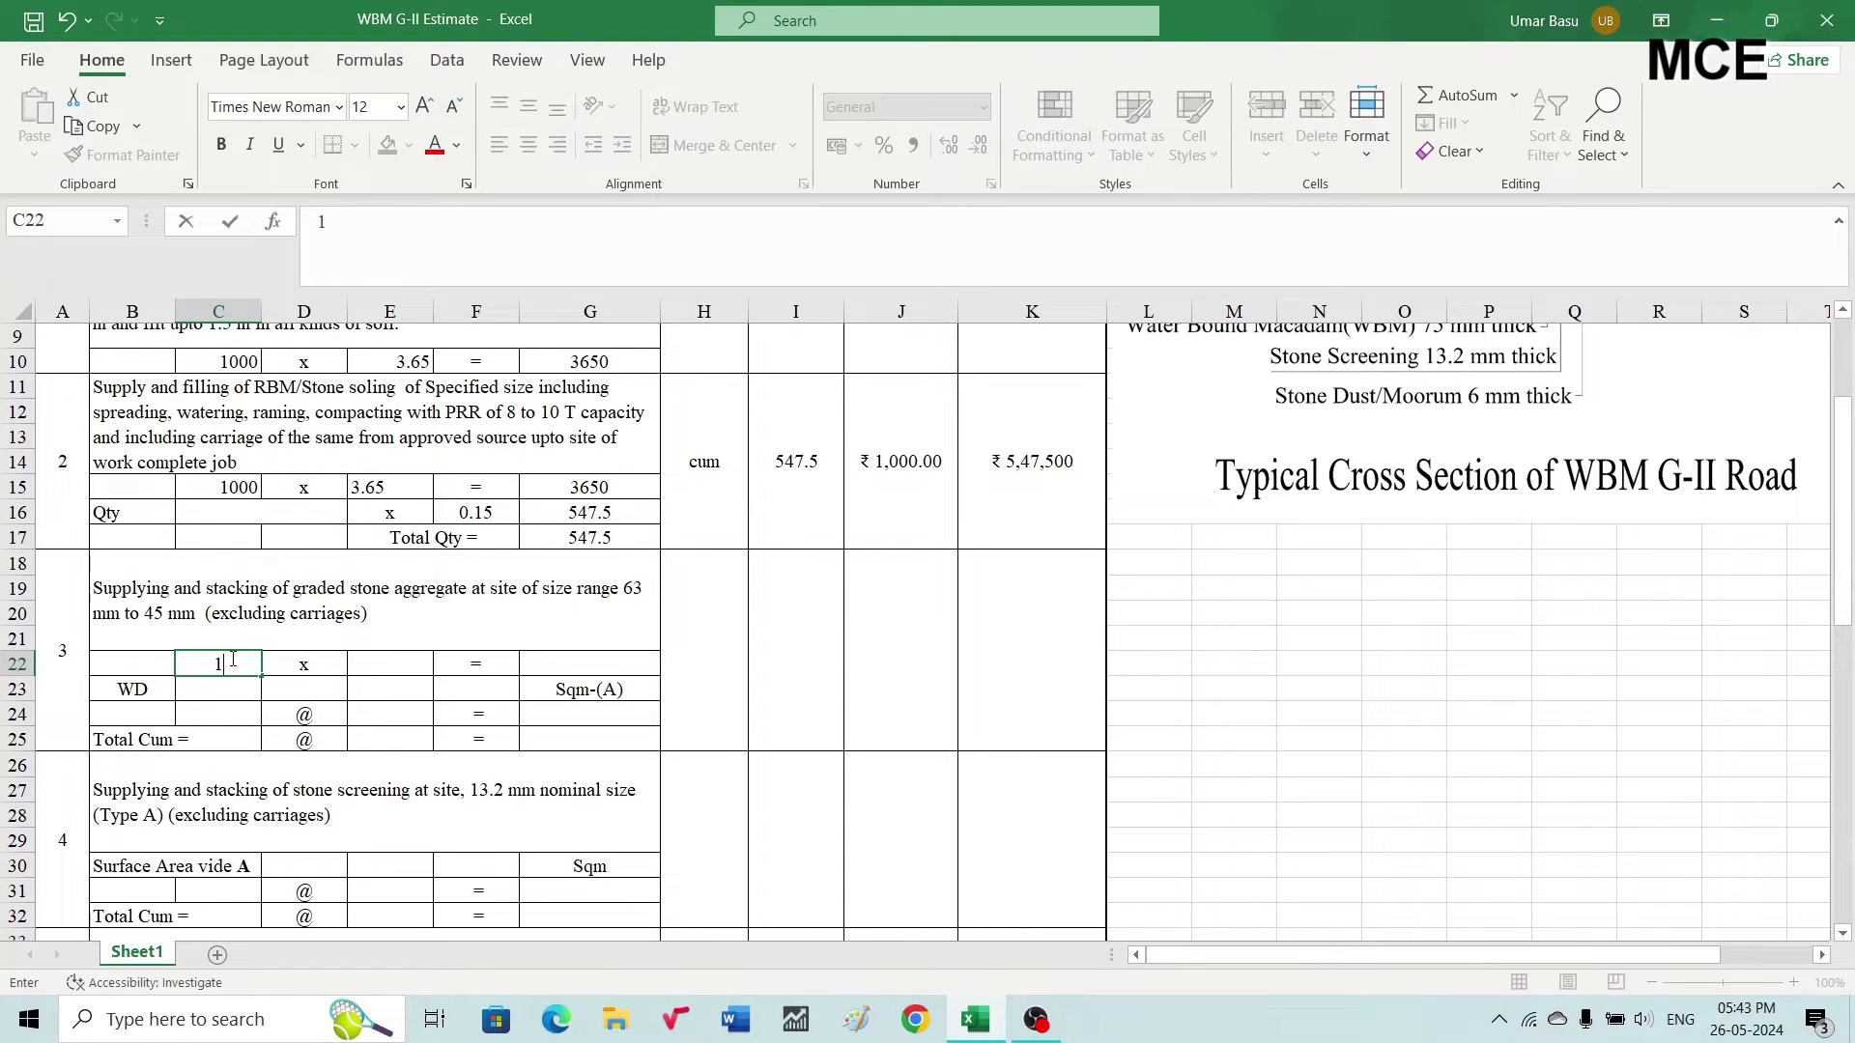
pyautogui.write('000')
pyautogui.press('Tab')
pyautogui.press('Tab')
pyautogui.write('3.65')
pyautogui.press('Tab')
pyautogui.press('Tab')
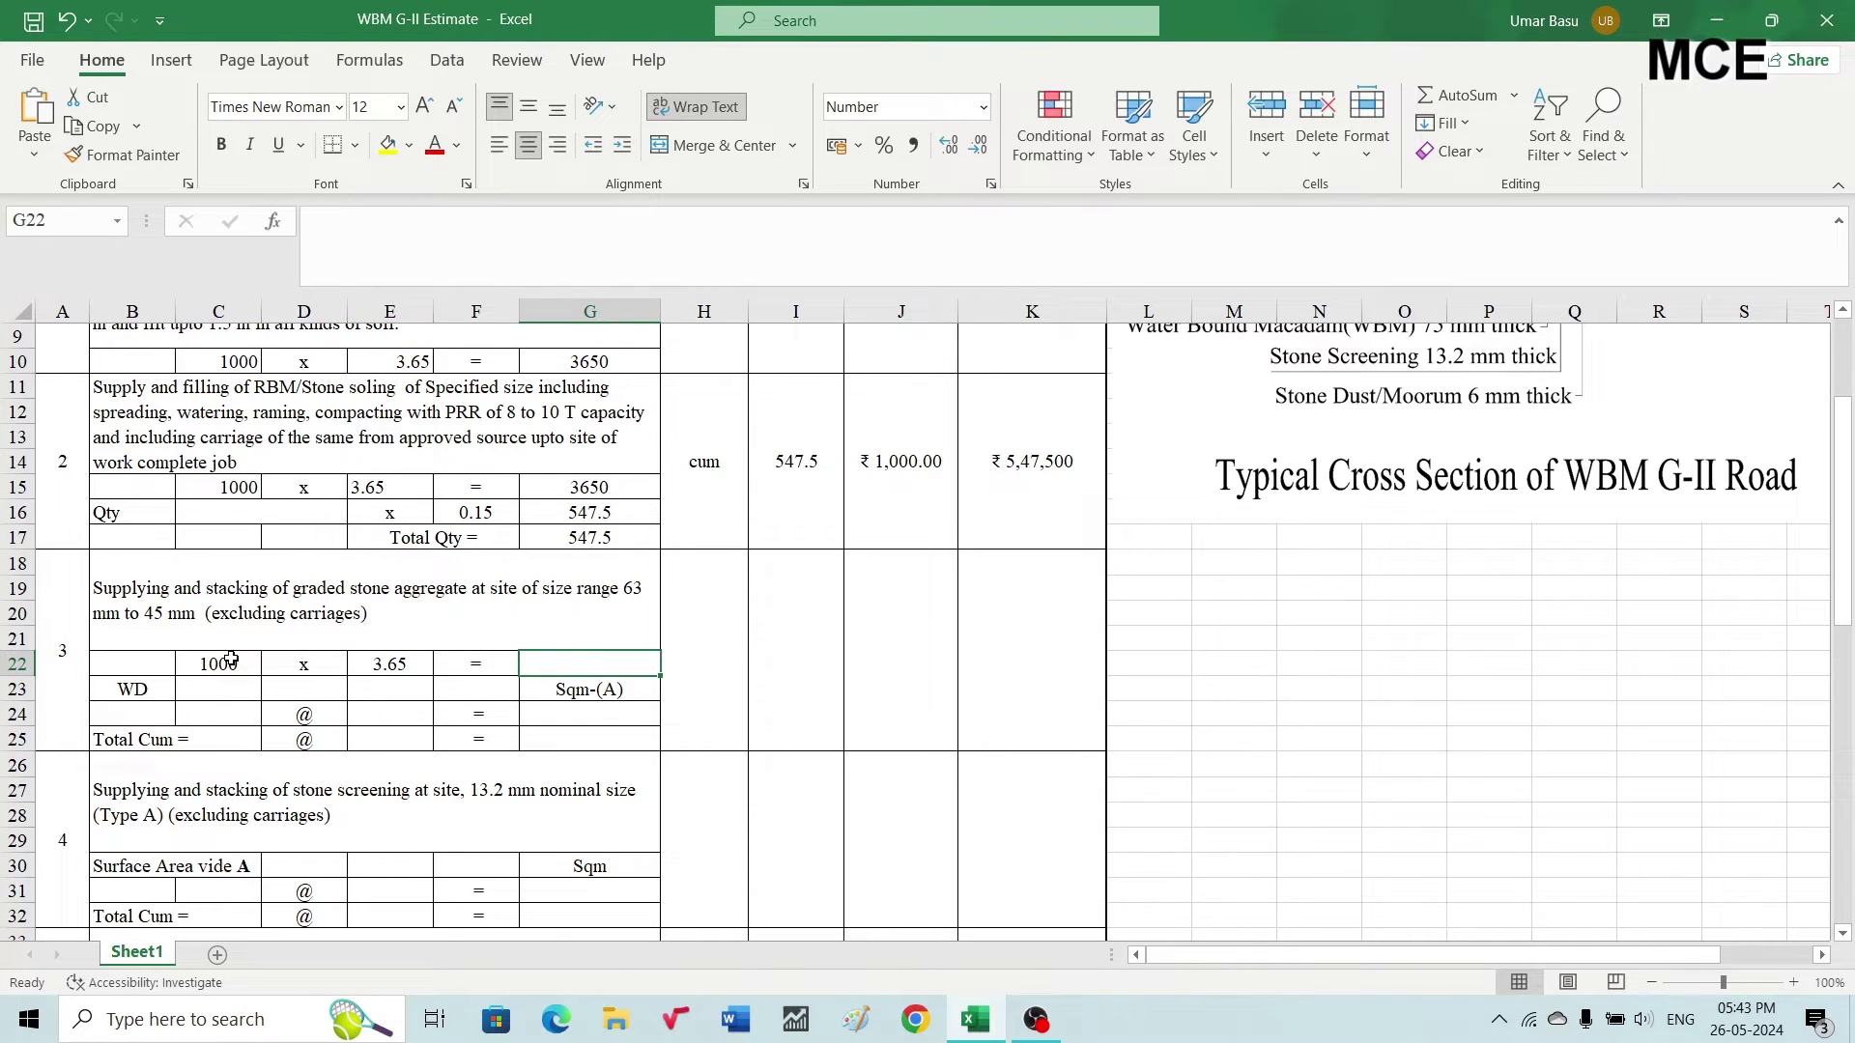
pyautogui.write('=')
pyautogui.click(226, 664)
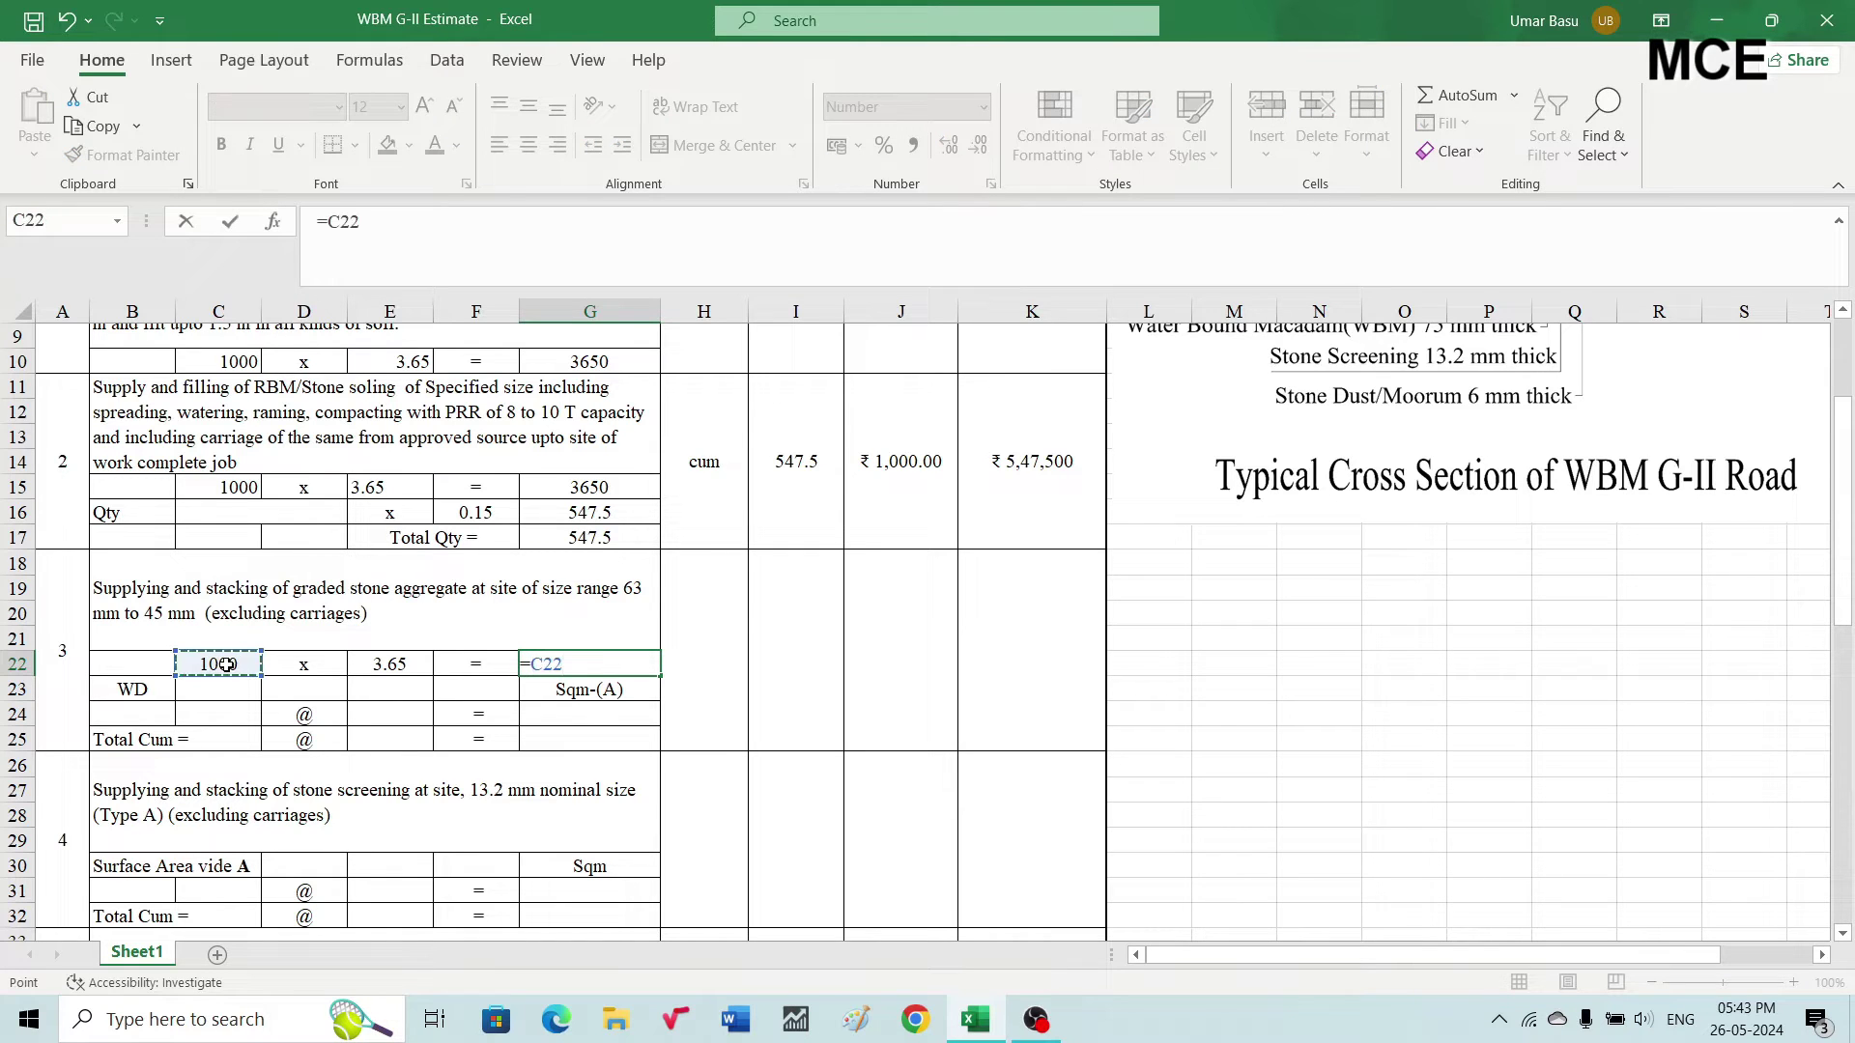
pyautogui.write('*')
pyautogui.click(401, 665)
pyautogui.press('Return')
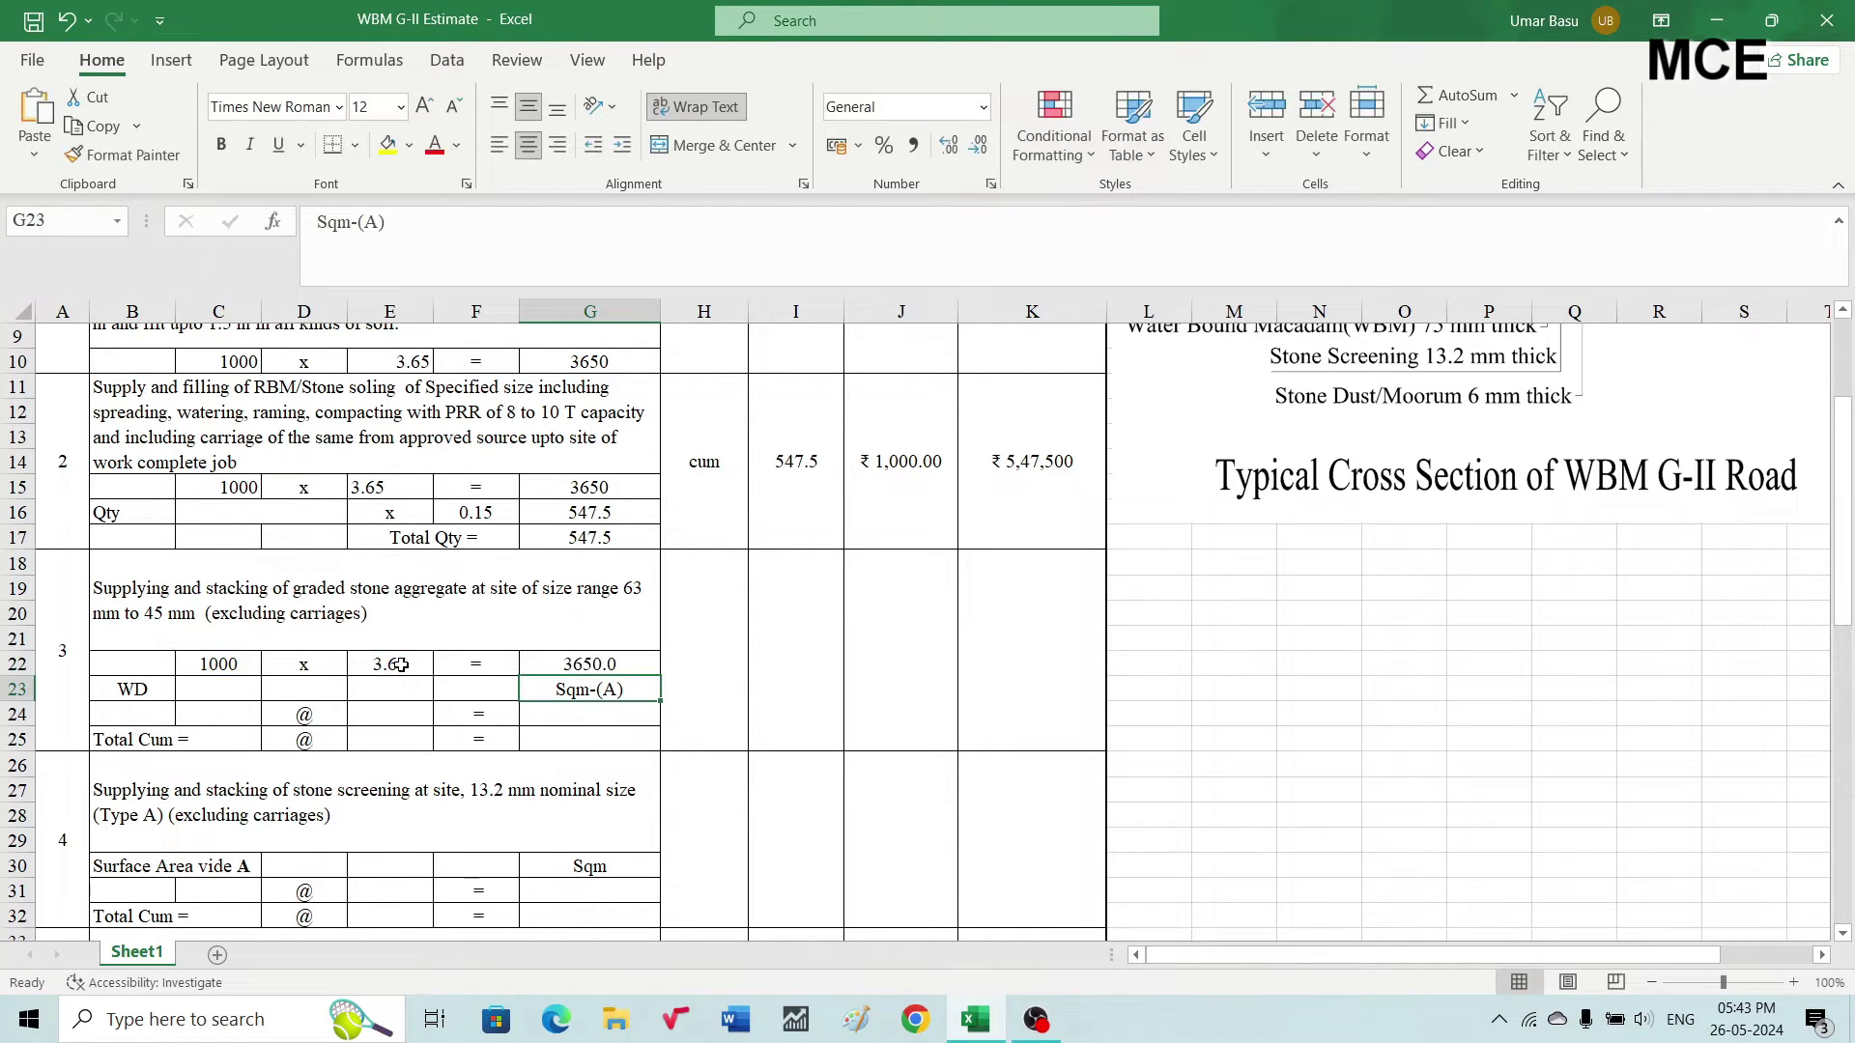
# Link the WD area in F23 to G22 so it shows 3650.0
pyautogui.click(485, 692)
pyautogui.write('=')
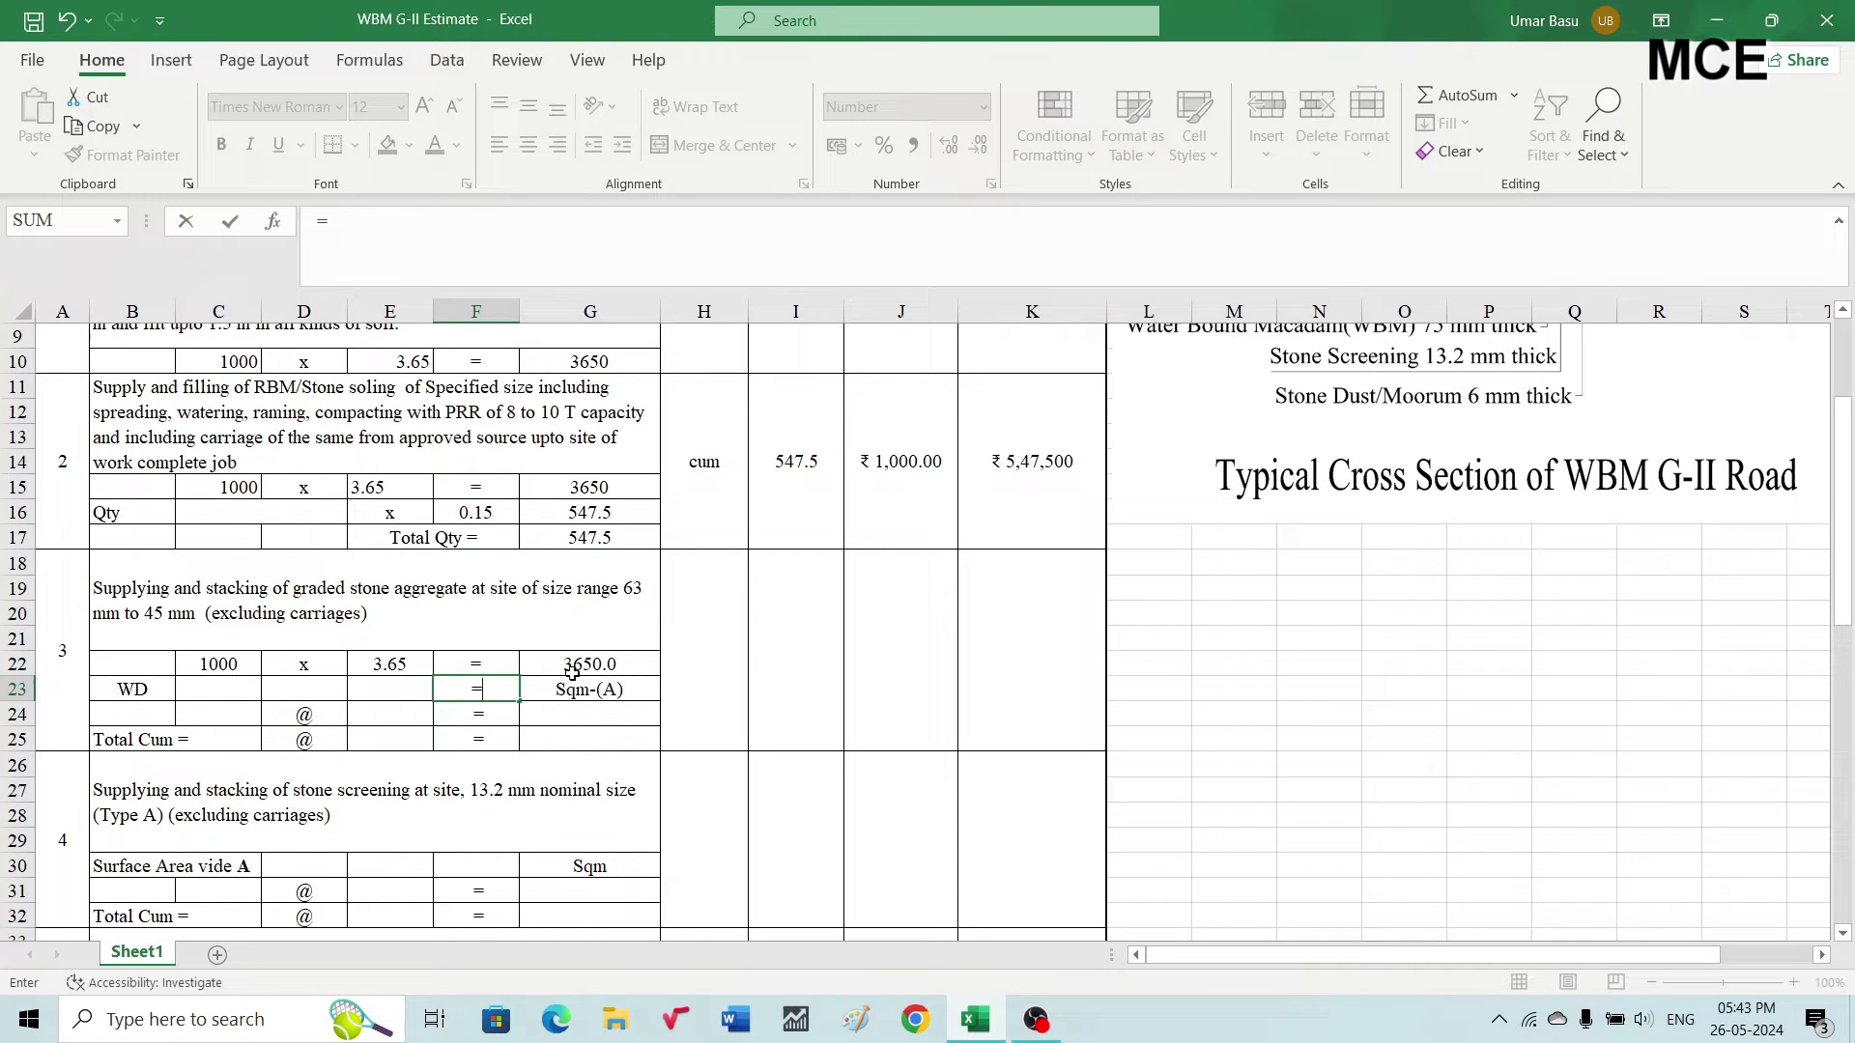
pyautogui.click(596, 663)
pyautogui.press('Return')
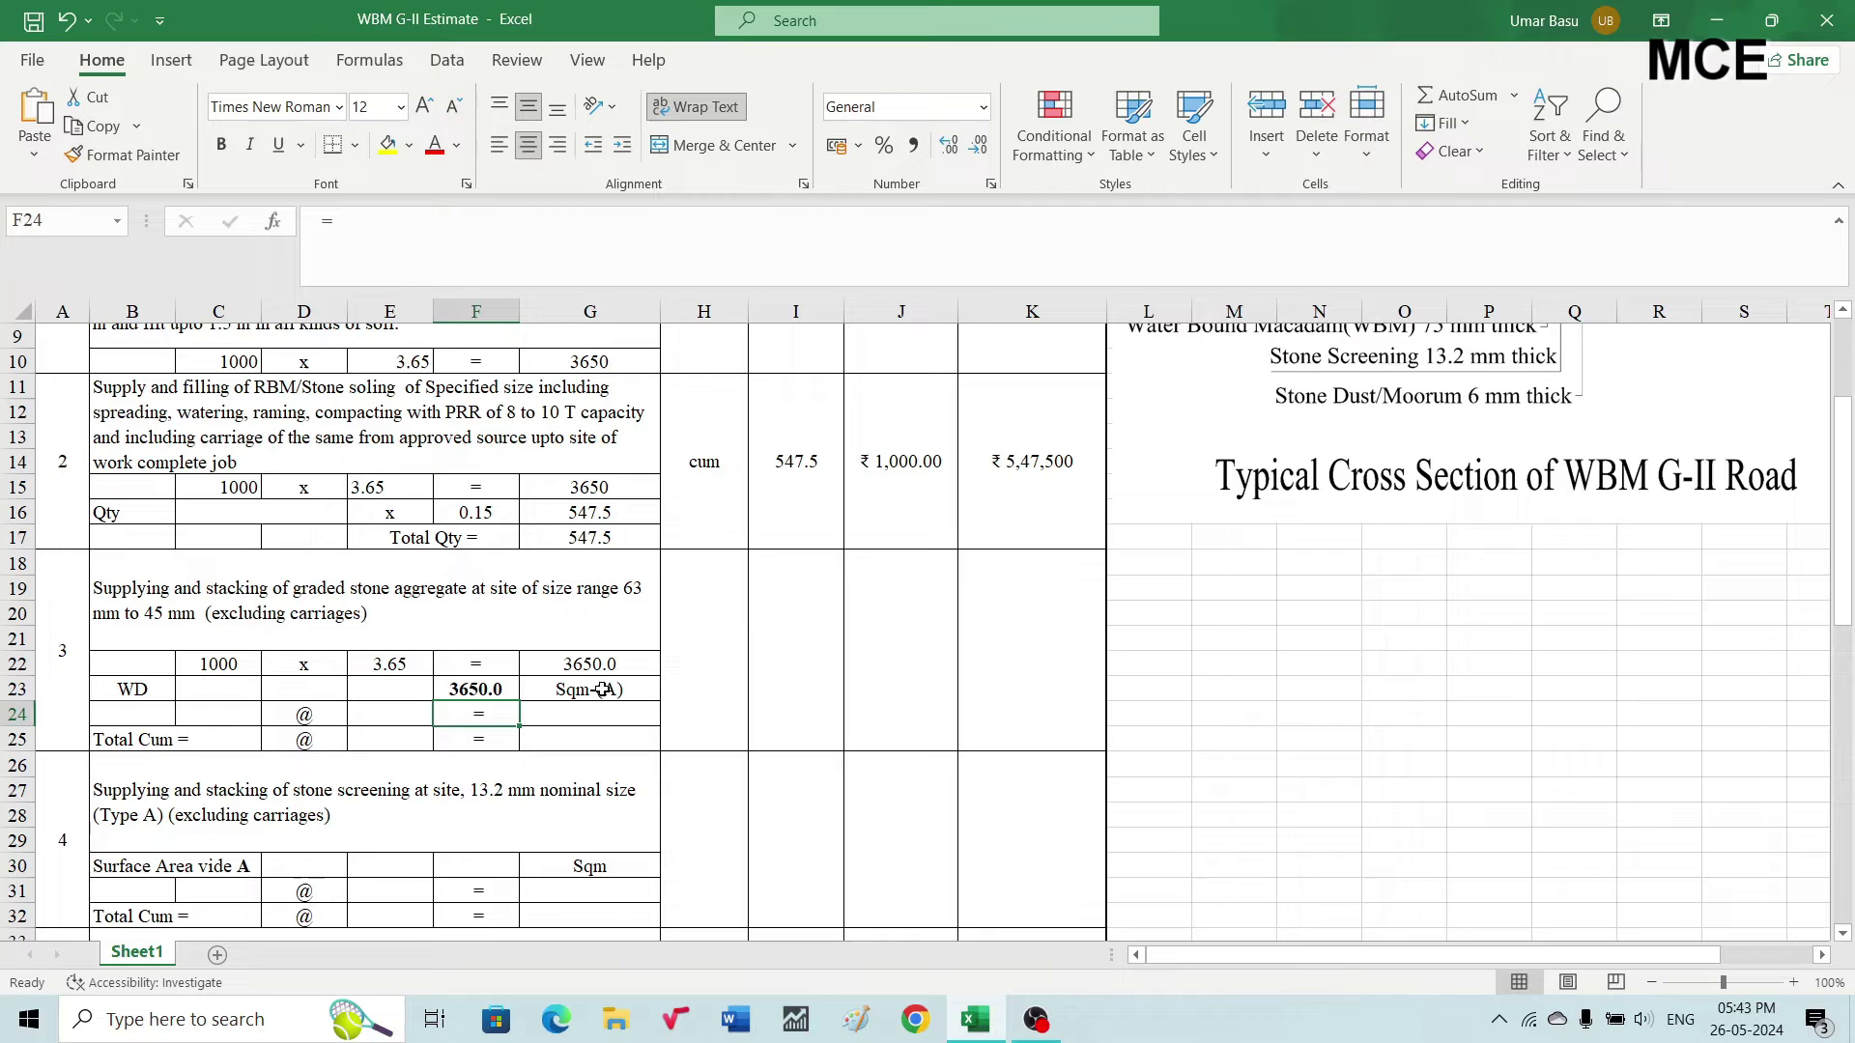
# Enter 0.1 thickness in E24 and compute =F23*E24 in G24, giving 365
pyautogui.click(385, 714)
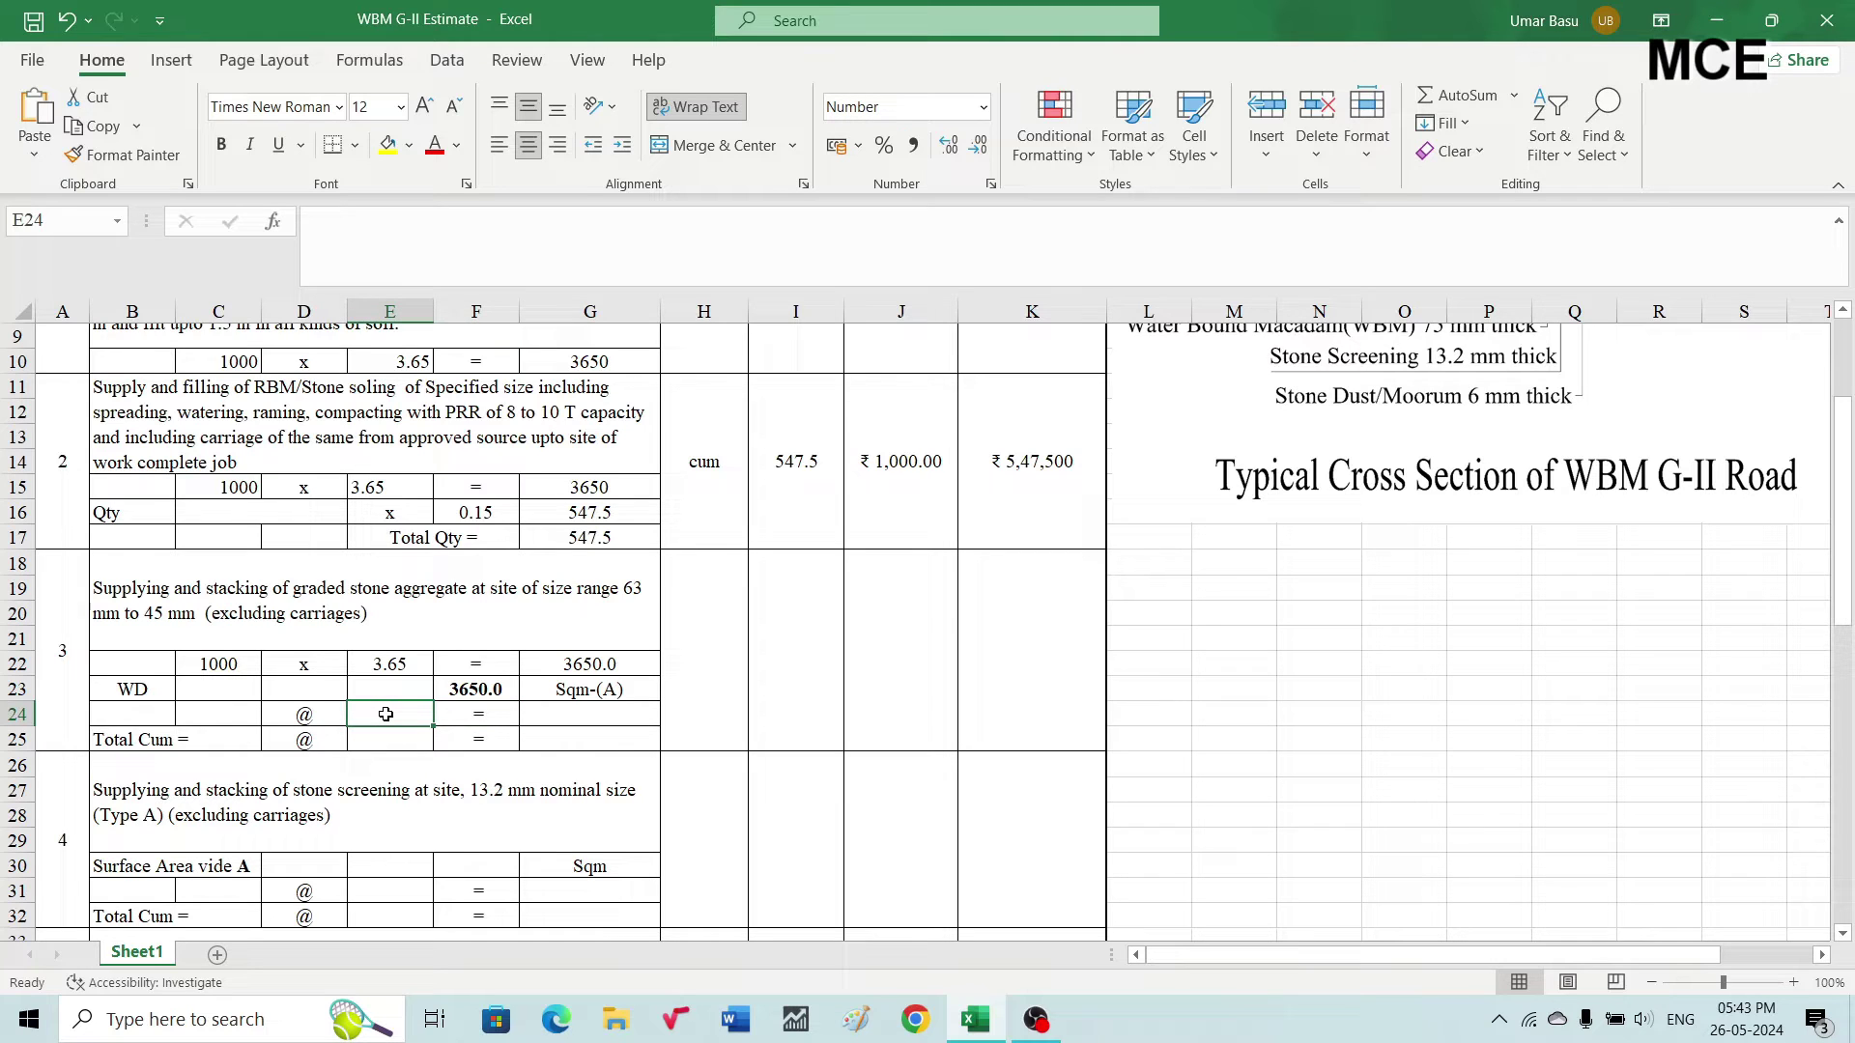
pyautogui.write('0.1')
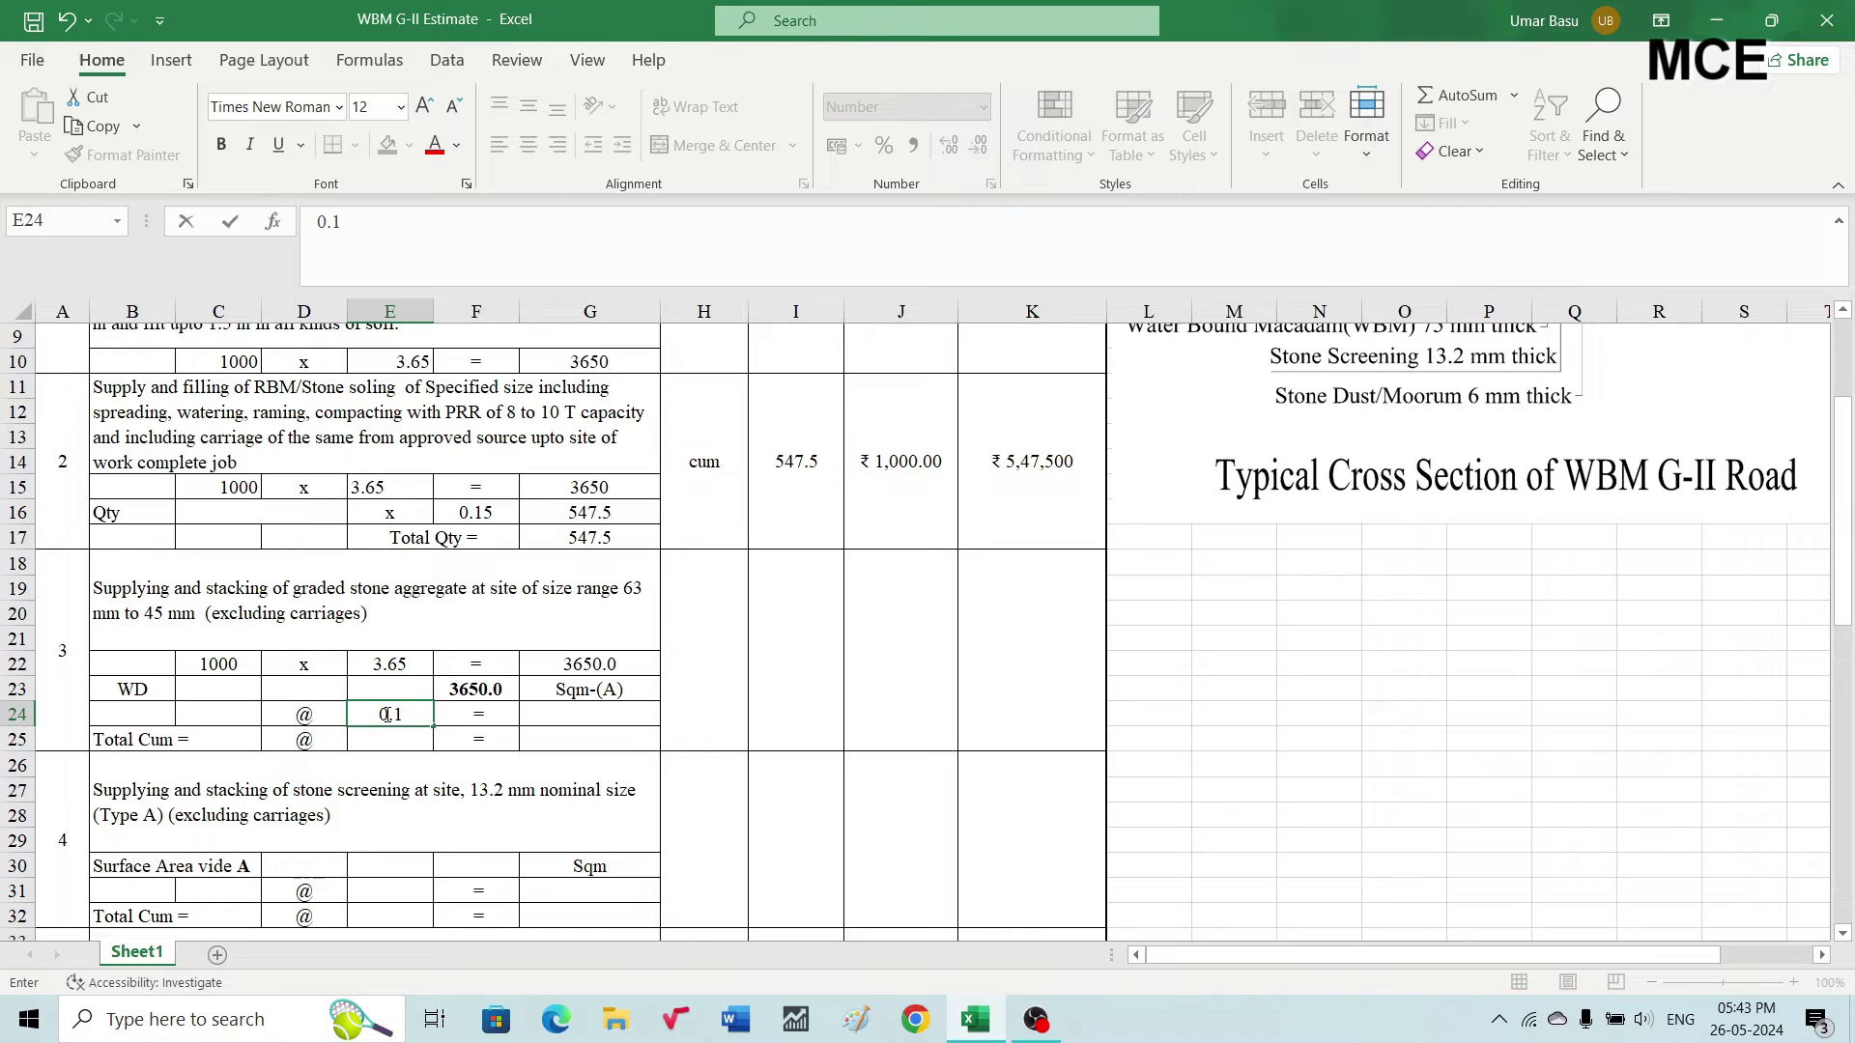
pyautogui.press('Return')
pyautogui.click(559, 719)
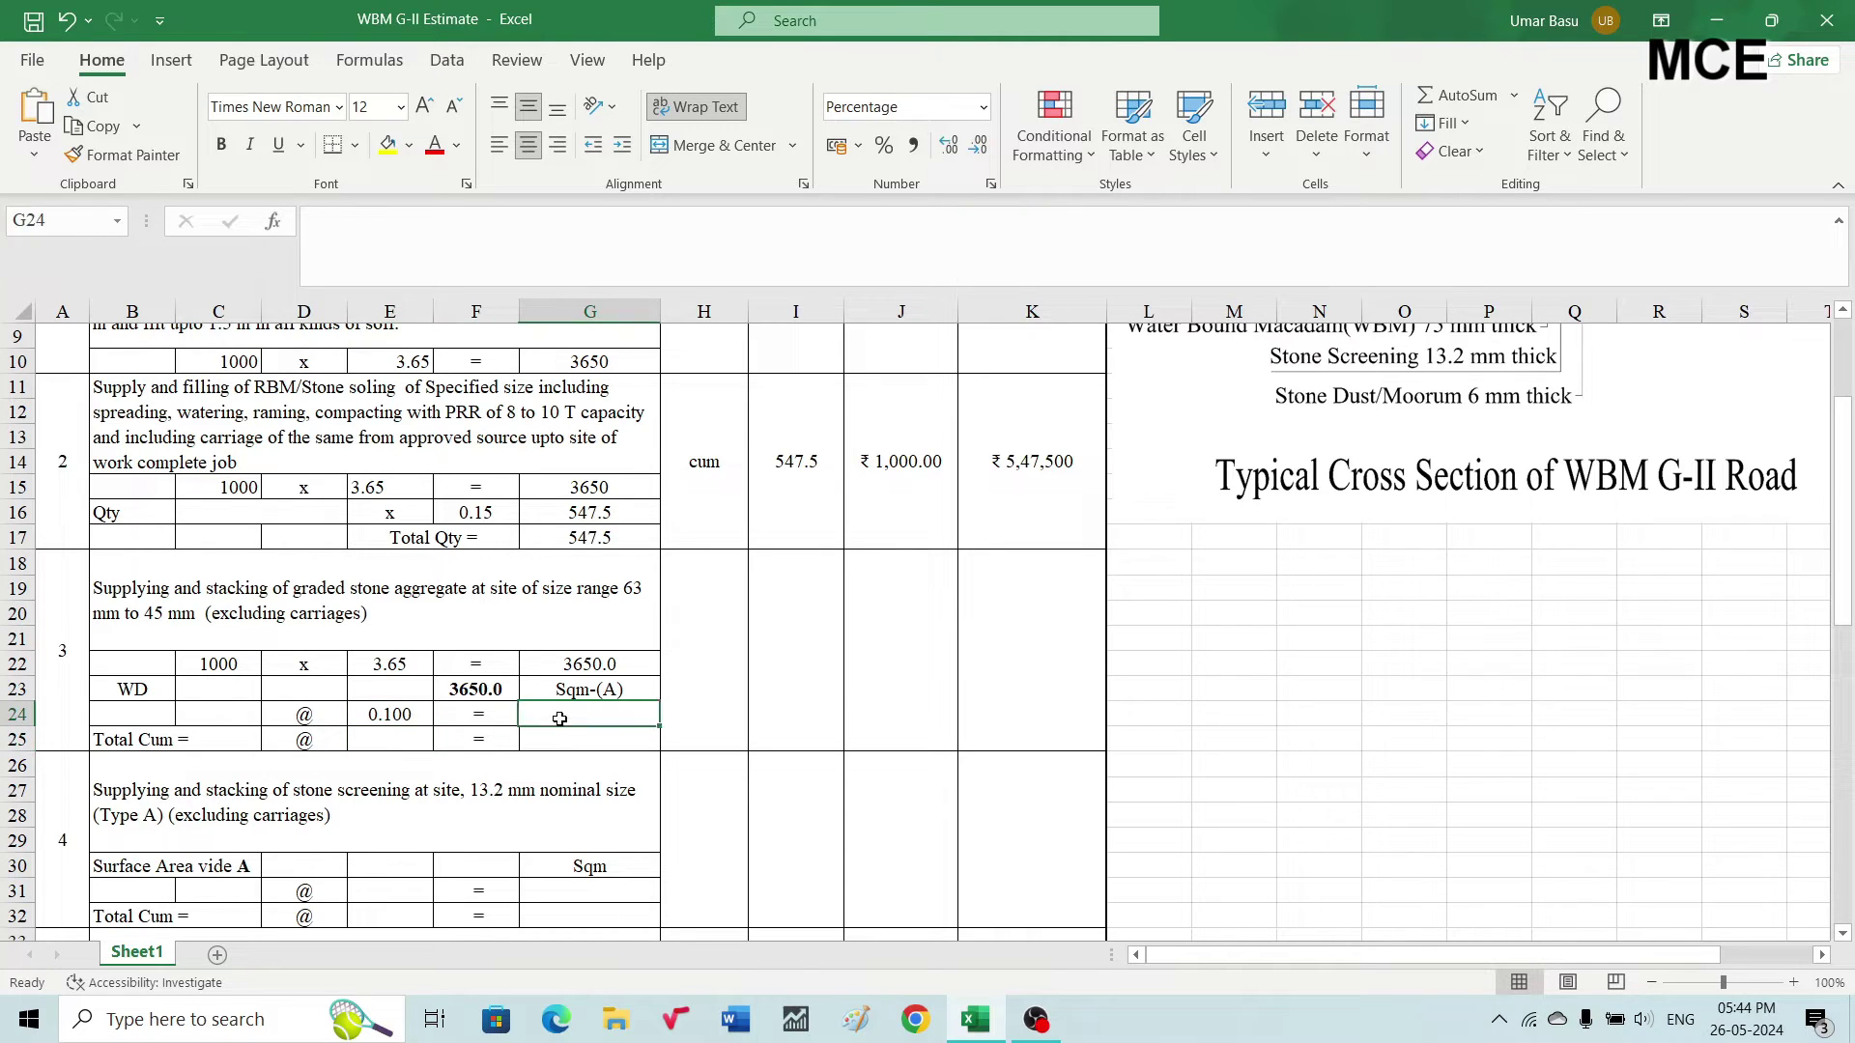
pyautogui.write('=')
pyautogui.click(472, 690)
pyautogui.write('*')
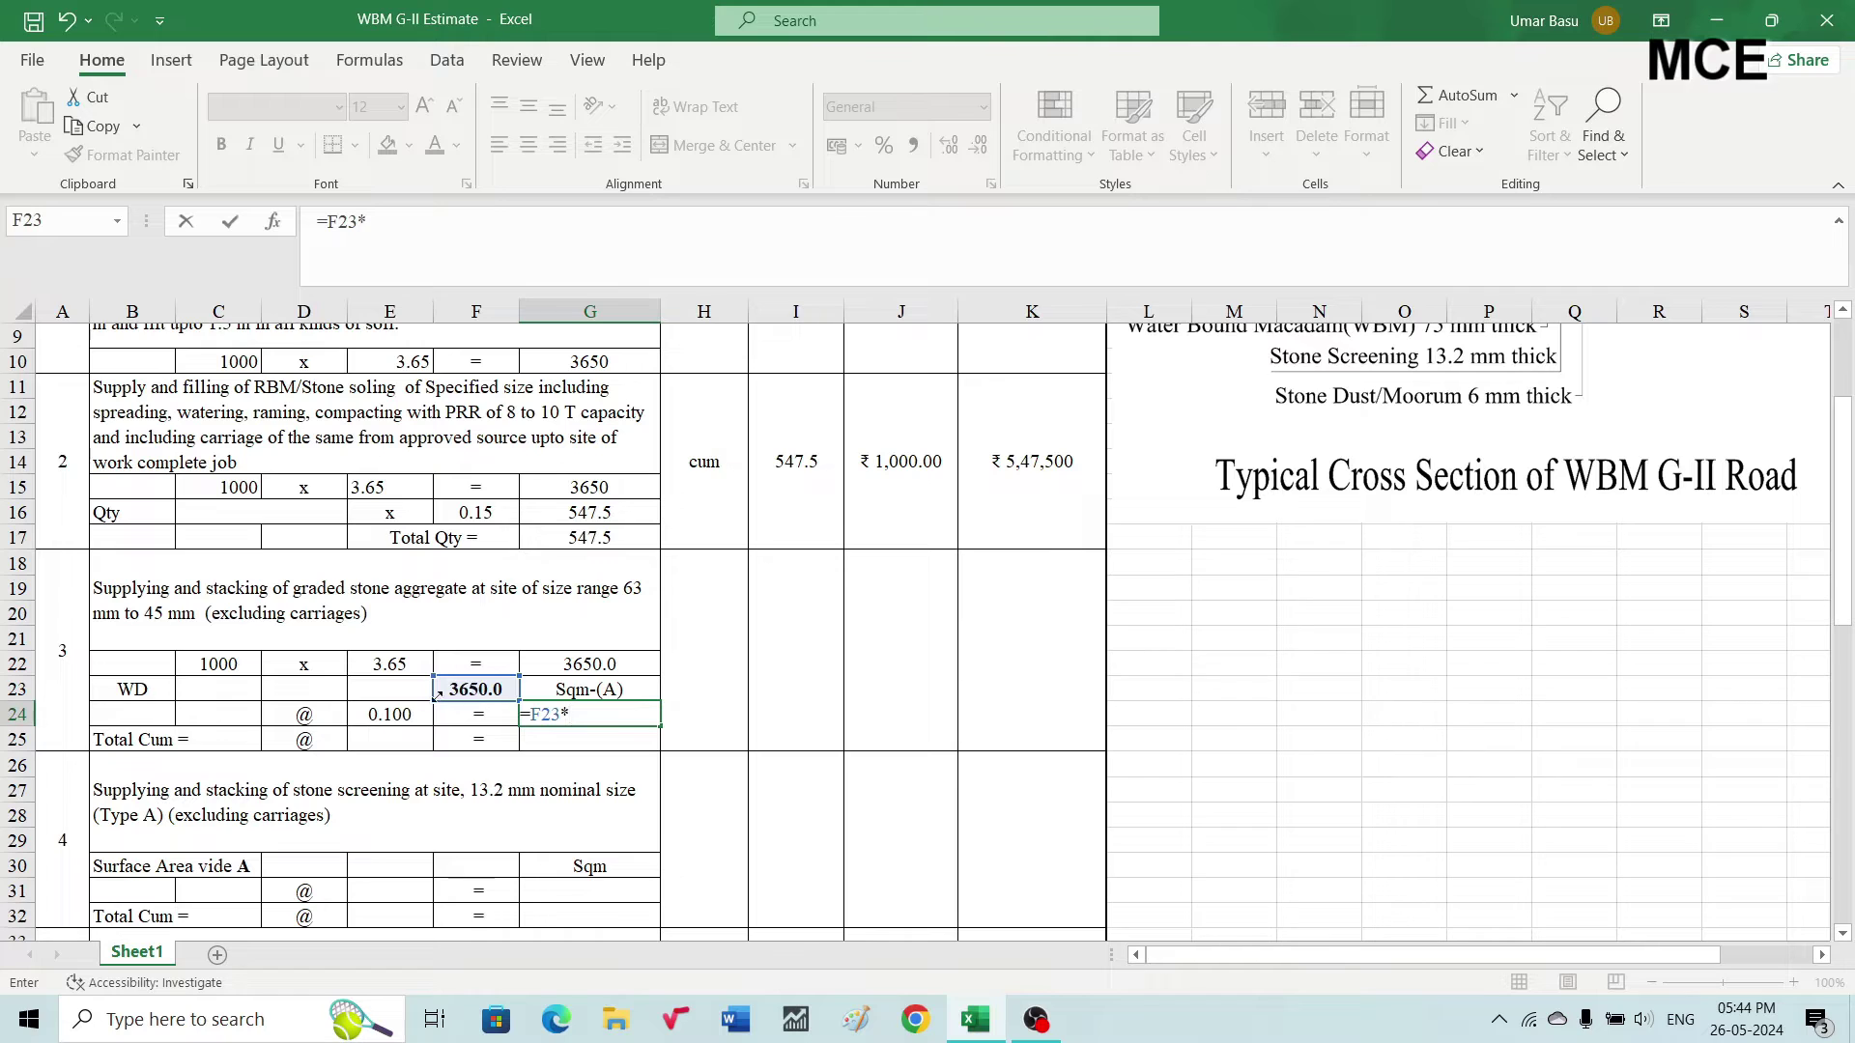
pyautogui.click(383, 717)
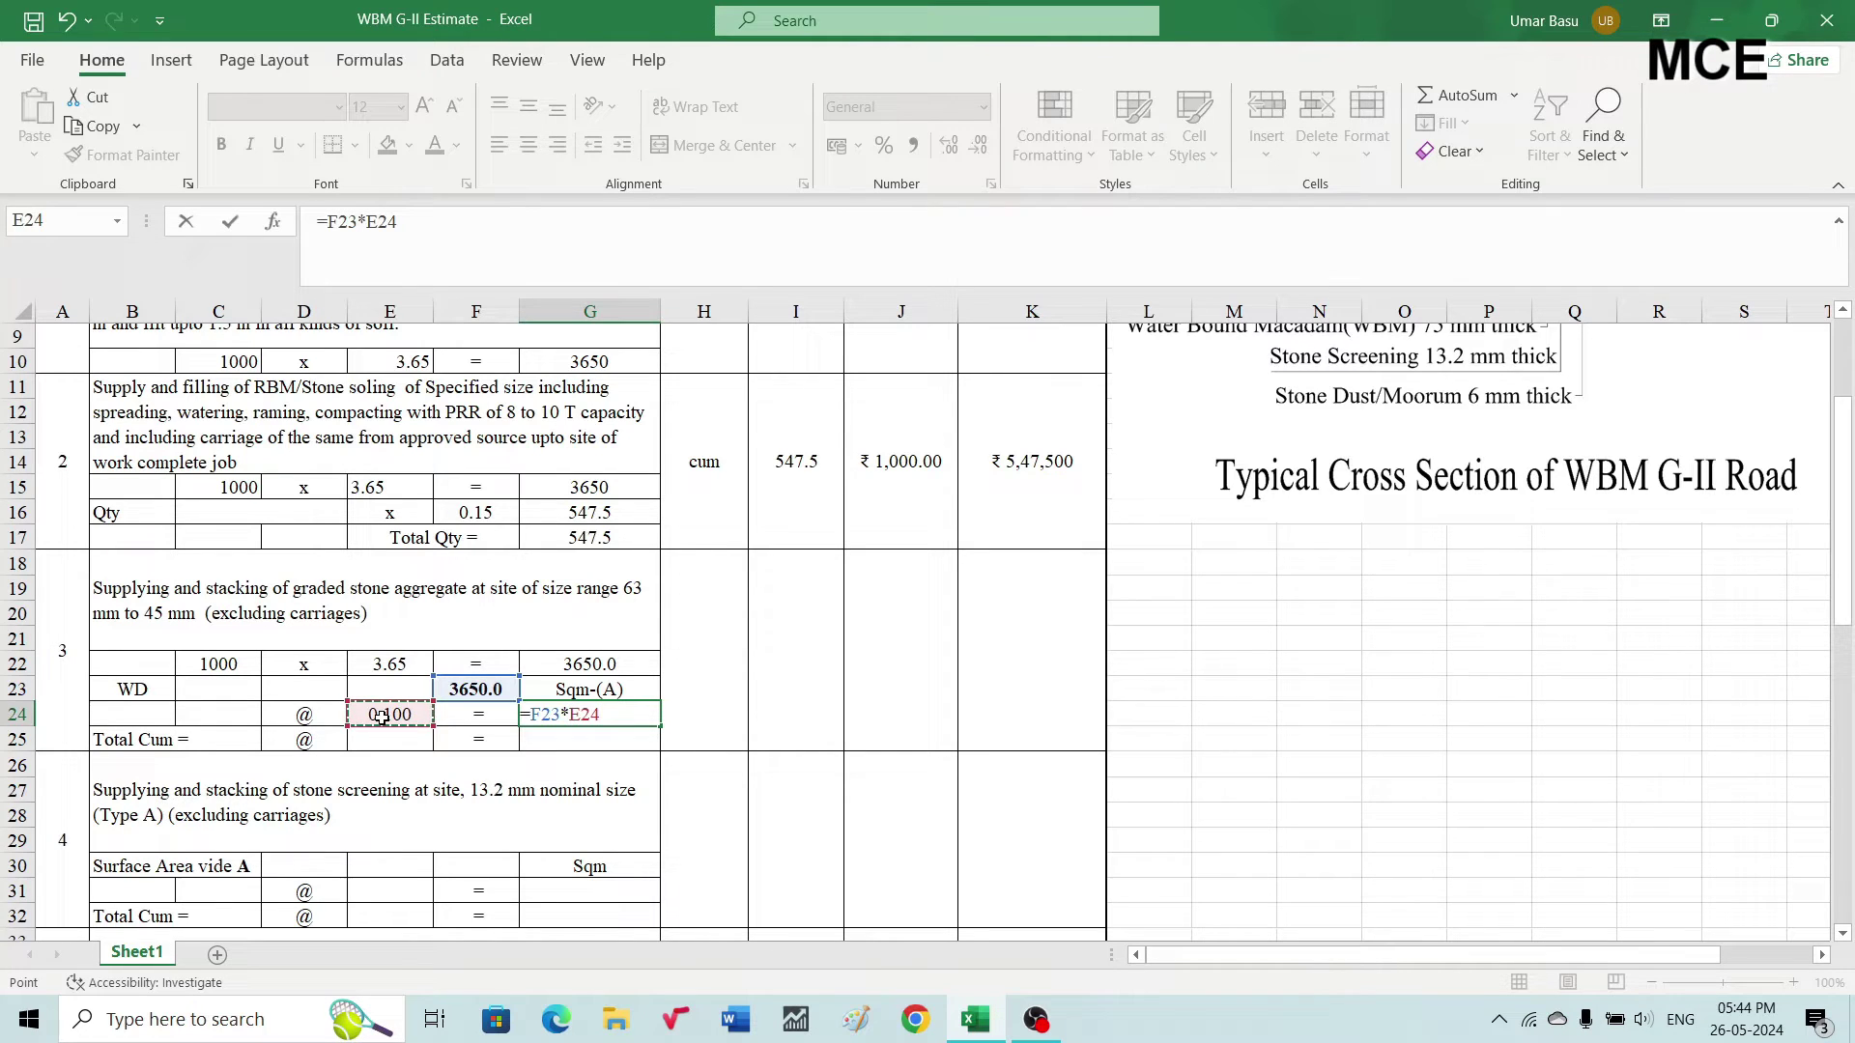
pyautogui.press('Return')
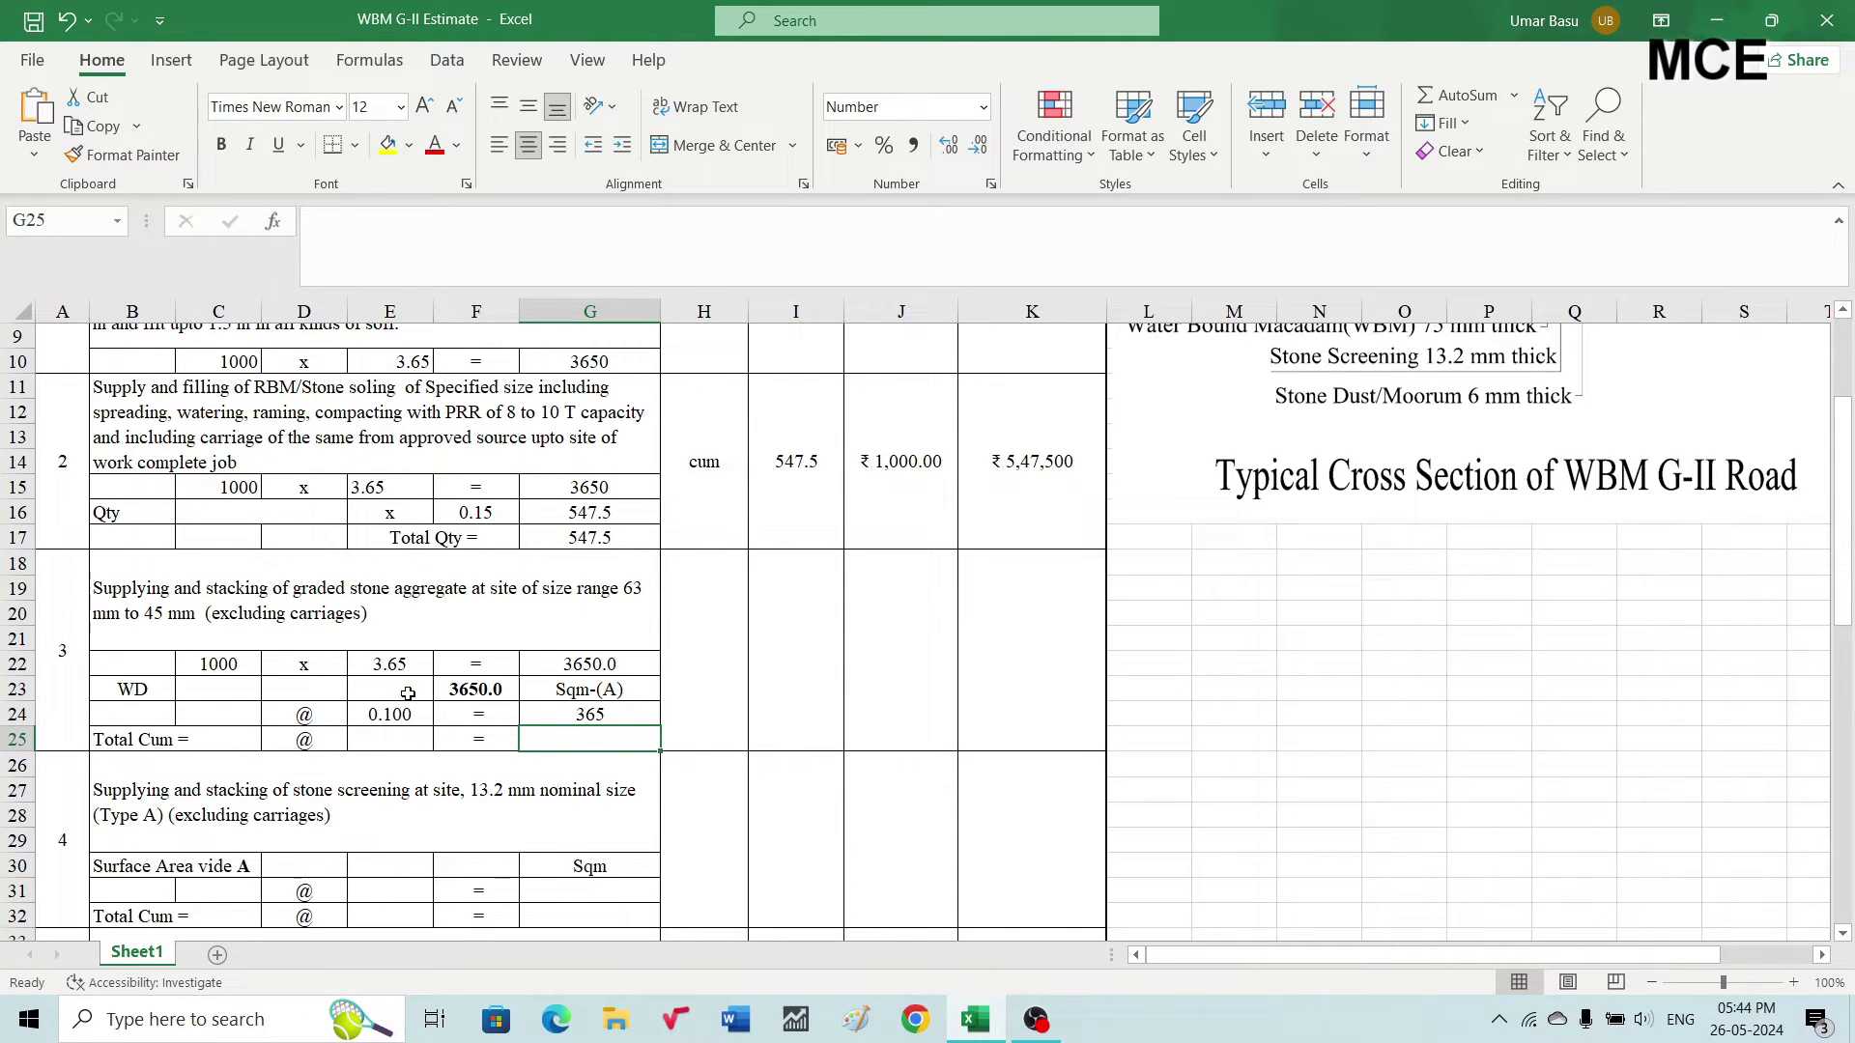
# Enter an 87.5% factor in E25 and compute =G24*E25 in G25, giving 319.375 total cum
pyautogui.click(393, 741)
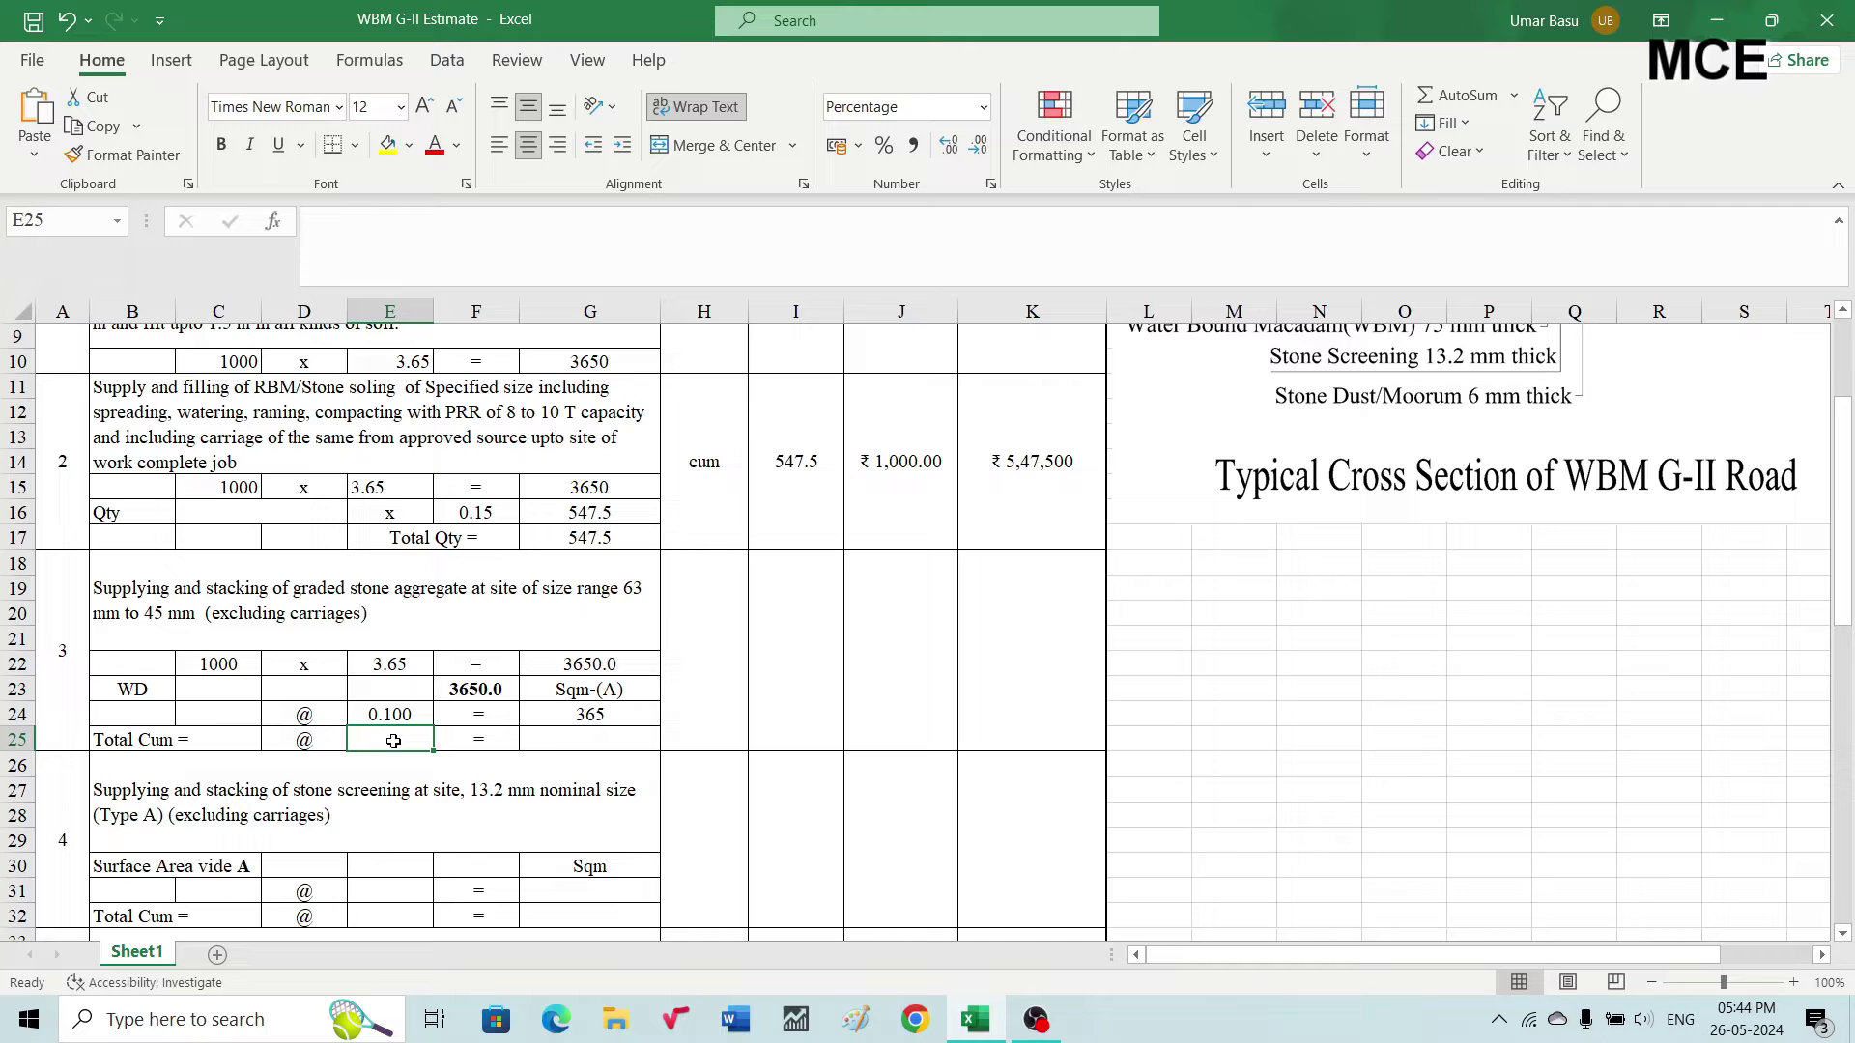
pyautogui.write('87.5')
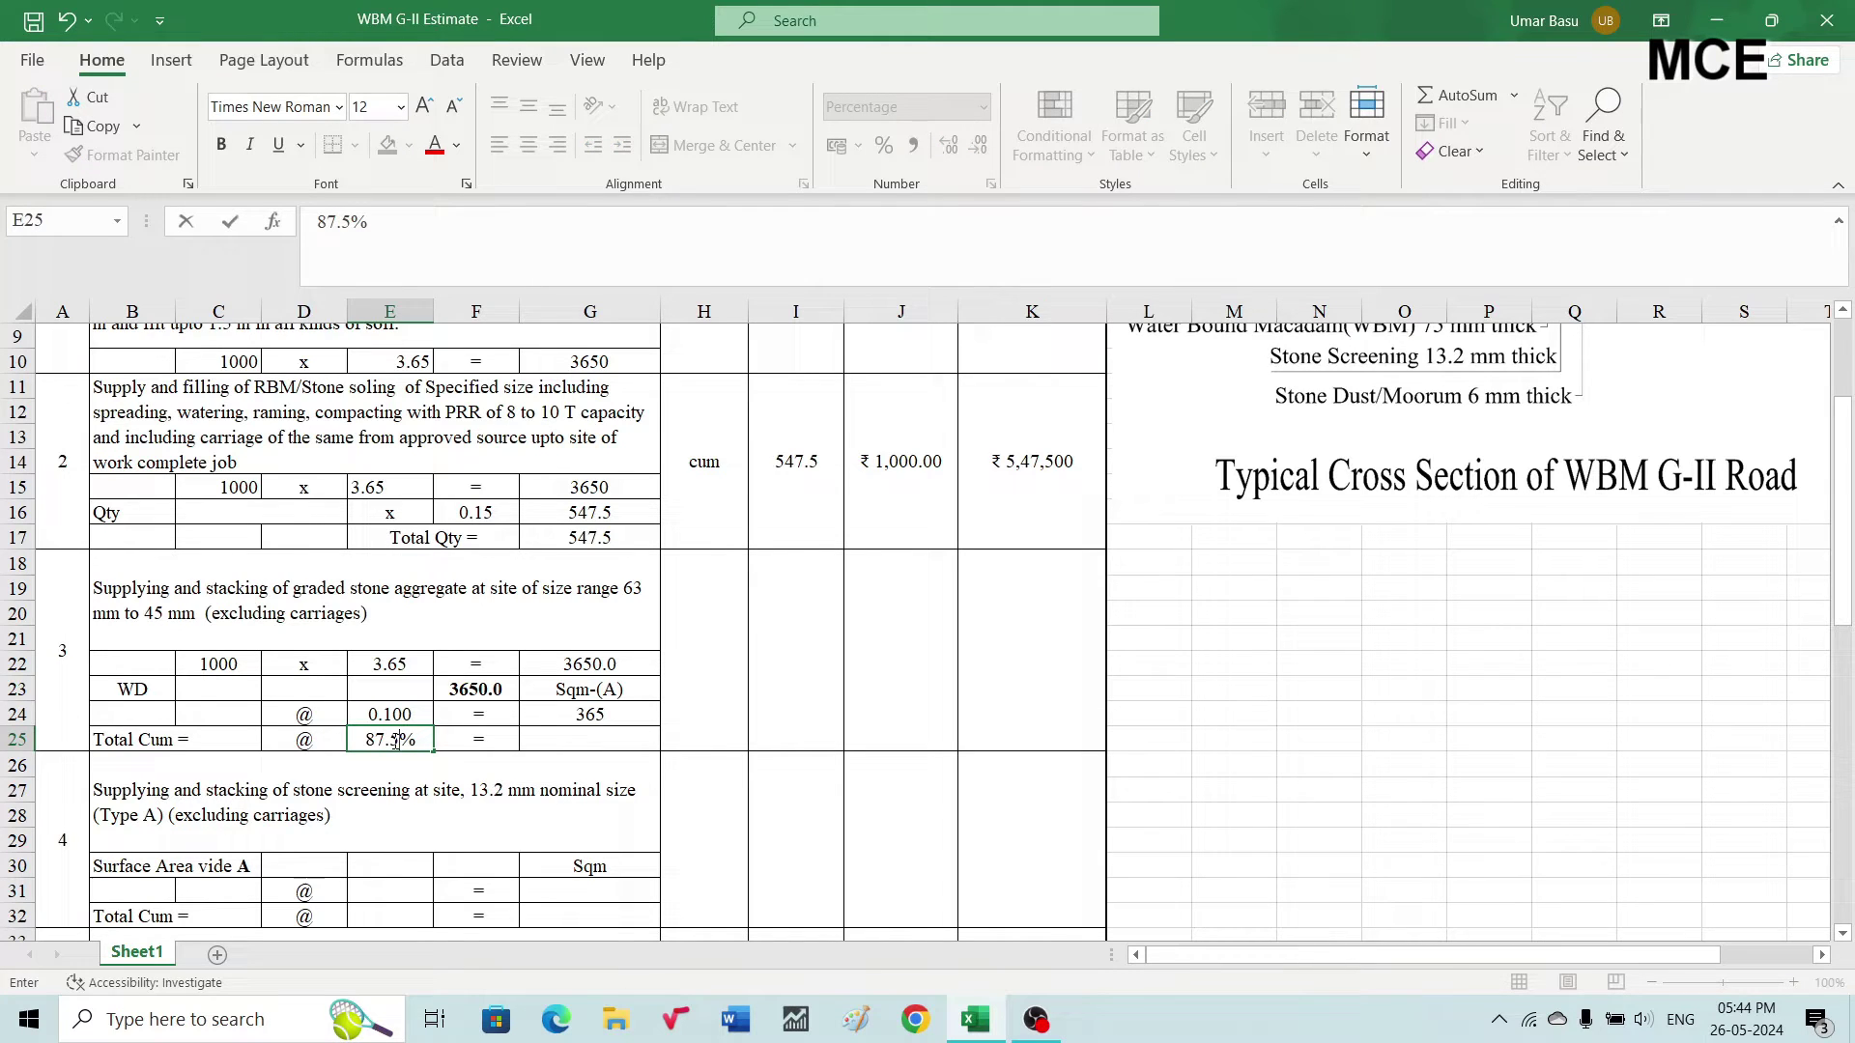
pyautogui.press('Return')
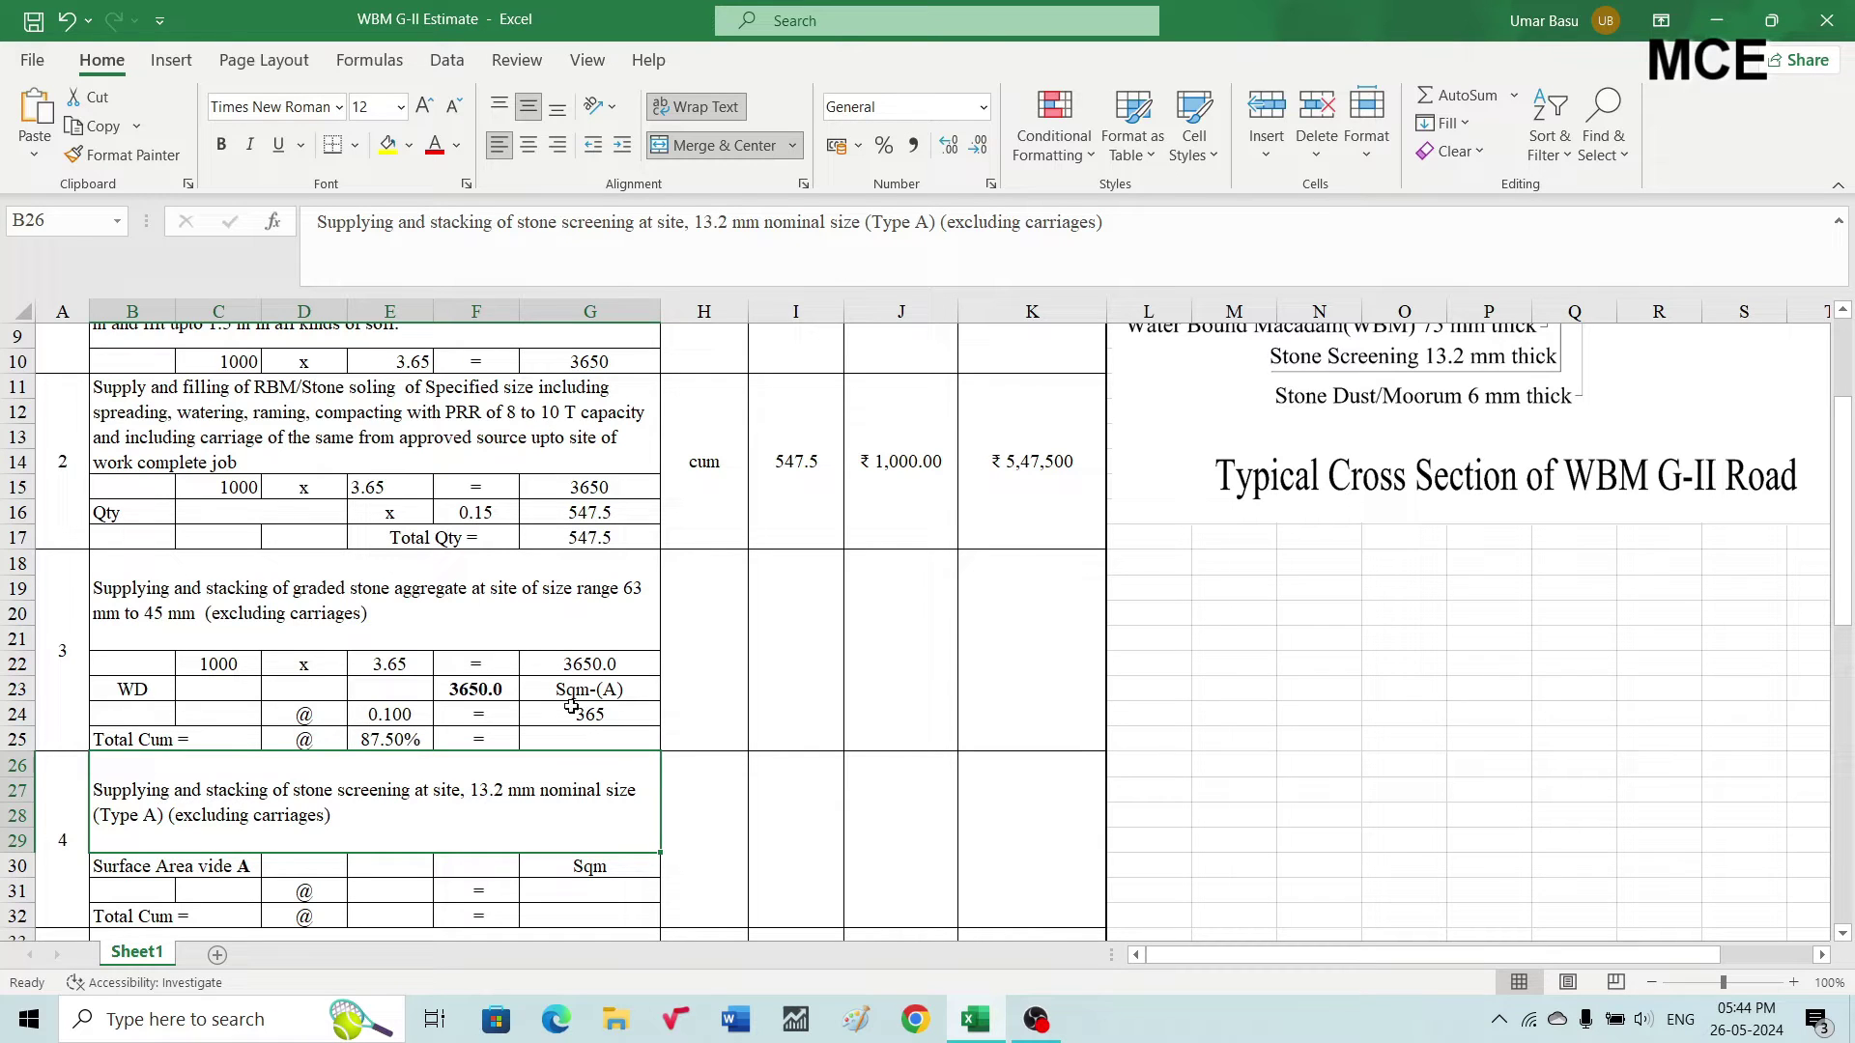
pyautogui.doubleClick(579, 737)
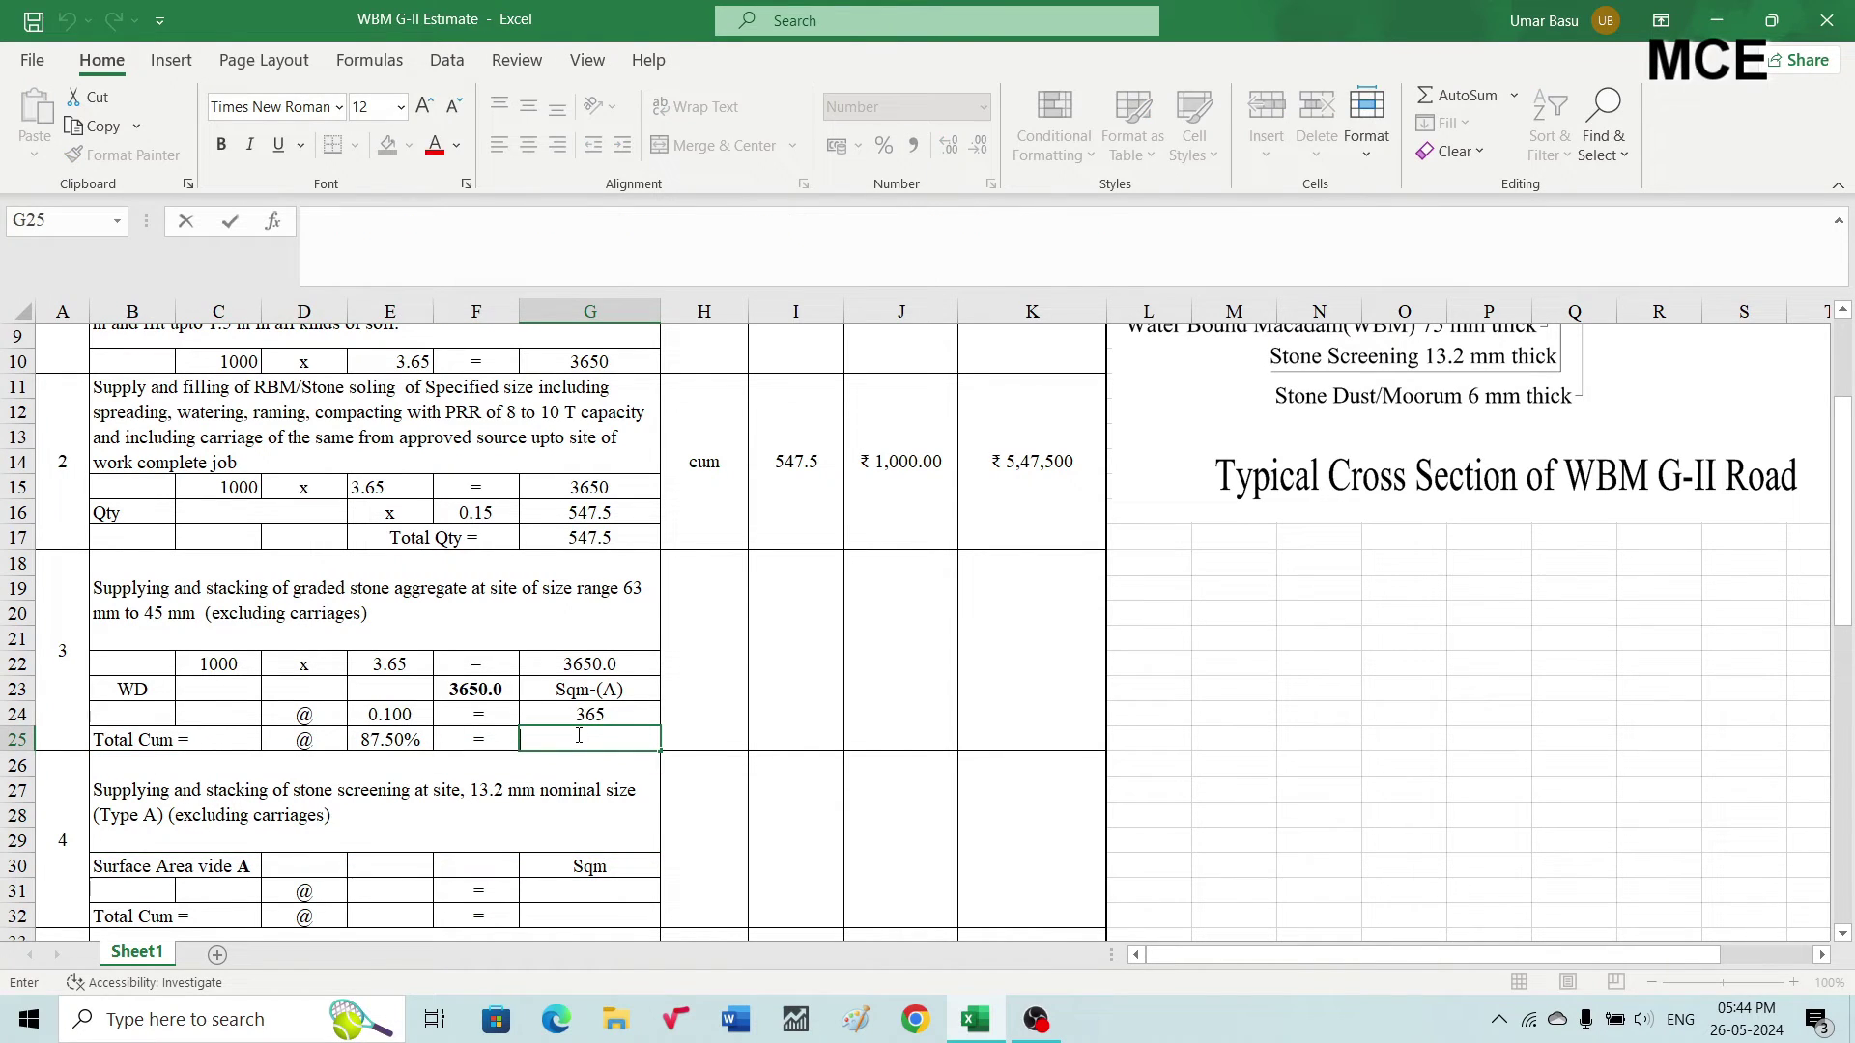
pyautogui.write('=')
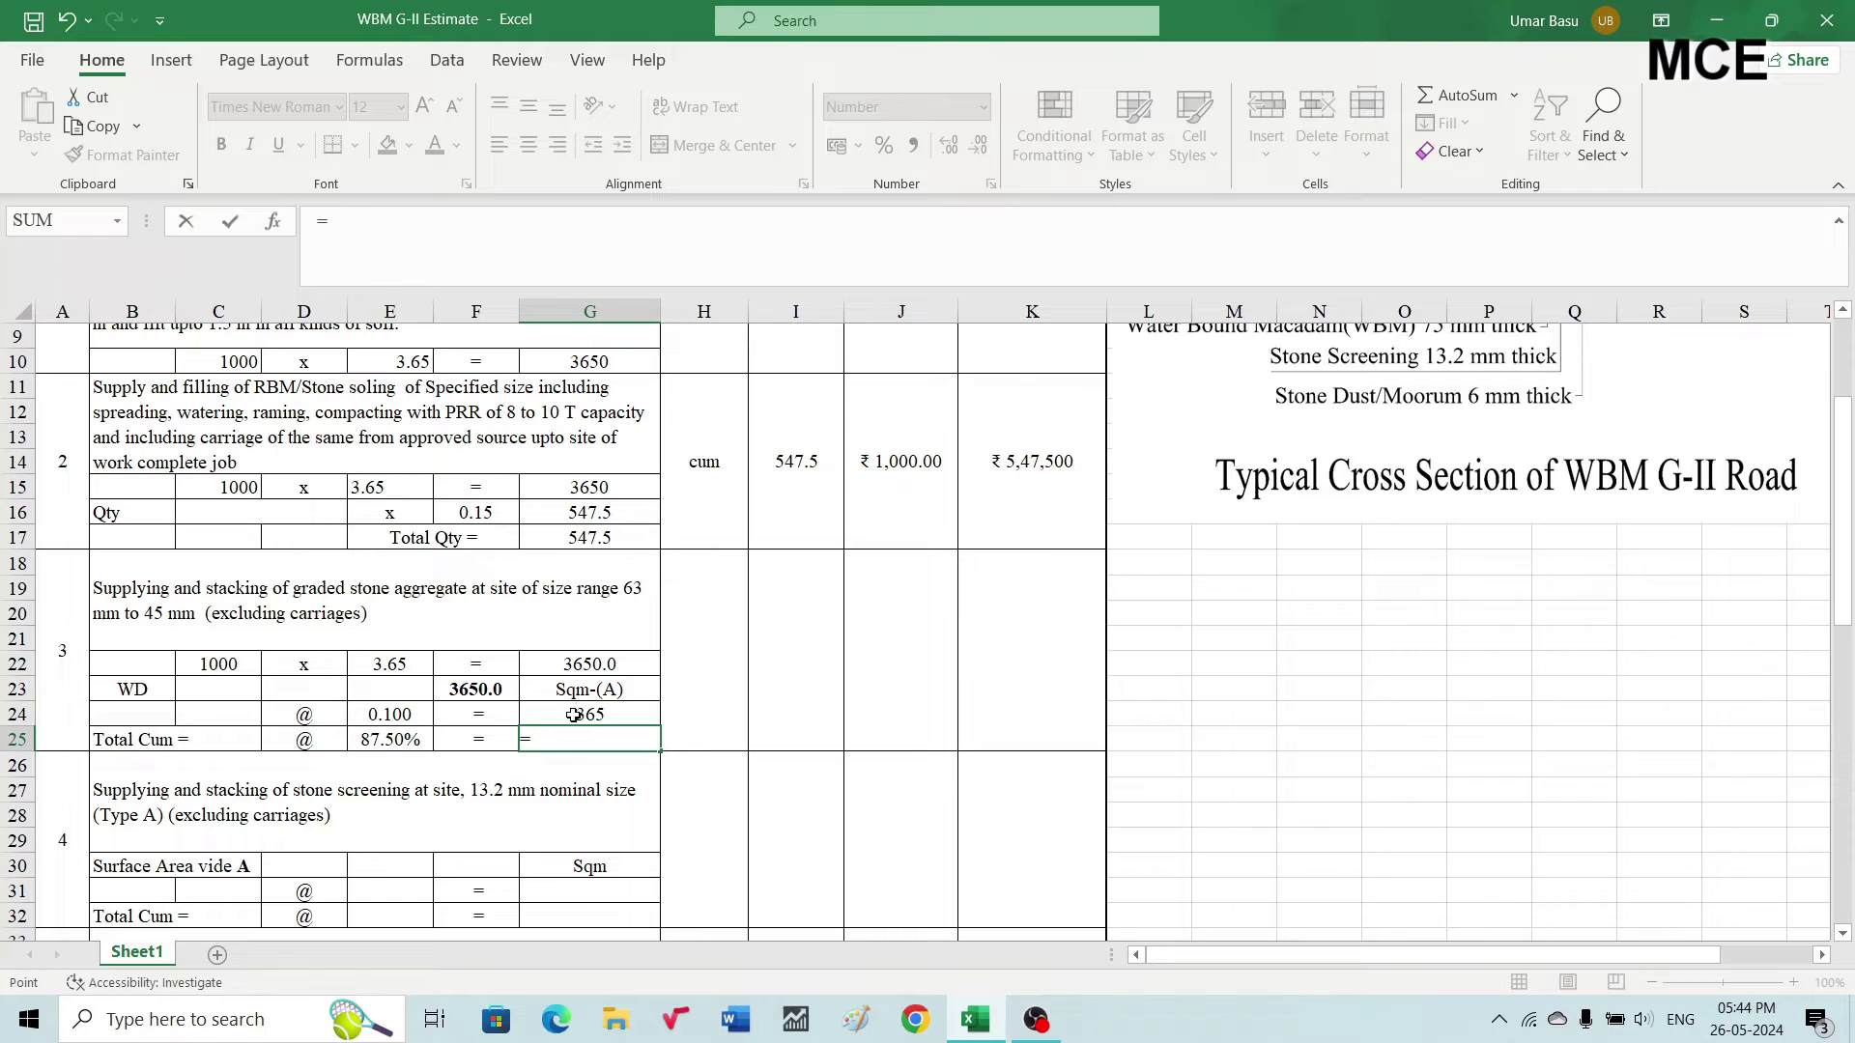
pyautogui.click(574, 715)
pyautogui.write('*')
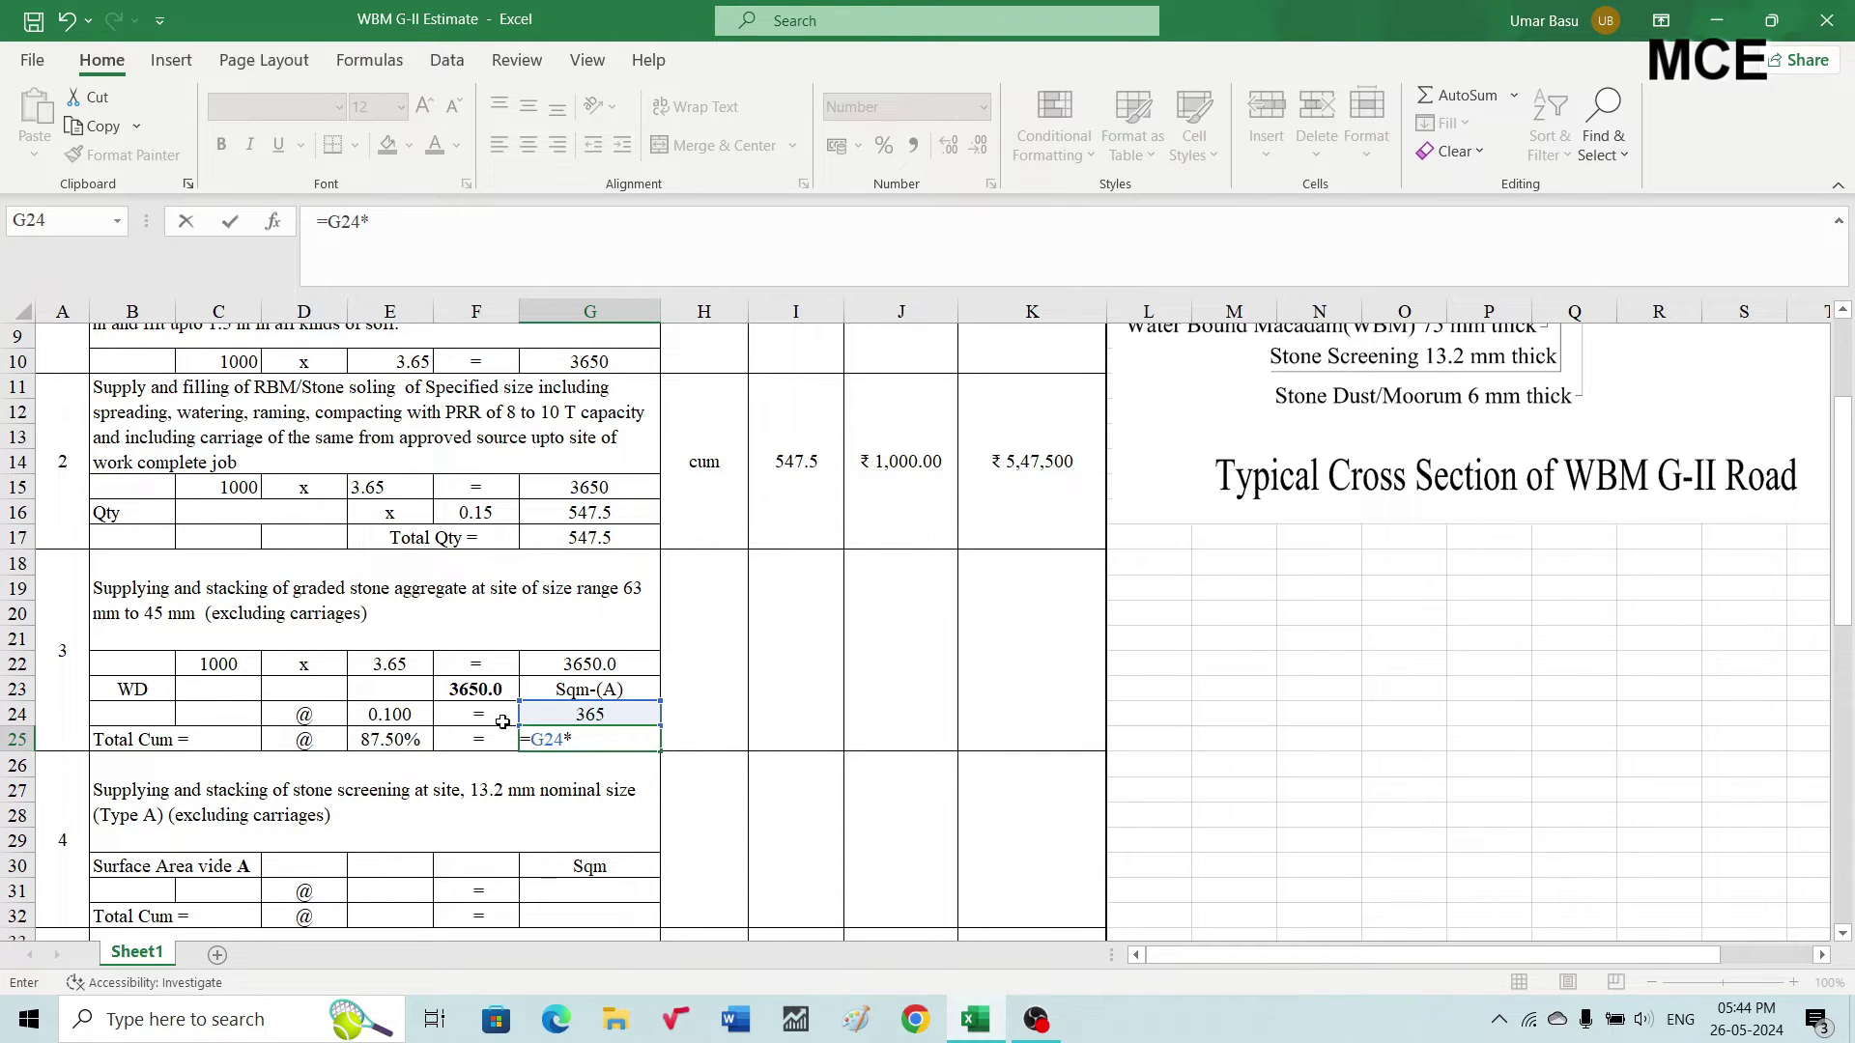
pyautogui.click(384, 742)
pyautogui.press('Return')
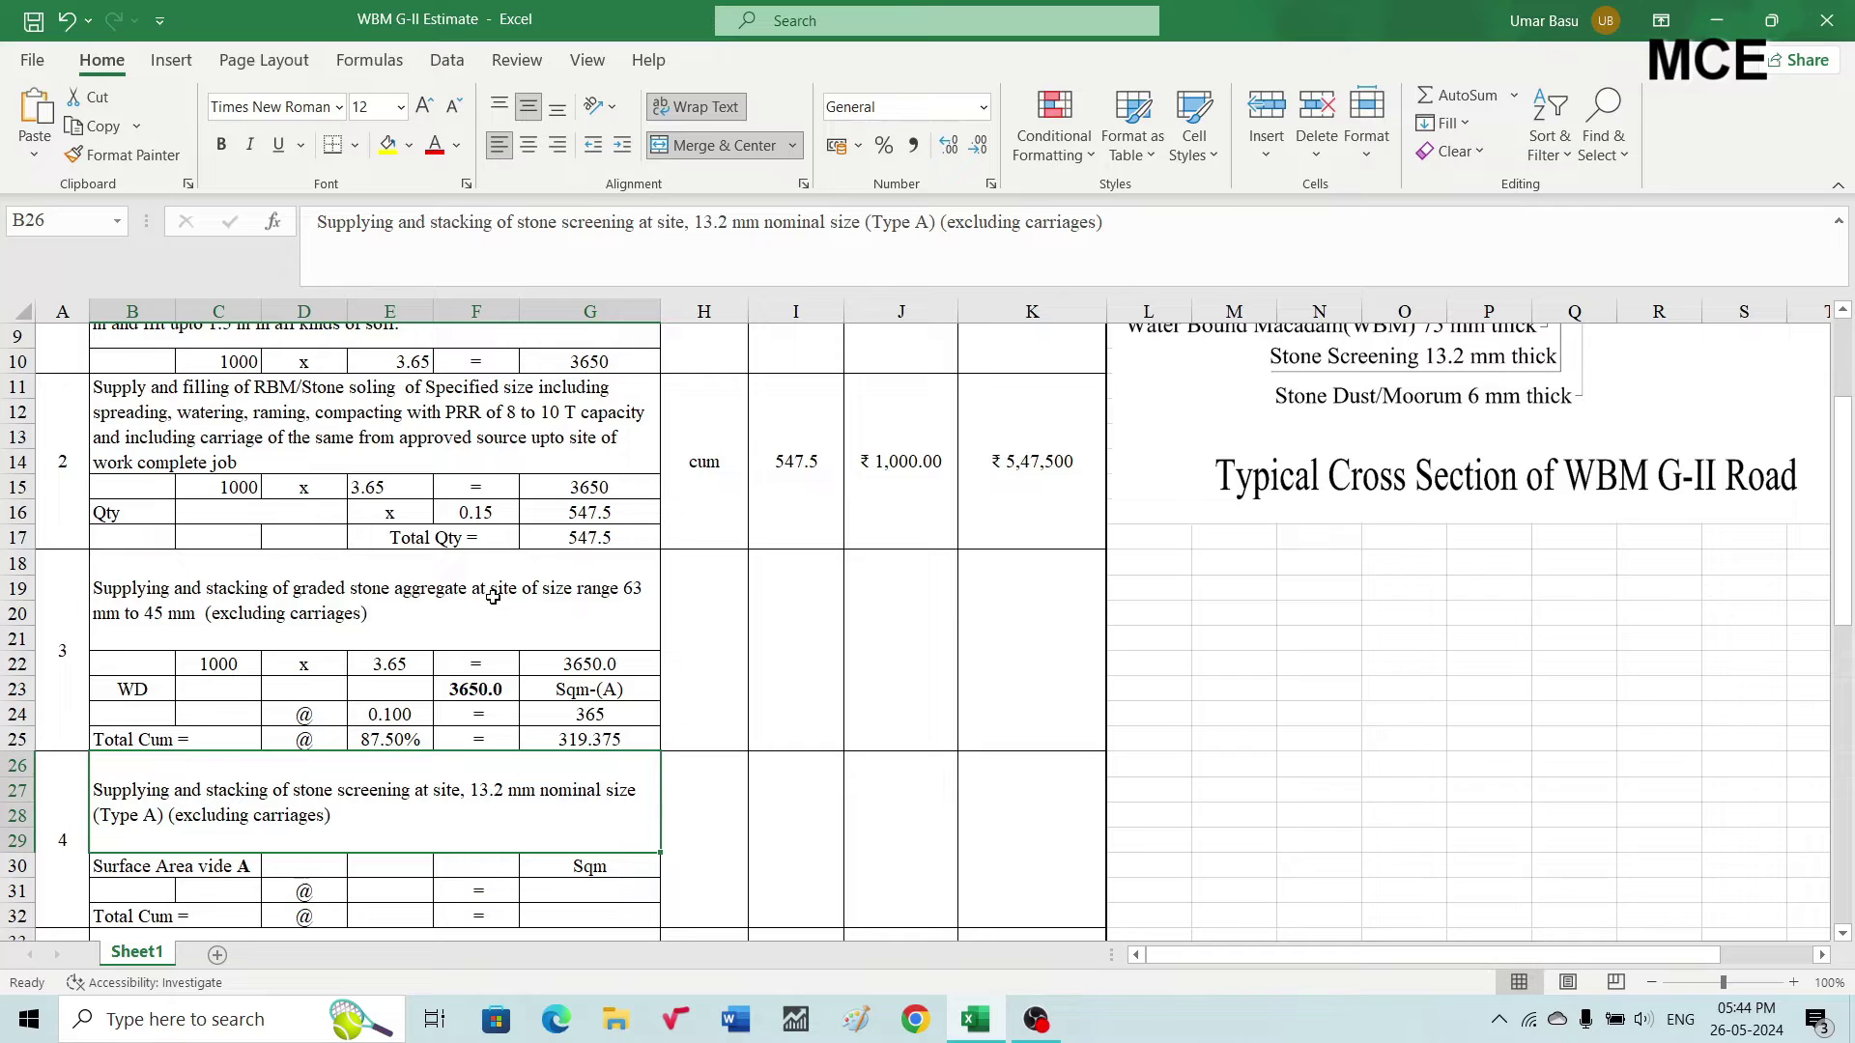
# Set item 3's unit to cum and its Qty to =G25, showing 319.38
pyautogui.click(699, 662)
pyautogui.write('cum')
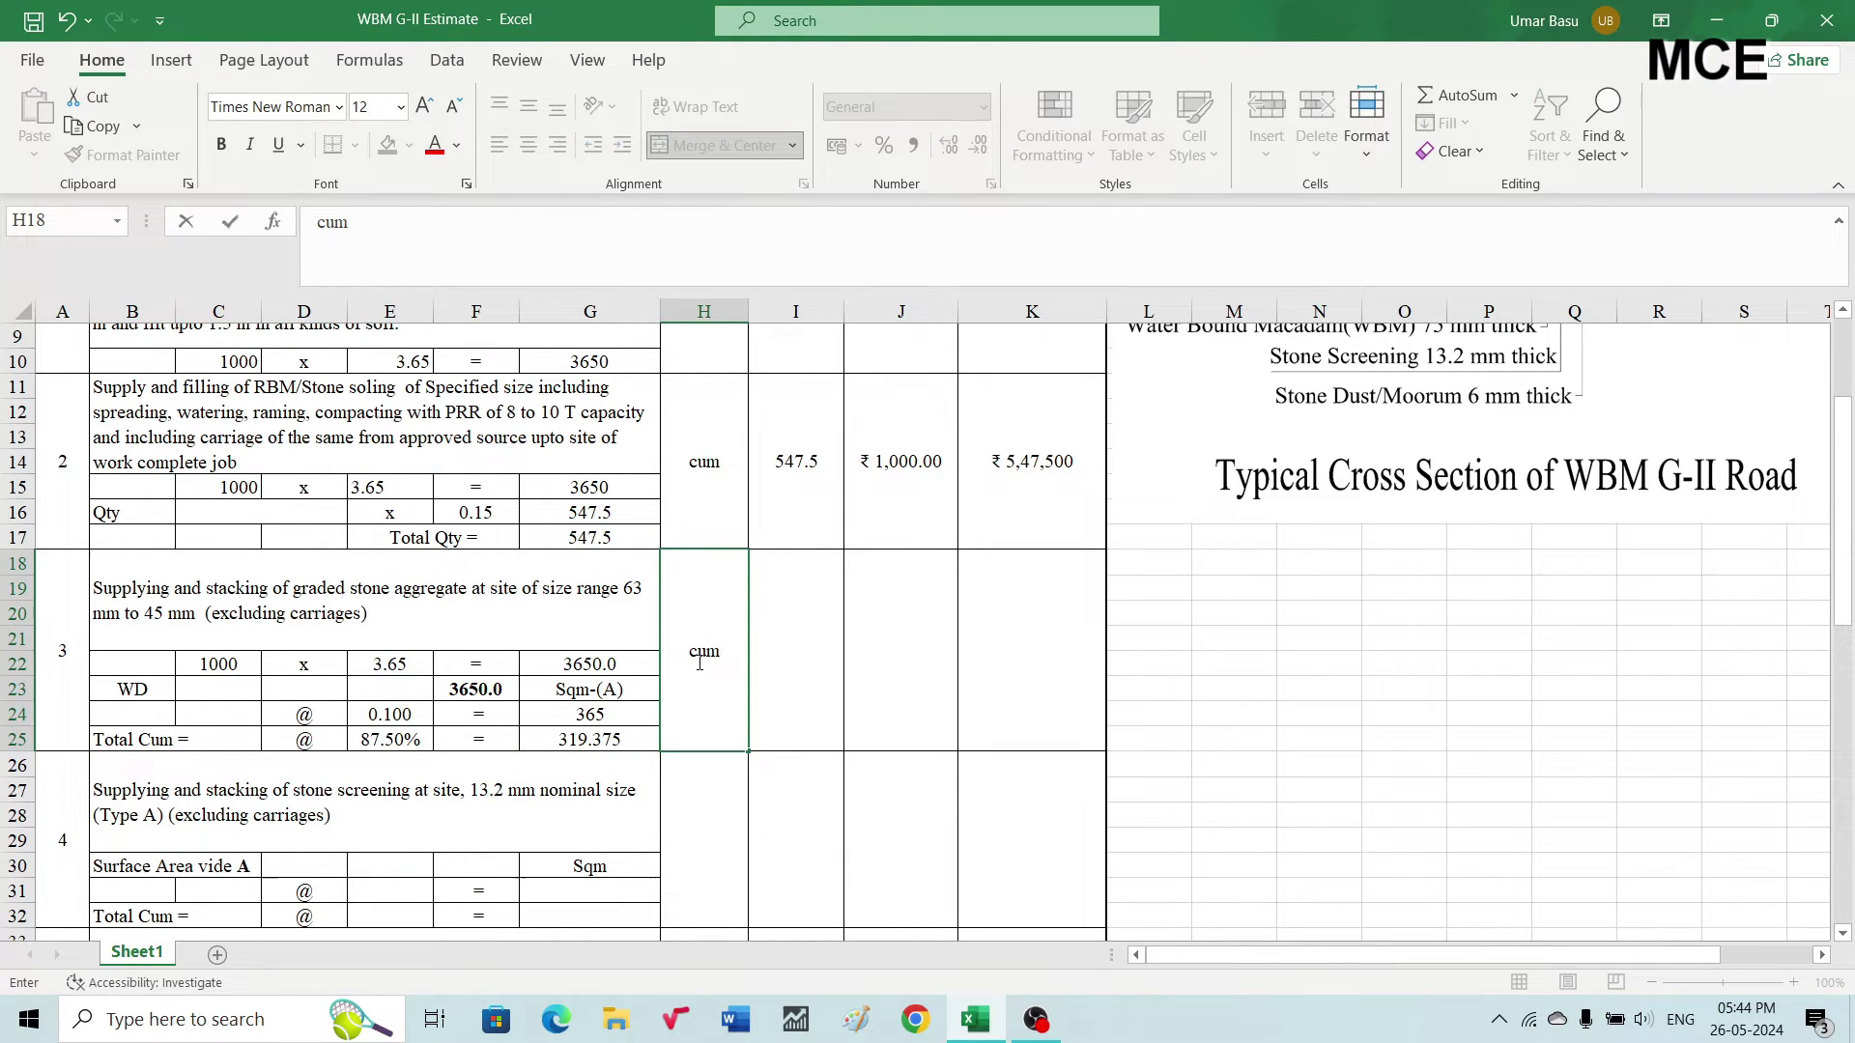
pyautogui.press('Tab')
pyautogui.doubleClick(802, 667)
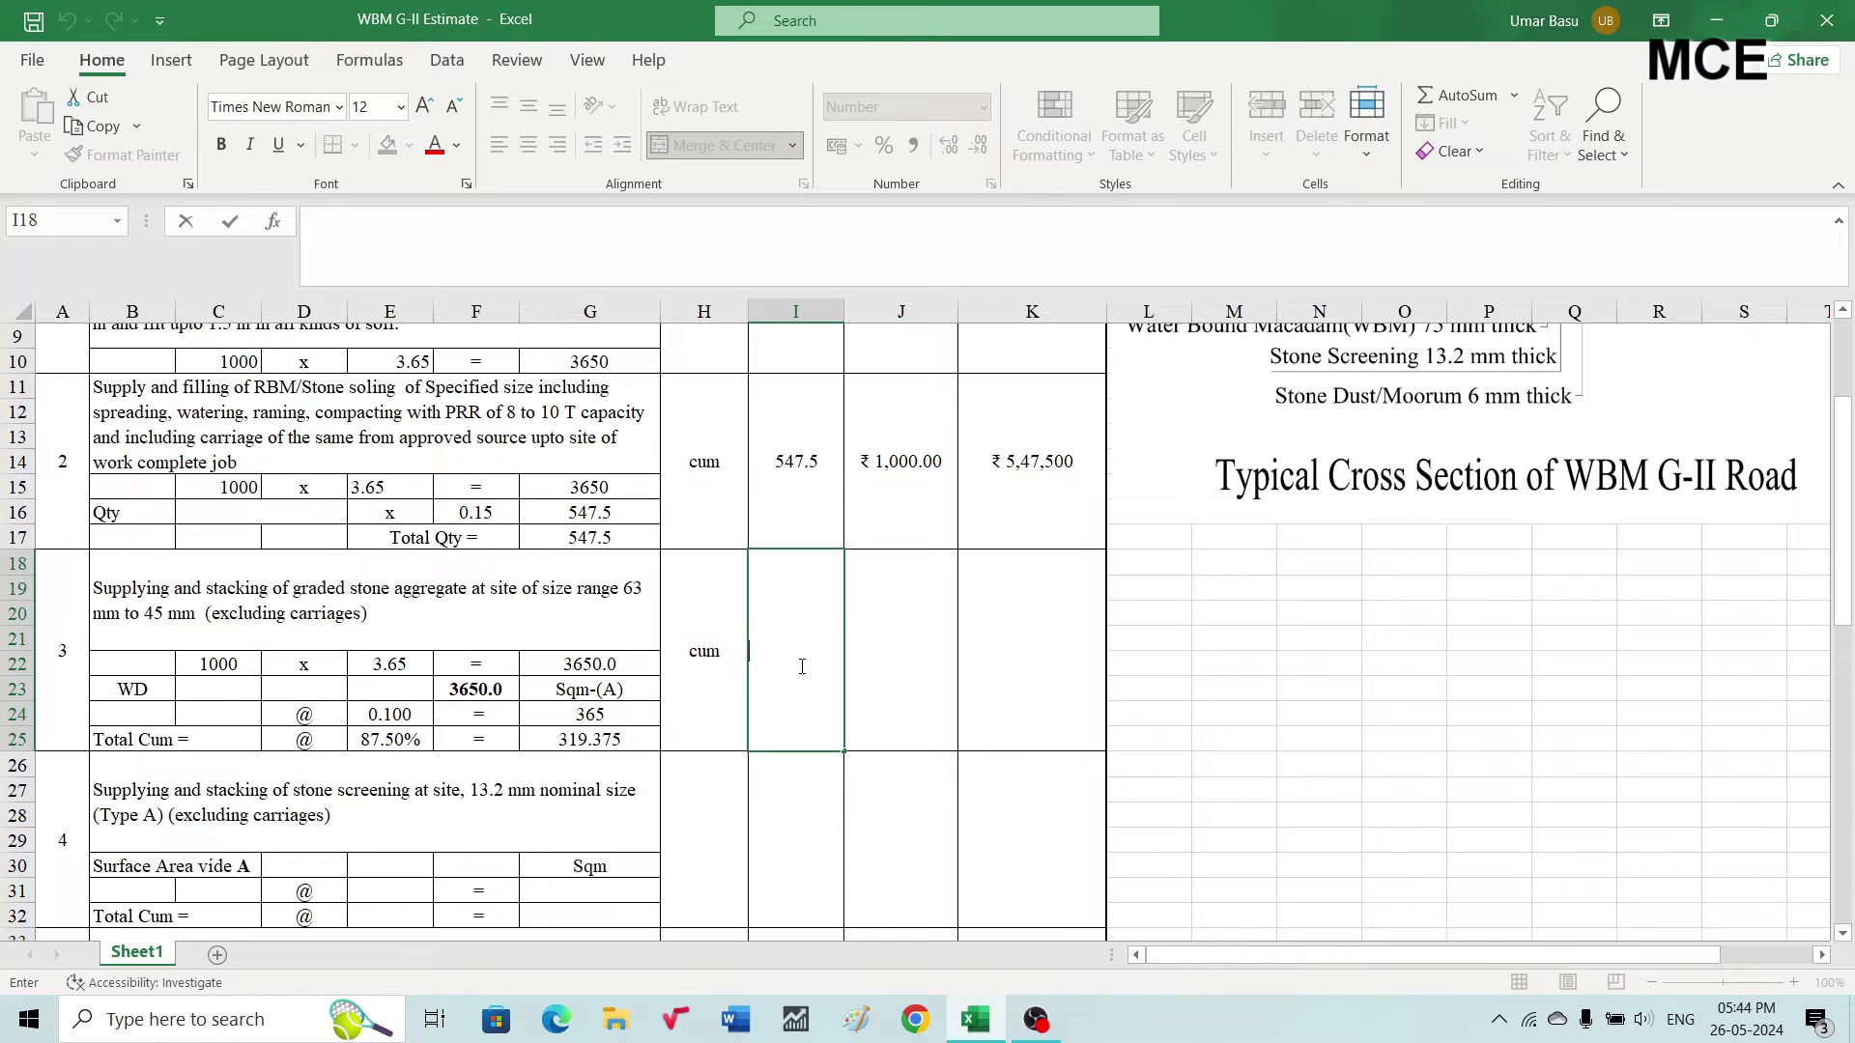
pyautogui.write('=')
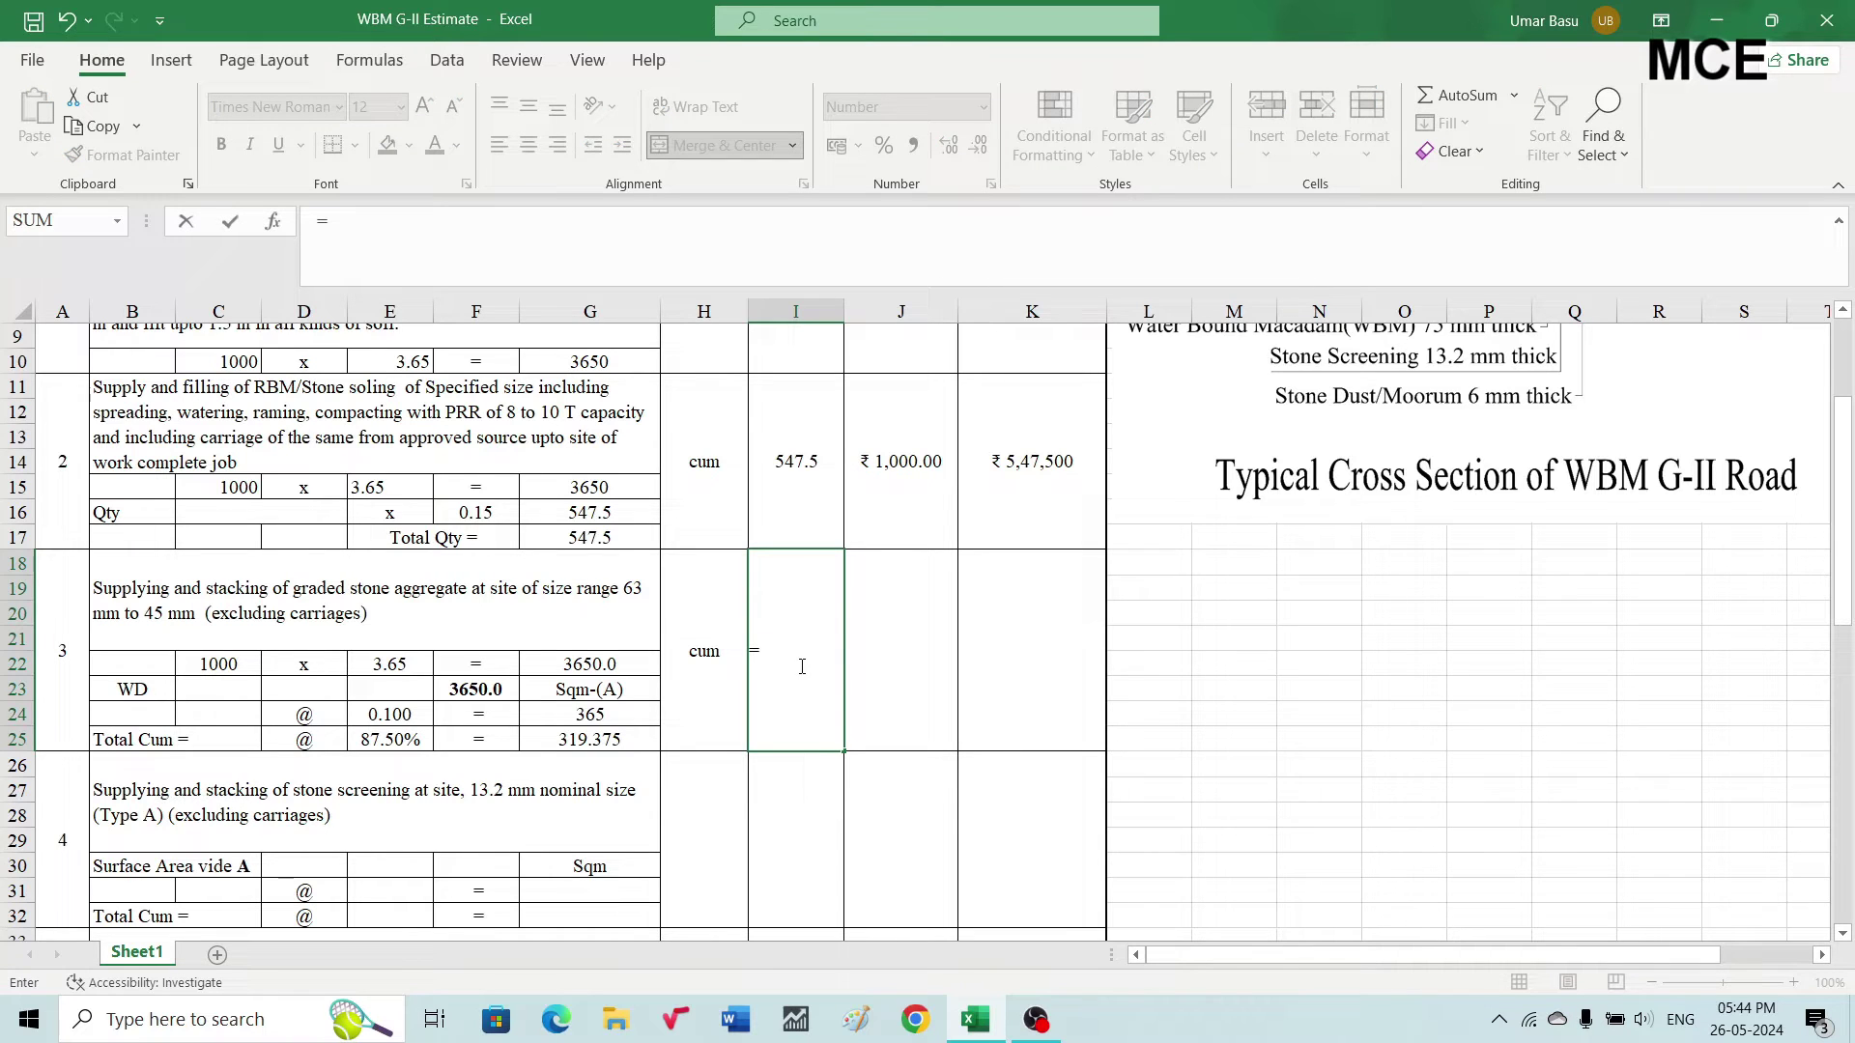
pyautogui.click(588, 740)
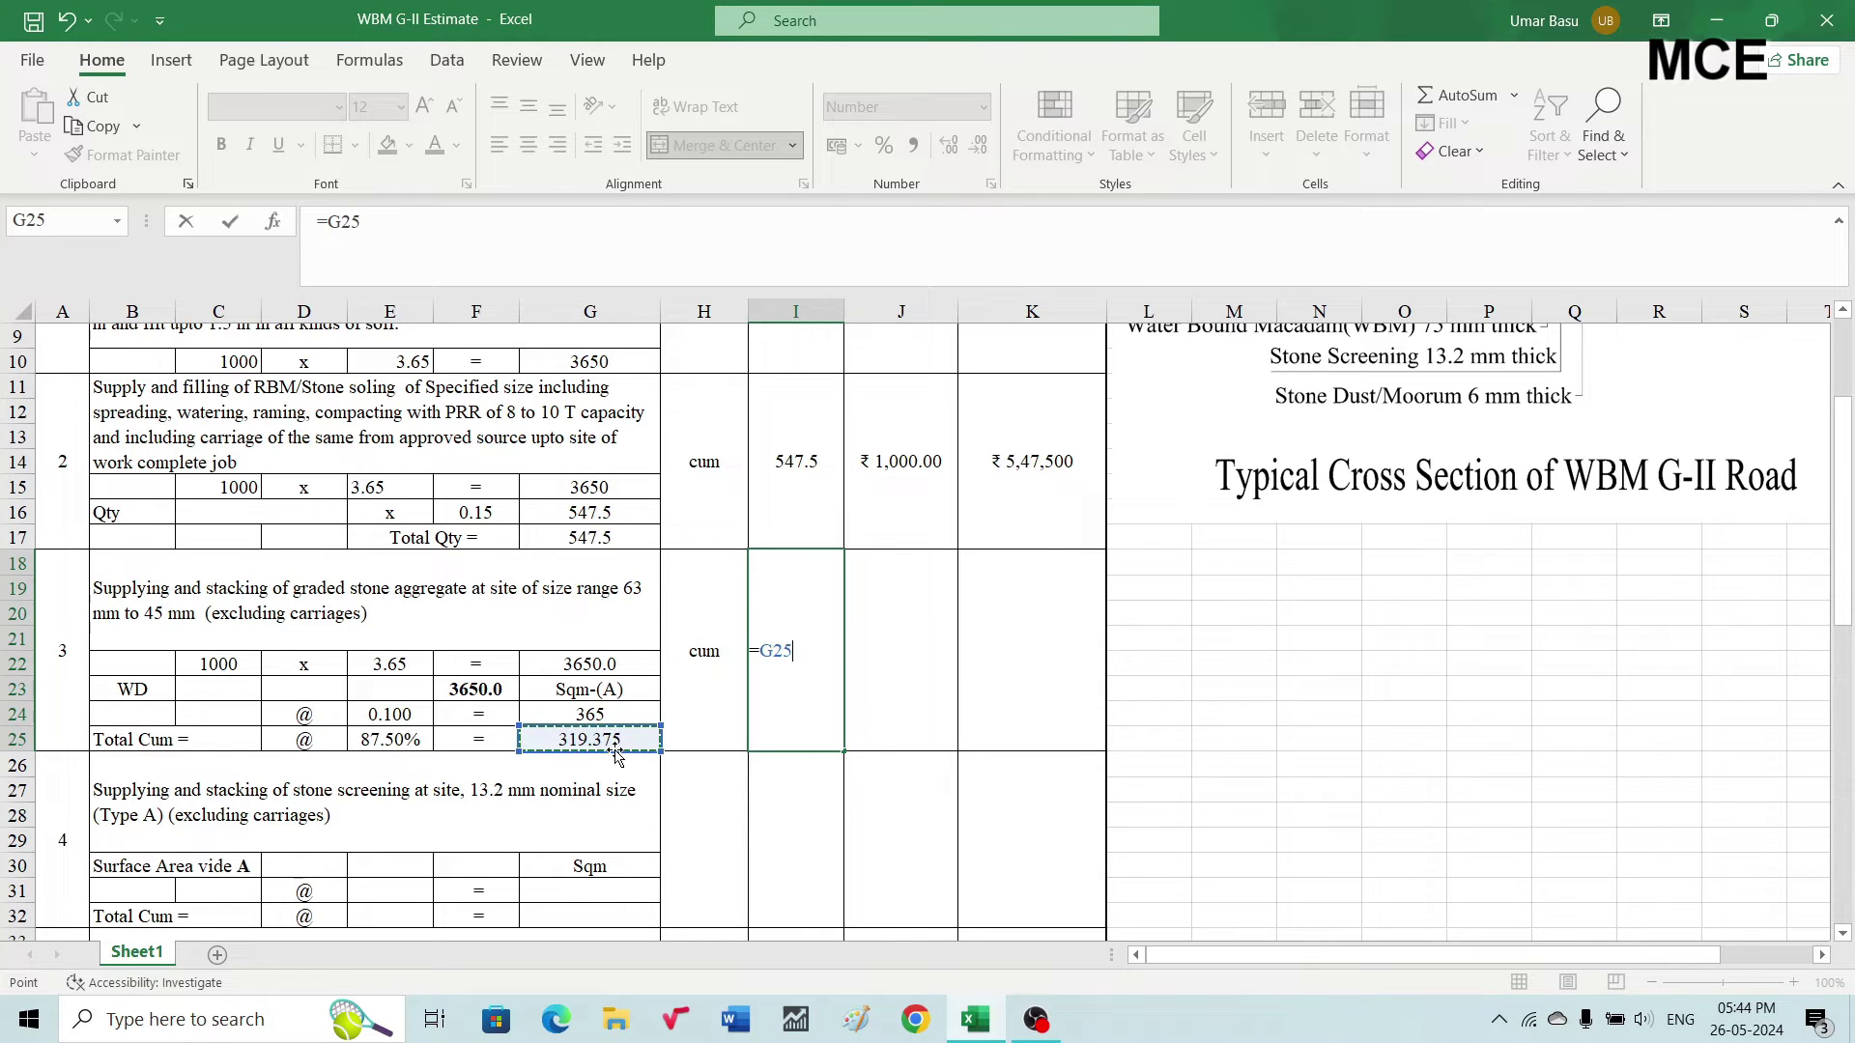
pyautogui.press('Return')
# Give item 3 a rate of 1204.15 and an amount =I18*J18 showing ₹3,84,575
pyautogui.click(898, 642)
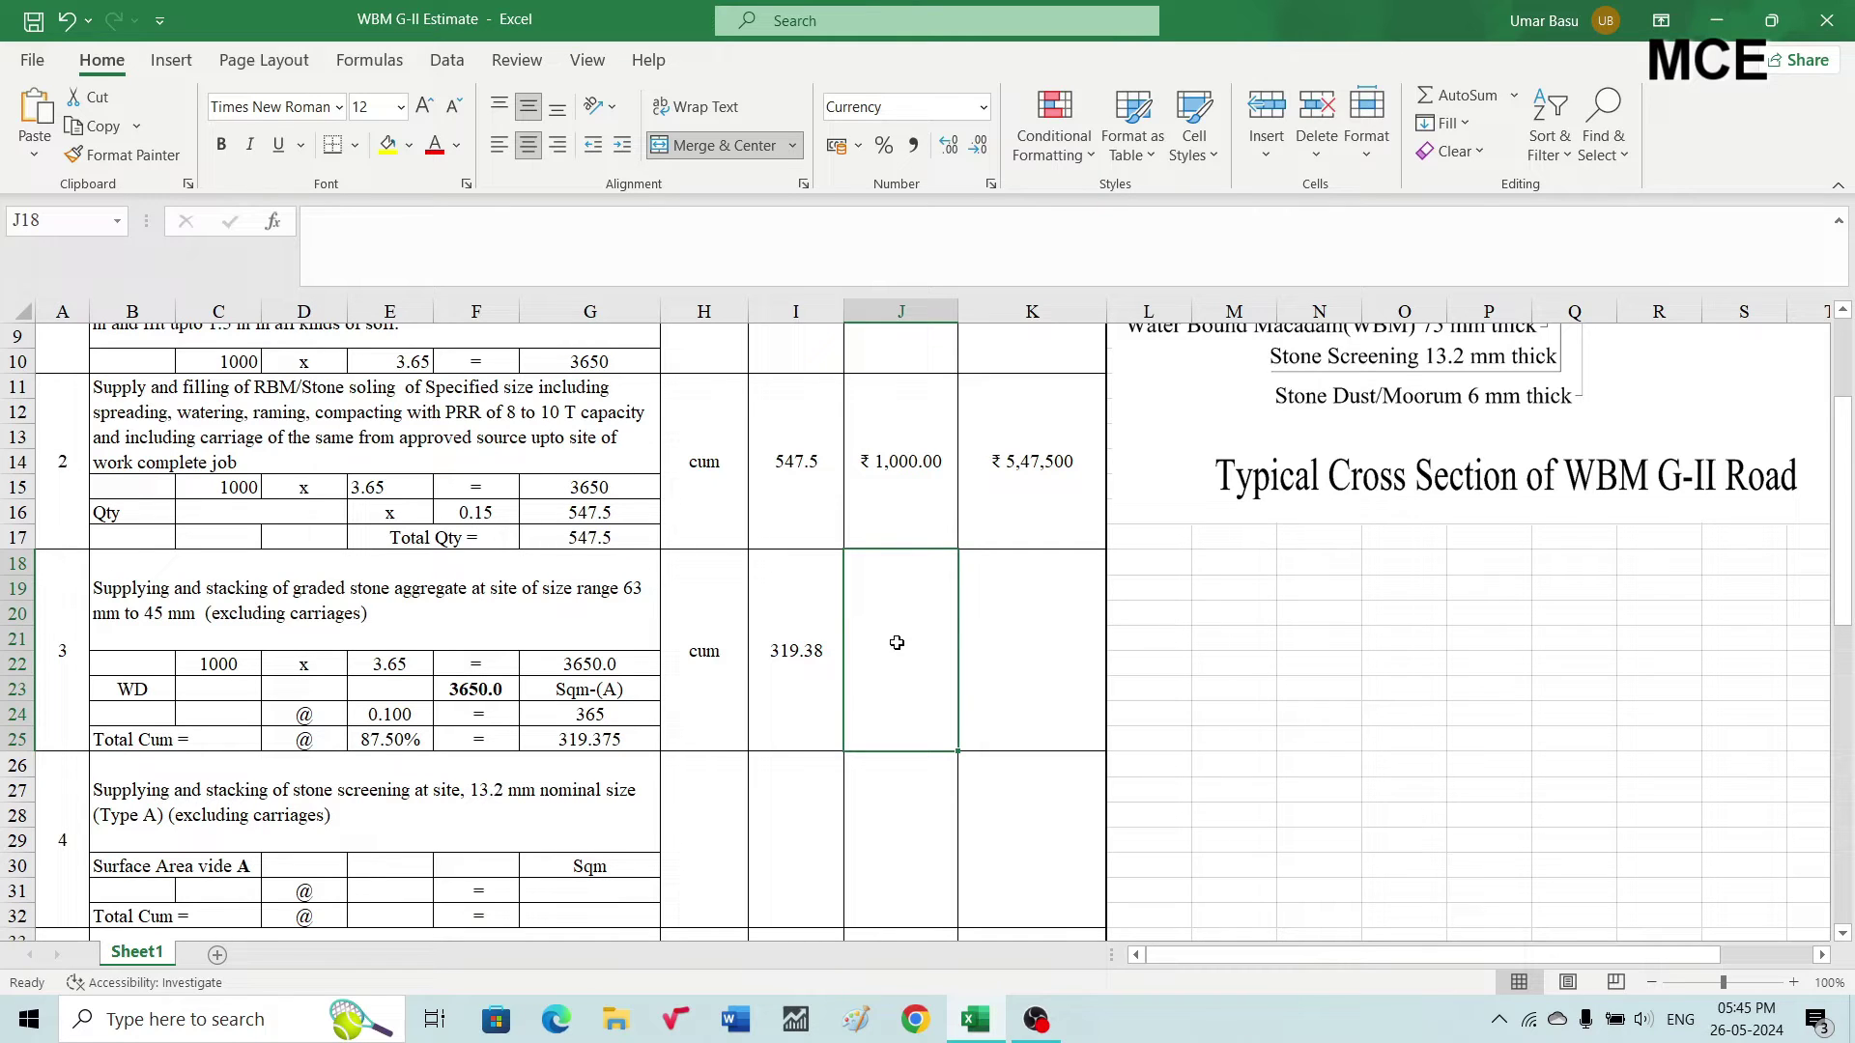
pyautogui.write('1204.15')
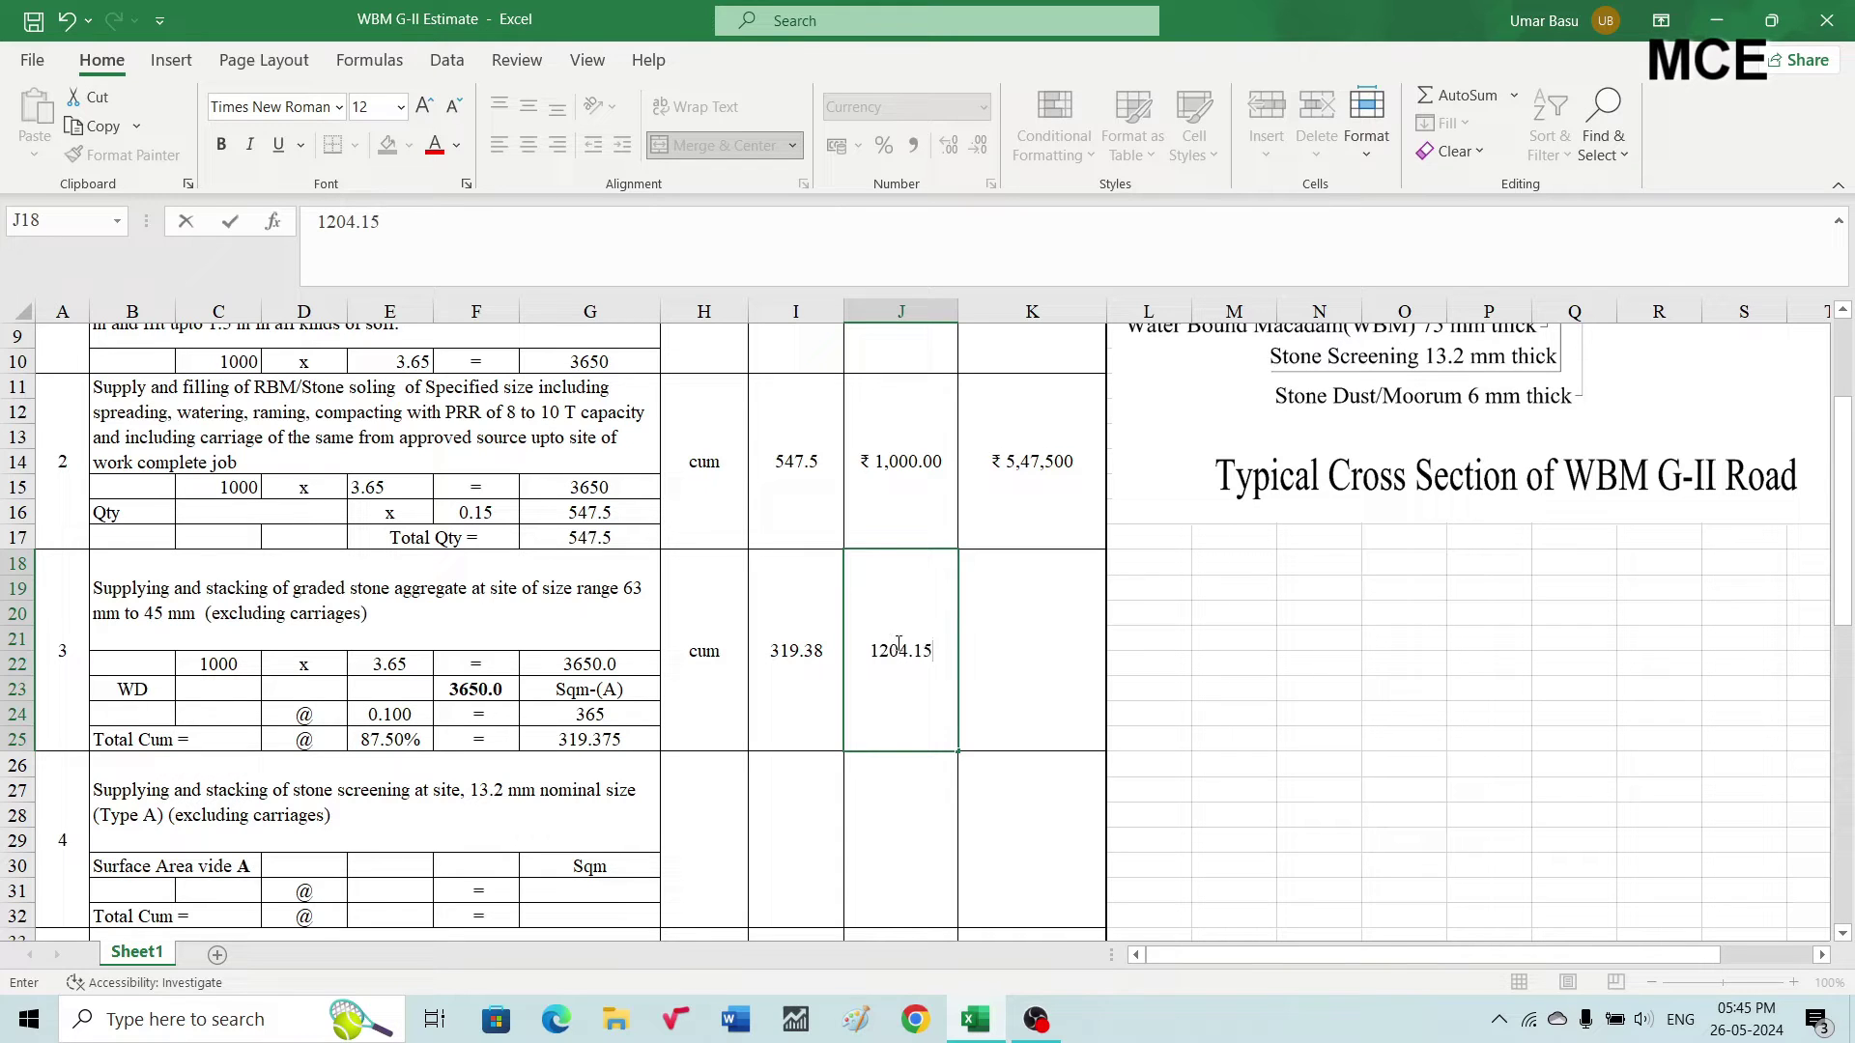
pyautogui.press('Return')
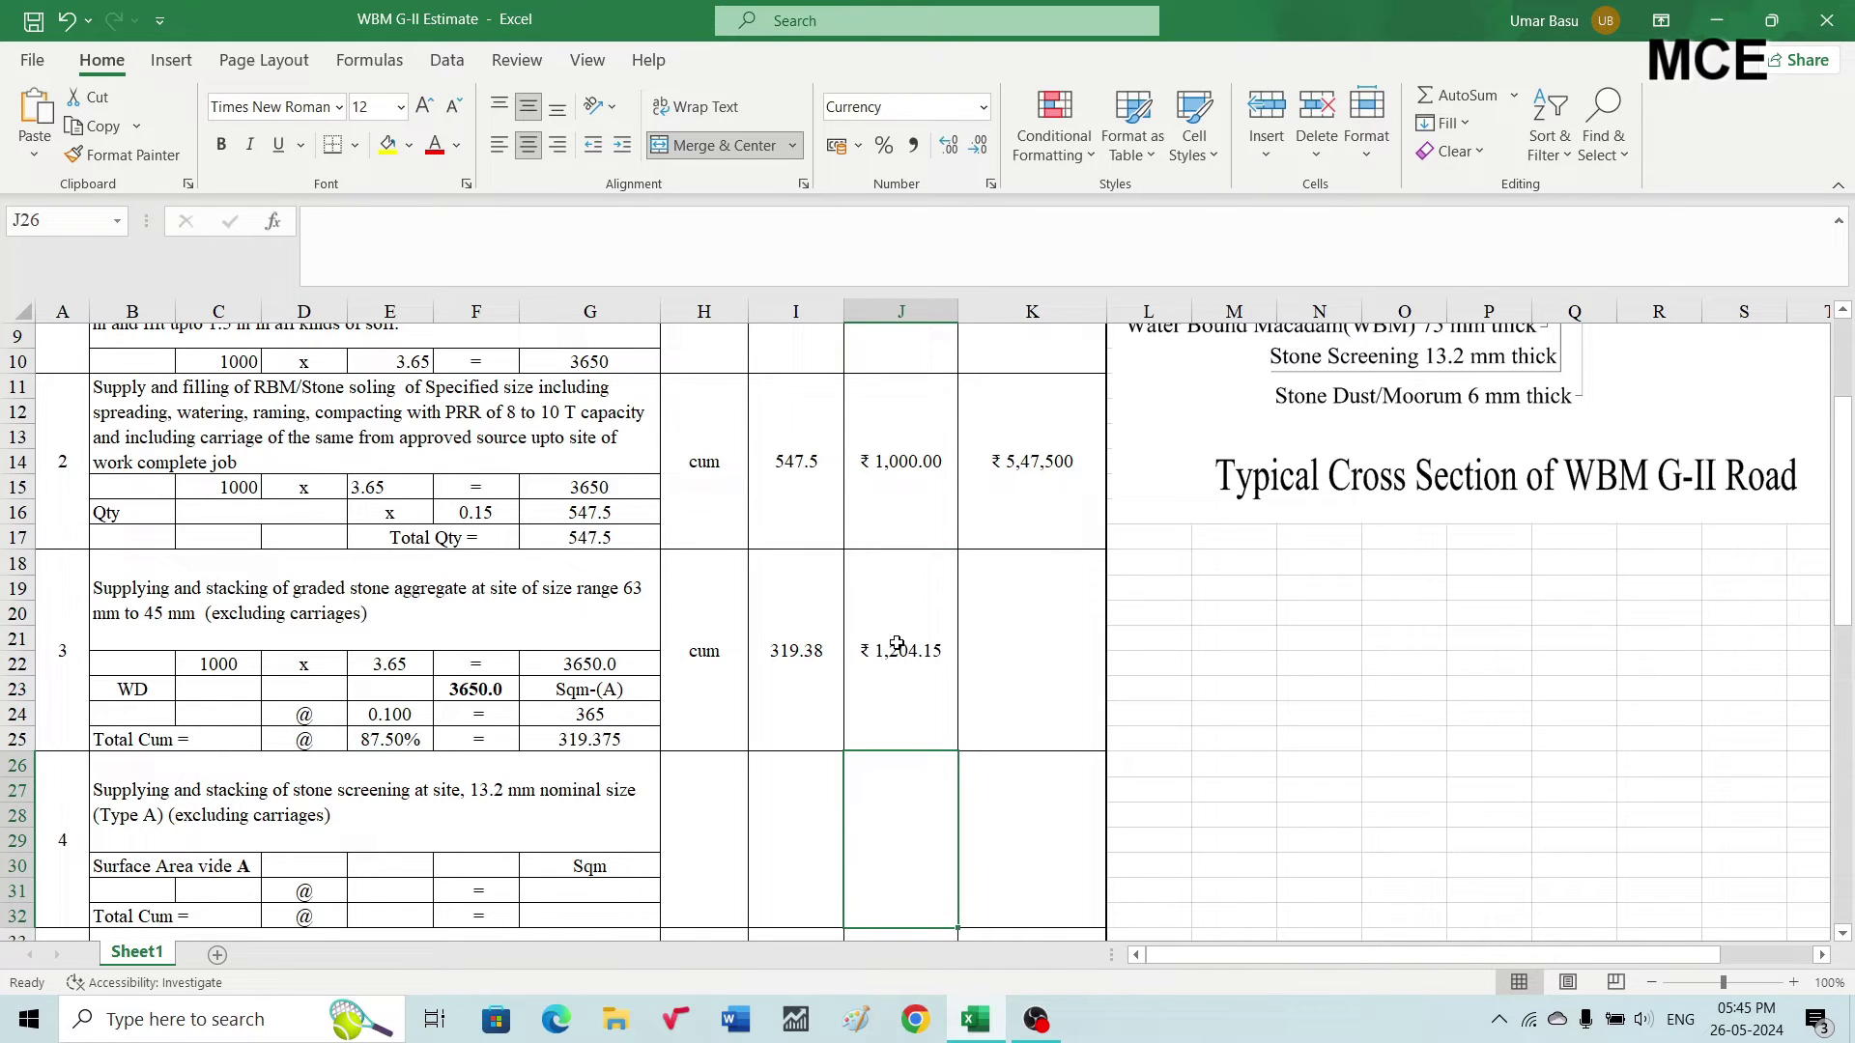
pyautogui.doubleClick(1011, 650)
pyautogui.write('=')
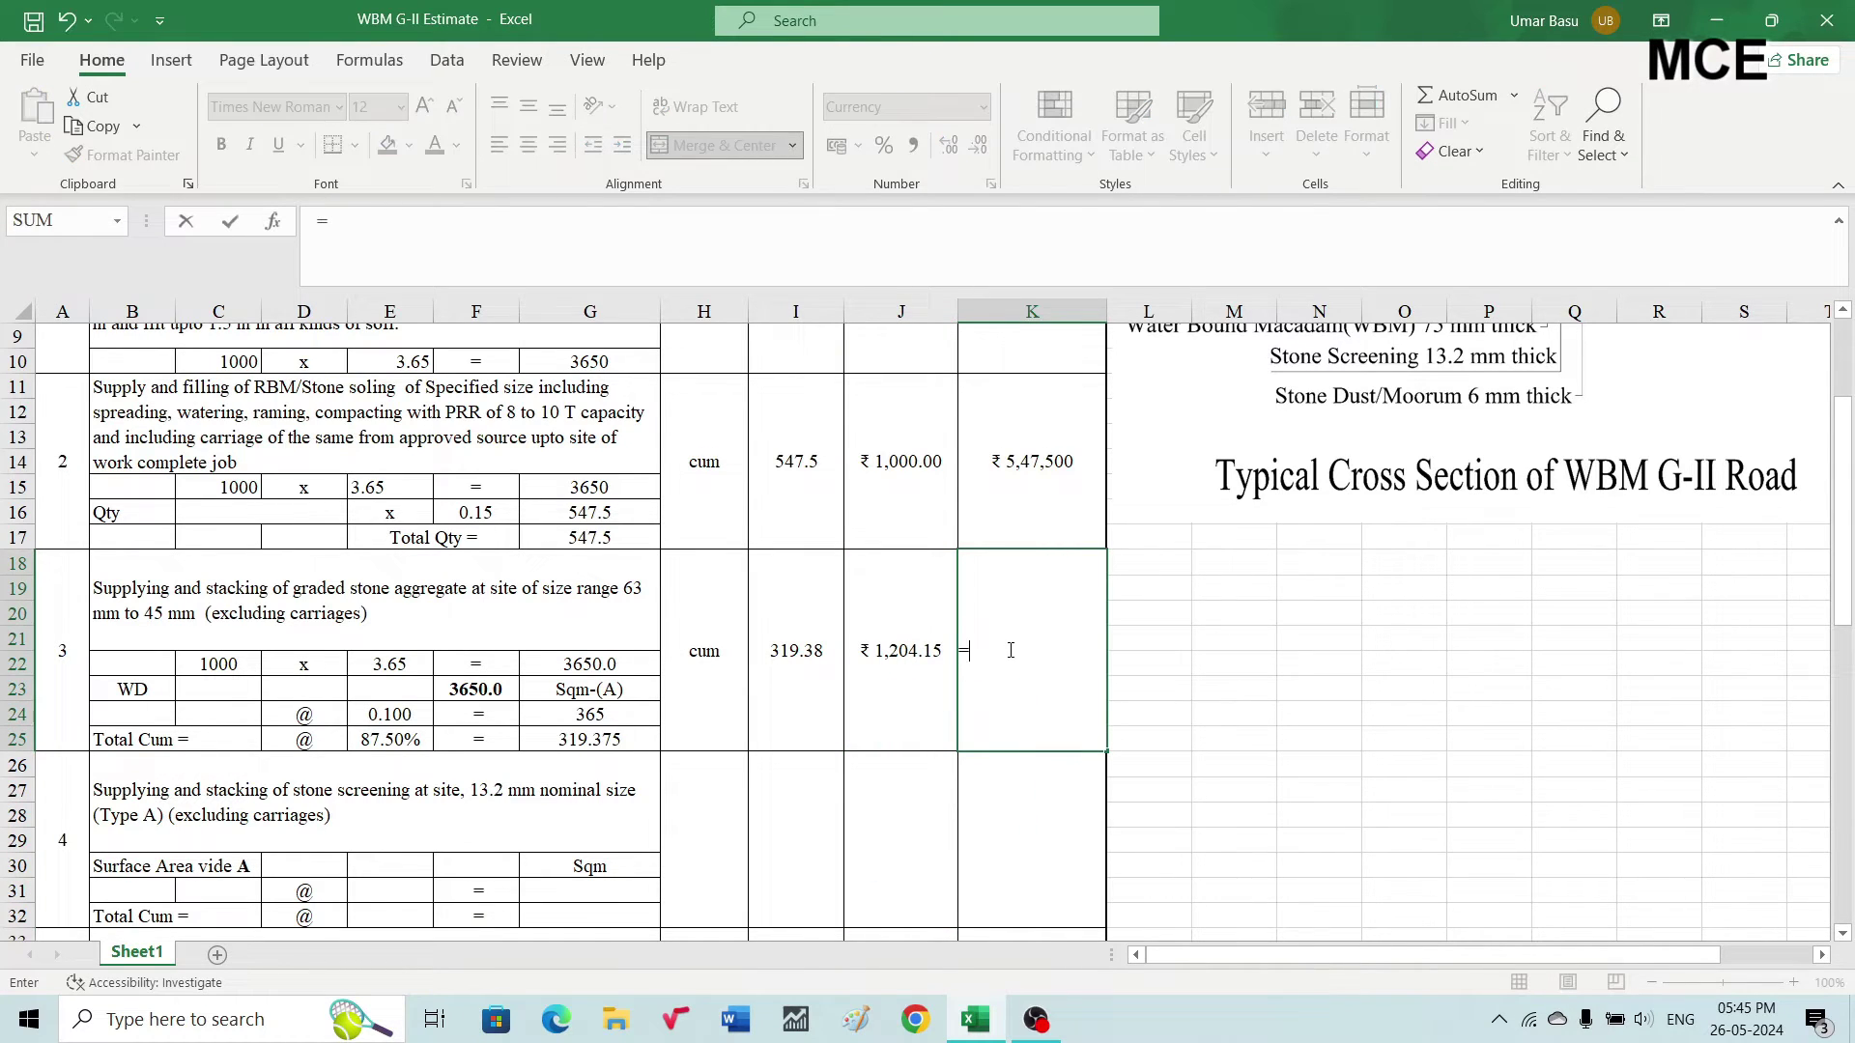
pyautogui.click(793, 644)
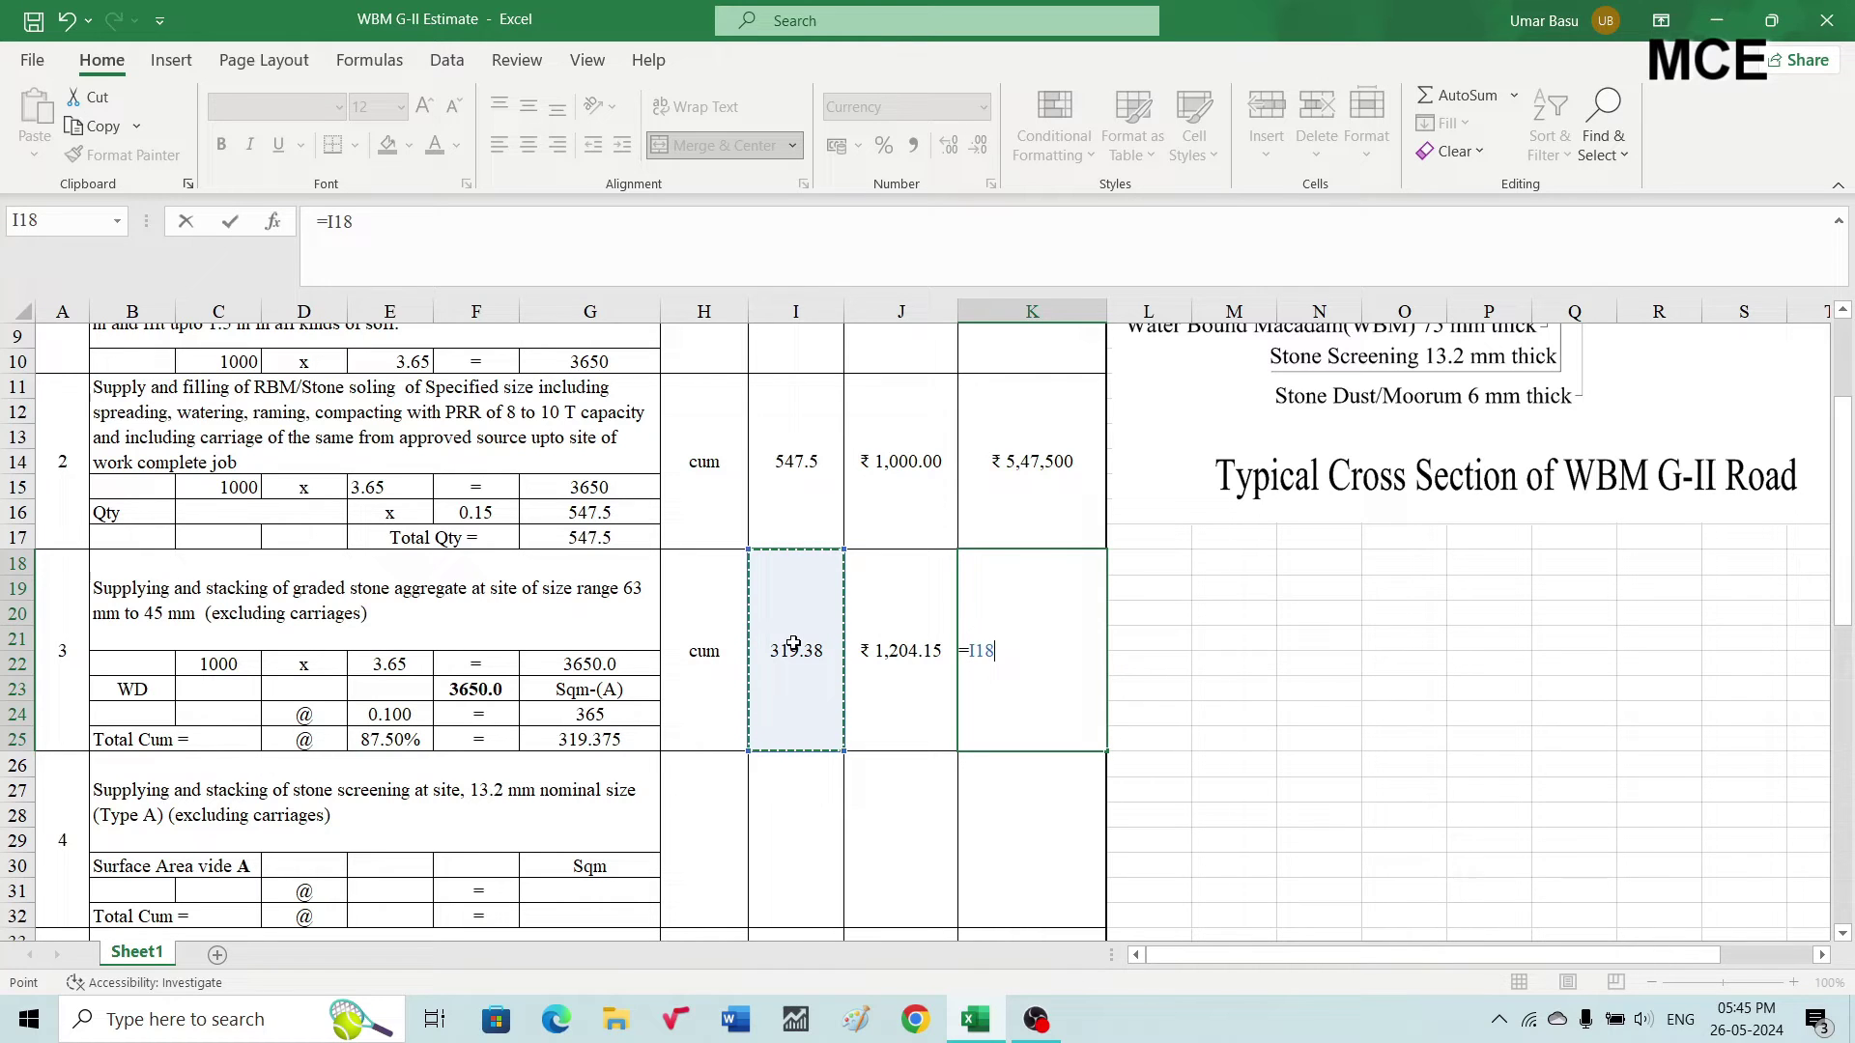
pyautogui.write('*')
pyautogui.click(905, 666)
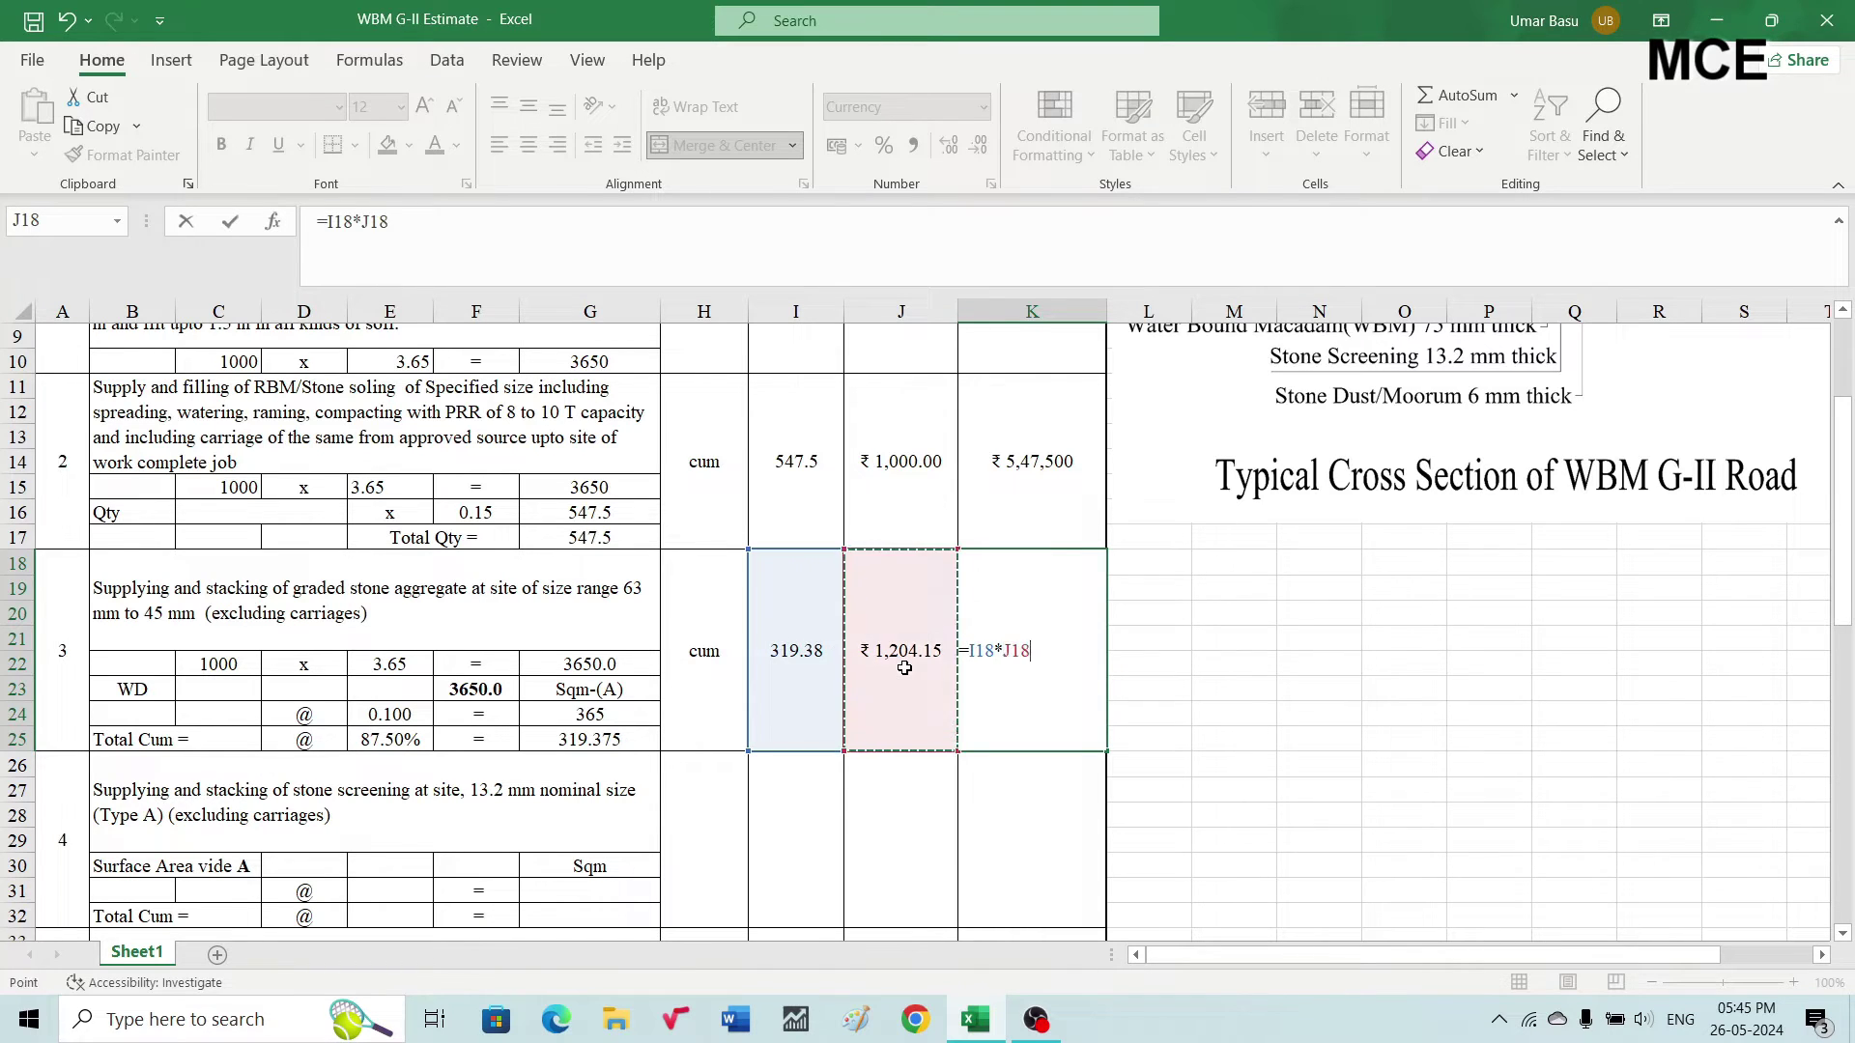
pyautogui.press('Return')
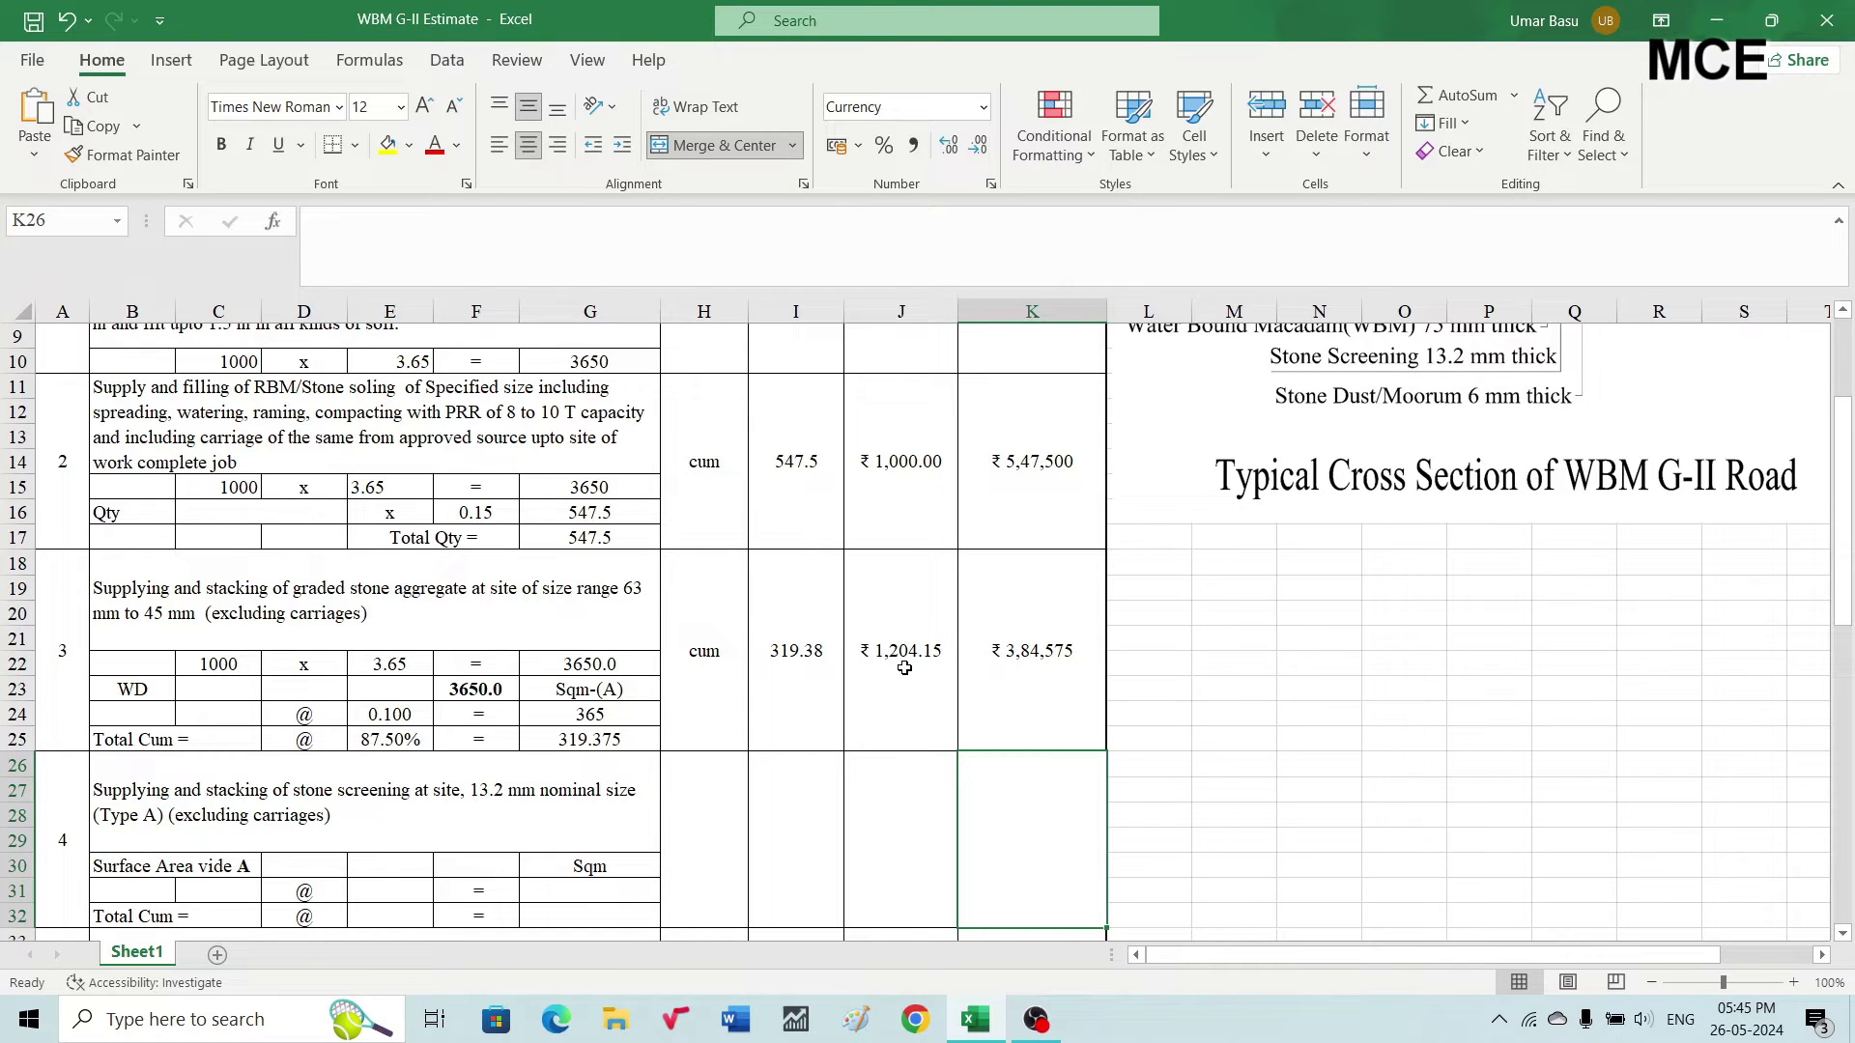
pyautogui.scroll(-1, 780, 673)
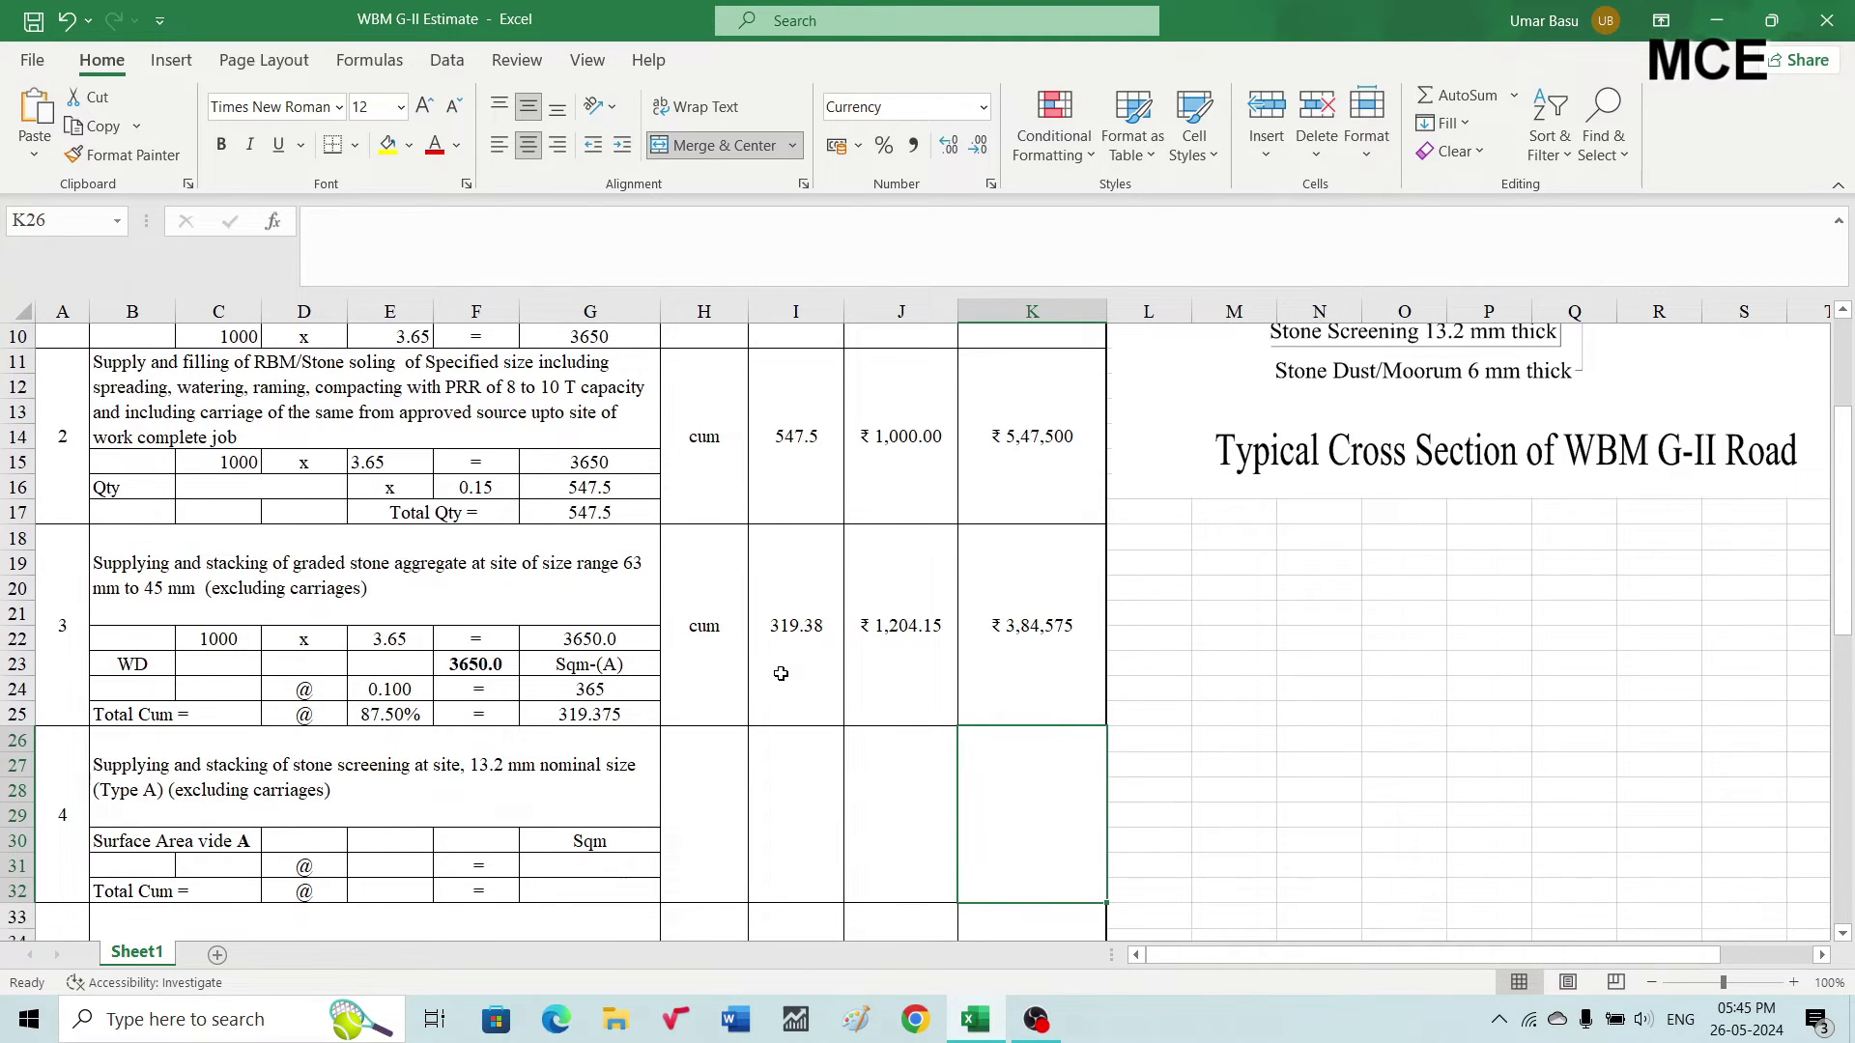
pyautogui.scroll(1, 780, 673)
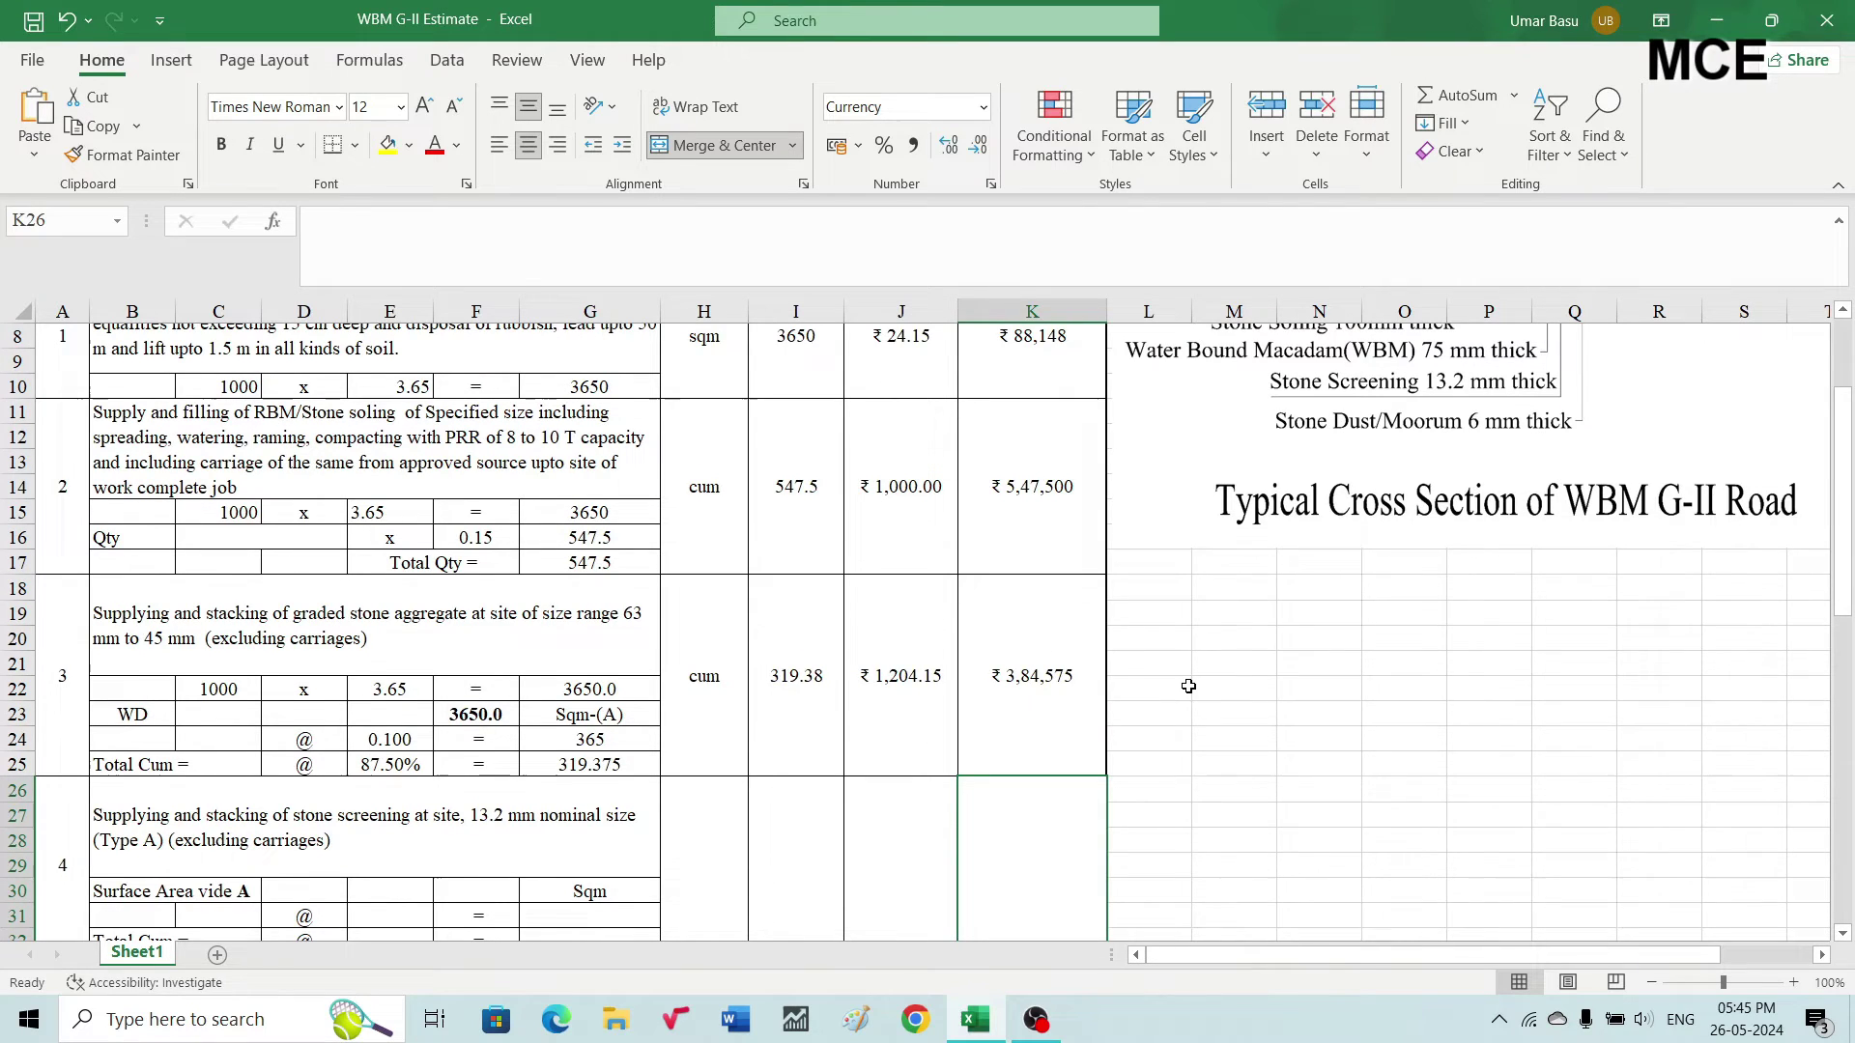
pyautogui.scroll(3, 1188, 687)
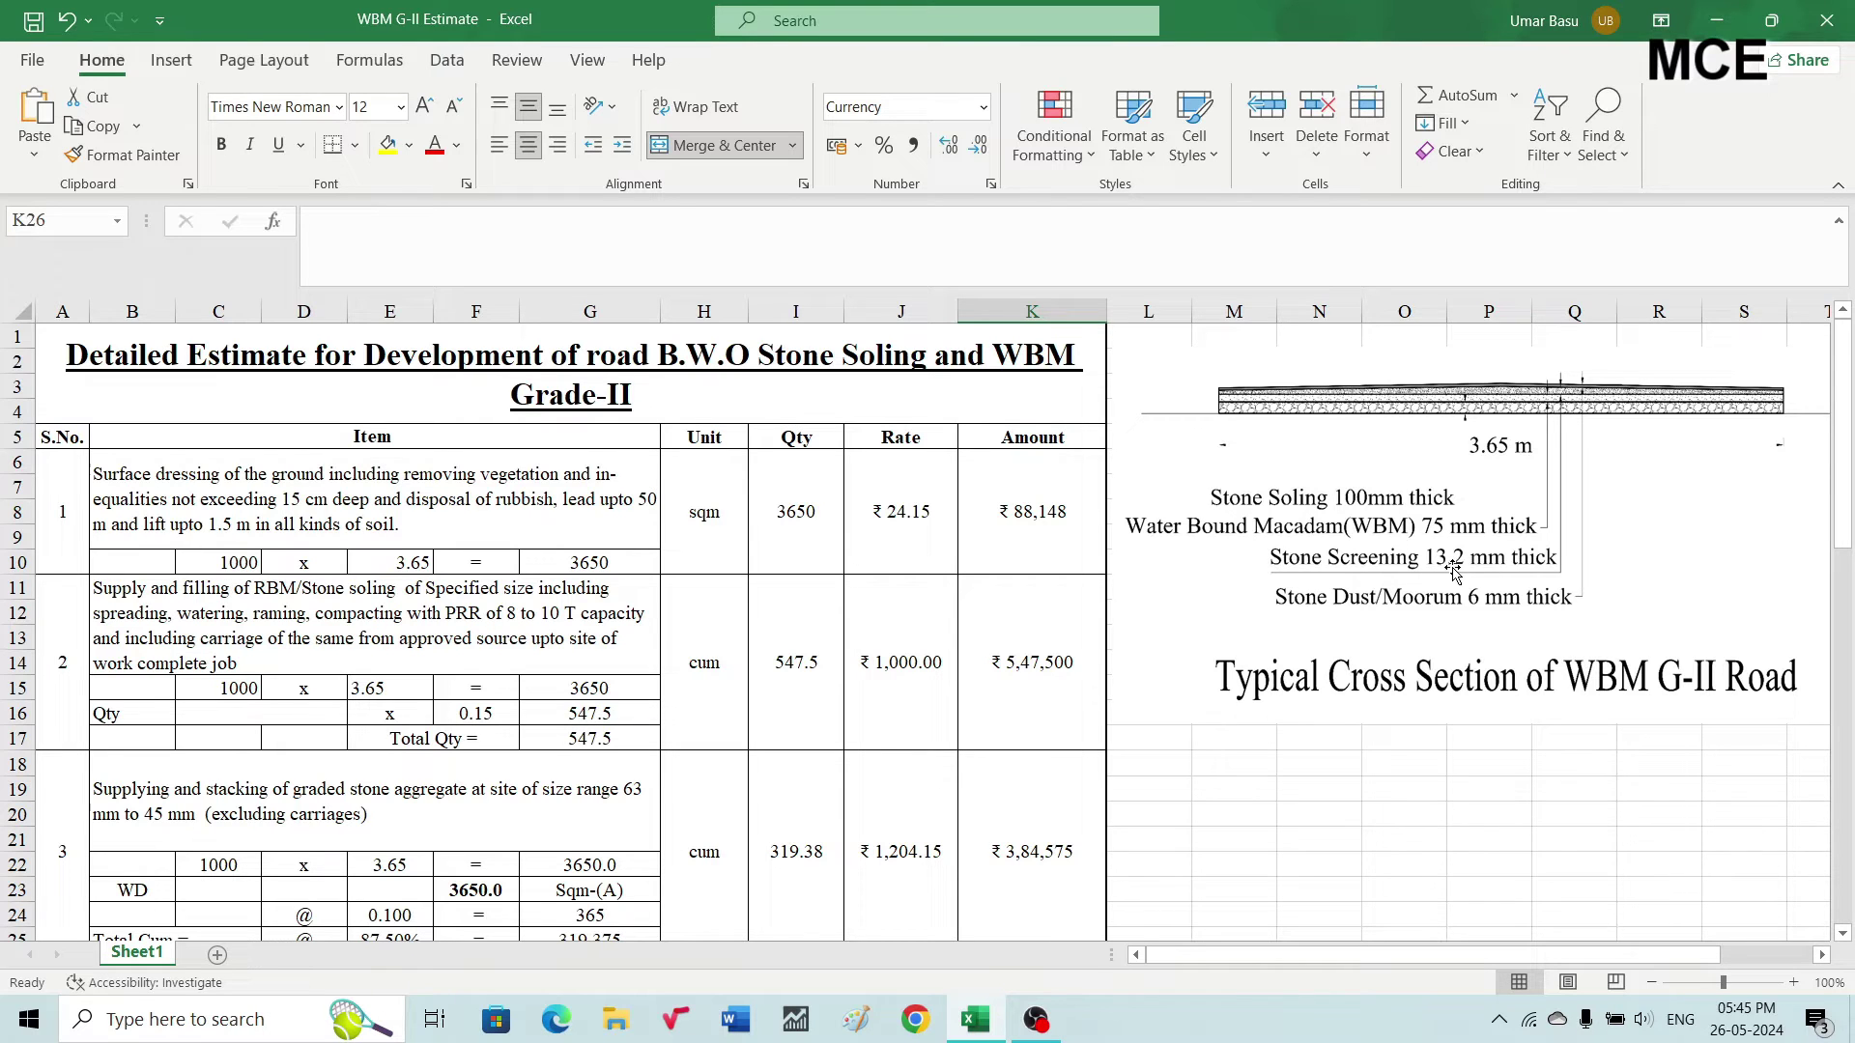
pyautogui.scroll(-3, 1466, 572)
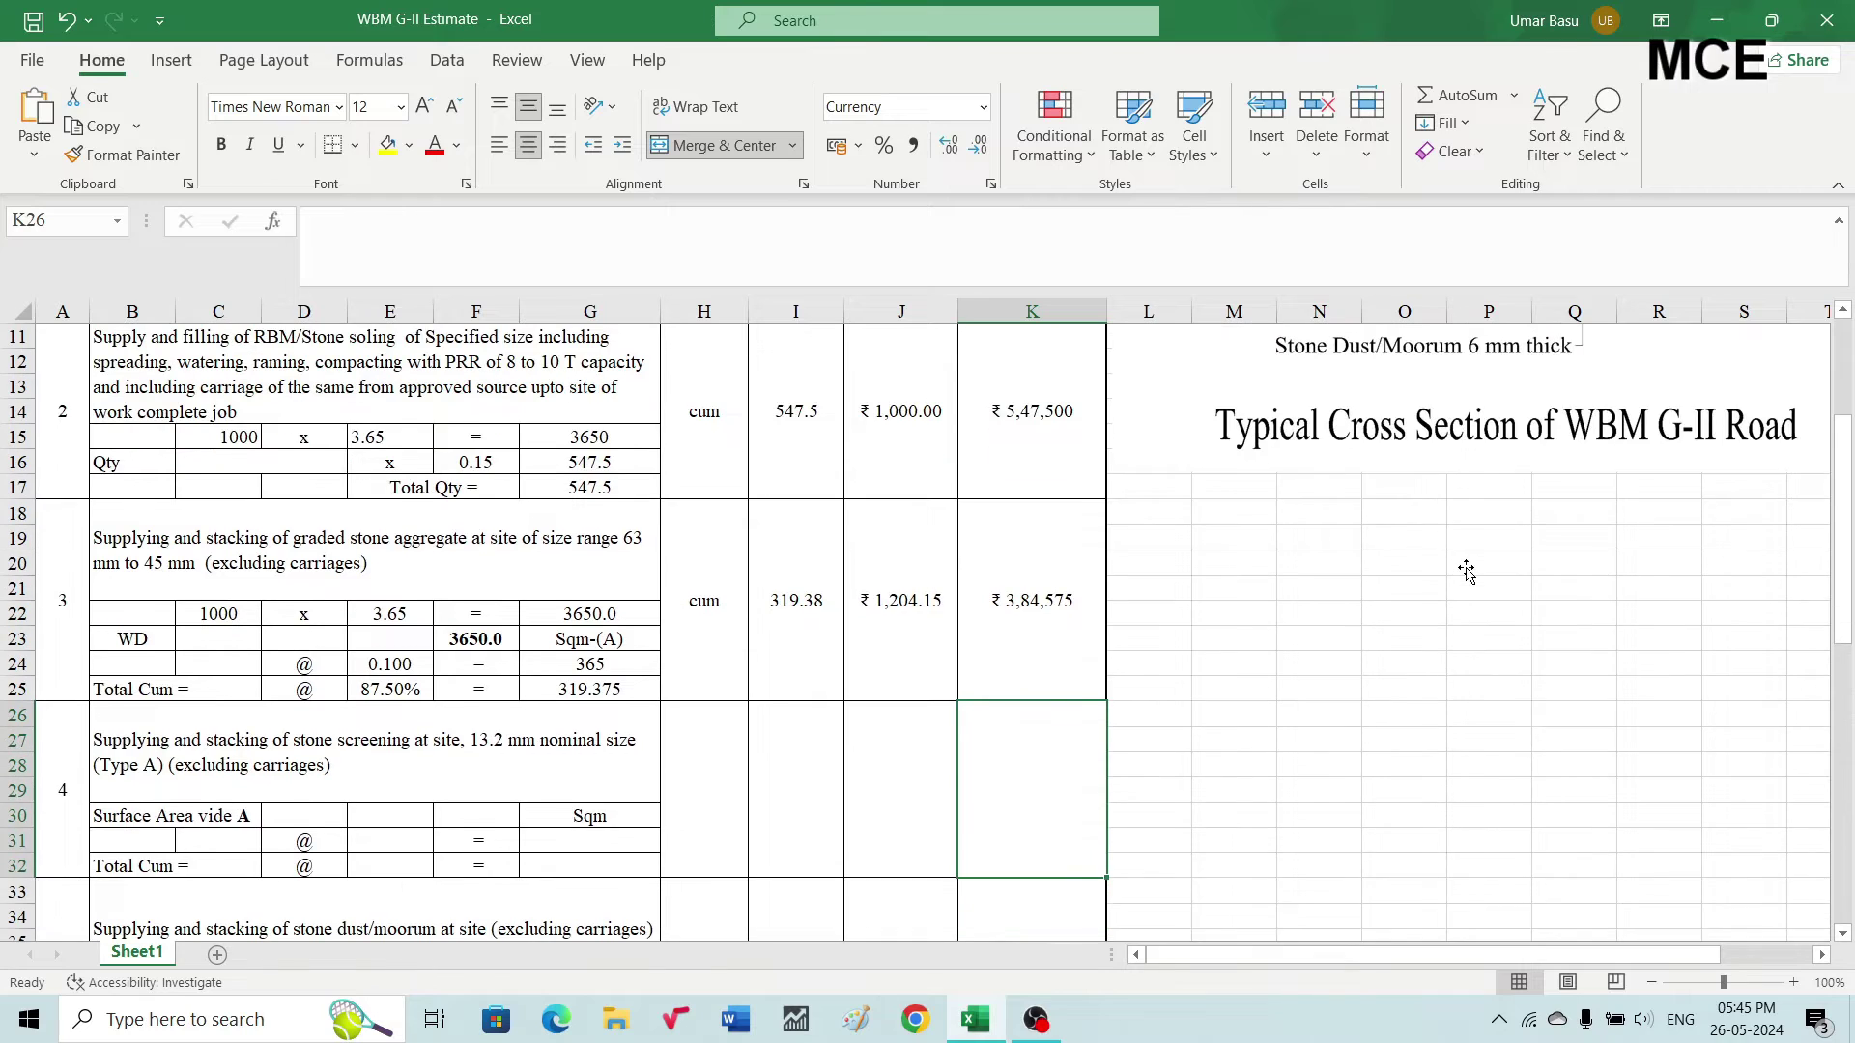
pyautogui.scroll(-1, 1063, 599)
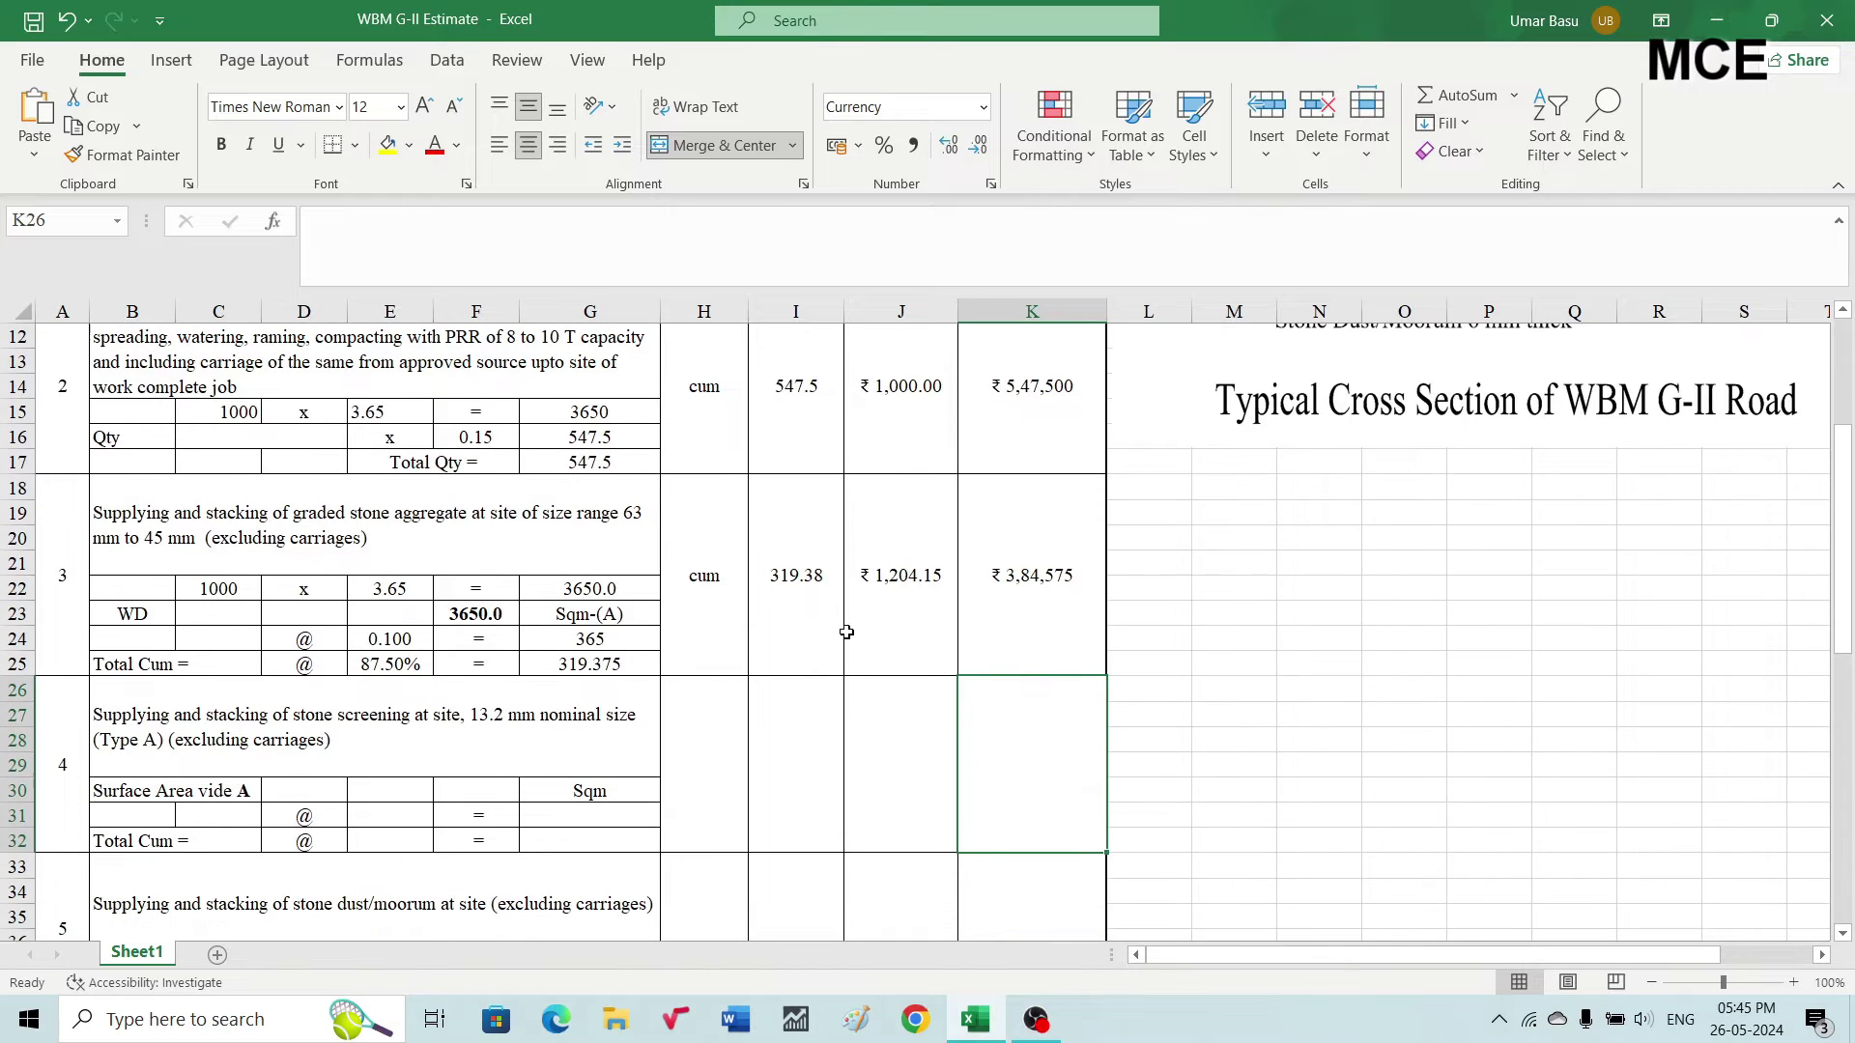
pyautogui.click(217, 742)
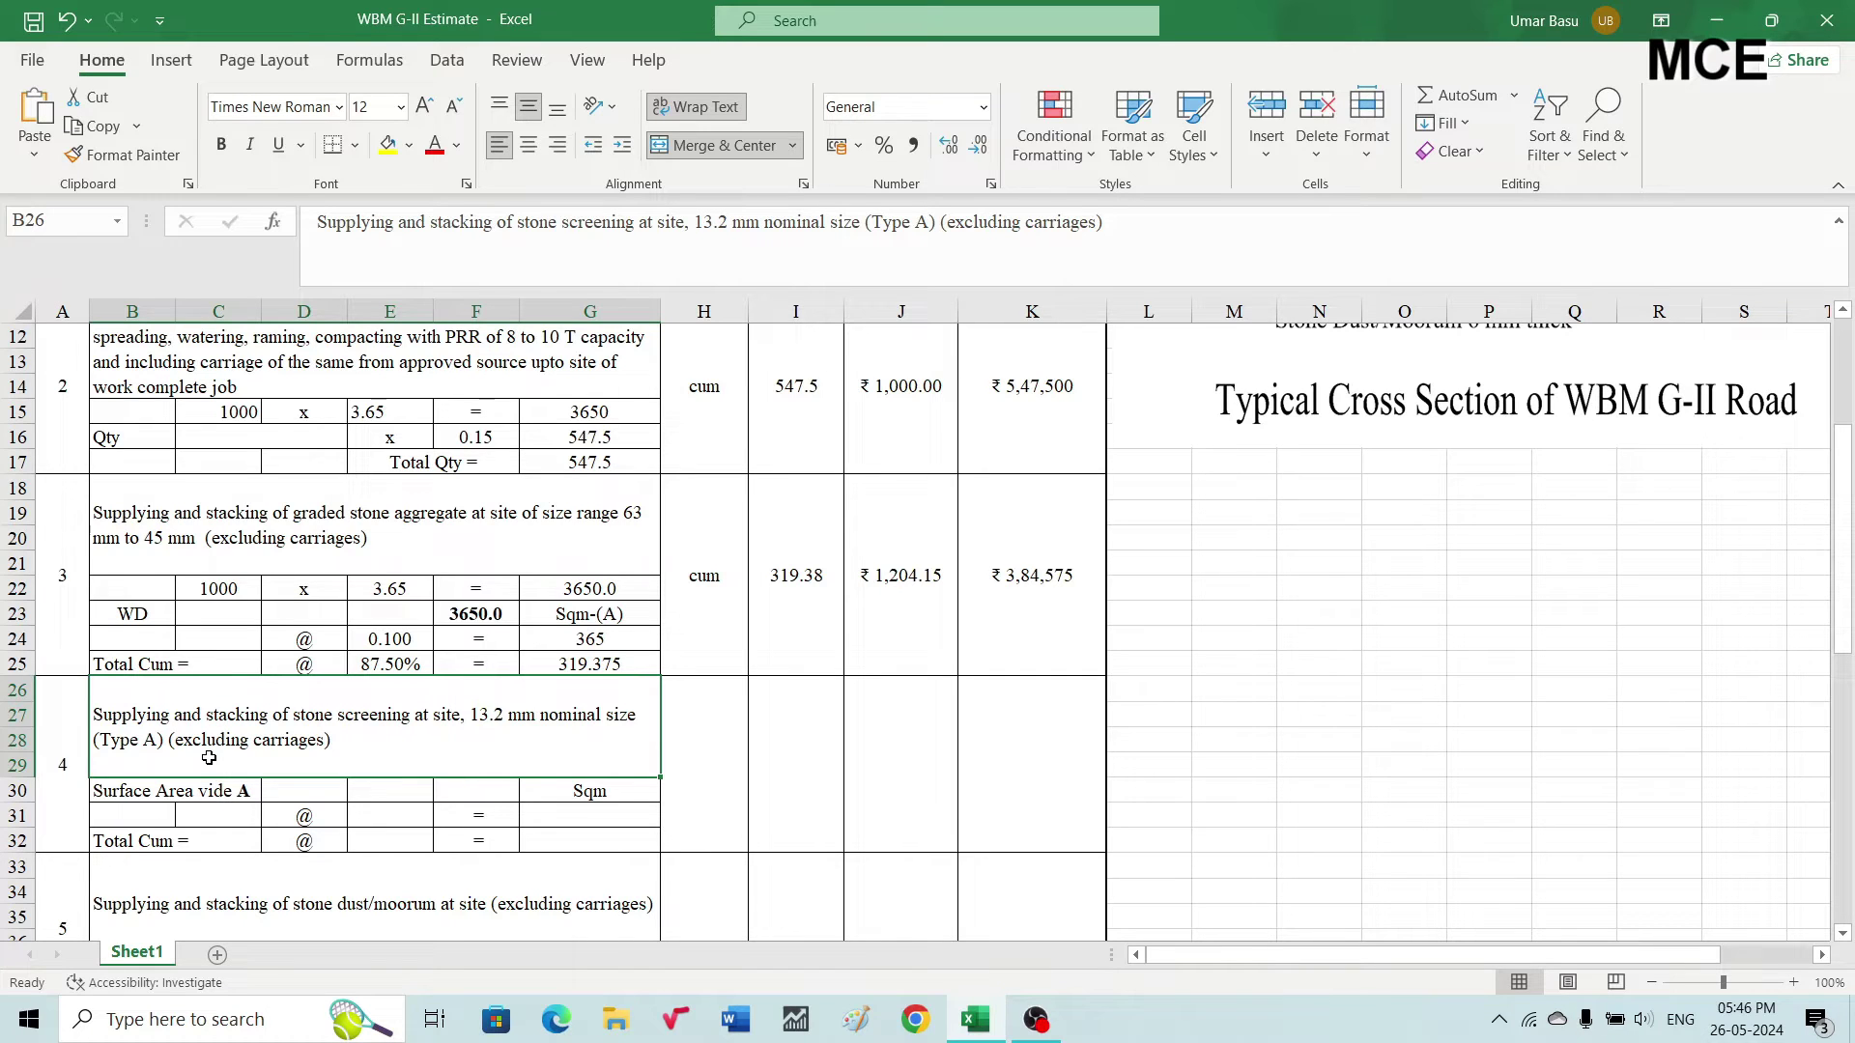
# Link item 4's surface area in F30 to F23, showing 3650.0
pyautogui.click(314, 792)
pyautogui.write('1')
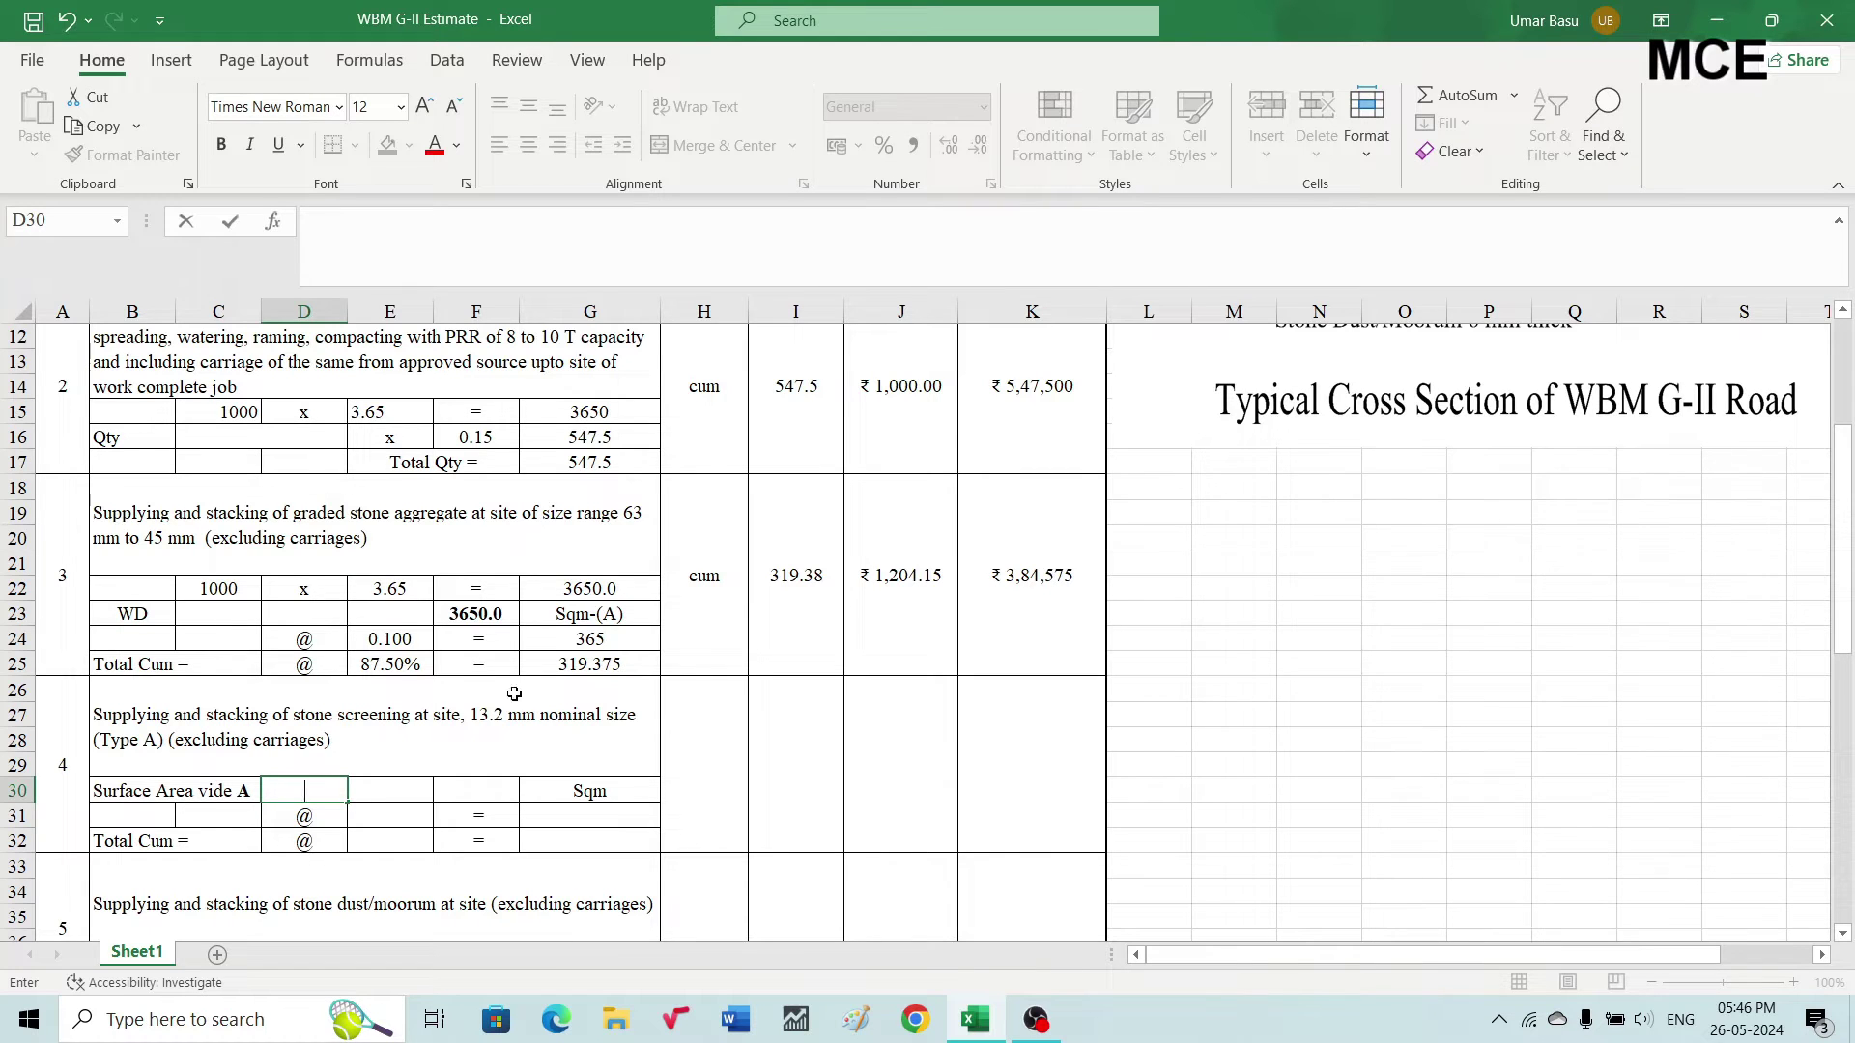
pyautogui.click(465, 793)
pyautogui.write('=')
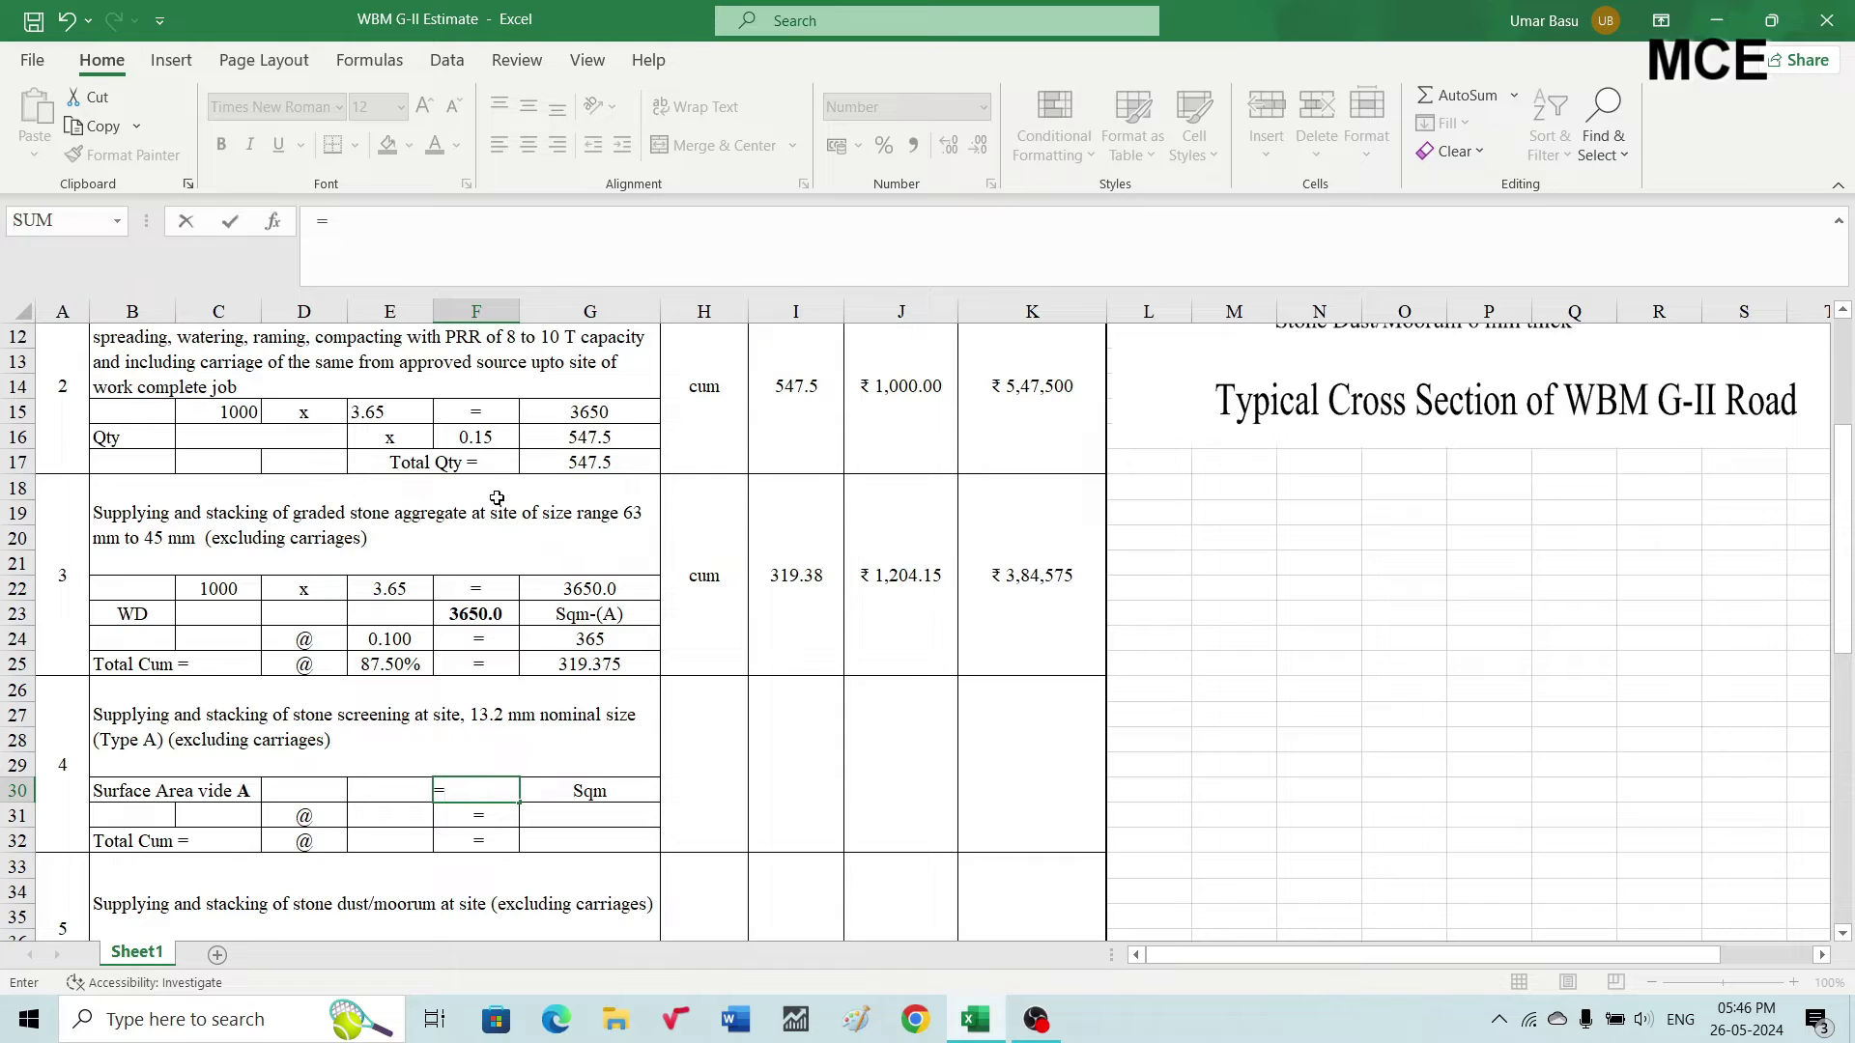
pyautogui.click(486, 623)
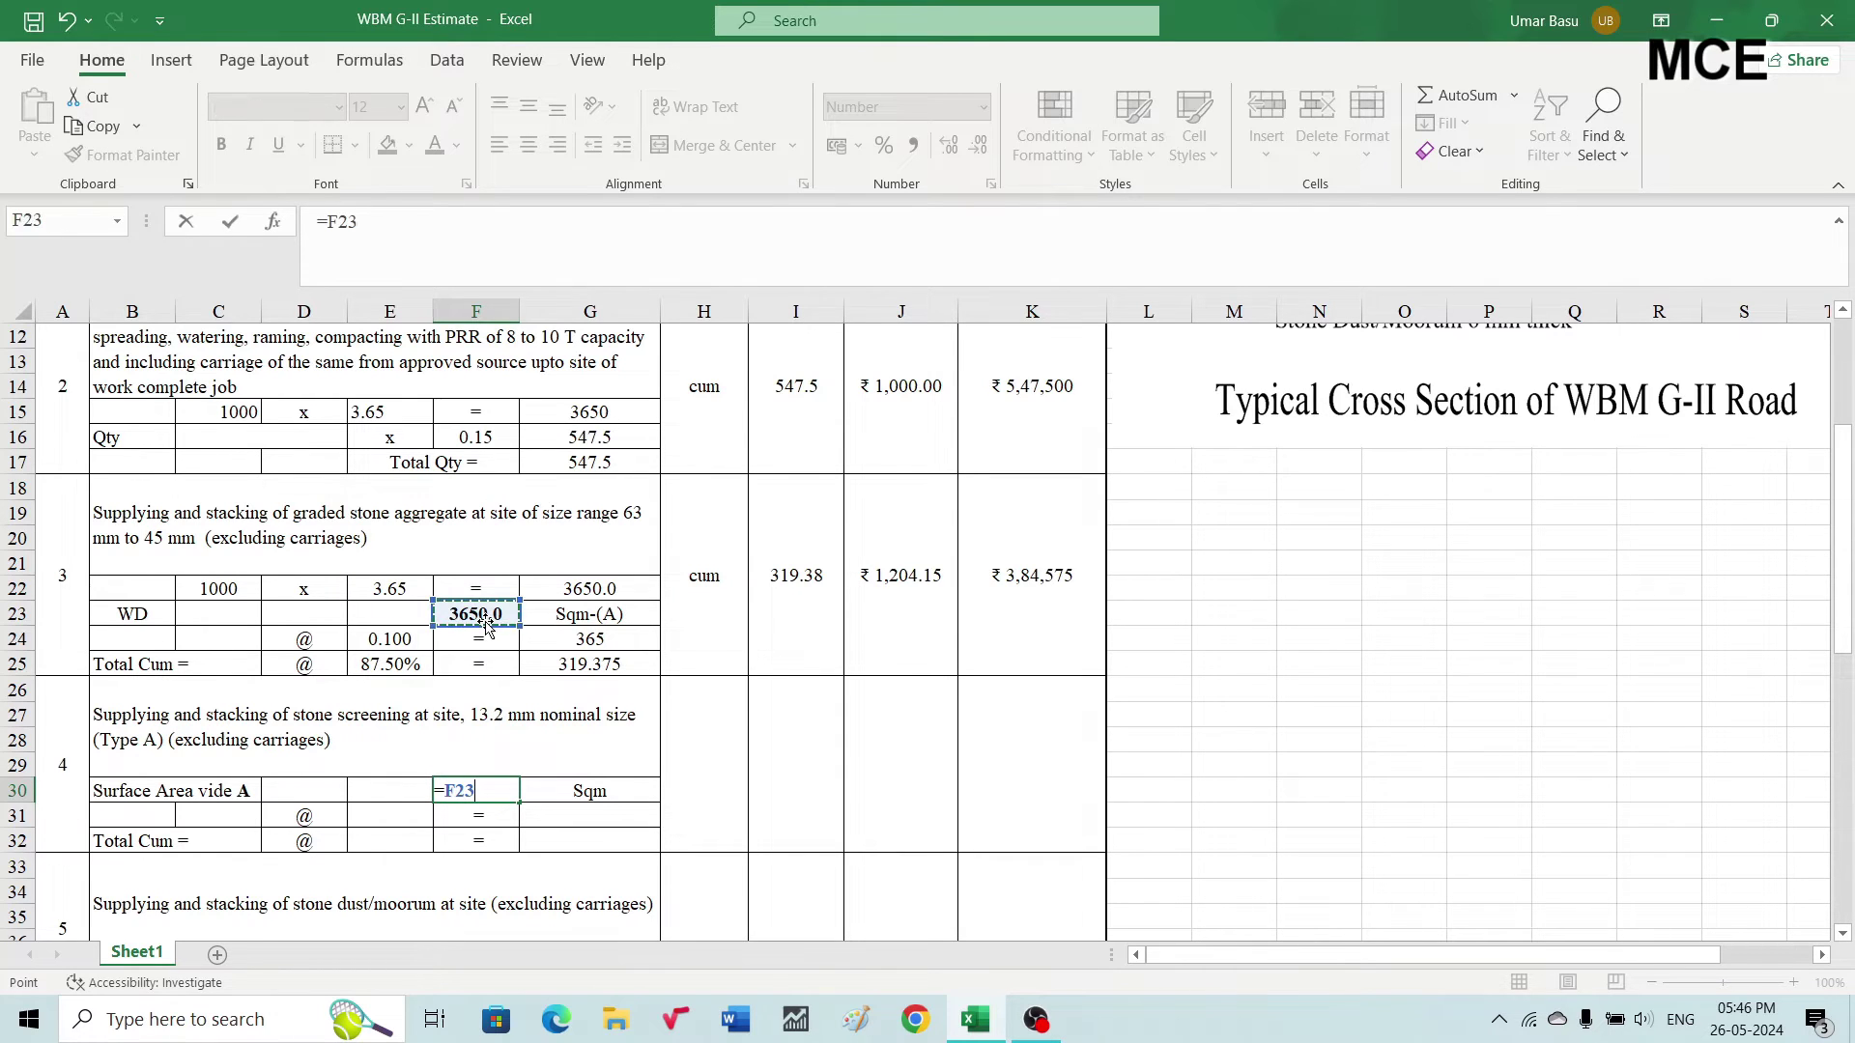
pyautogui.press('Return')
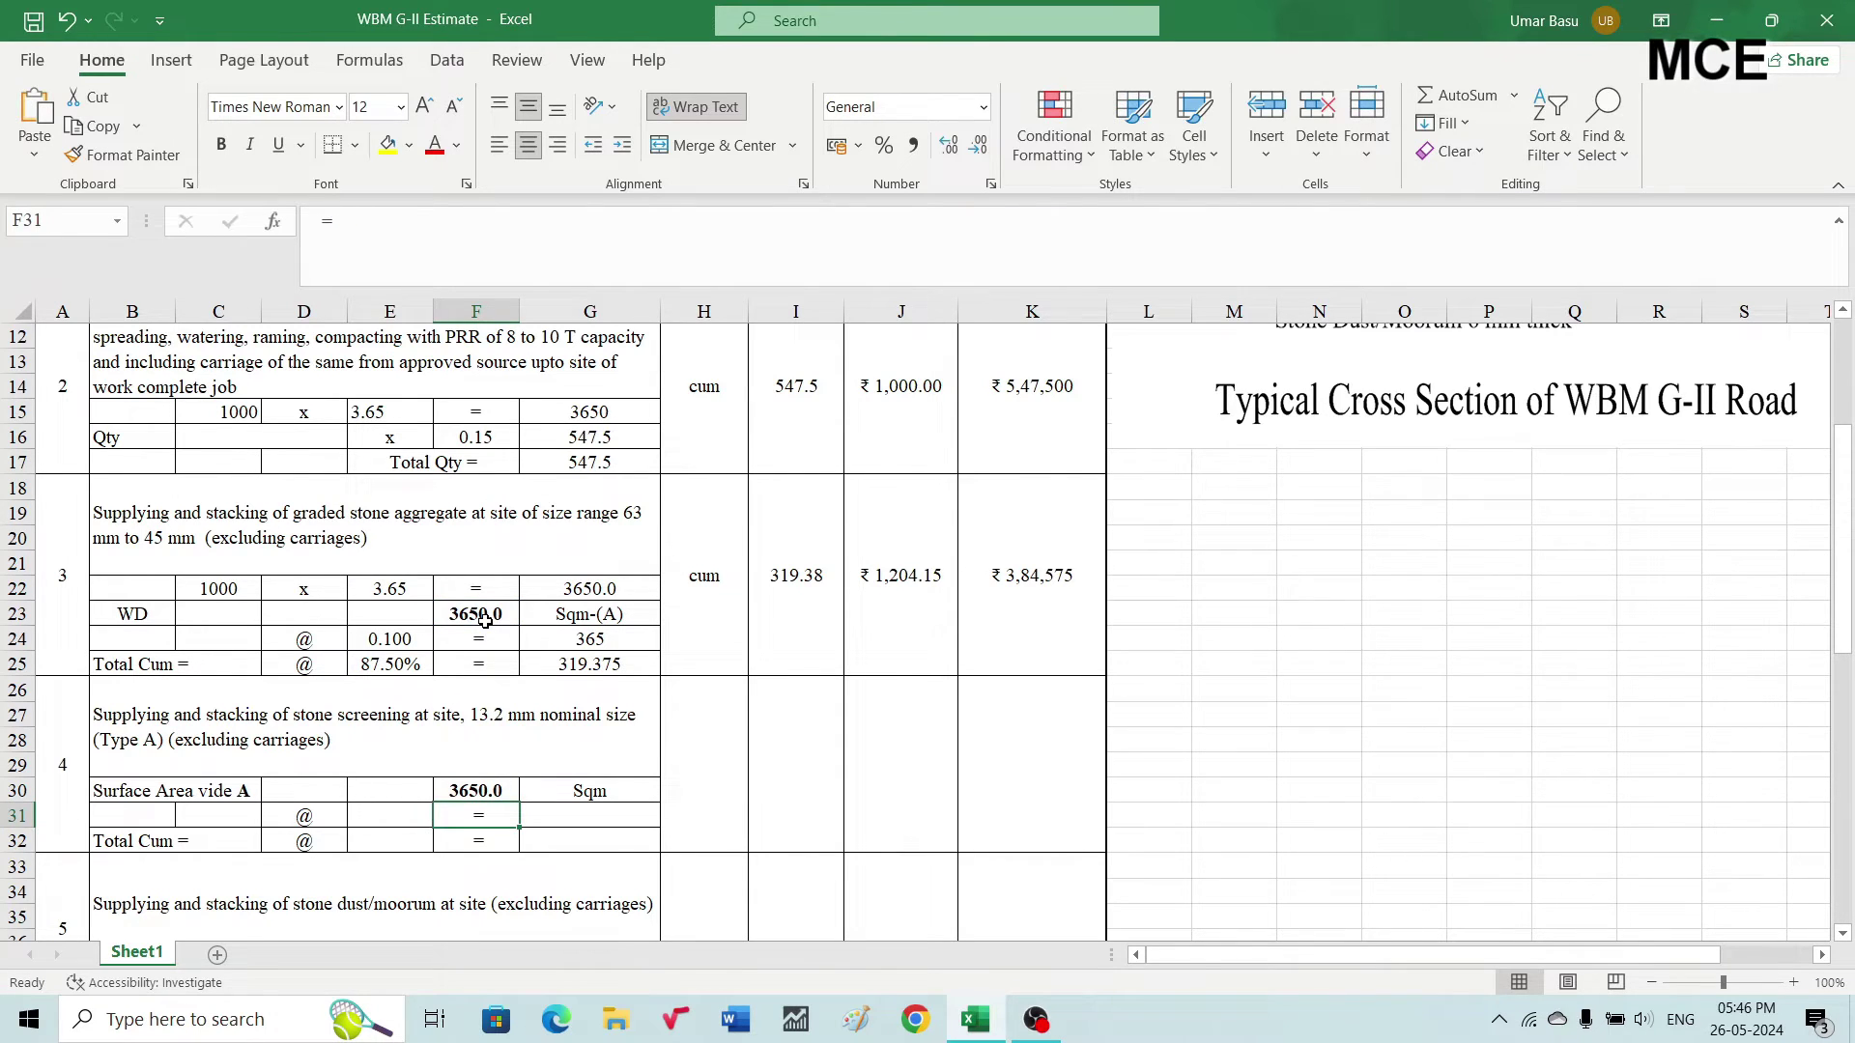
# Enter a 0.0132 factor in E31 and compute =F30*E31 in G31, giving 48.18
pyautogui.click(385, 817)
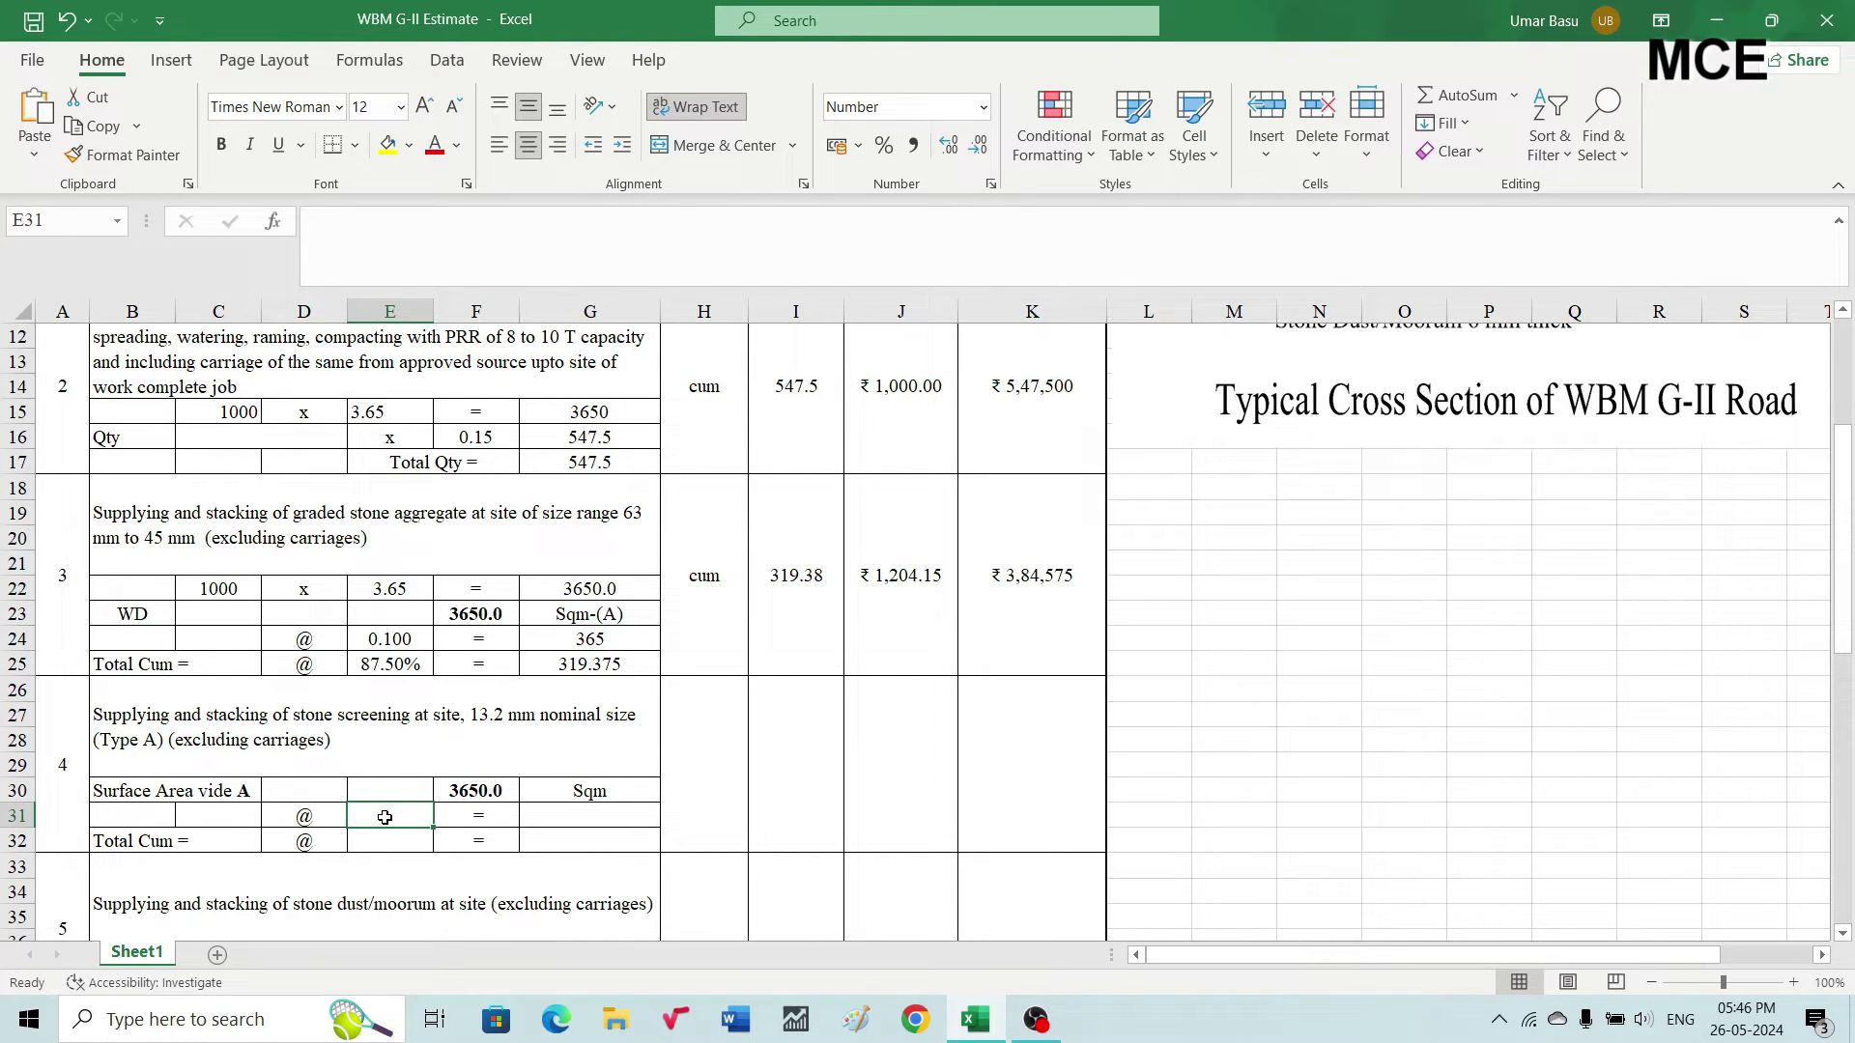
pyautogui.write('0.0')
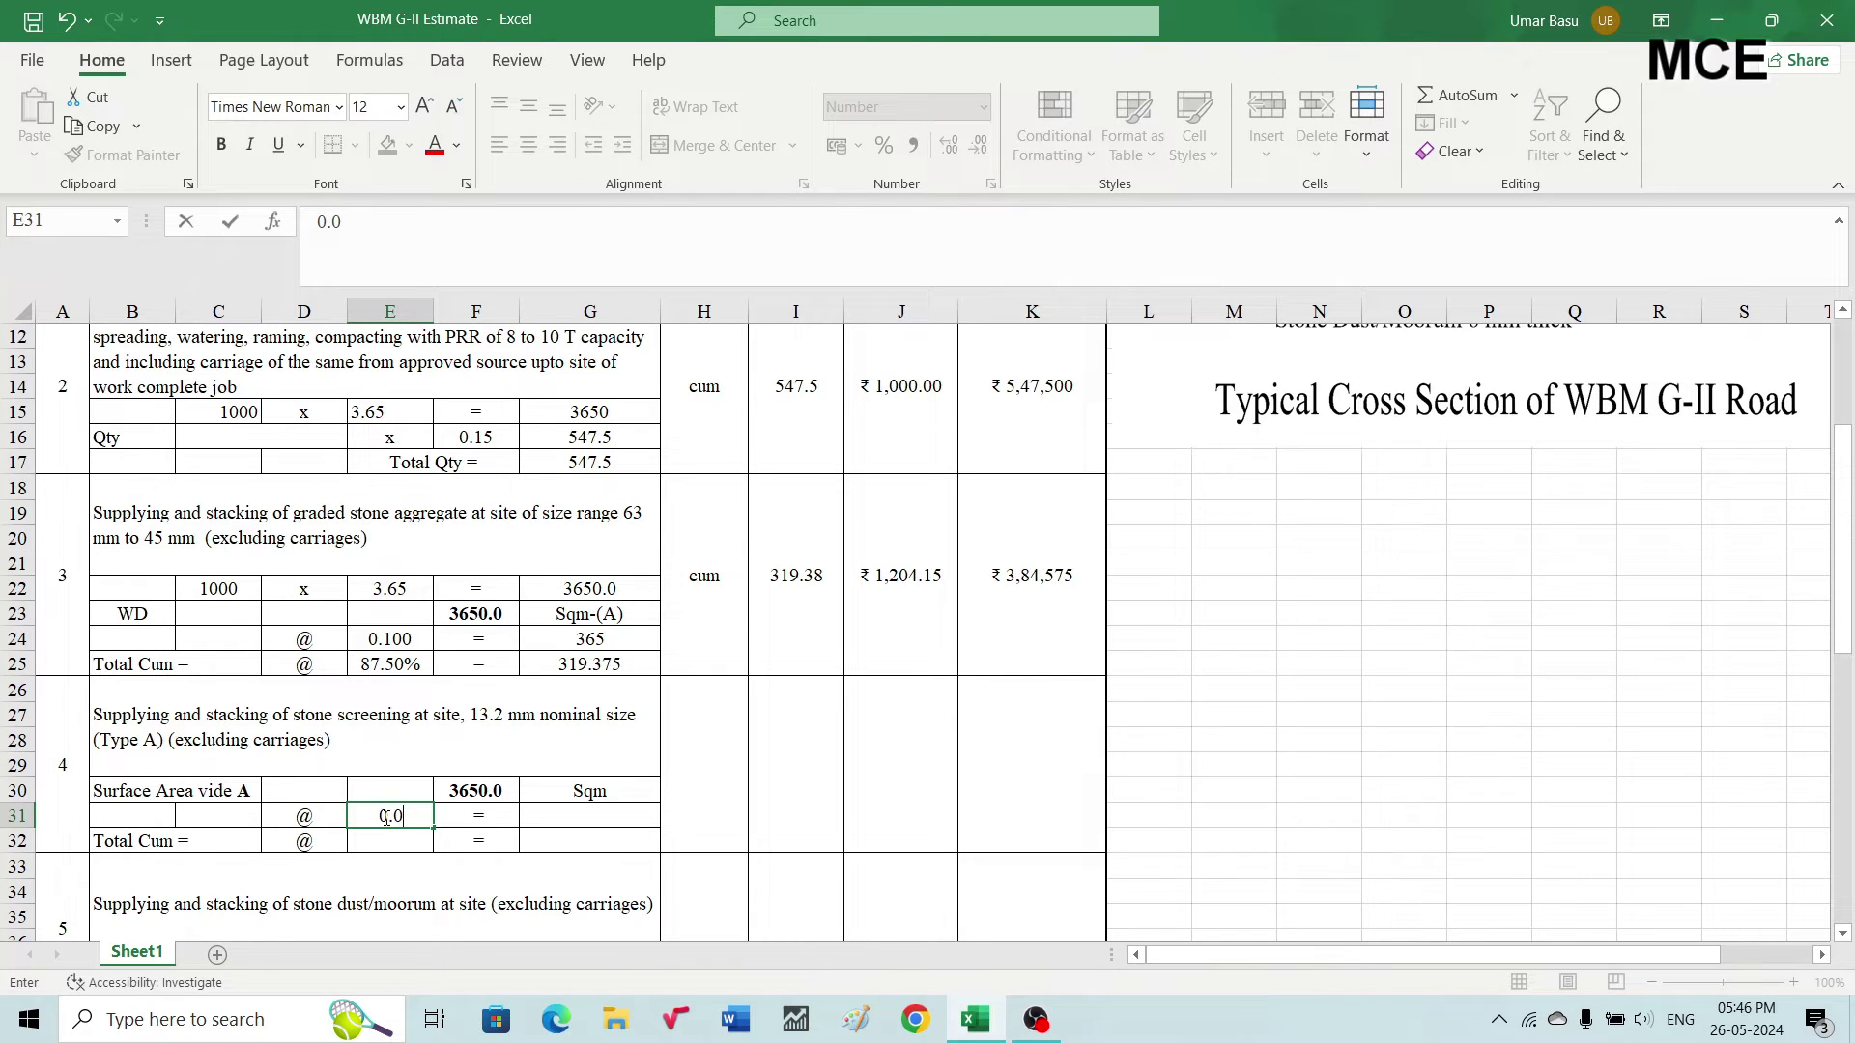
pyautogui.write('132')
pyautogui.press('Return')
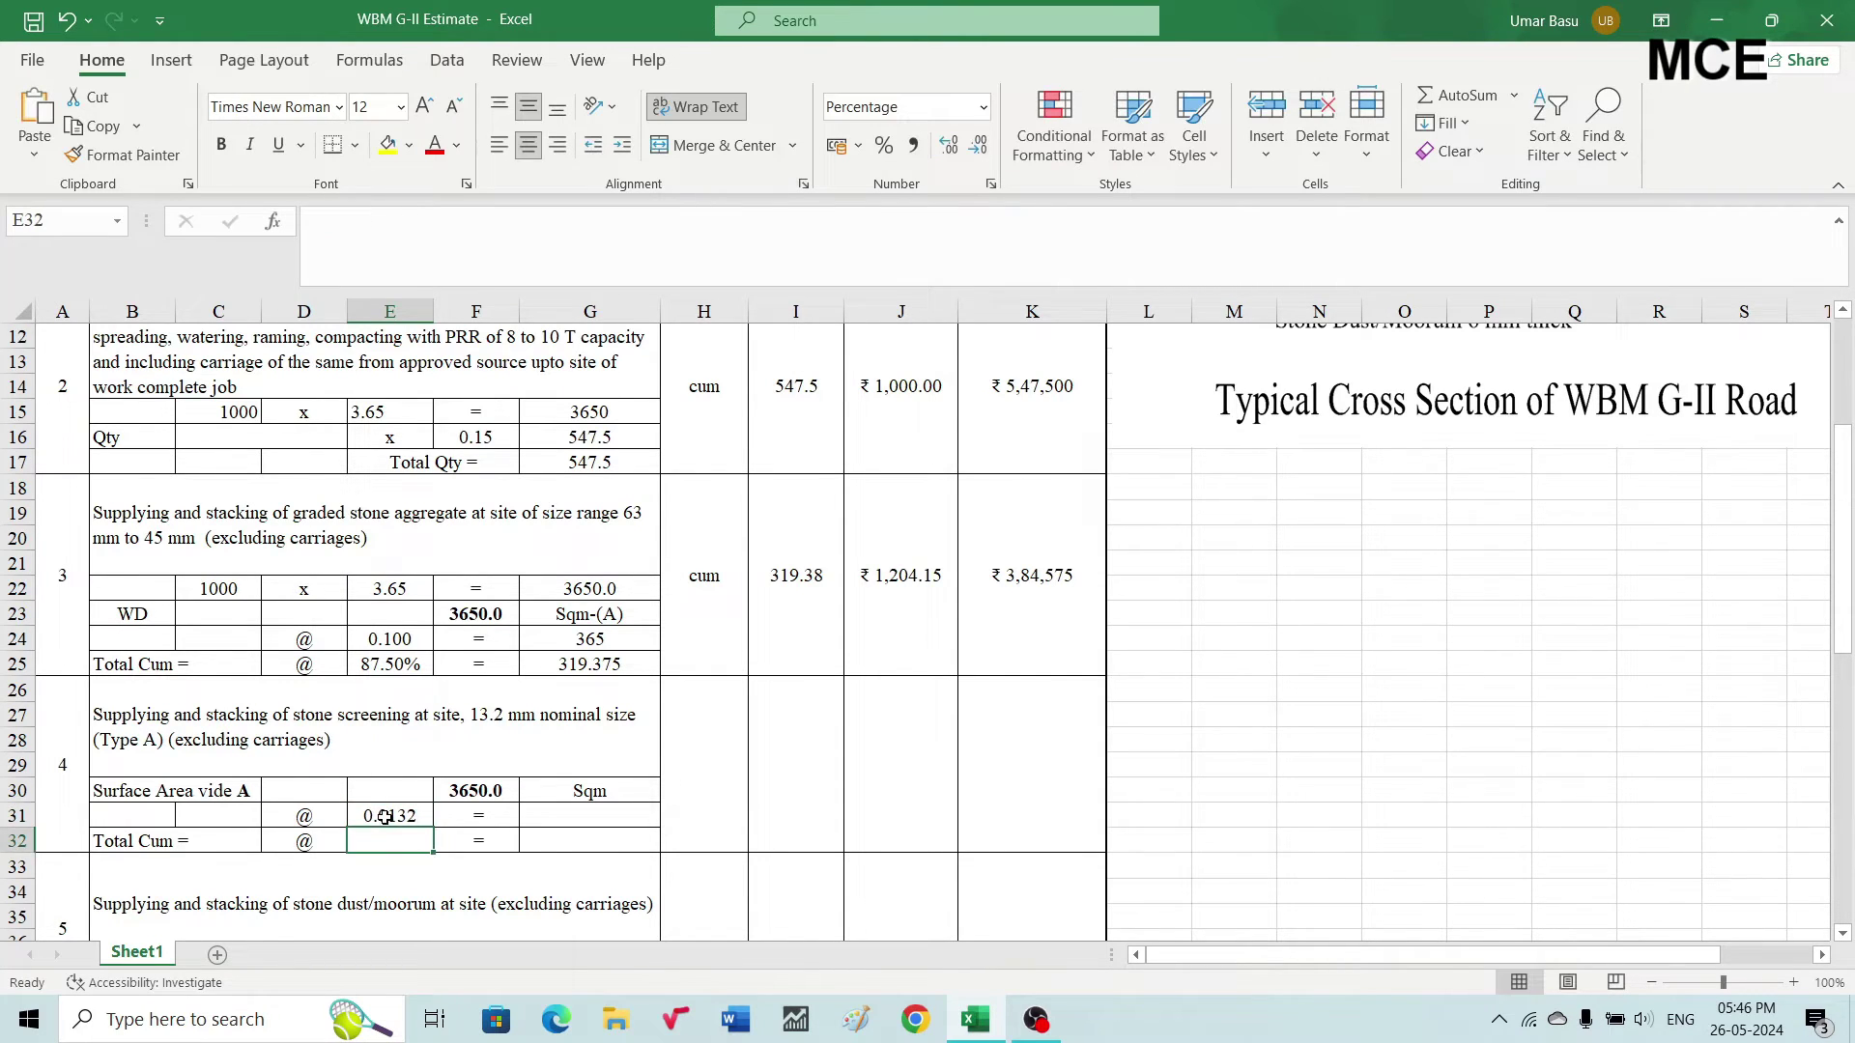
pyautogui.click(559, 822)
pyautogui.write('=')
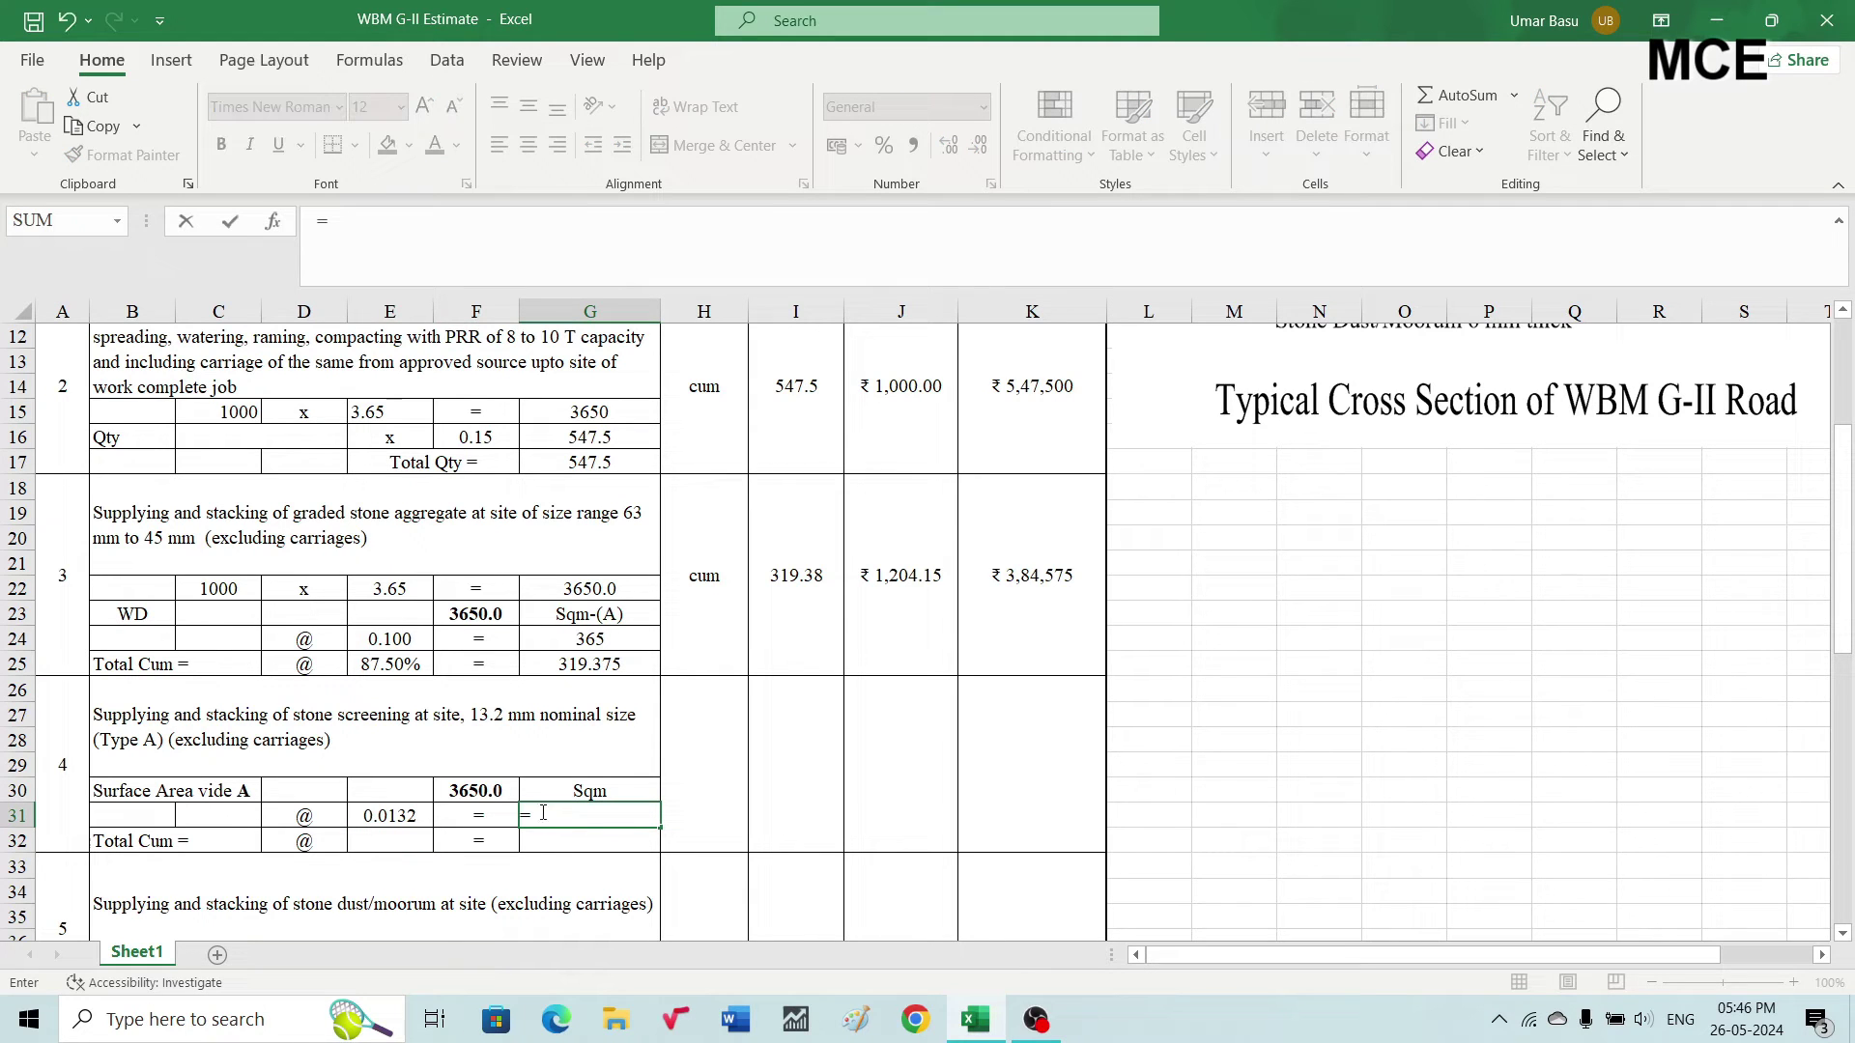
pyautogui.click(474, 792)
pyautogui.write('*')
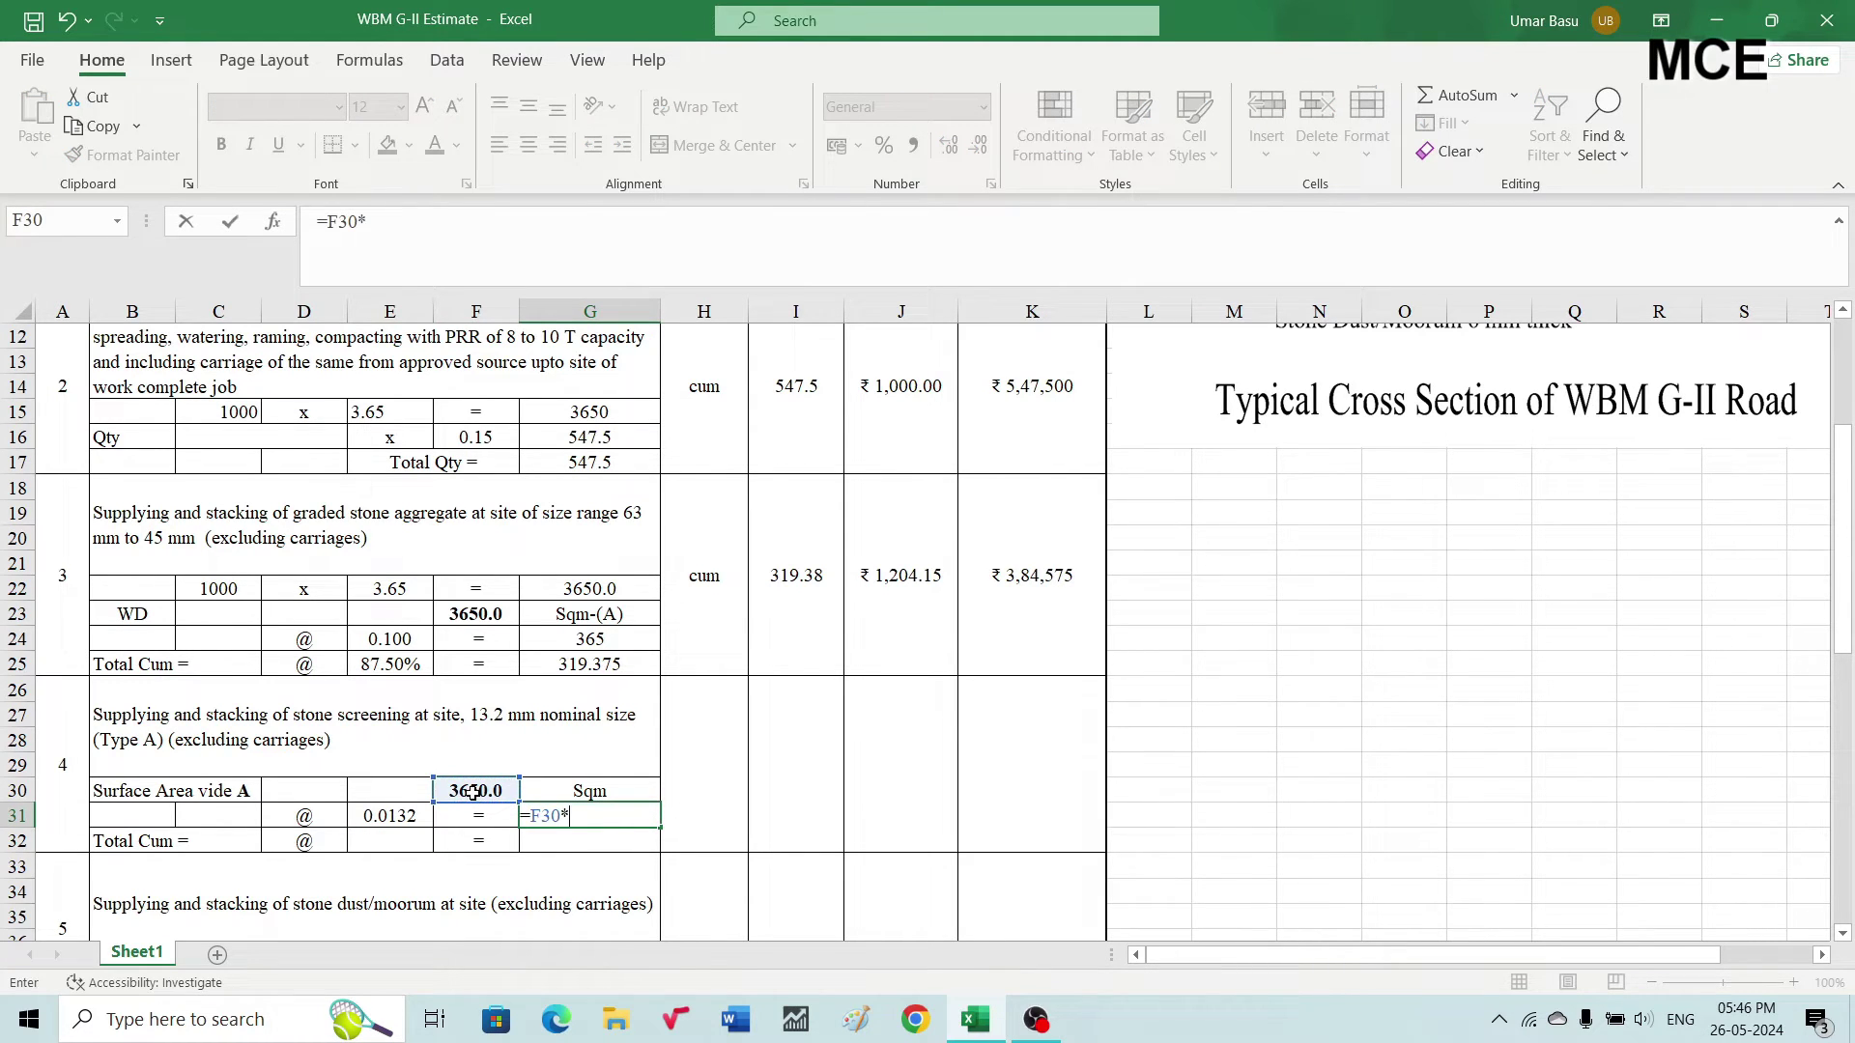
pyautogui.click(411, 823)
pyautogui.press('Return')
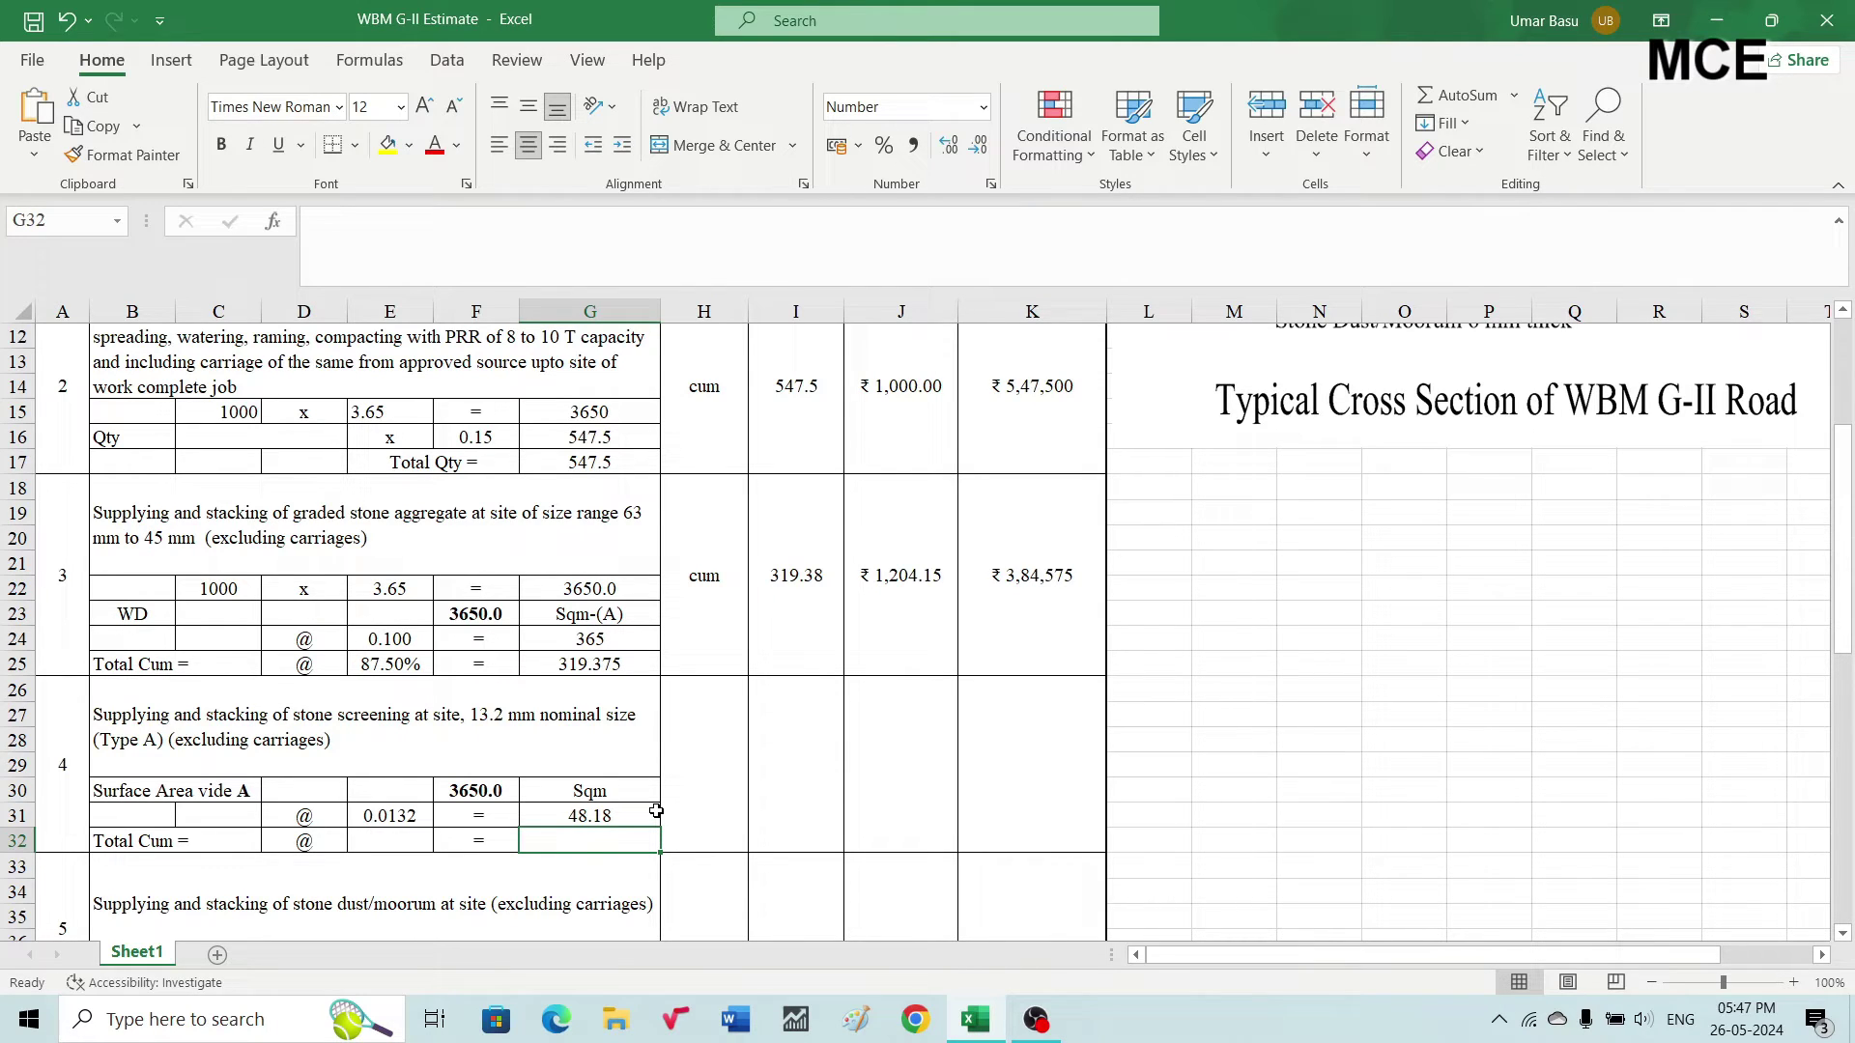
# Enter 95% in E32 and compute =G31*E32 in G32 for a total of 45.77
pyautogui.click(401, 846)
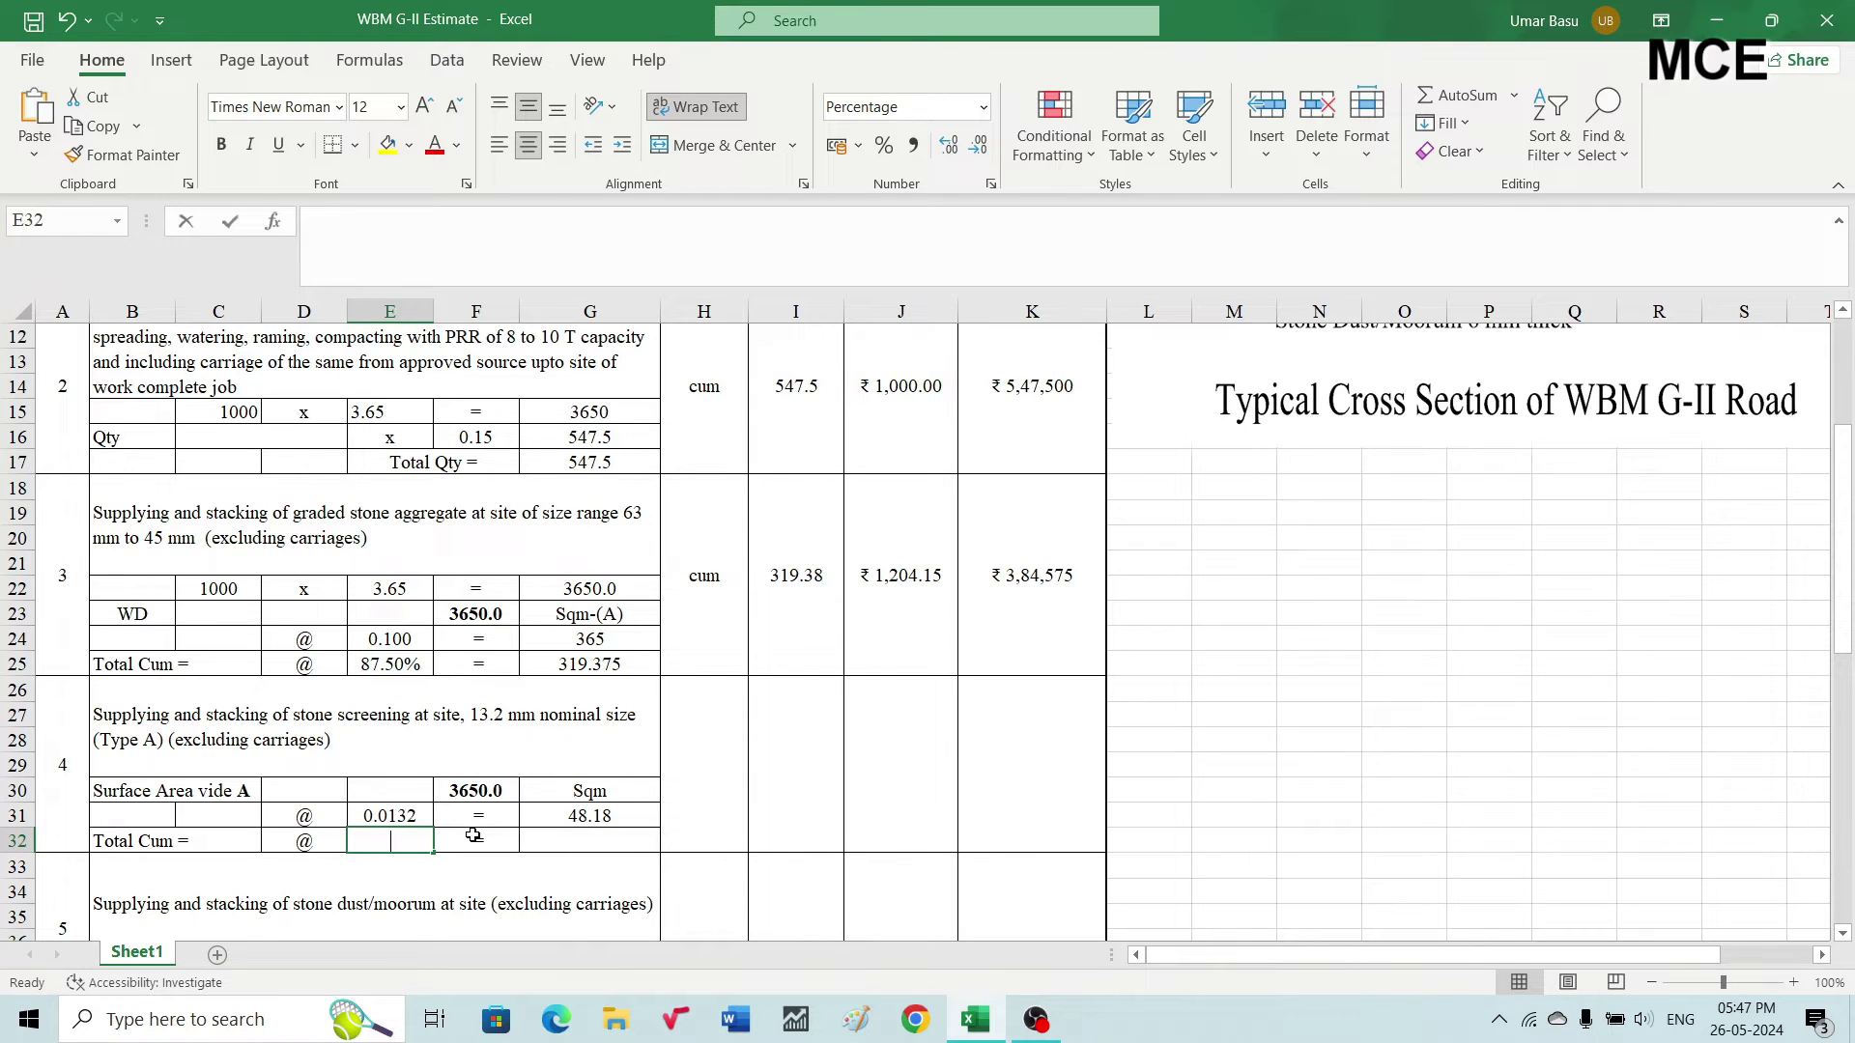
pyautogui.write('95')
pyautogui.press('Return')
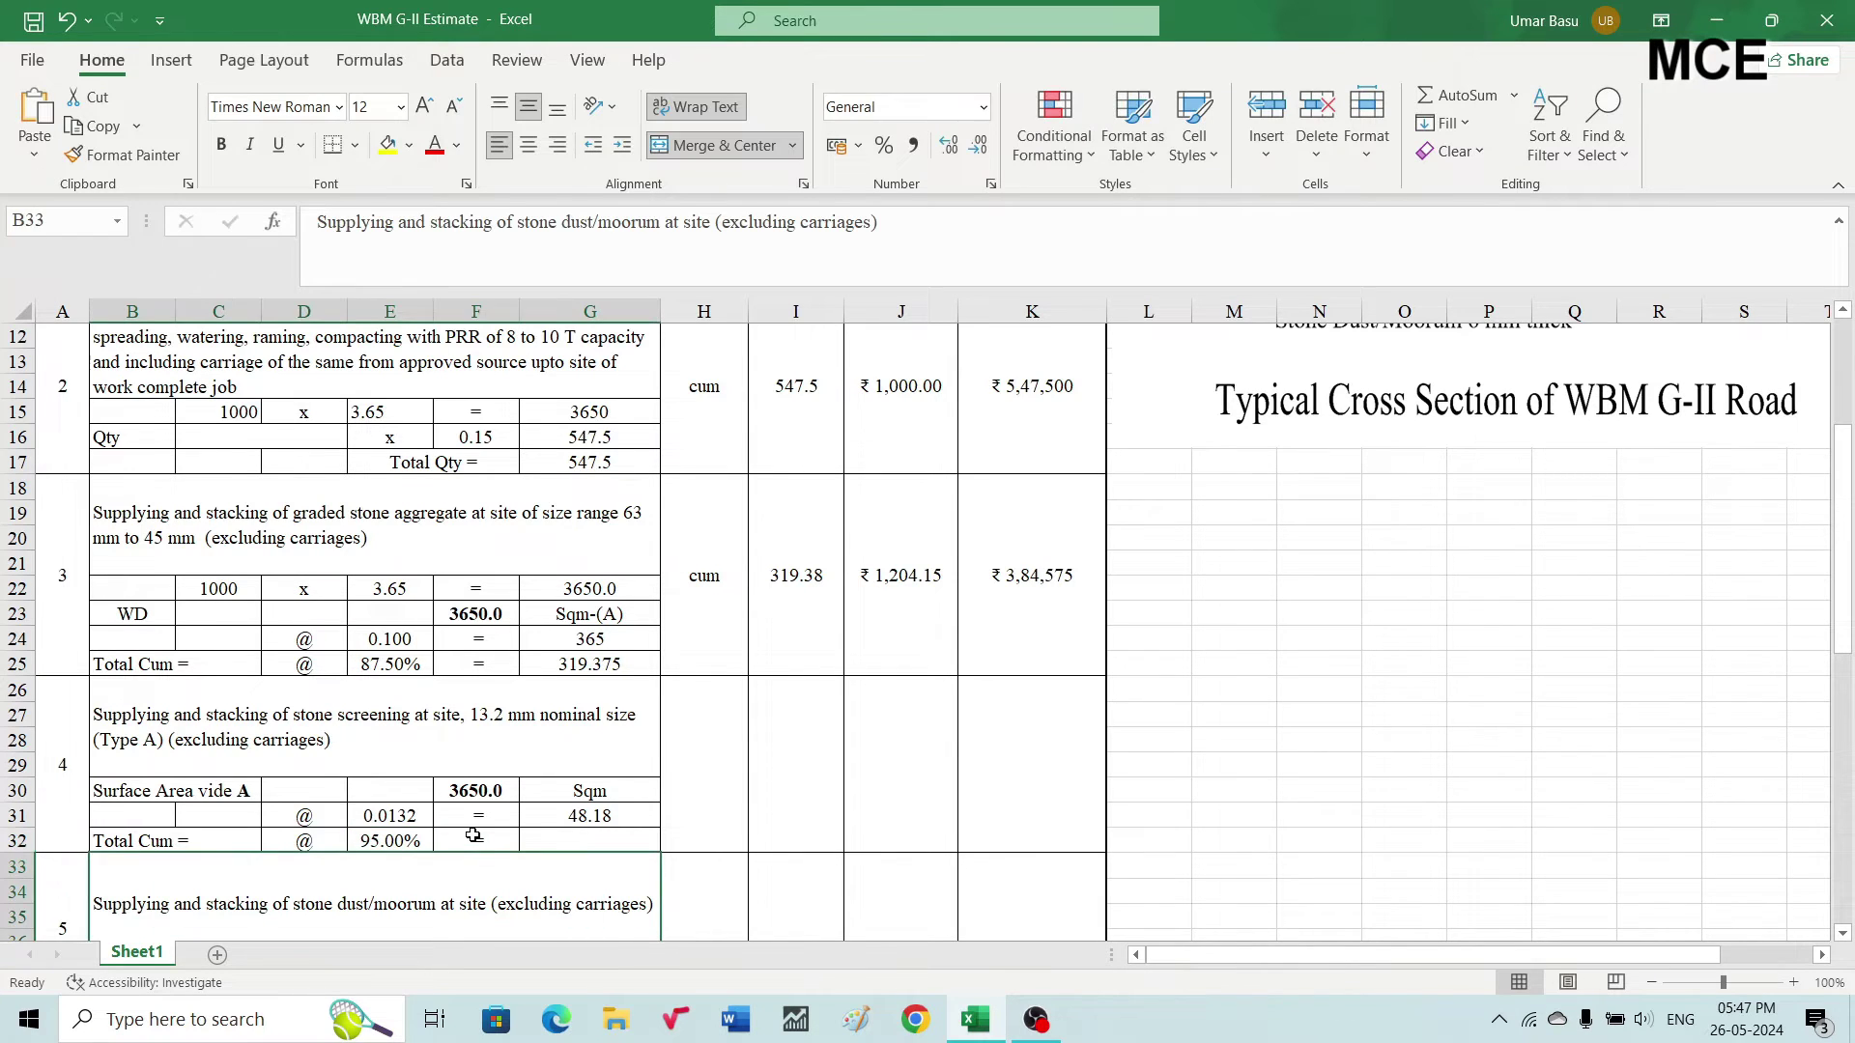
pyautogui.click(578, 842)
pyautogui.write('=')
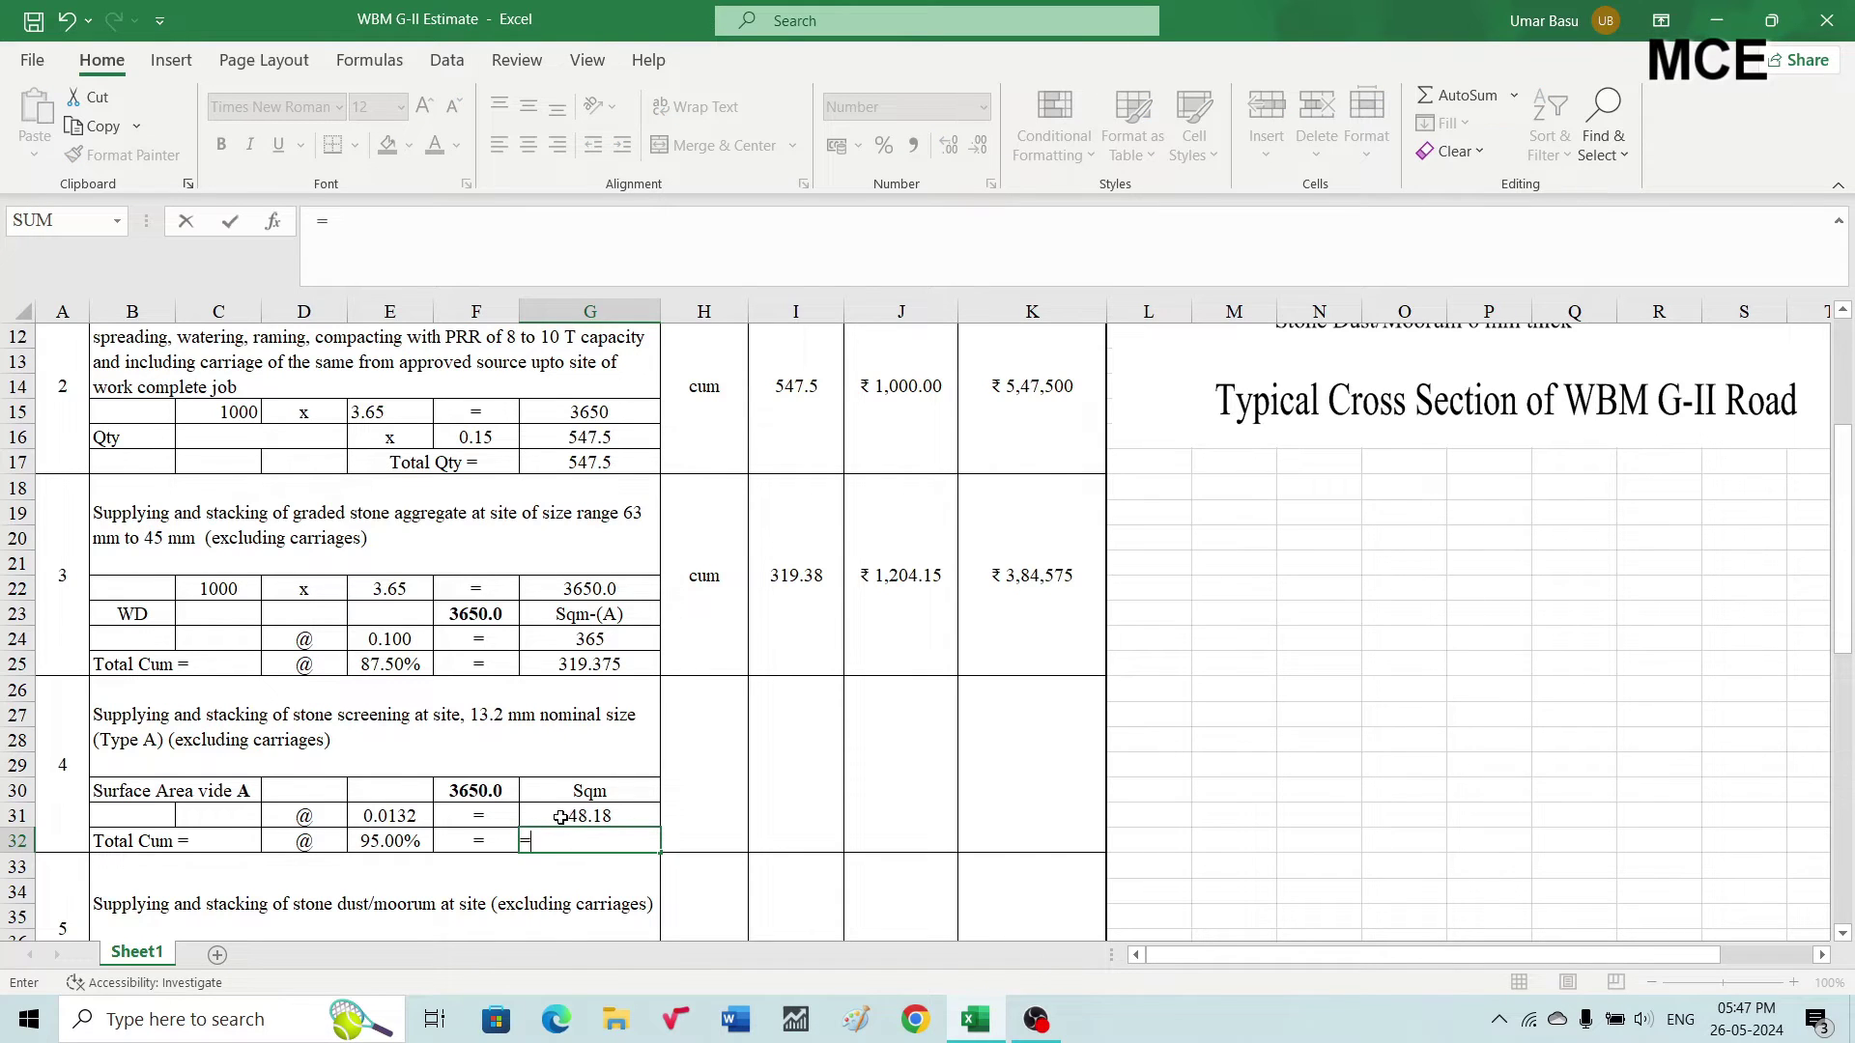
pyautogui.click(561, 818)
pyautogui.write('*')
pyautogui.click(373, 845)
pyautogui.press('Return')
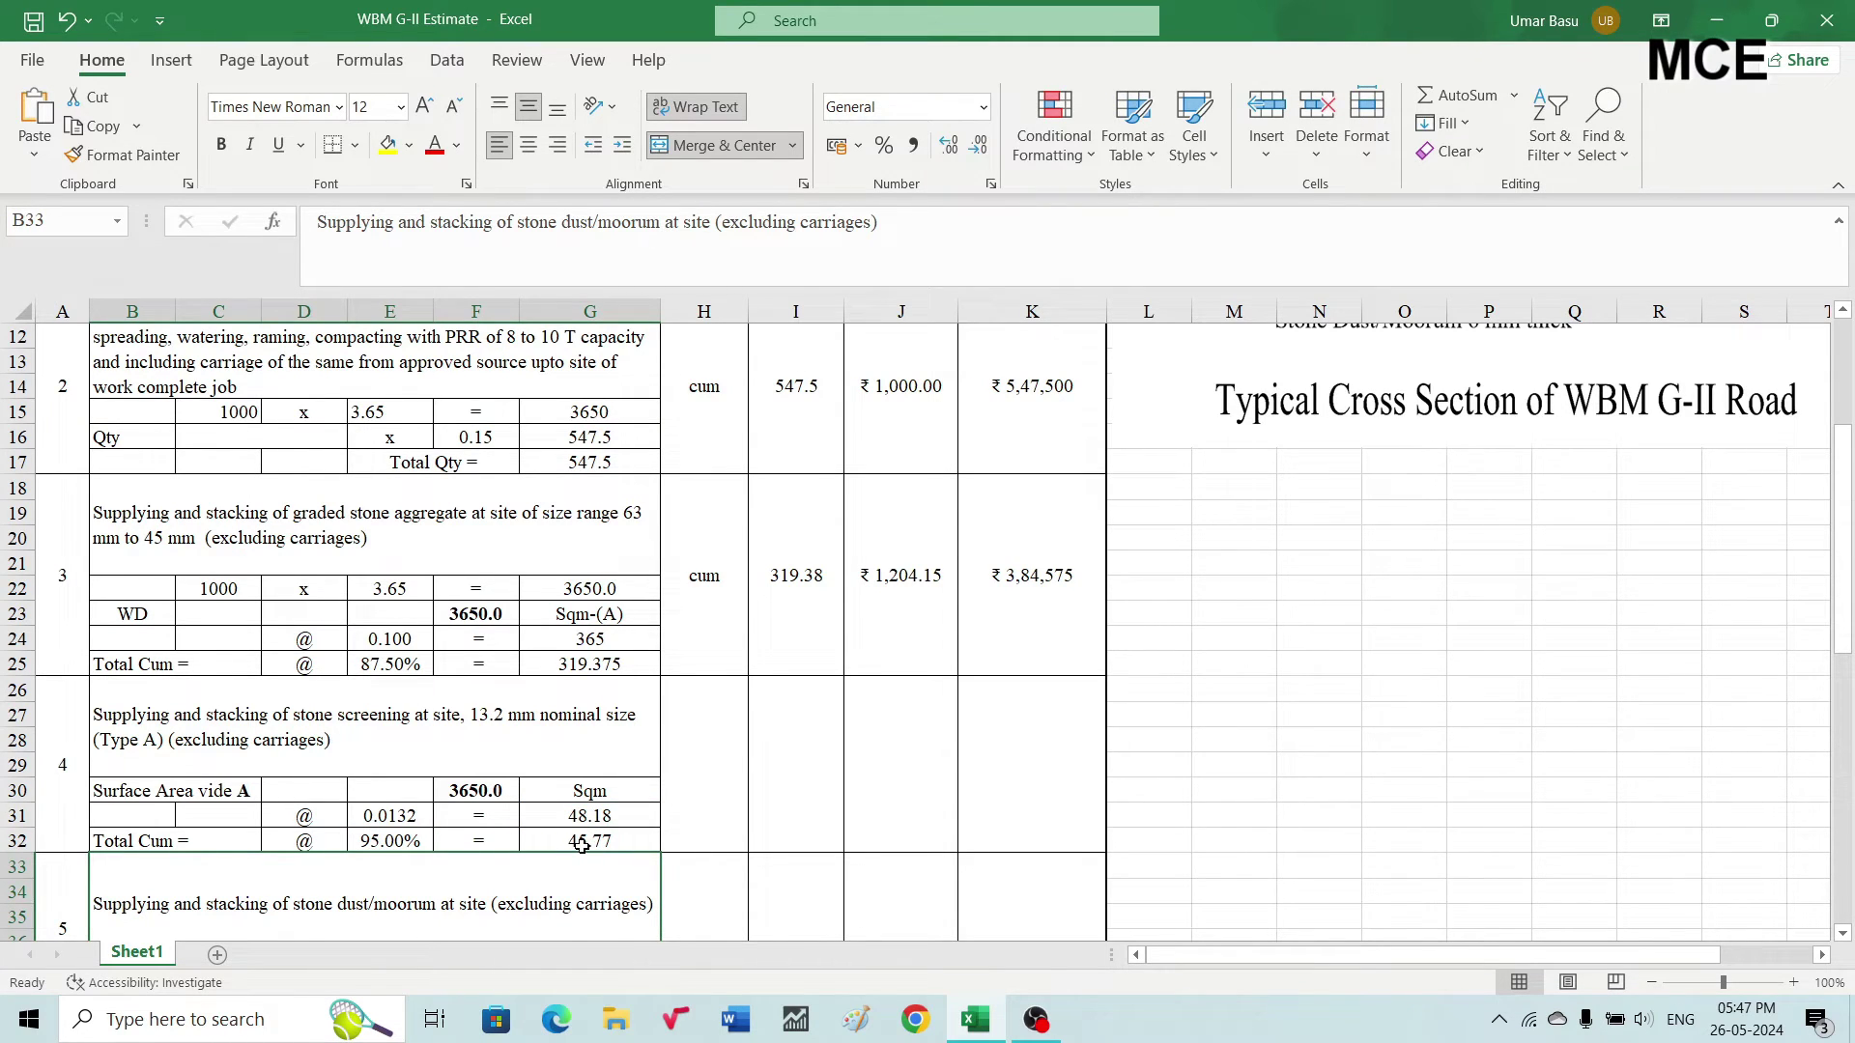
pyautogui.click(698, 755)
# Enter unit cum for item 4 and link its quantity to the 45.77 total (=G32)
pyautogui.write('cum')
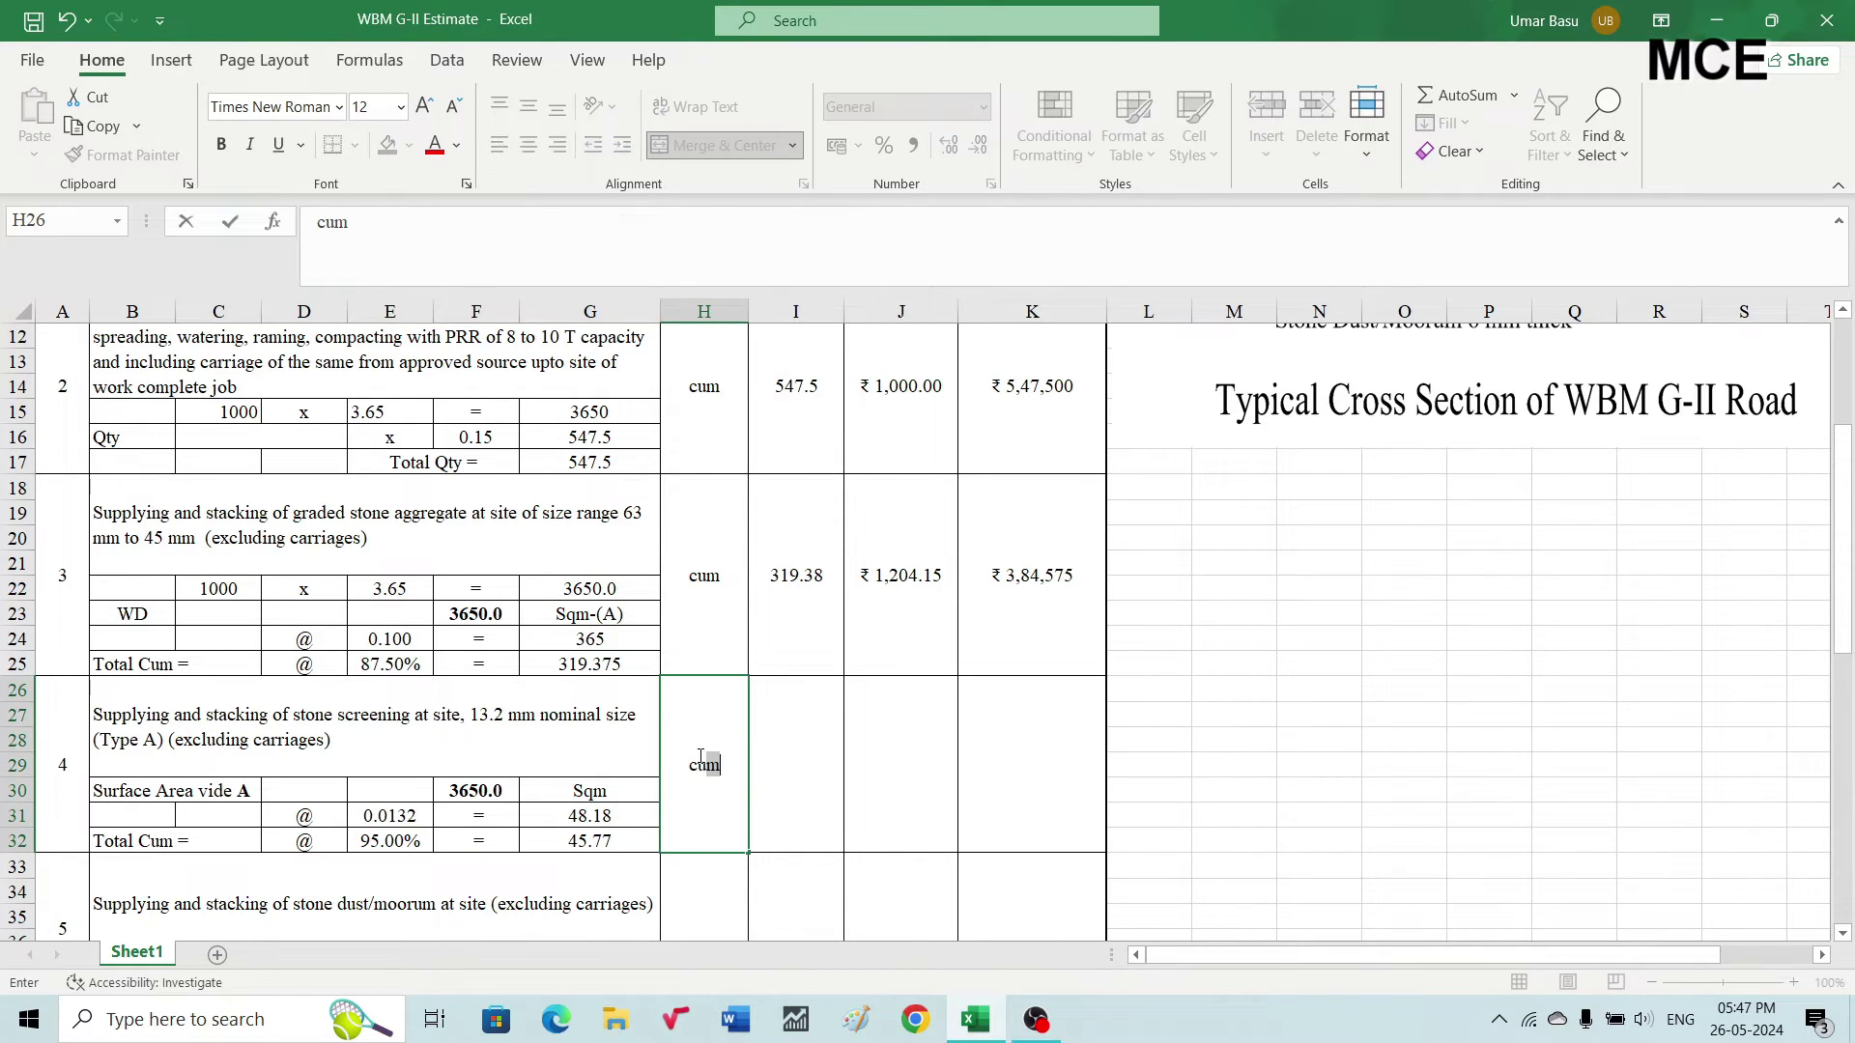
pyautogui.press('Tab')
pyautogui.write('=')
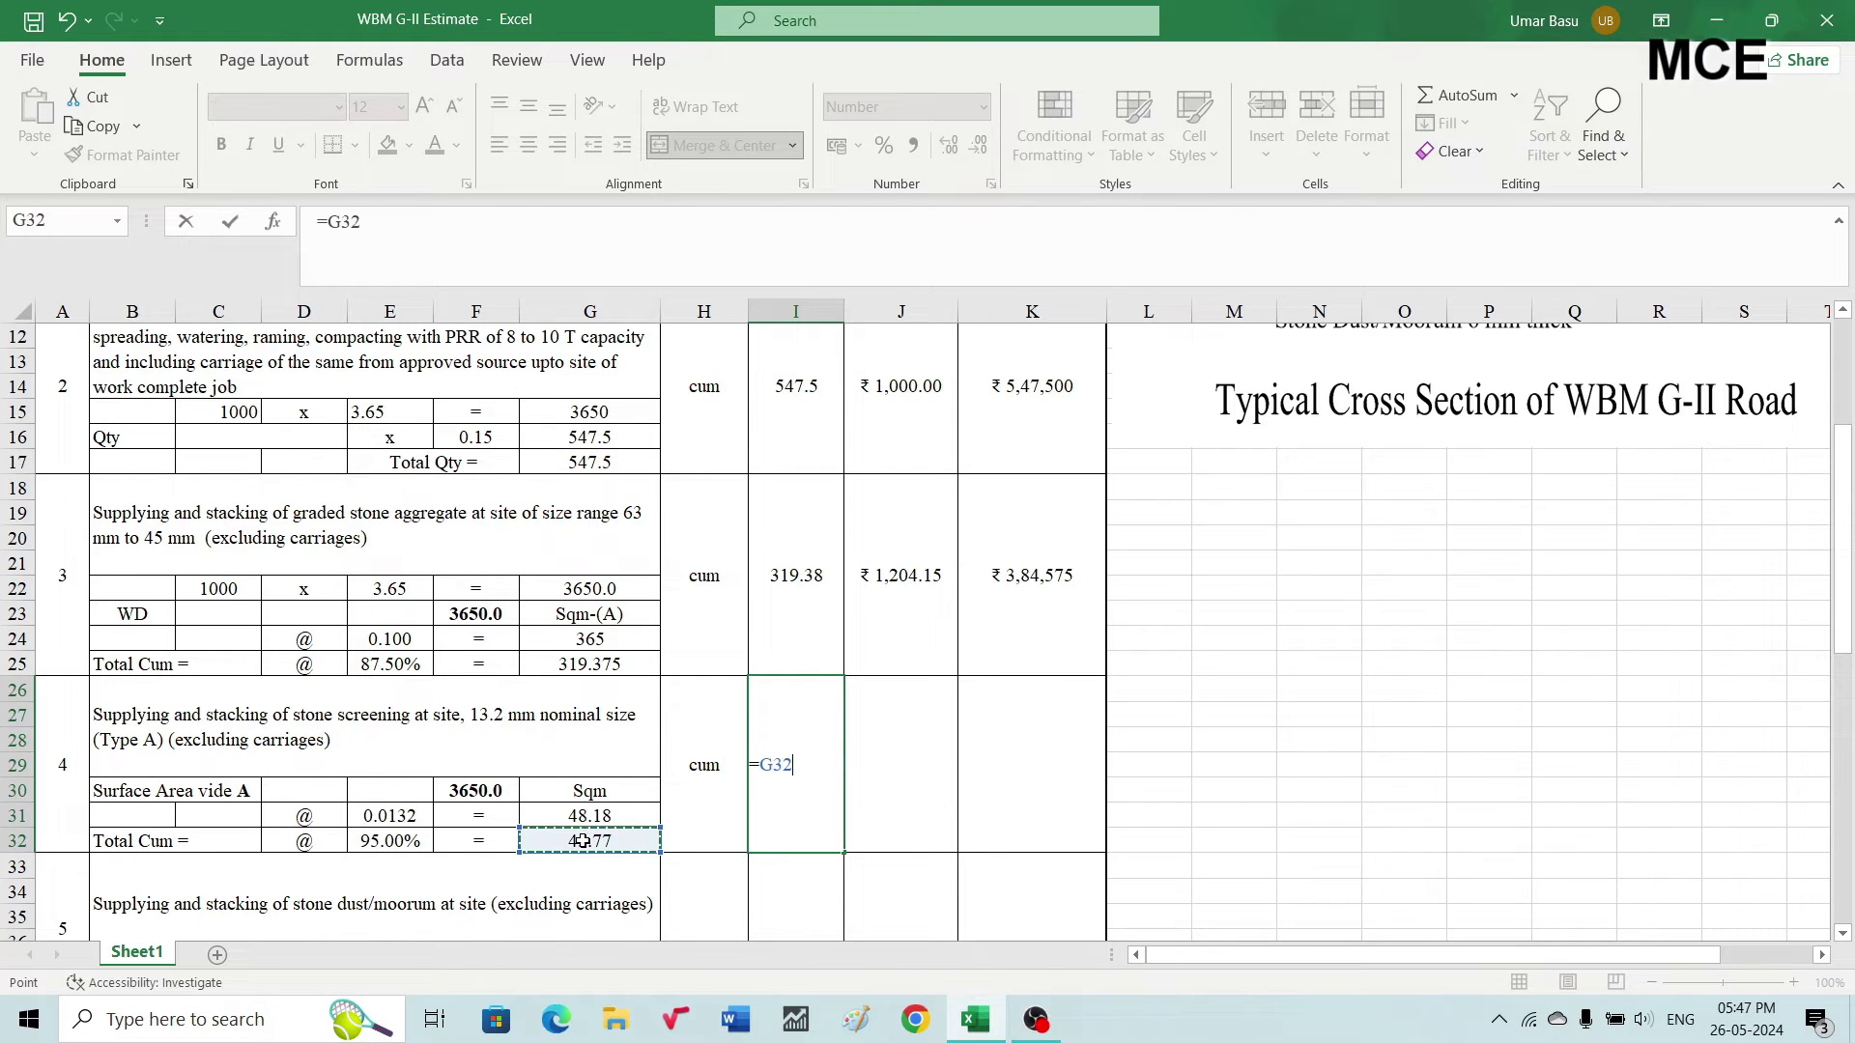
pyautogui.press('Return')
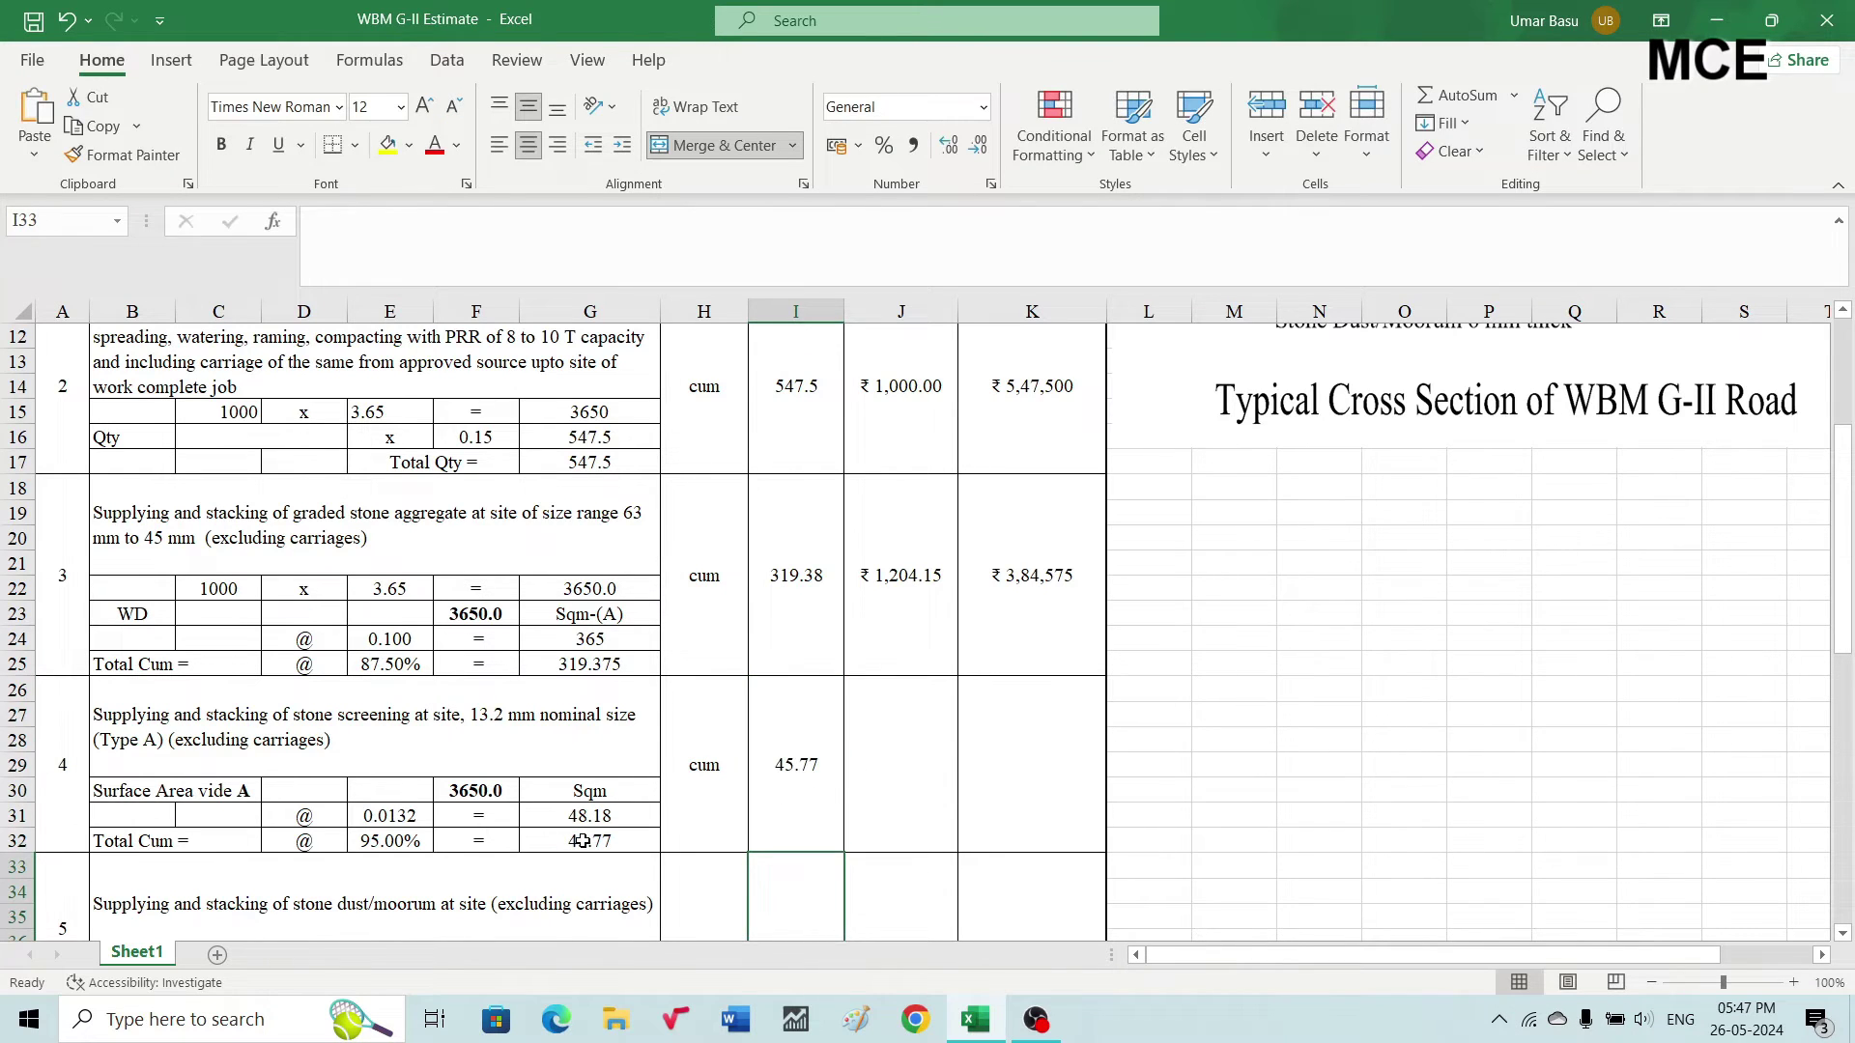
# Enter rate 1204.15 and amount formula =I26*J26, giving ₹55,115
pyautogui.click(896, 755)
pyautogui.write('1204.15')
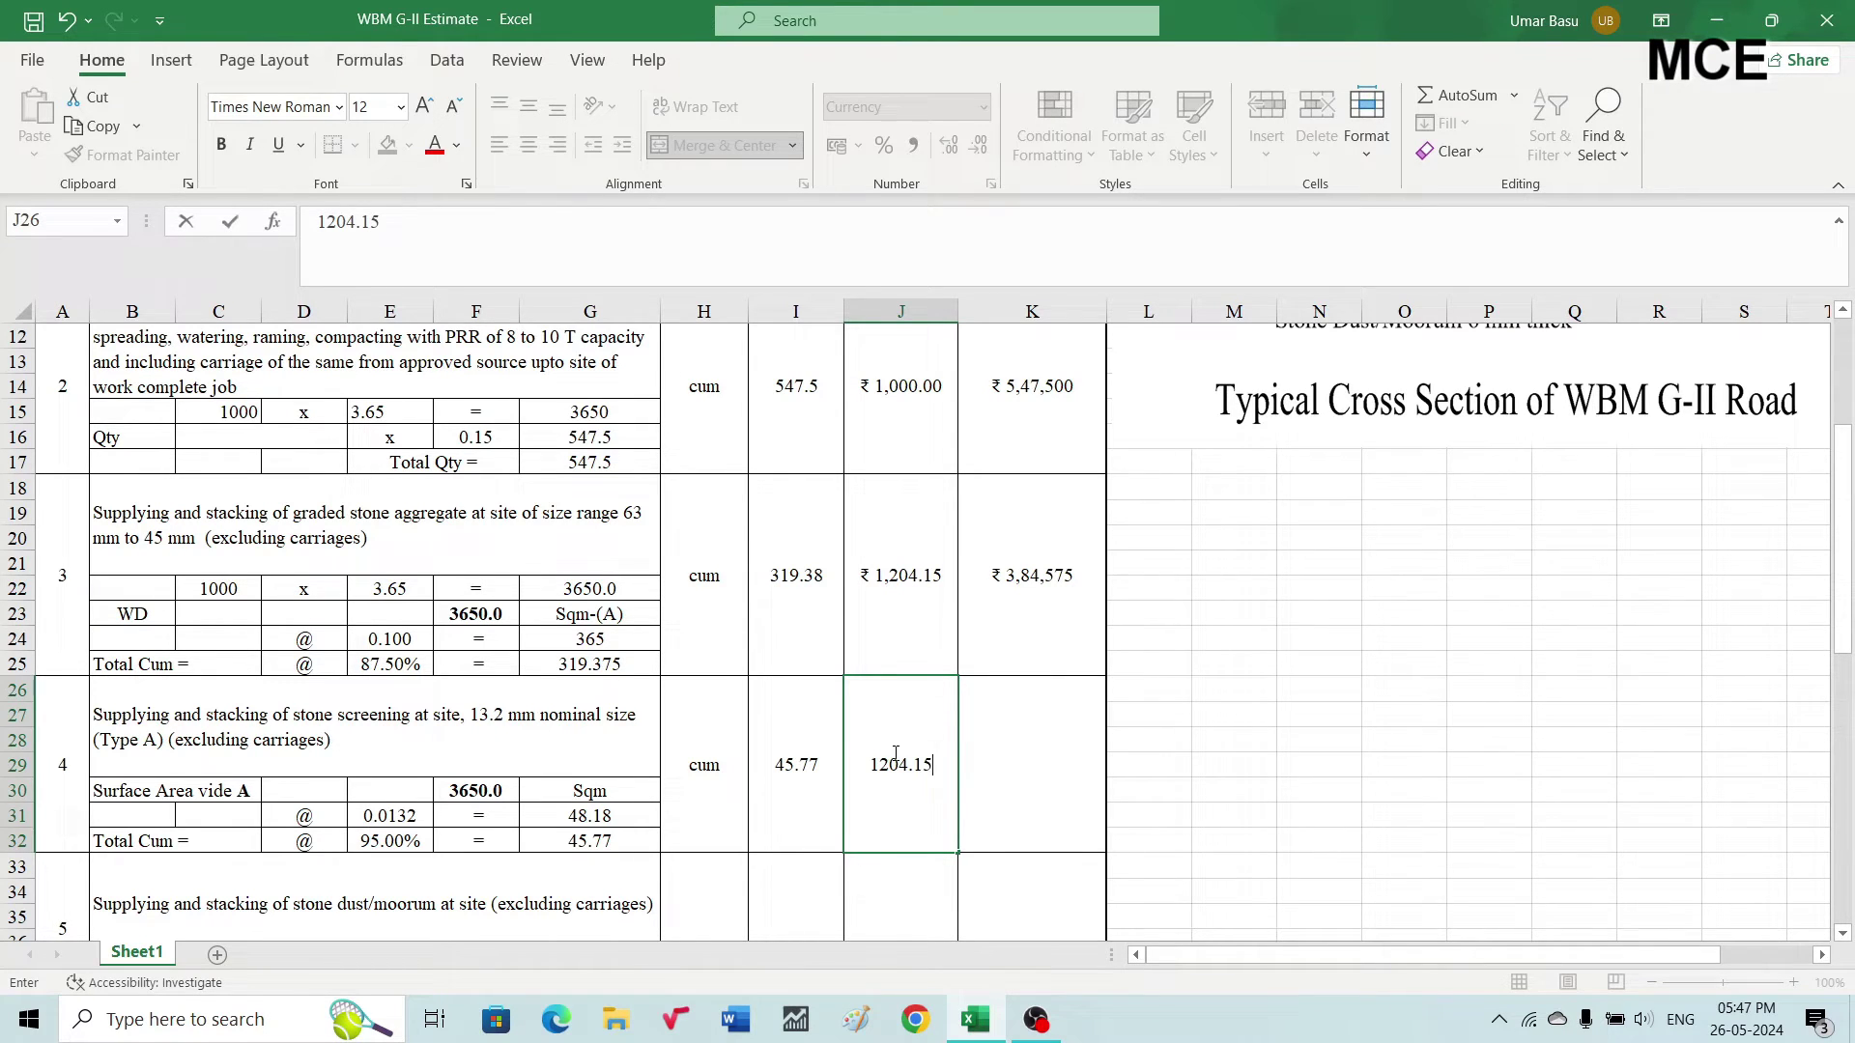
pyautogui.press('Tab')
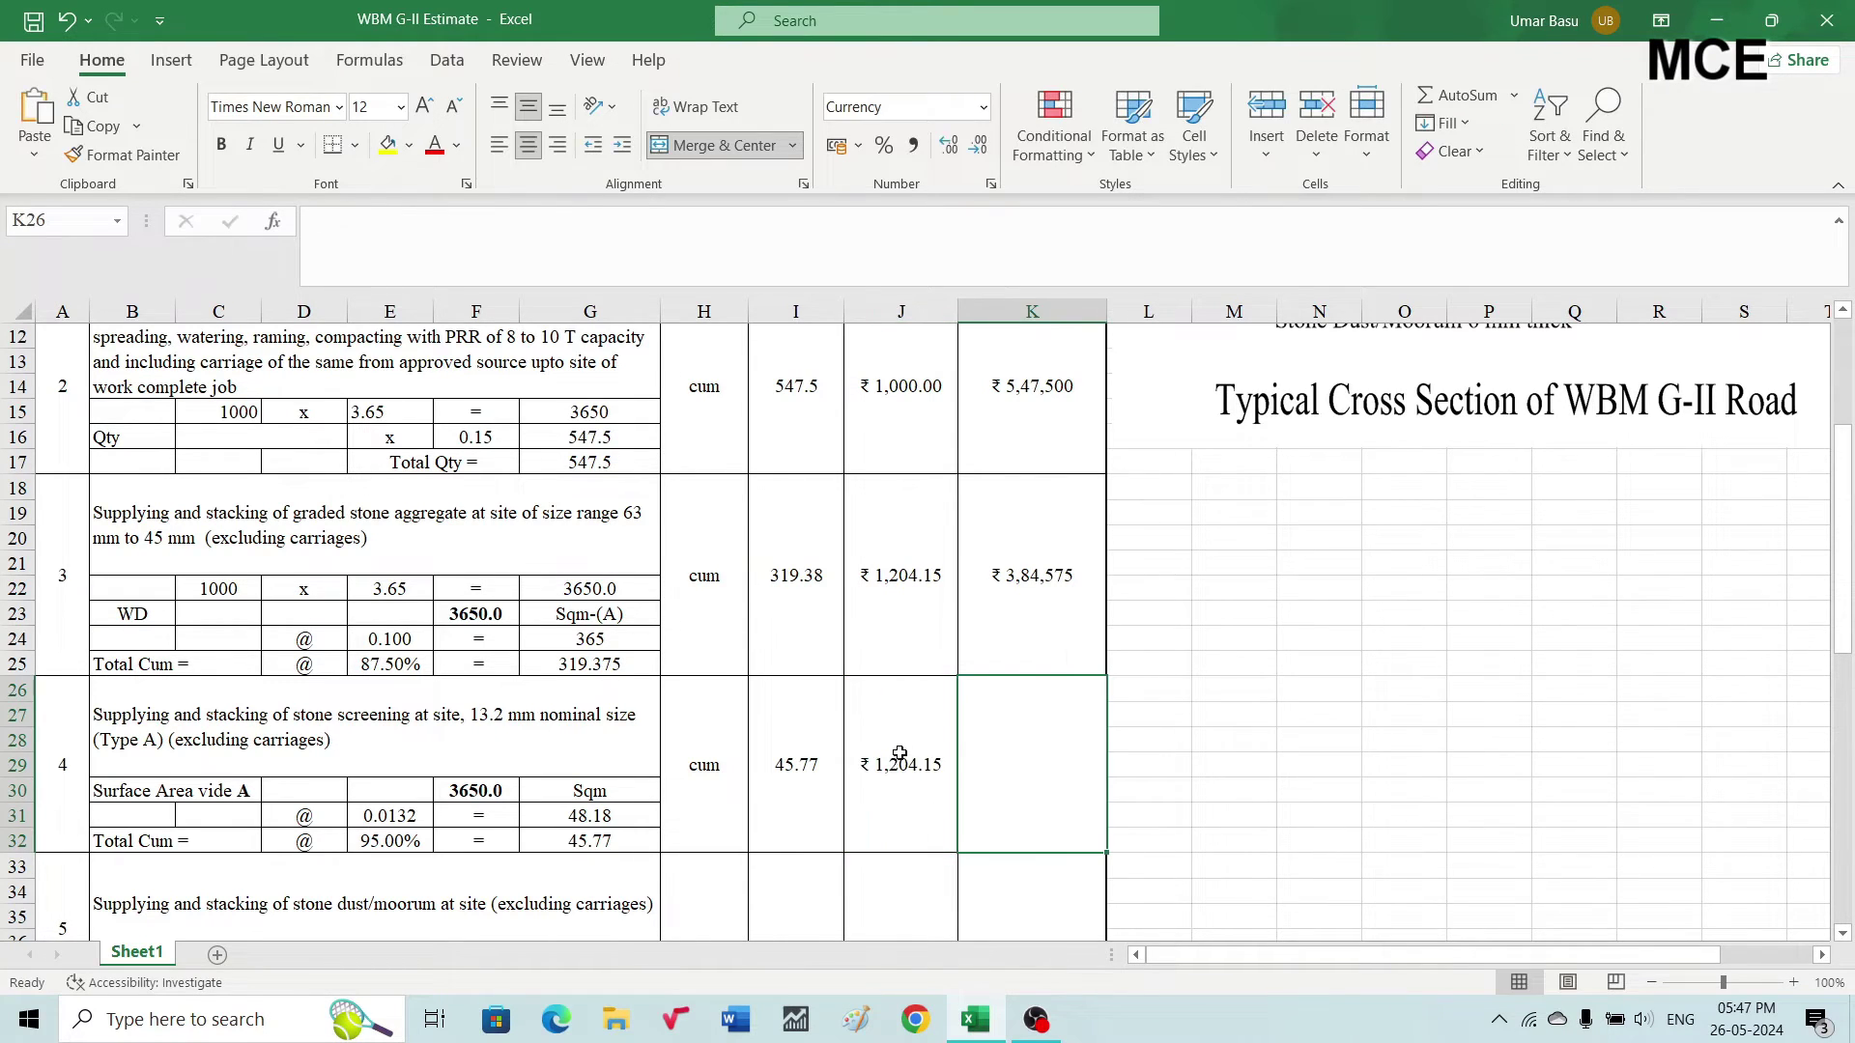
pyautogui.write('=')
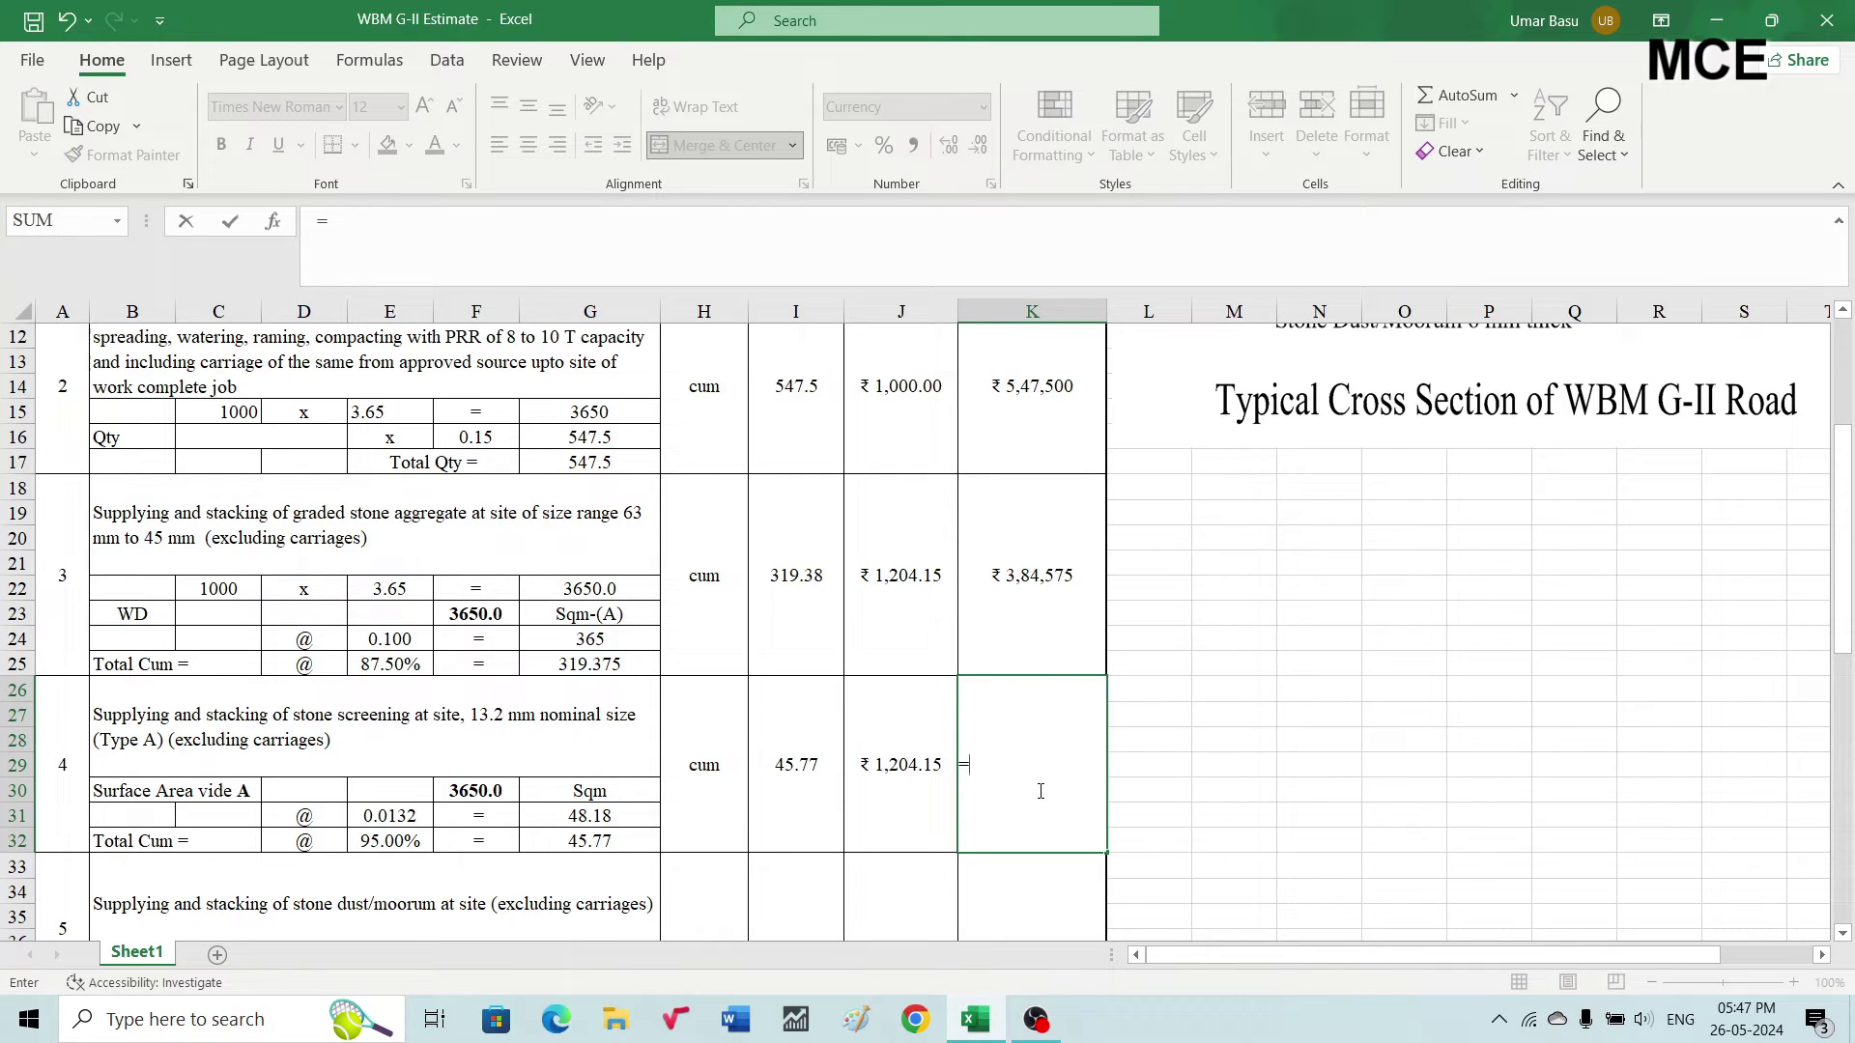
pyautogui.click(812, 765)
pyautogui.write('*')
pyautogui.click(893, 792)
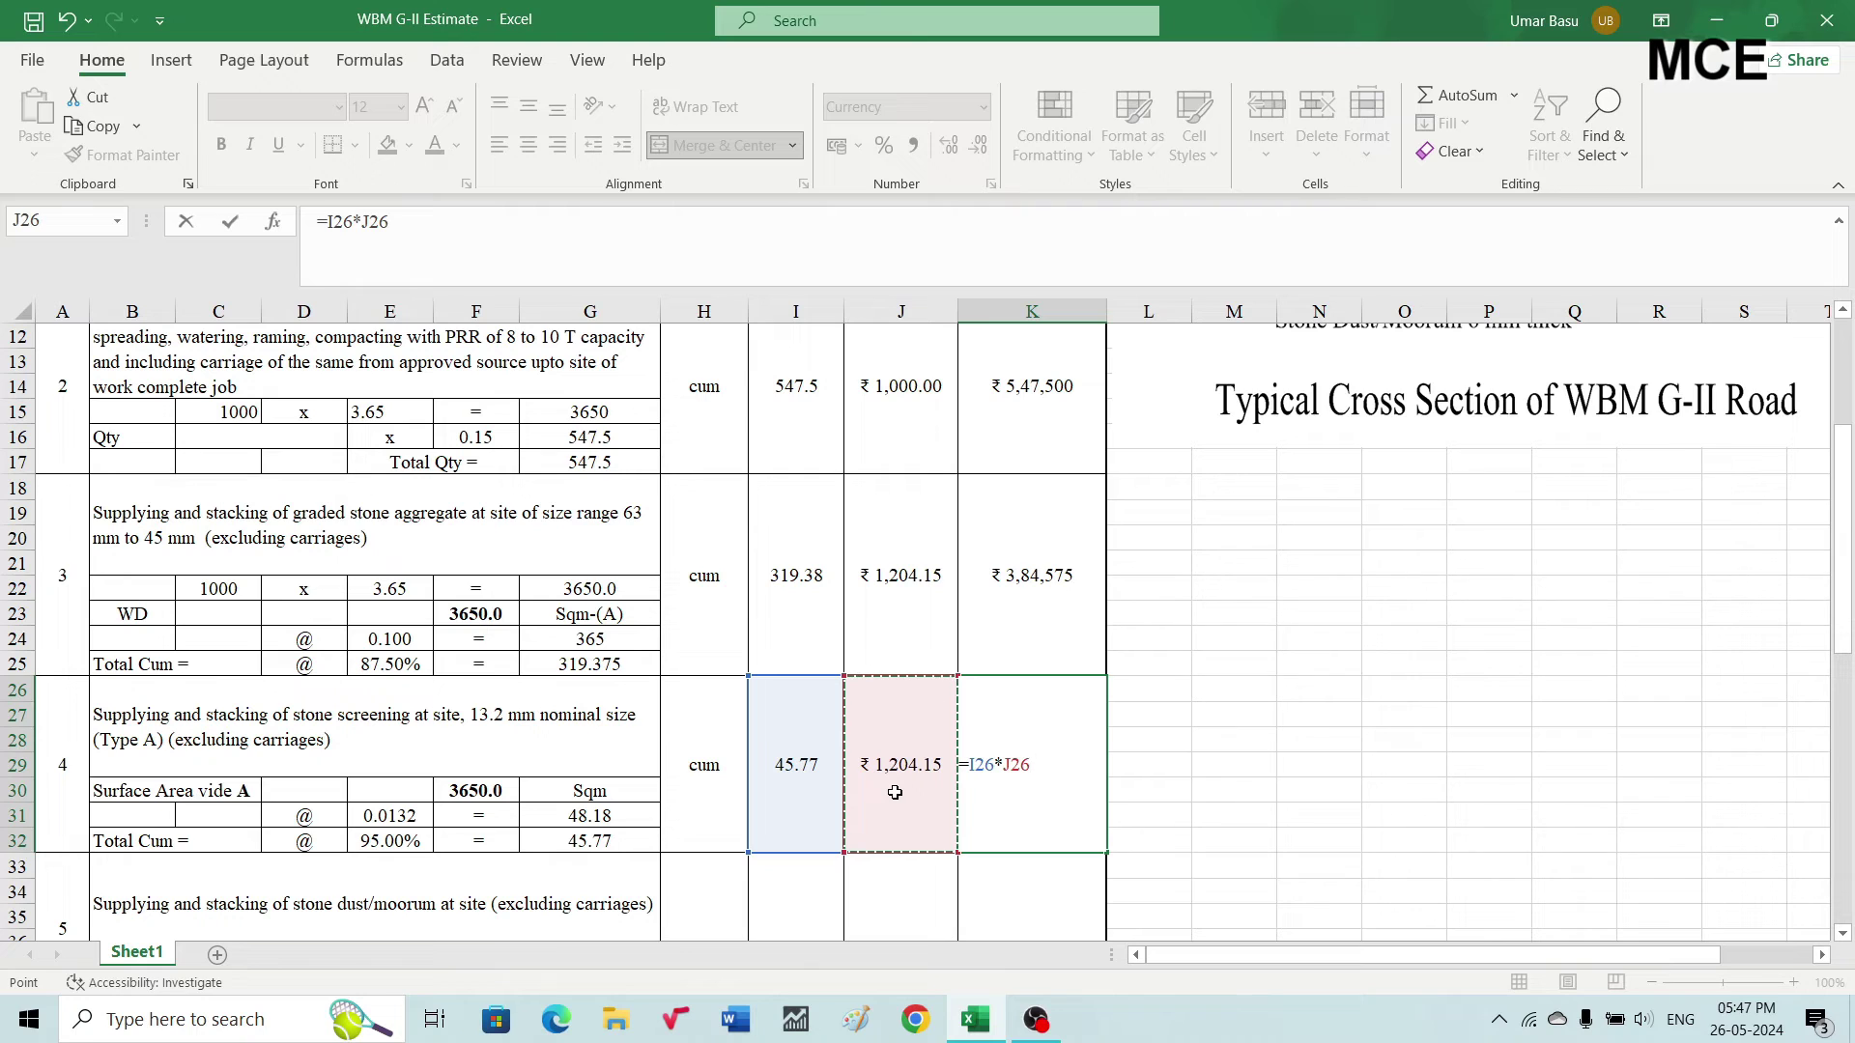
pyautogui.press('Return')
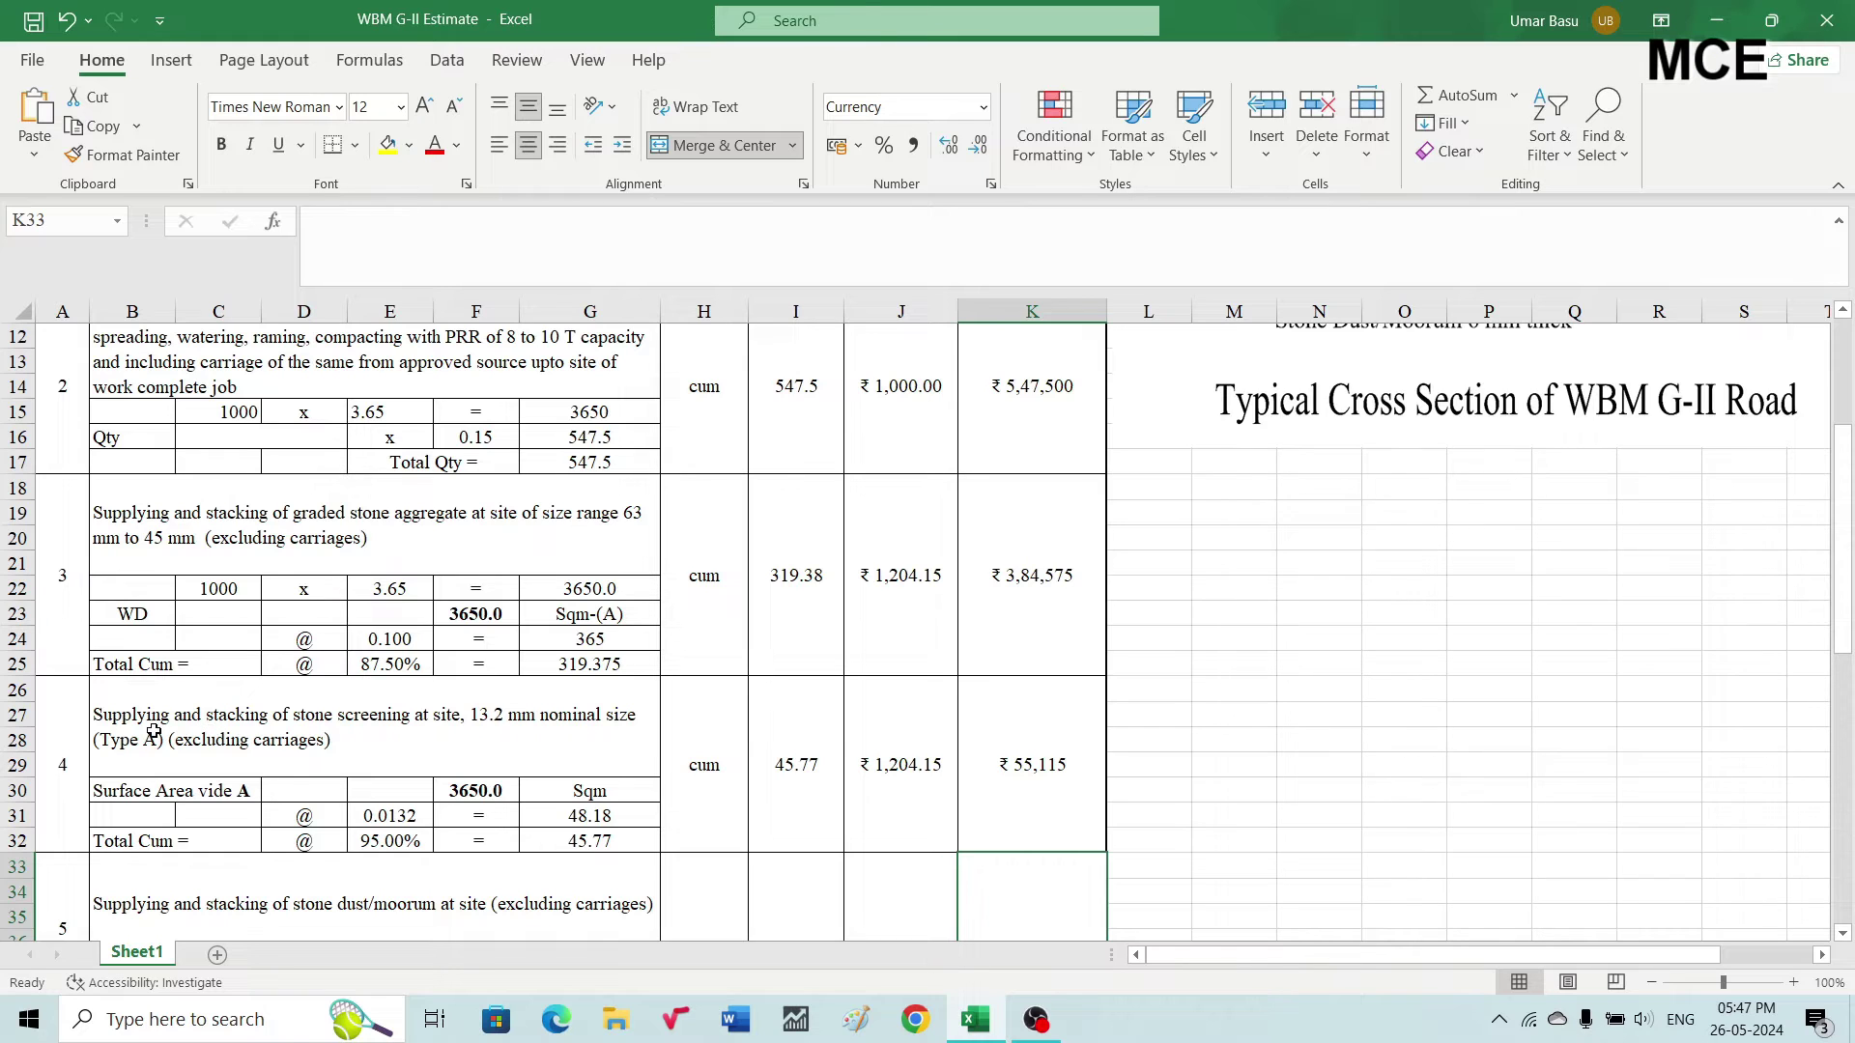
pyautogui.click(331, 734)
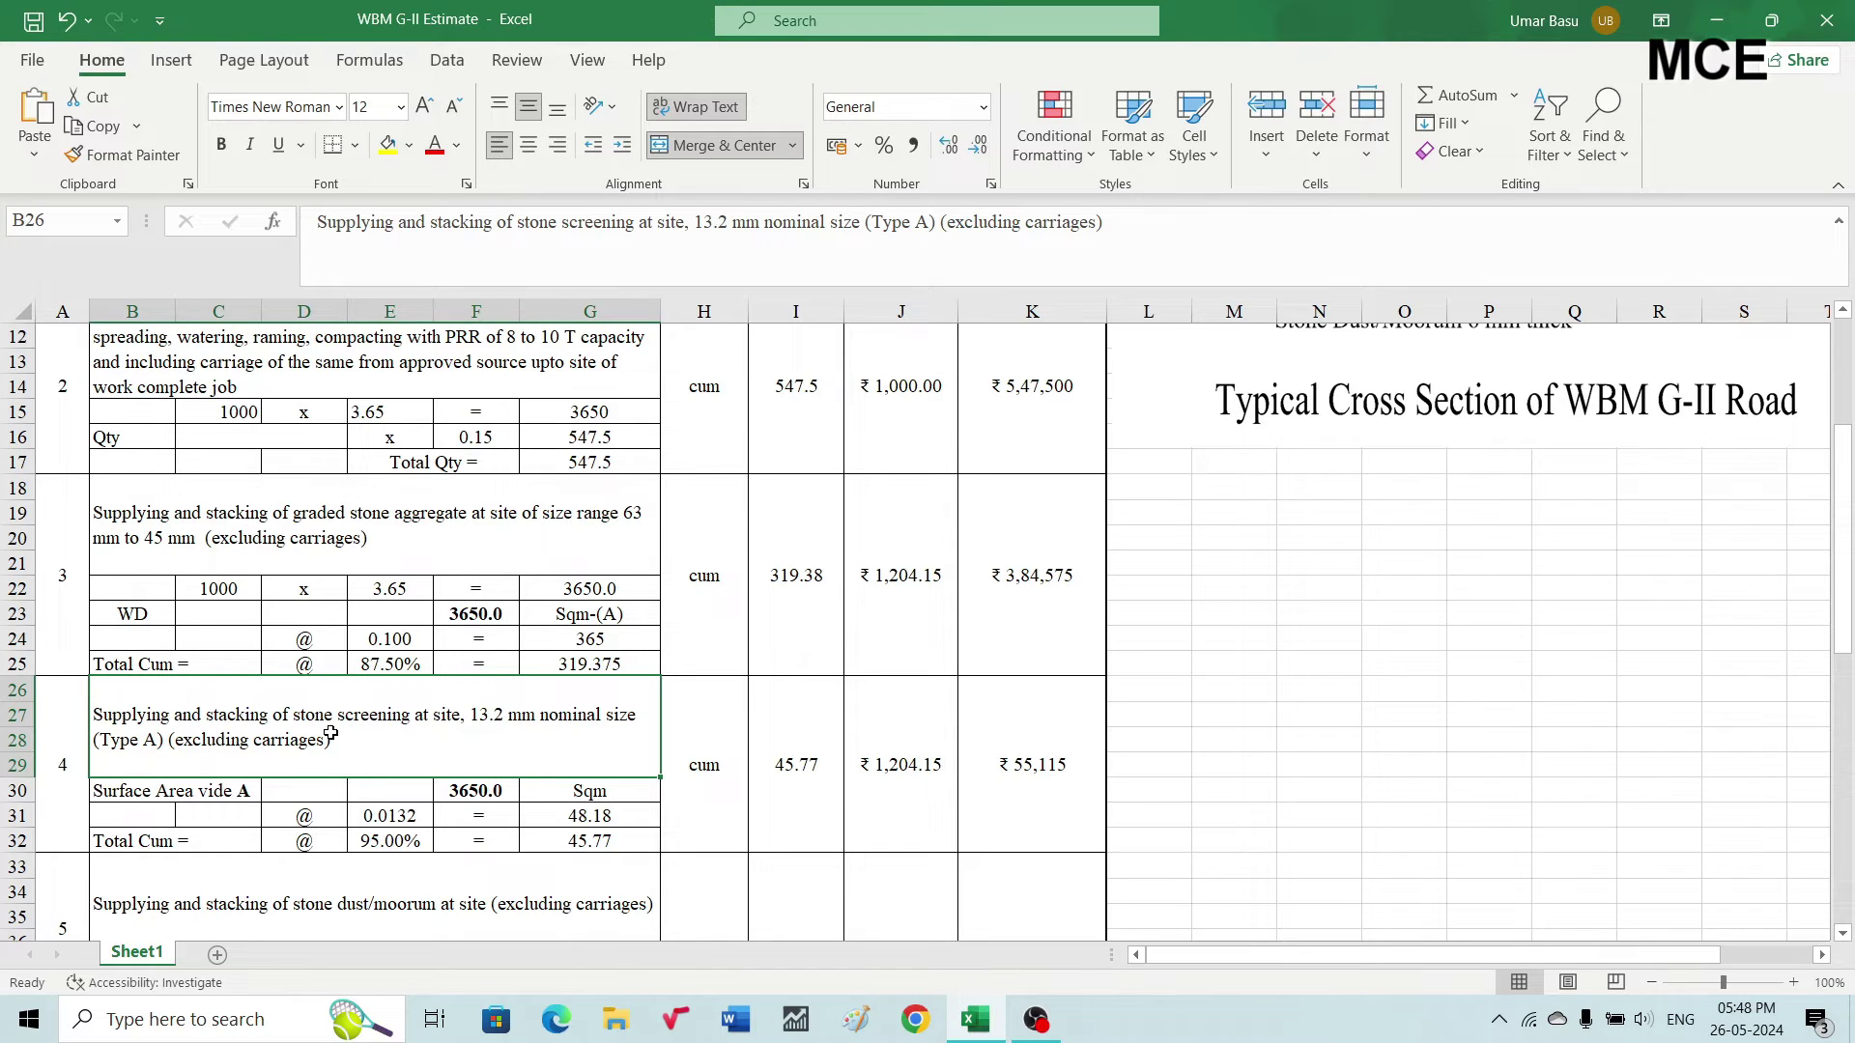
pyautogui.scroll(-1, 412, 742)
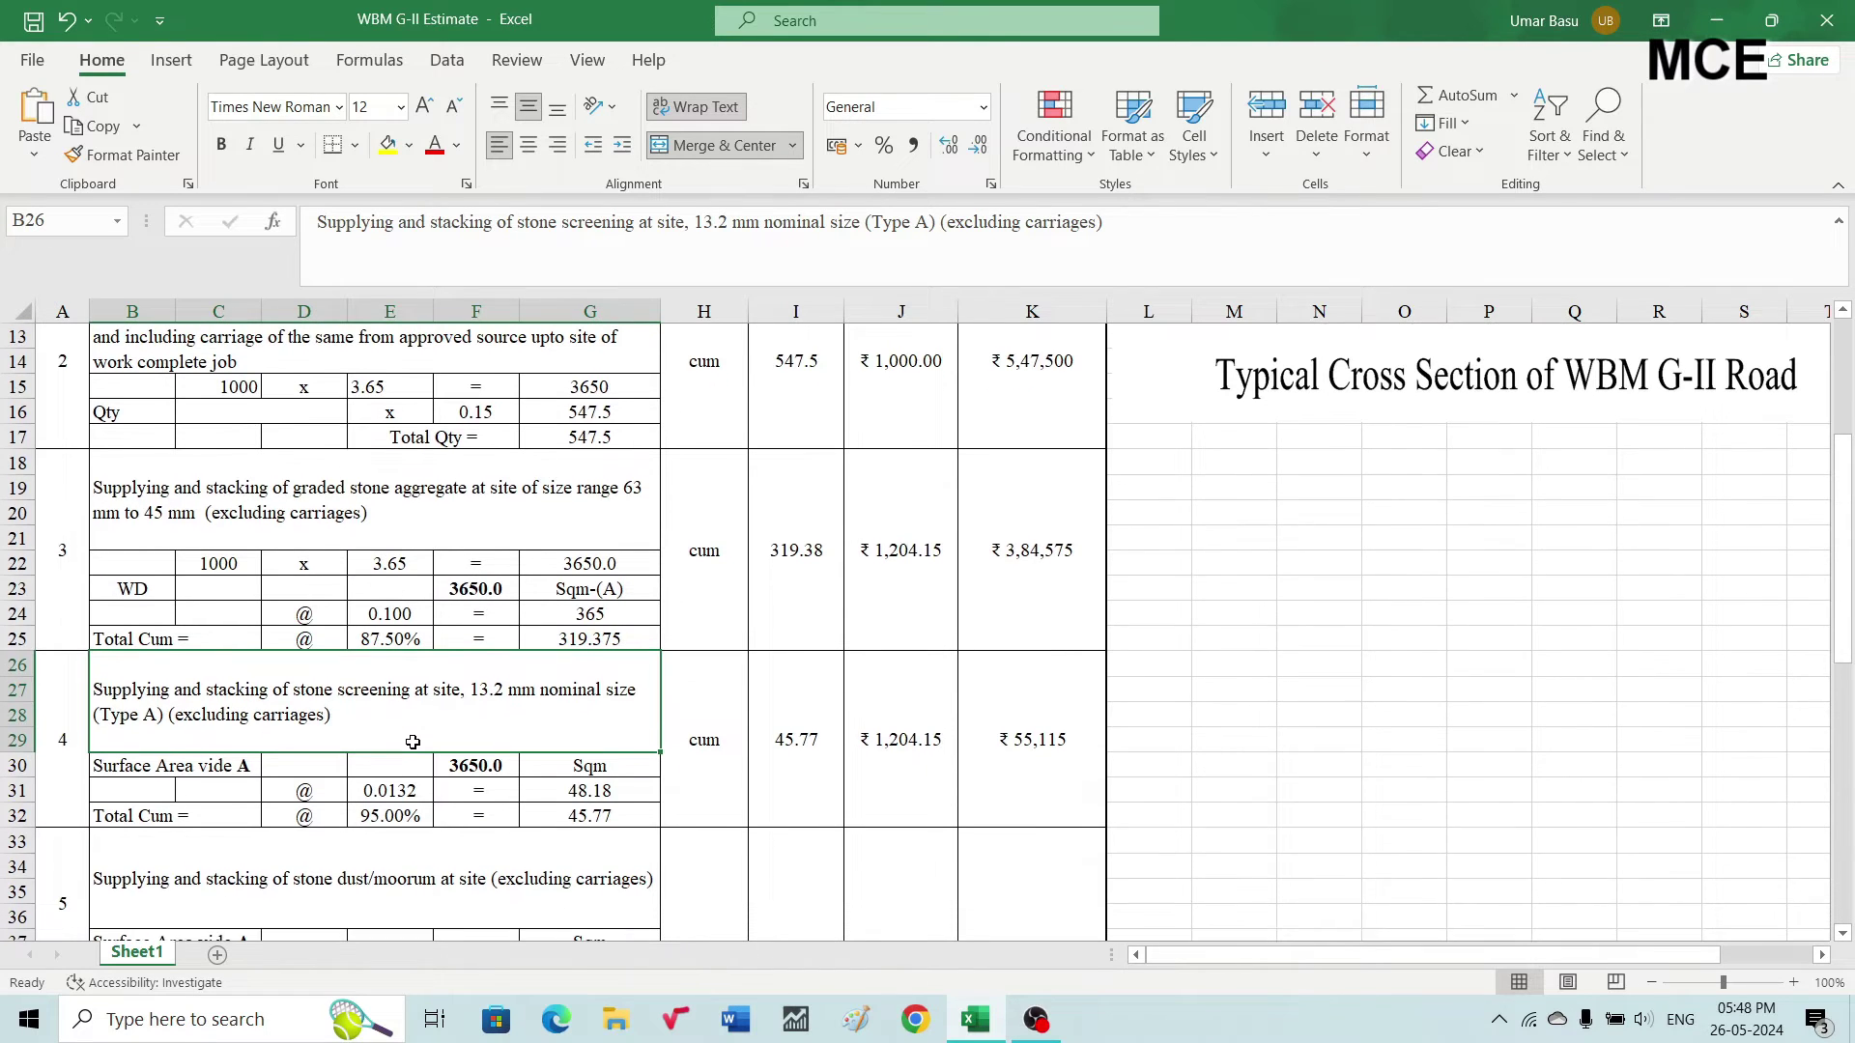
pyautogui.scroll(-2, 412, 742)
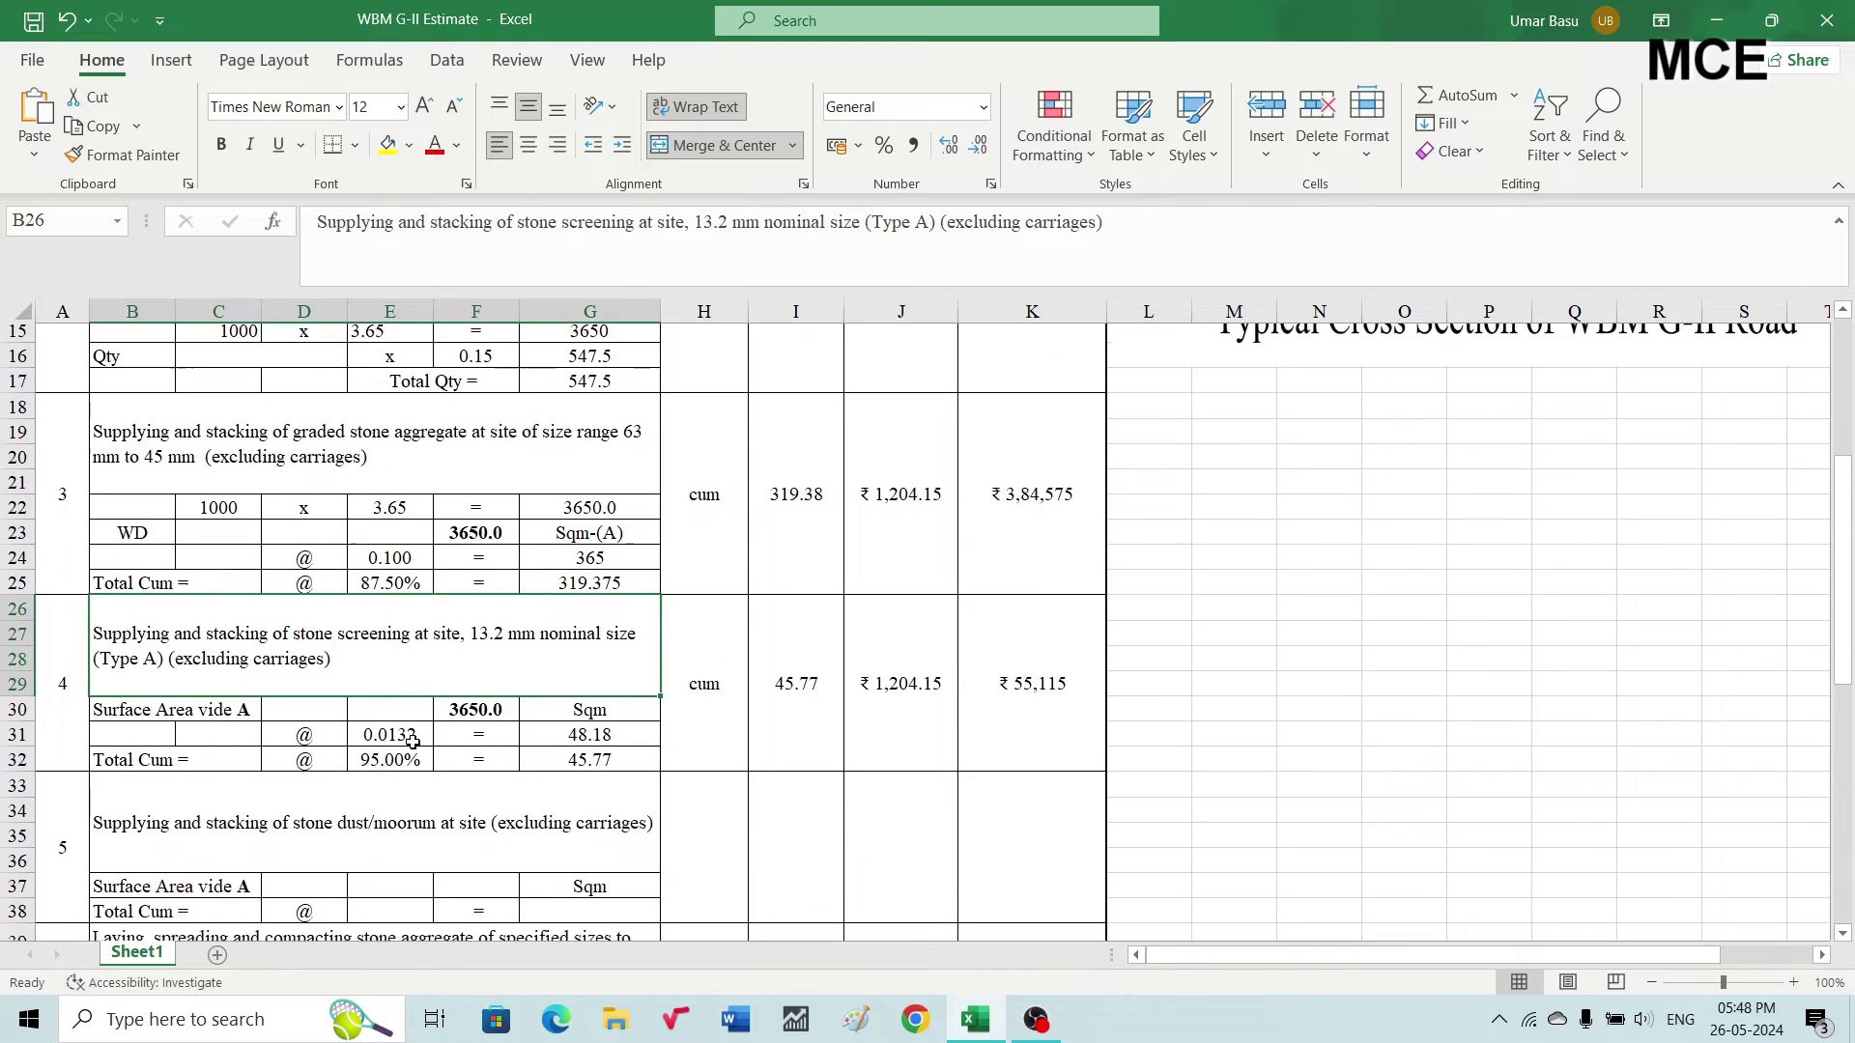
pyautogui.scroll(-1, 412, 742)
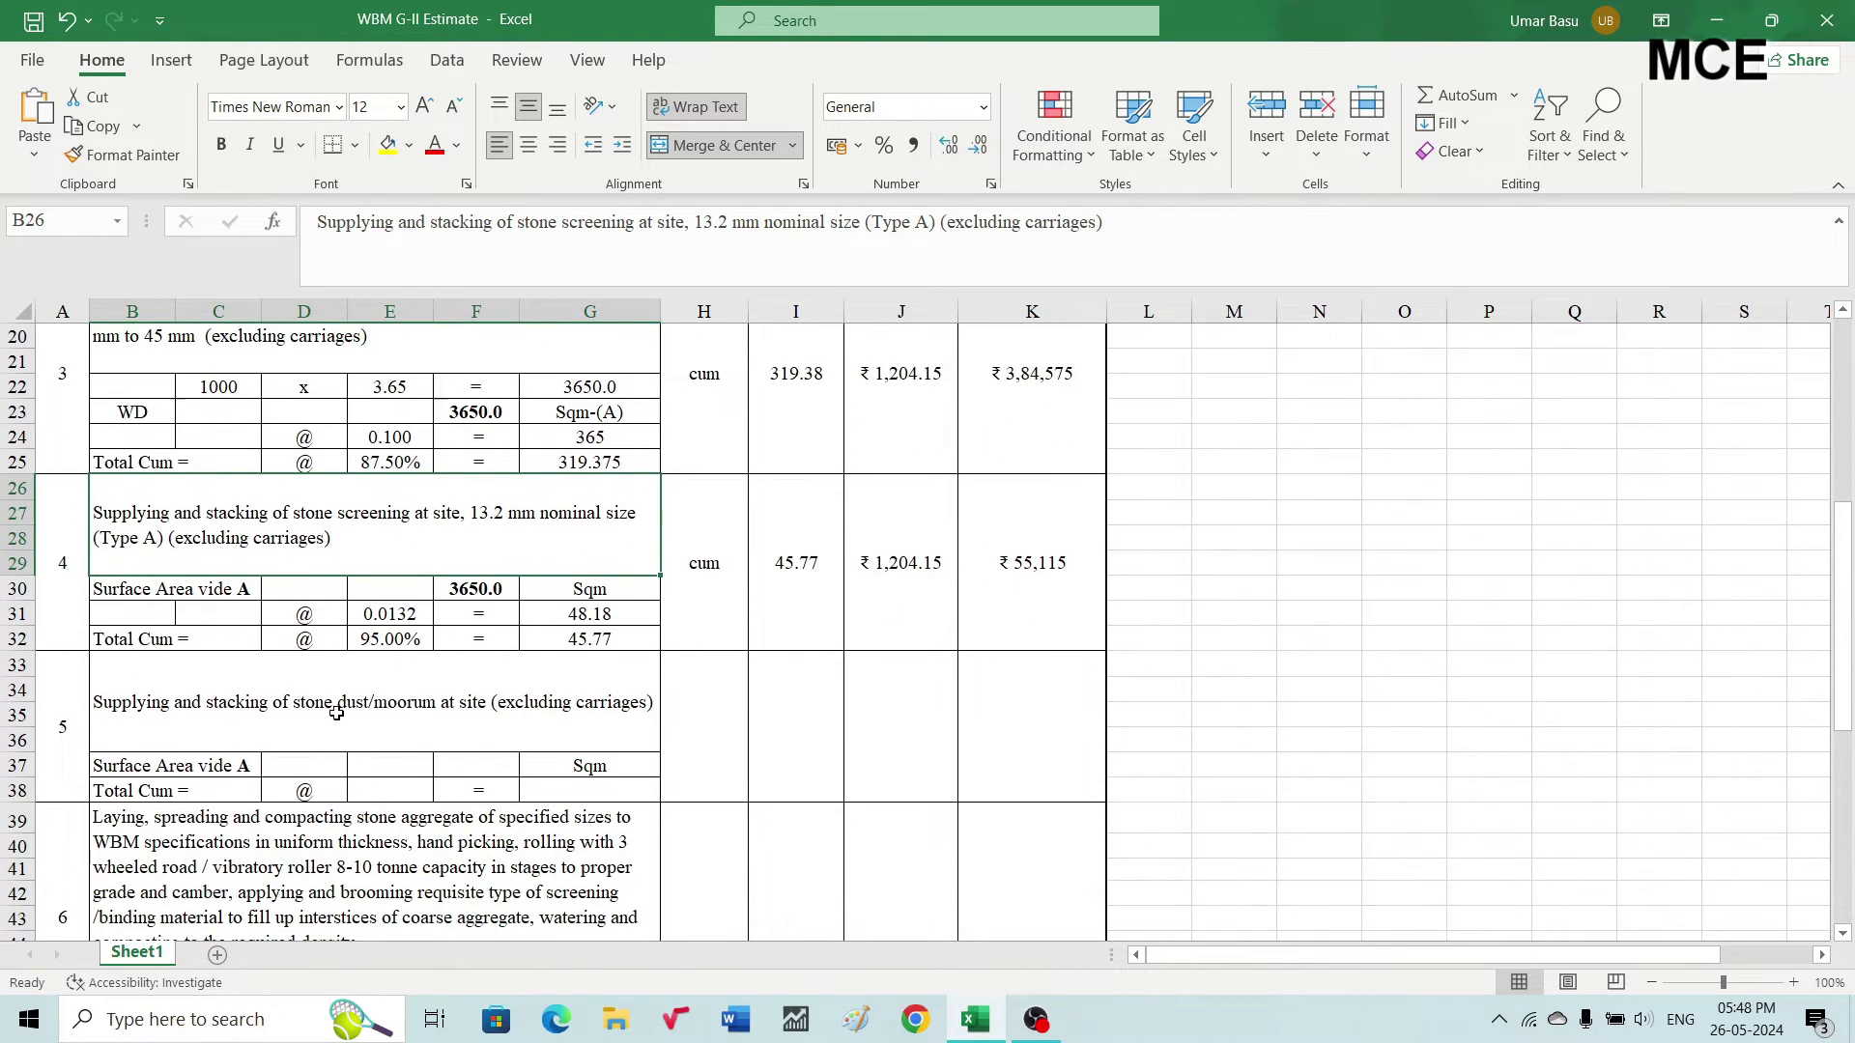
pyautogui.scroll(2, 403, 717)
pyautogui.scroll(5, 404, 717)
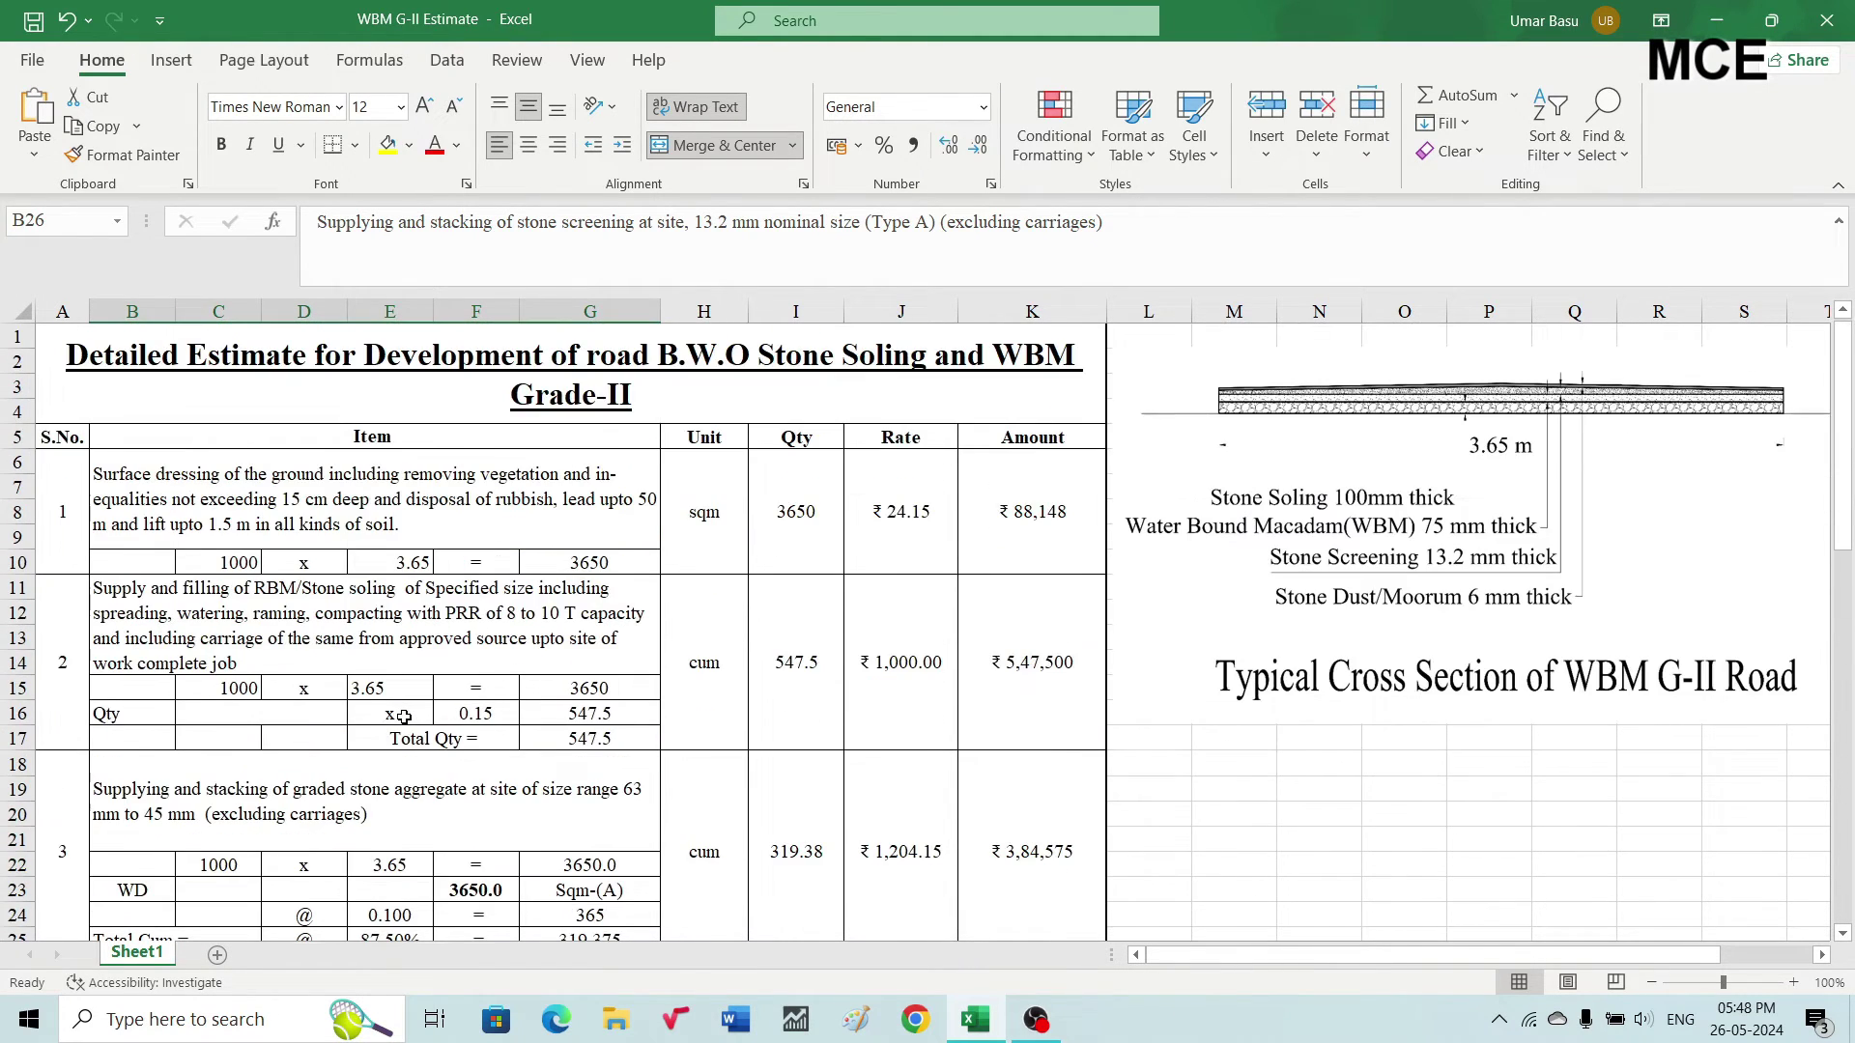
pyautogui.scroll(-1, 404, 717)
pyautogui.scroll(-5, 404, 717)
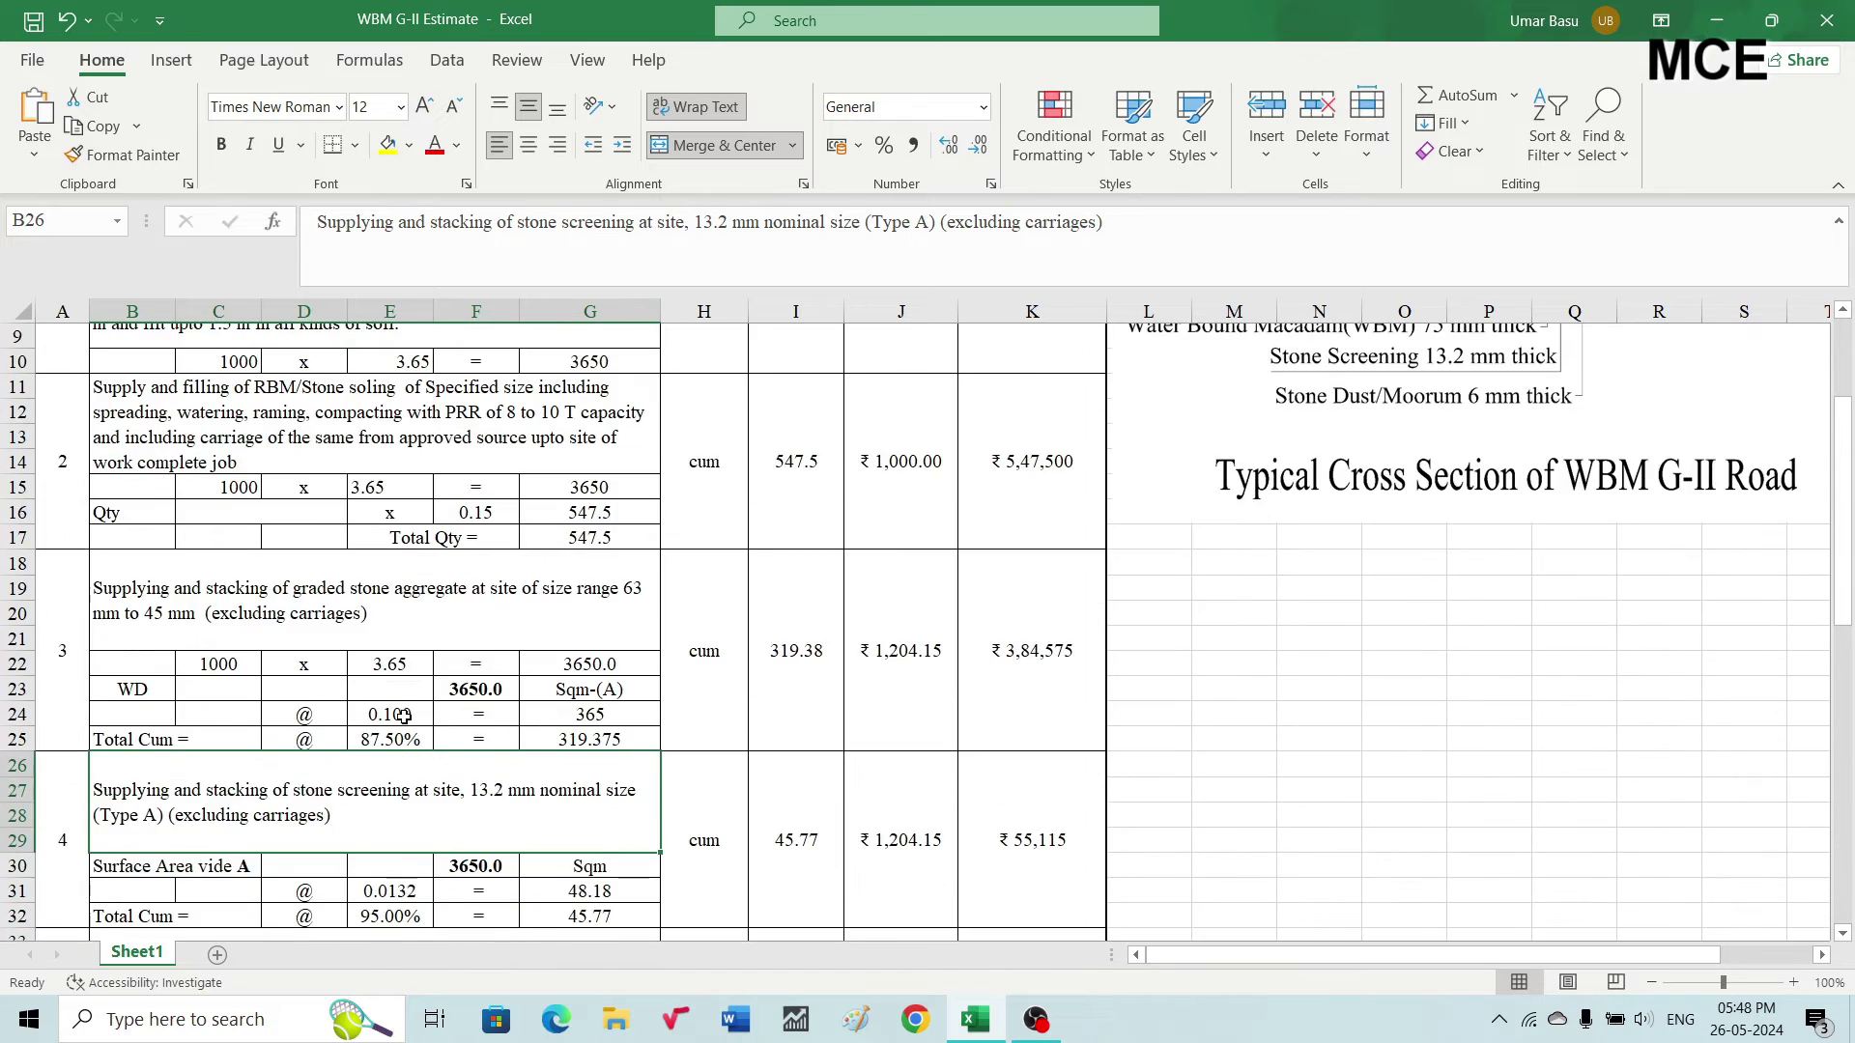
pyautogui.scroll(-1, 404, 717)
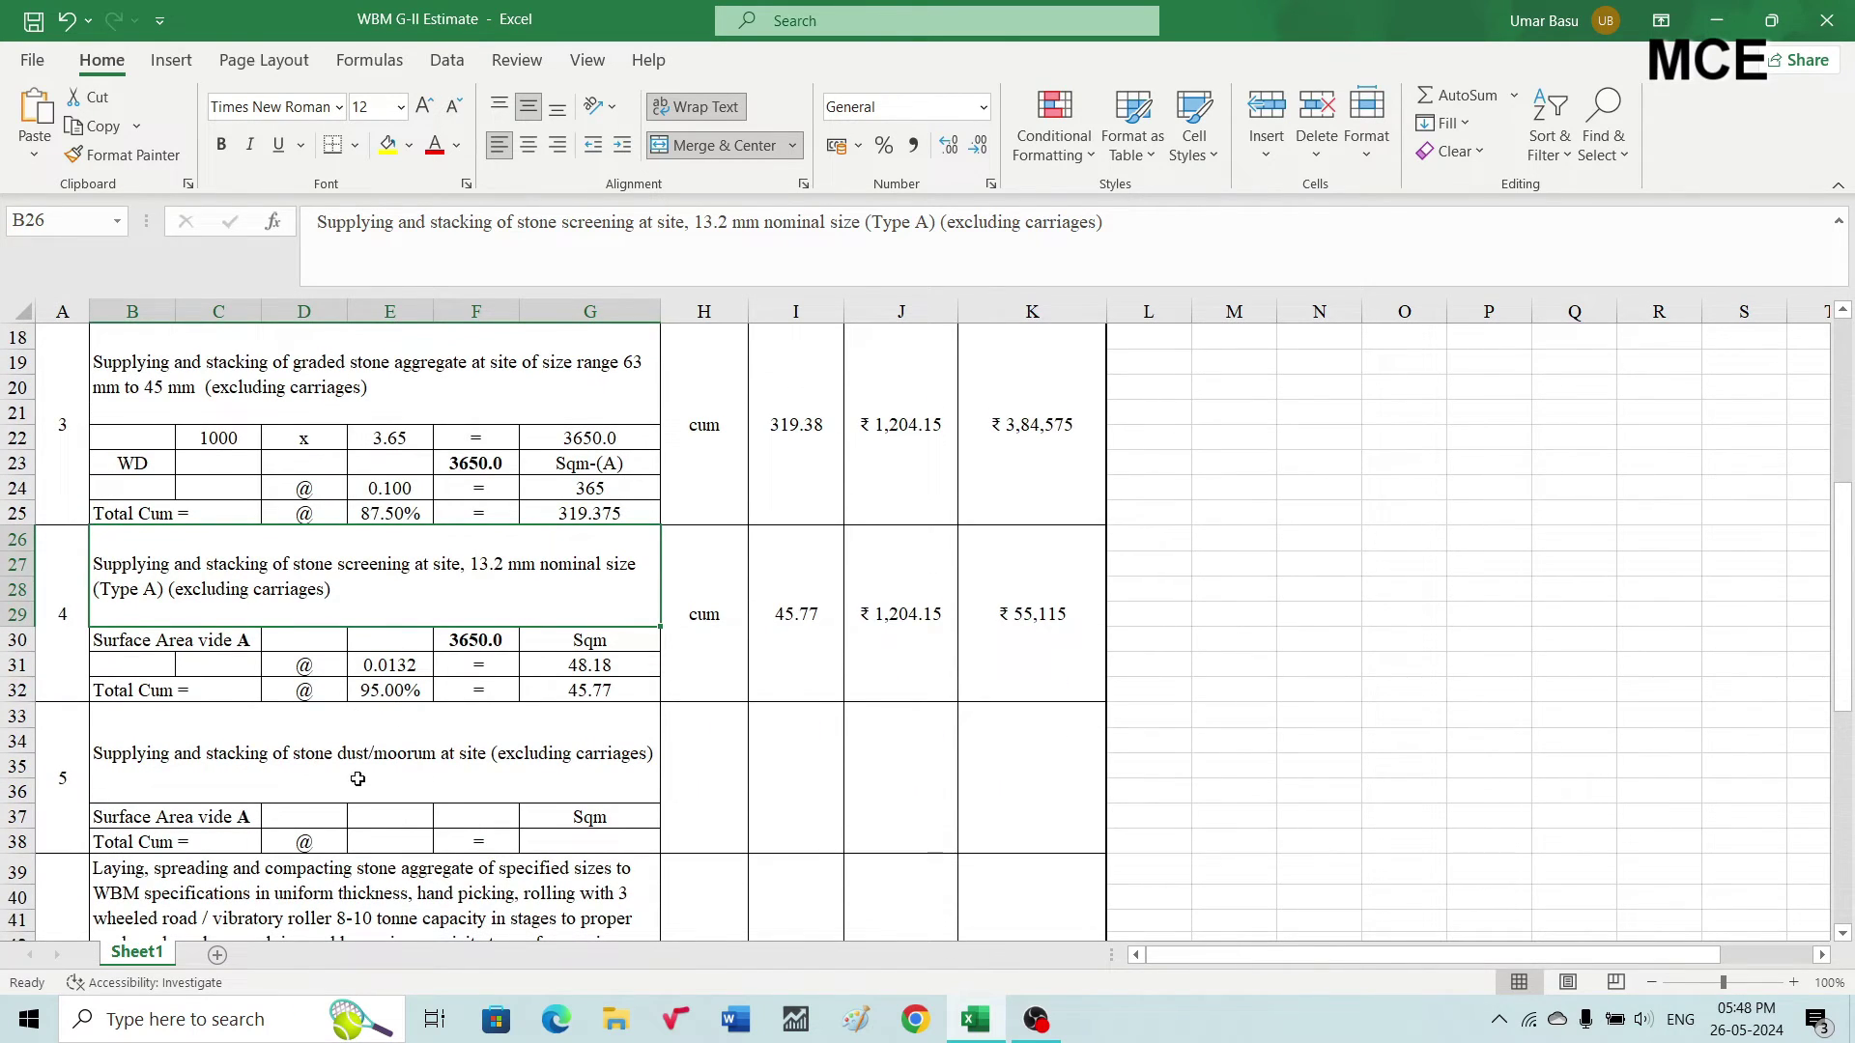
pyautogui.scroll(5, 1399, 629)
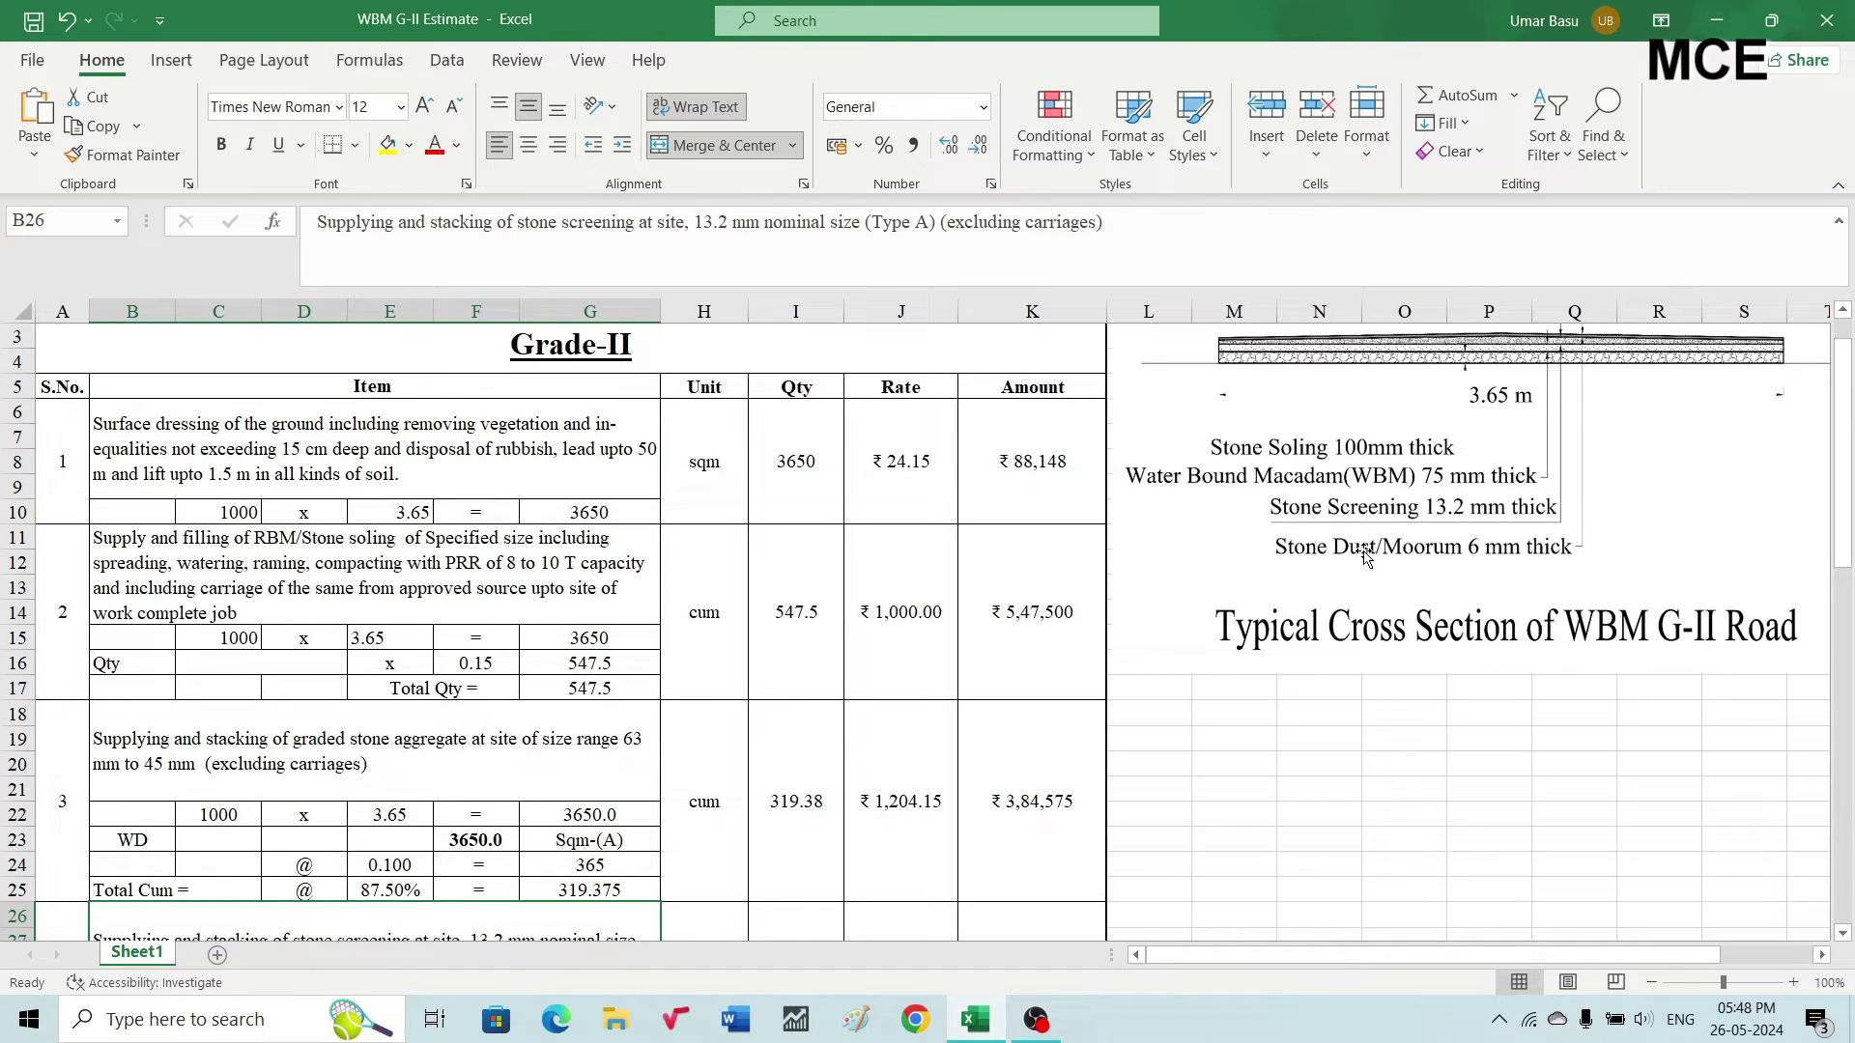
pyautogui.scroll(1, 1362, 541)
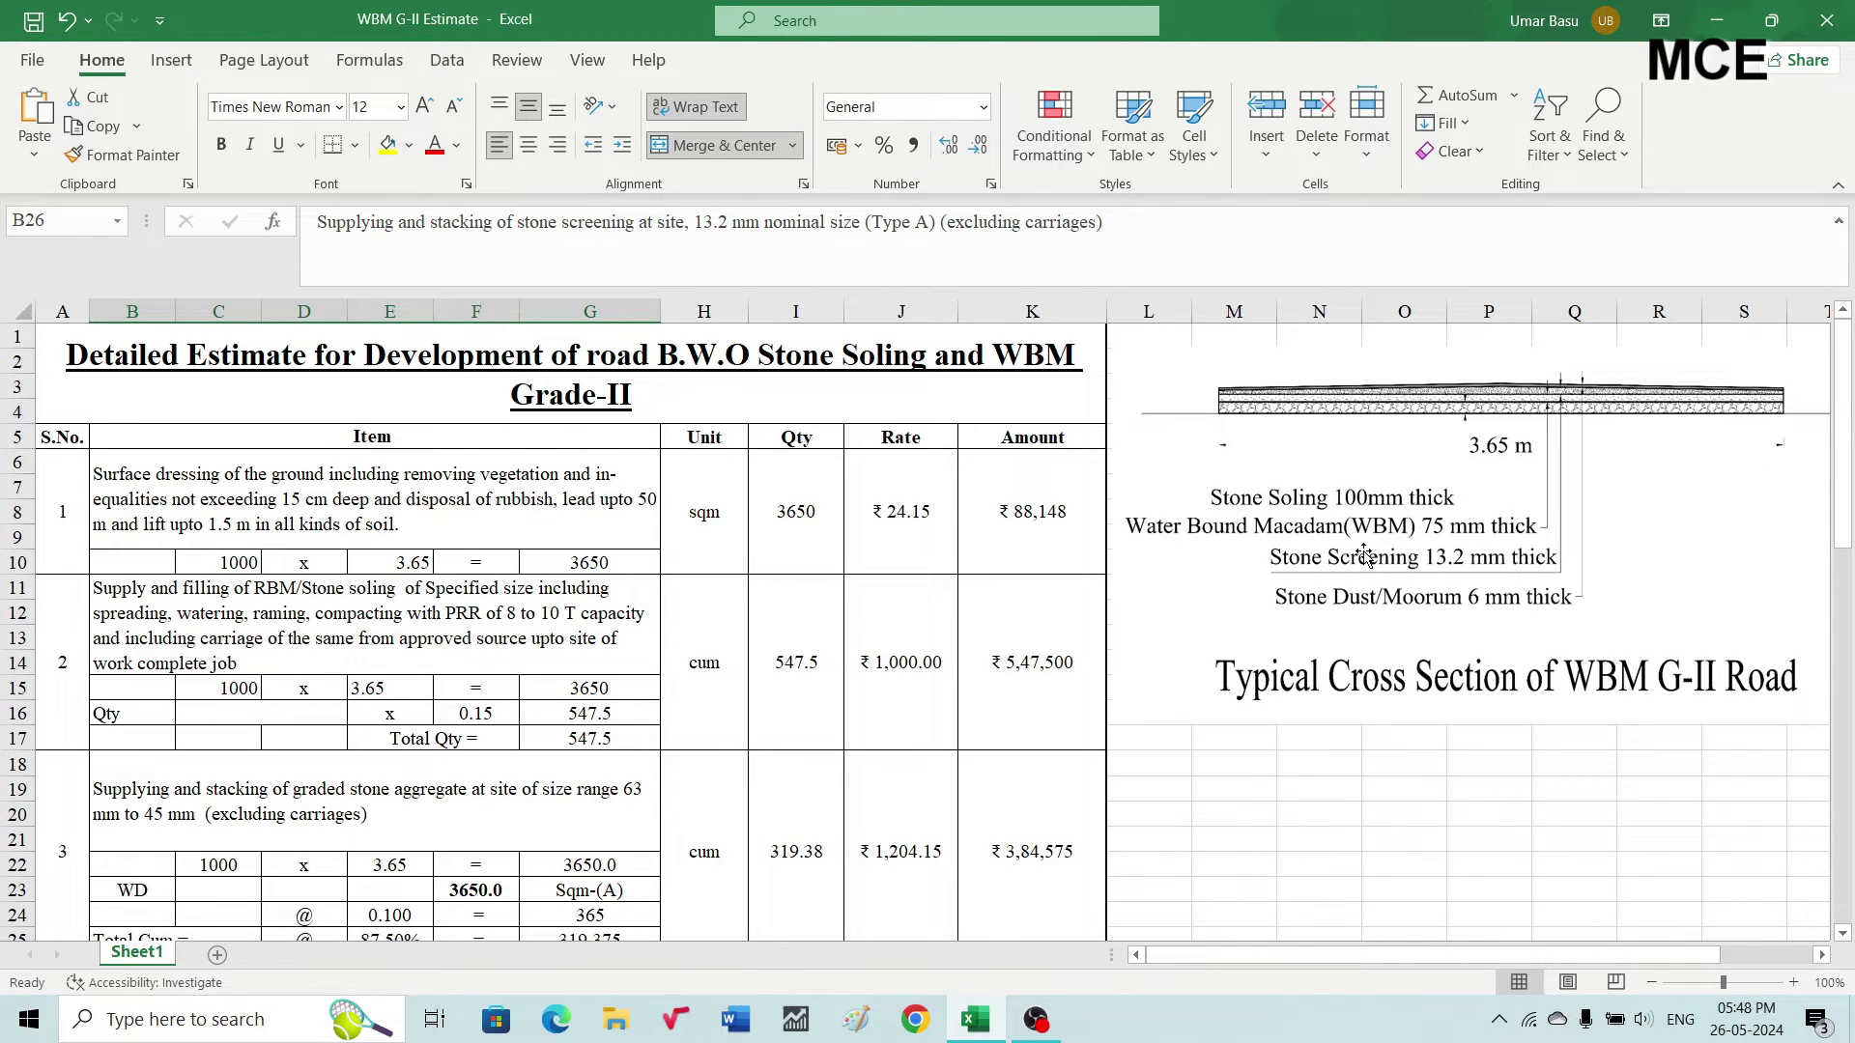
pyautogui.scroll(-3, 1364, 553)
pyautogui.scroll(3, 1364, 553)
pyautogui.scroll(-2, 1107, 633)
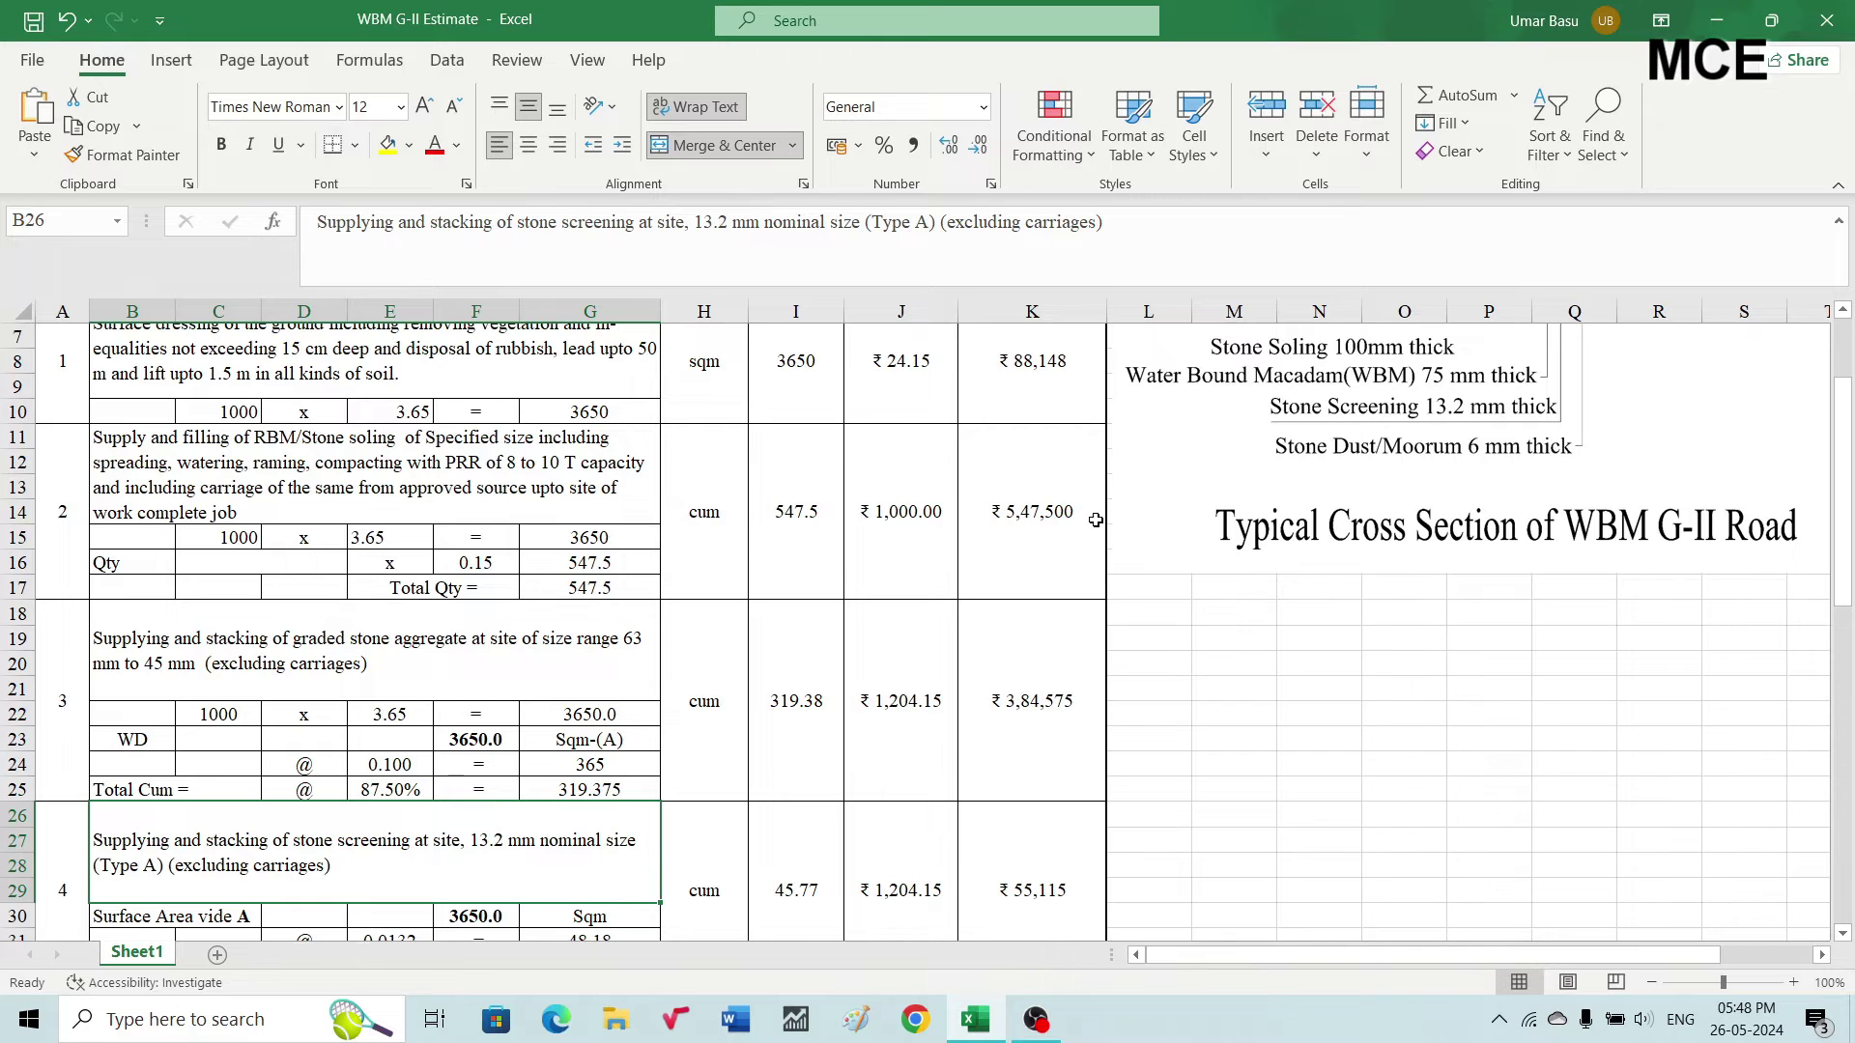
pyautogui.scroll(-3, 1096, 521)
pyautogui.scroll(-1, 1095, 521)
pyautogui.scroll(-2, 600, 654)
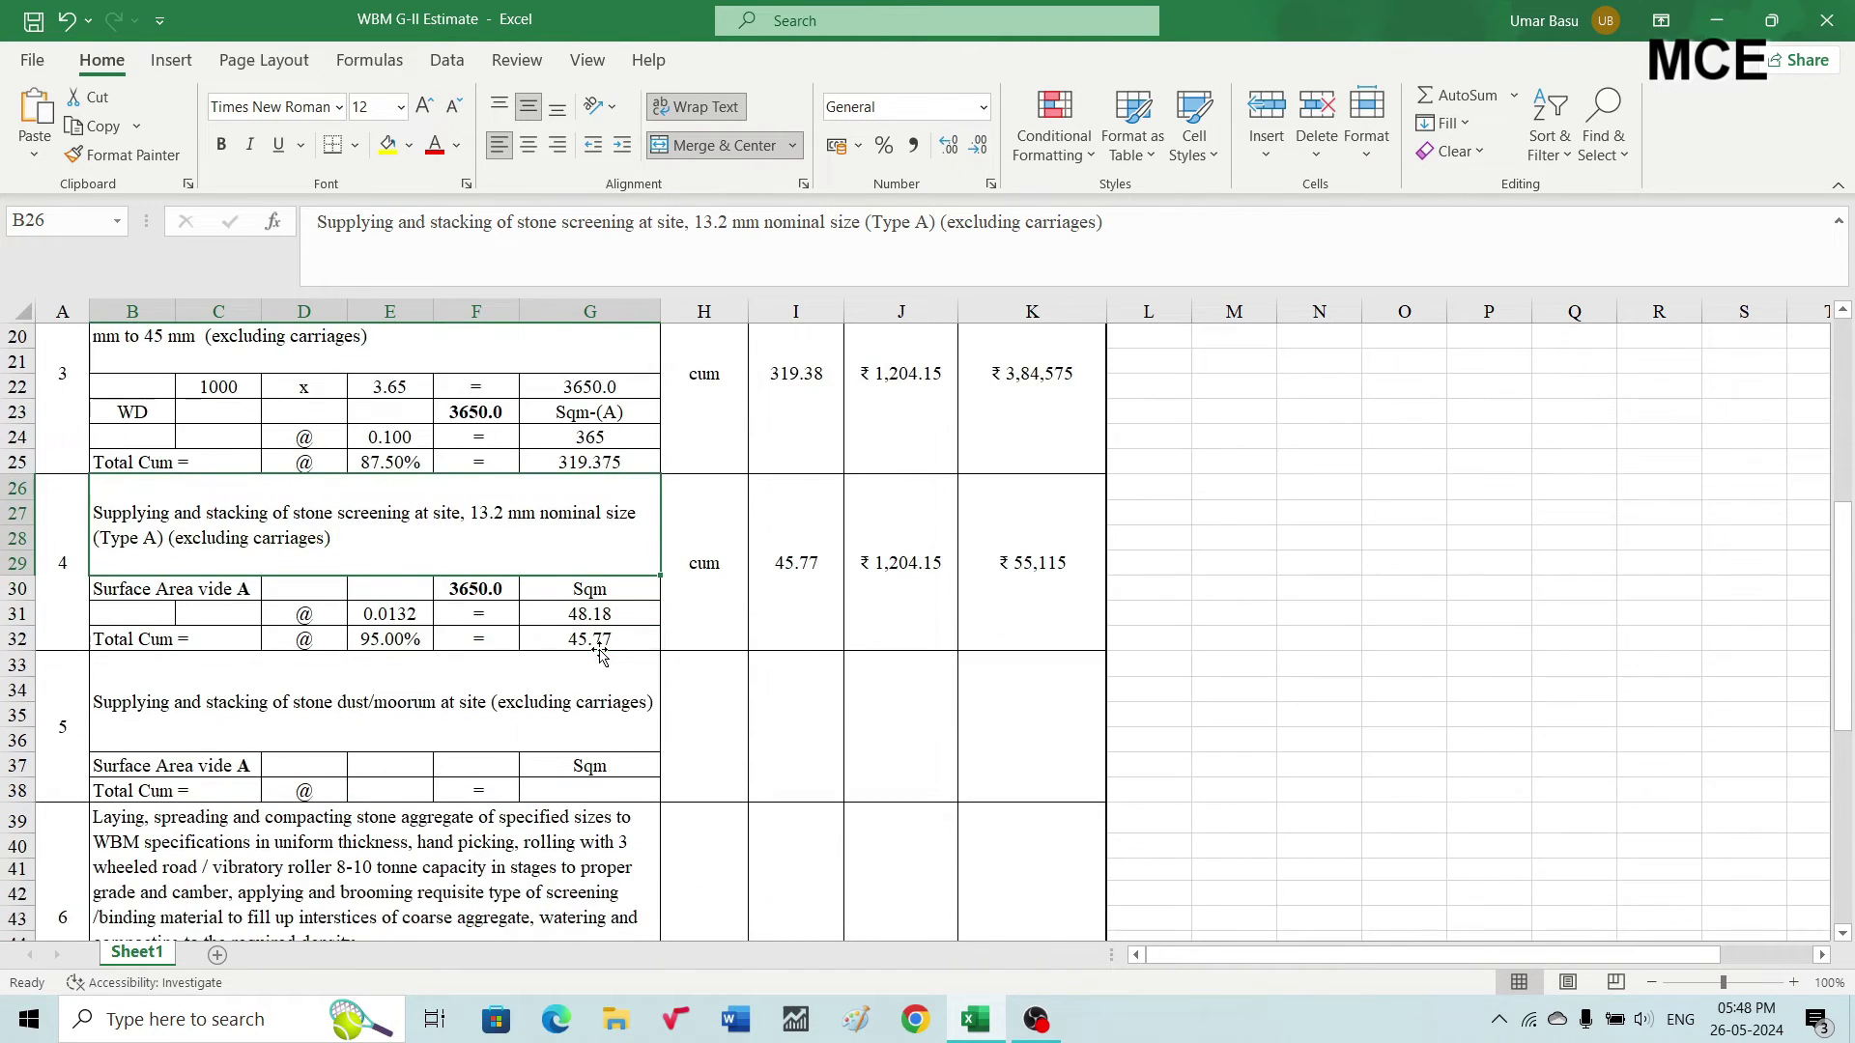
pyautogui.scroll(-1, 600, 654)
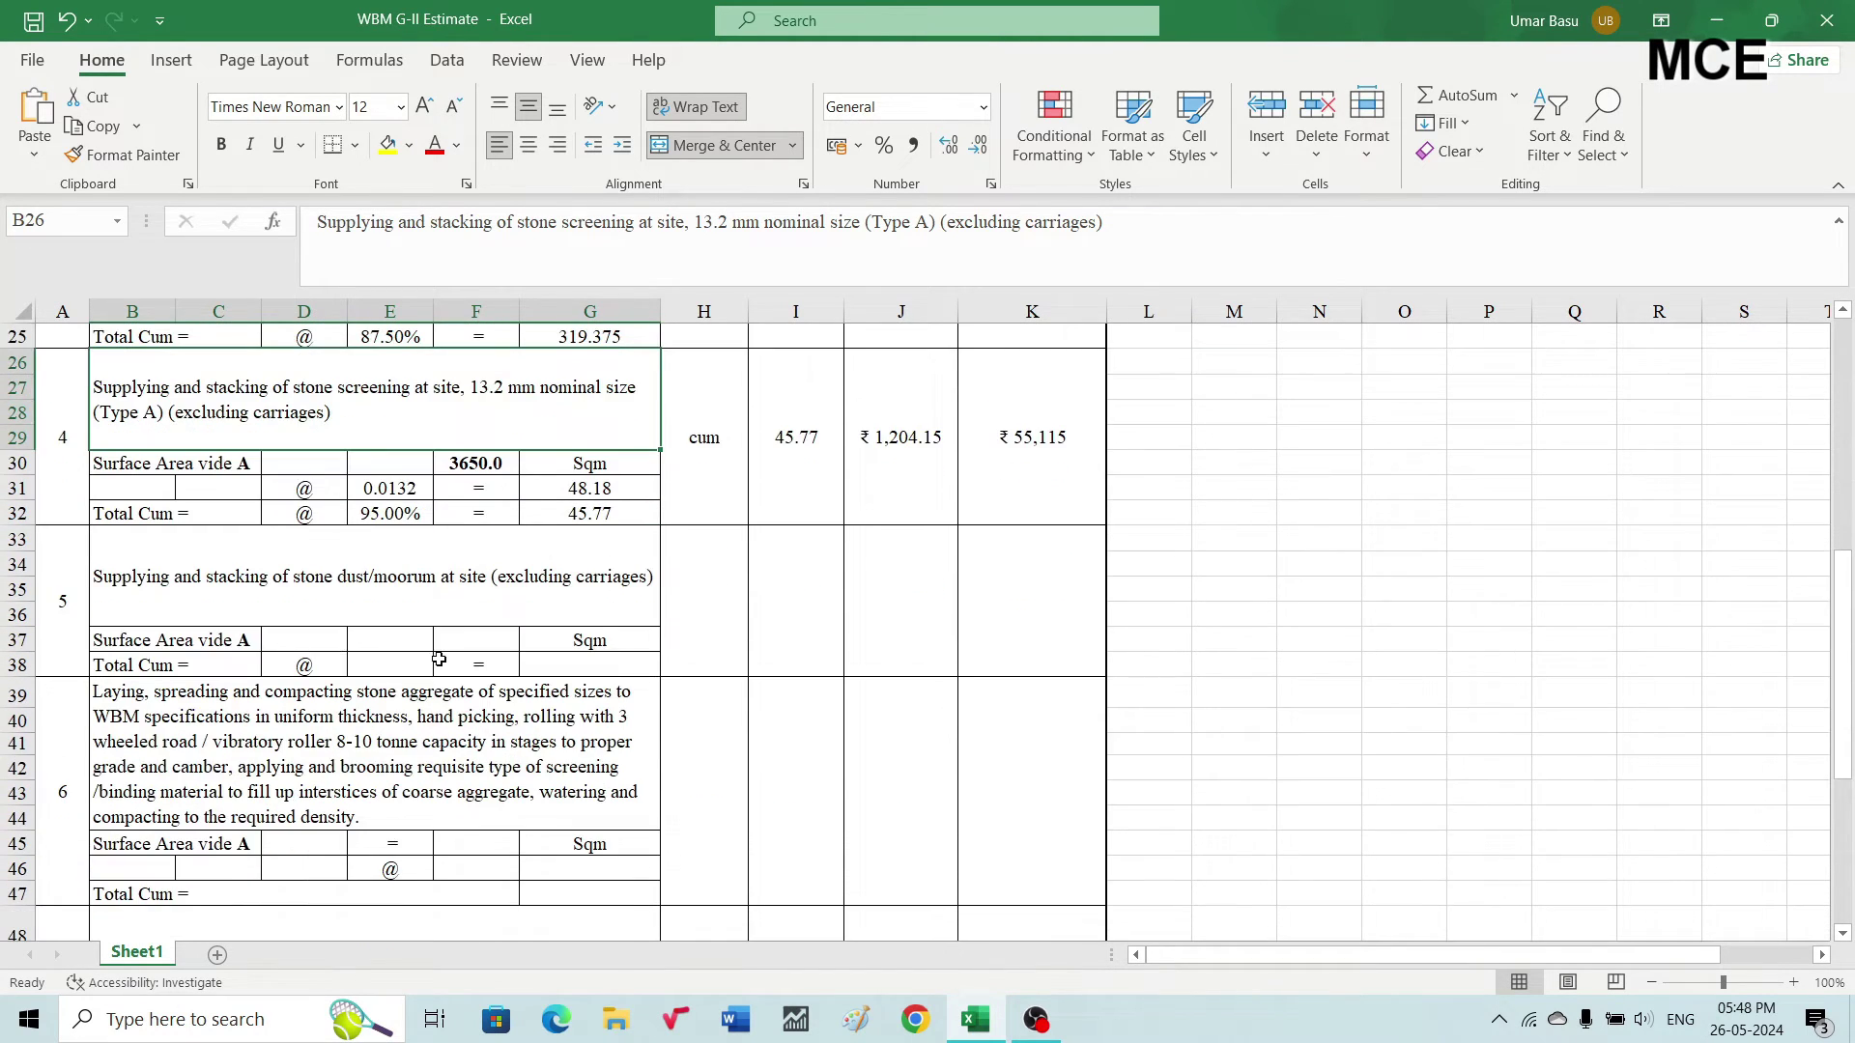
pyautogui.doubleClick(467, 645)
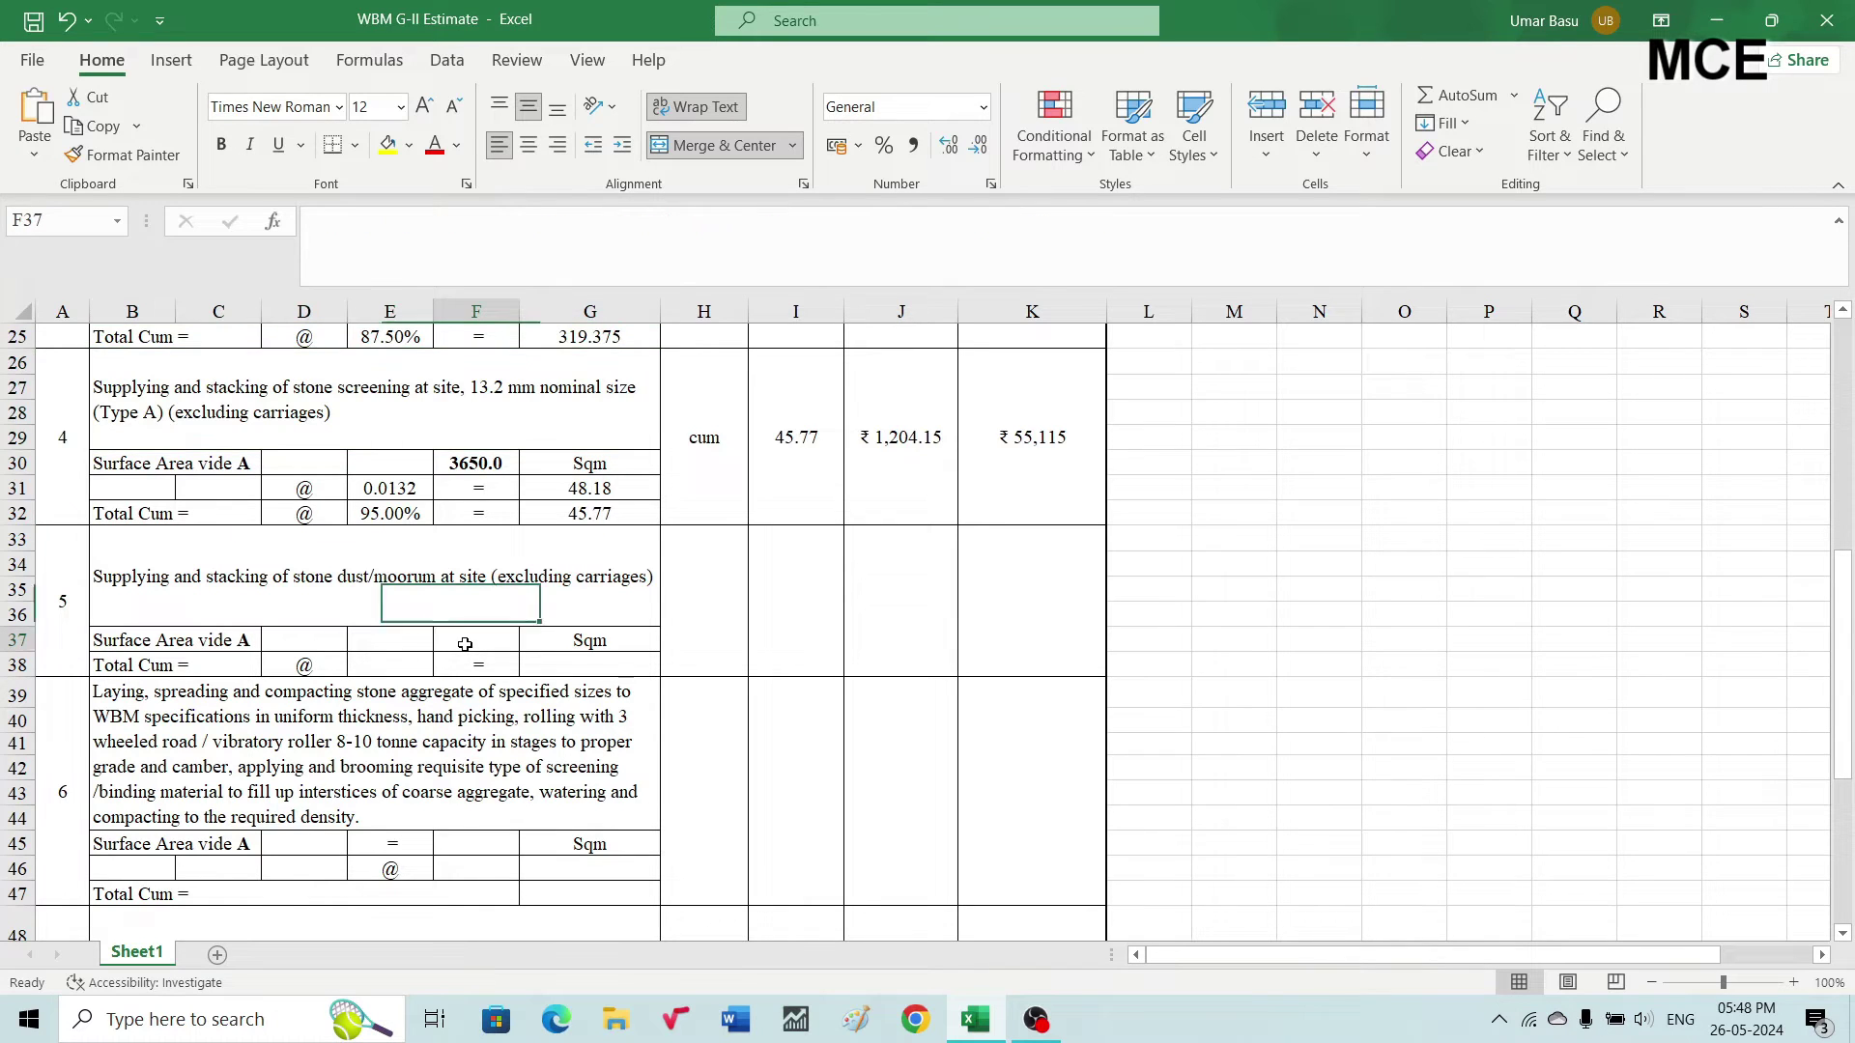
# Link F37 to the 3650.0 surface area in F23
pyautogui.write('=')
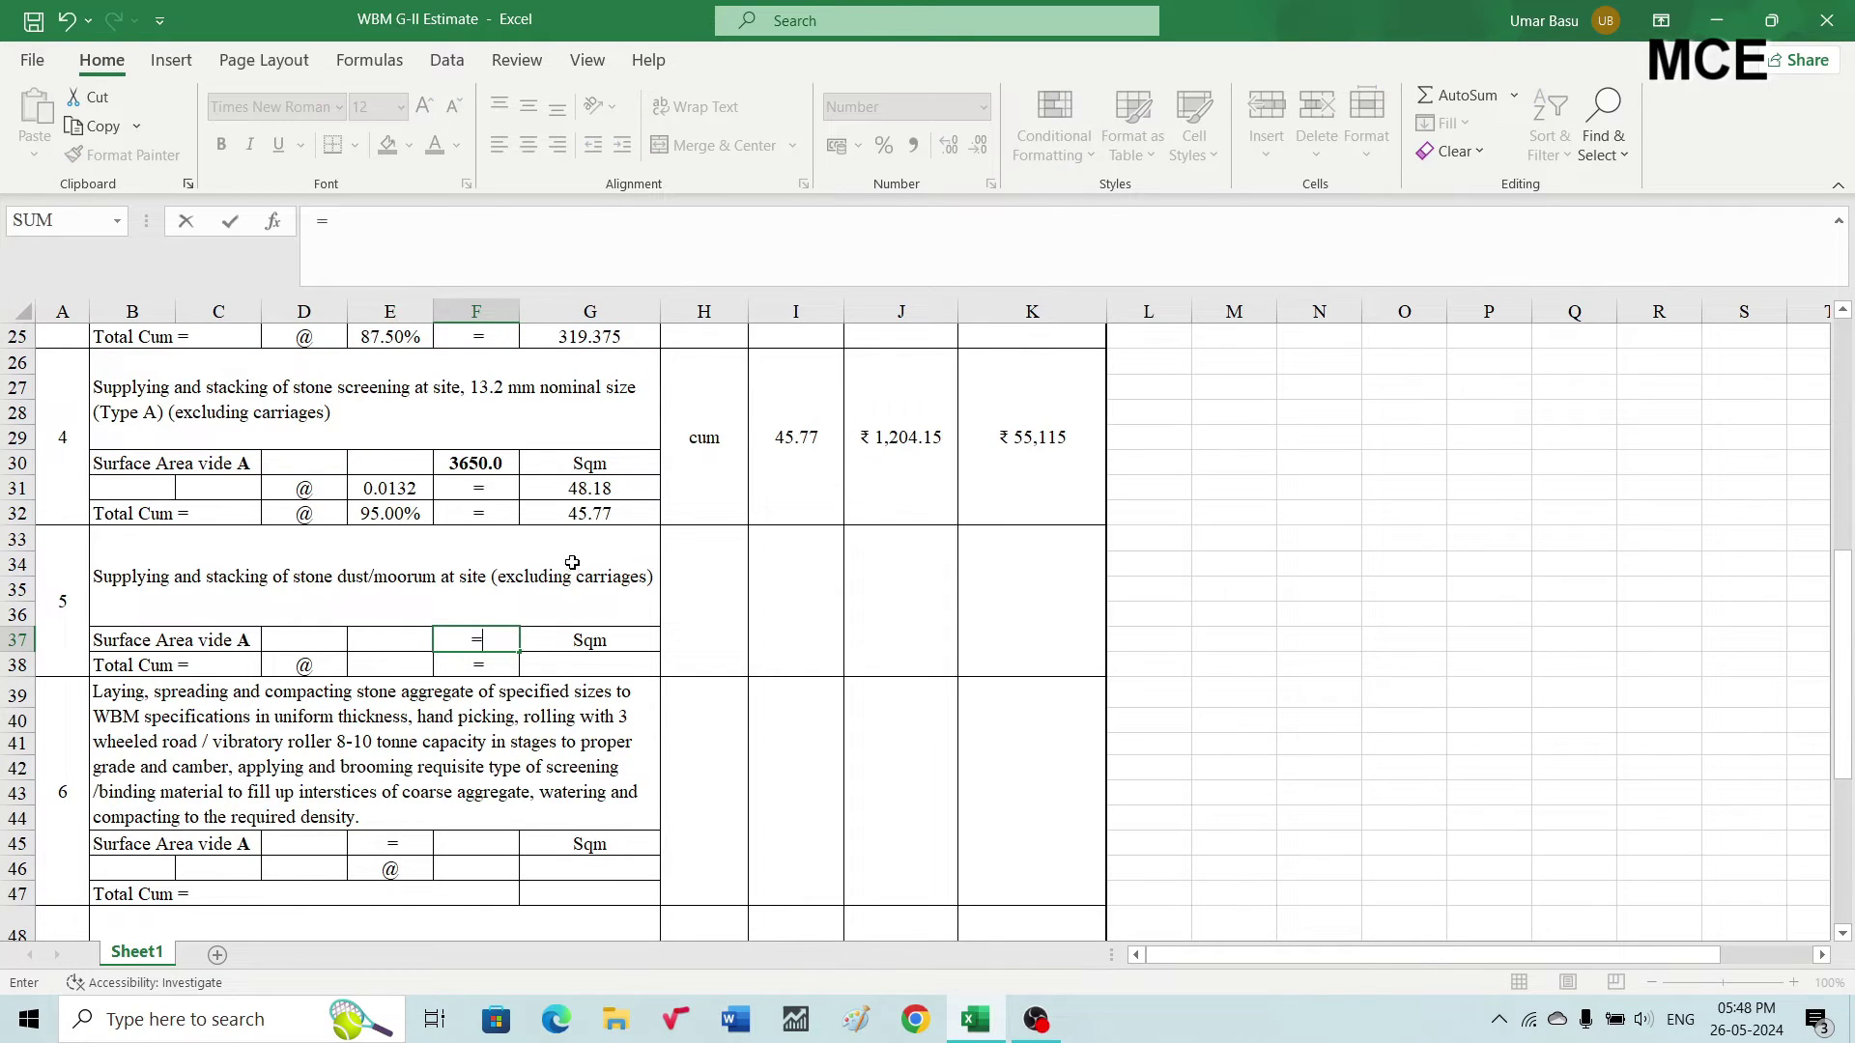
pyautogui.scroll(1, 548, 437)
pyautogui.scroll(1, 350, 420)
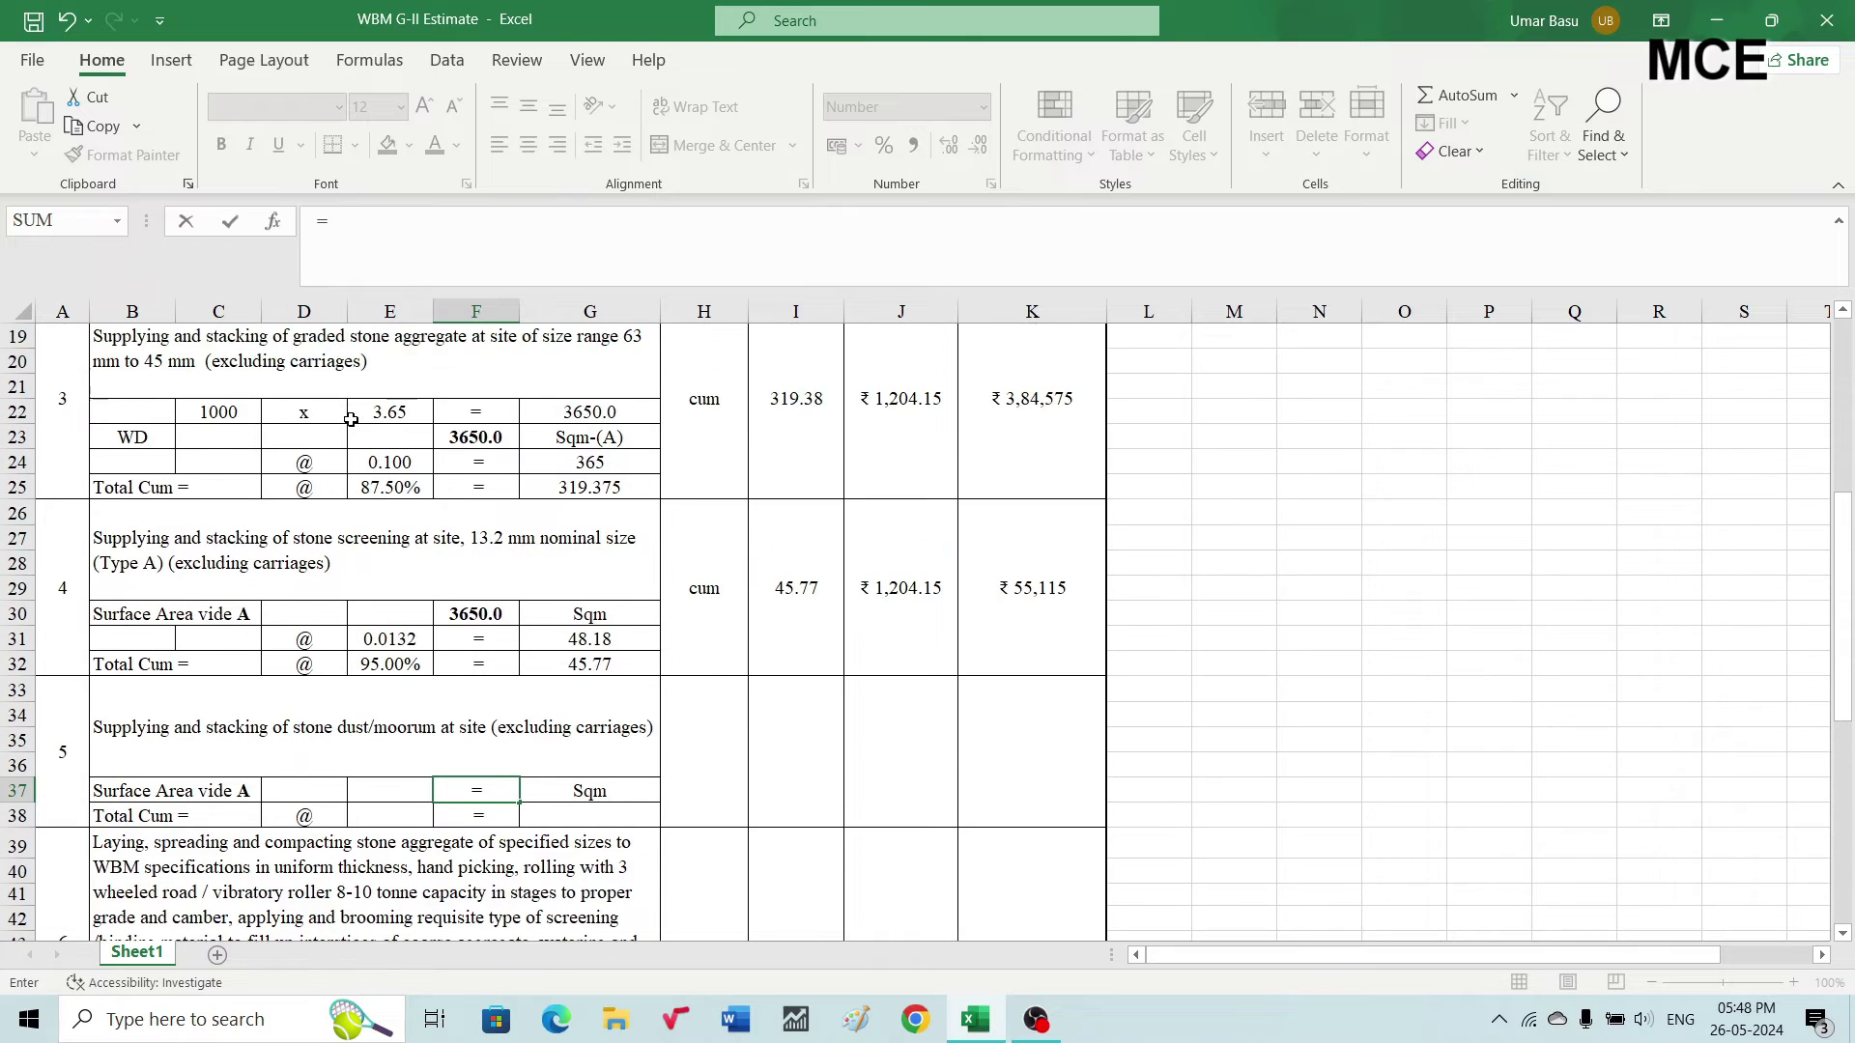
pyautogui.click(474, 438)
pyautogui.press('Return')
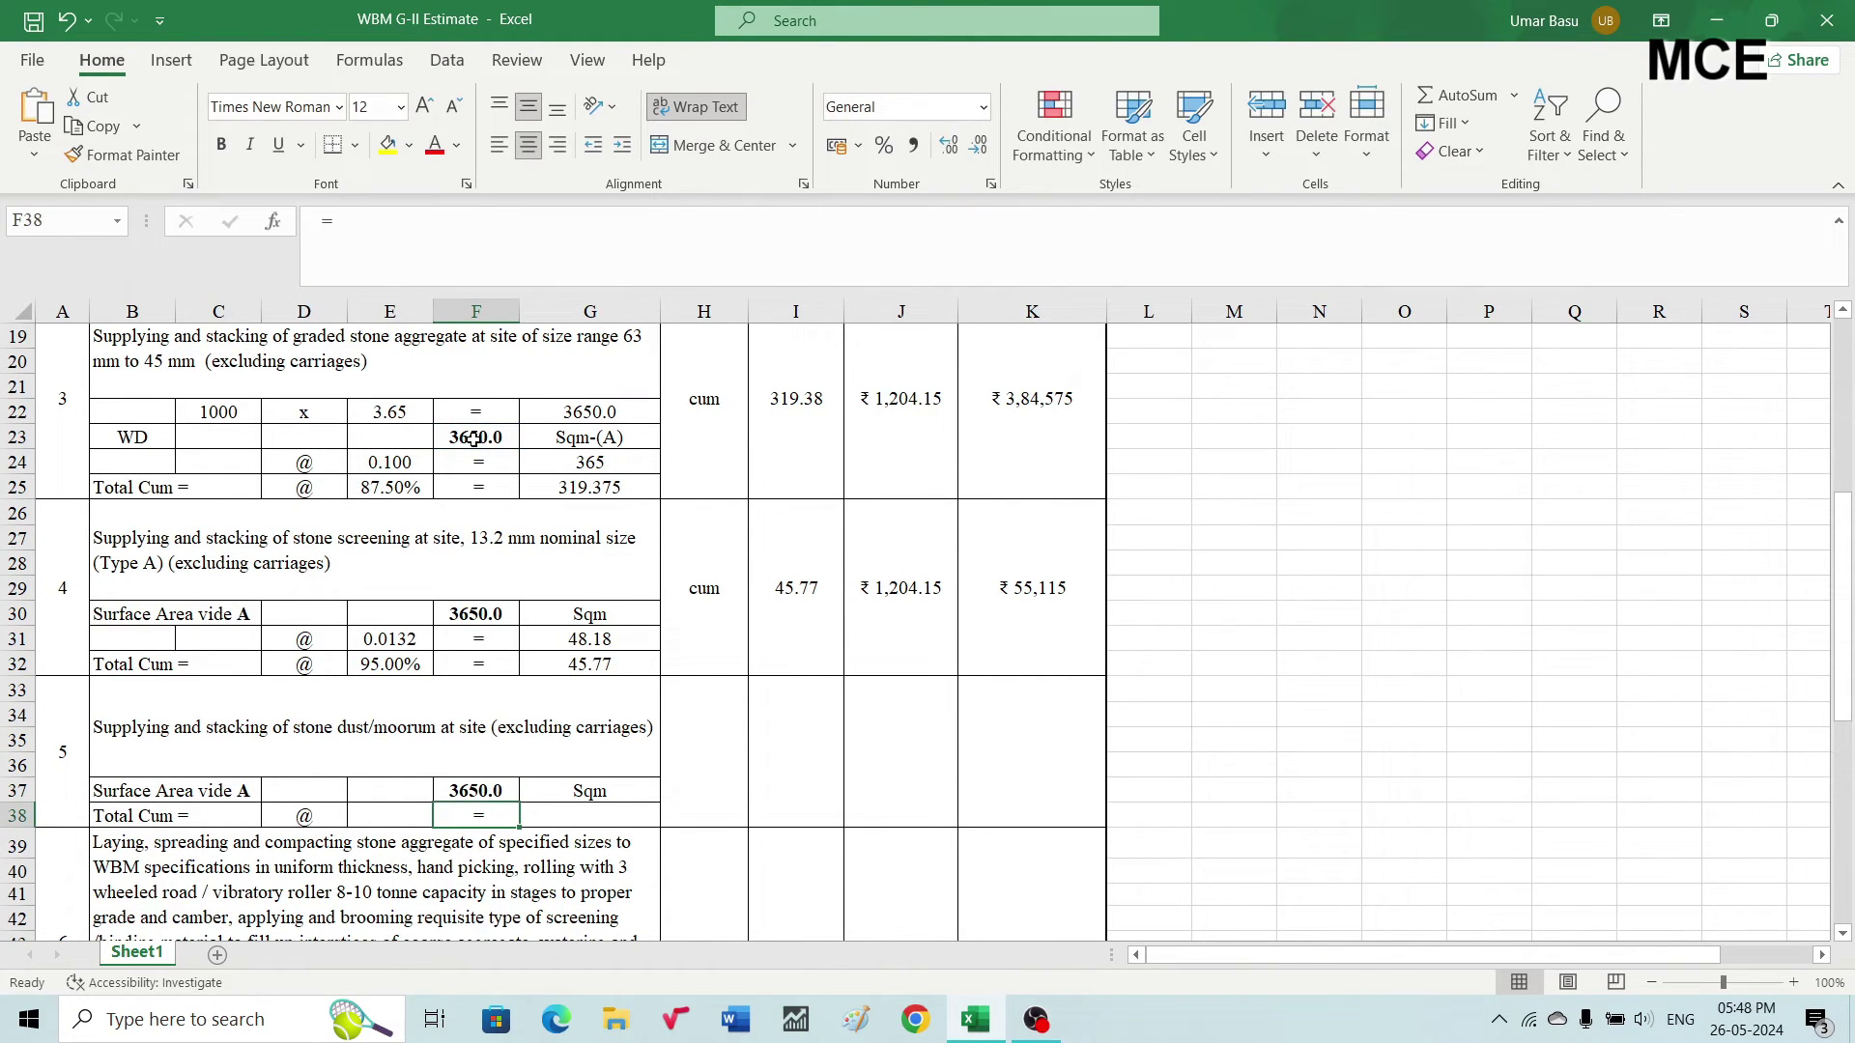
# Enter item 5's factor in E38 and compute Total Cum 21.9 with =F37*E38
pyautogui.click(382, 808)
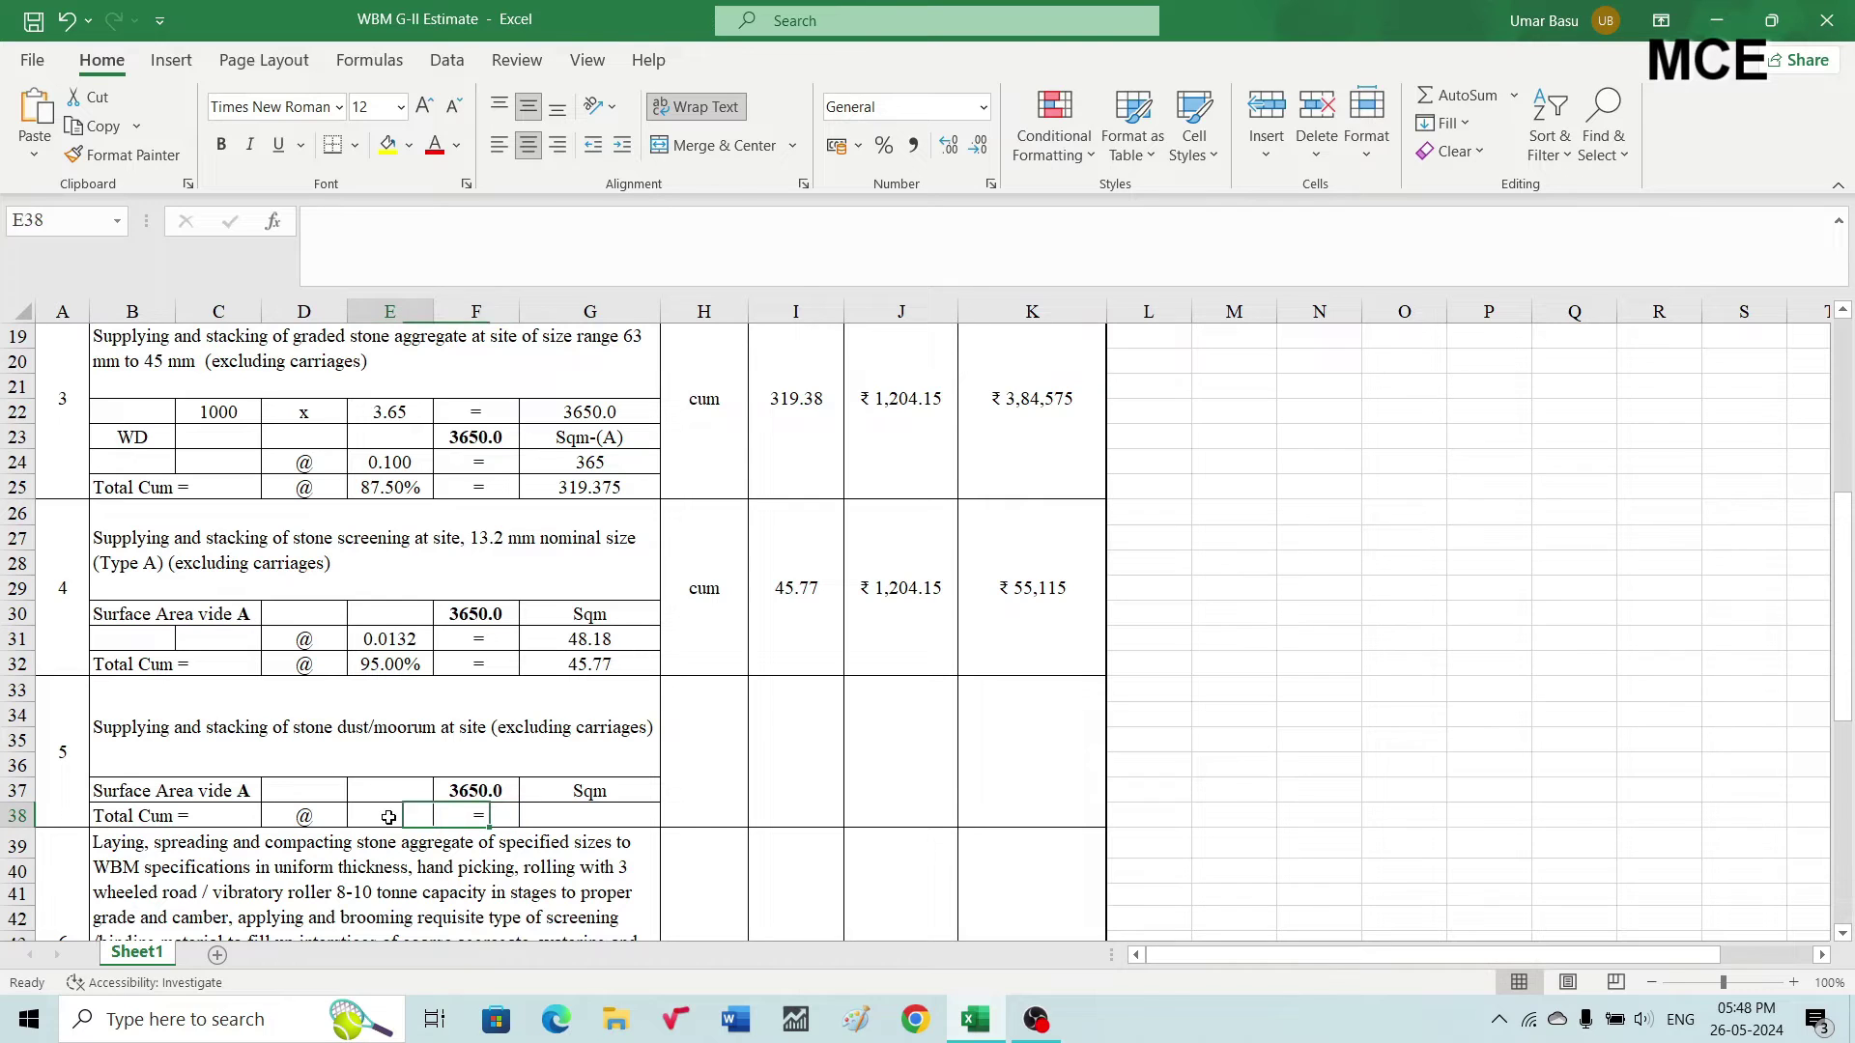
pyautogui.write('0.')
pyautogui.write('036')
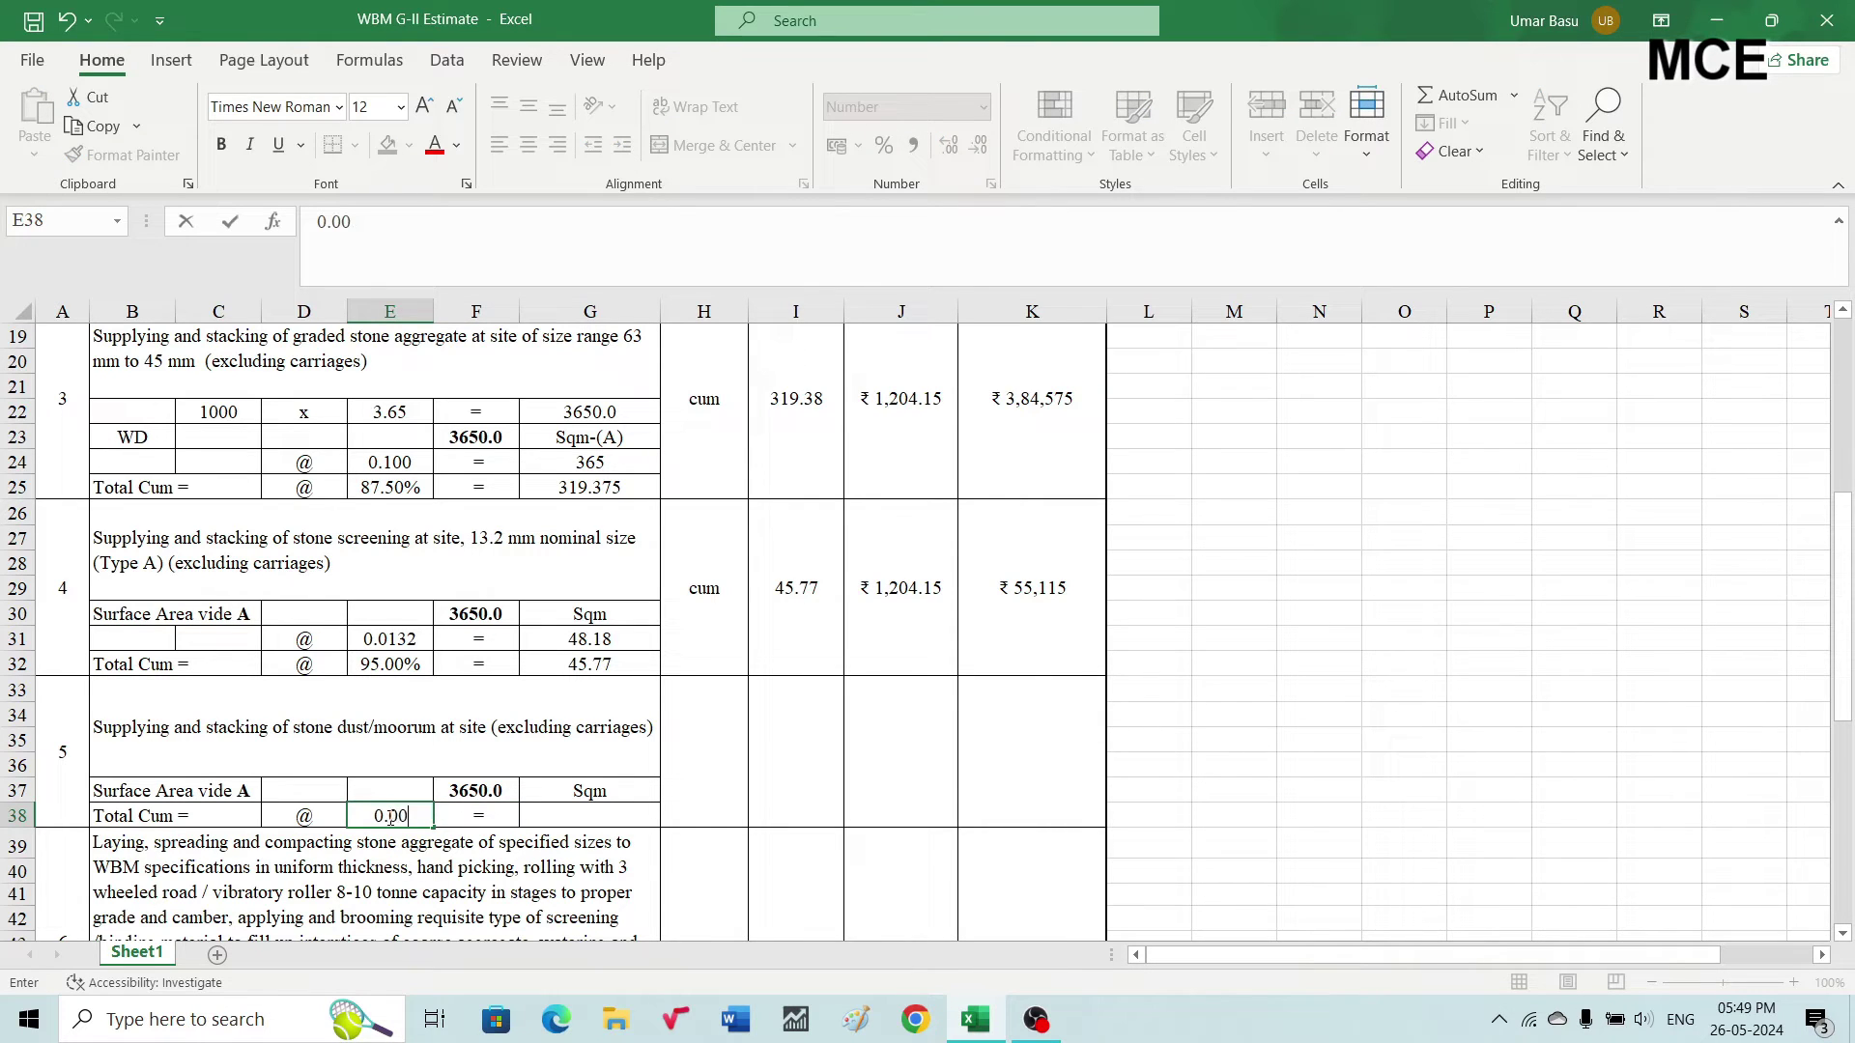
pyautogui.press('Return')
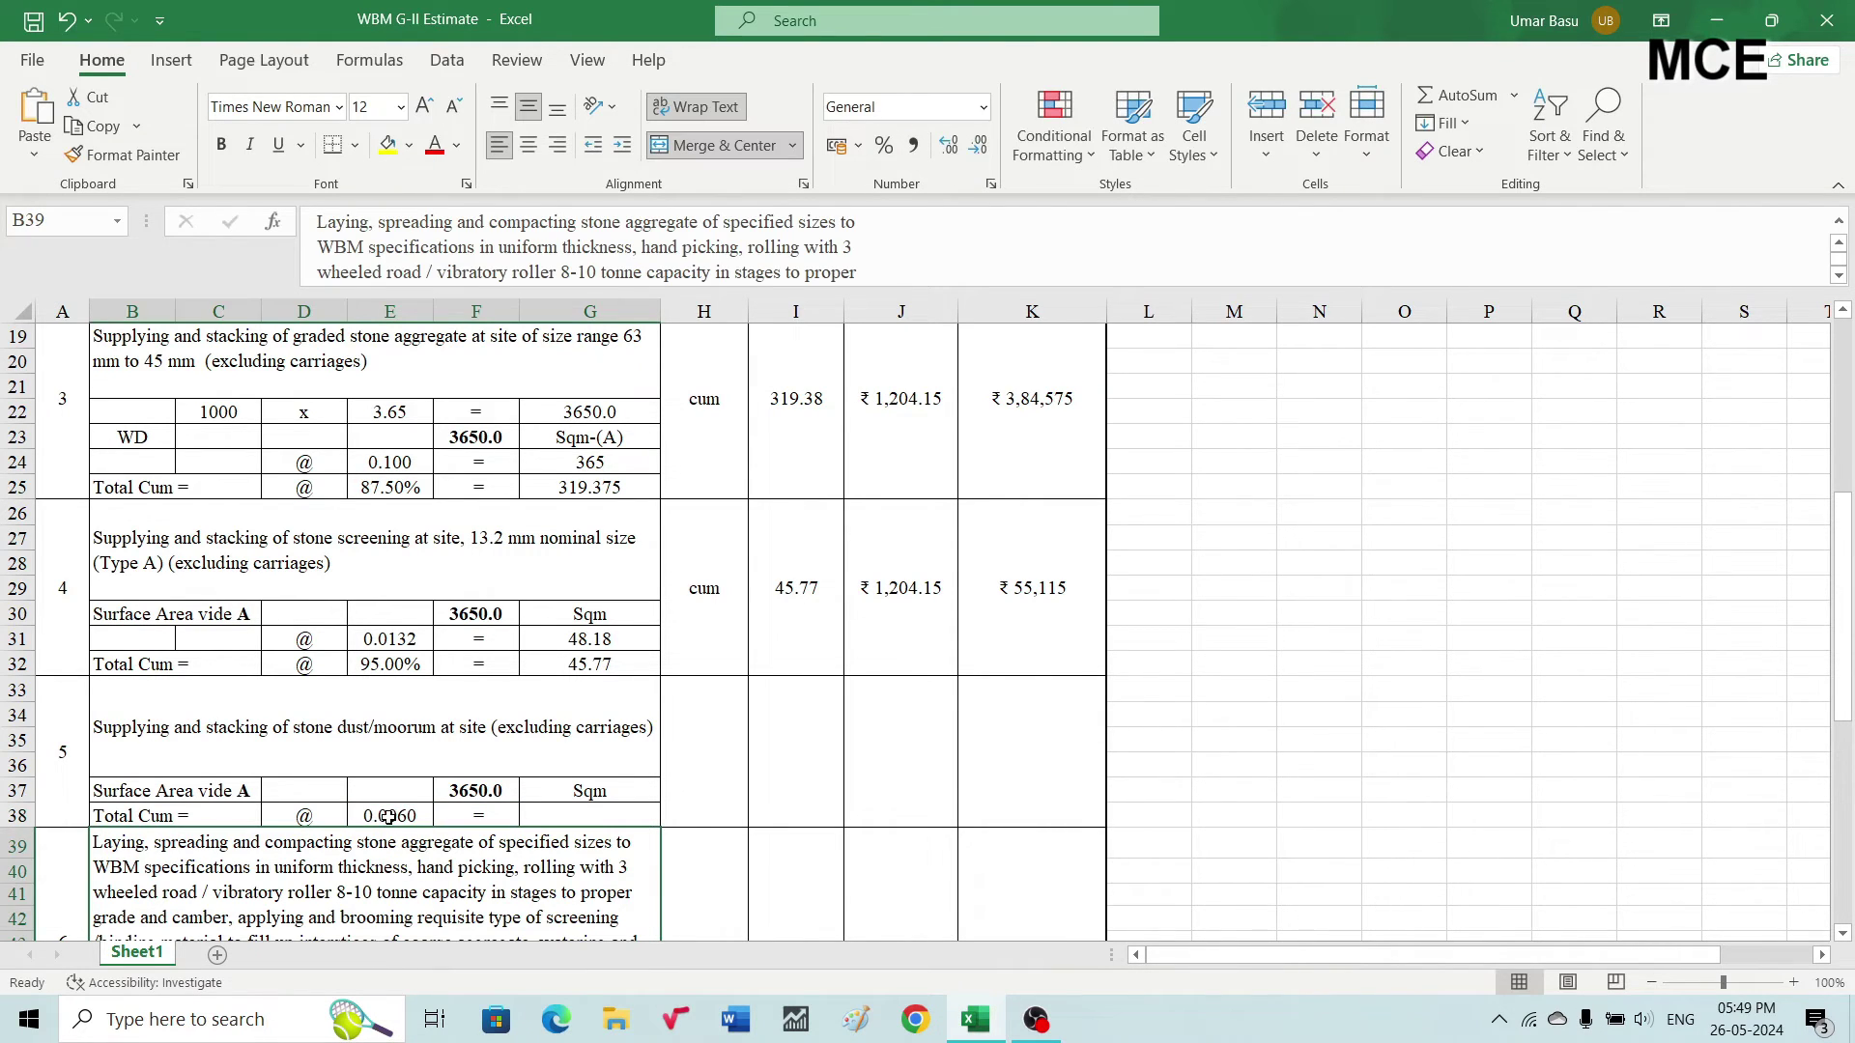
pyautogui.click(600, 818)
pyautogui.write('=')
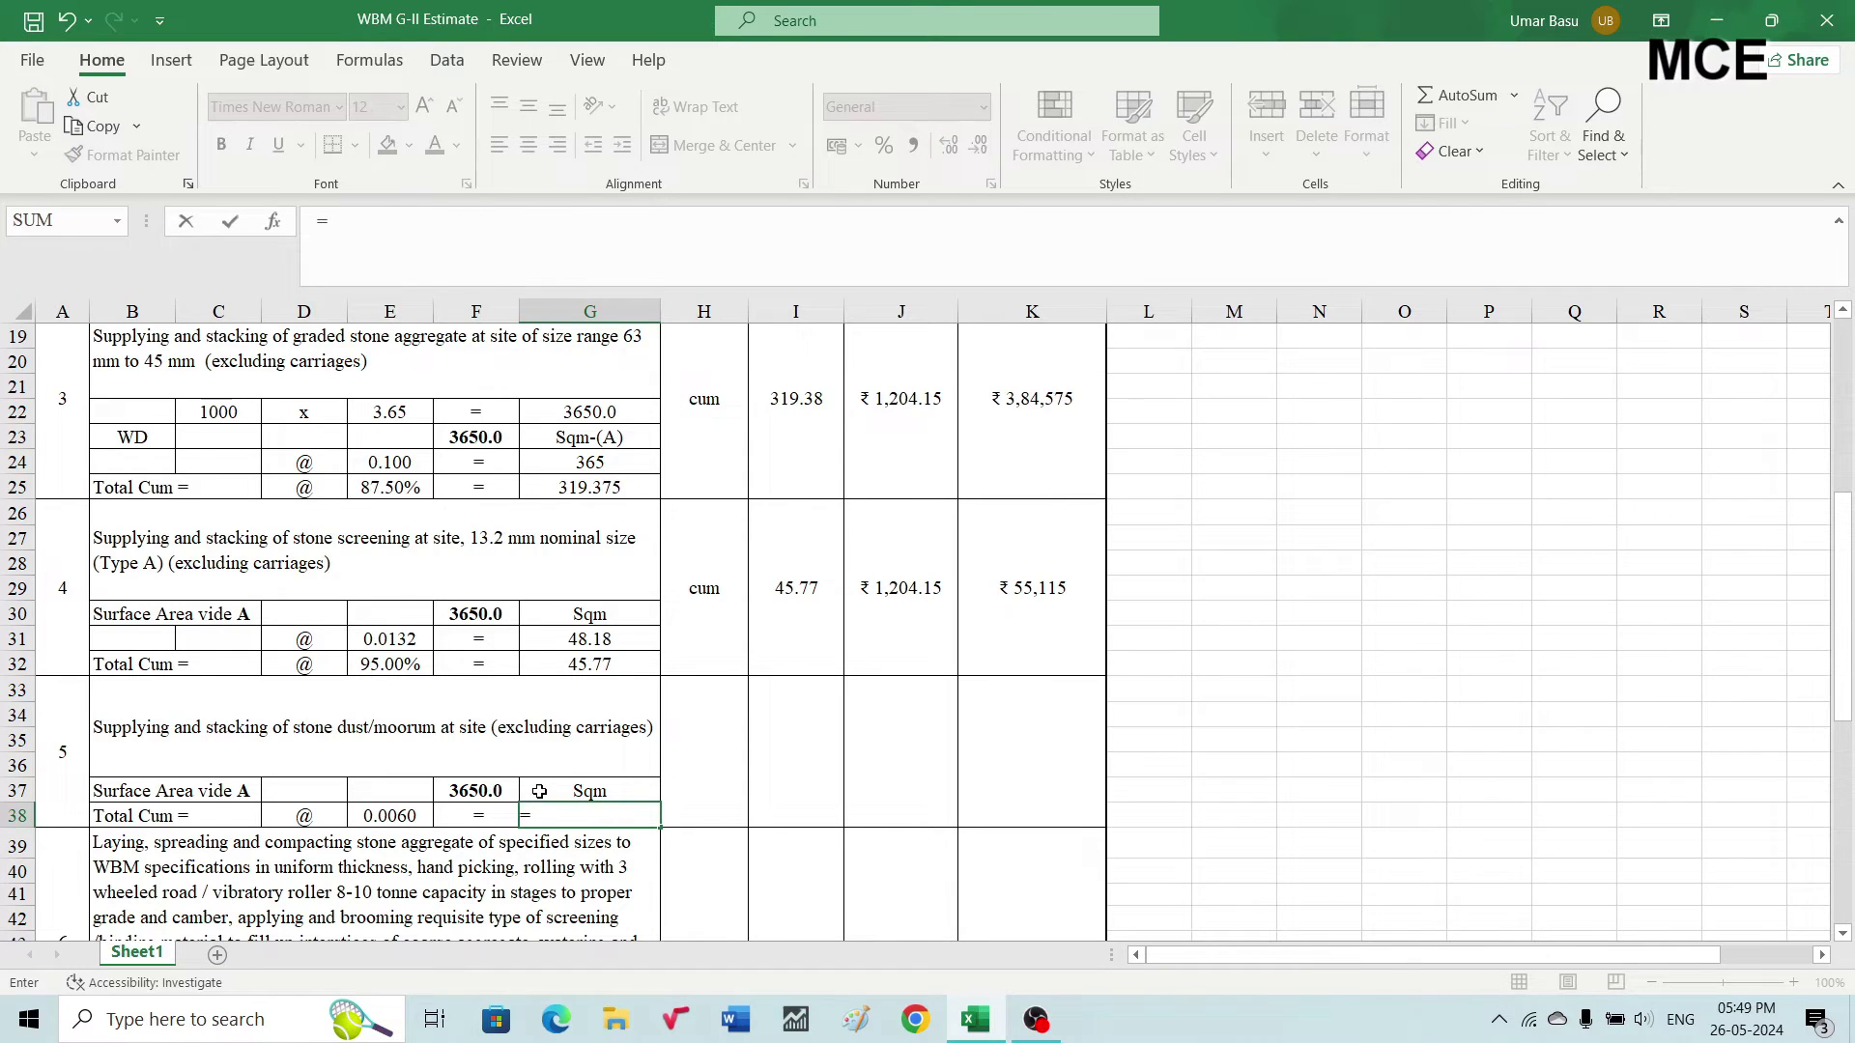
pyautogui.click(492, 792)
pyautogui.write('*')
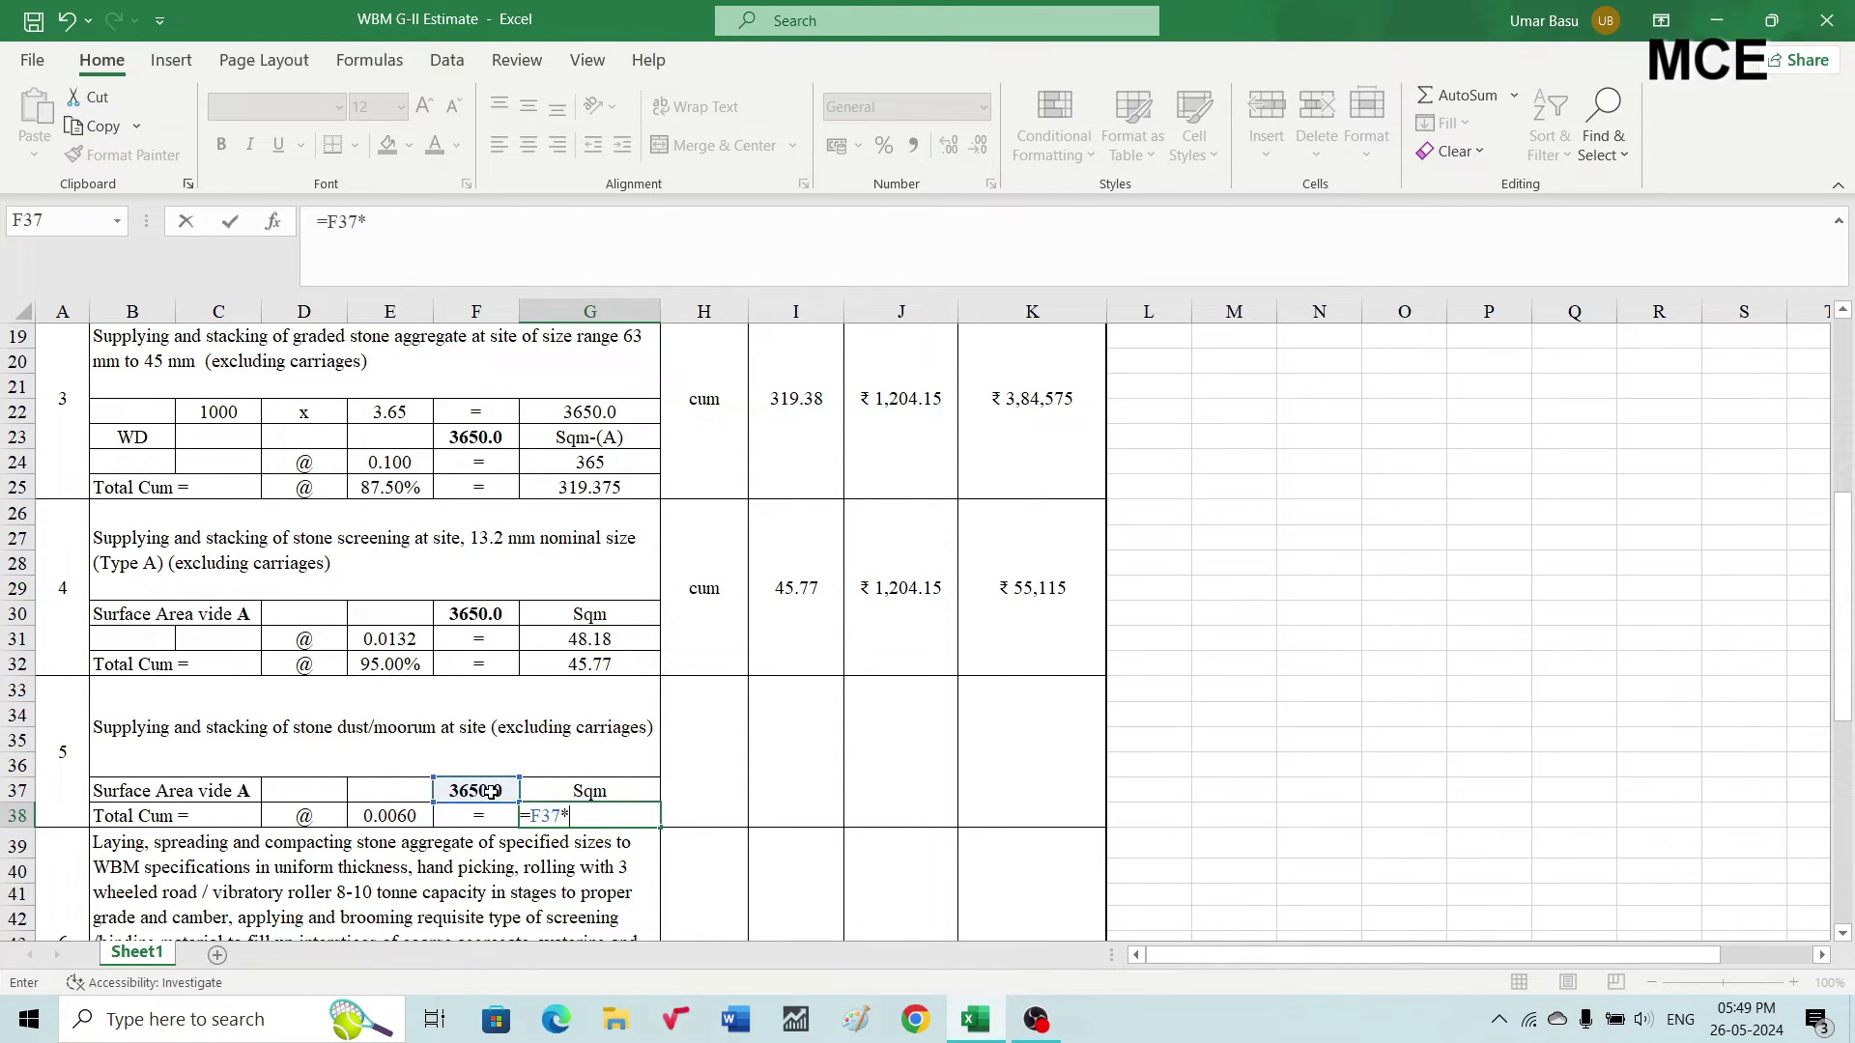
pyautogui.click(392, 818)
pyautogui.press('Return')
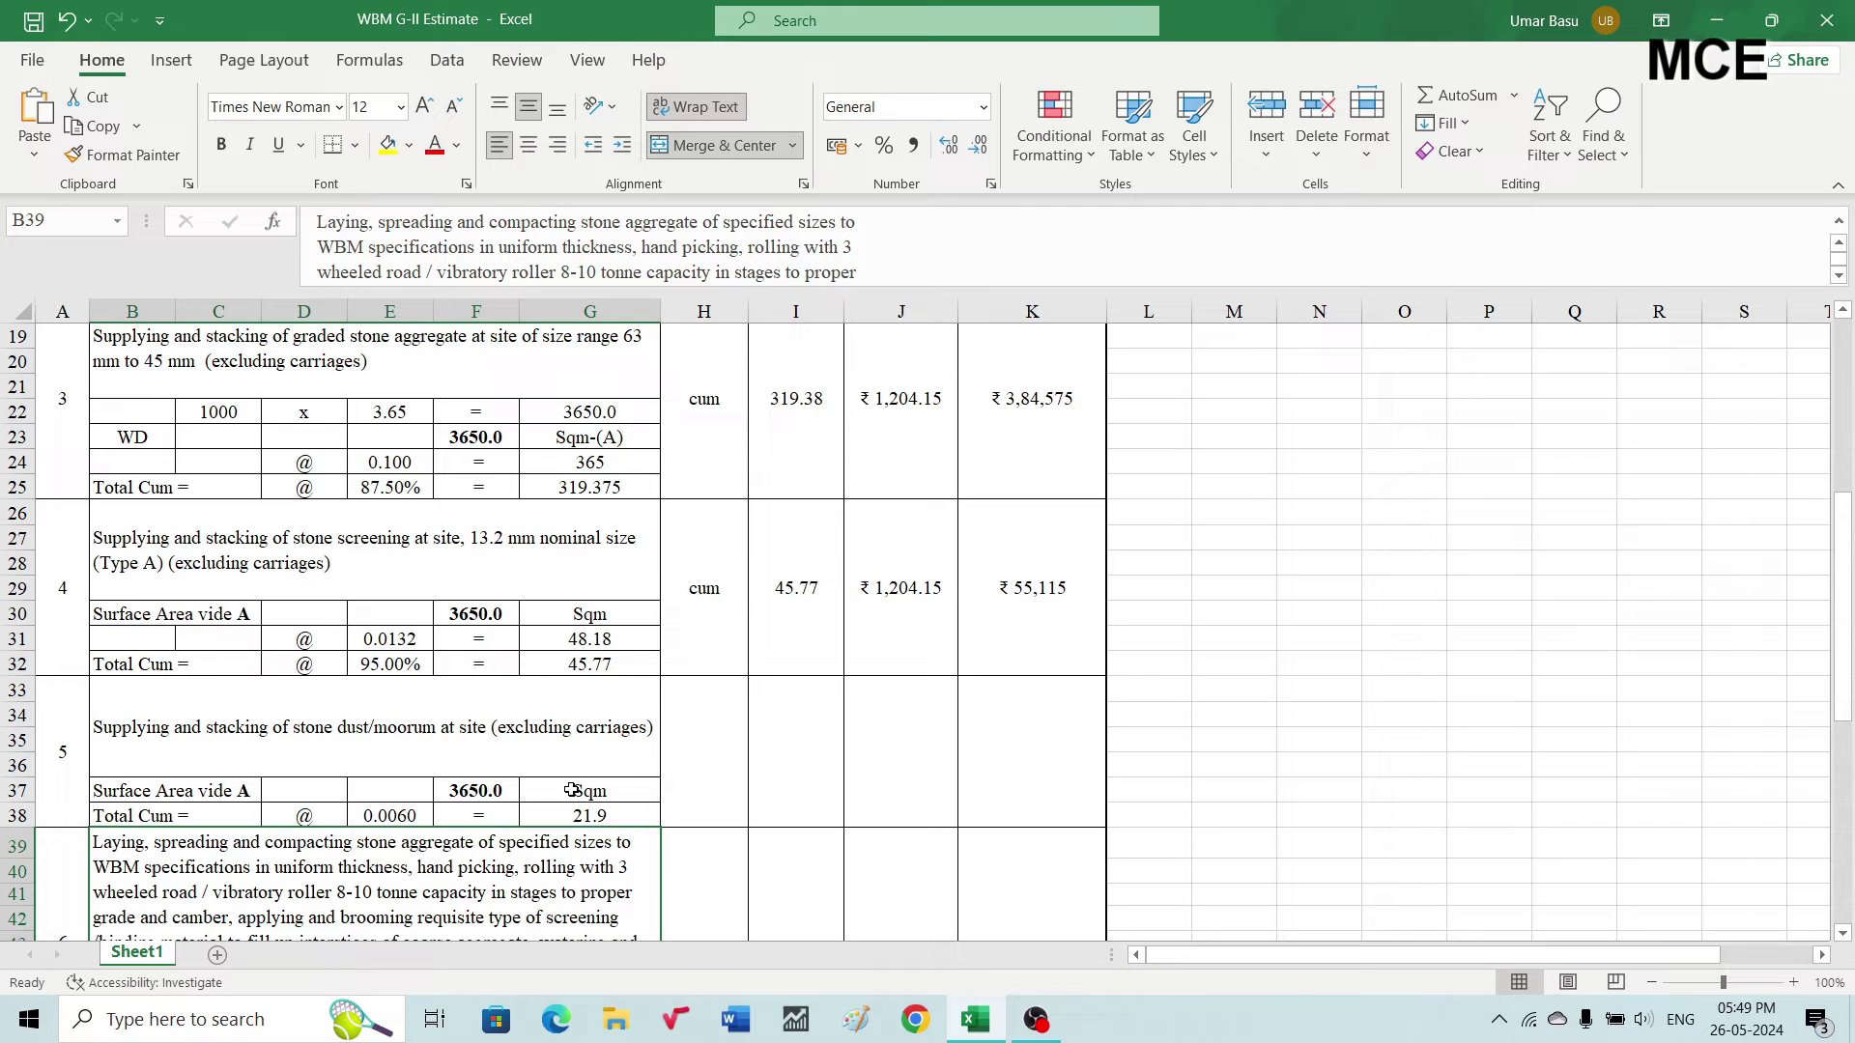
# Enter unit cum for item 5 and link its quantity to the 21.9 Total Cum (=G38)
pyautogui.click(713, 755)
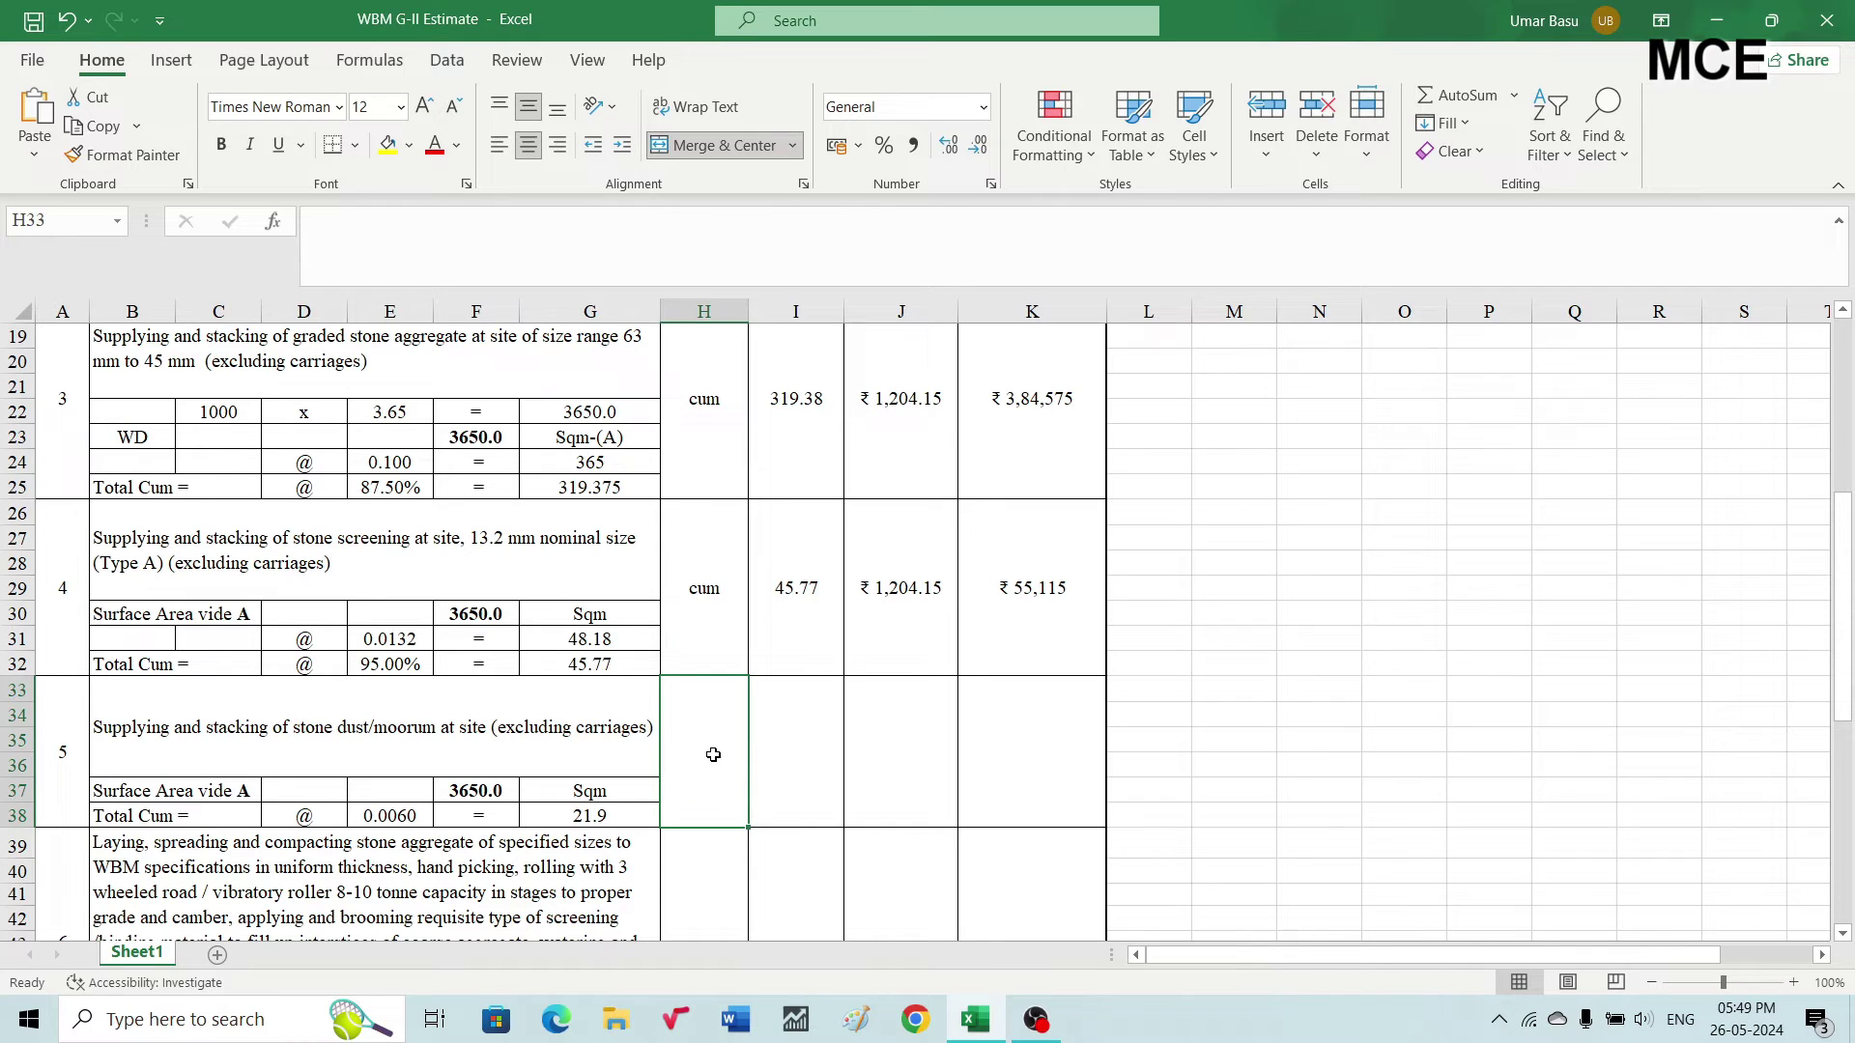
pyautogui.write('cum')
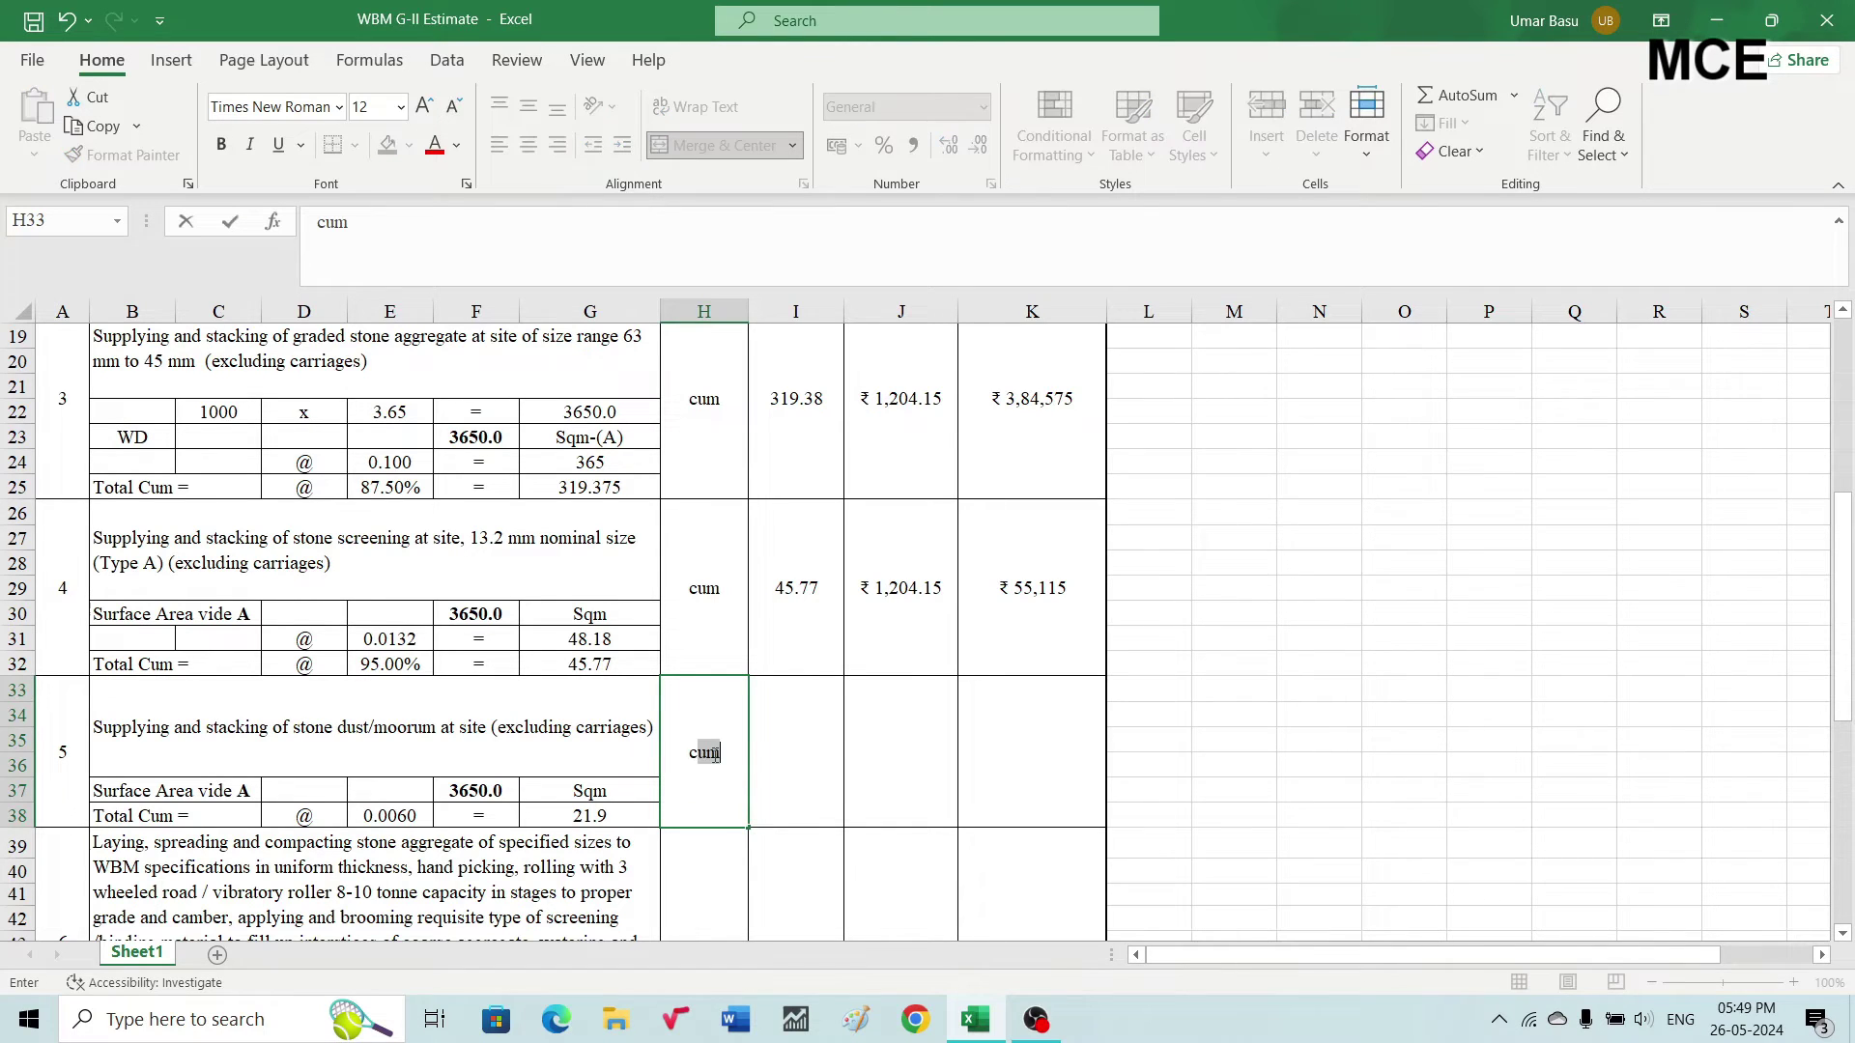
pyautogui.press('Tab')
pyautogui.write('=')
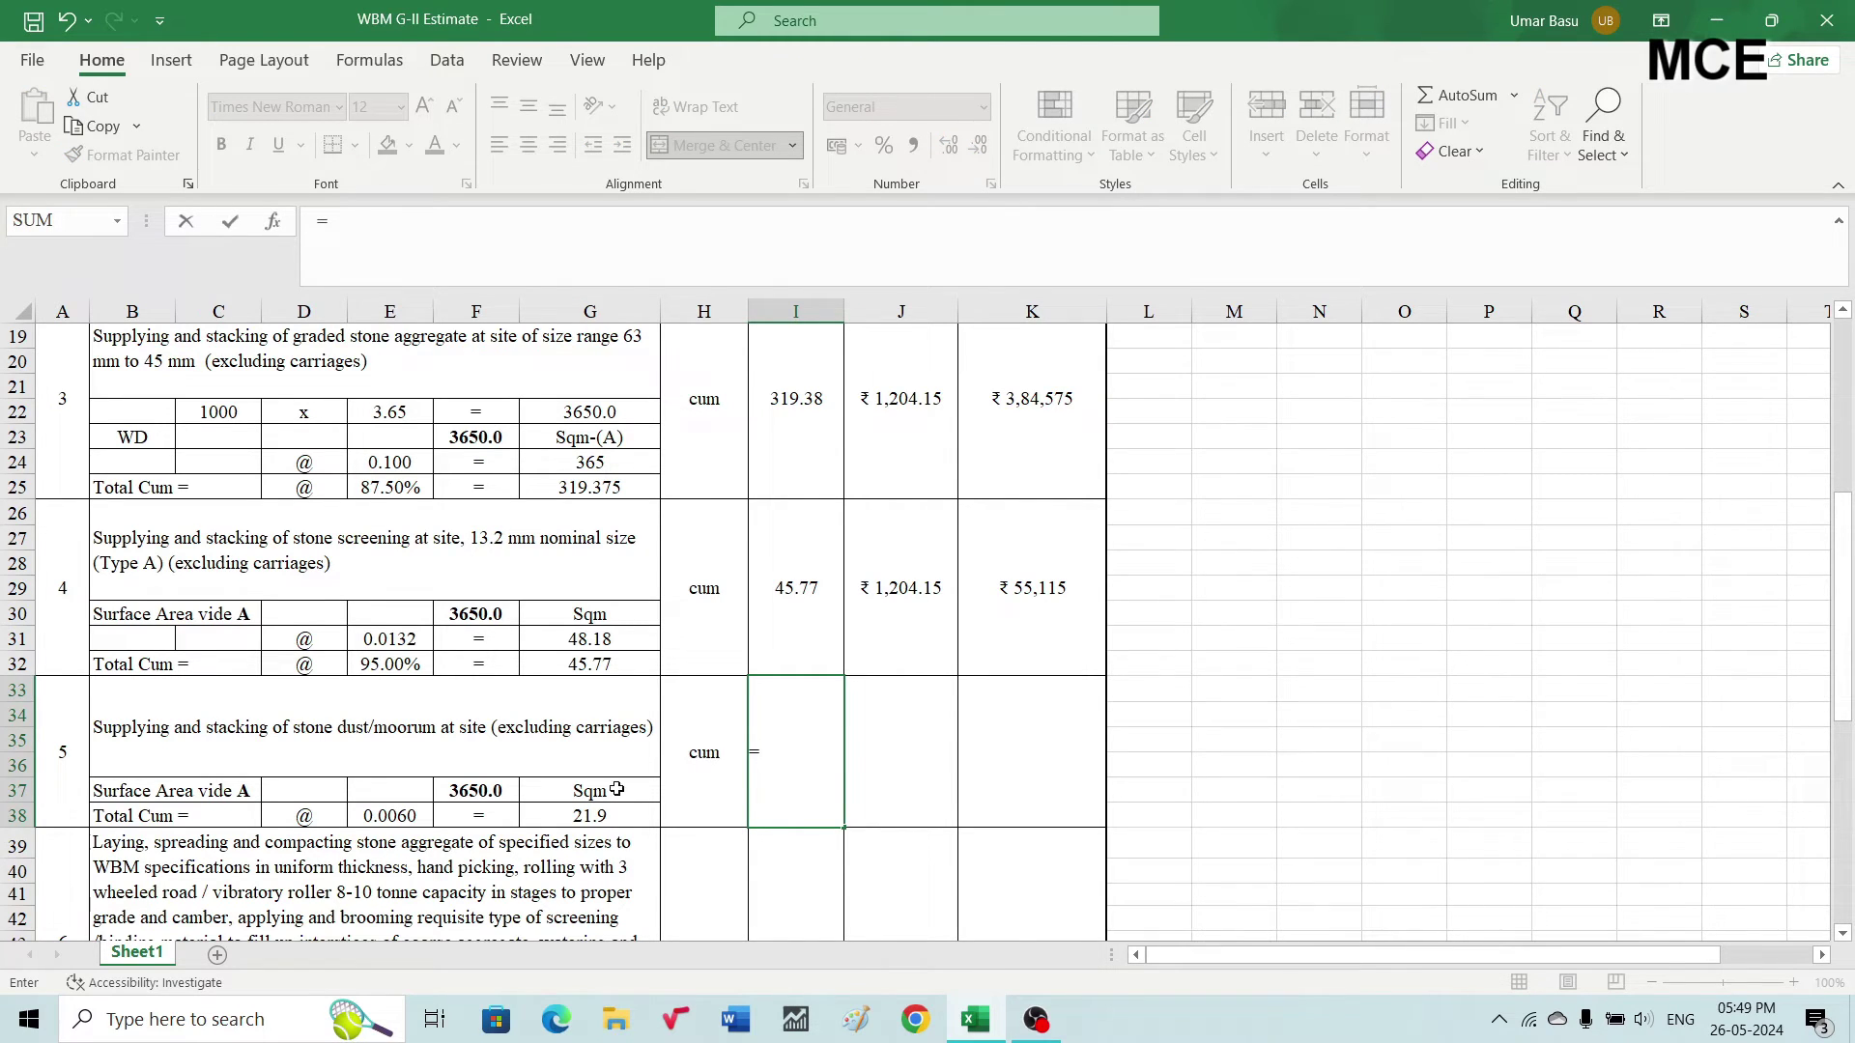
pyautogui.click(599, 816)
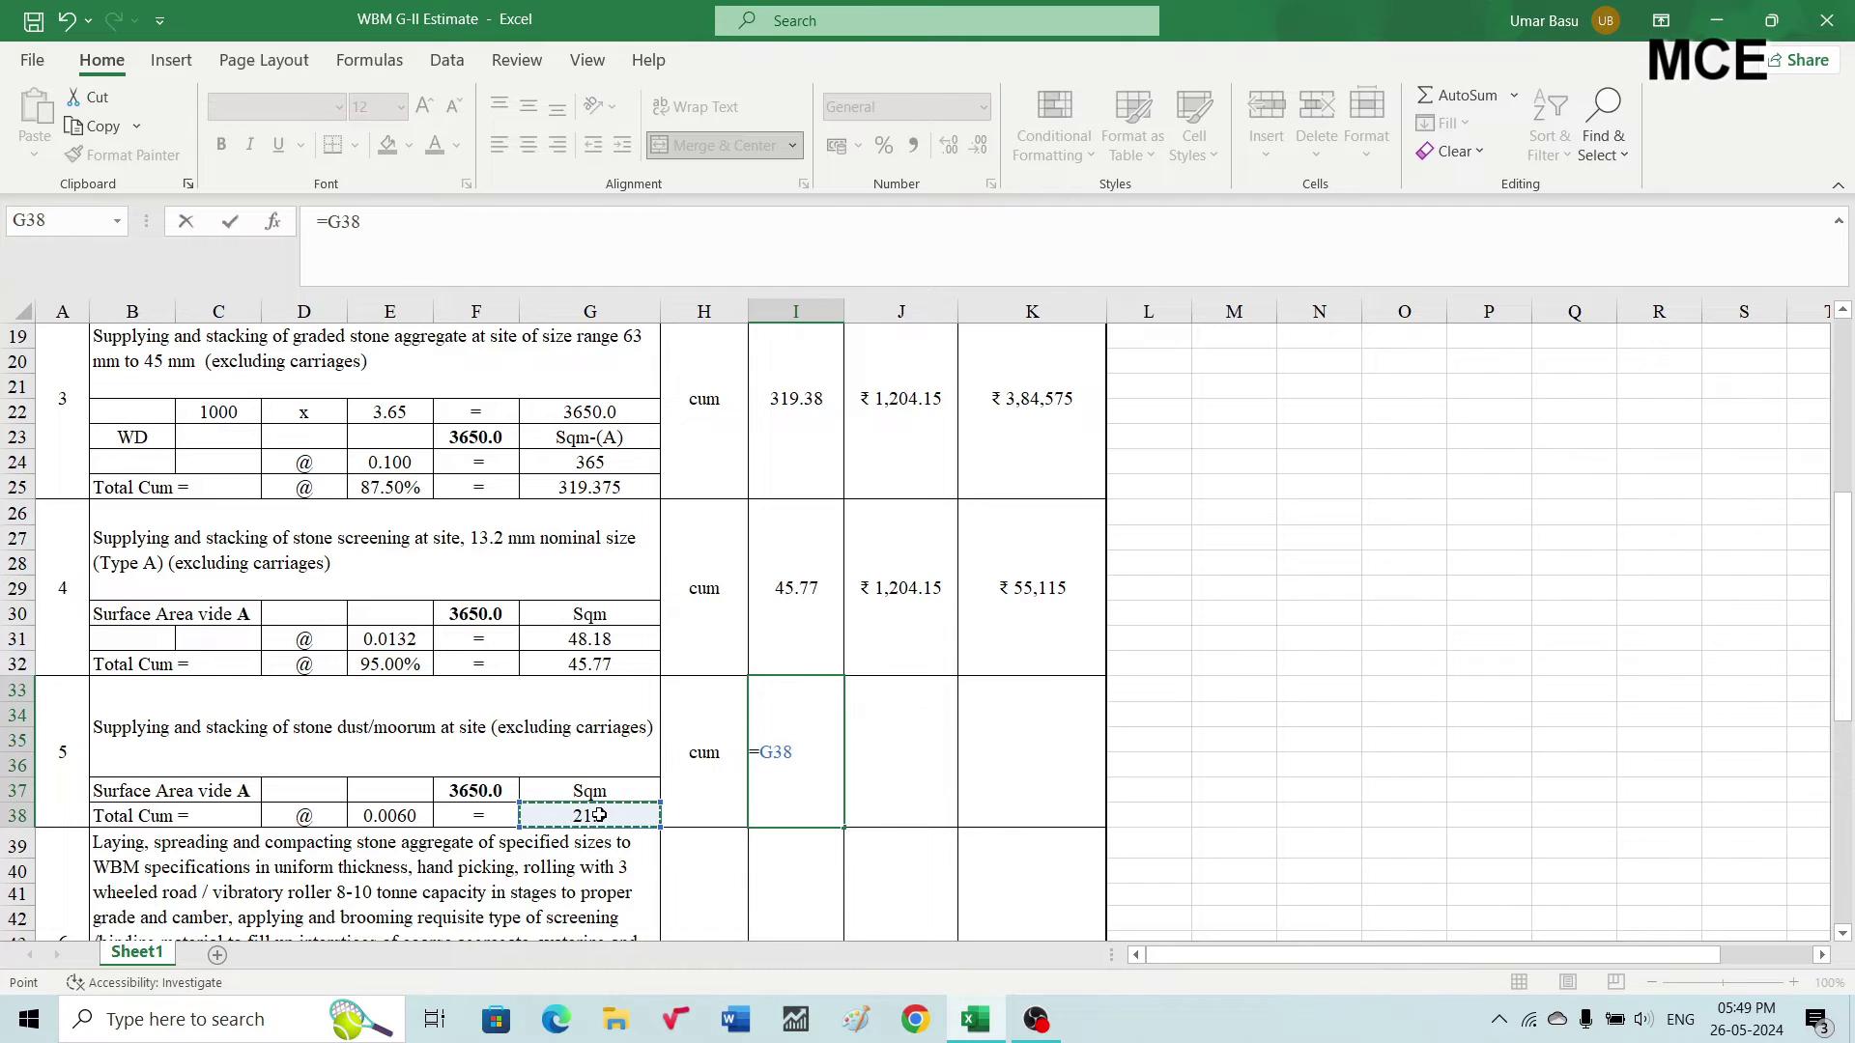
pyautogui.press('Return')
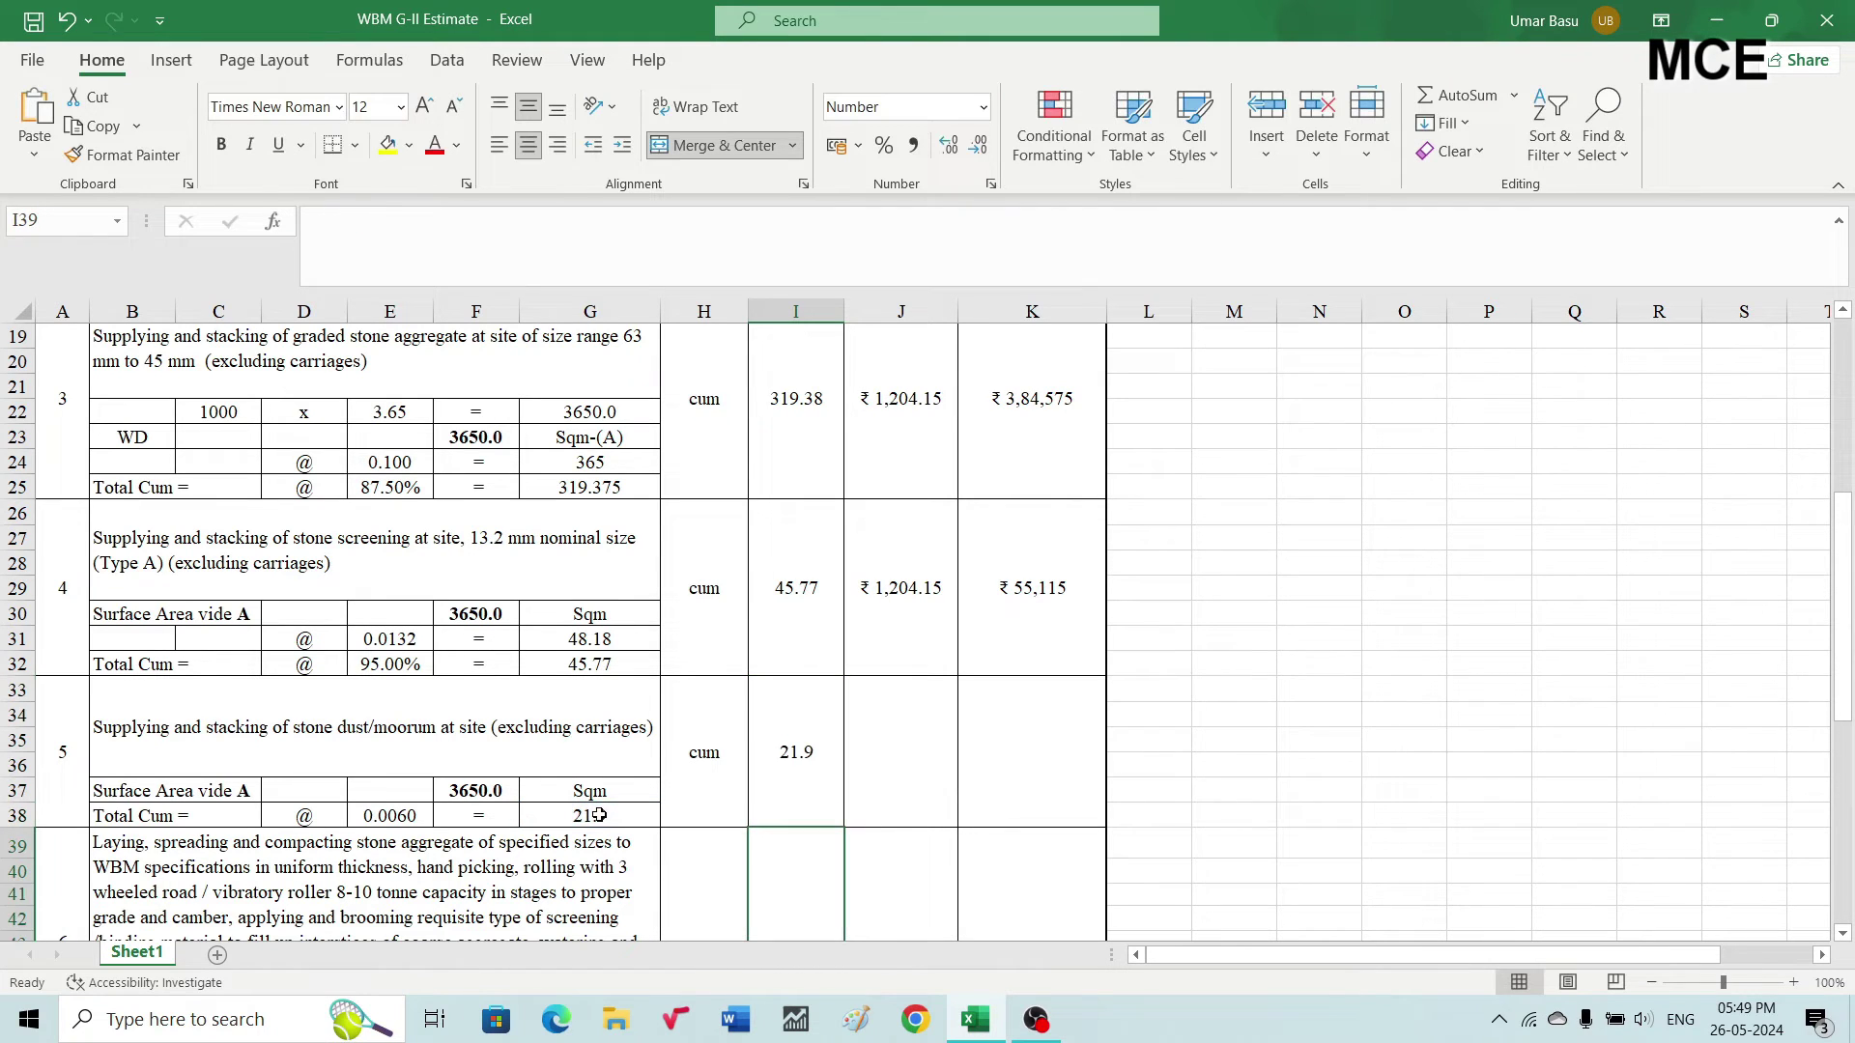
# Enter rate 668.95 and amount formula =I33*J33, giving ₹14,650
pyautogui.click(881, 780)
pyautogui.write('66')
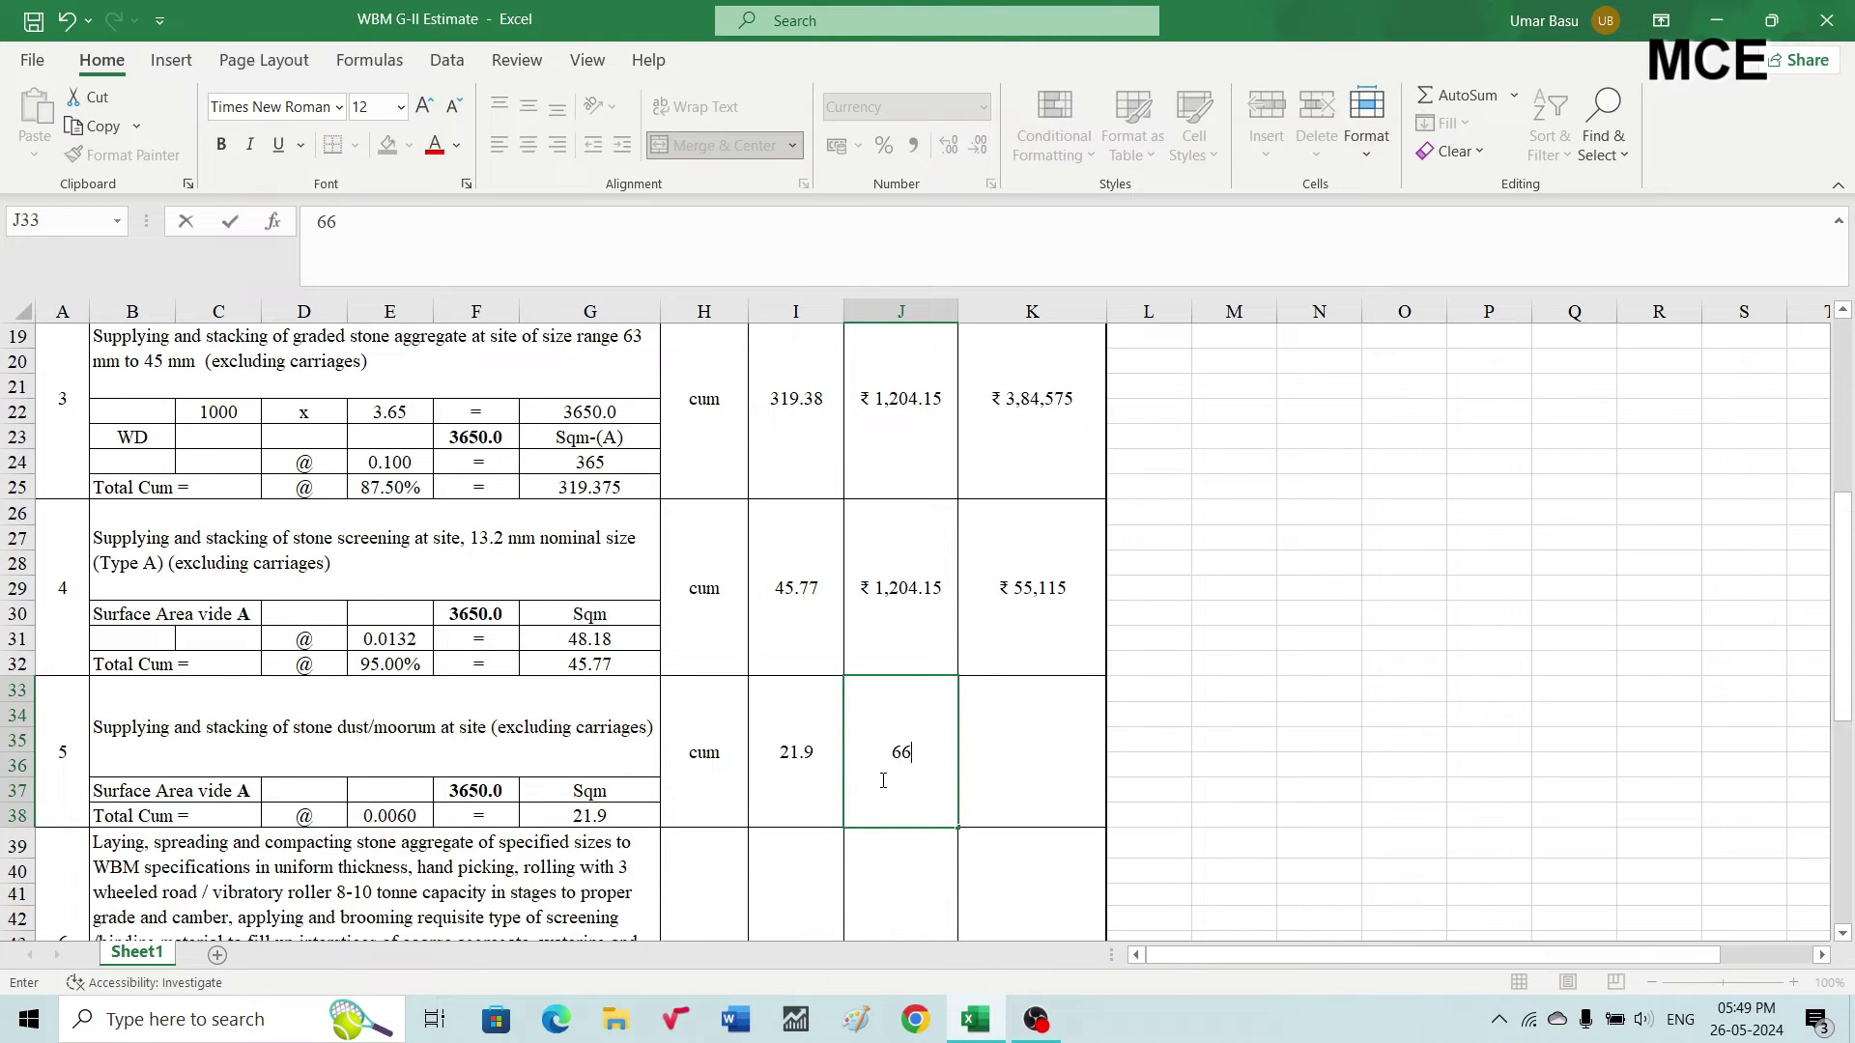
pyautogui.write('8.95')
pyautogui.press('Return')
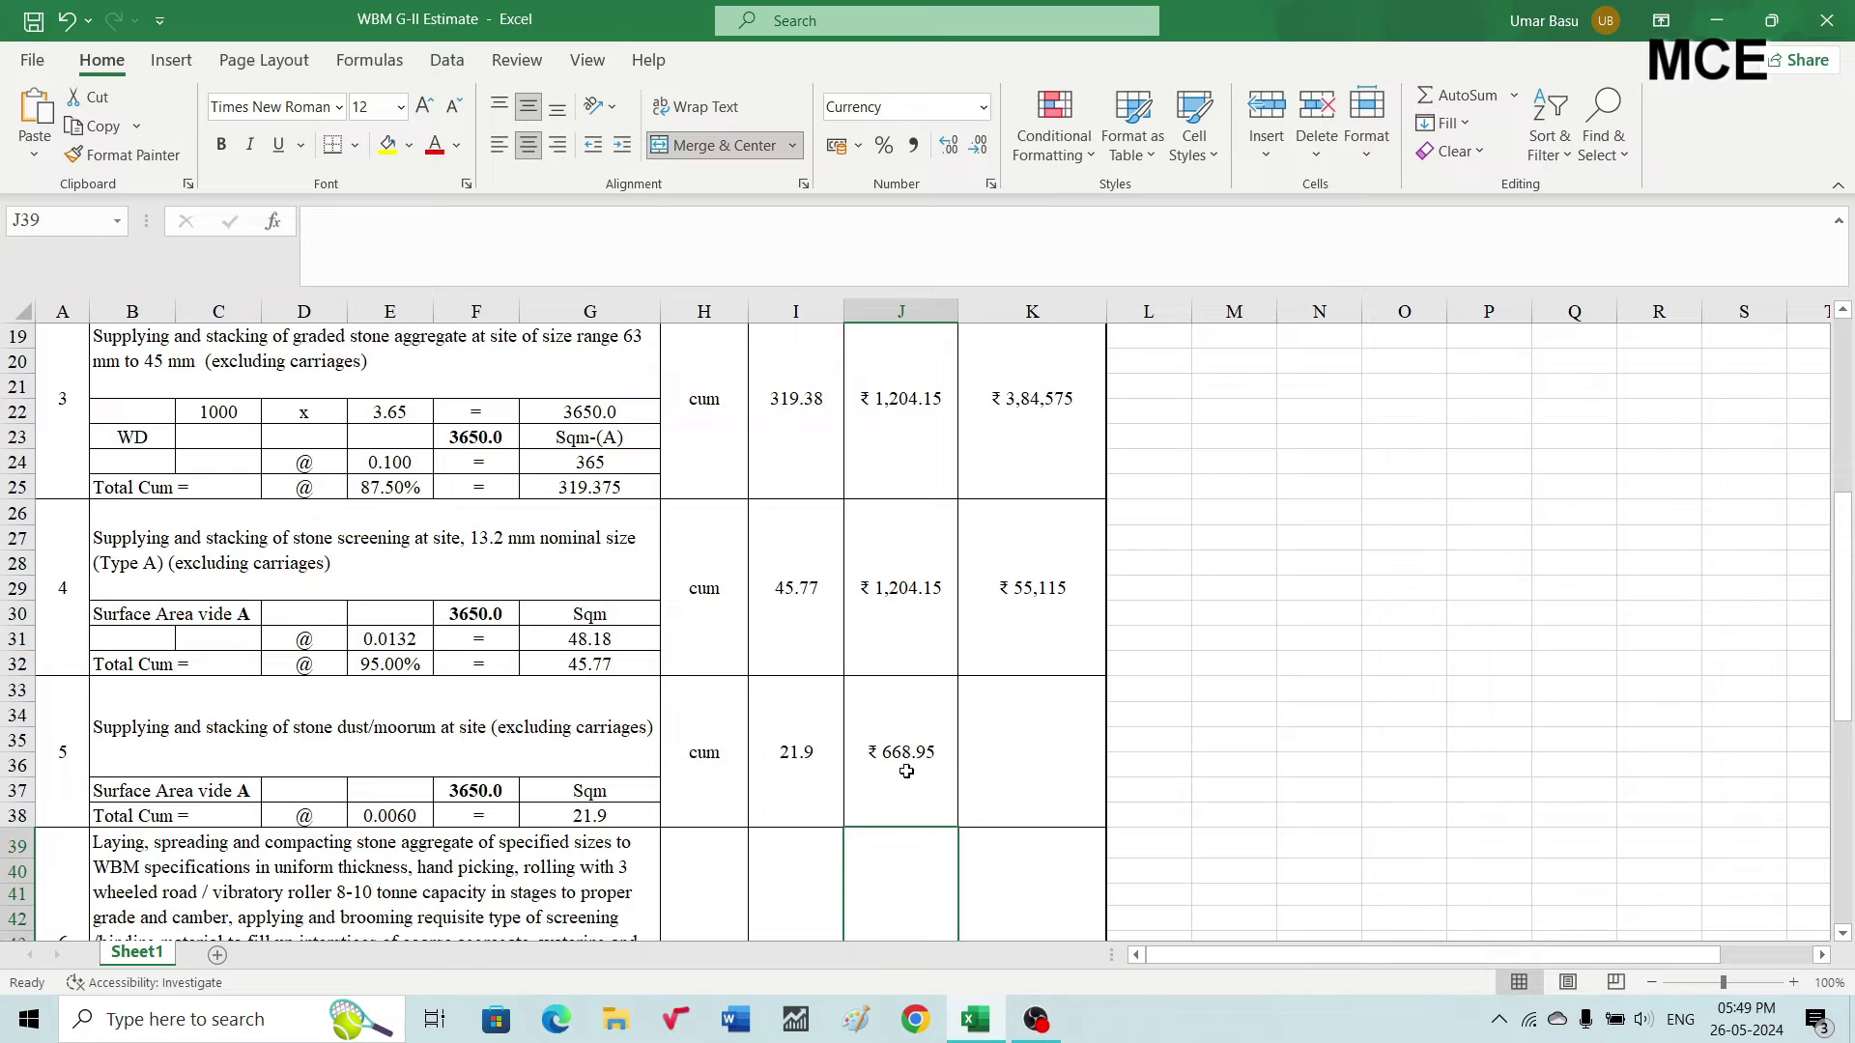
pyautogui.click(1003, 756)
pyautogui.write('=')
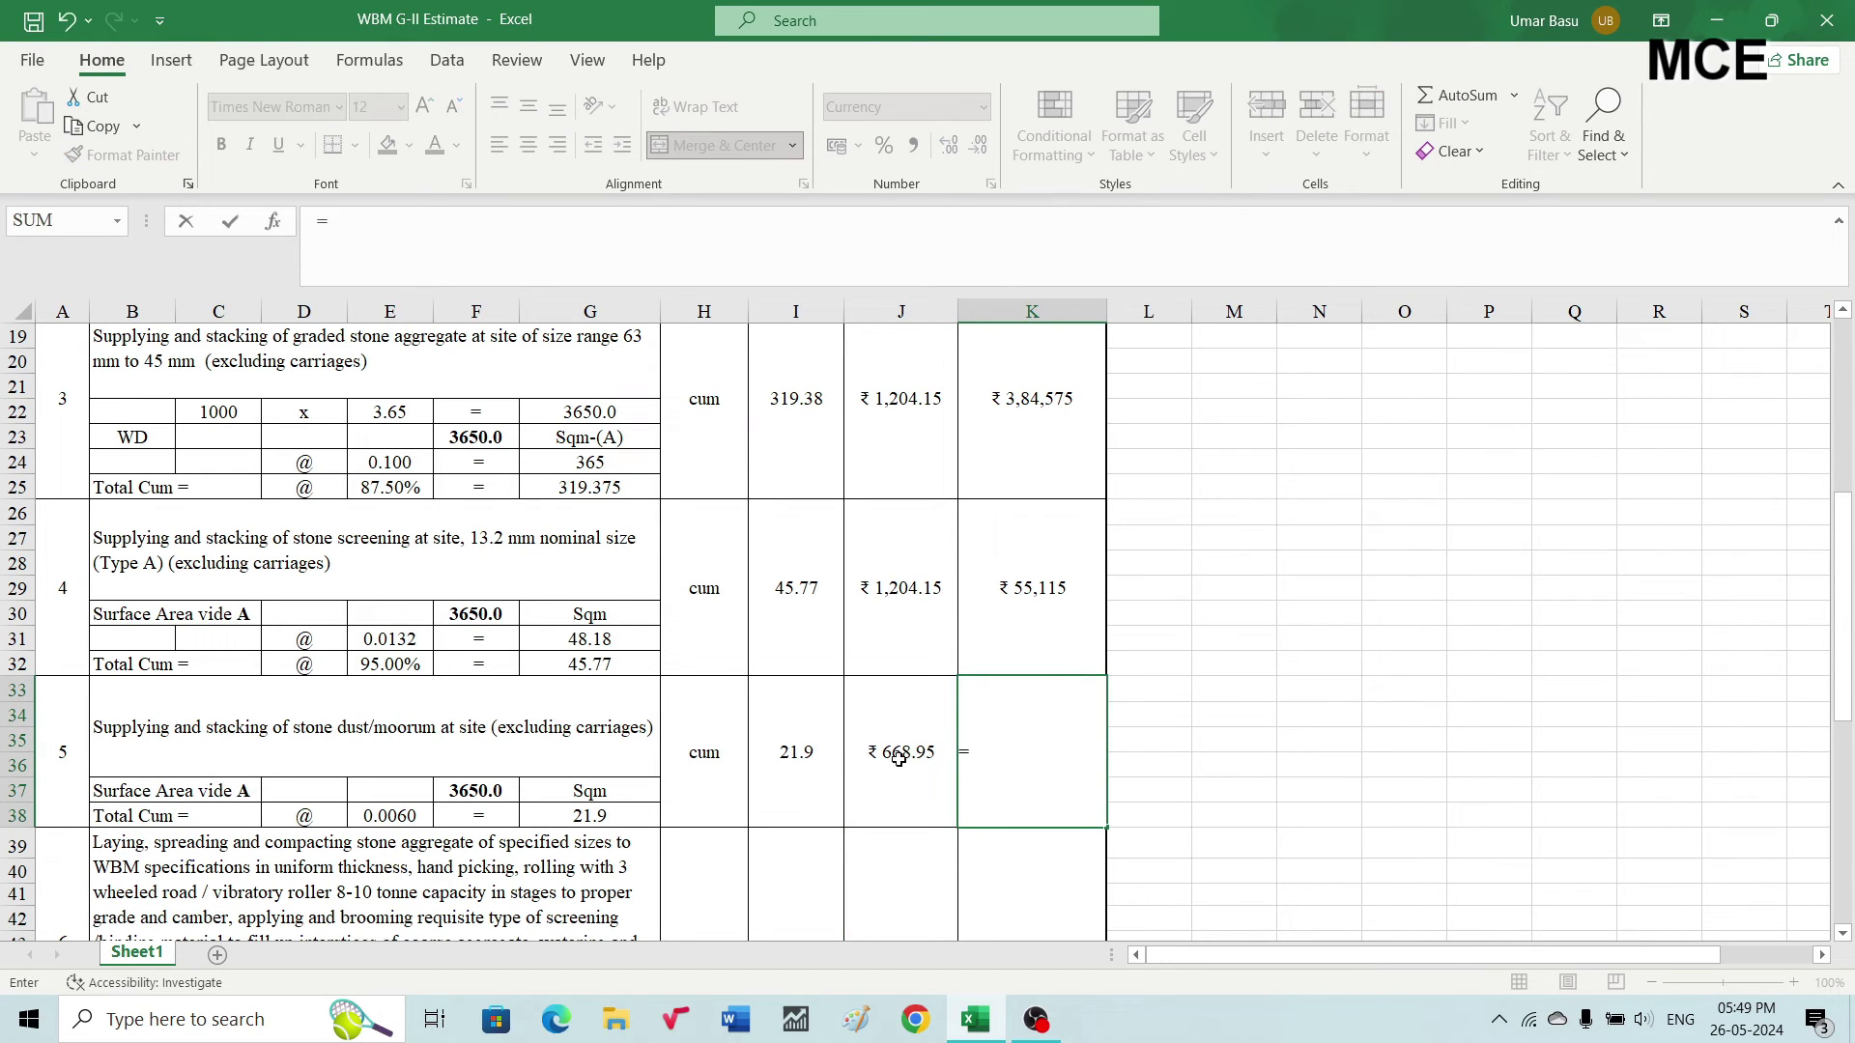
pyautogui.click(790, 748)
pyautogui.write('*')
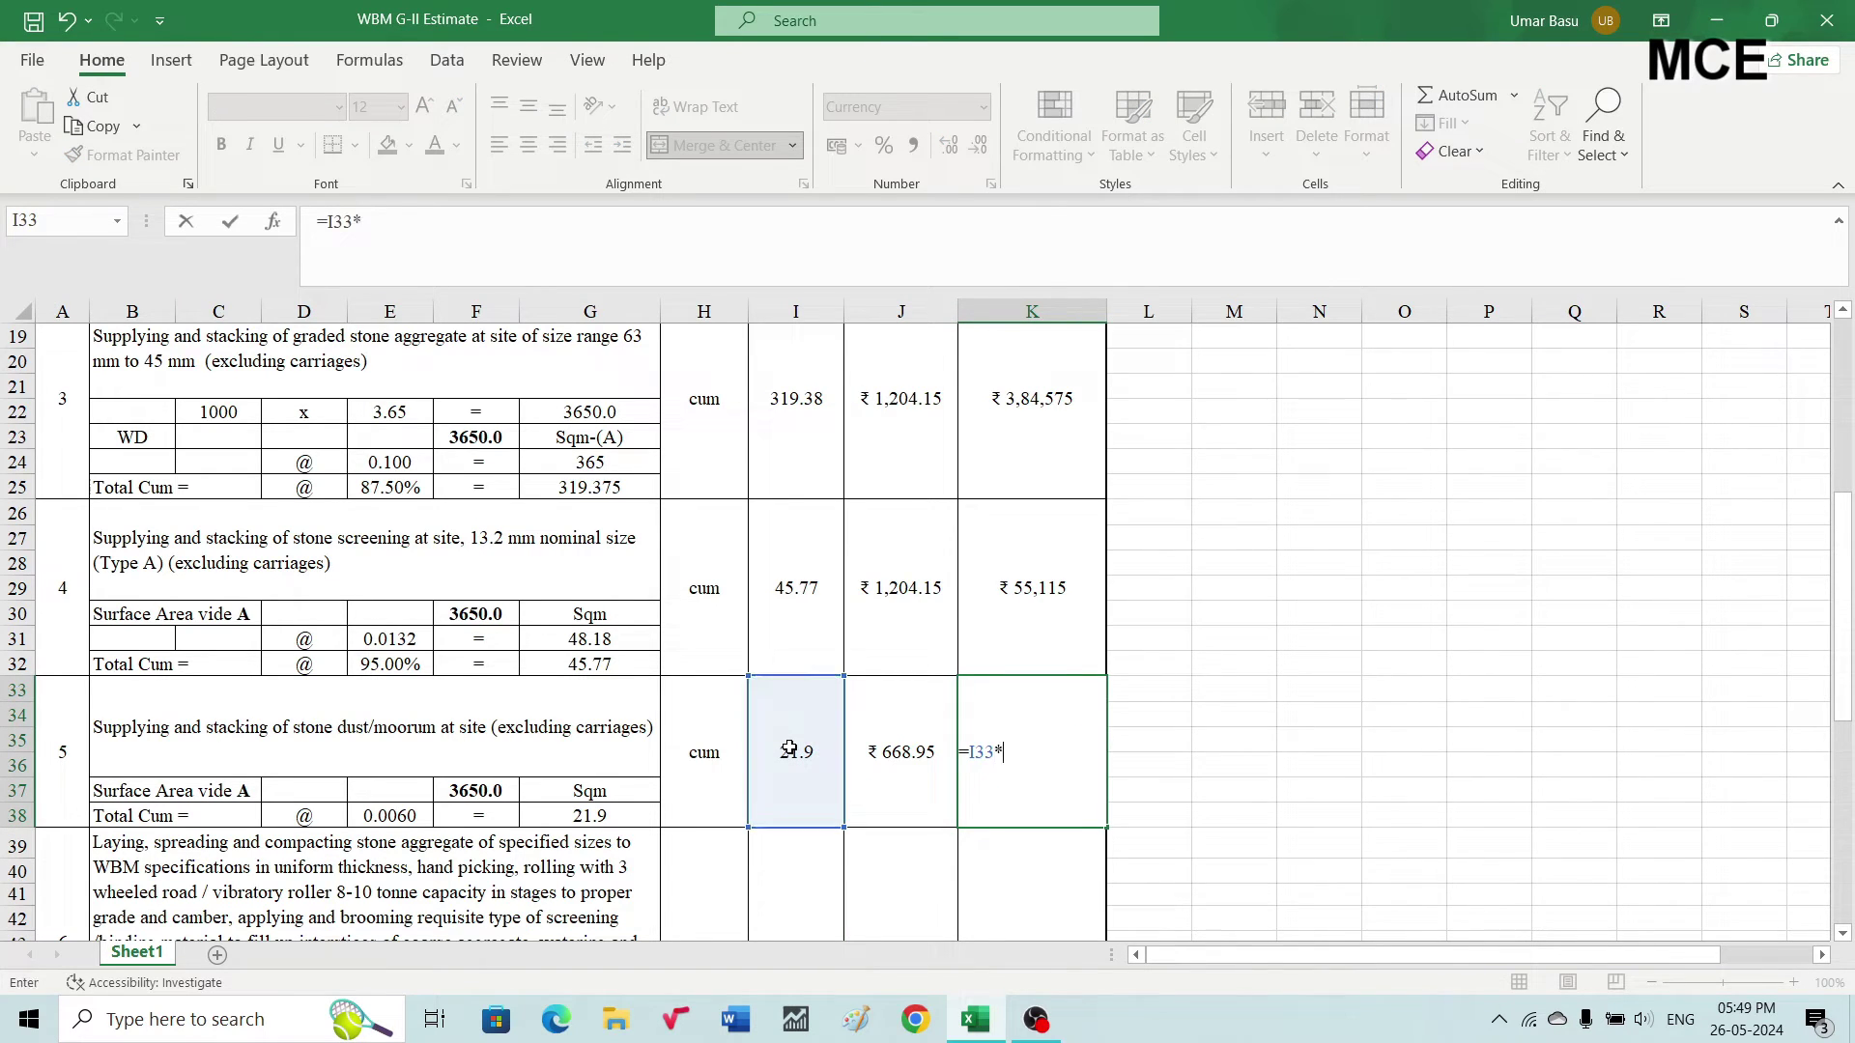
pyautogui.click(906, 761)
pyautogui.press('Return')
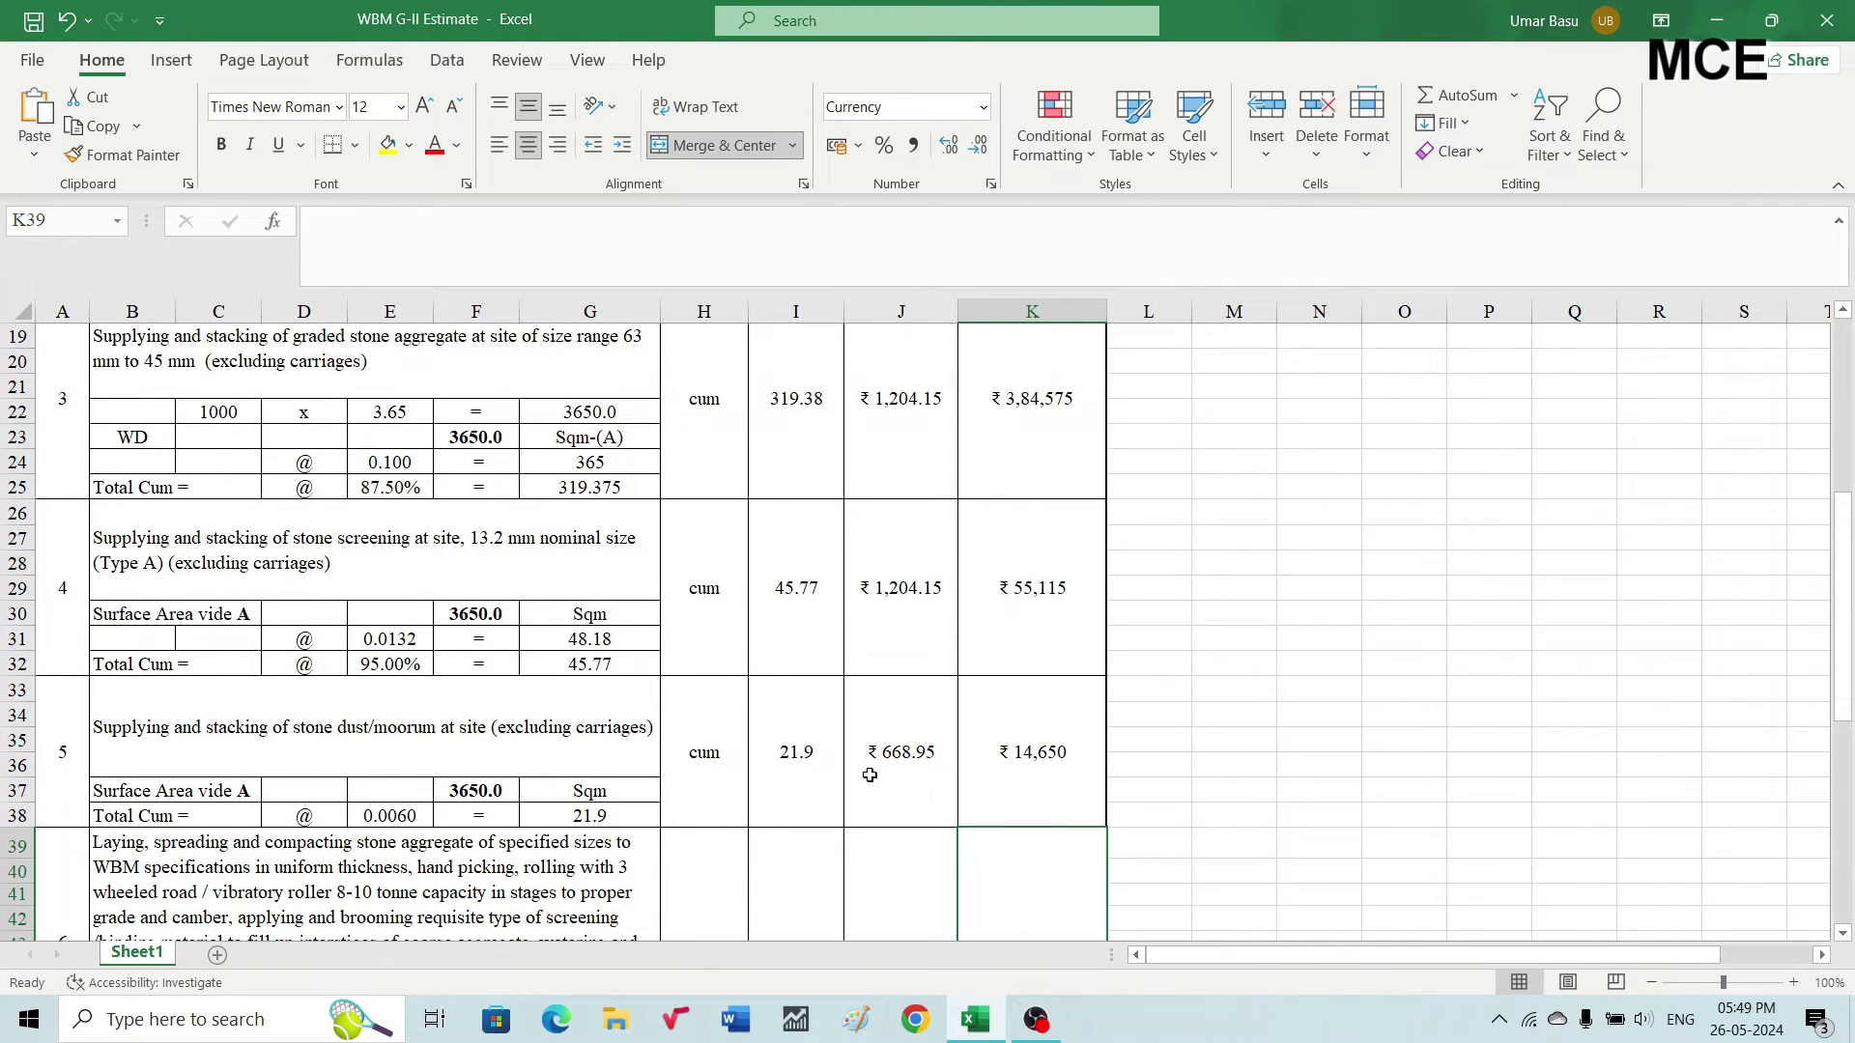
pyautogui.scroll(-2, 866, 773)
pyautogui.scroll(2, 870, 775)
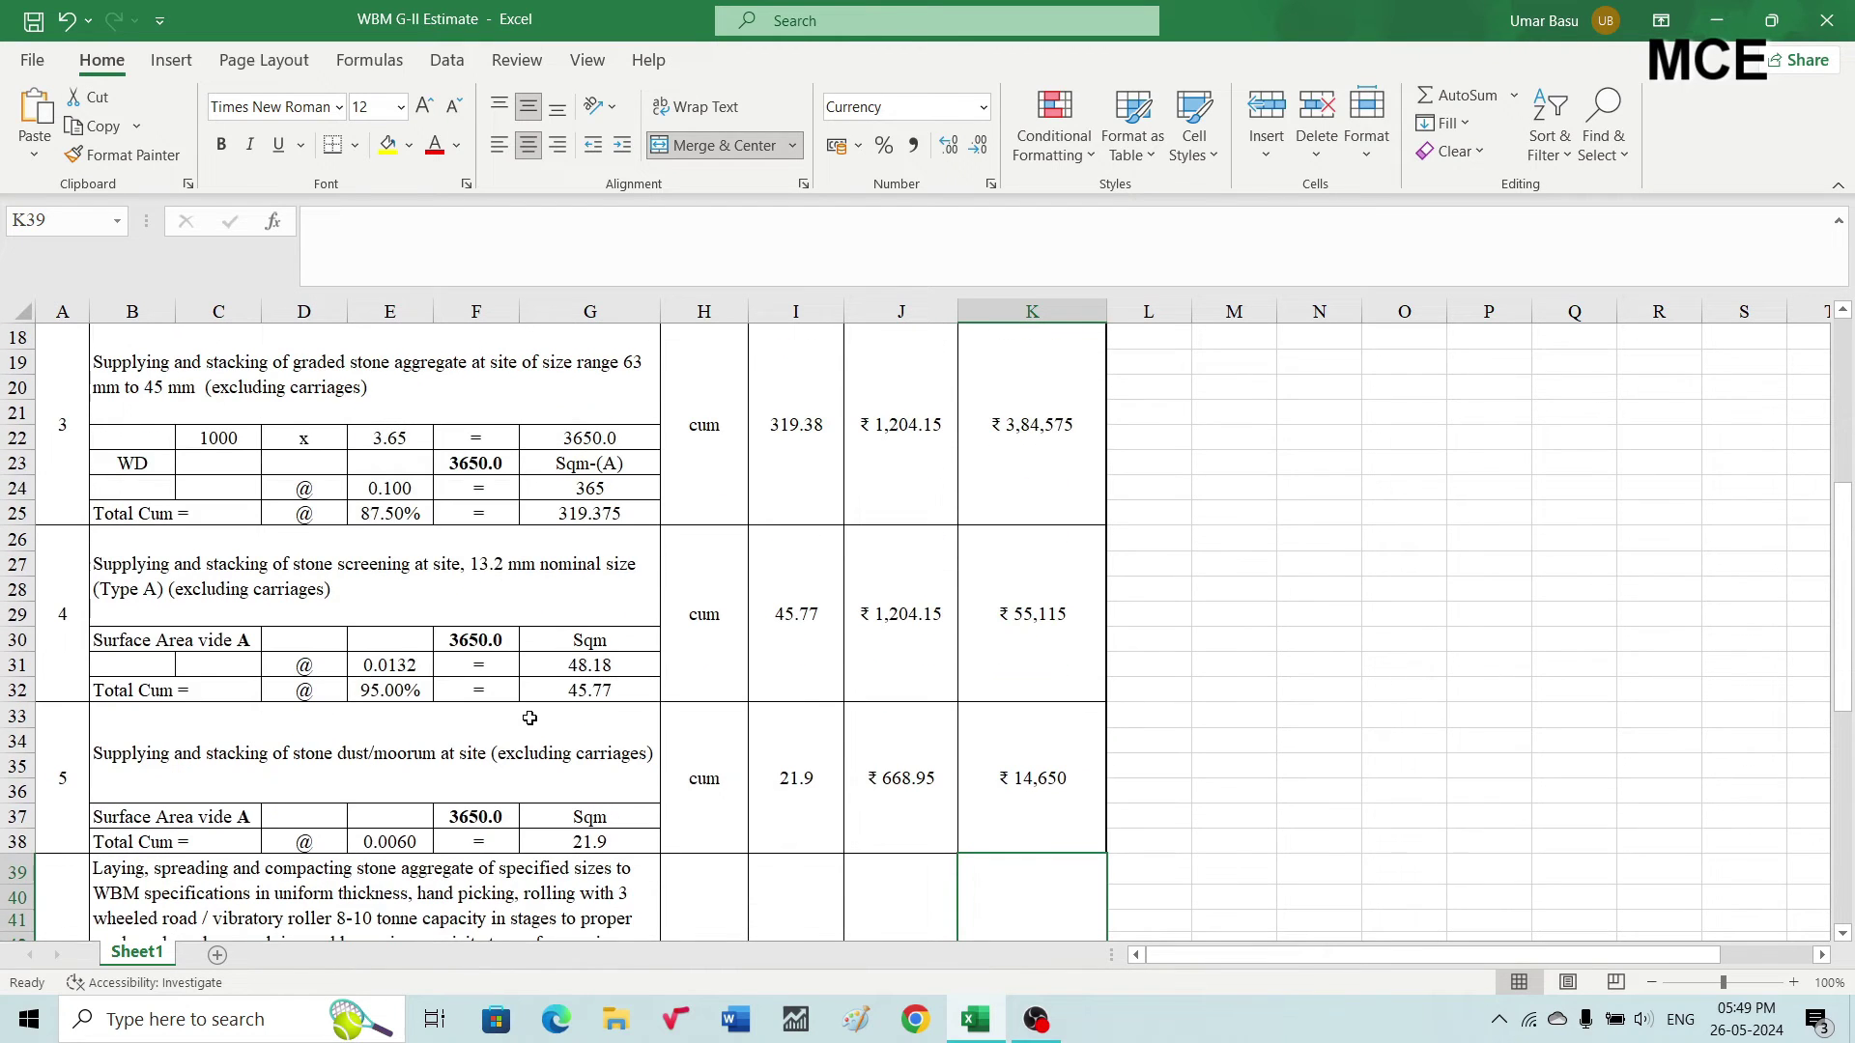
pyautogui.click(266, 616)
pyautogui.click(313, 407)
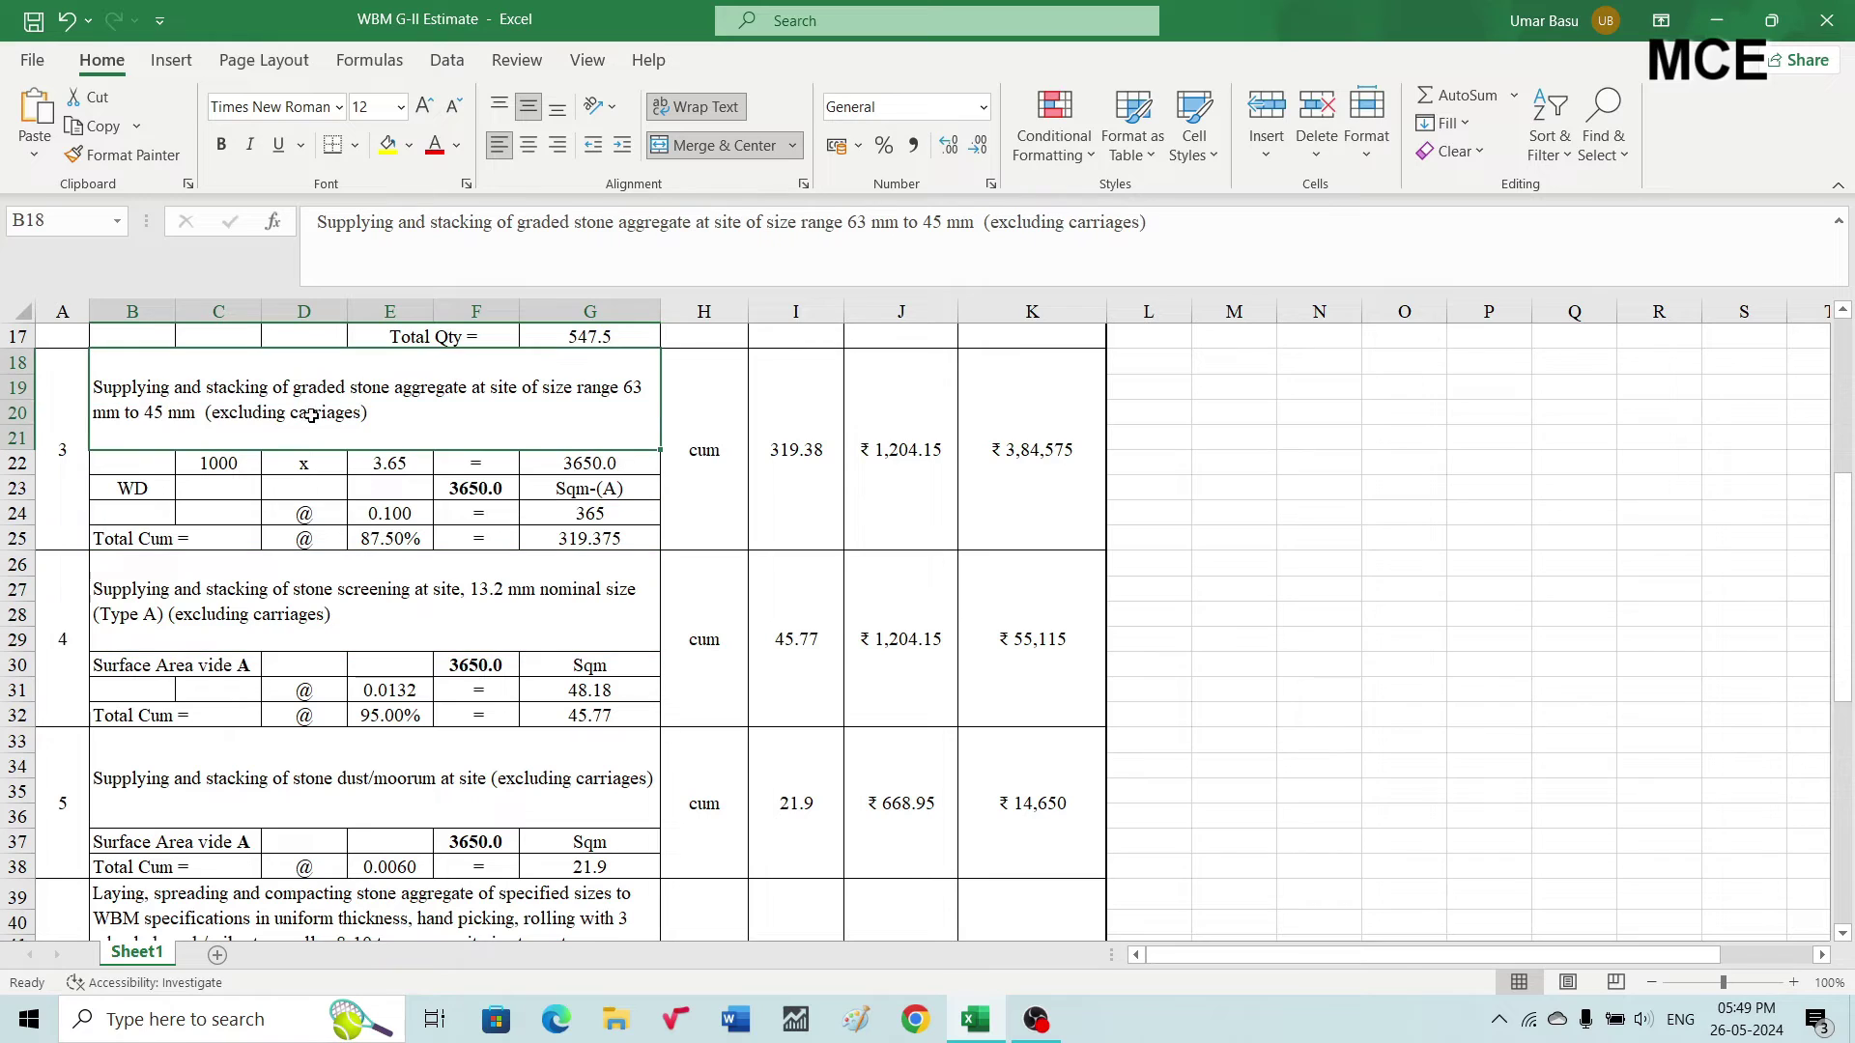
pyautogui.click(309, 605)
pyautogui.click(310, 777)
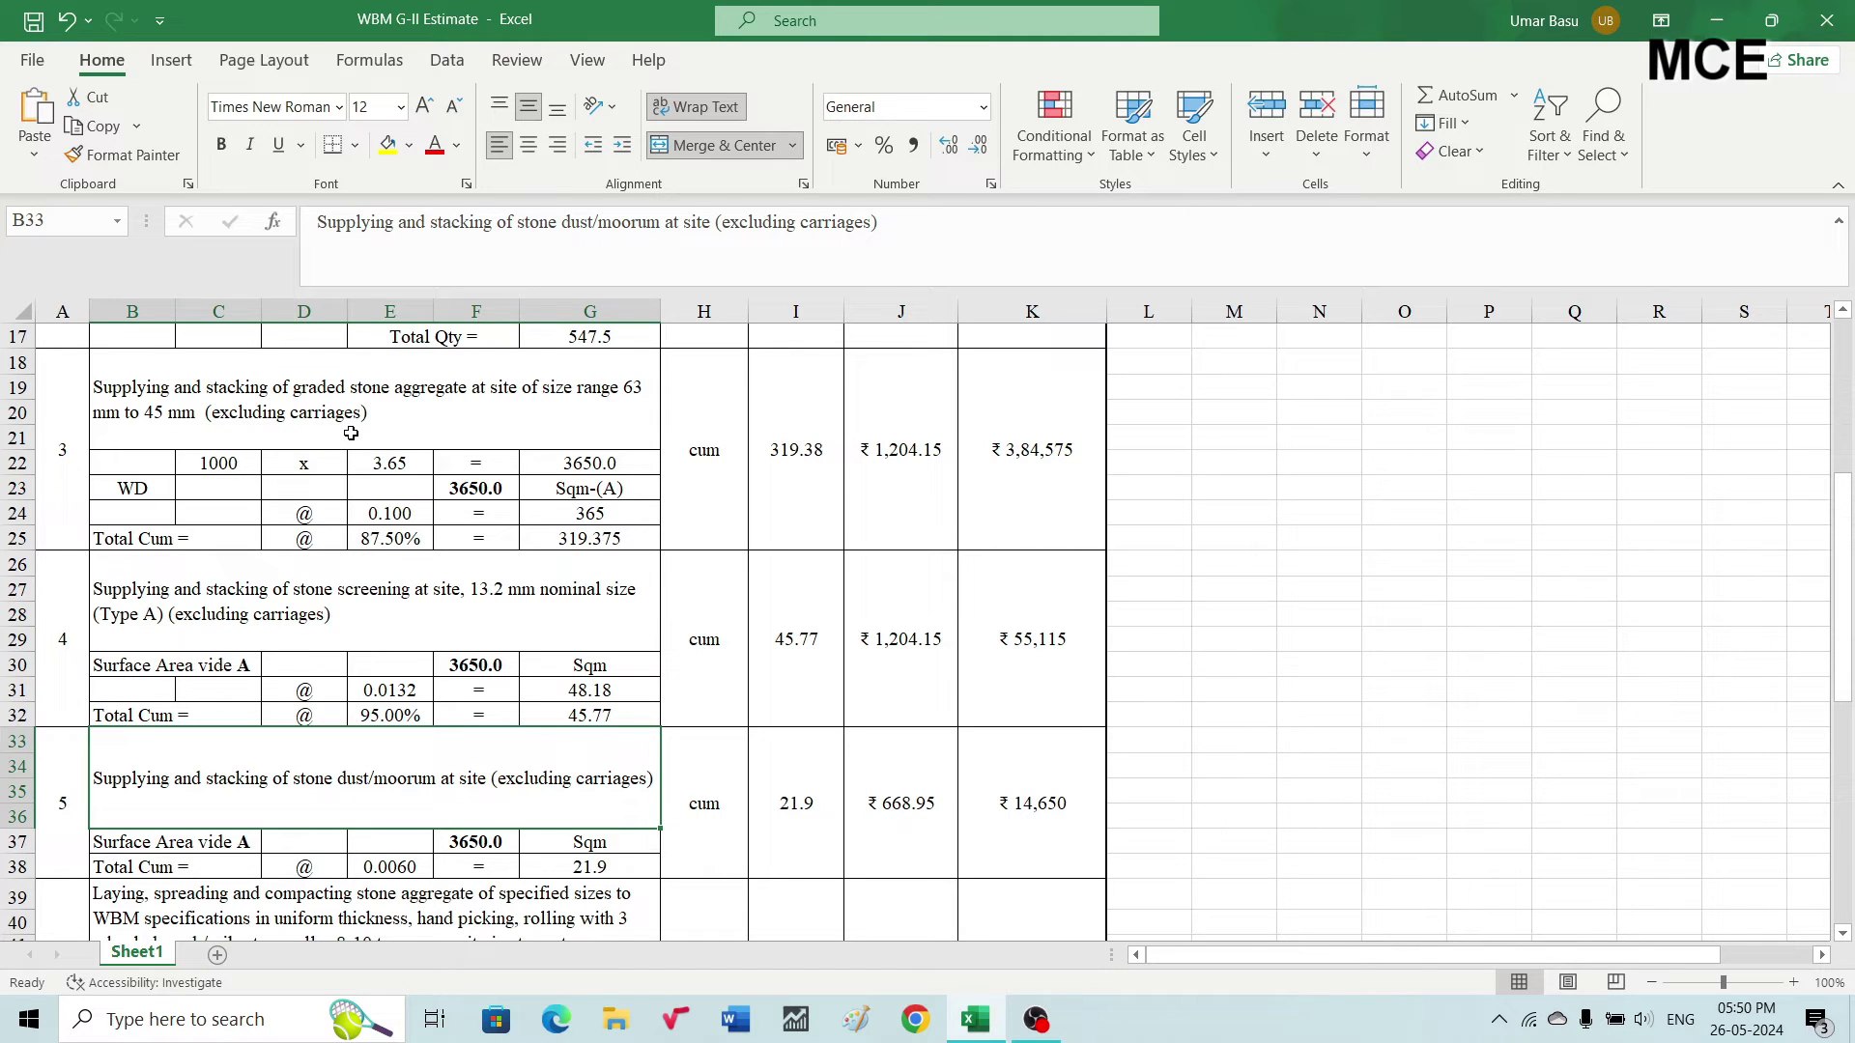
pyautogui.click(416, 433)
pyautogui.scroll(-4, 416, 433)
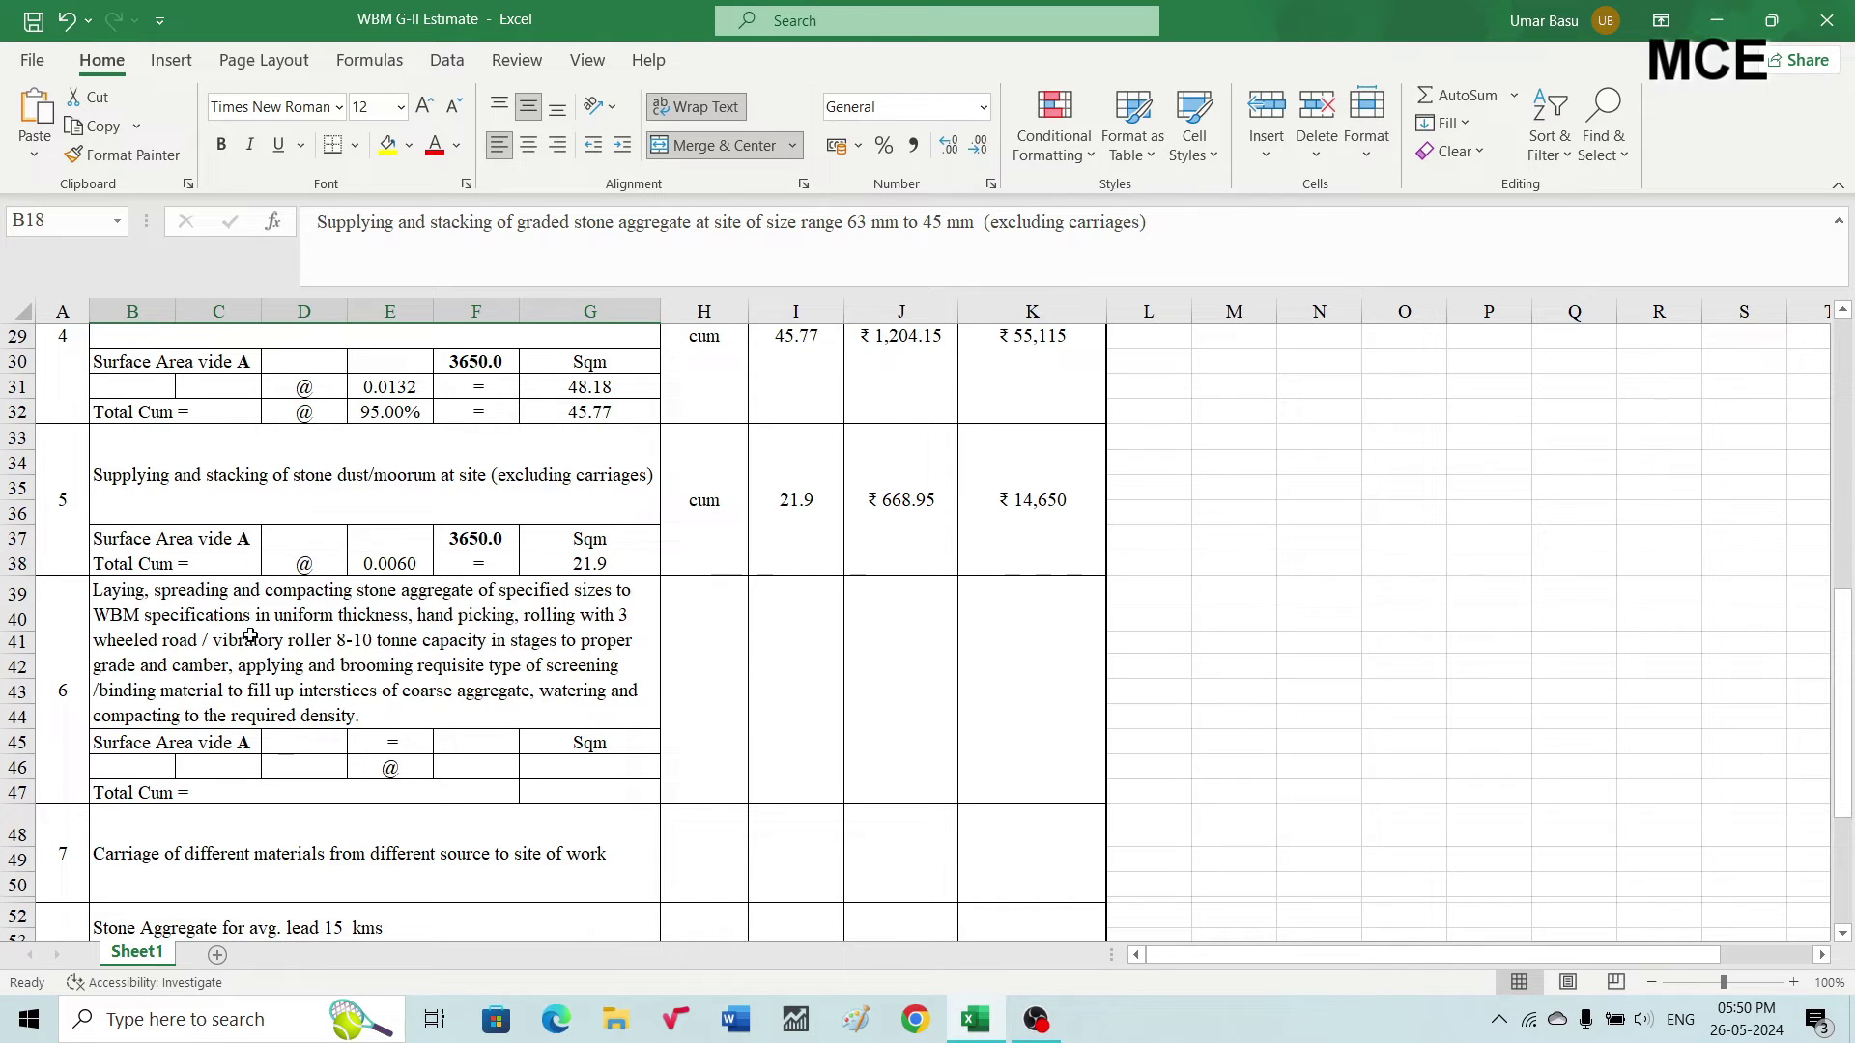
pyautogui.click(175, 617)
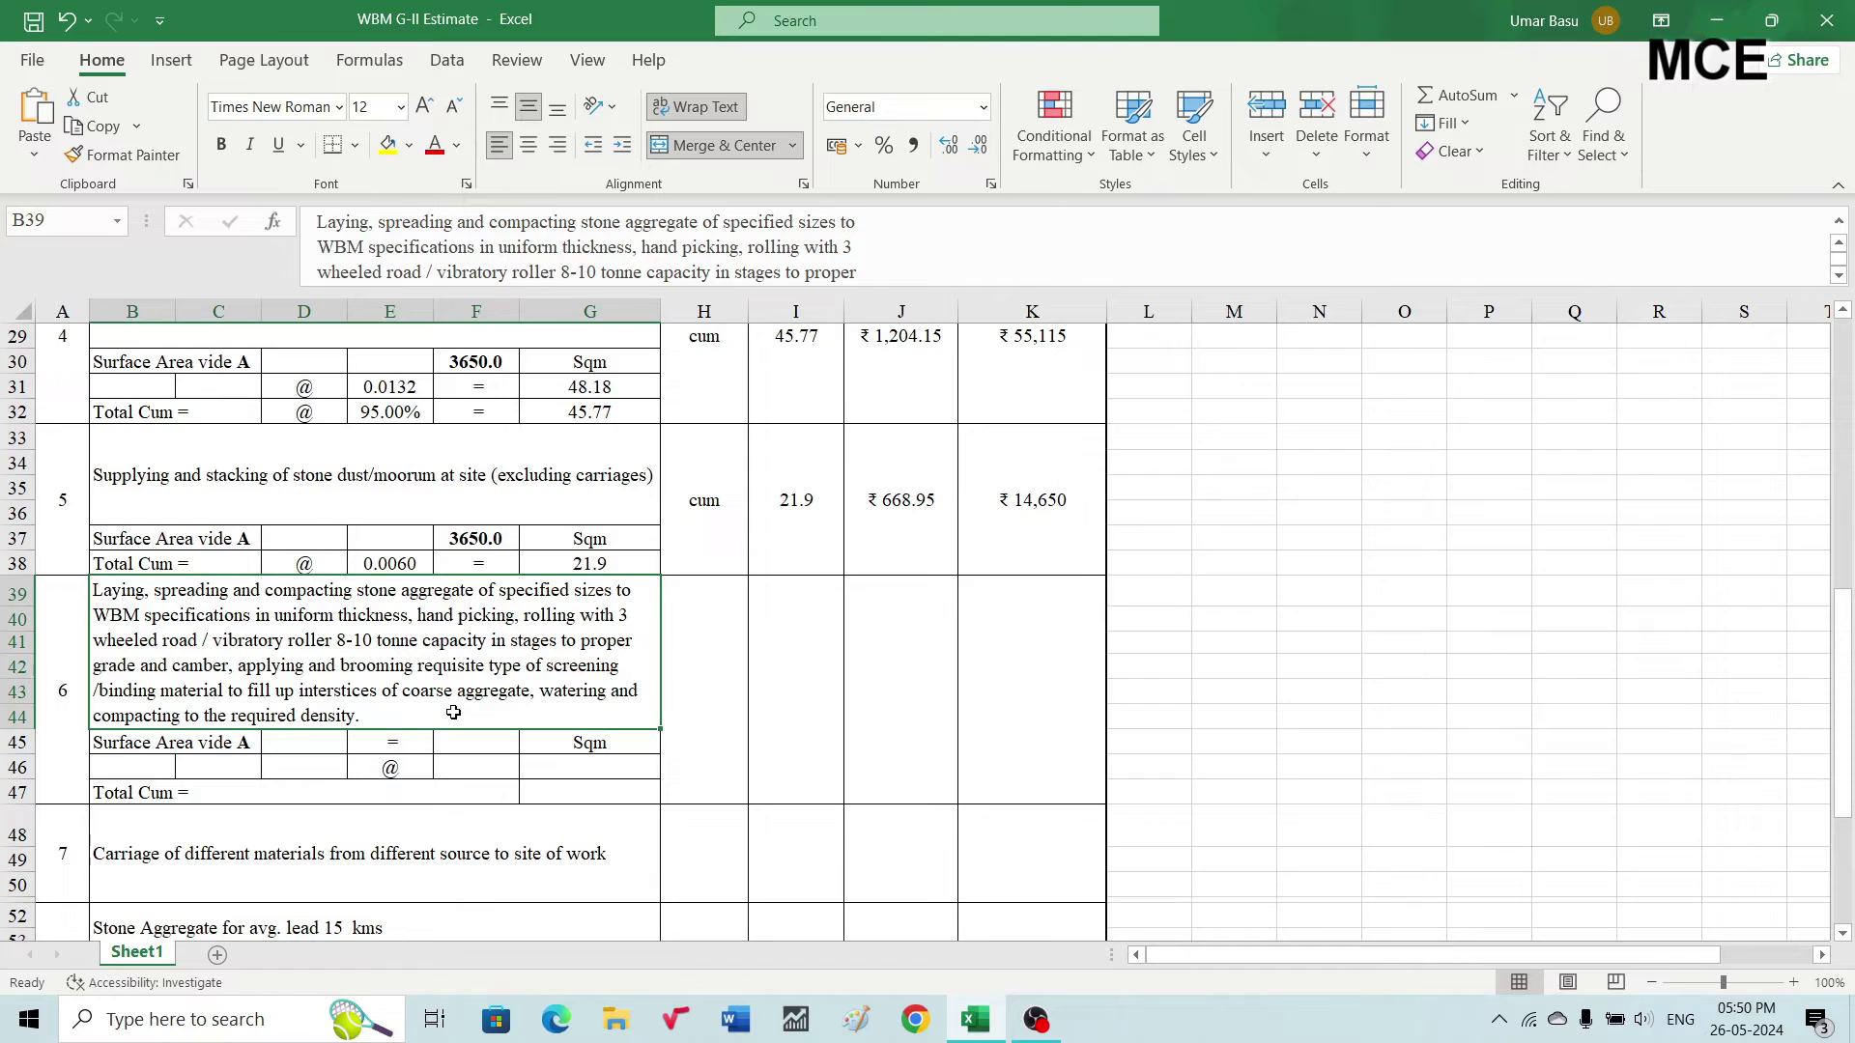
pyautogui.click(1167, 665)
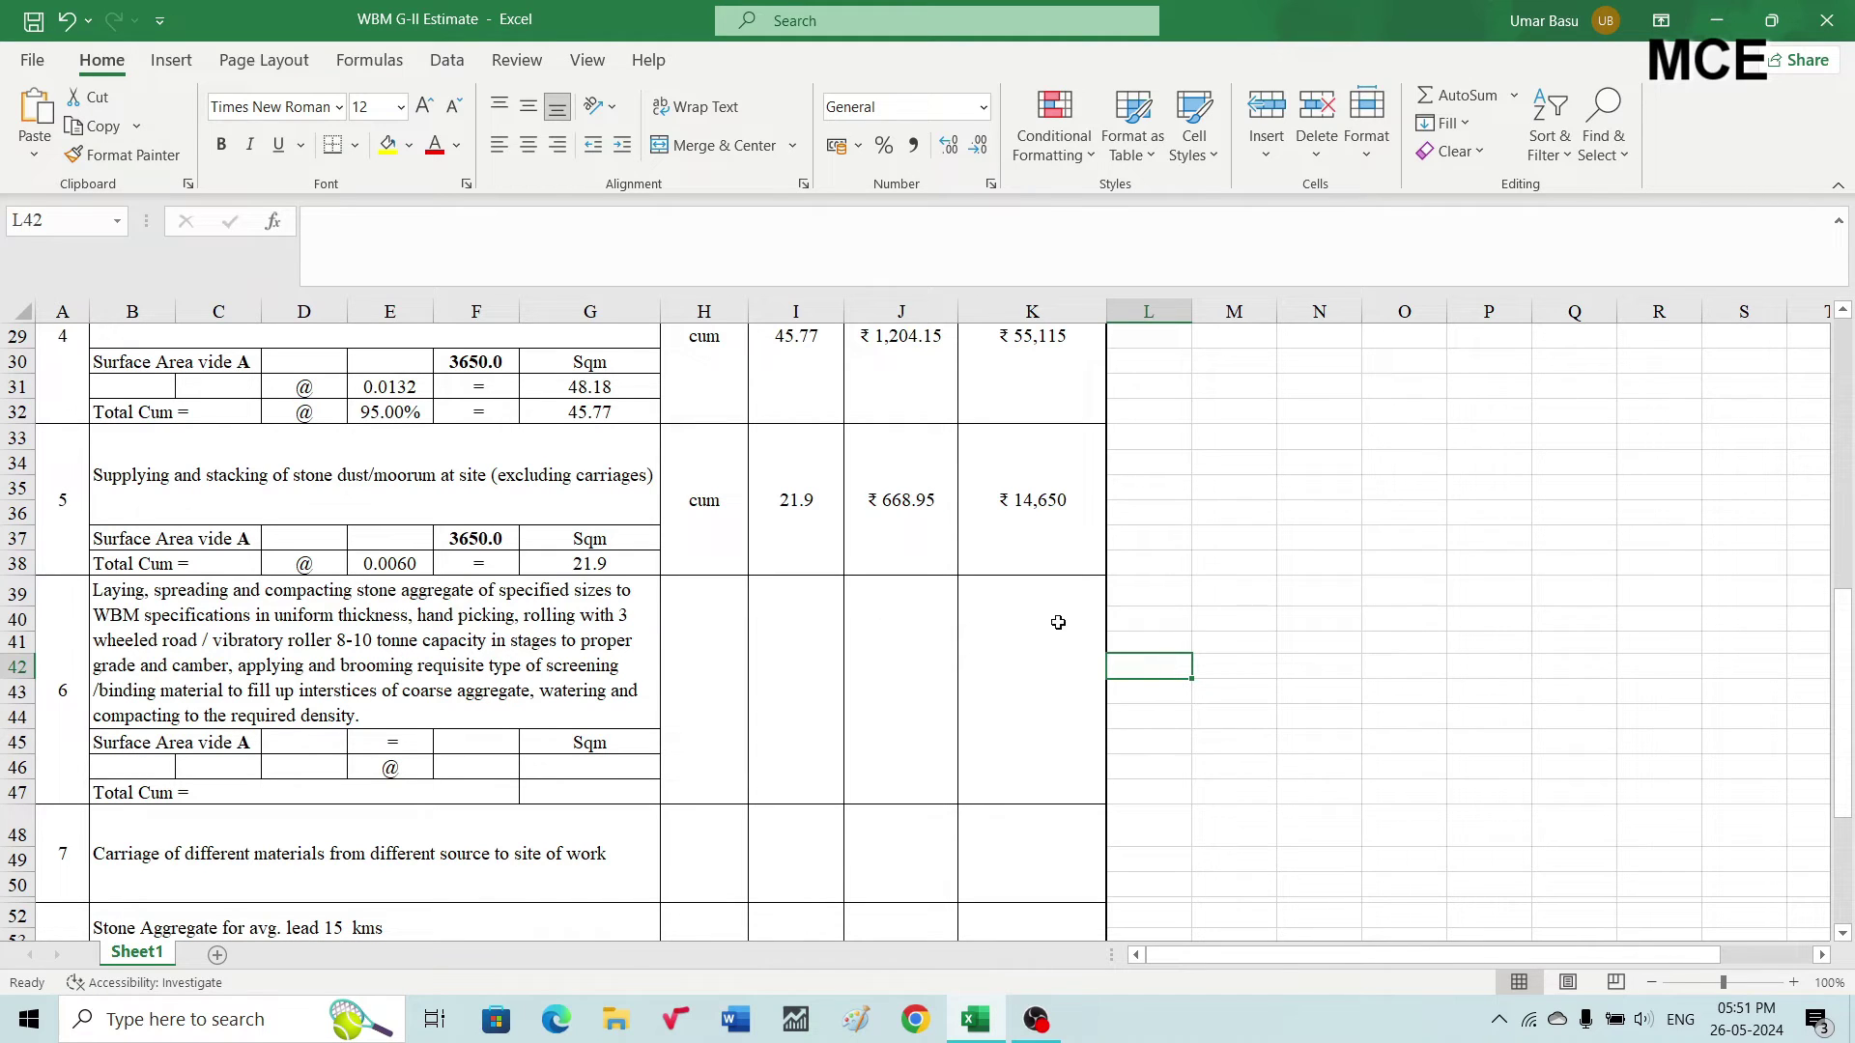
pyautogui.click(232, 668)
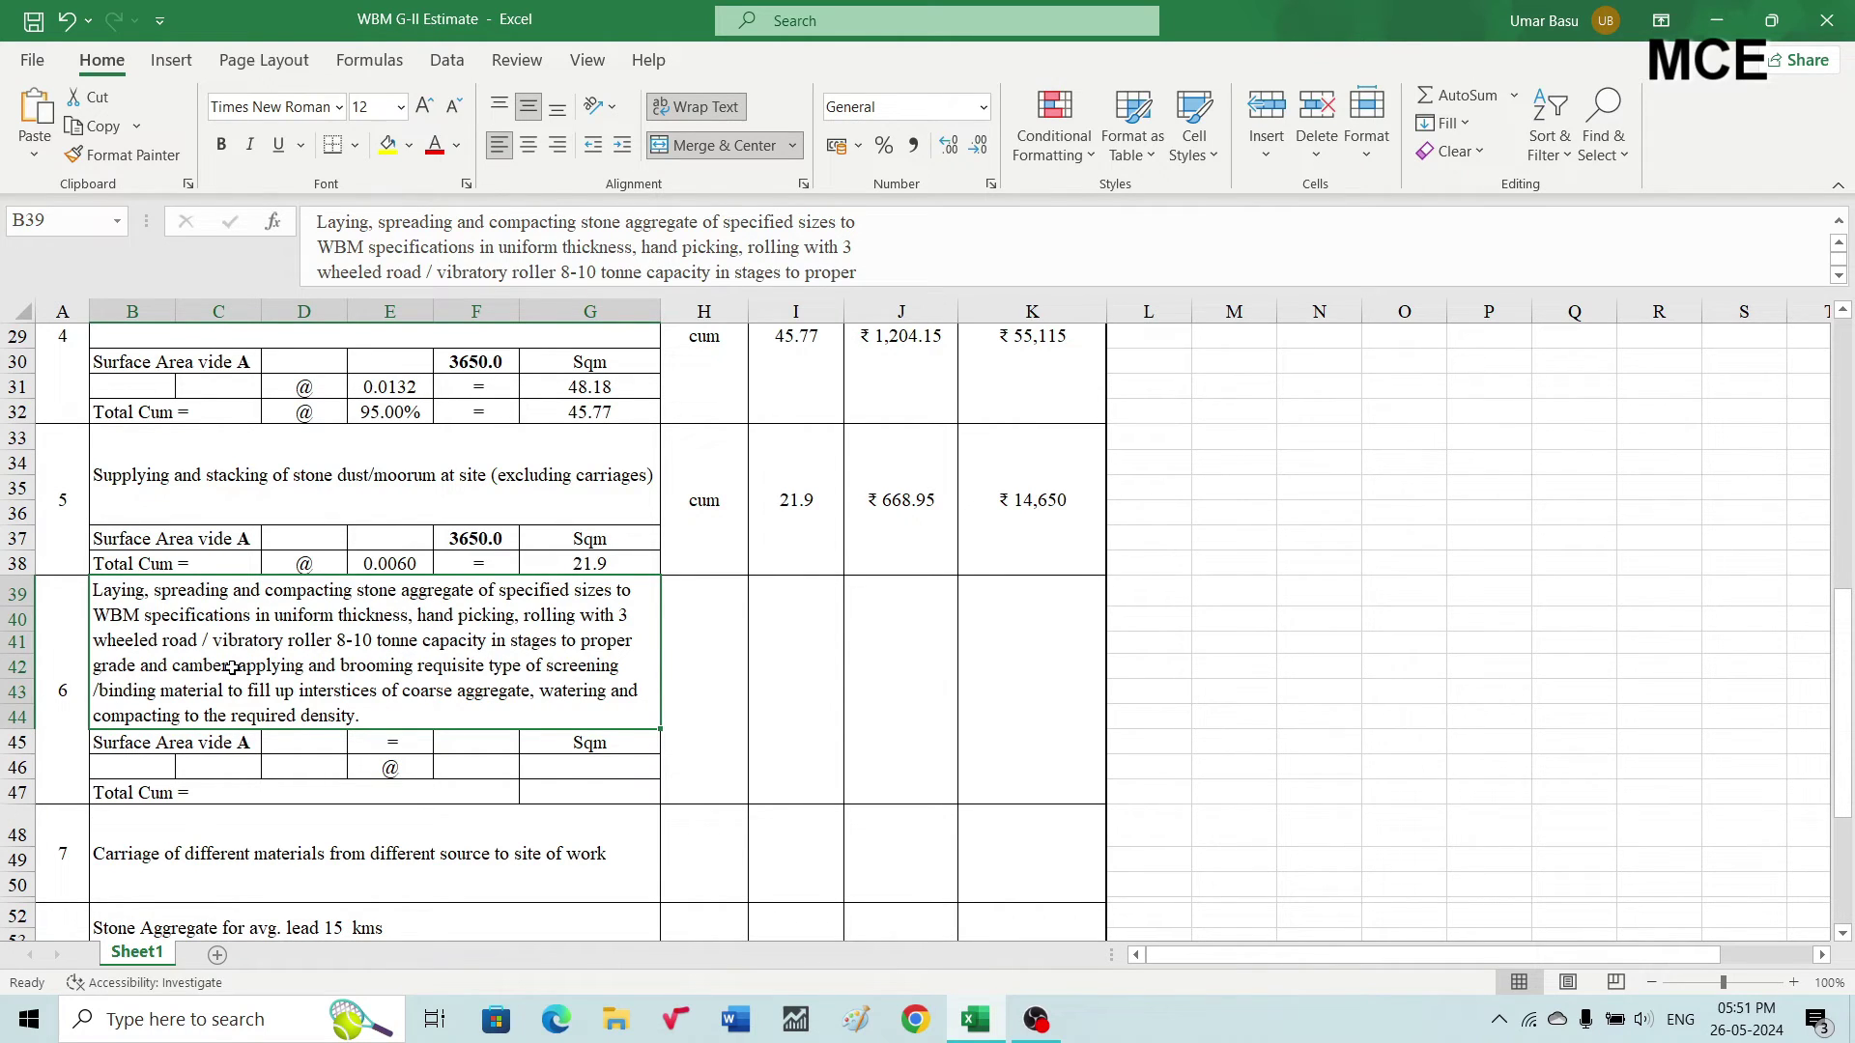
# Link item 6's area to the 3650.0 sqm in F23 and enter the 0.075 thickness
pyautogui.click(460, 741)
pyautogui.write('=')
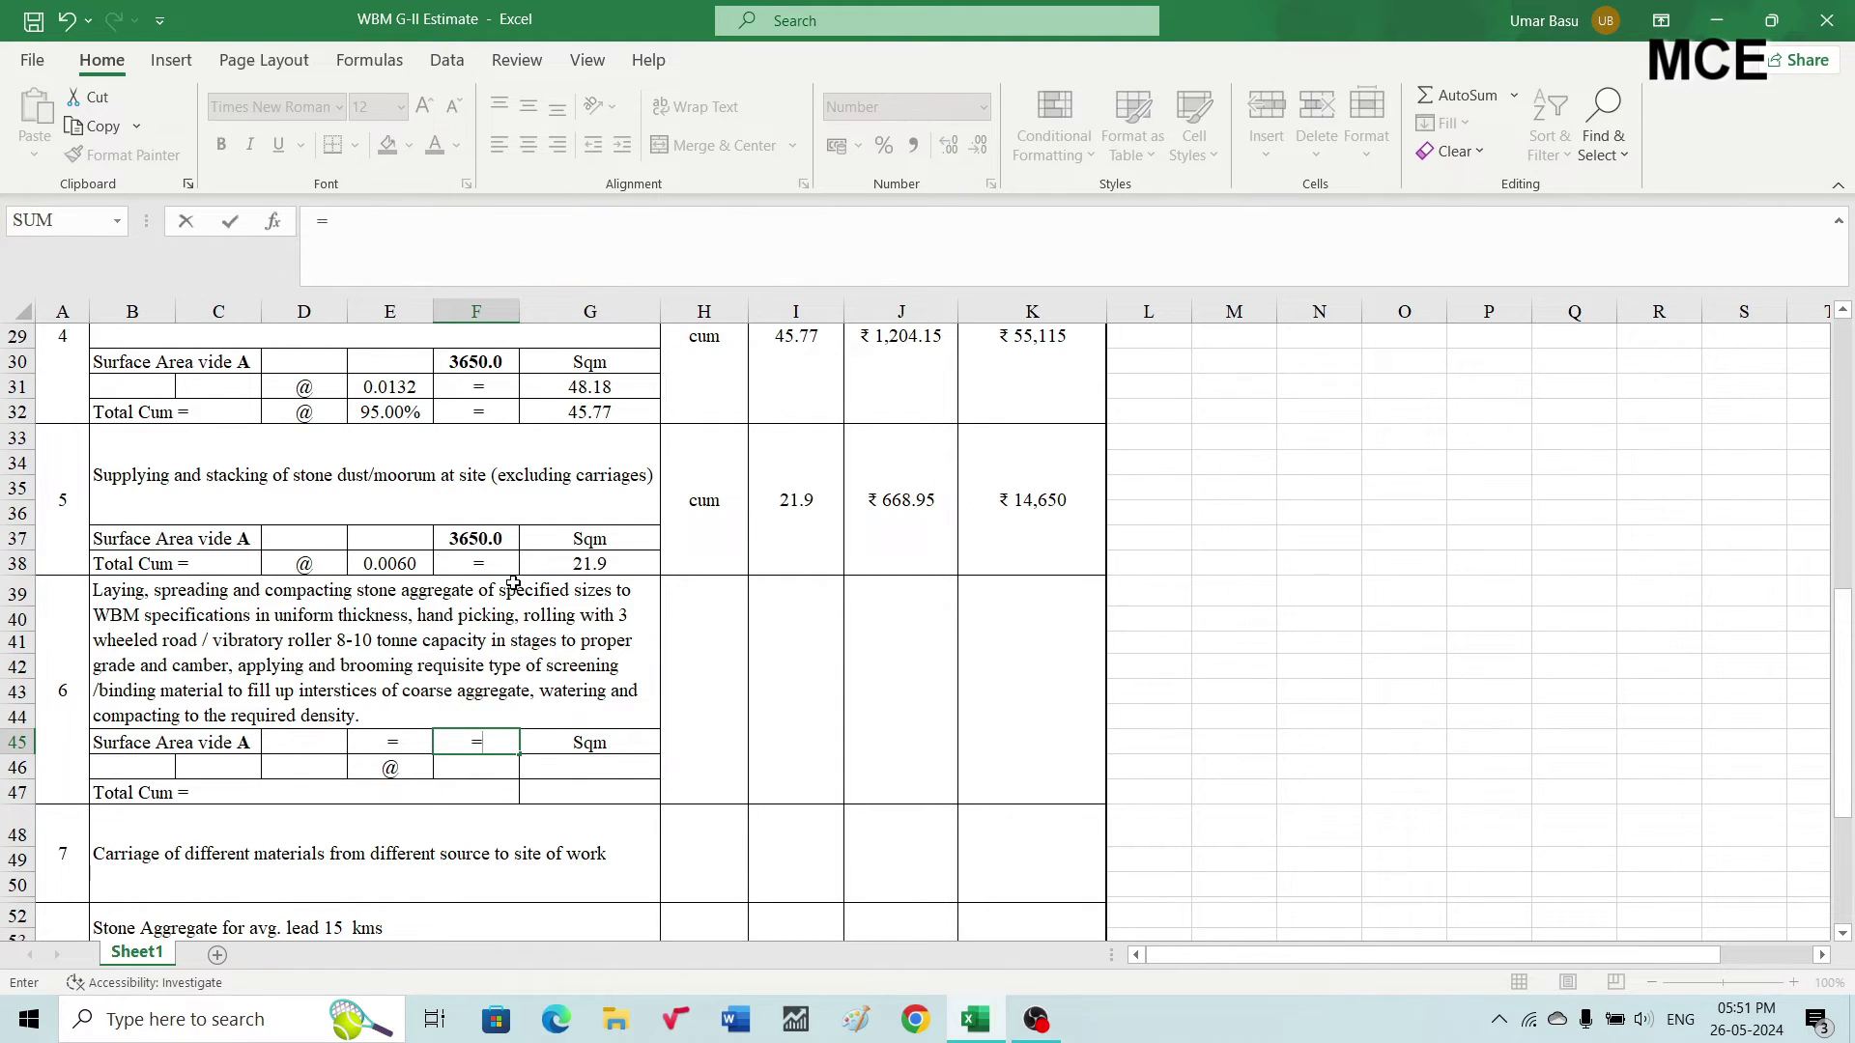
pyautogui.scroll(3, 502, 396)
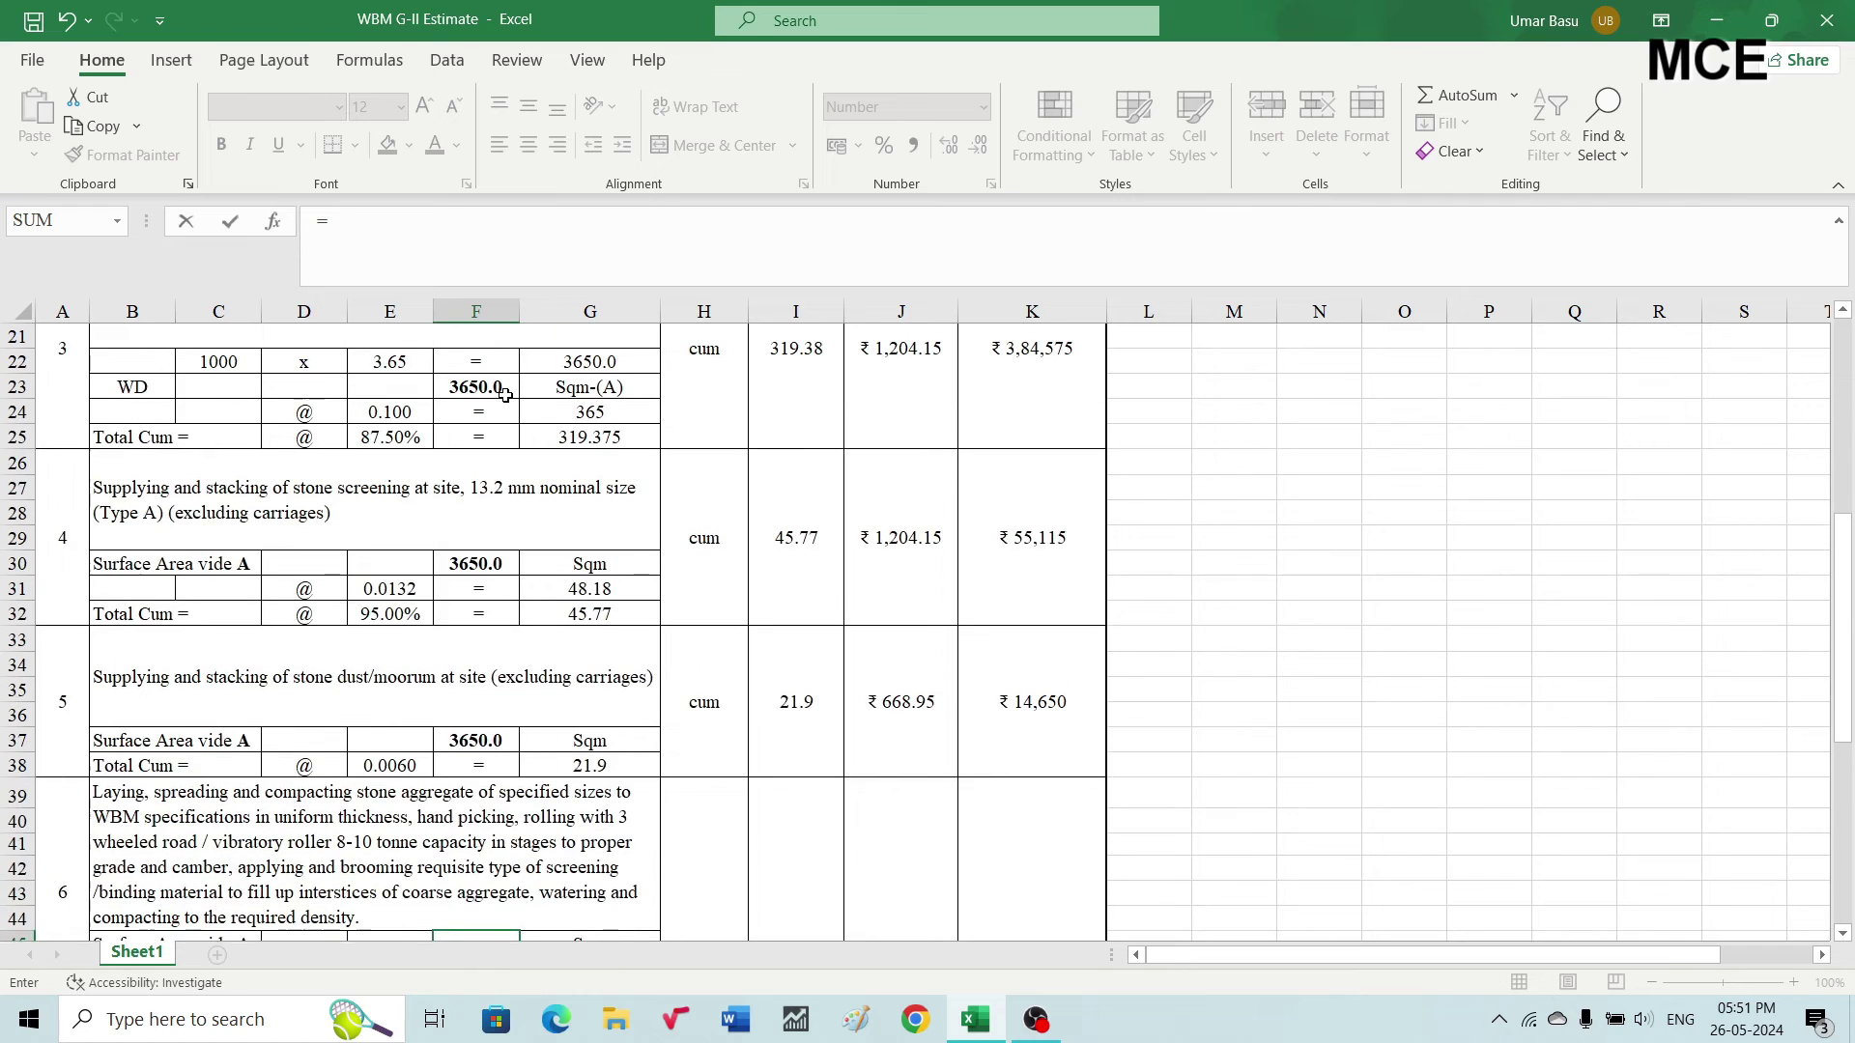
pyautogui.click(467, 387)
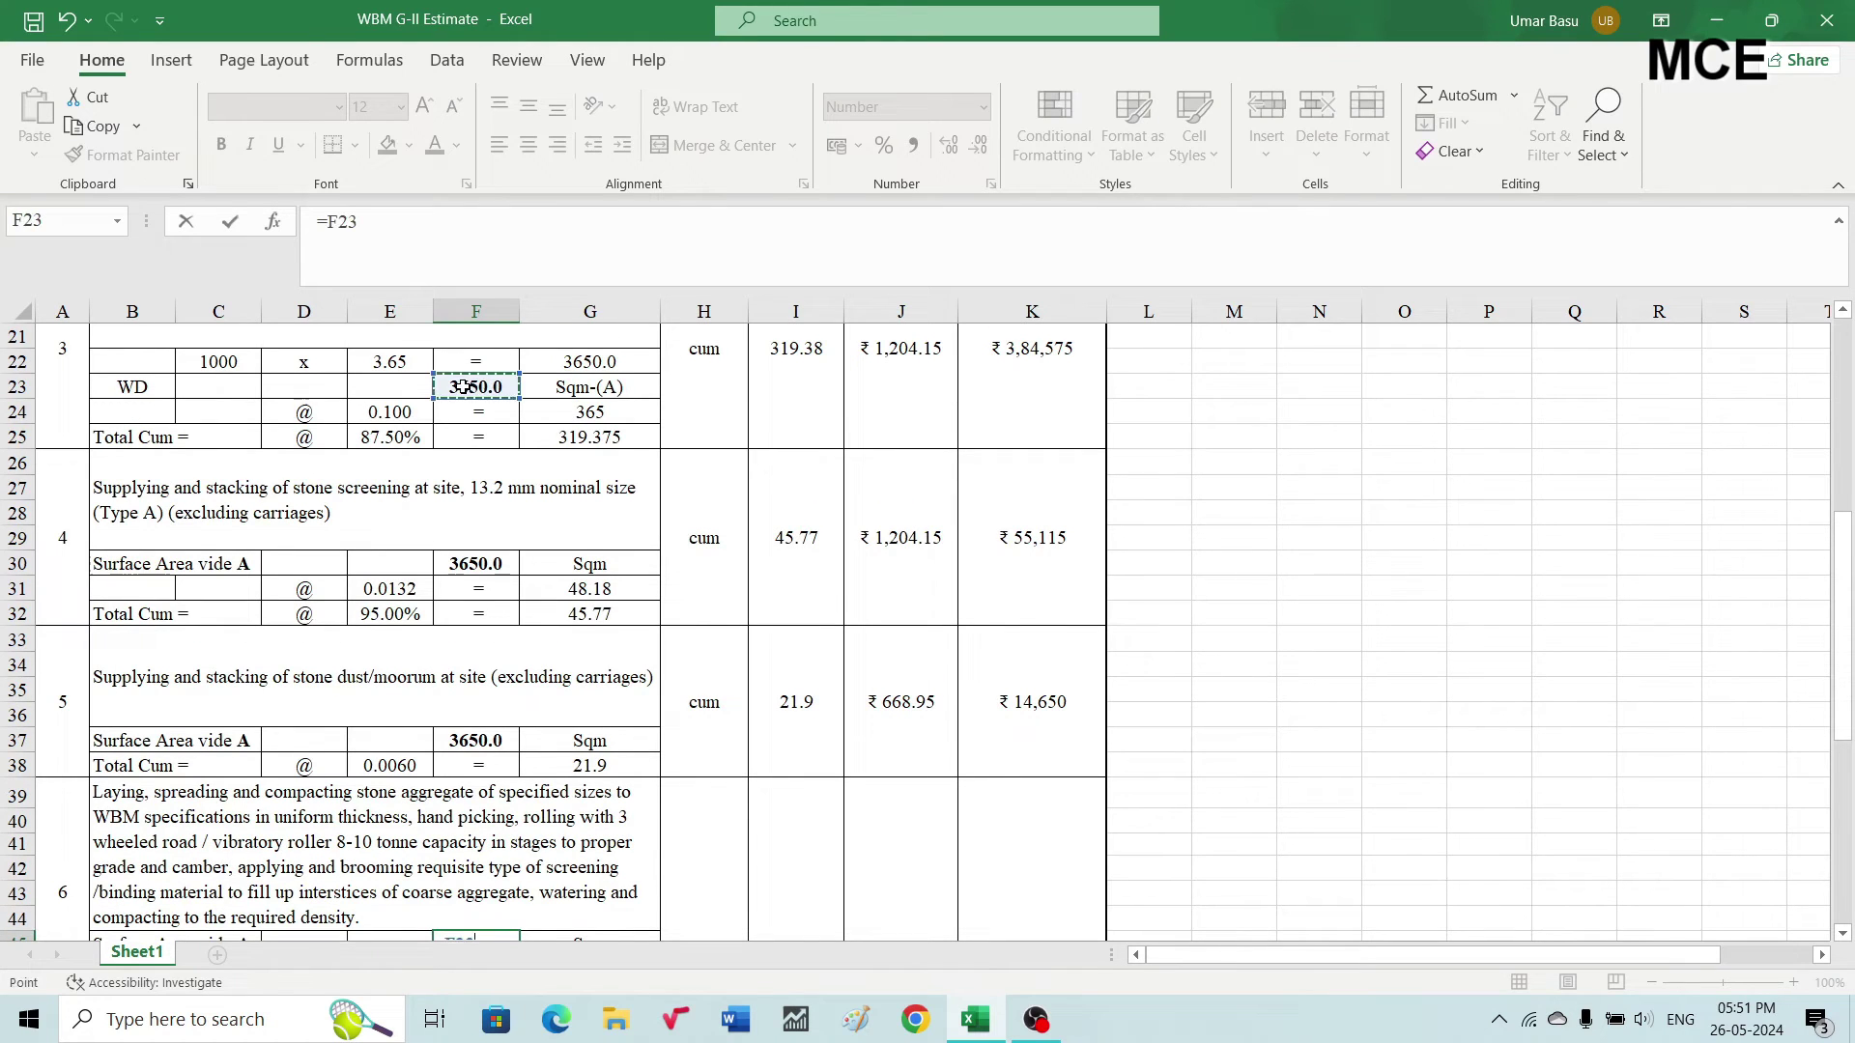
pyautogui.press('Return')
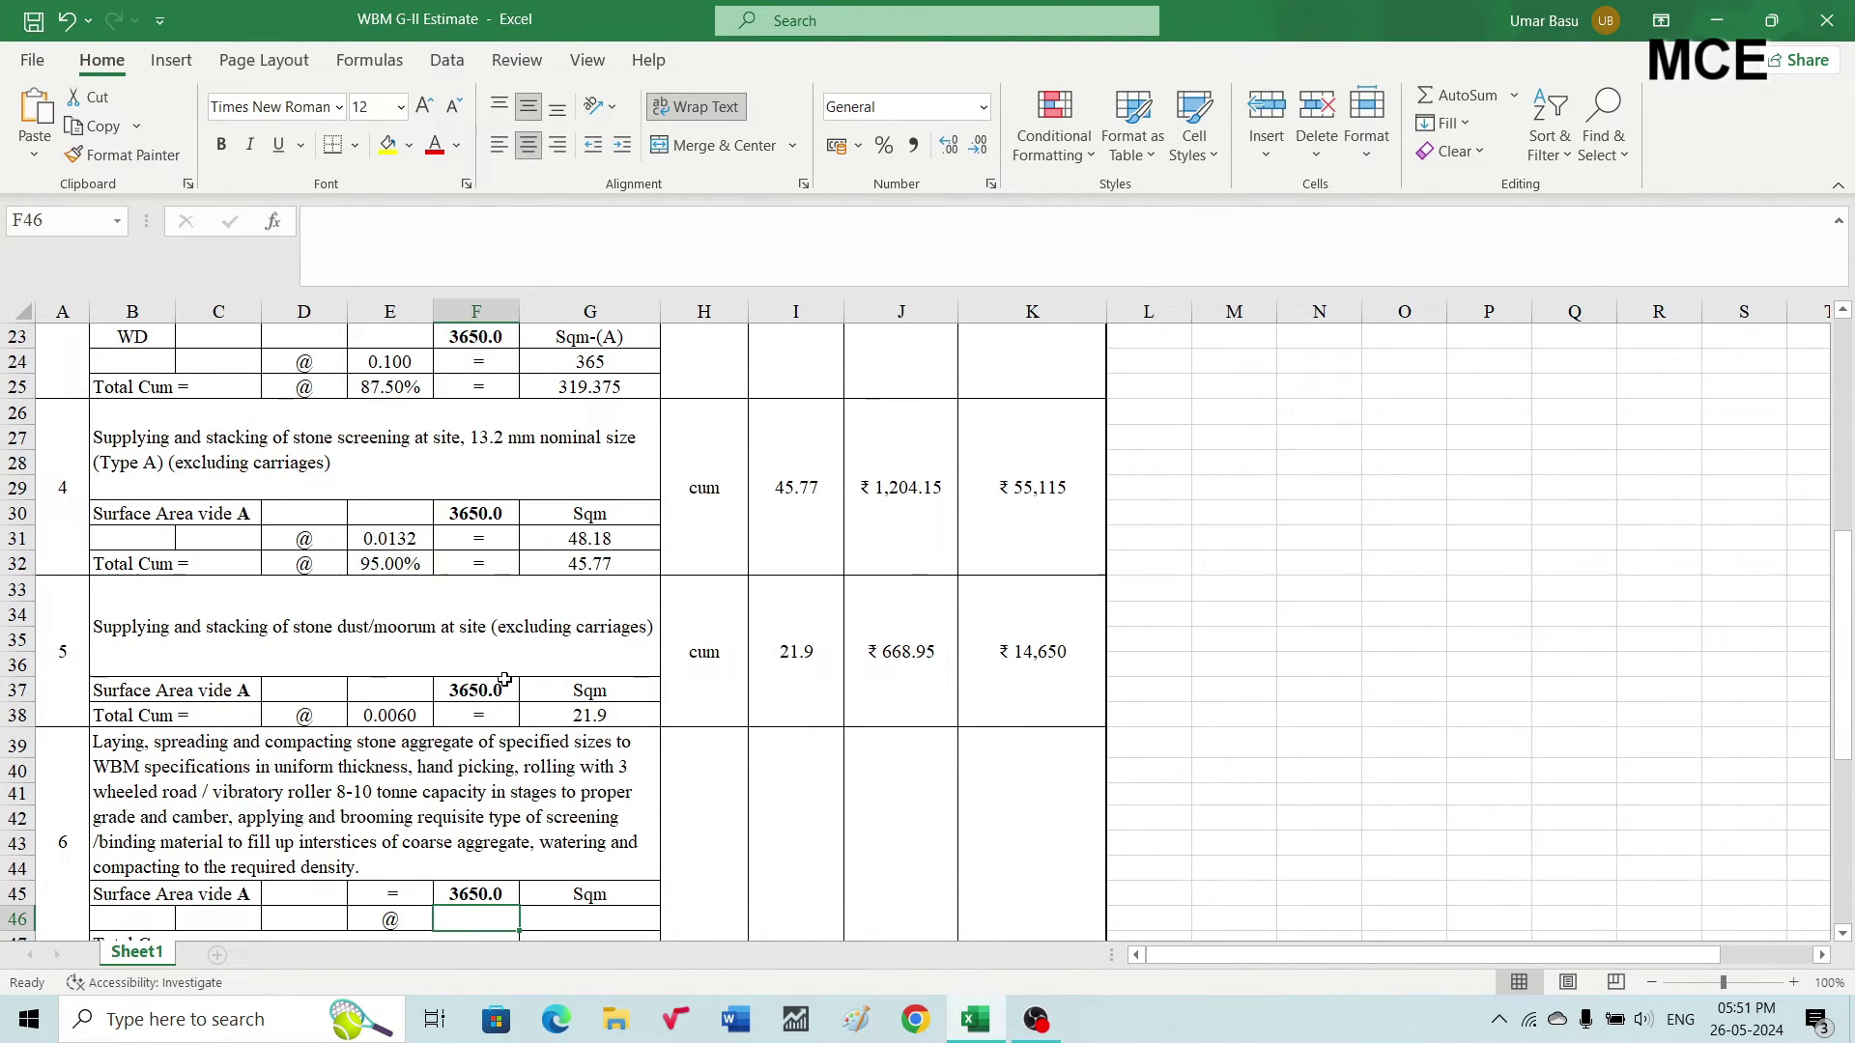
pyautogui.scroll(-2, 508, 757)
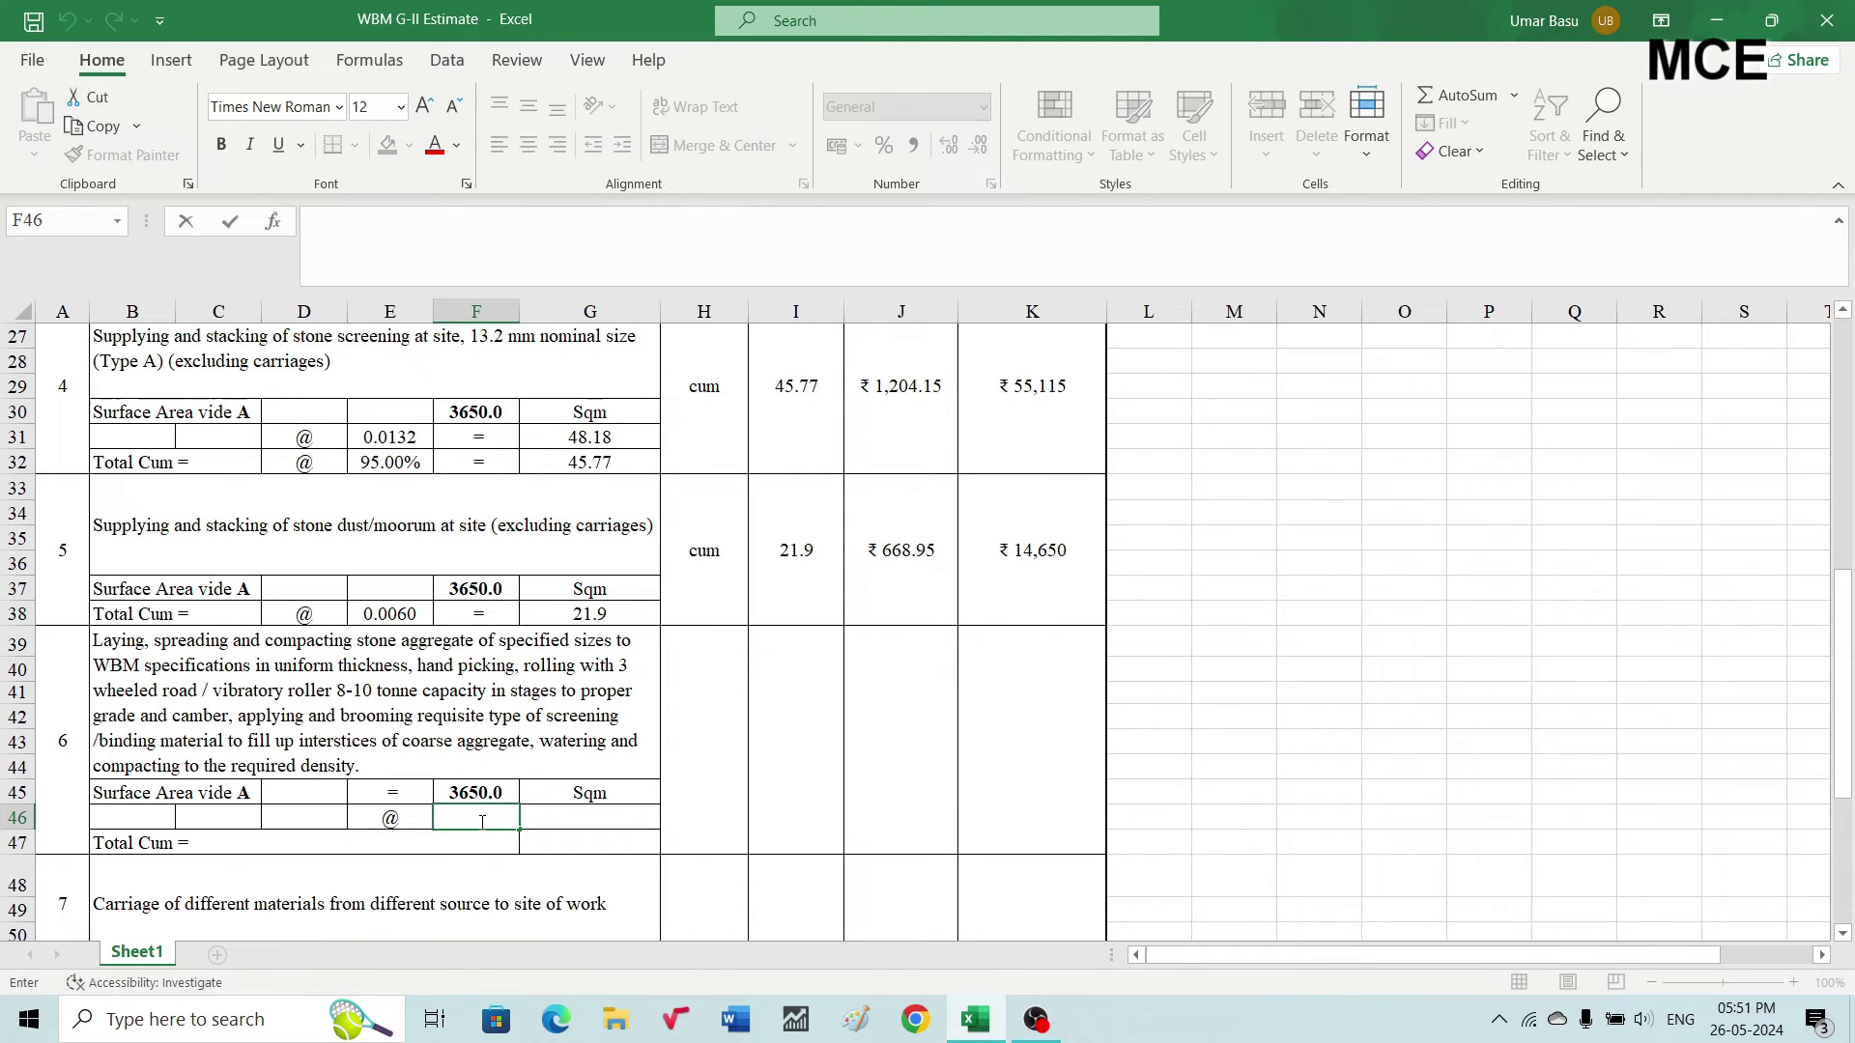
pyautogui.write('=0')
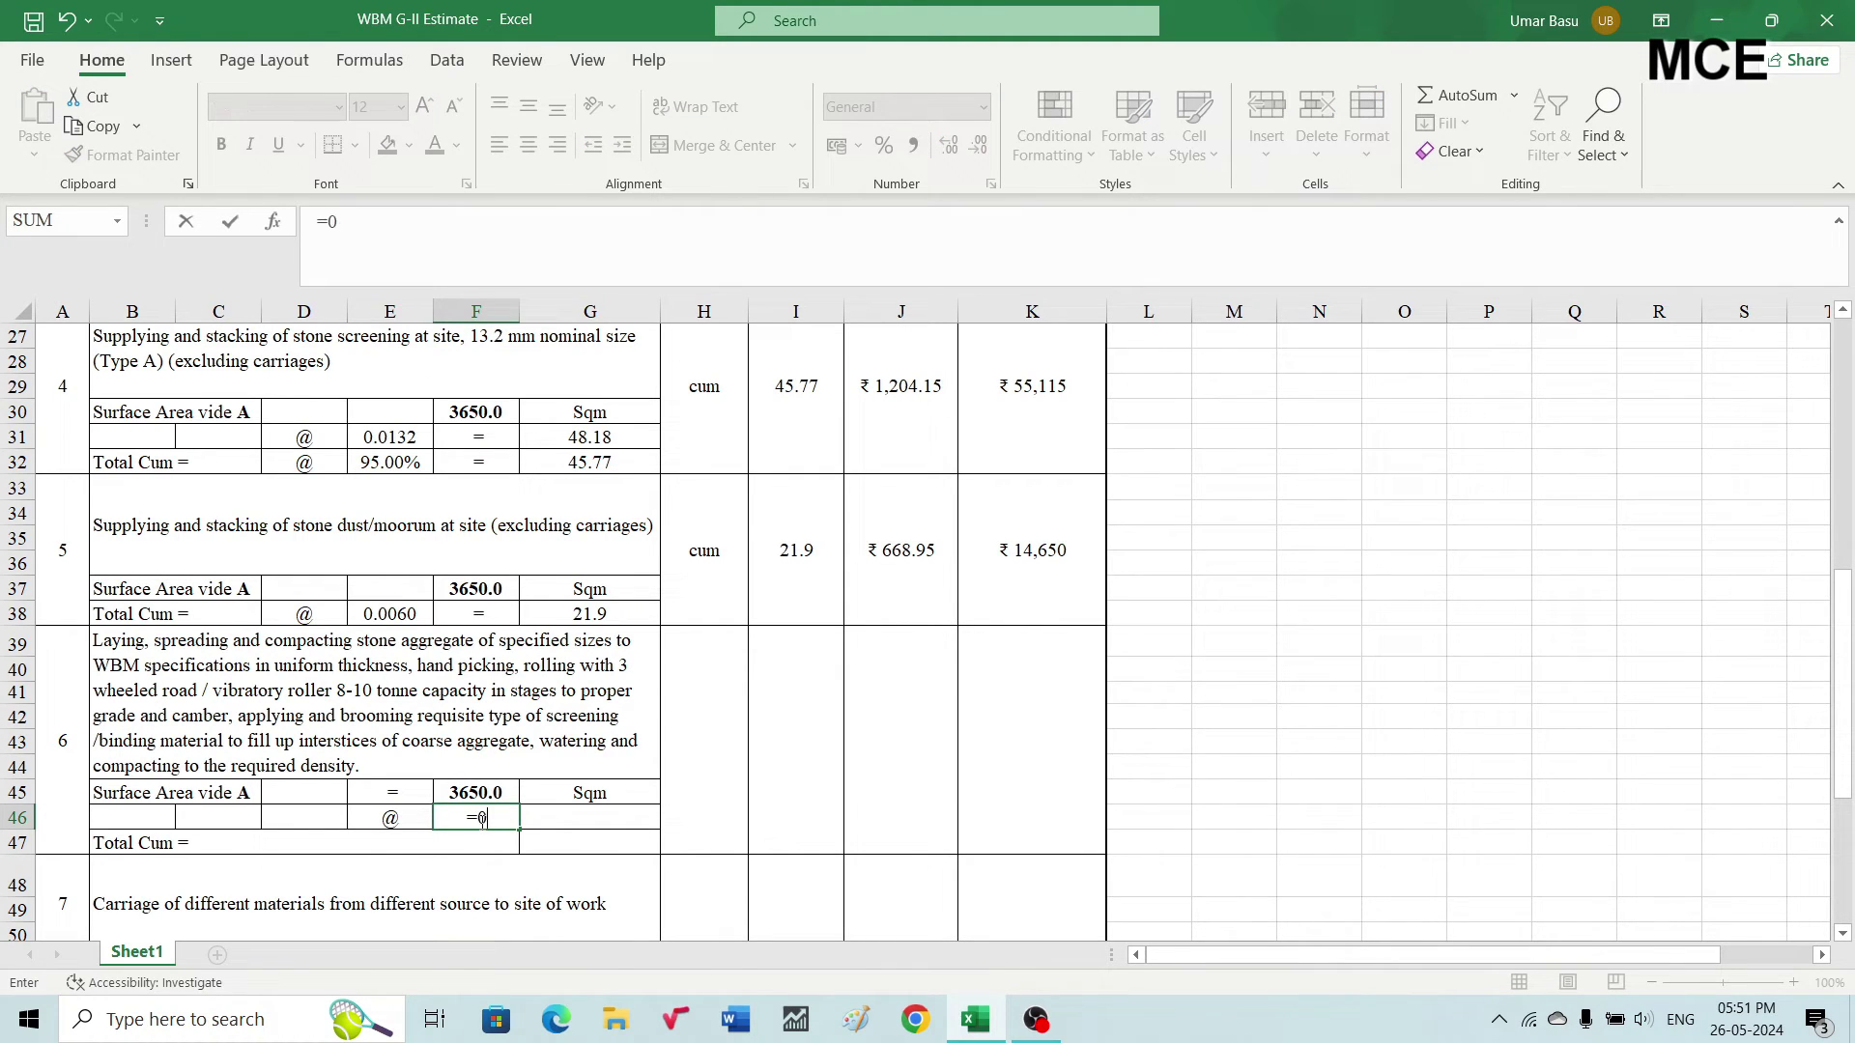
pyautogui.write('.075')
pyautogui.press('Return')
# Compute the 273.75 volume as =F45*F46 and carry it into Total Cum with =G46
pyautogui.click(587, 824)
pyautogui.write('=')
pyautogui.click(459, 789)
pyautogui.write('*')
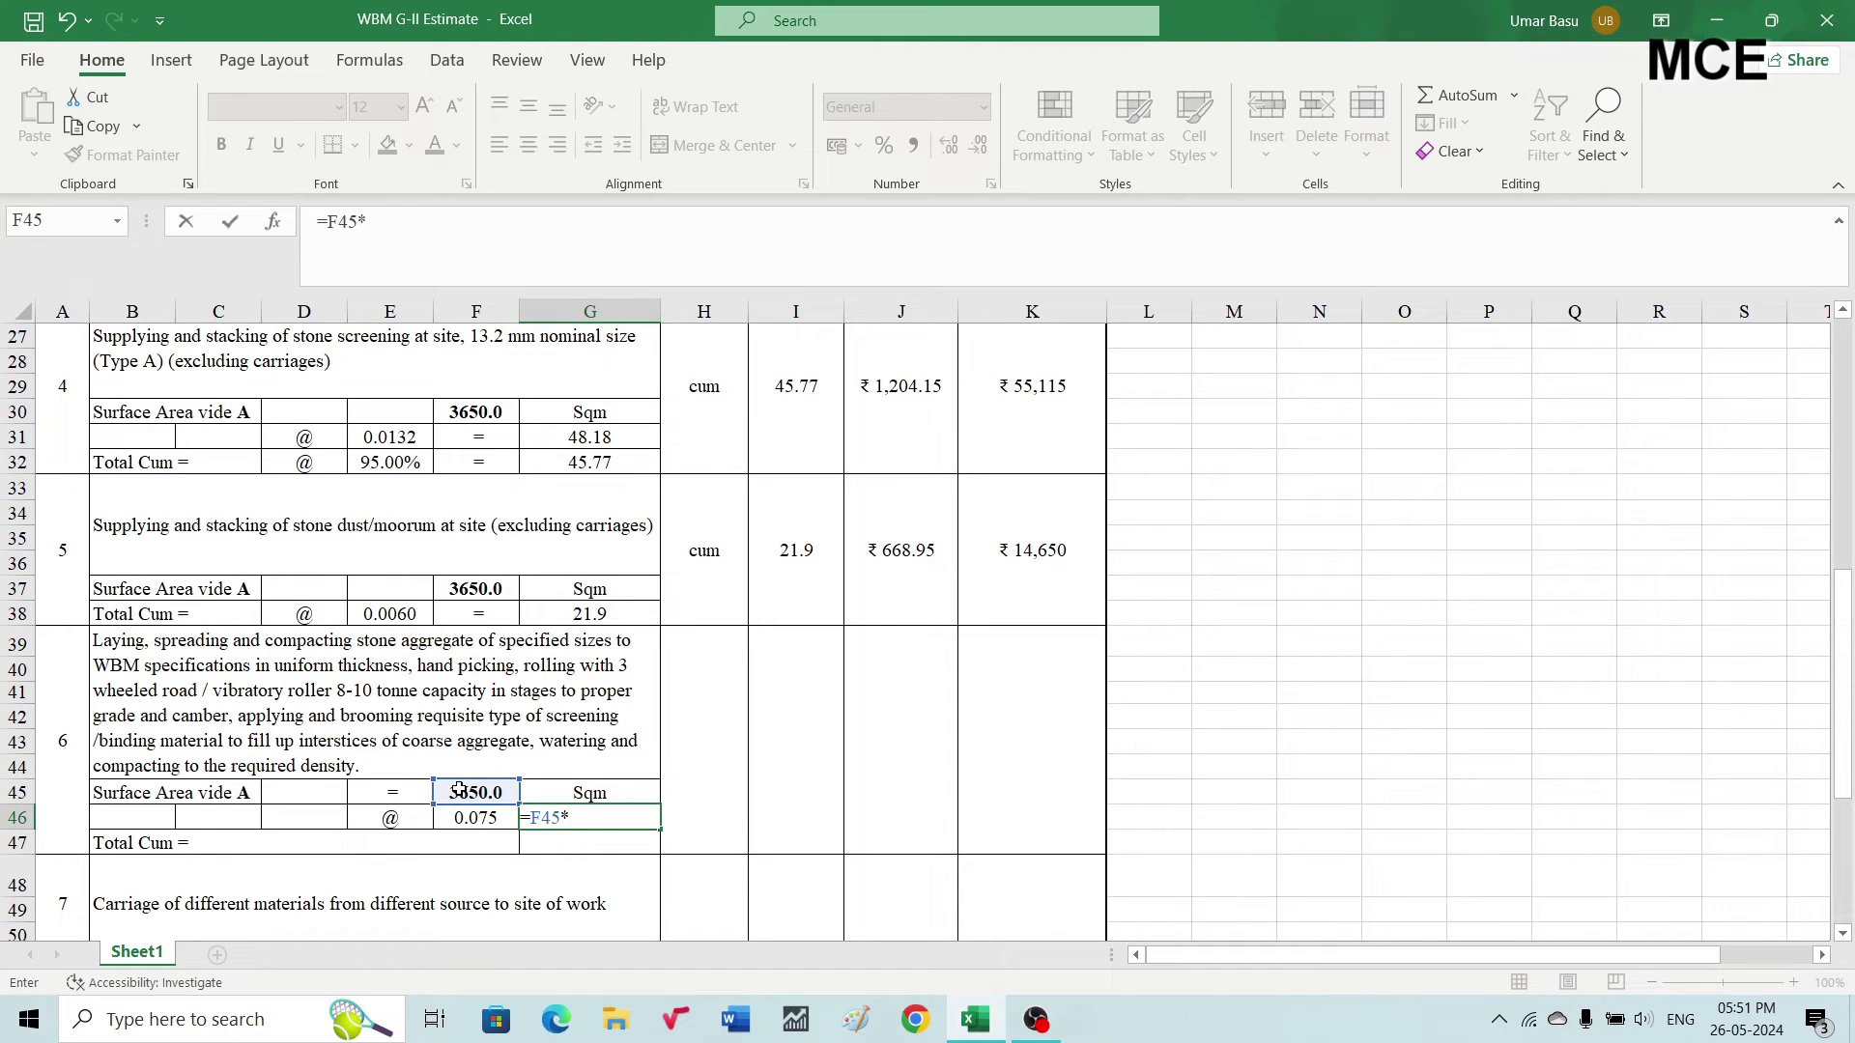
pyautogui.click(461, 817)
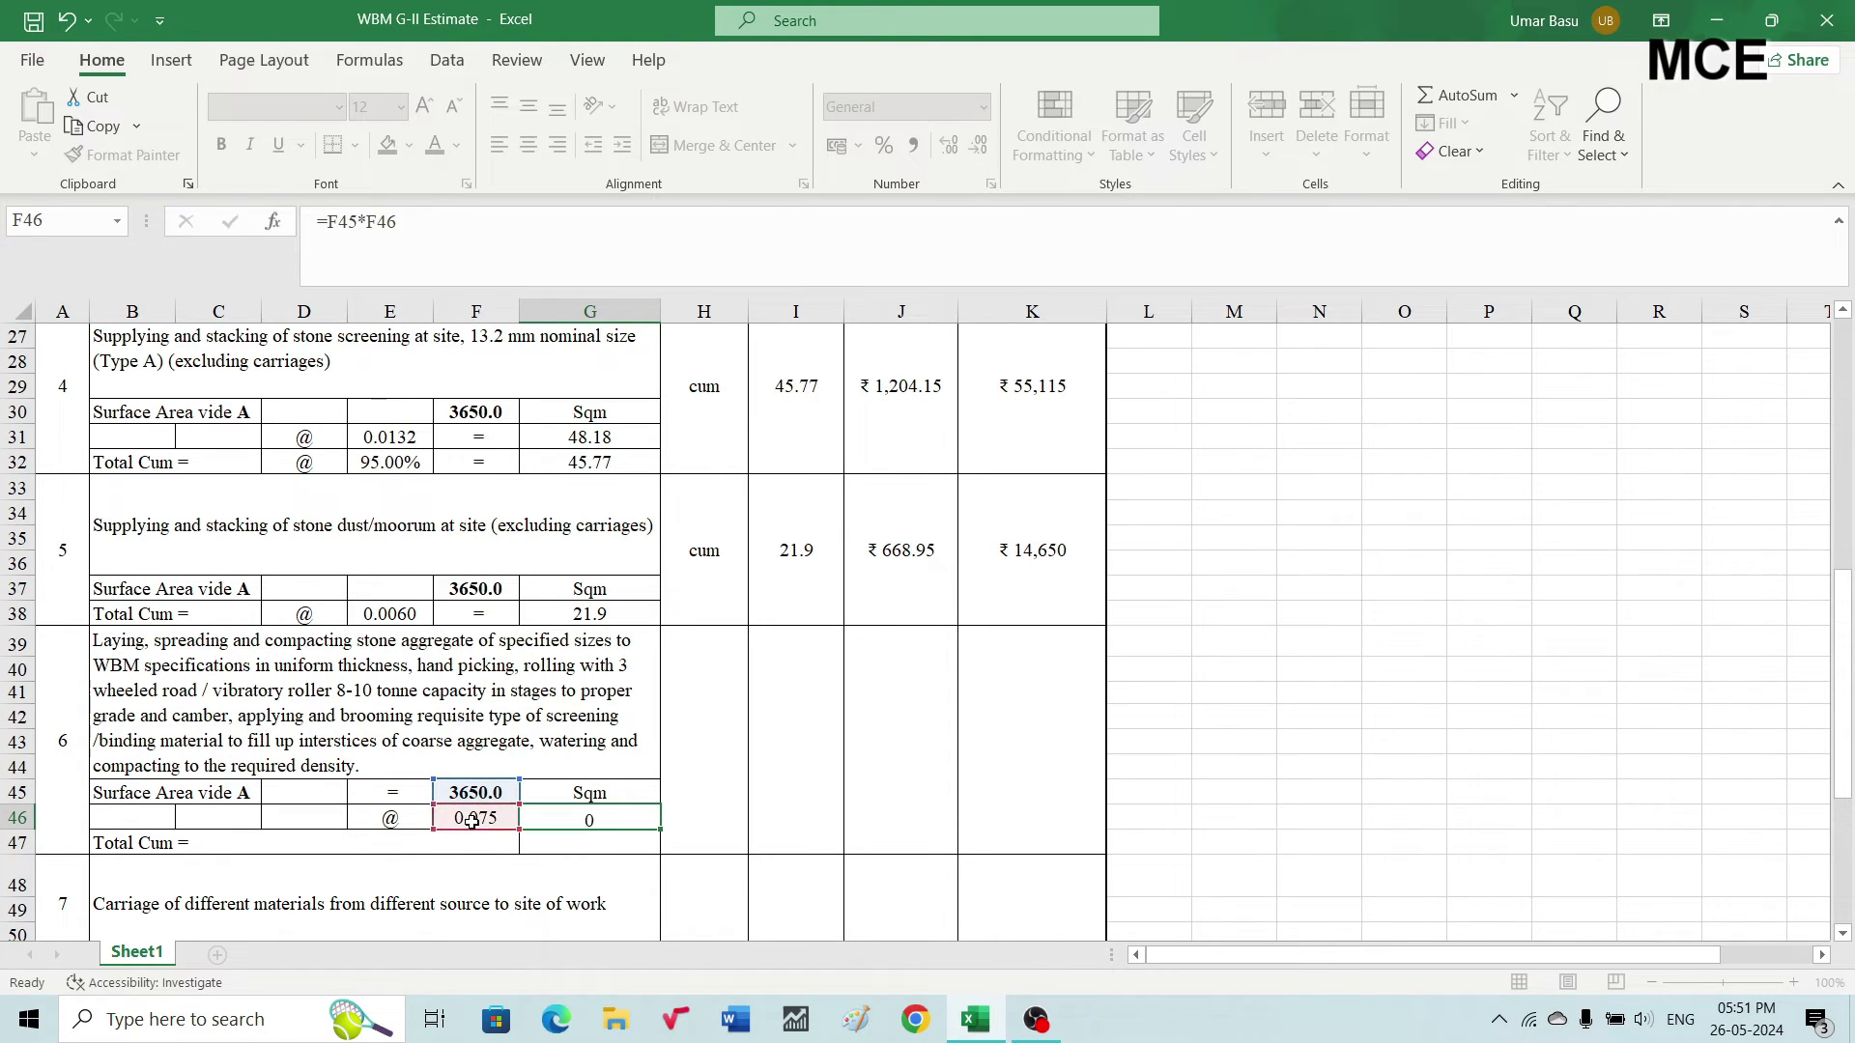
pyautogui.press('Return')
pyautogui.write('=')
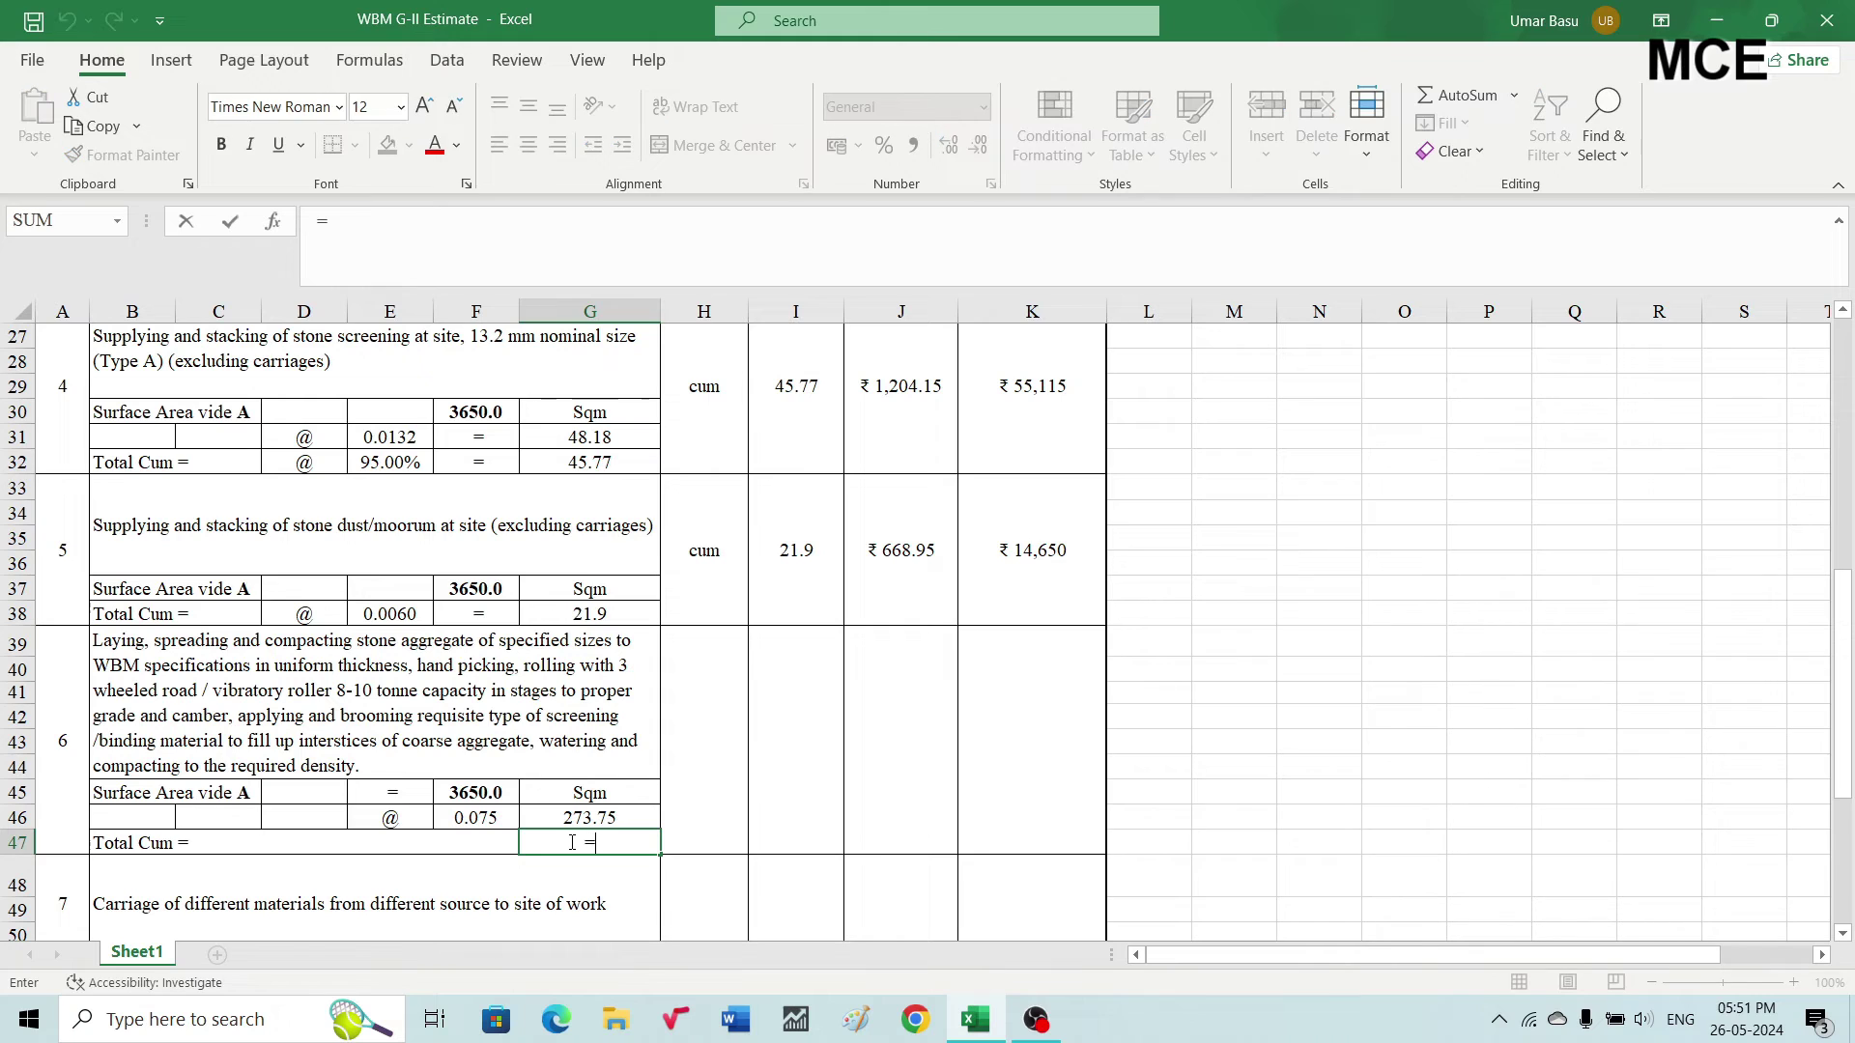
pyautogui.click(574, 812)
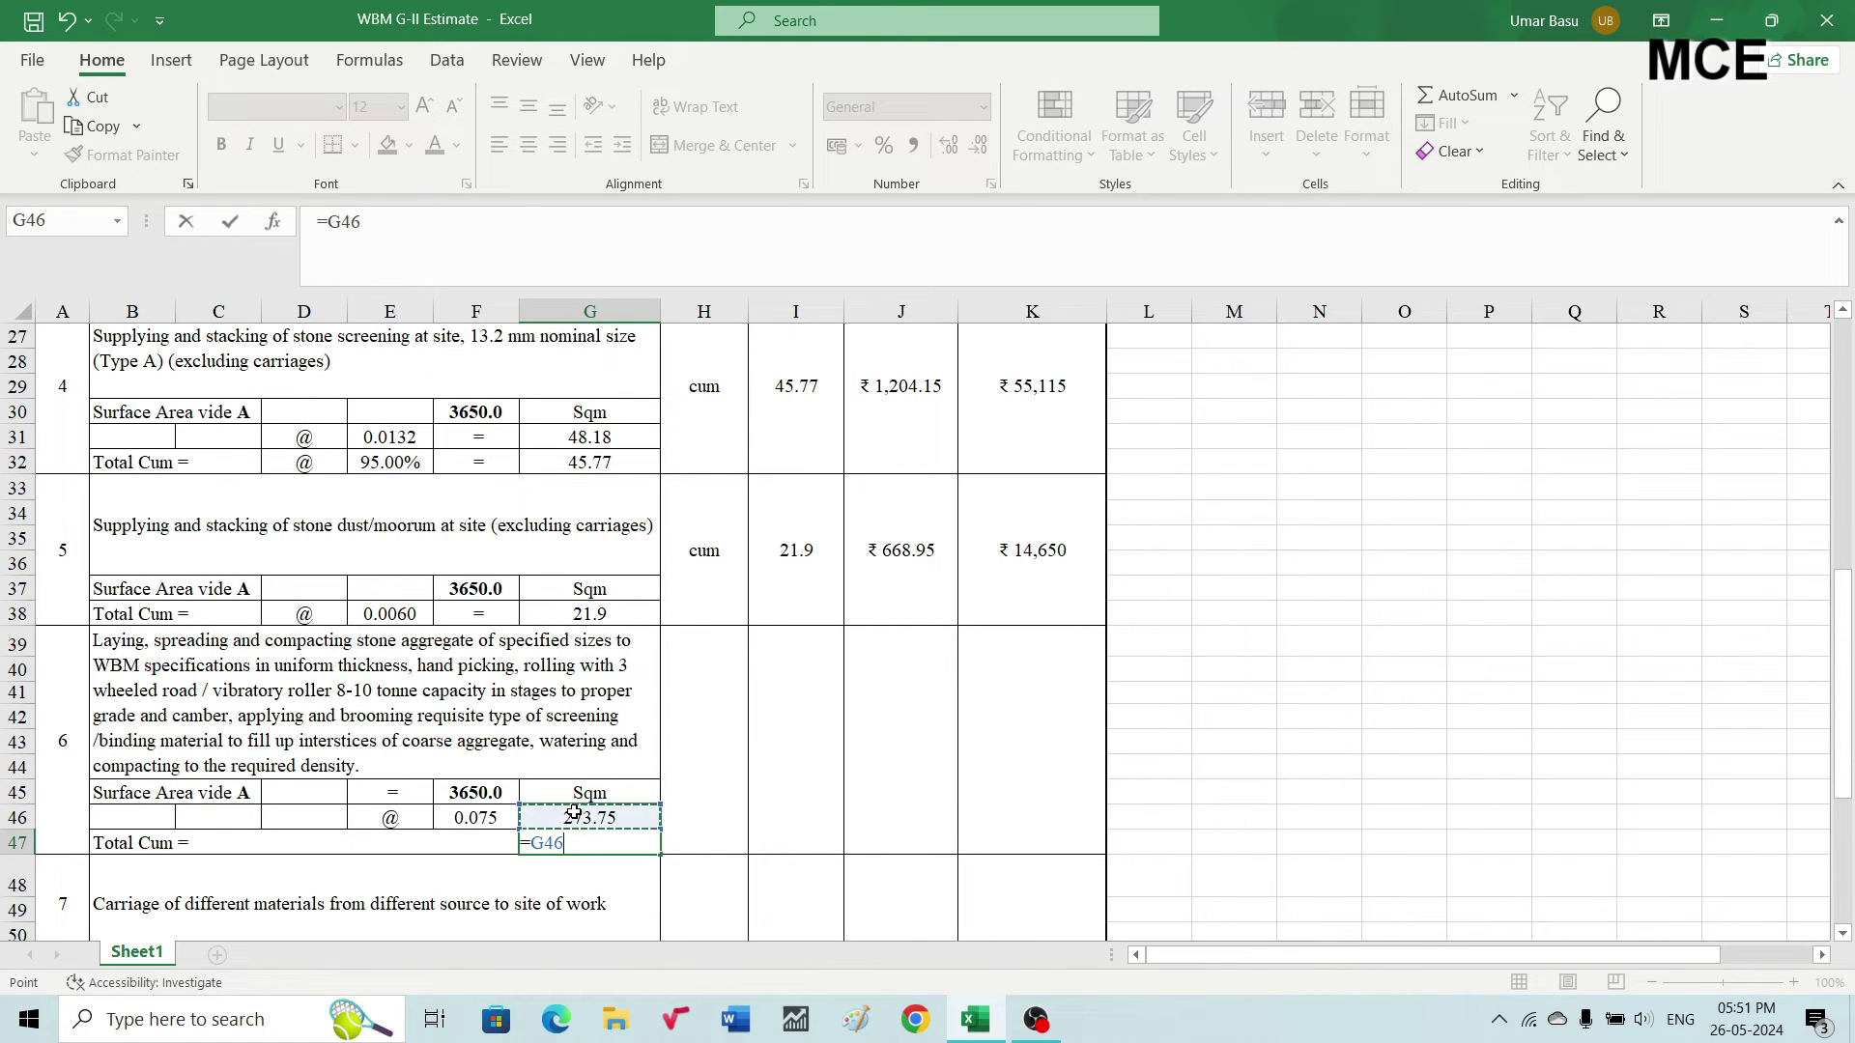
pyautogui.press('Return')
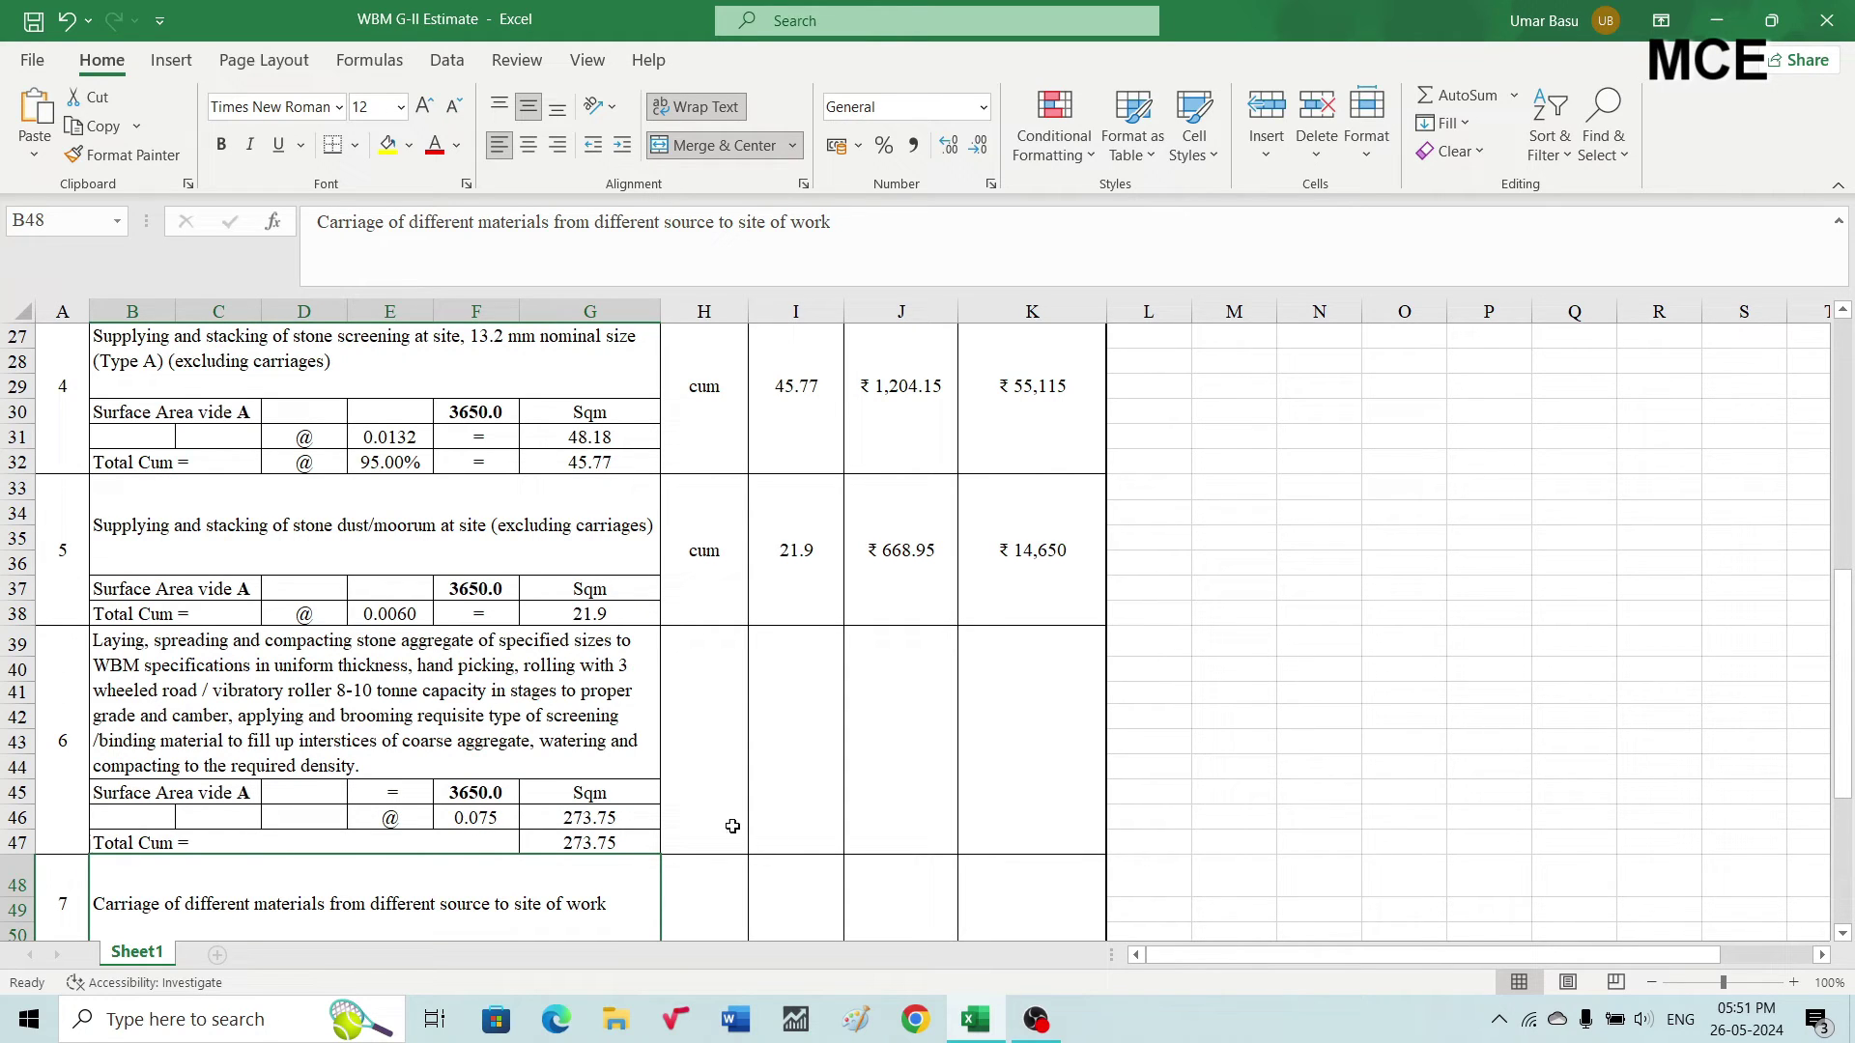
# Enter unit cum for item 6 and link its quantity to the 273.75 Total Cum (=G47)
pyautogui.click(718, 780)
pyautogui.write('cum')
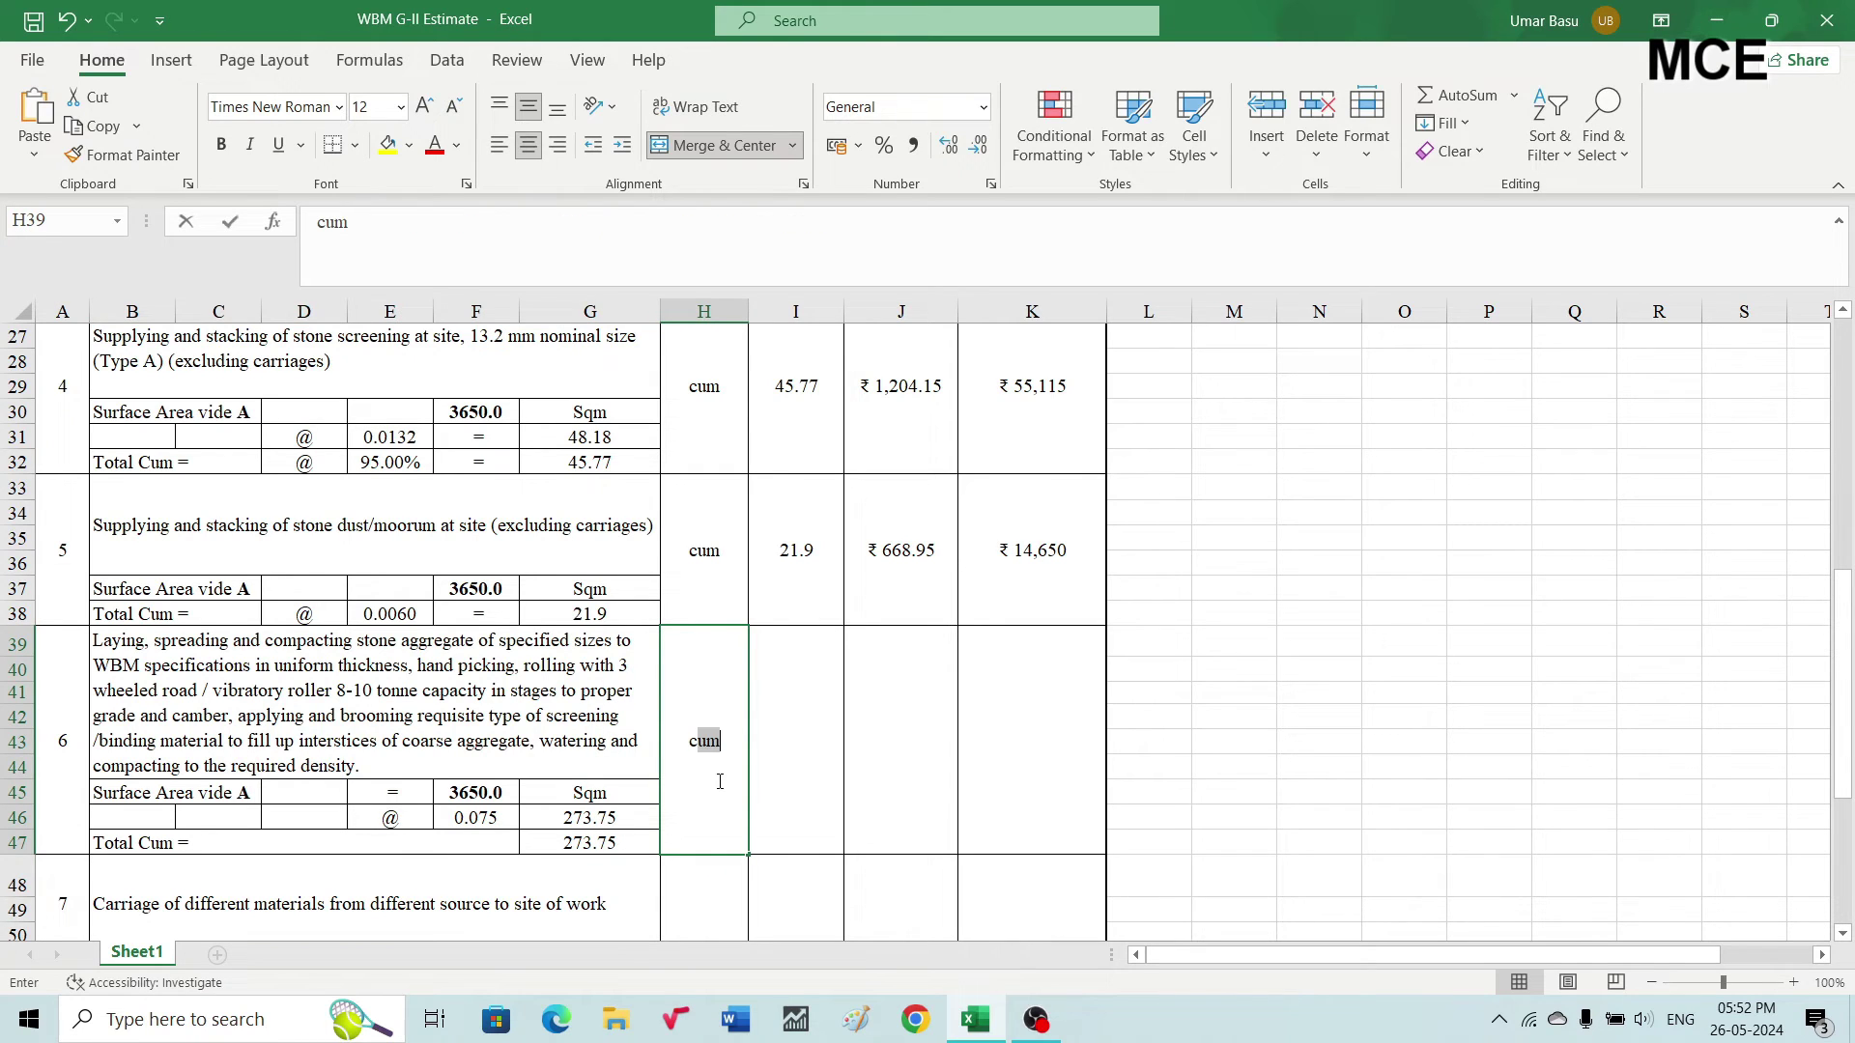
pyautogui.press('Return')
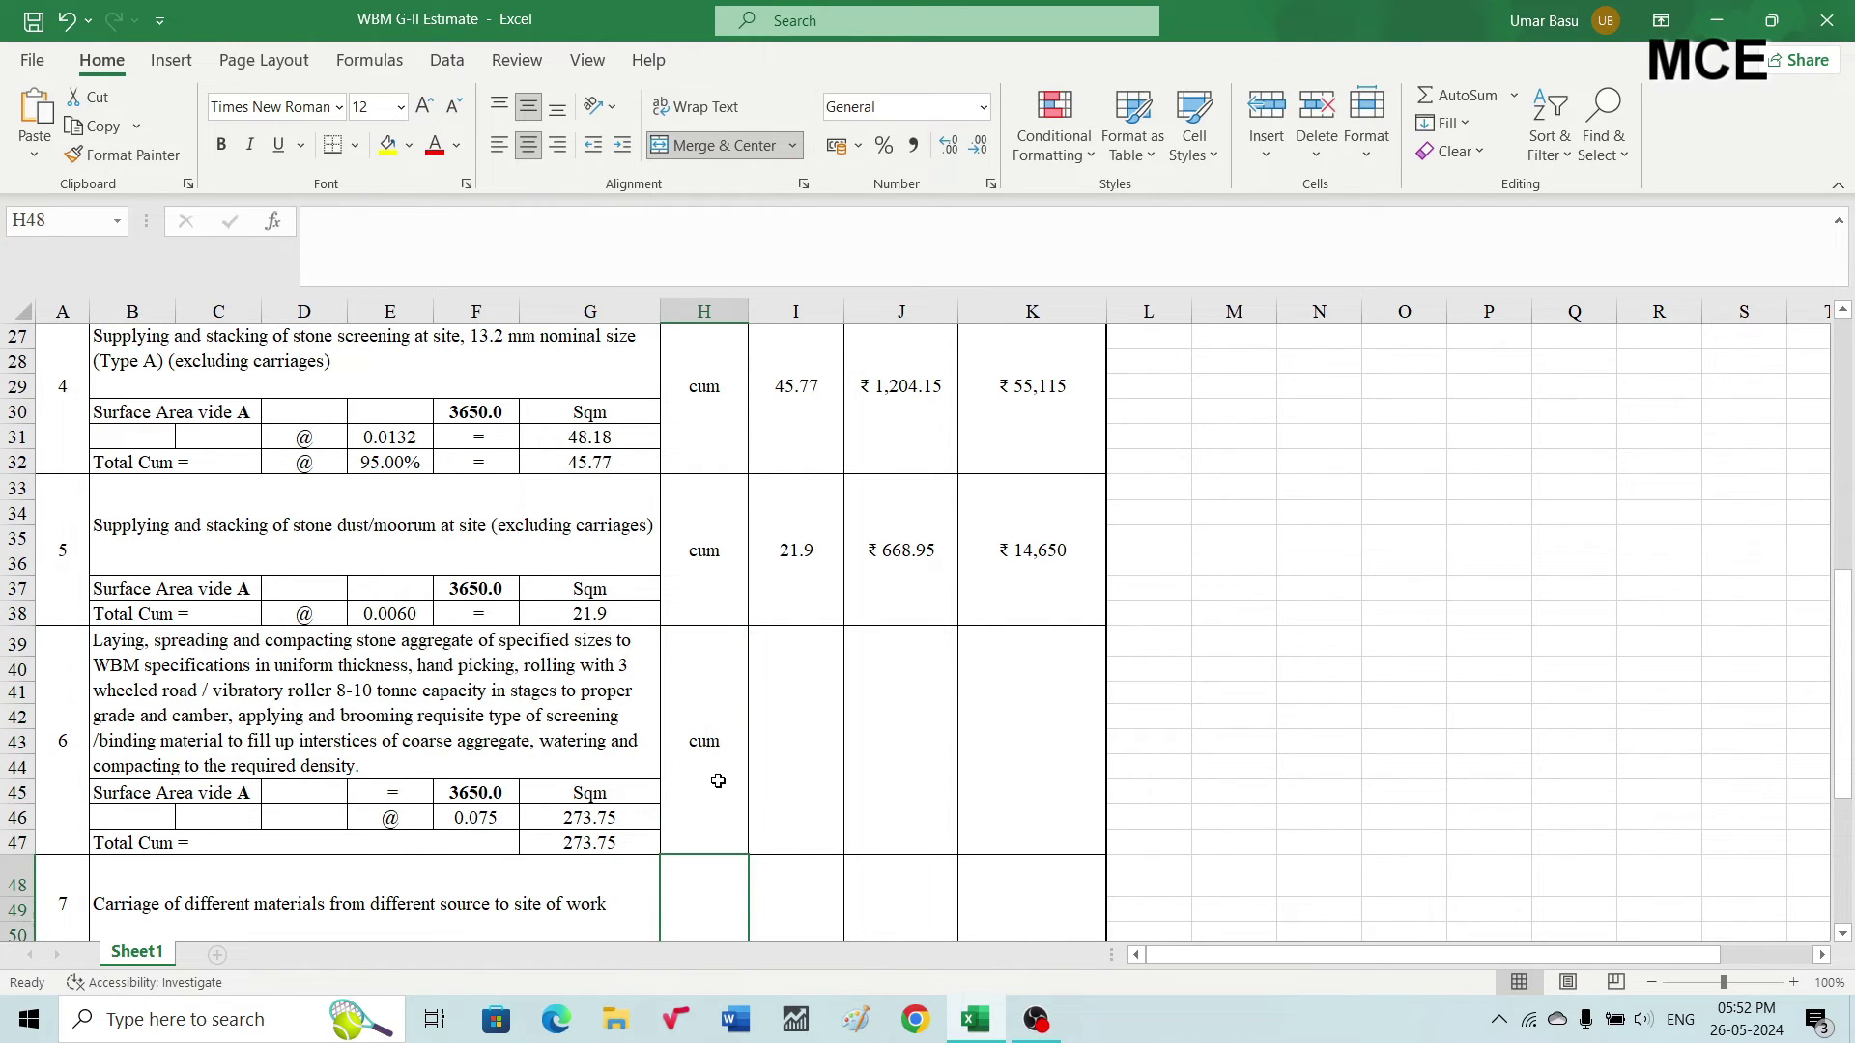
pyautogui.click(788, 771)
pyautogui.write('=')
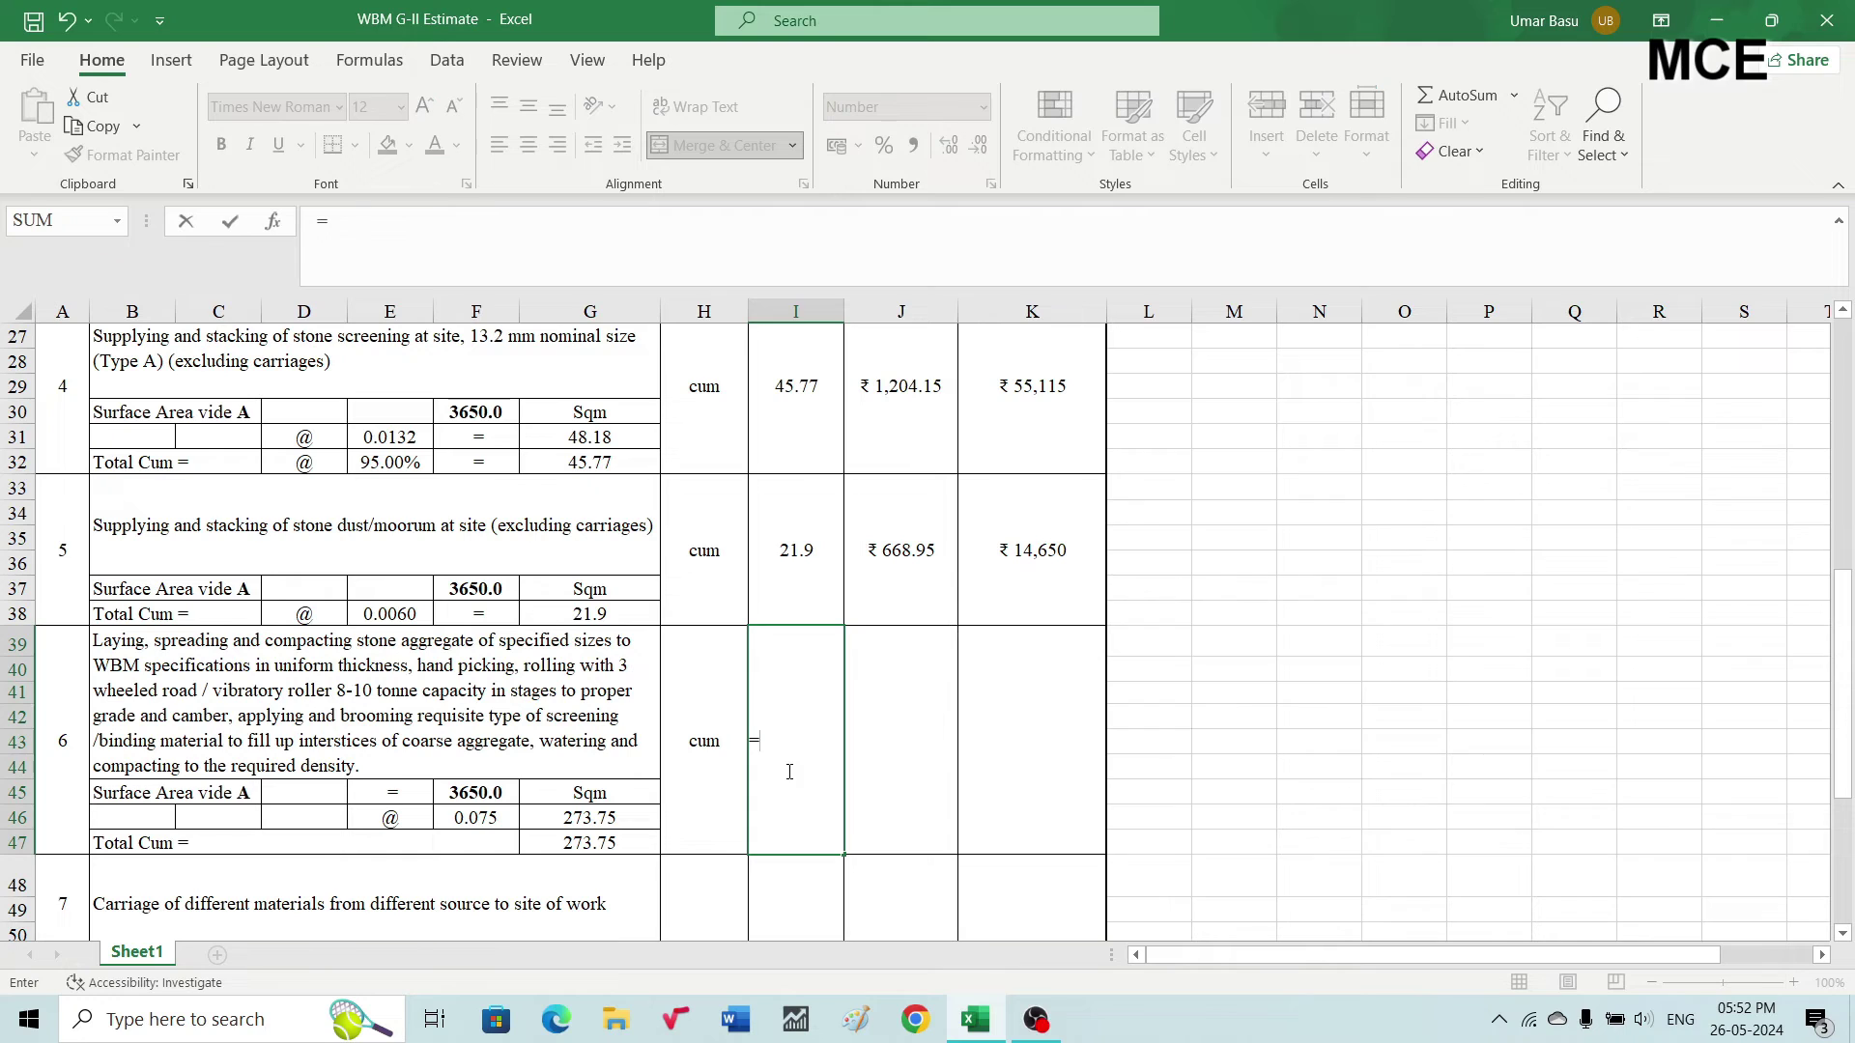
pyautogui.click(586, 850)
pyautogui.press('Return')
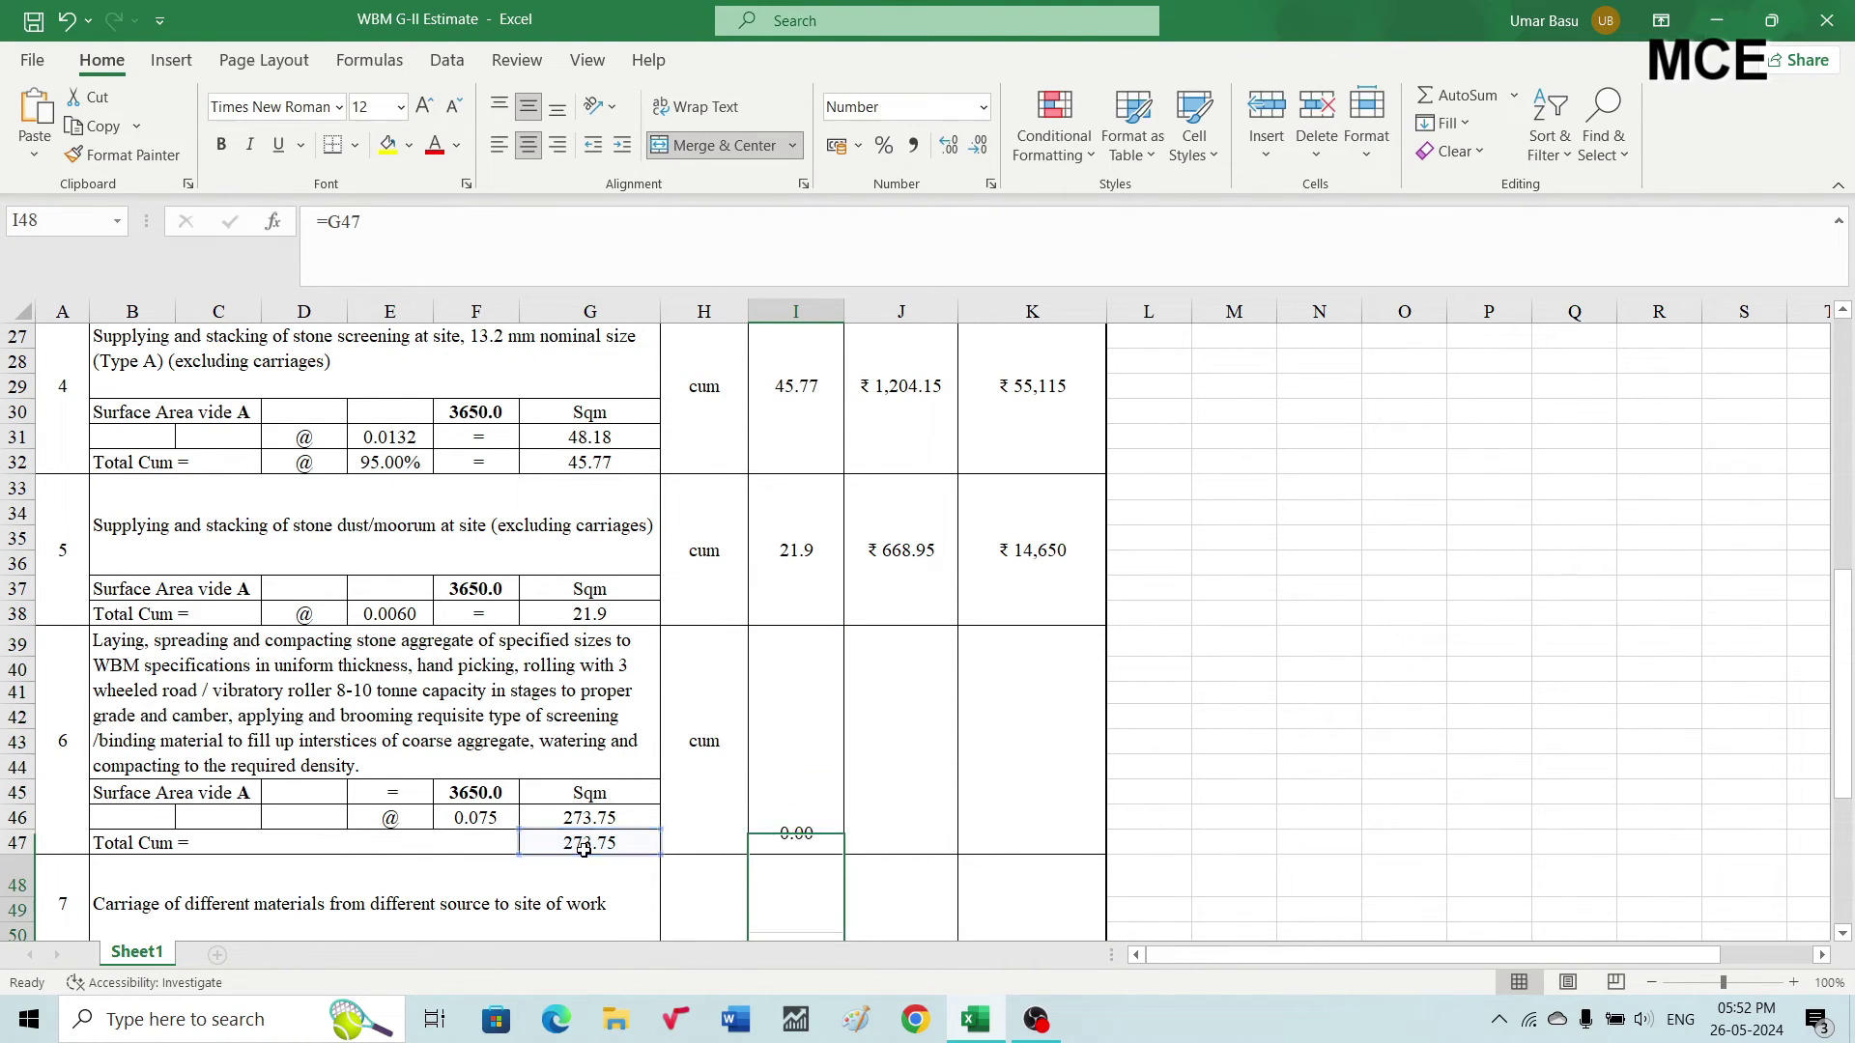
# Enter rate 768.15 and amount formula =I39*J39, giving ₹2,10,281
pyautogui.click(895, 758)
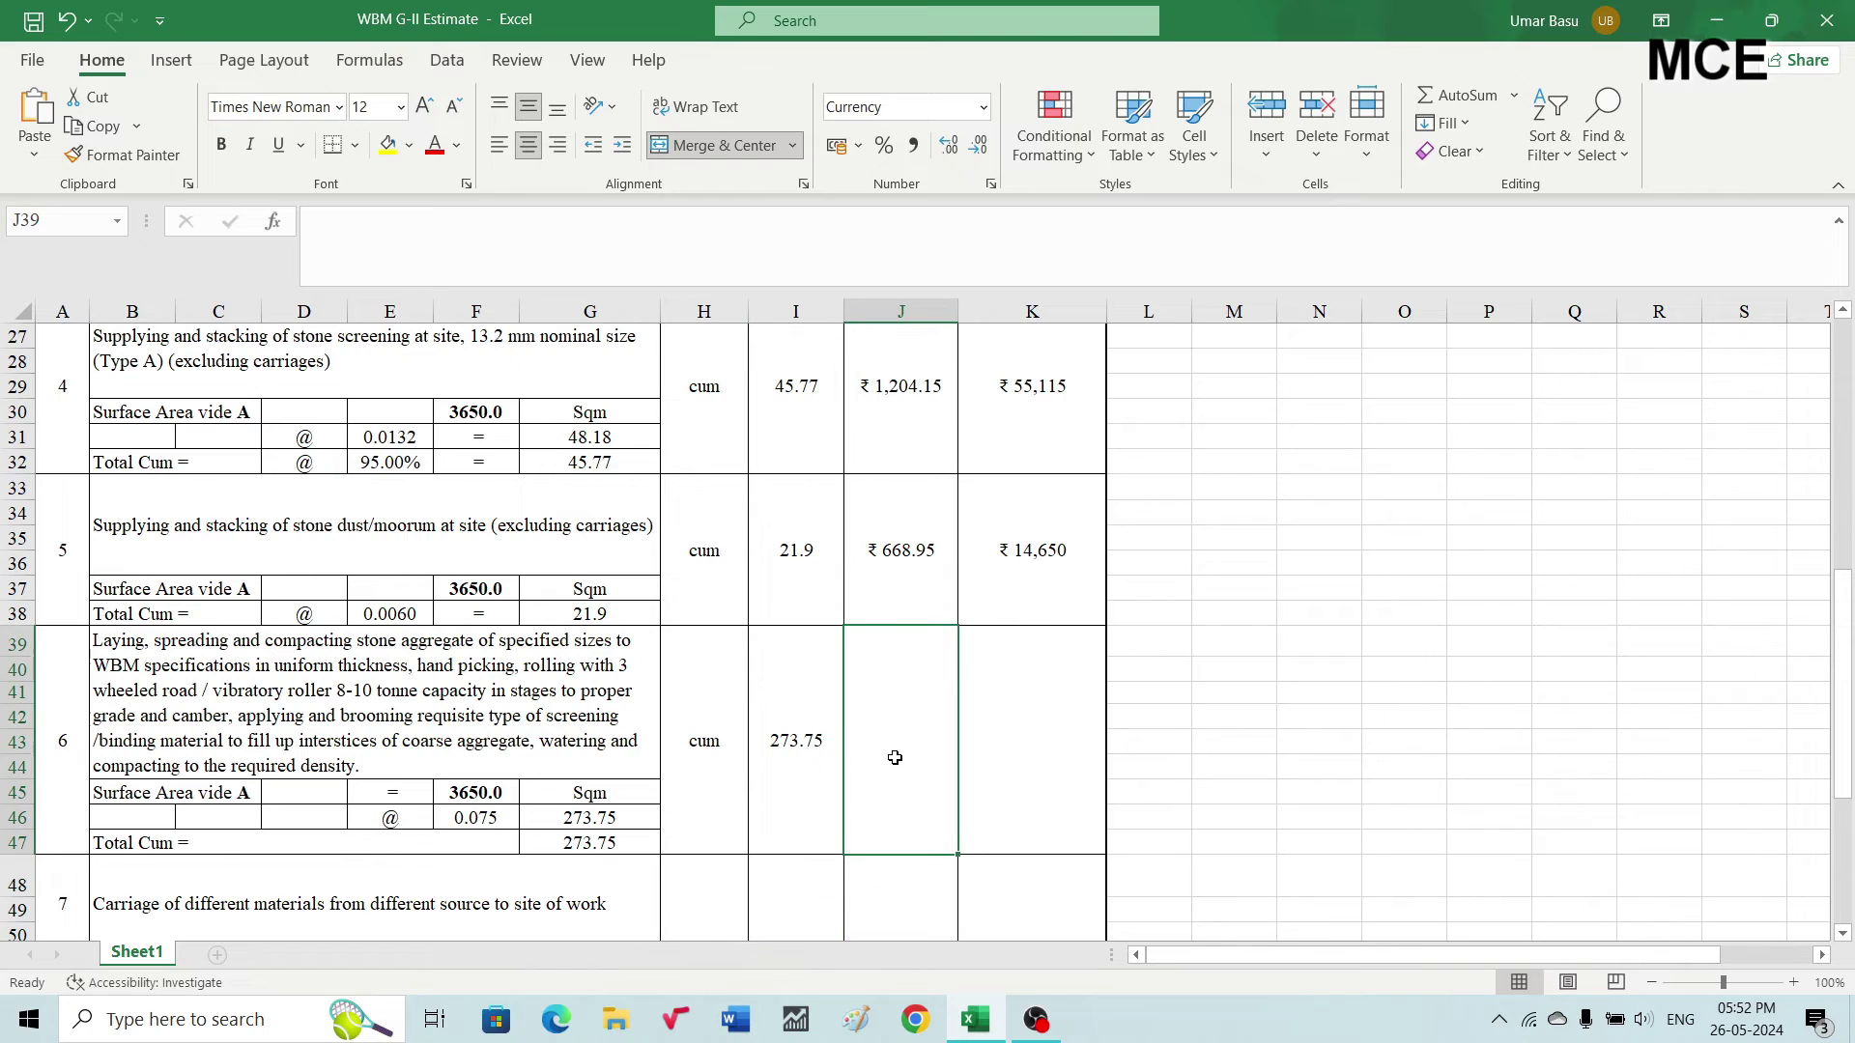
pyautogui.write('768')
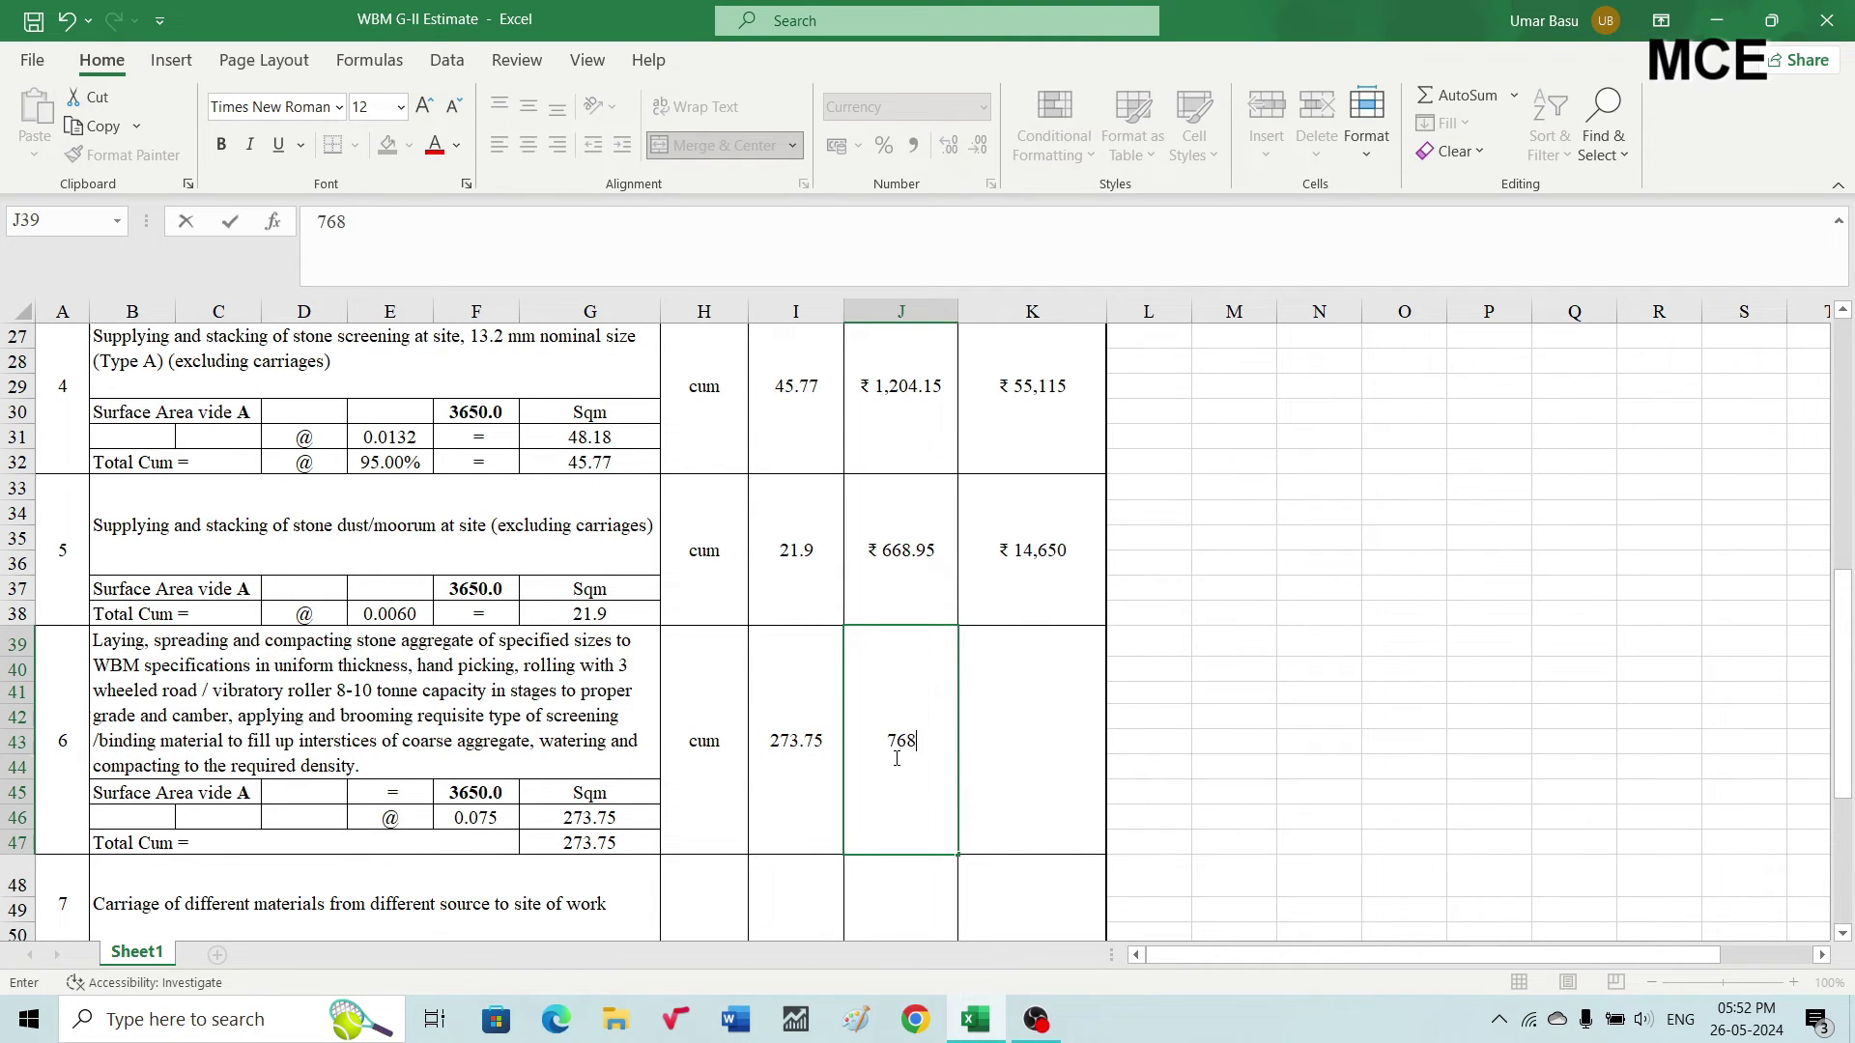
pyautogui.write('.15')
pyautogui.press('Tab')
pyautogui.write('=')
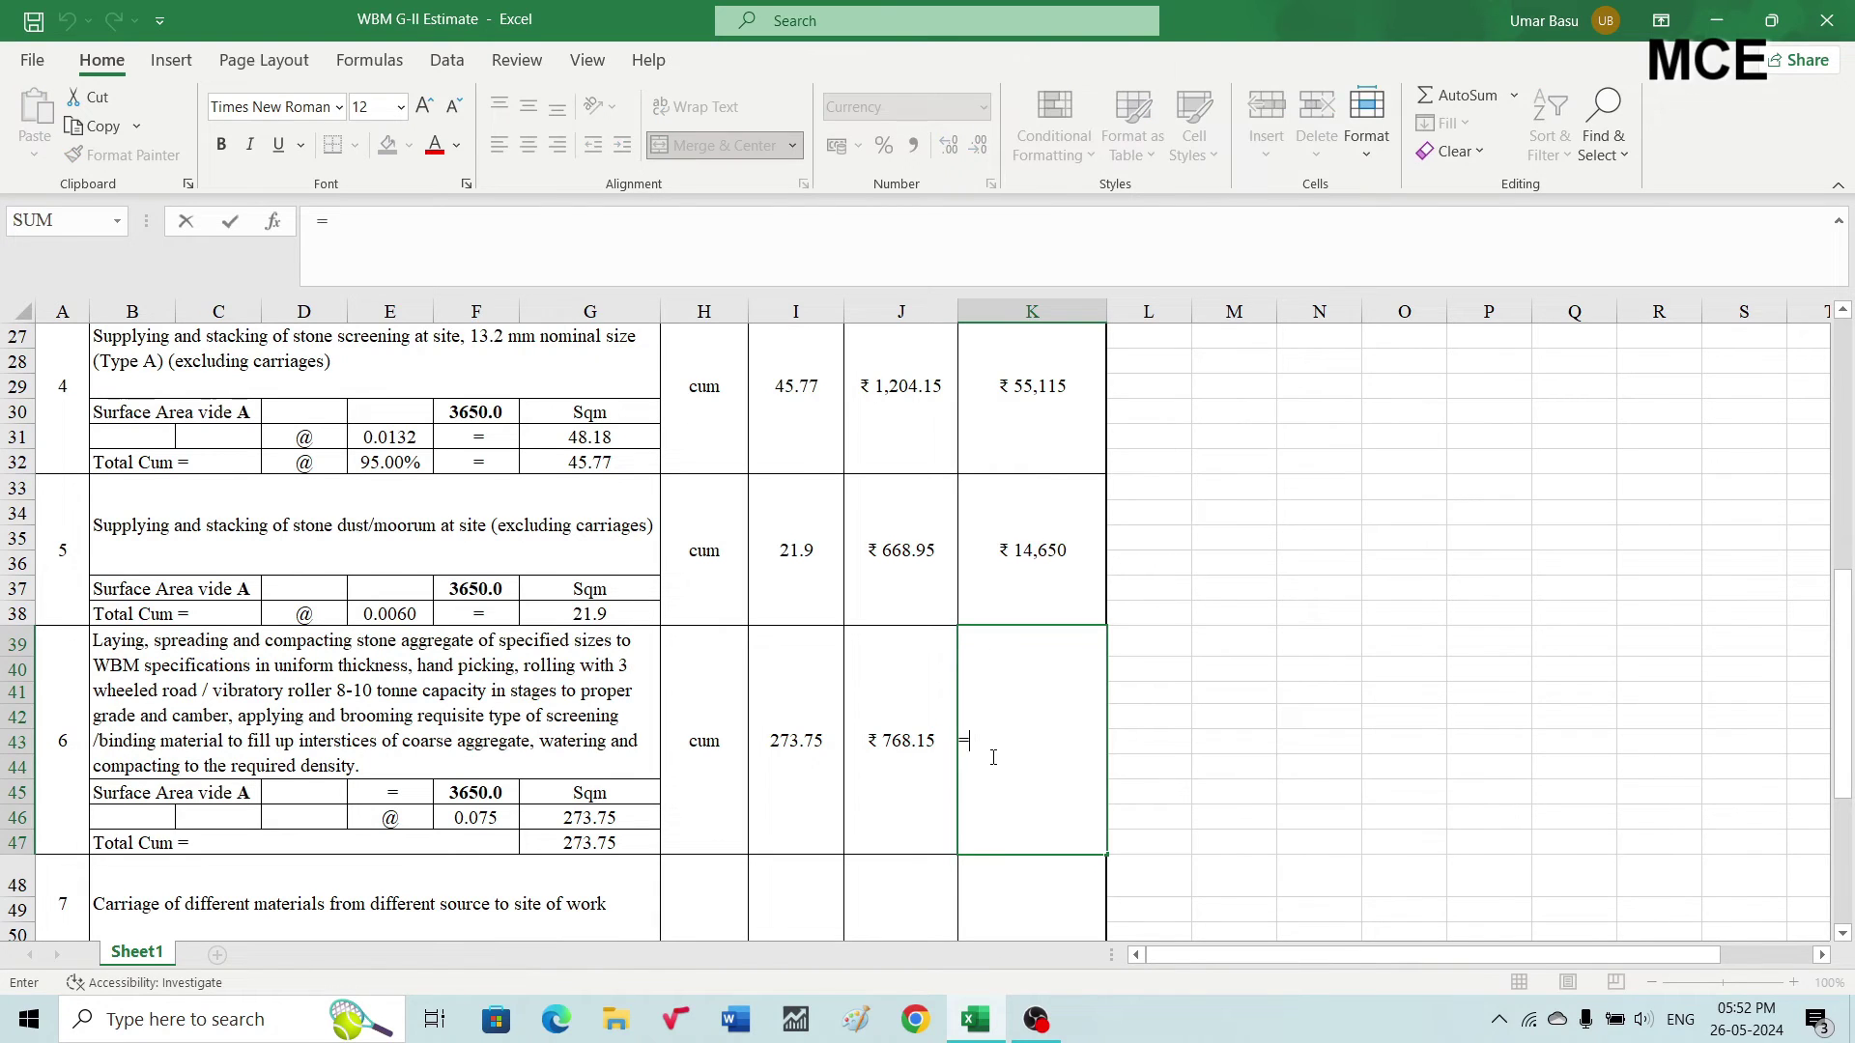
pyautogui.click(810, 743)
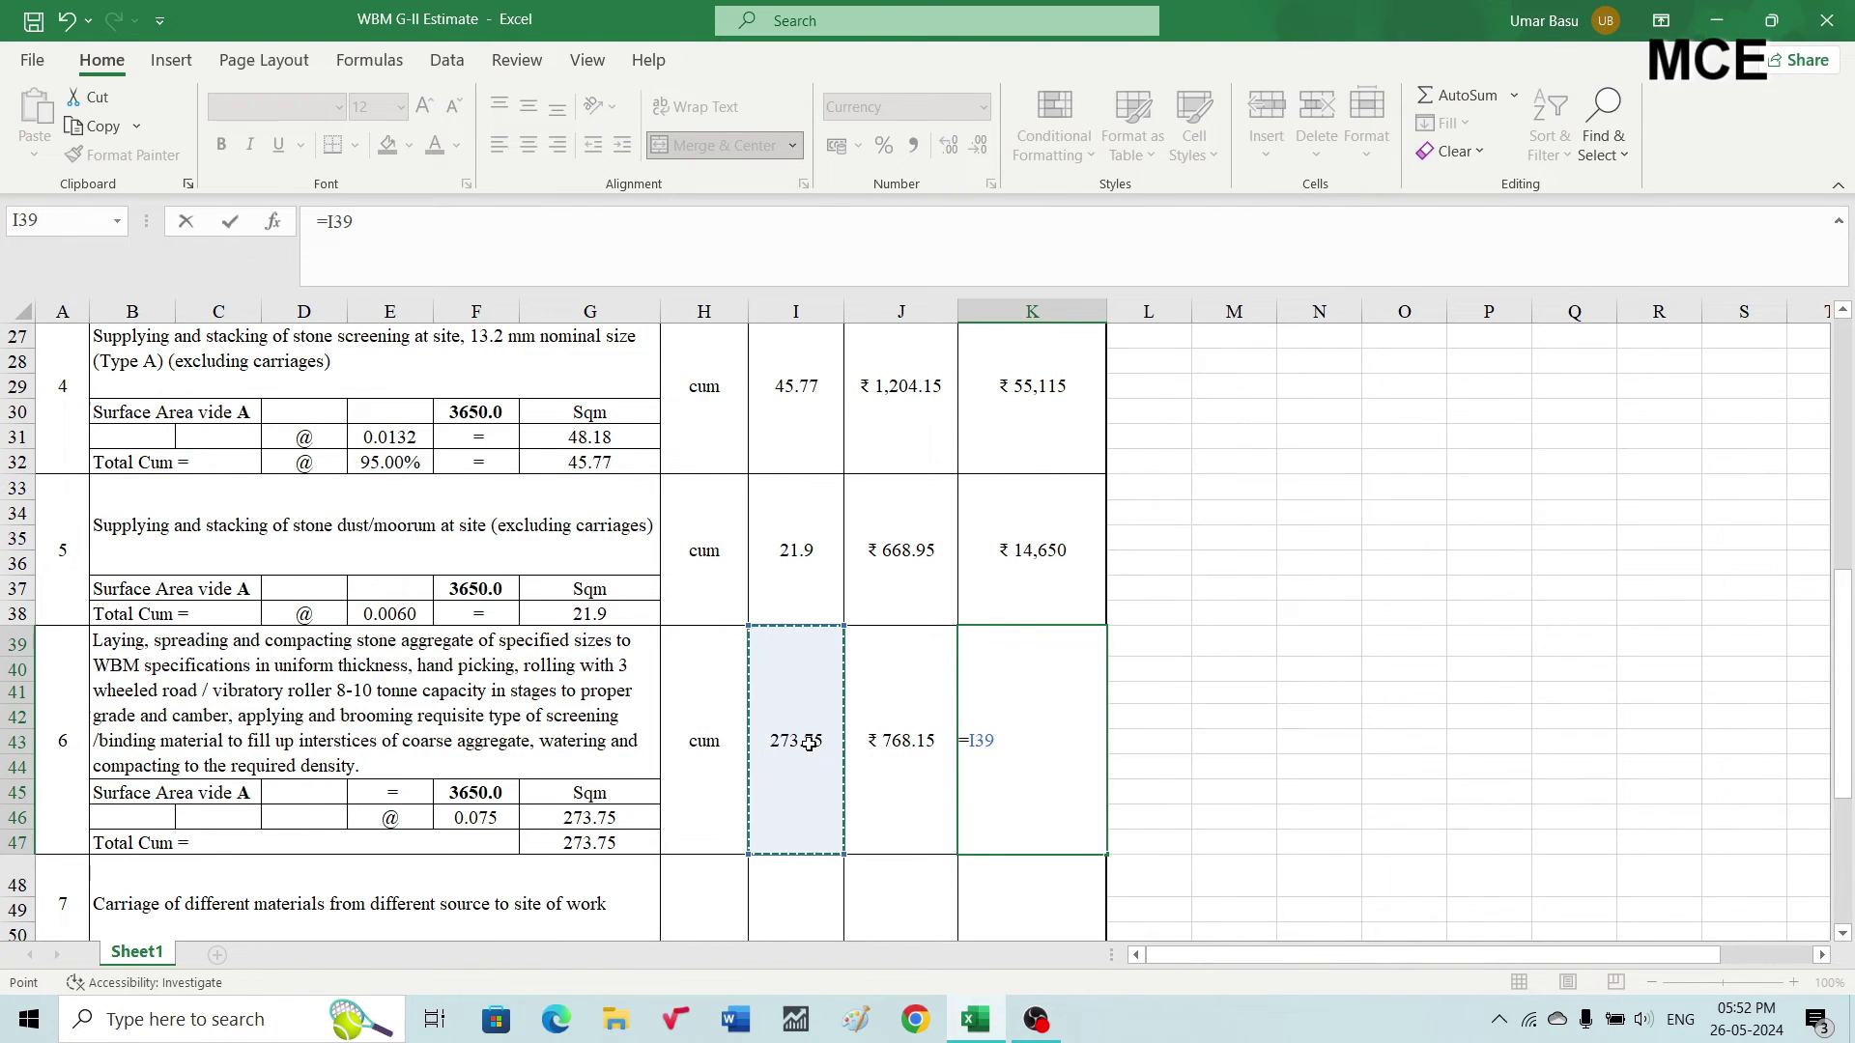
pyautogui.write('*')
pyautogui.click(898, 754)
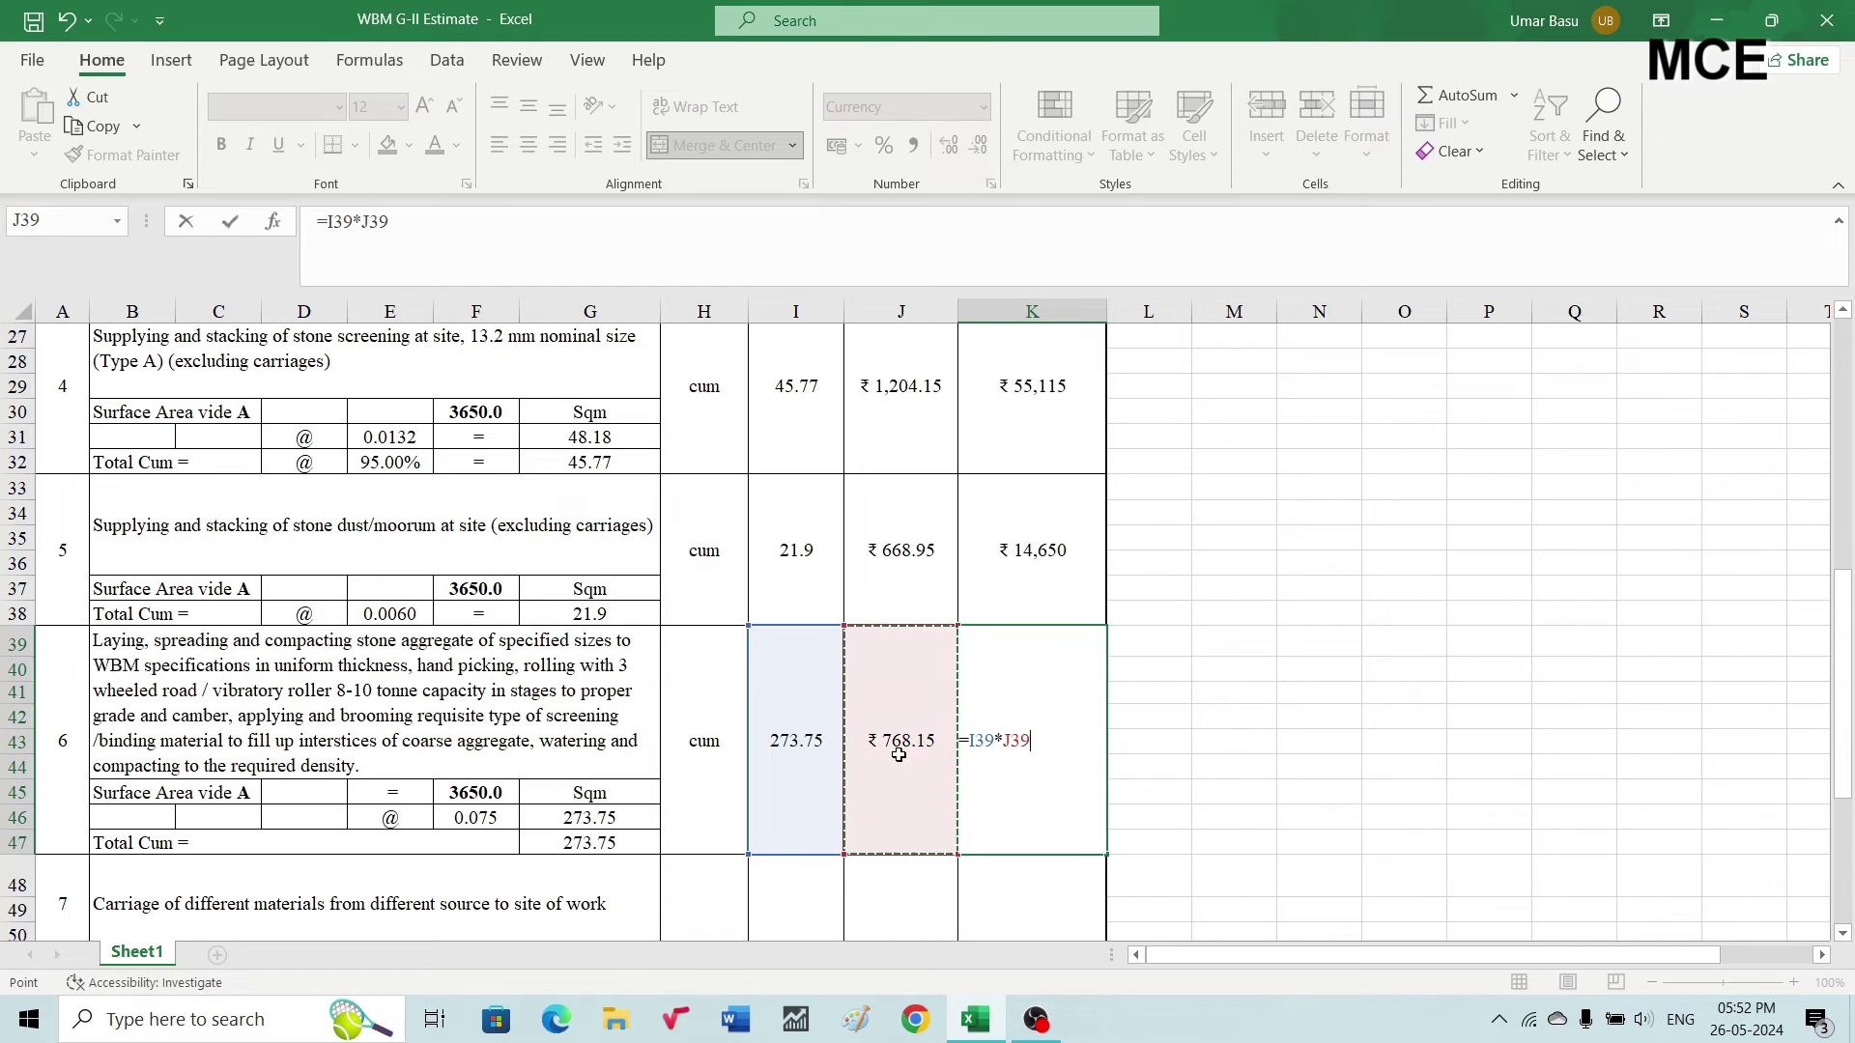
pyautogui.press('Return')
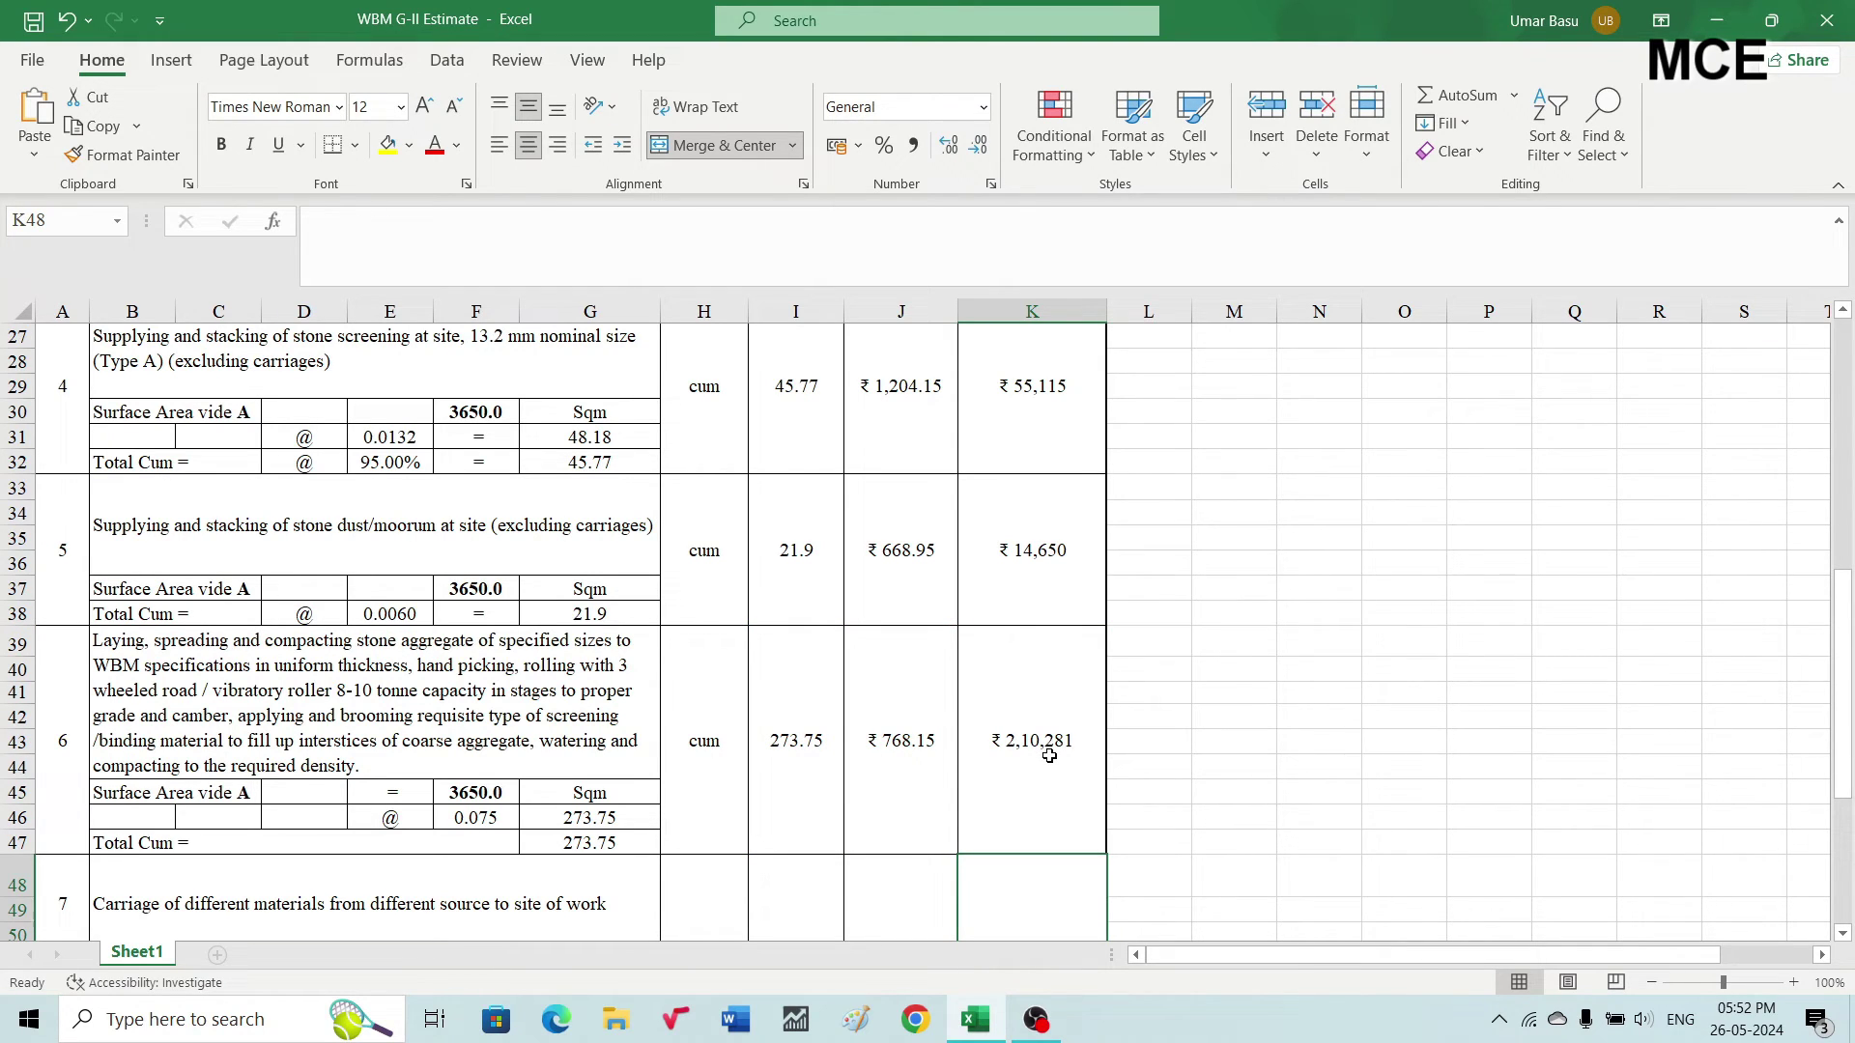
pyautogui.click(311, 711)
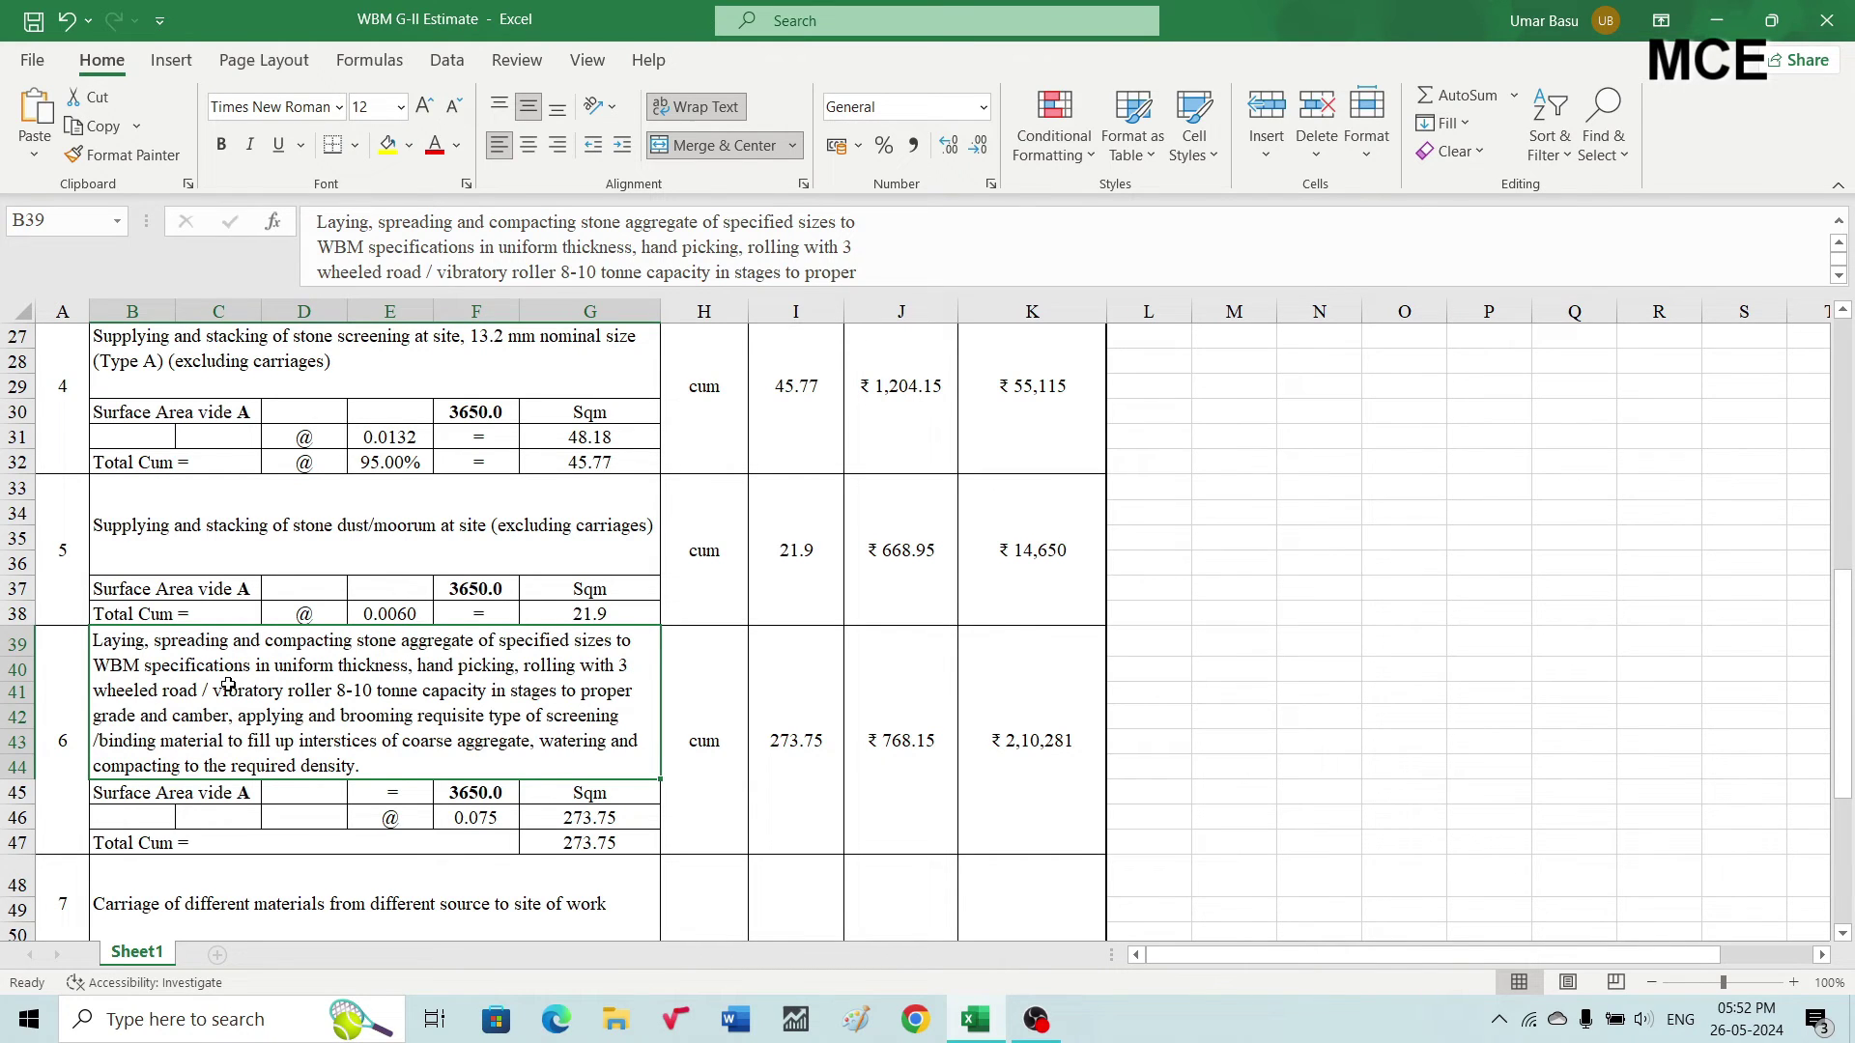
pyautogui.scroll(7, 228, 685)
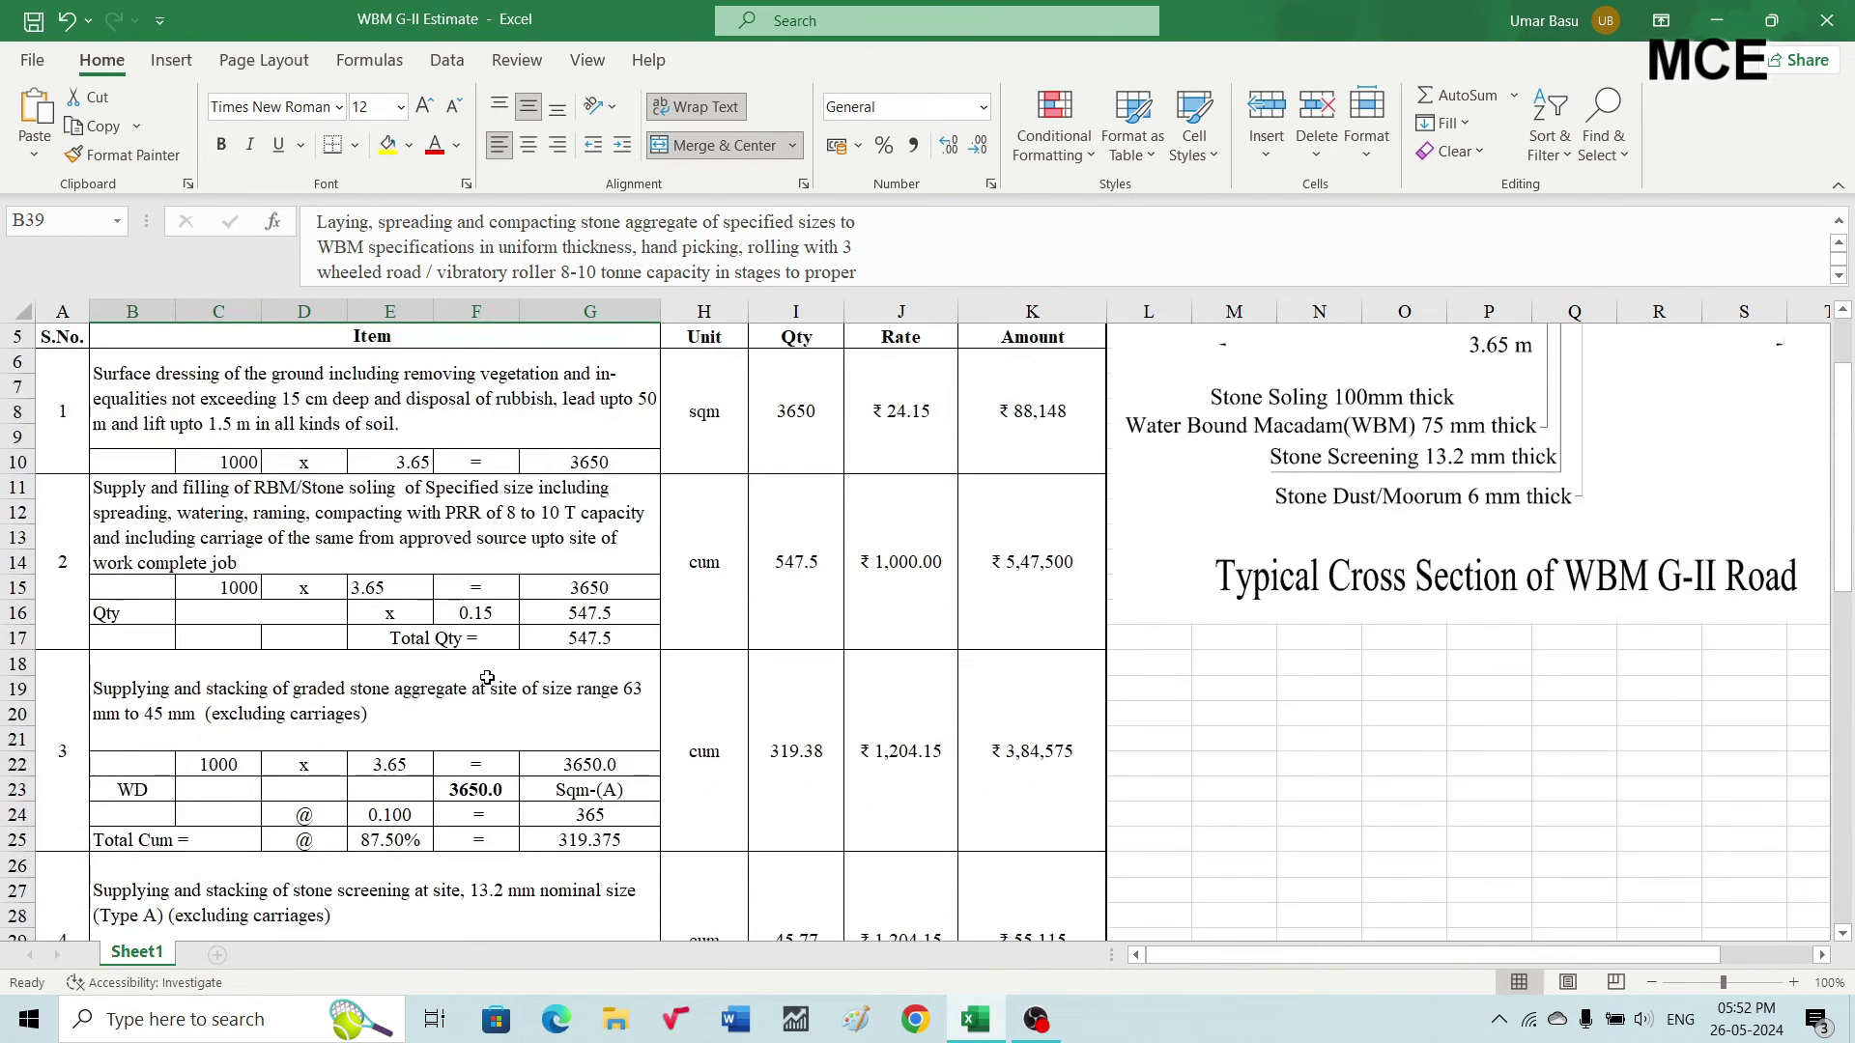
pyautogui.click(418, 541)
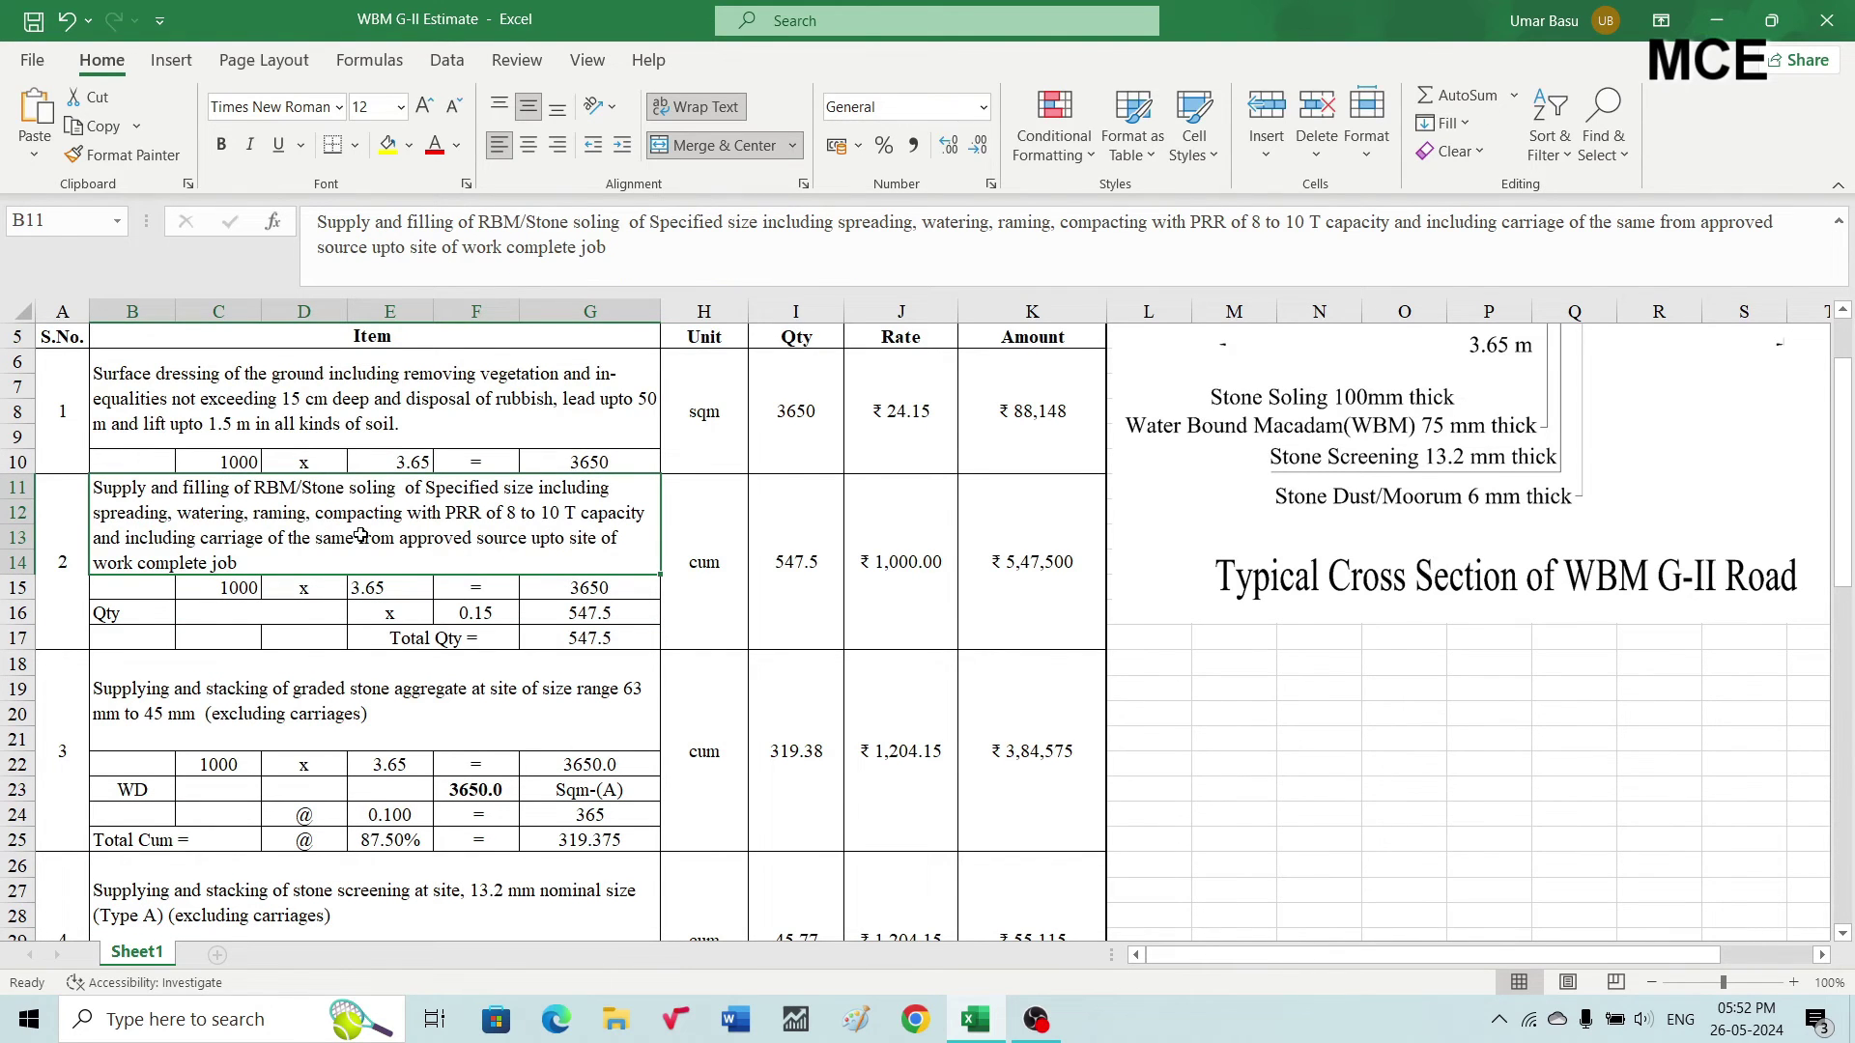
pyautogui.scroll(-3, 361, 534)
pyautogui.scroll(-2, 360, 535)
pyautogui.scroll(-2, 365, 649)
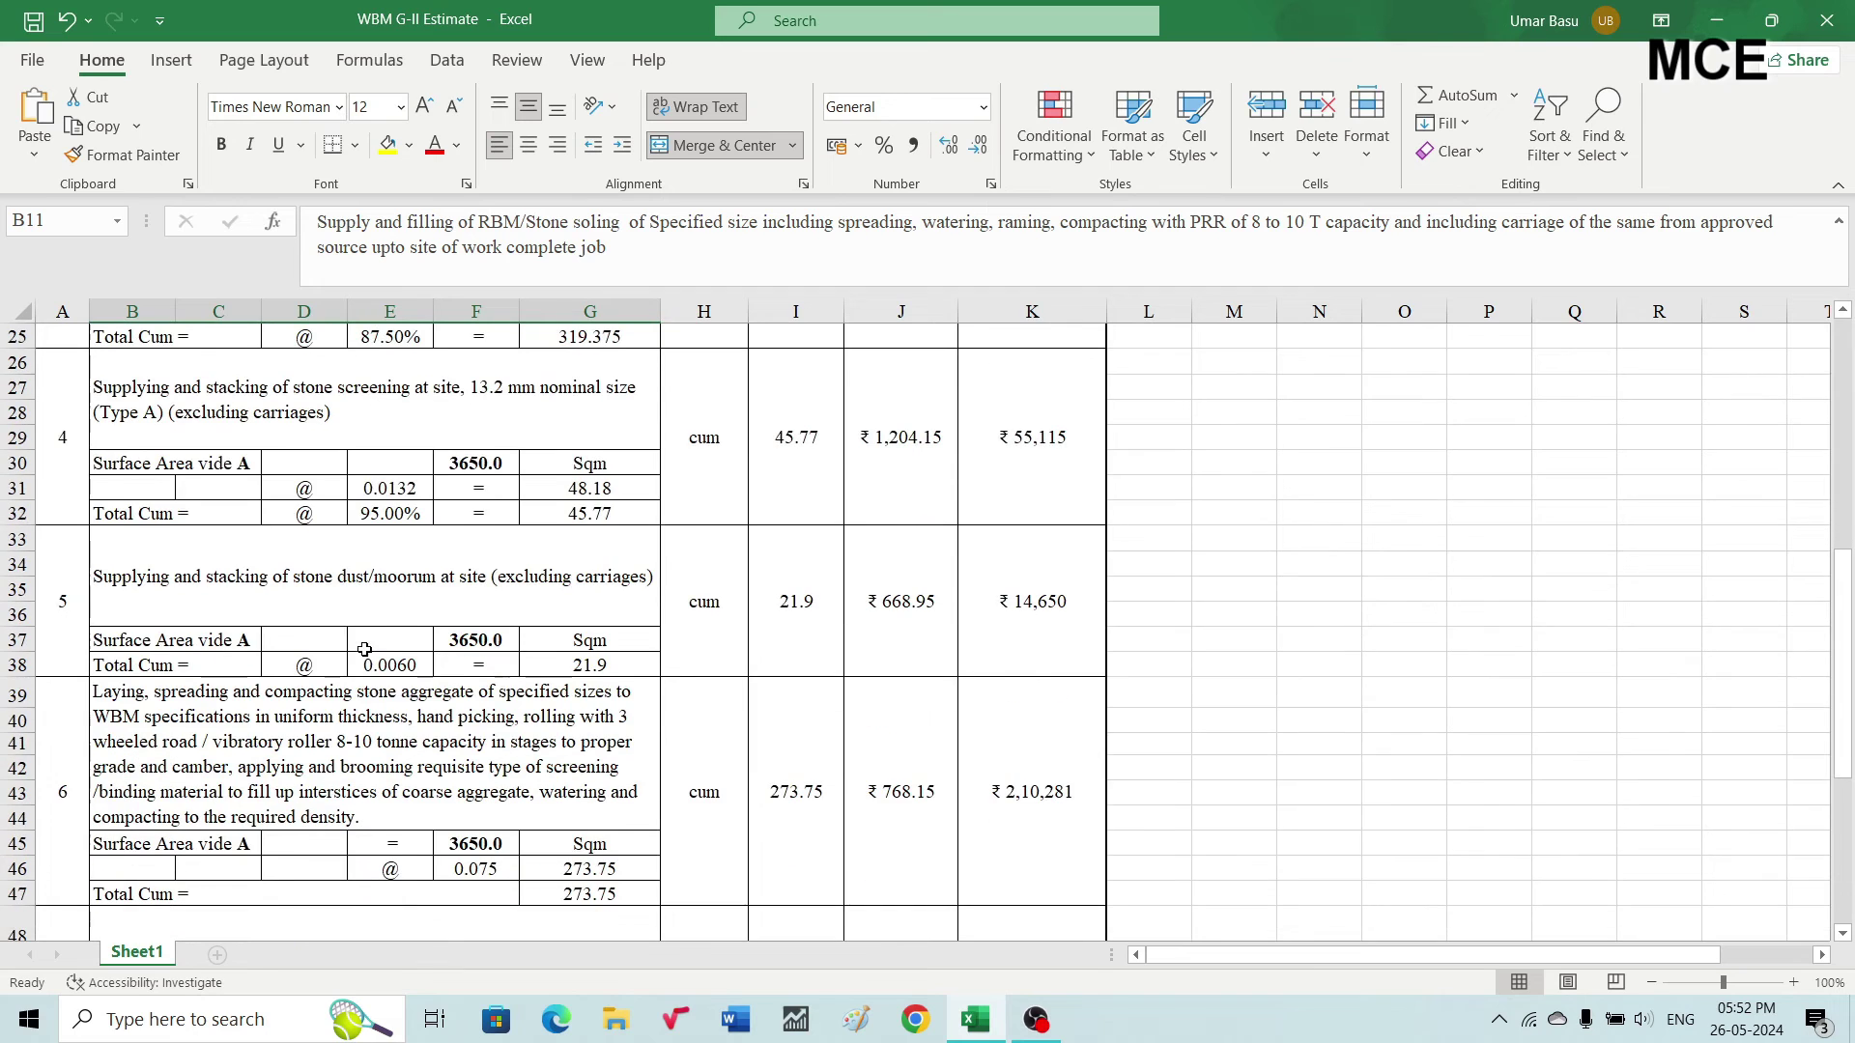
pyautogui.scroll(-2, 604, 792)
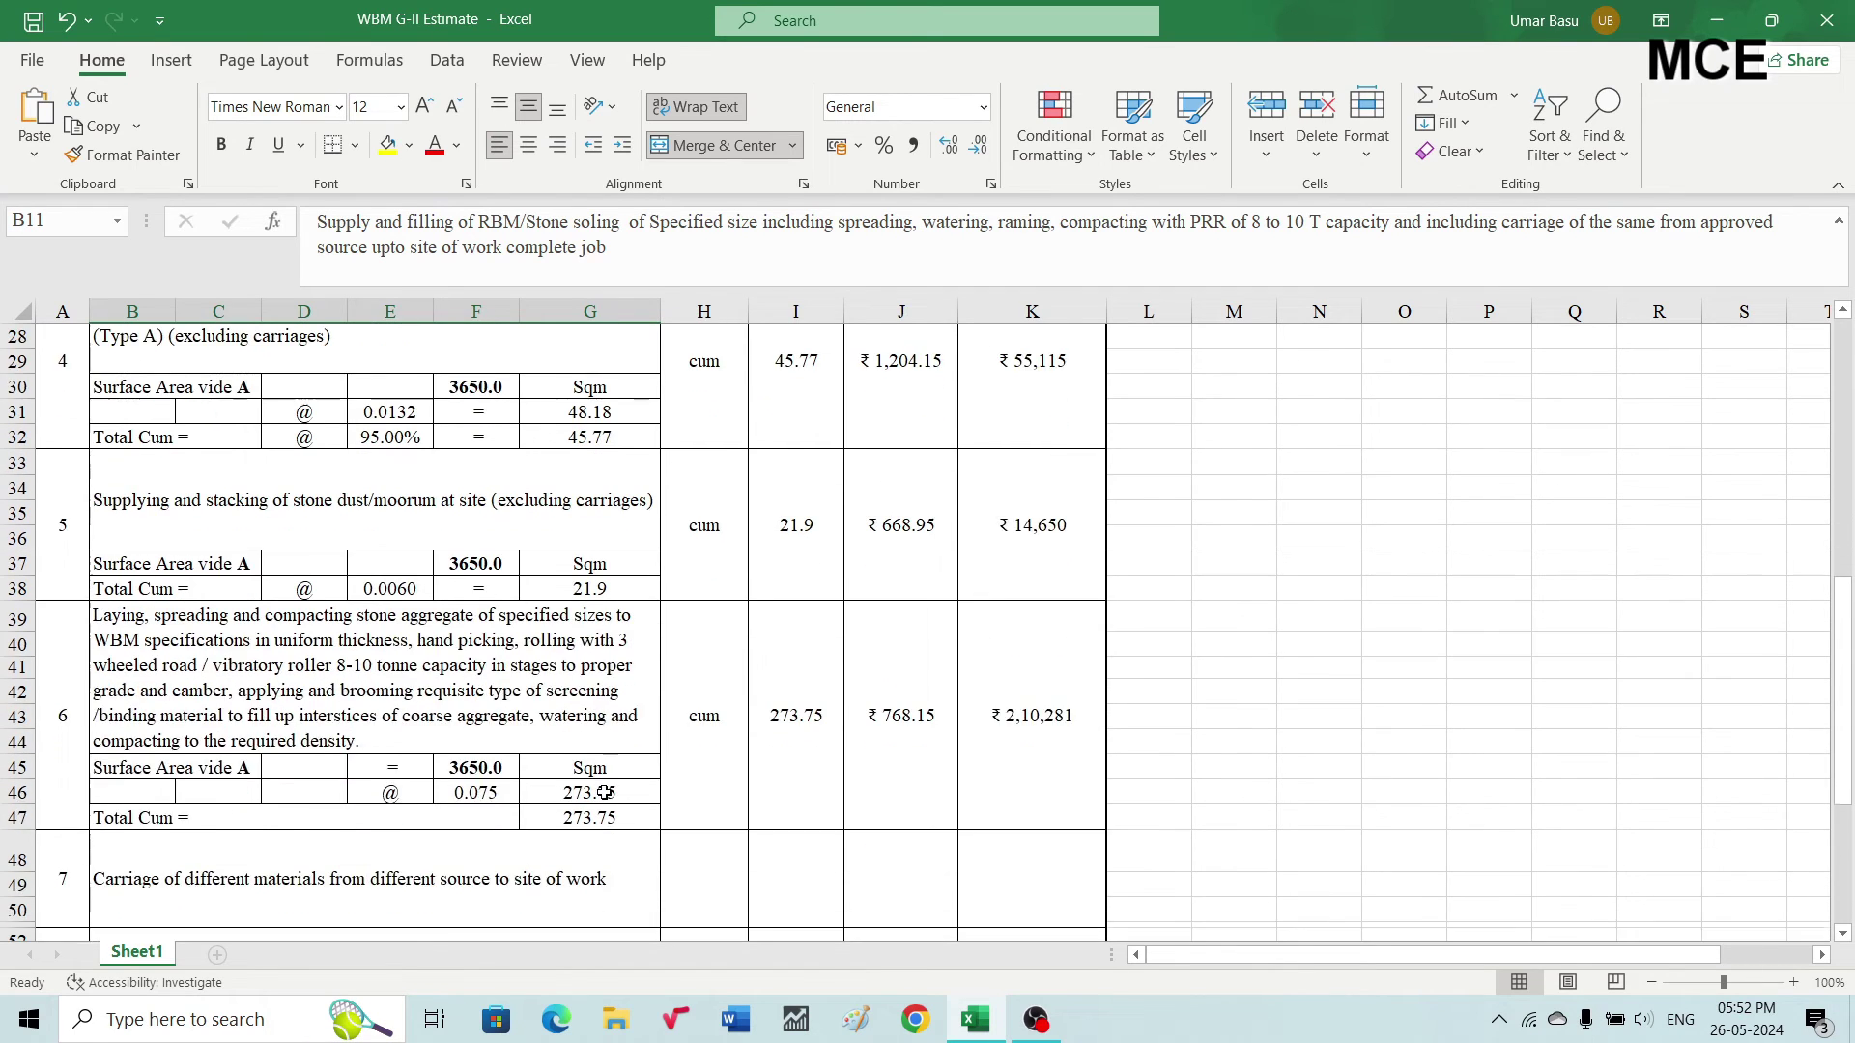
pyautogui.scroll(-1, 604, 792)
pyautogui.scroll(-1, 739, 730)
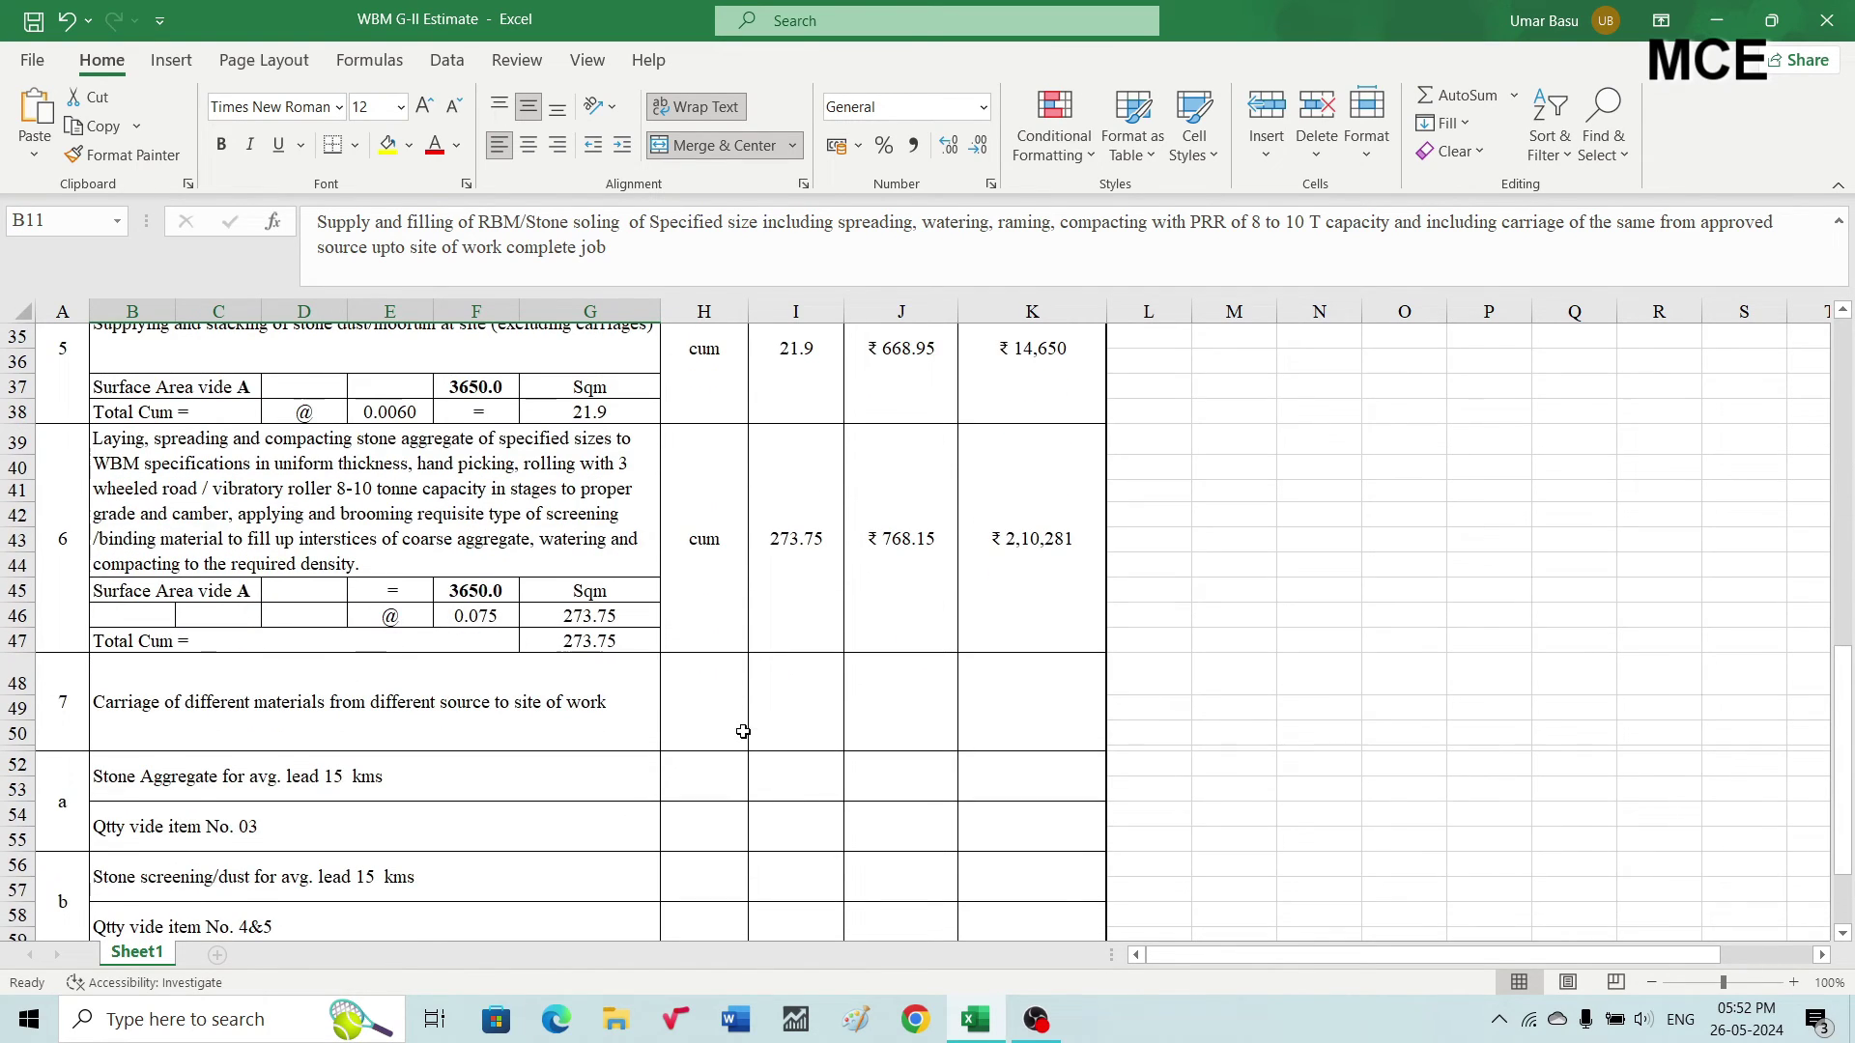
pyautogui.scroll(-1, 731, 837)
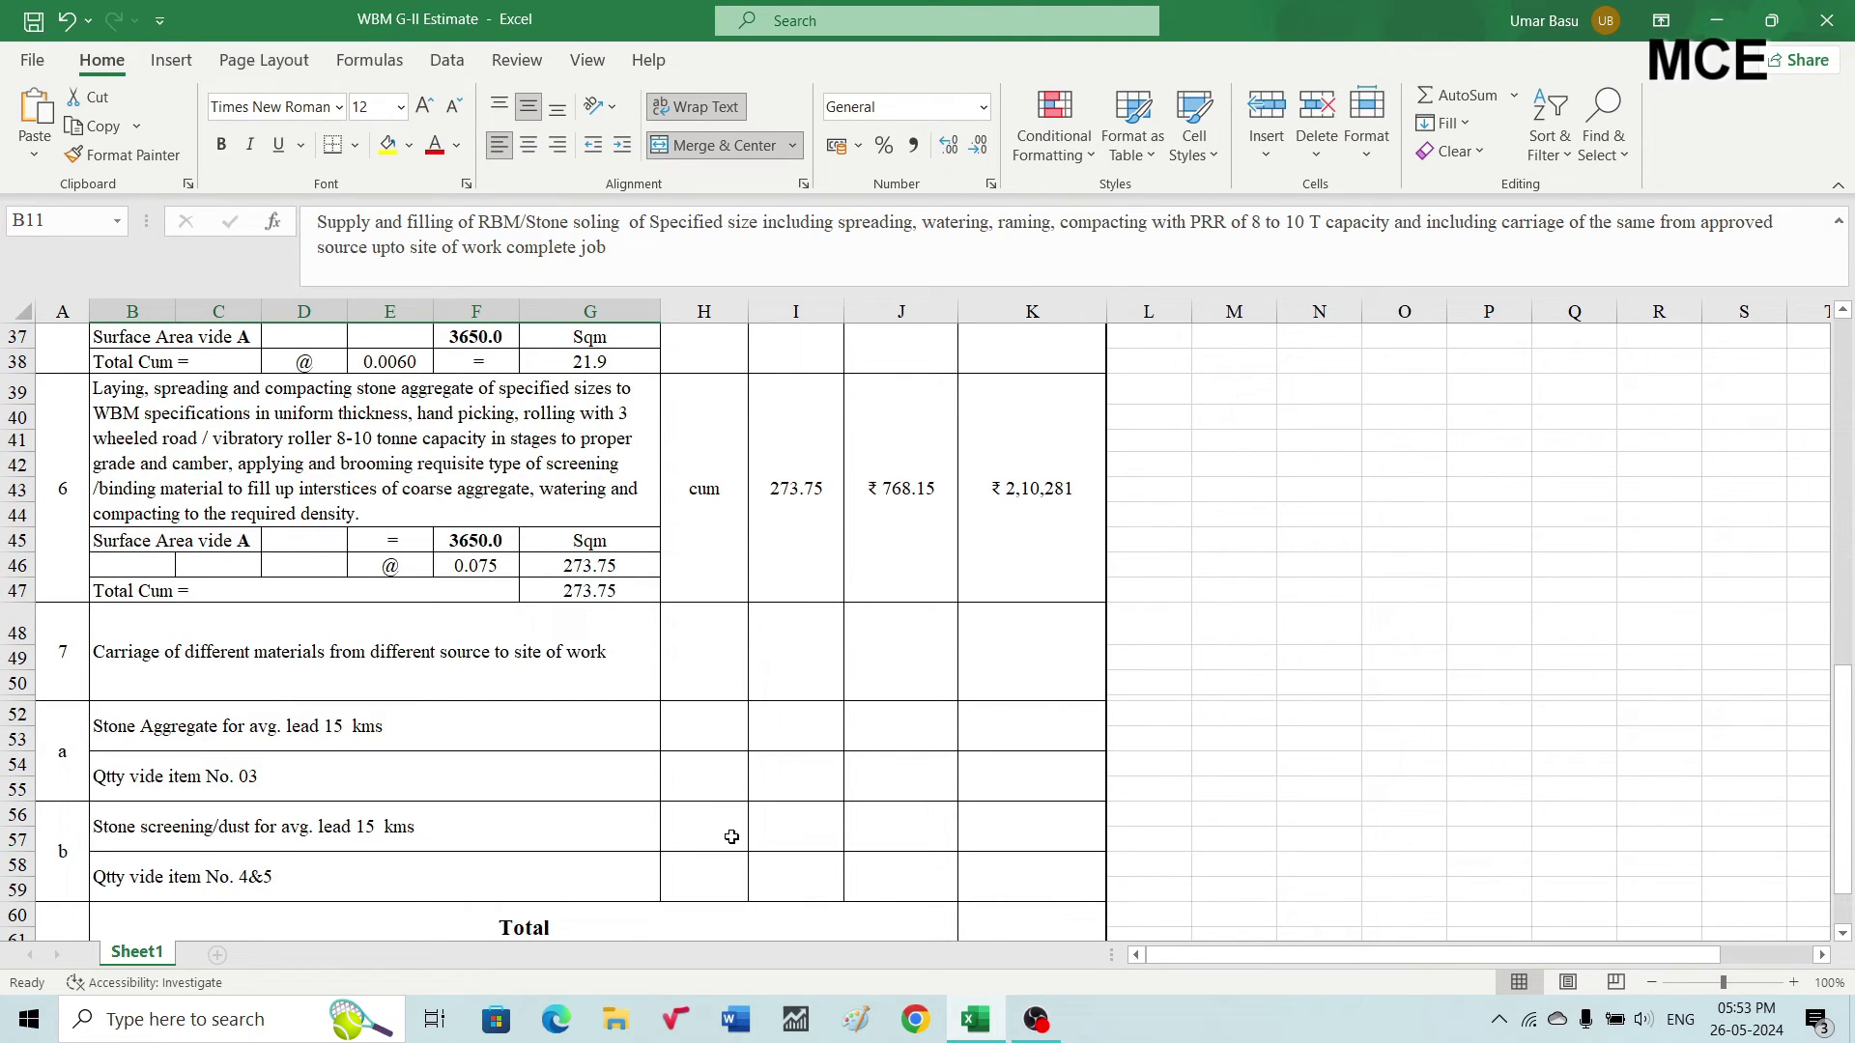
pyautogui.click(170, 749)
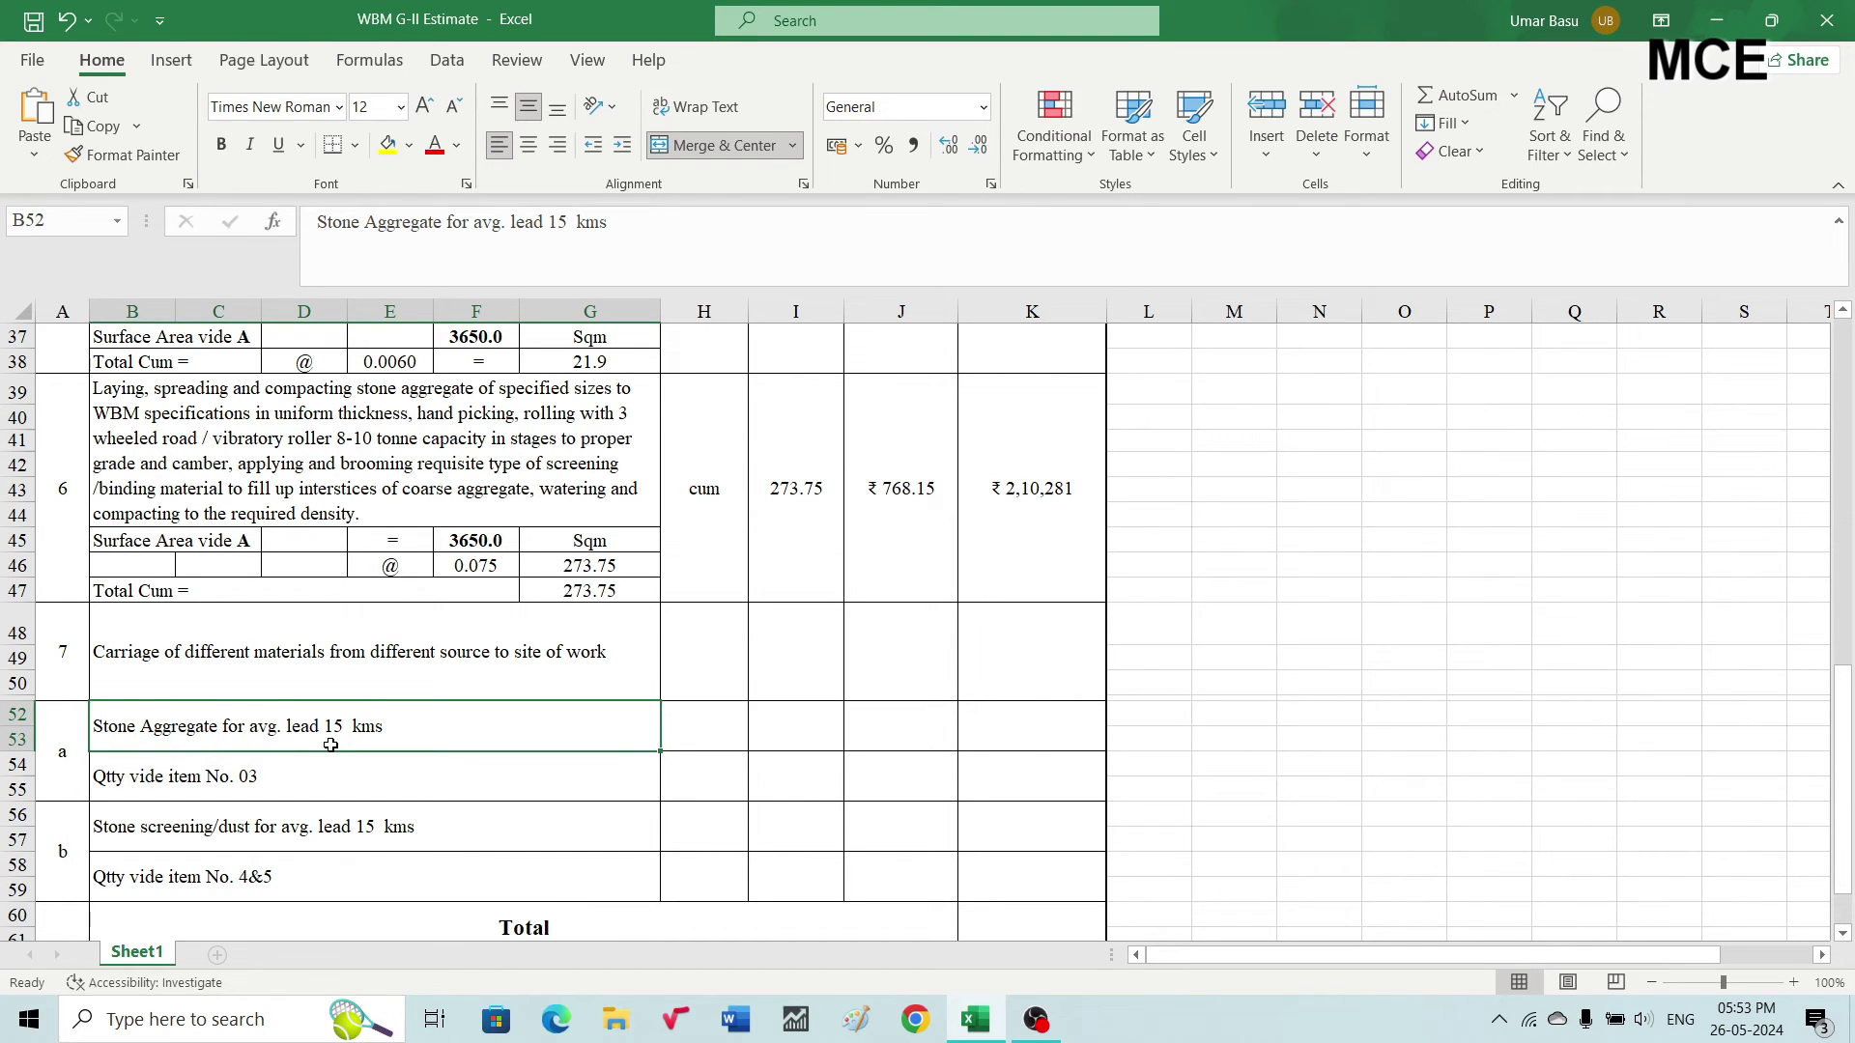
# Enter unit cum for stone aggregate carriage and link its quantity to item 3's 319.38 (=G25)
pyautogui.click(697, 775)
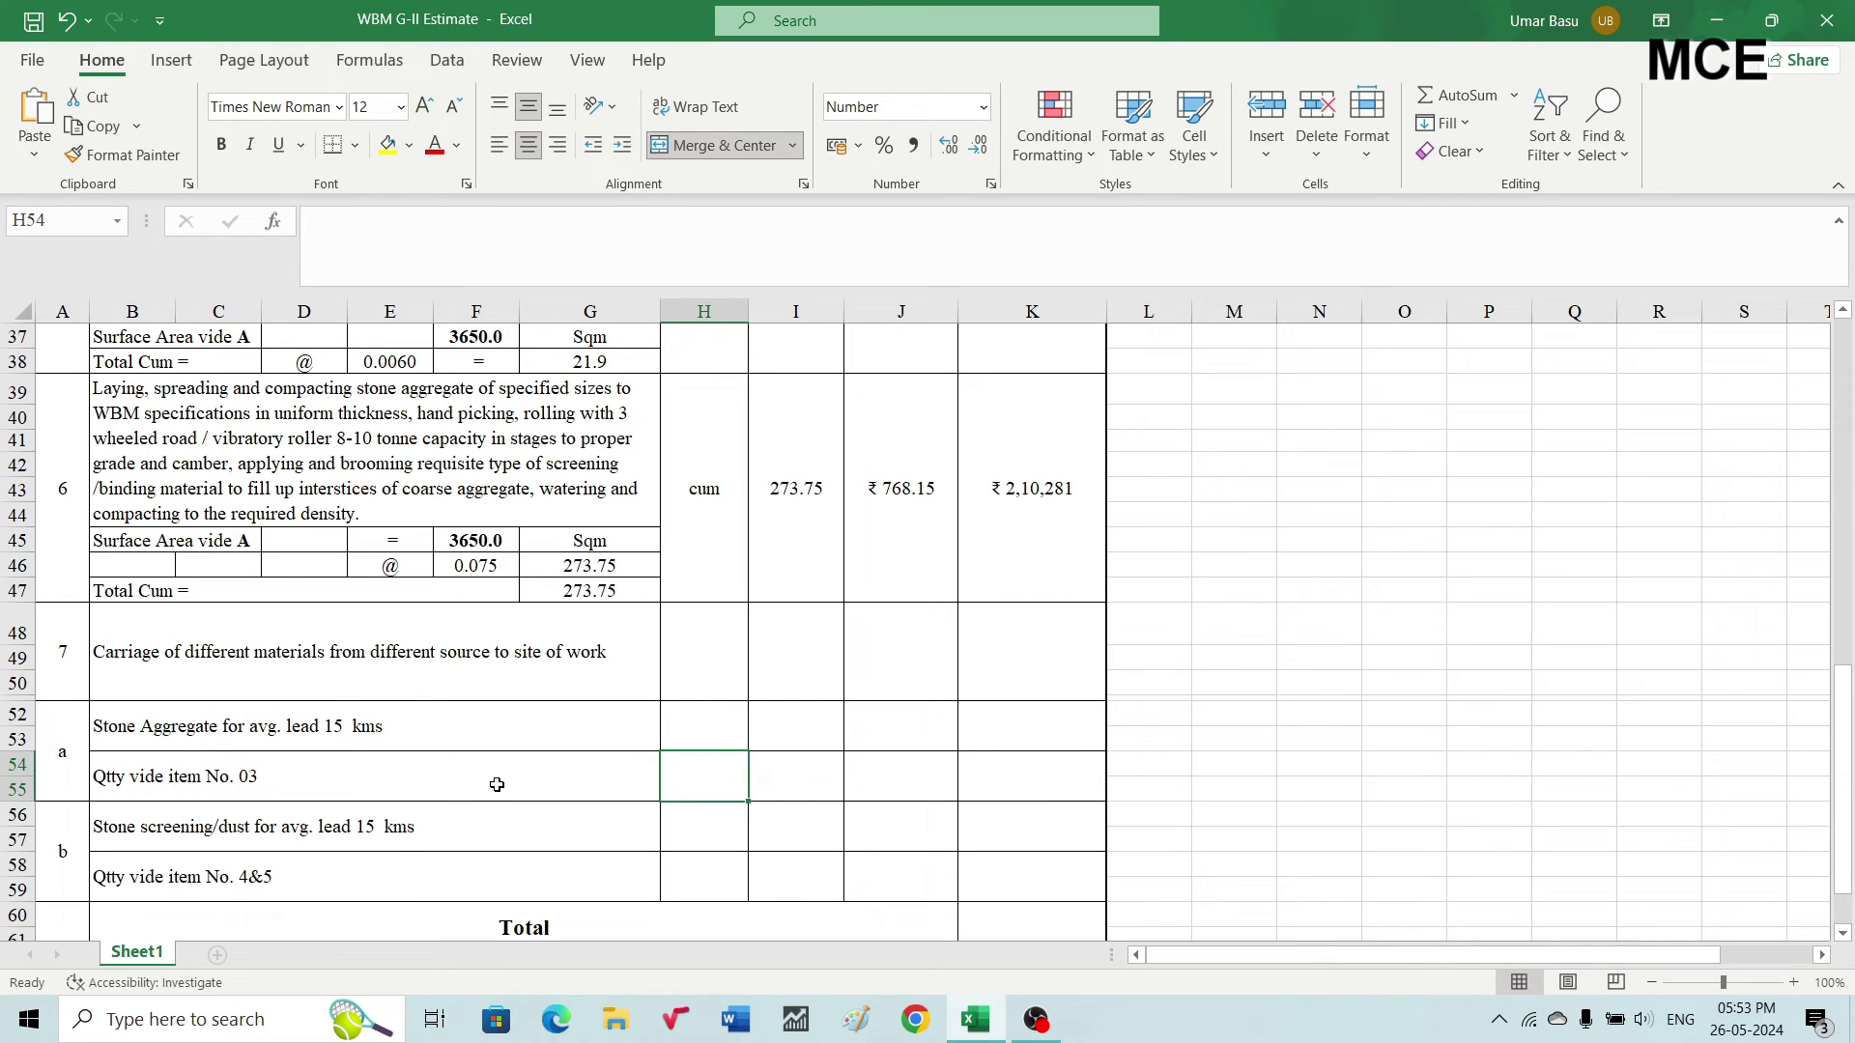
pyautogui.write('cum')
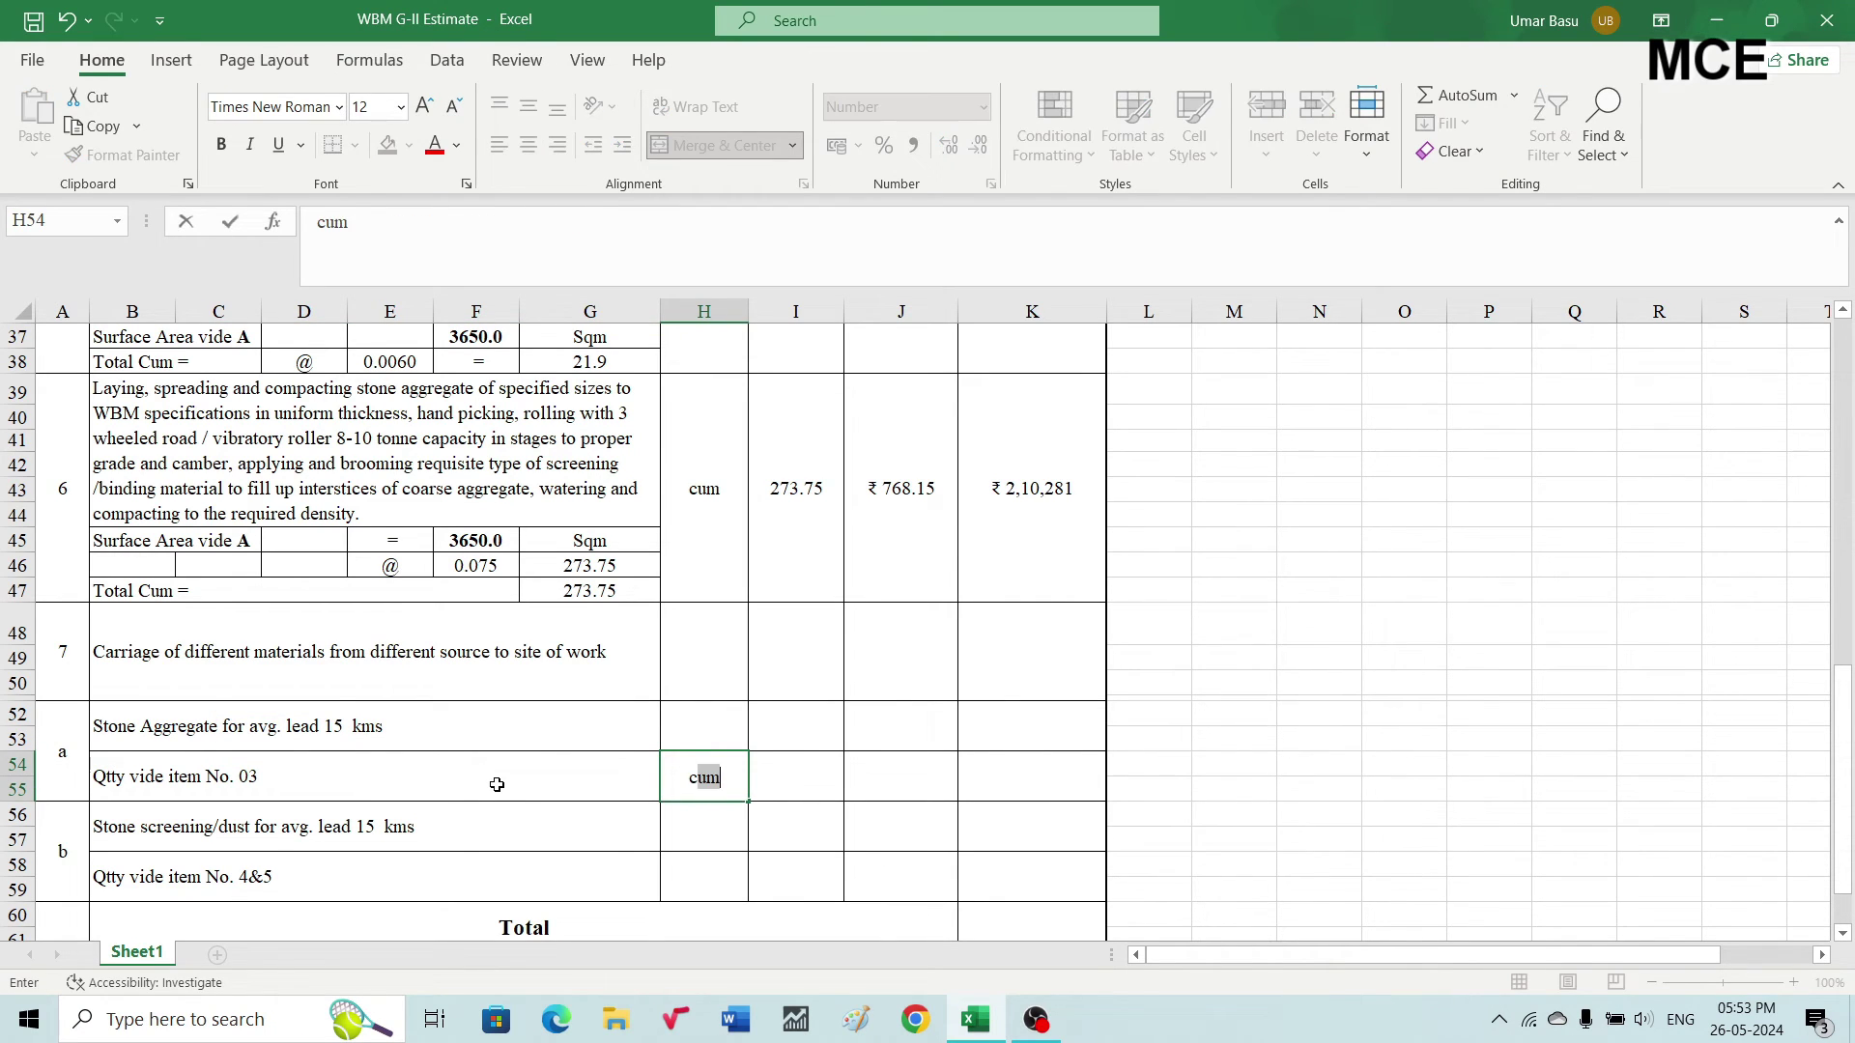
pyautogui.press('Return')
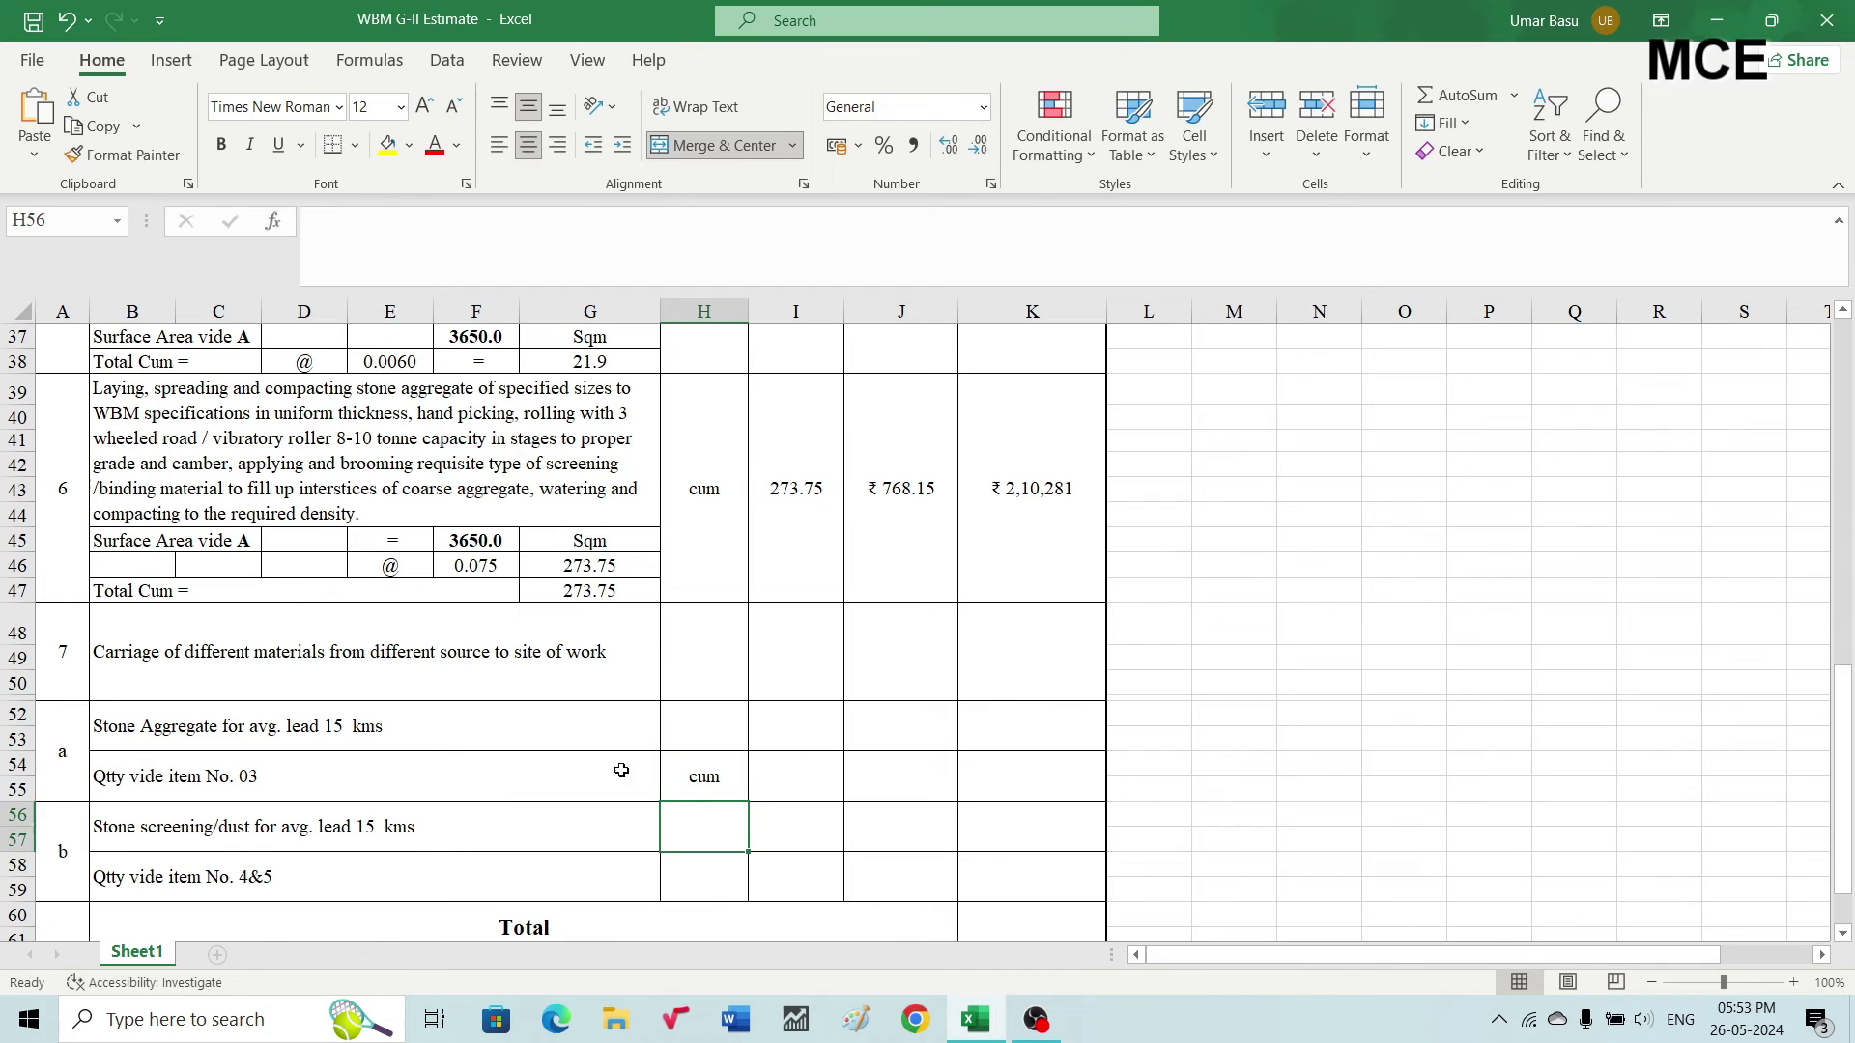
pyautogui.click(785, 776)
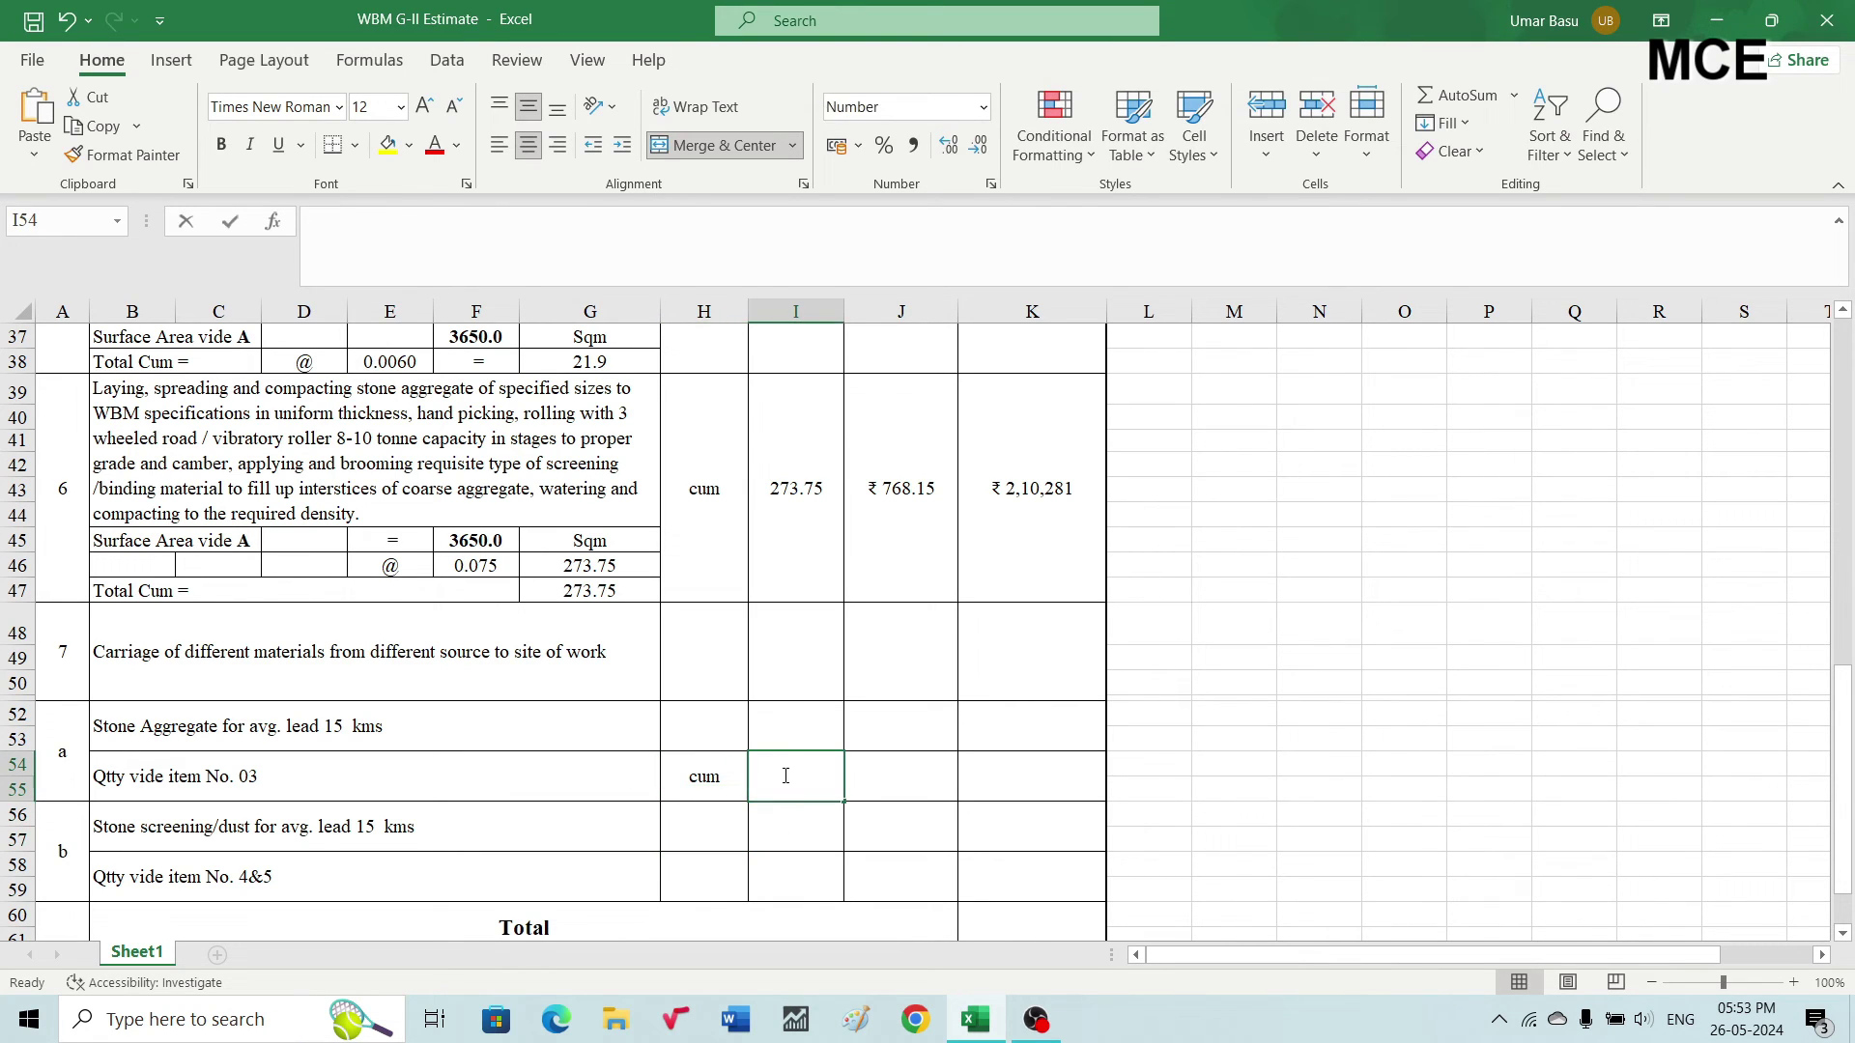
pyautogui.write('=')
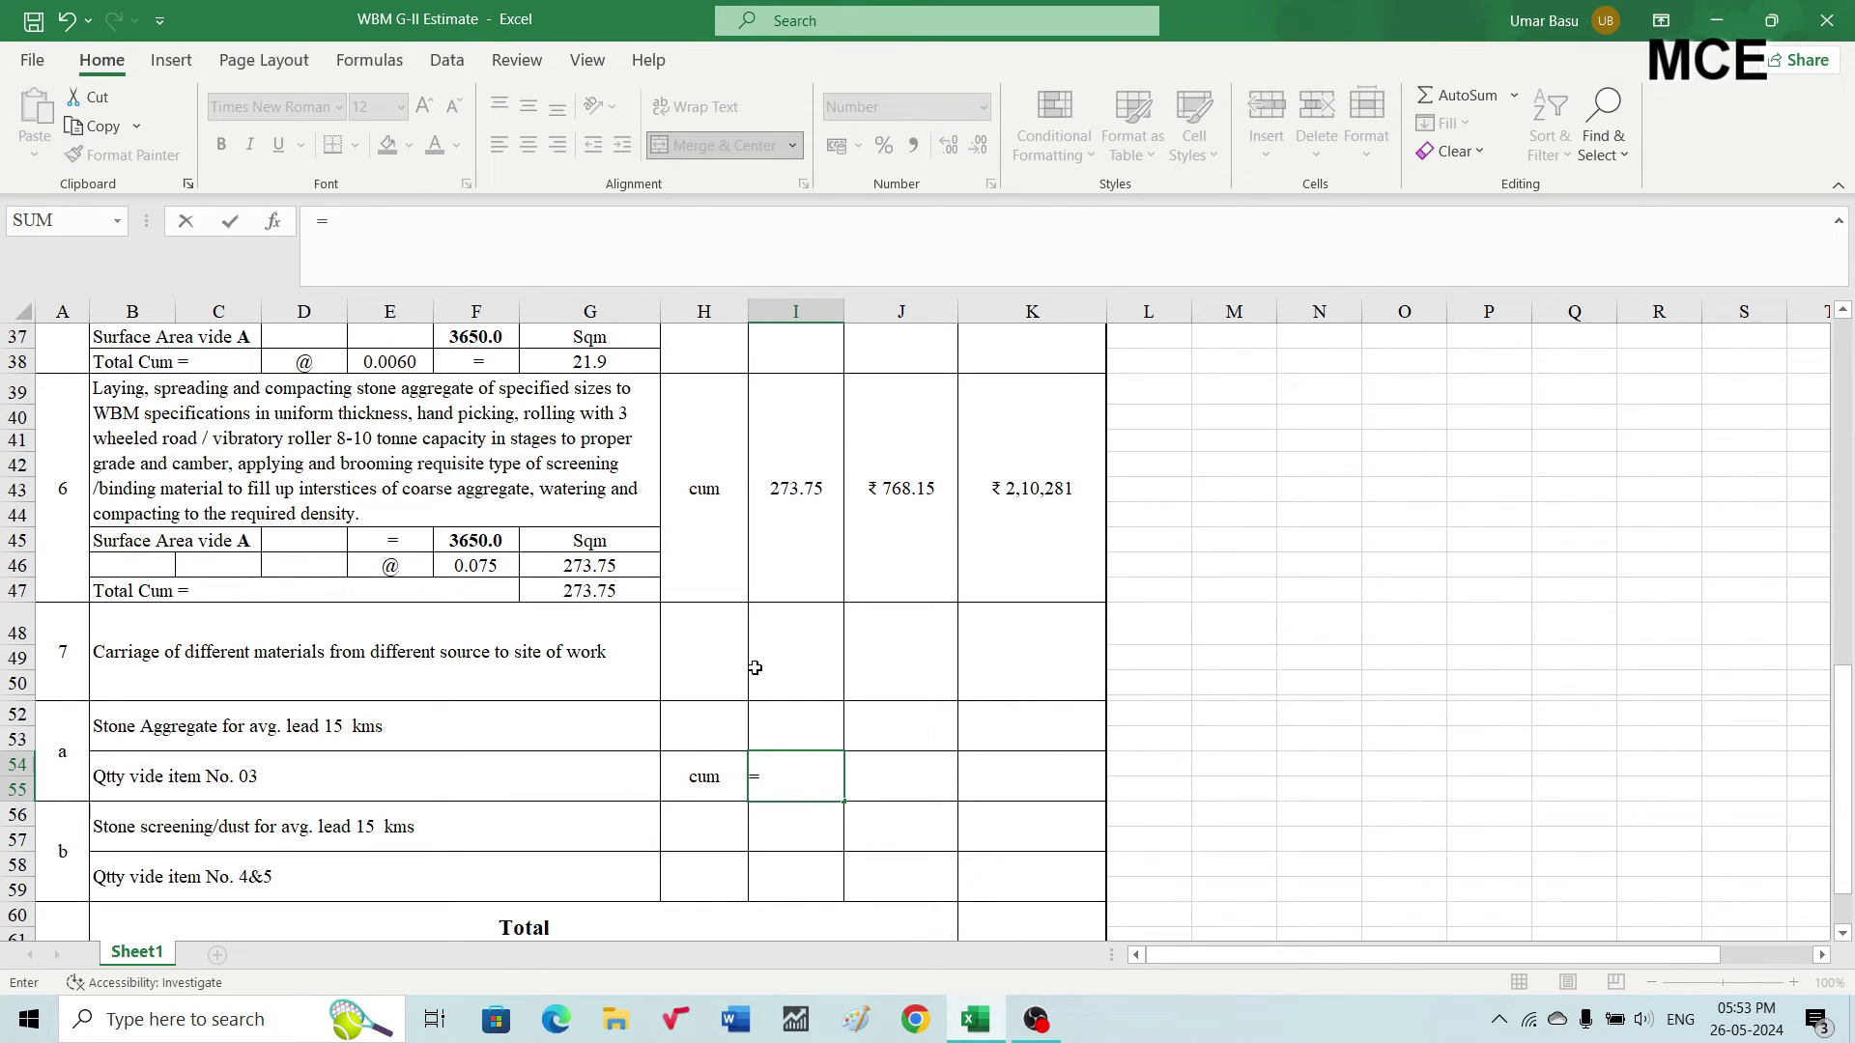
pyautogui.scroll(5, 754, 667)
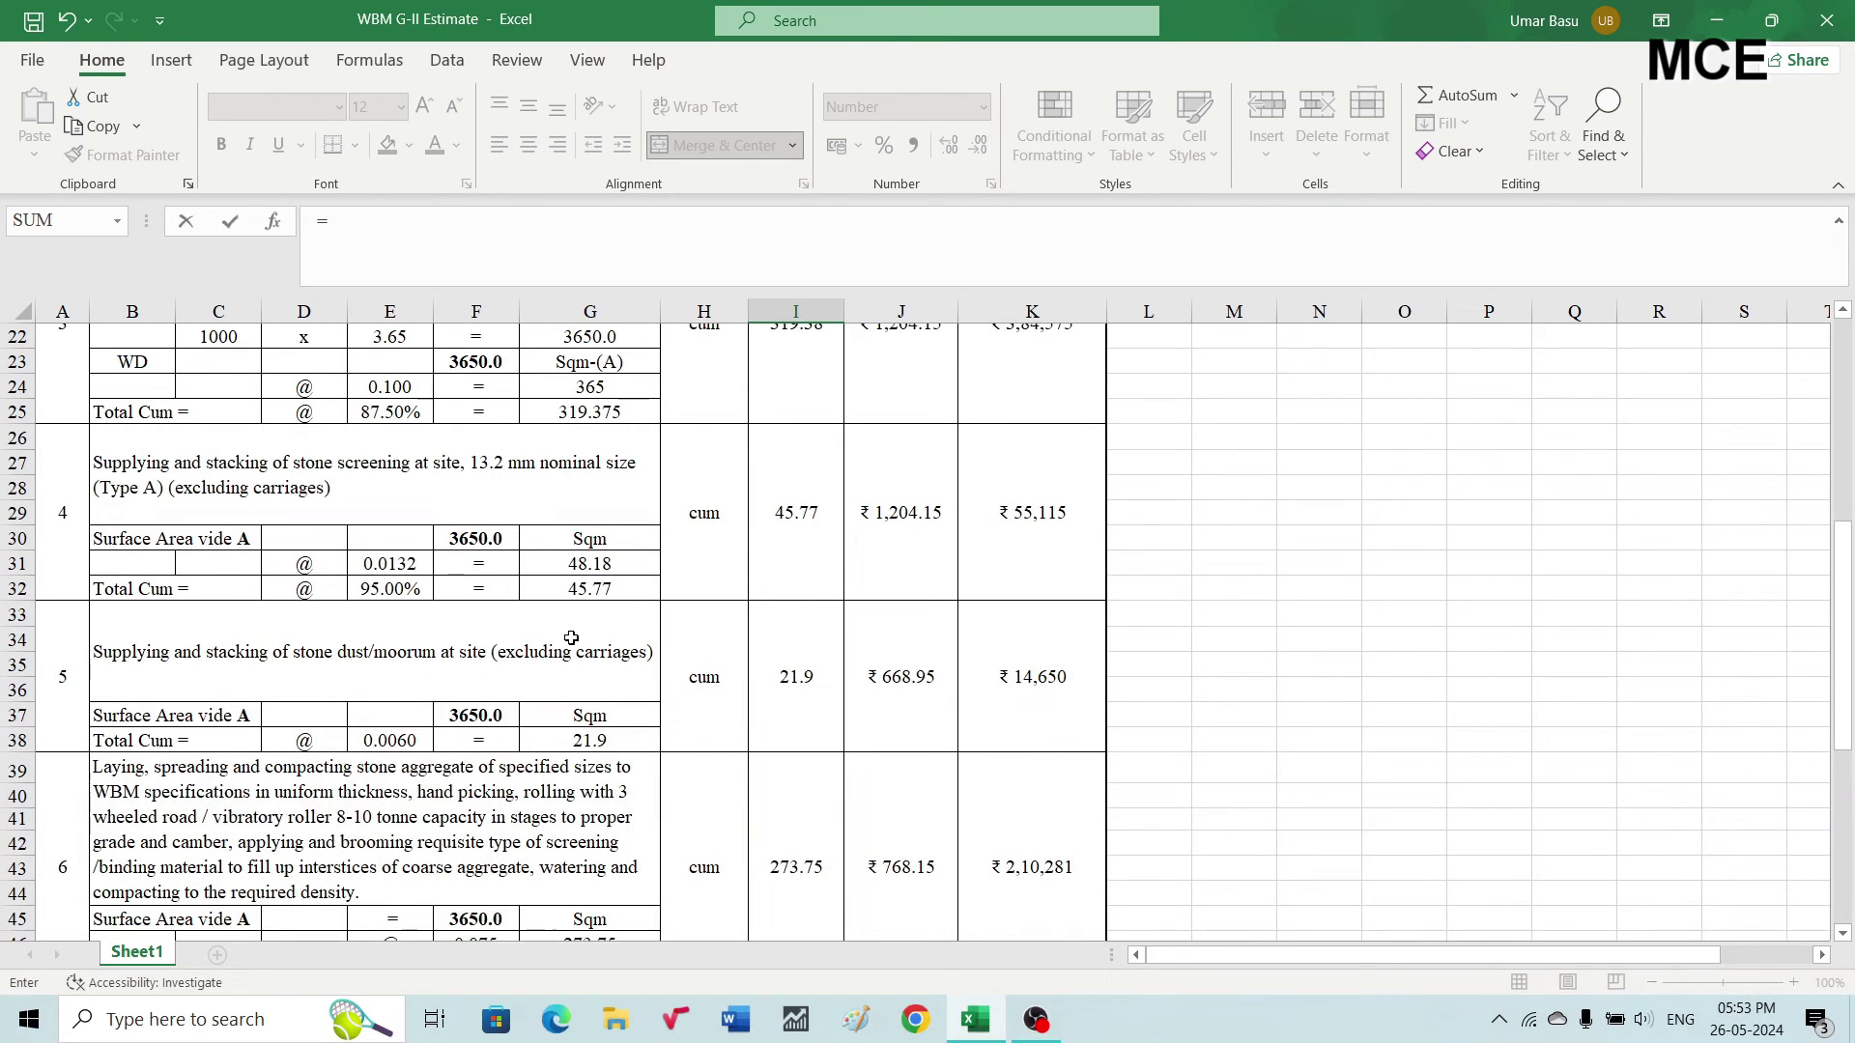
pyautogui.scroll(2, 564, 594)
pyautogui.scroll(1, 564, 594)
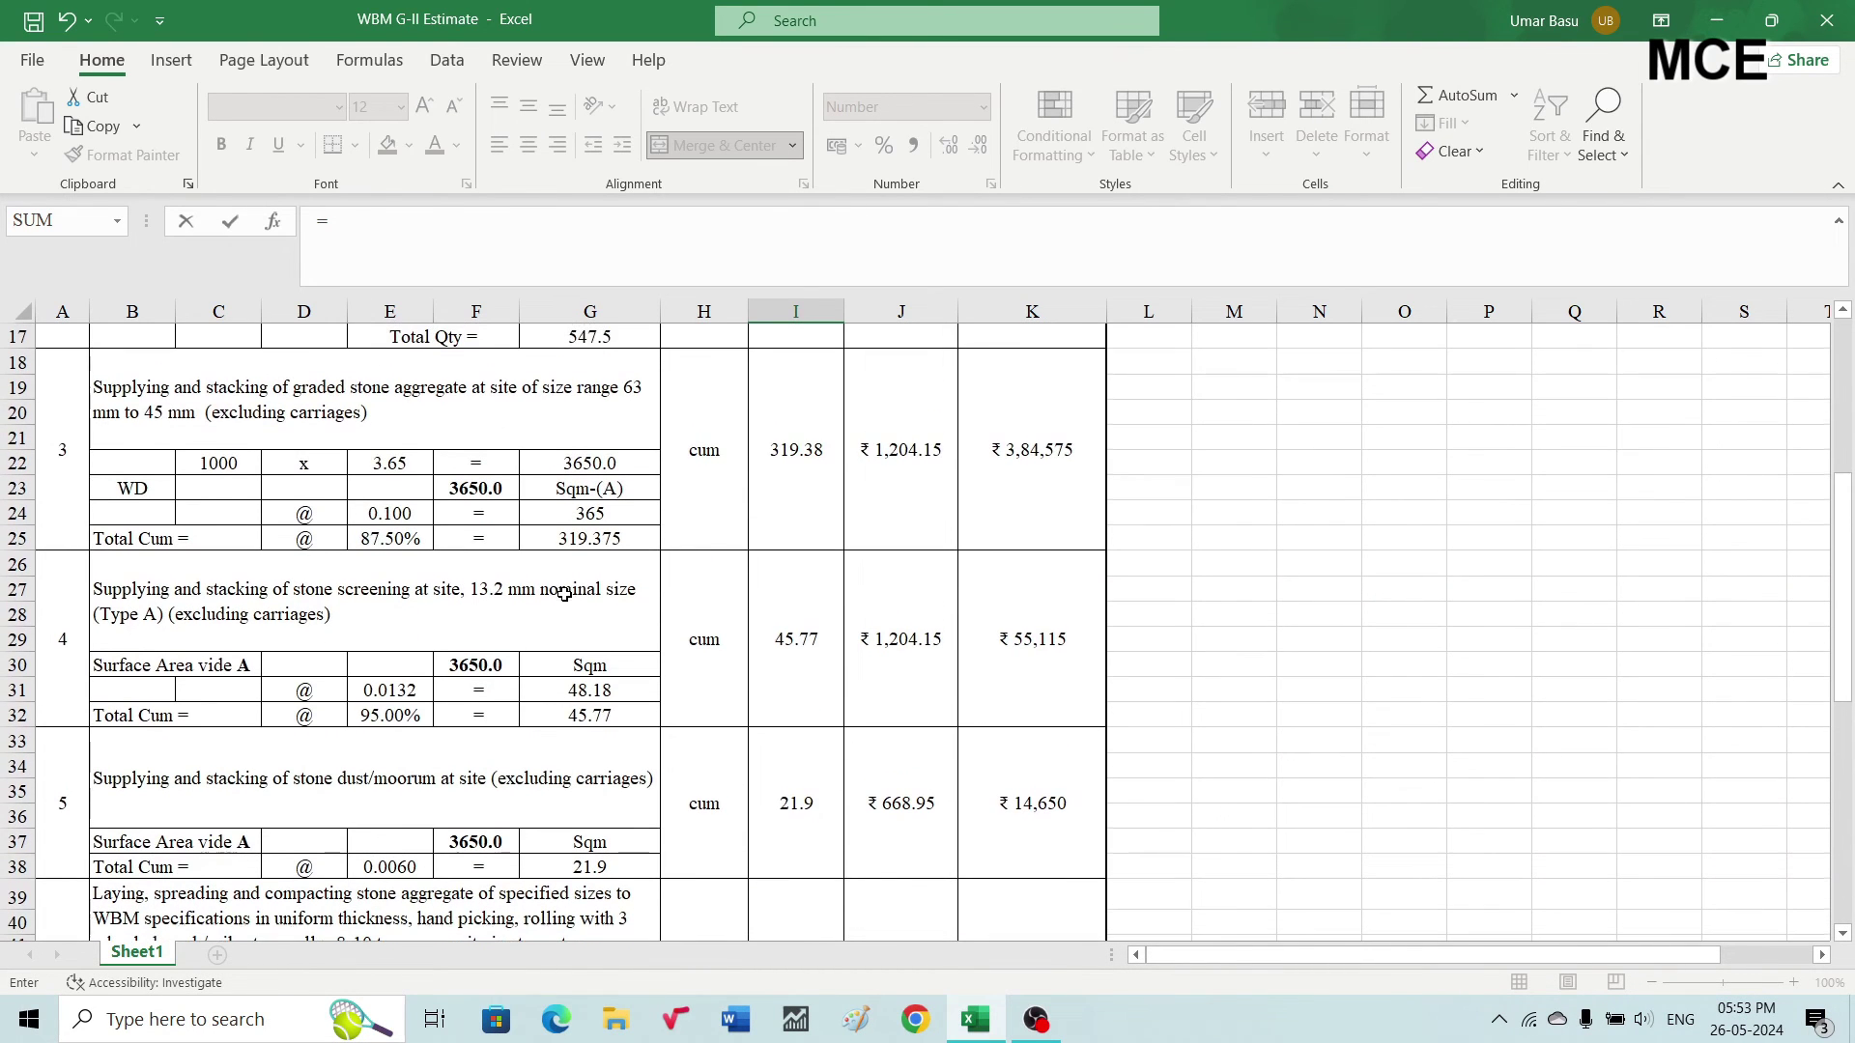
pyautogui.click(600, 542)
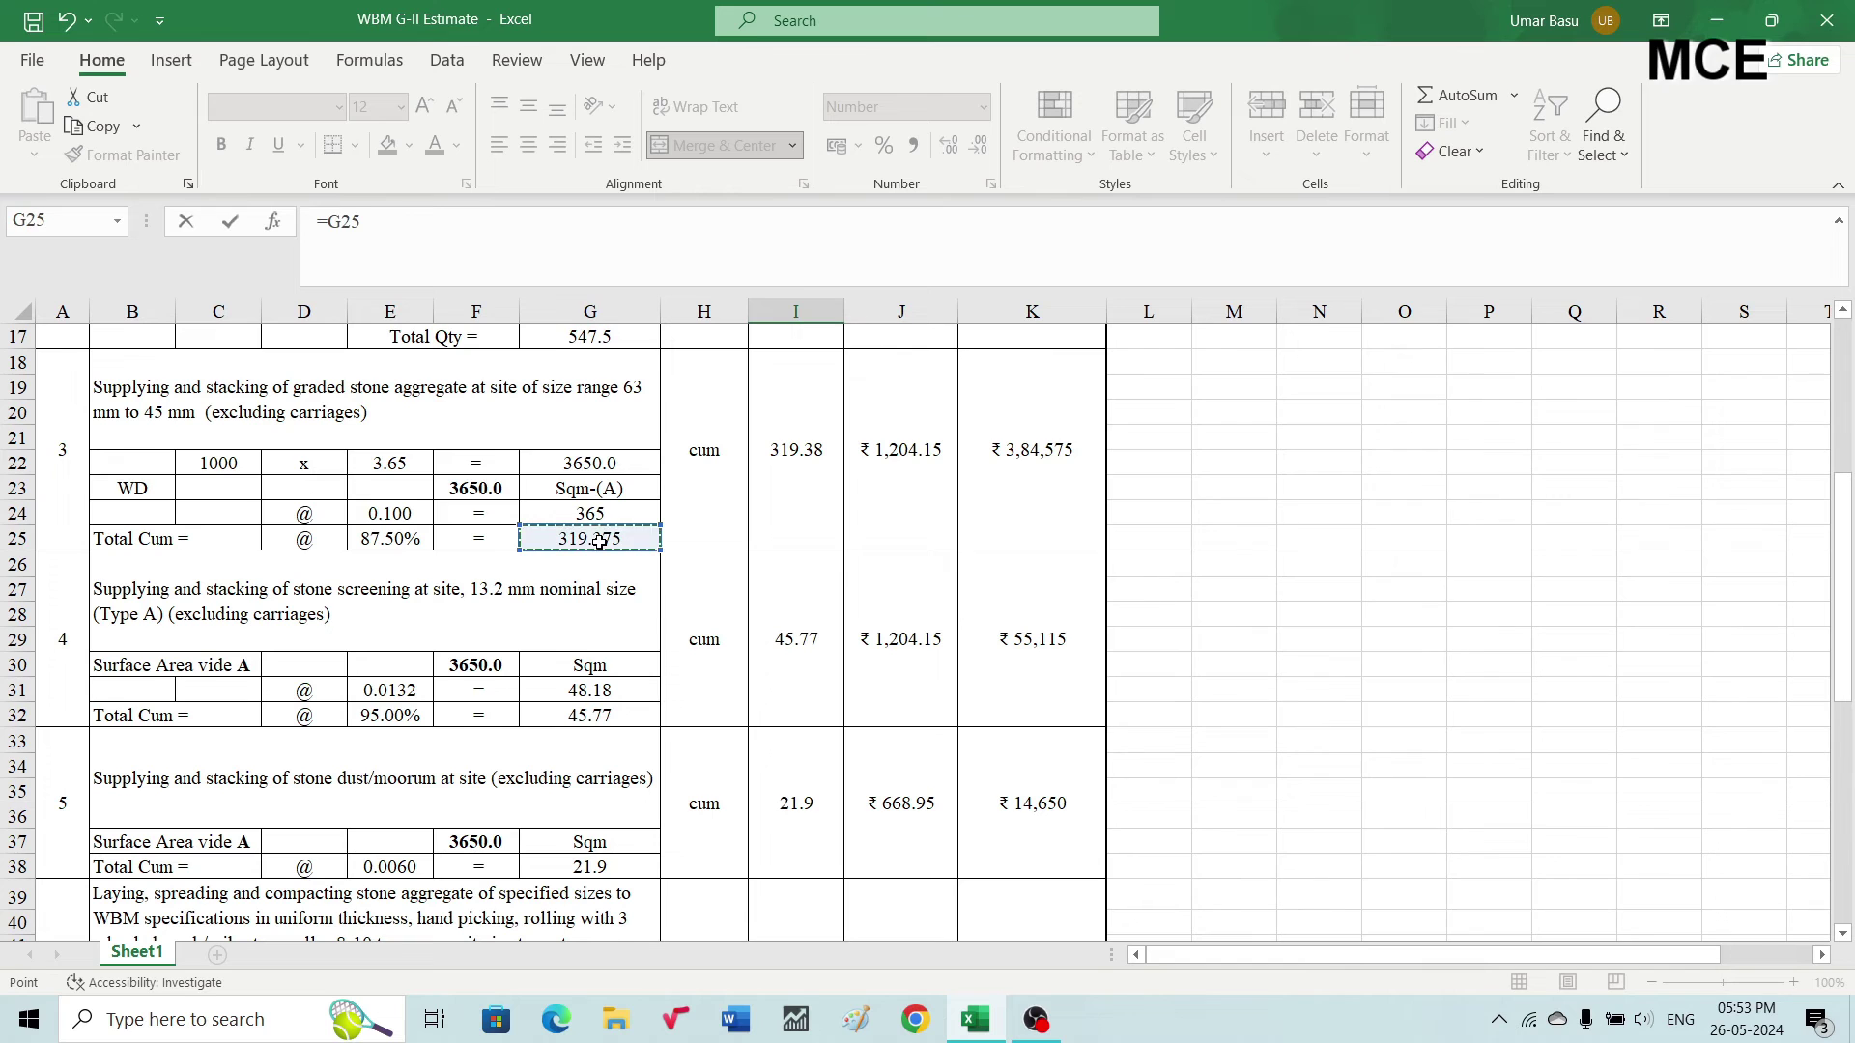
pyautogui.press('Return')
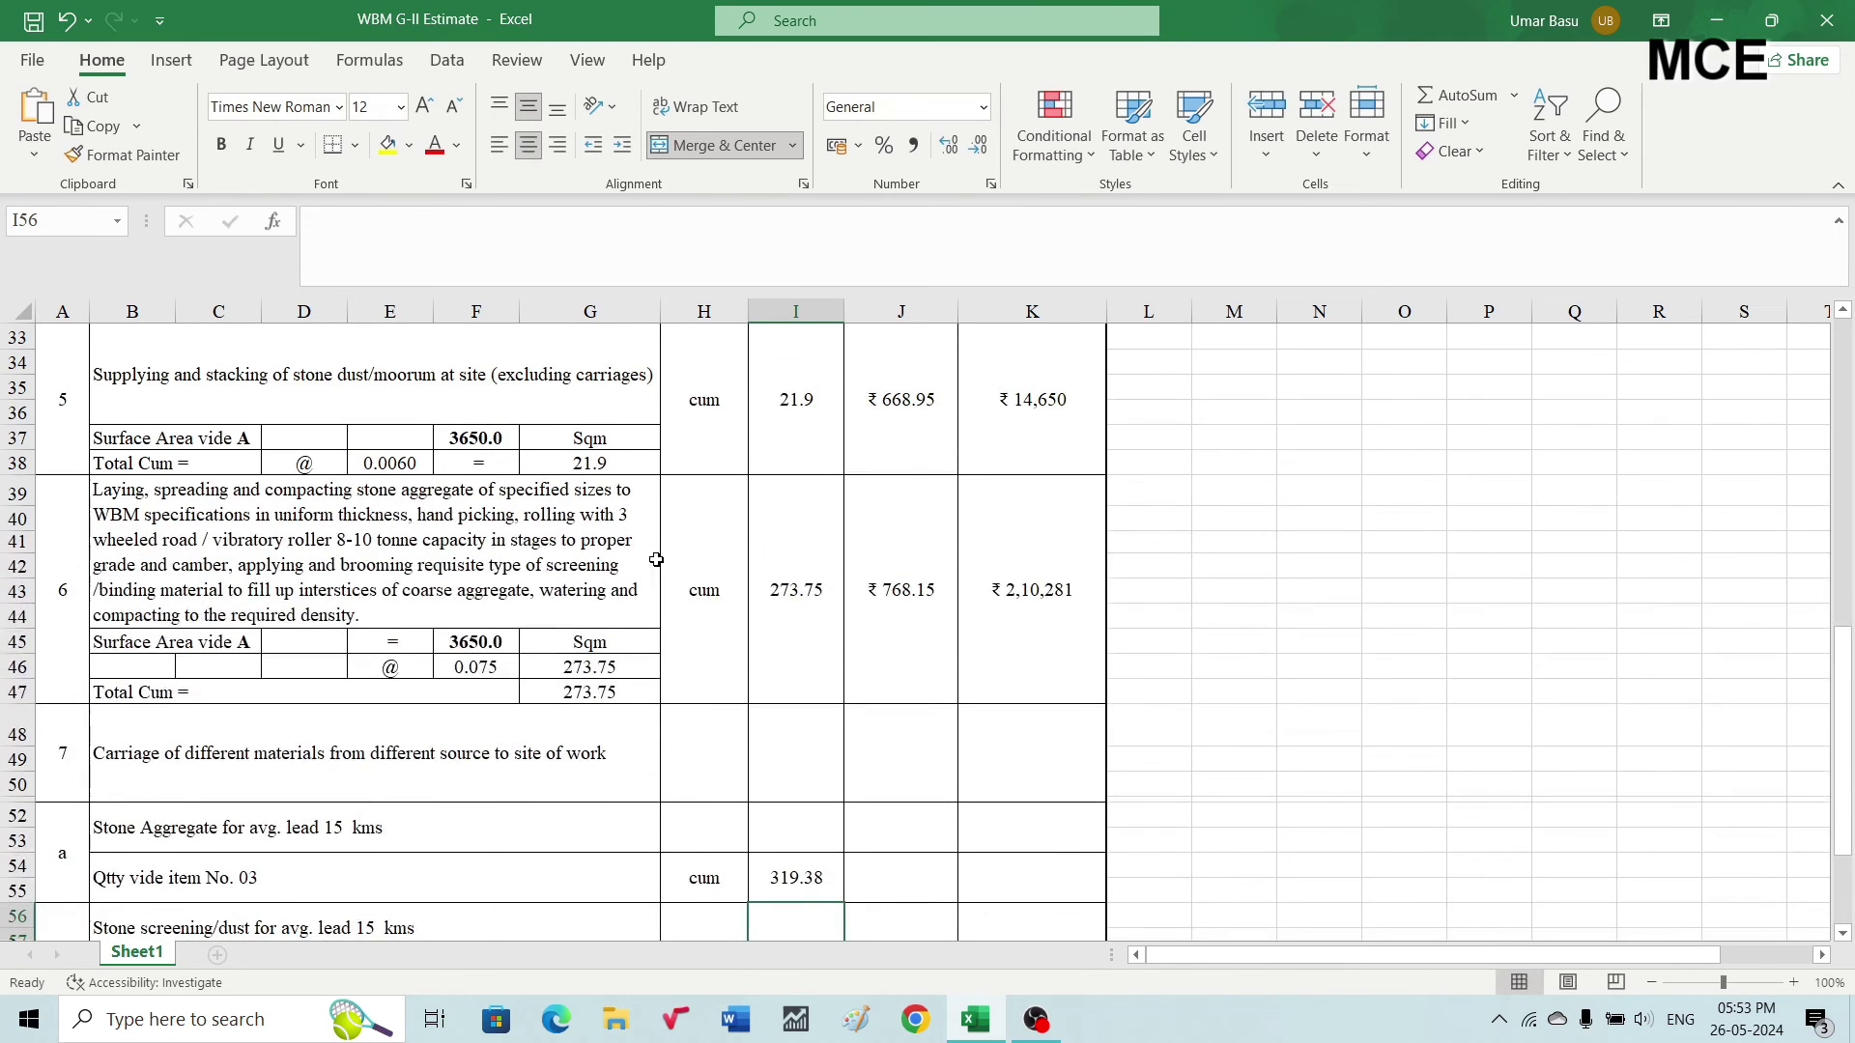
pyautogui.scroll(-2, 860, 706)
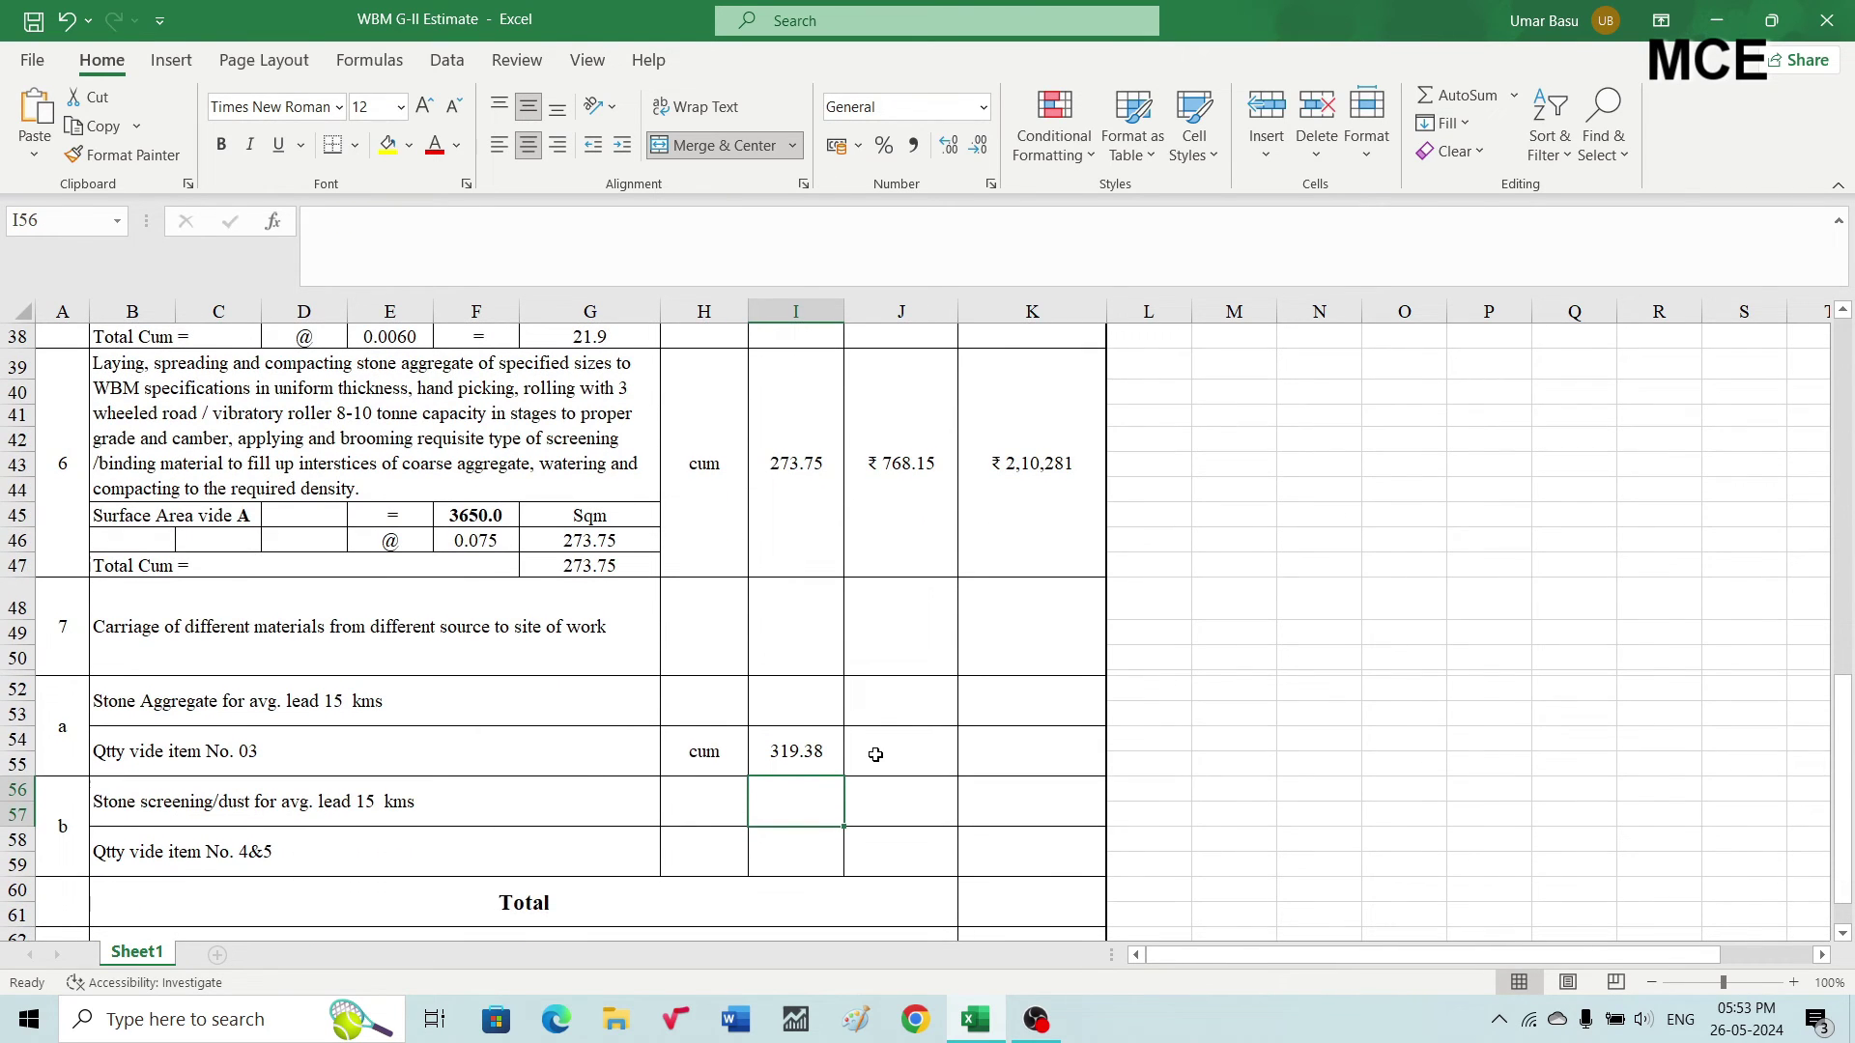
# Enter the 400 carriage rate and amount formula =I54*J54
pyautogui.click(875, 755)
pyautogui.write('400')
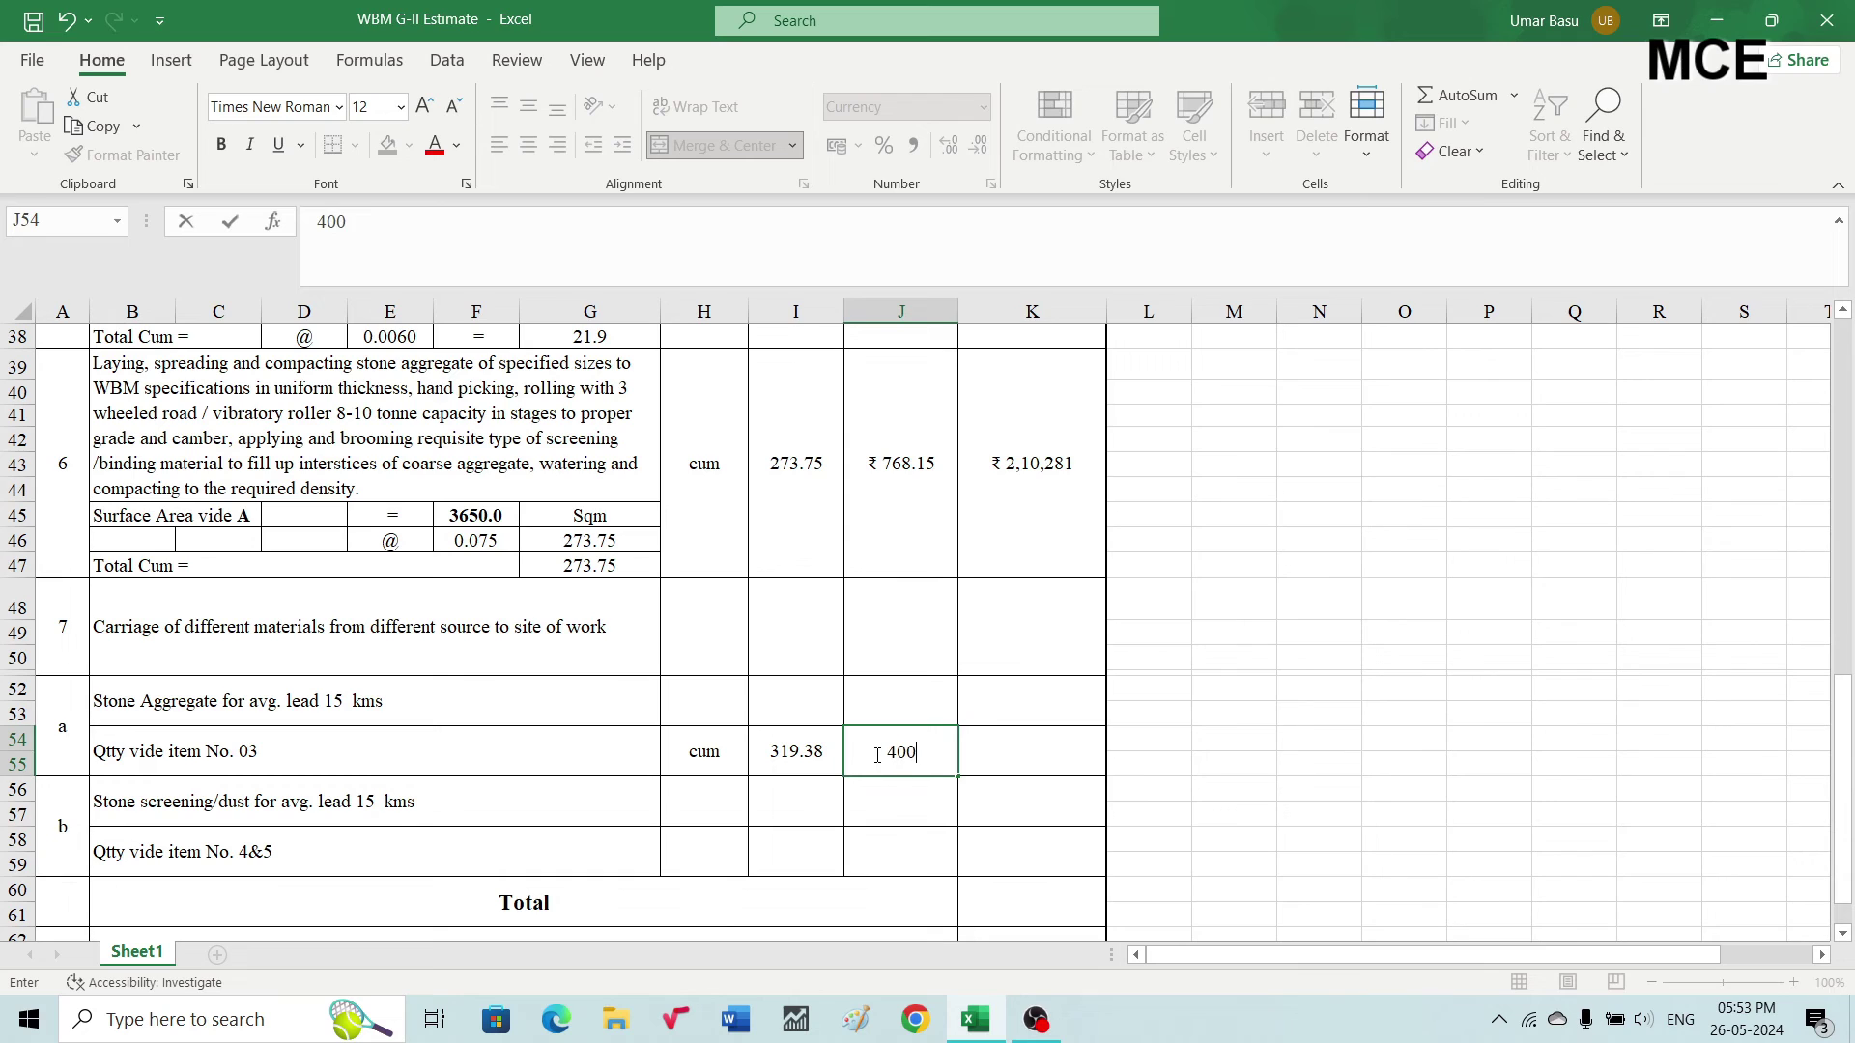
pyautogui.press('Return')
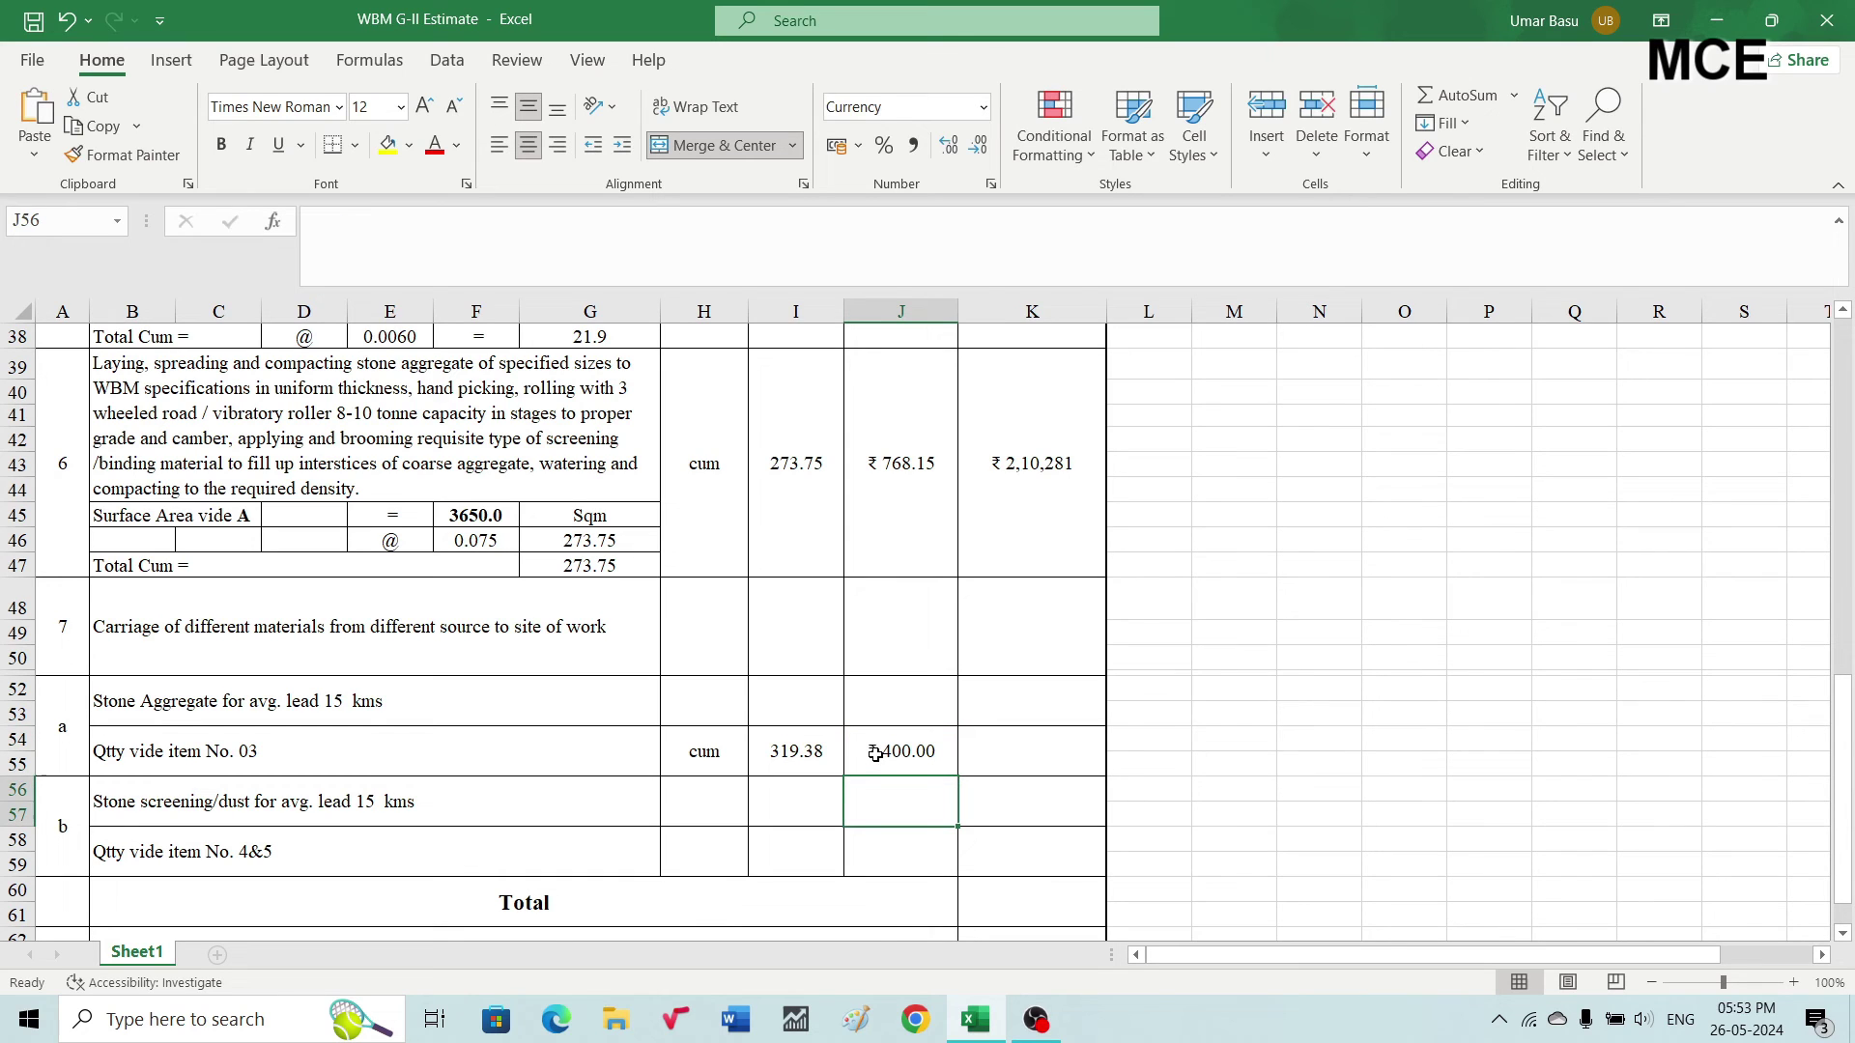
pyautogui.click(1010, 755)
pyautogui.write('=')
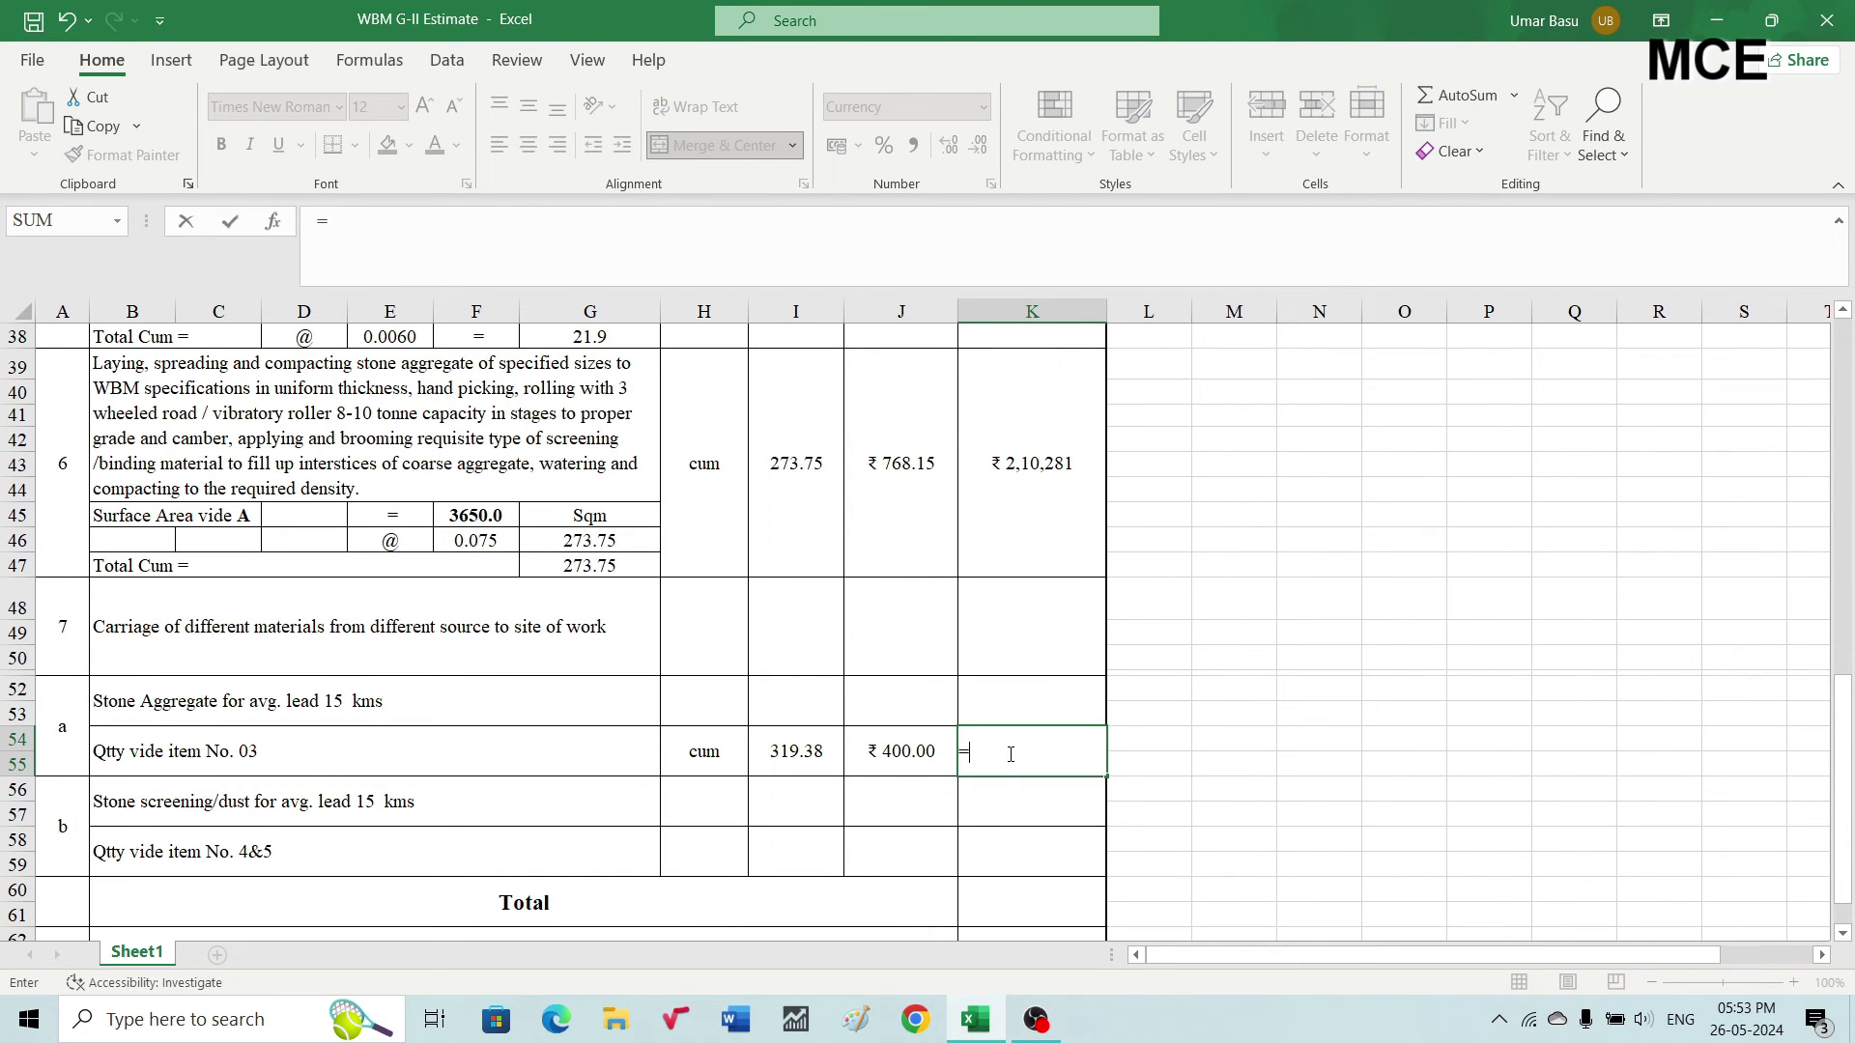
pyautogui.click(805, 747)
pyautogui.write('*')
pyautogui.click(909, 747)
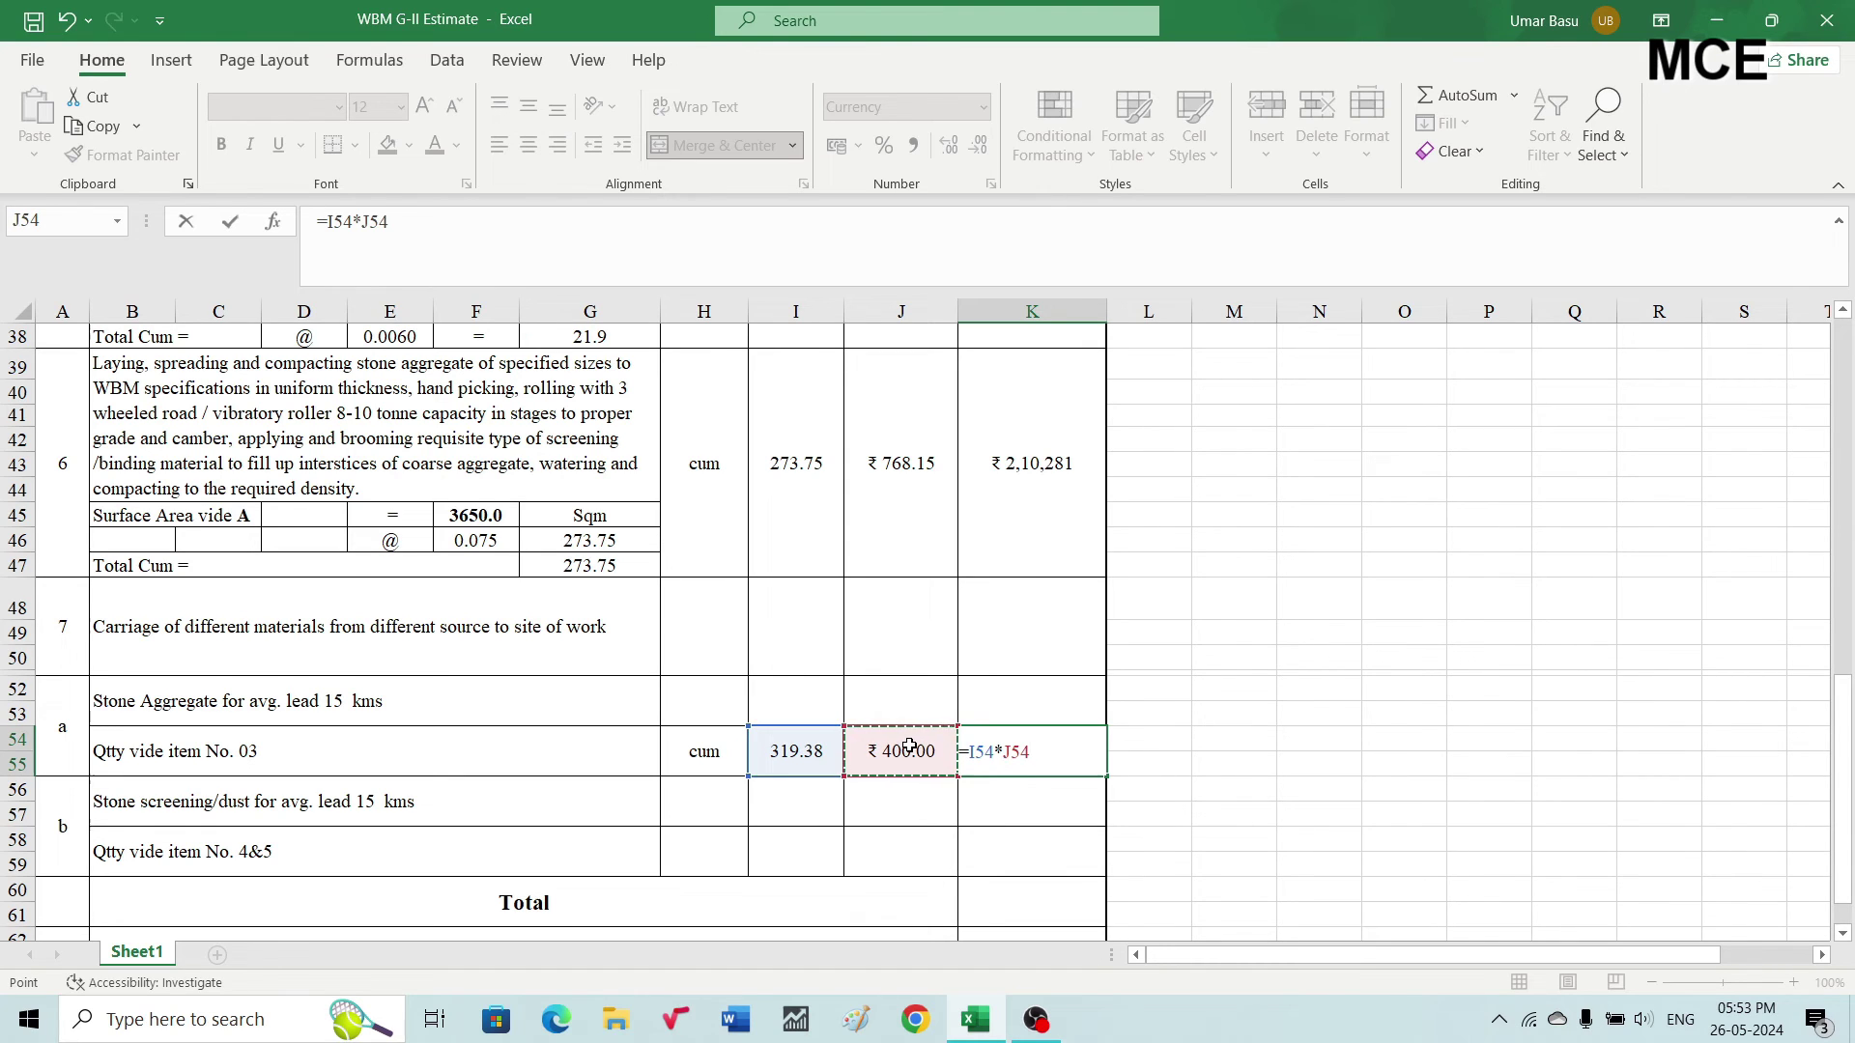
pyautogui.press('Return')
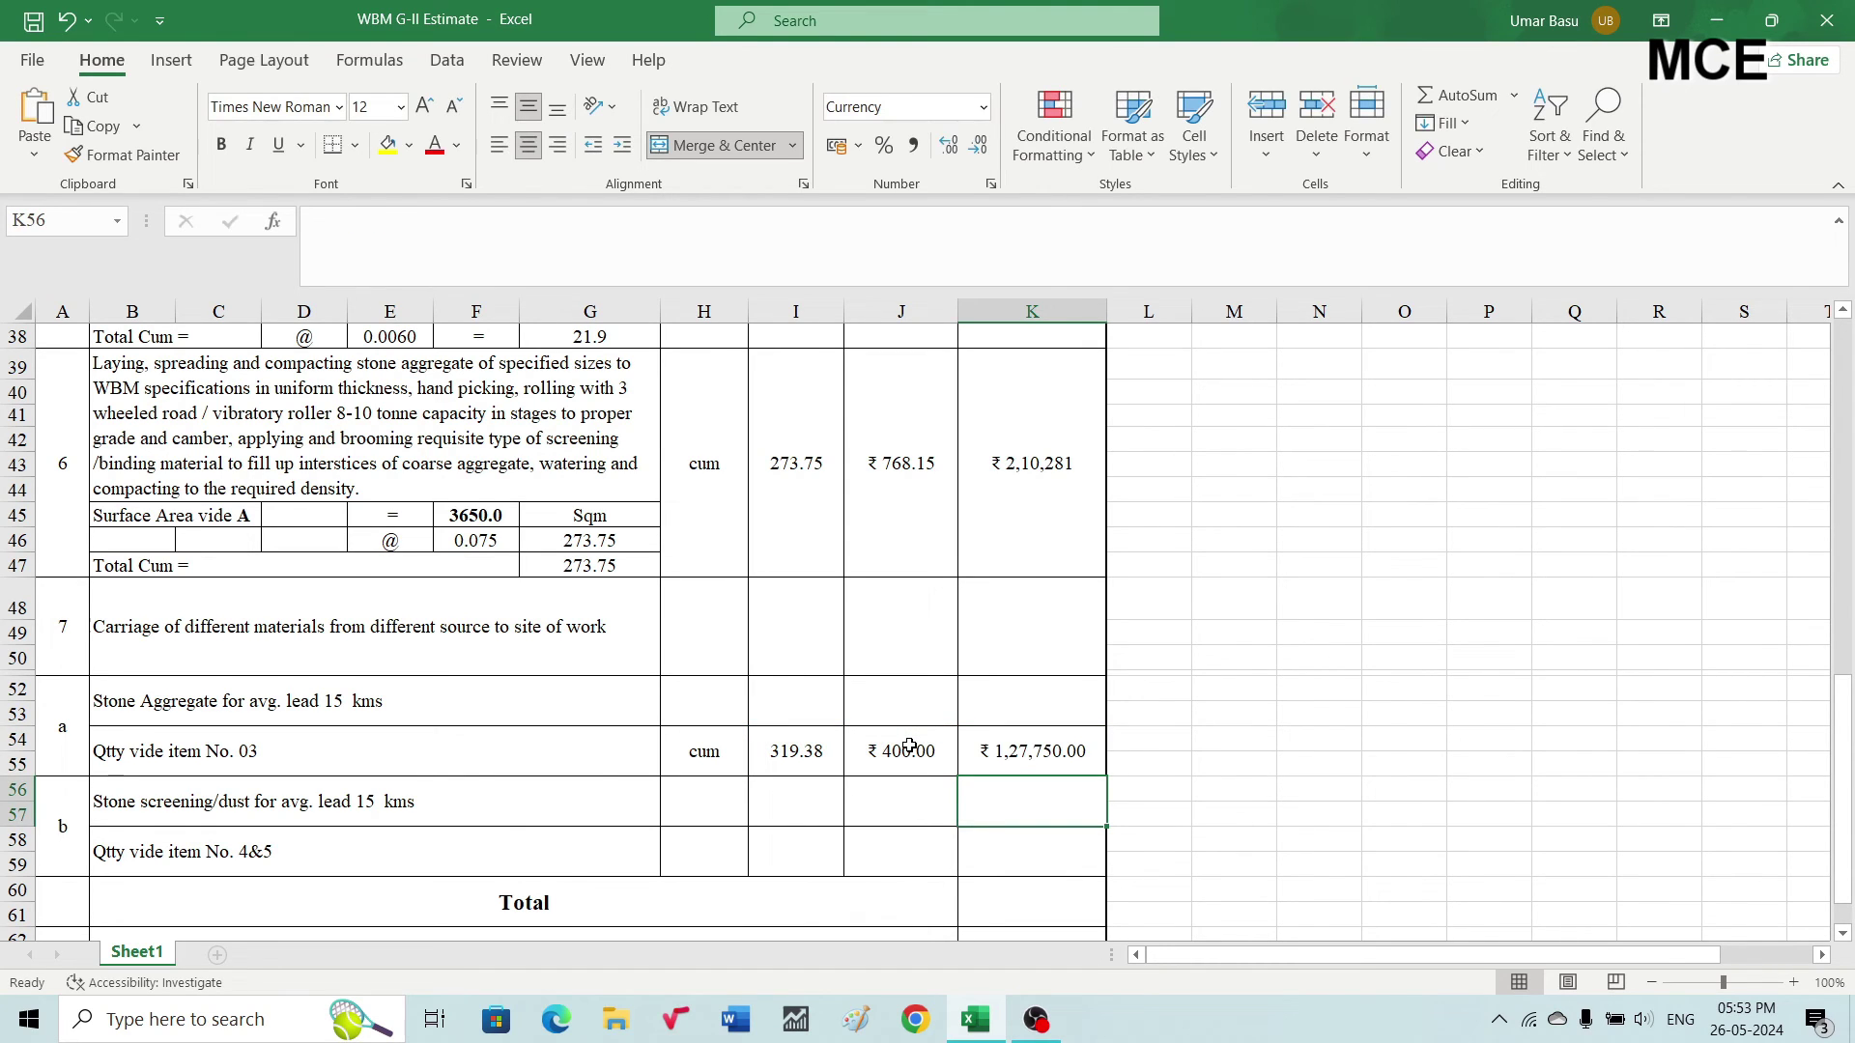
# Decrease the decimals twice so the amount shows ₹1,27,750 in whole rupees
pyautogui.click(1032, 768)
pyautogui.click(978, 144)
pyautogui.click(978, 145)
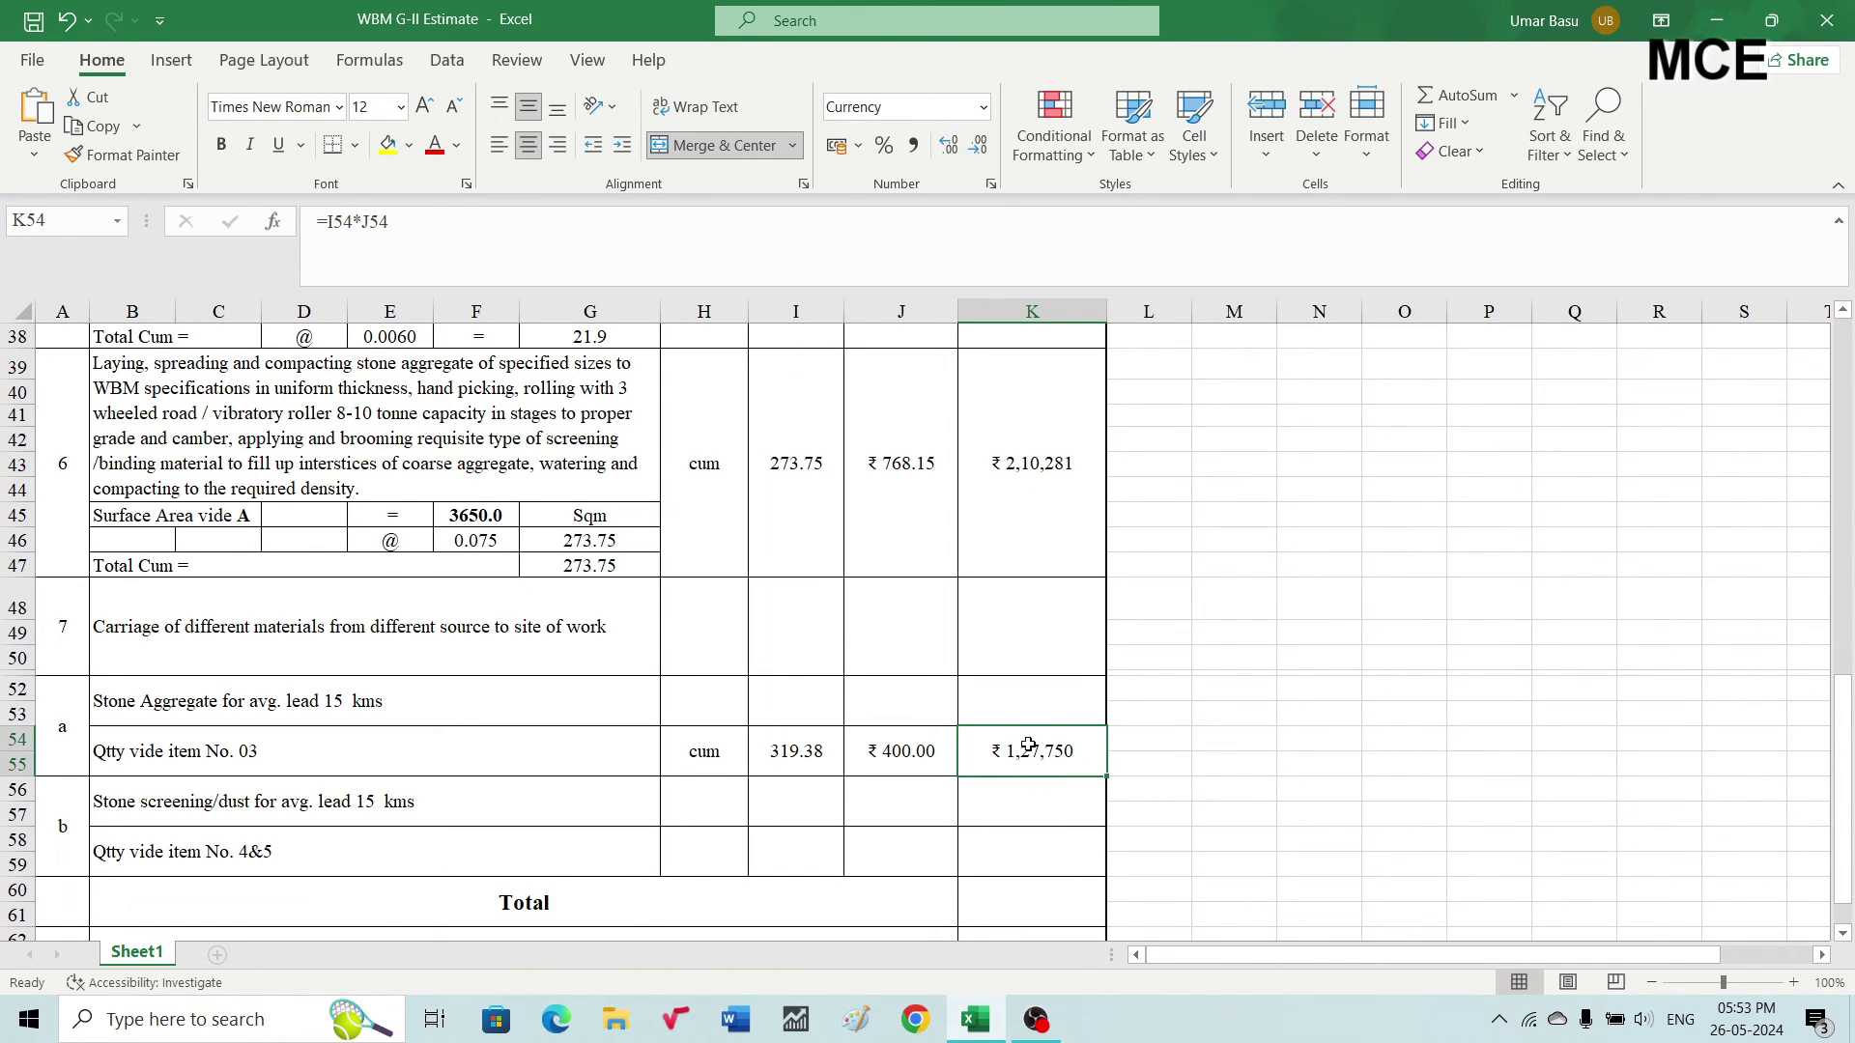
pyautogui.scroll(-1, 1041, 762)
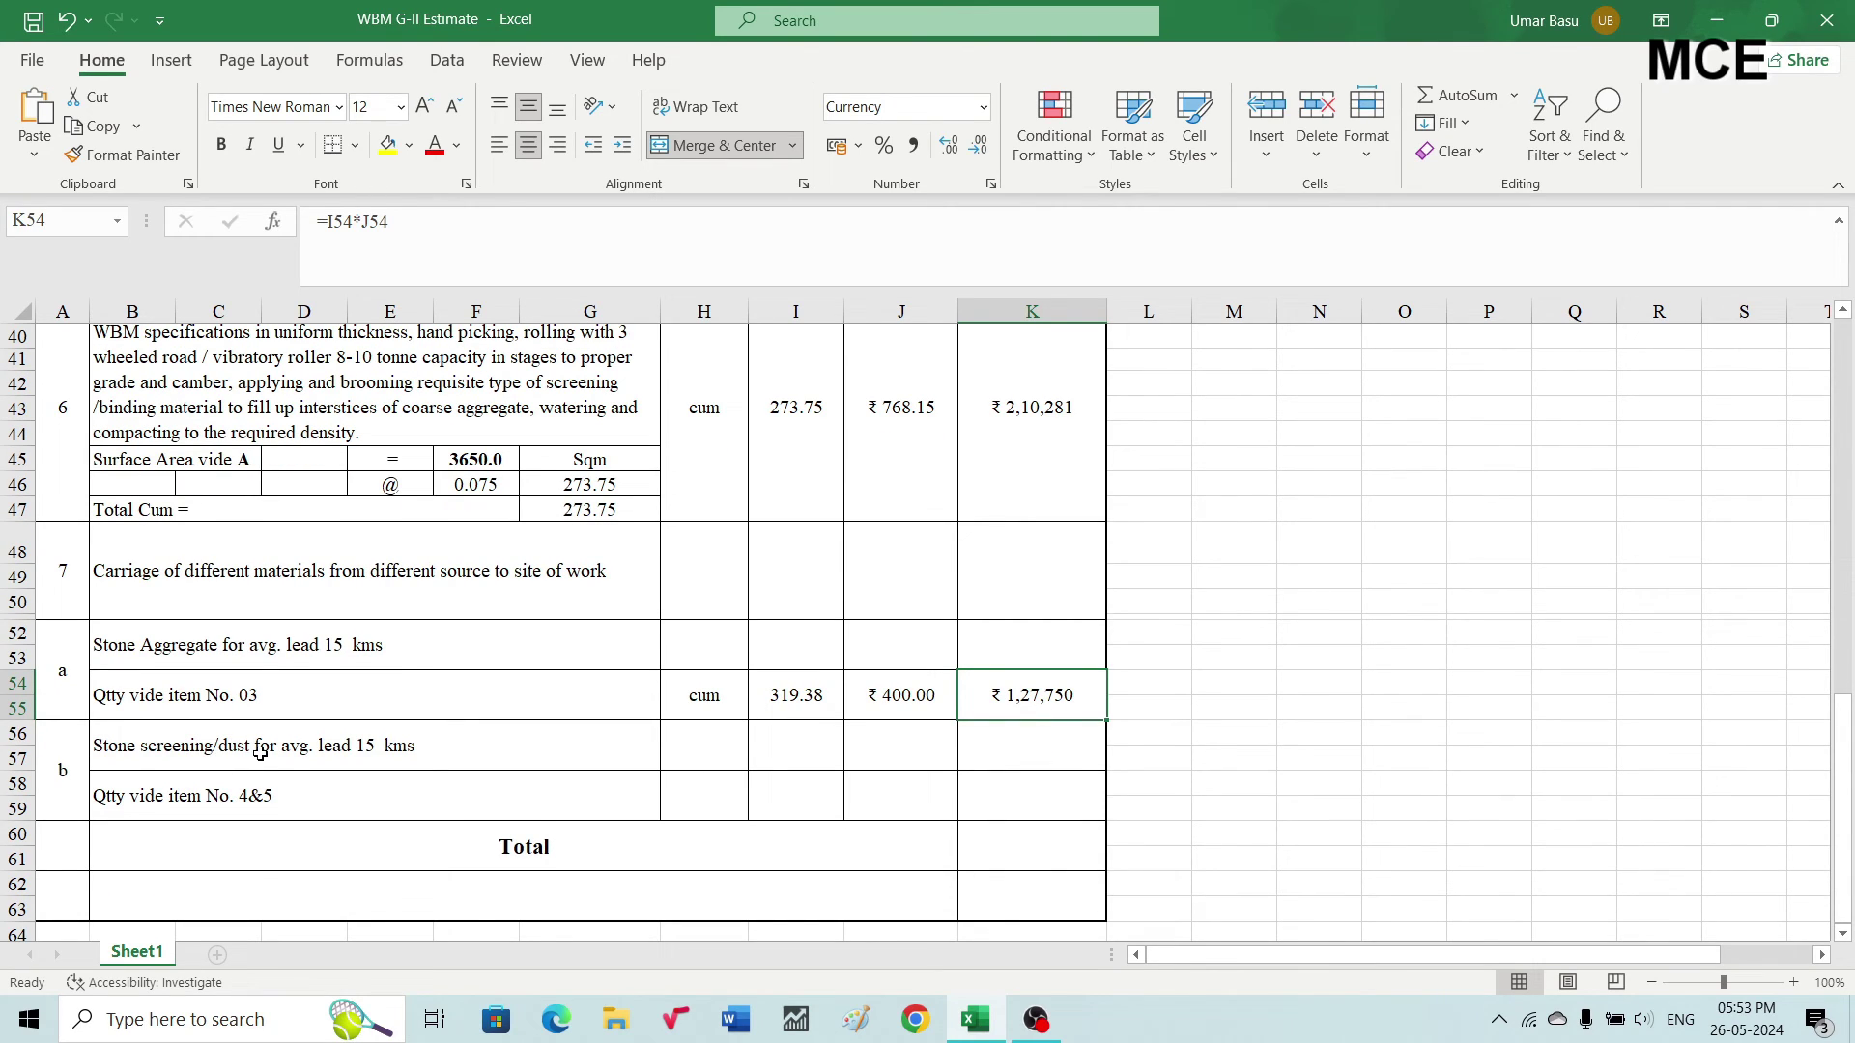
# Enter unit cum for stone screening carriage with quantity 67.67 as item 4 plus item 5 totals
pyautogui.click(724, 785)
pyautogui.write('cu')
pyautogui.press('Tab')
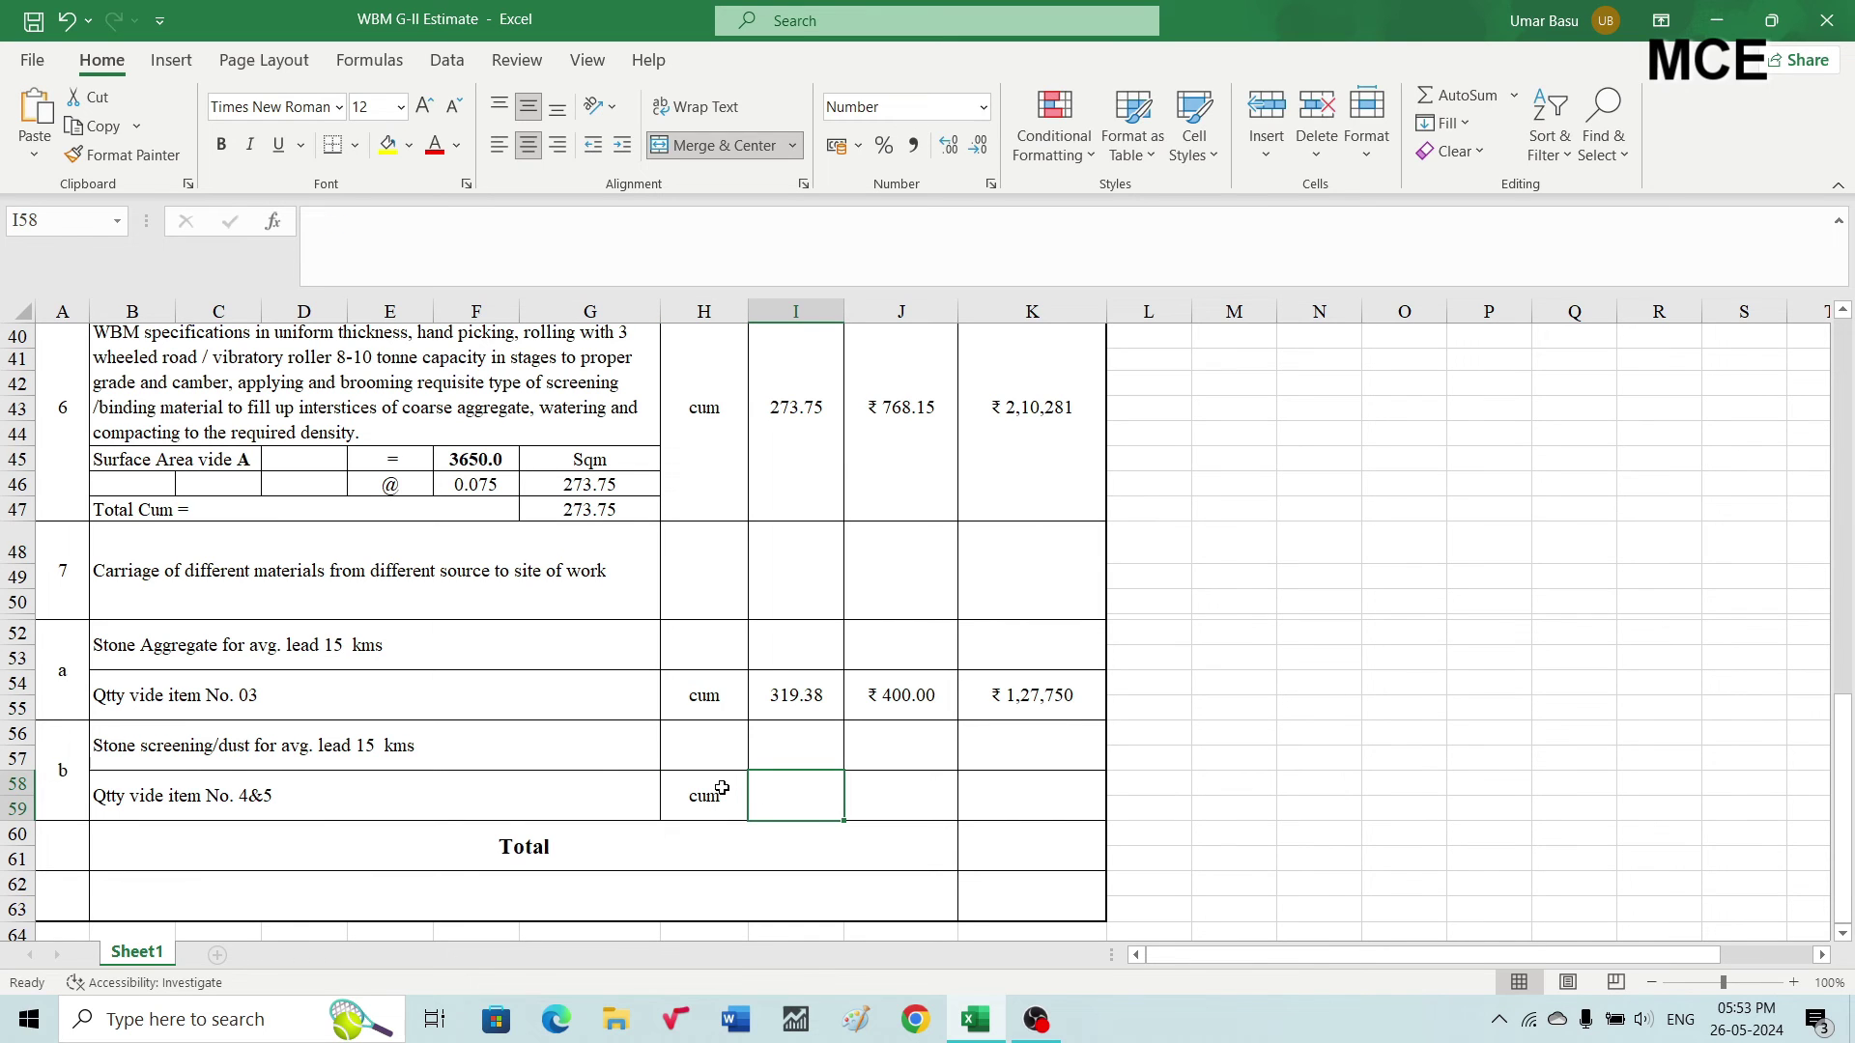
pyautogui.write('=')
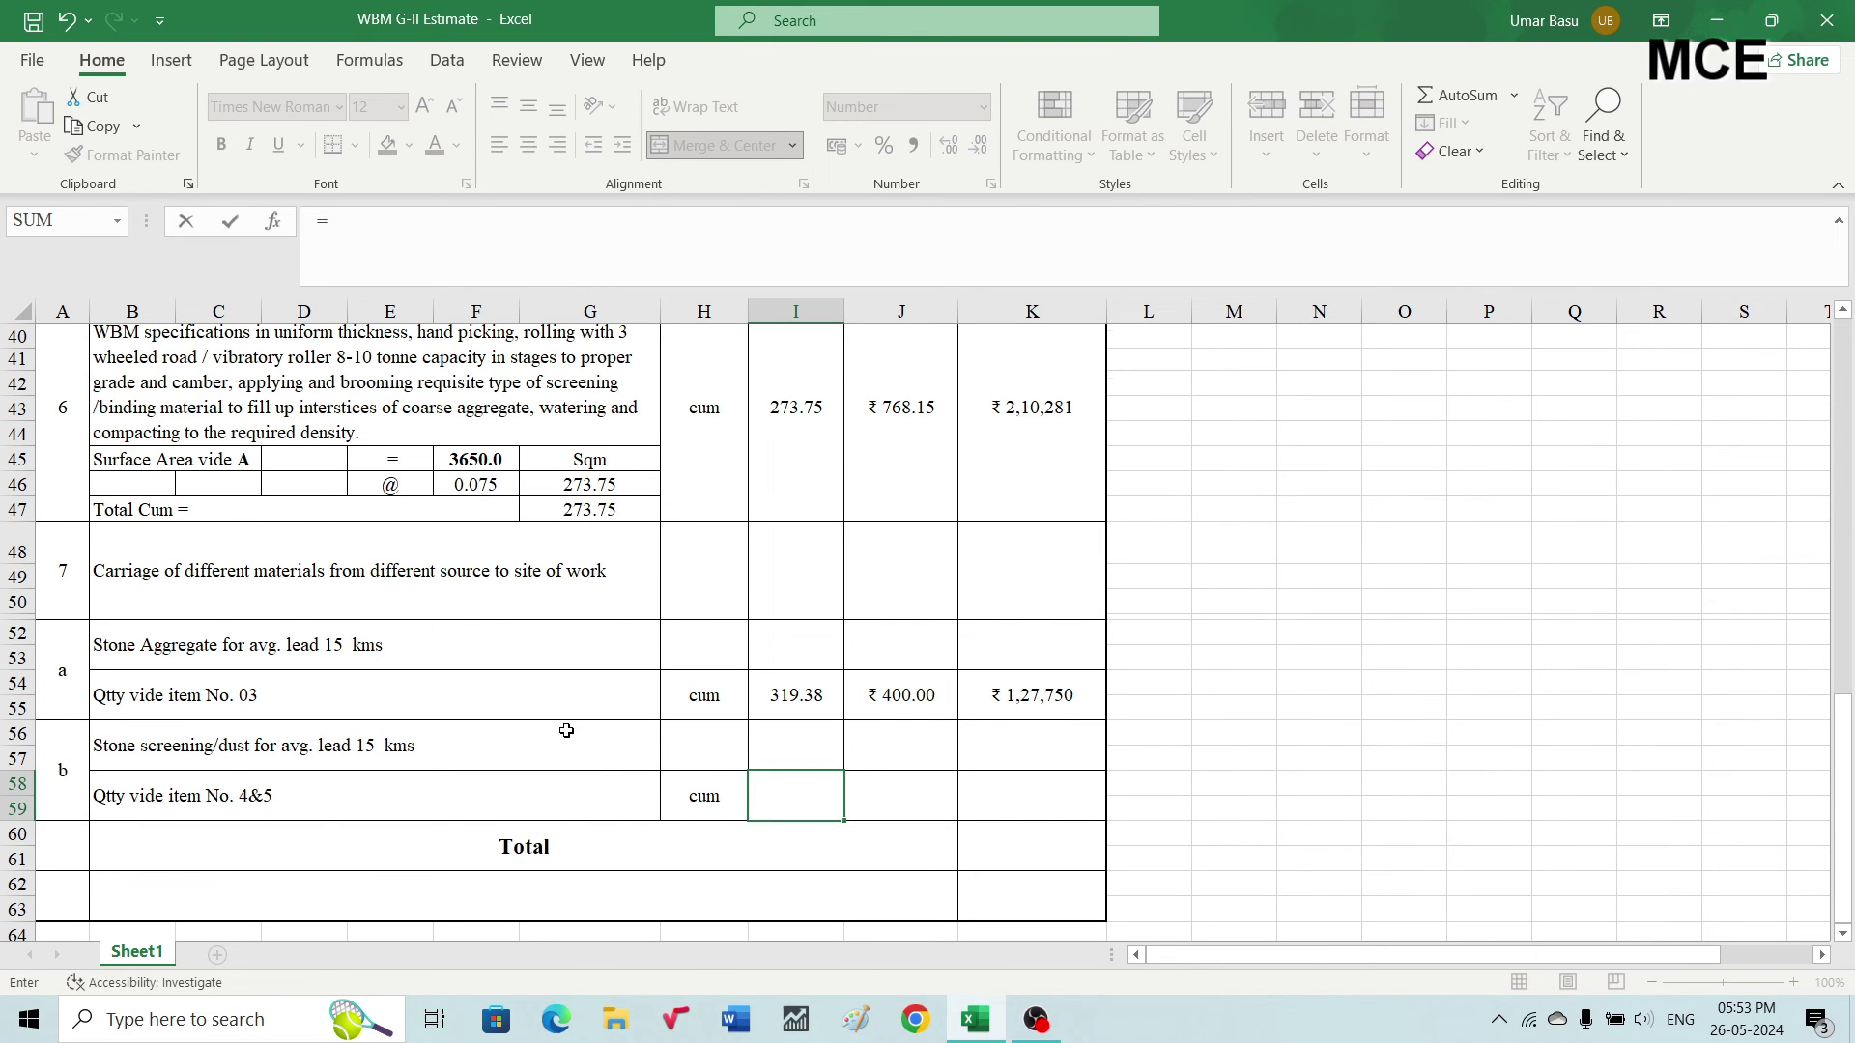
pyautogui.scroll(4, 566, 732)
pyautogui.scroll(1, 566, 731)
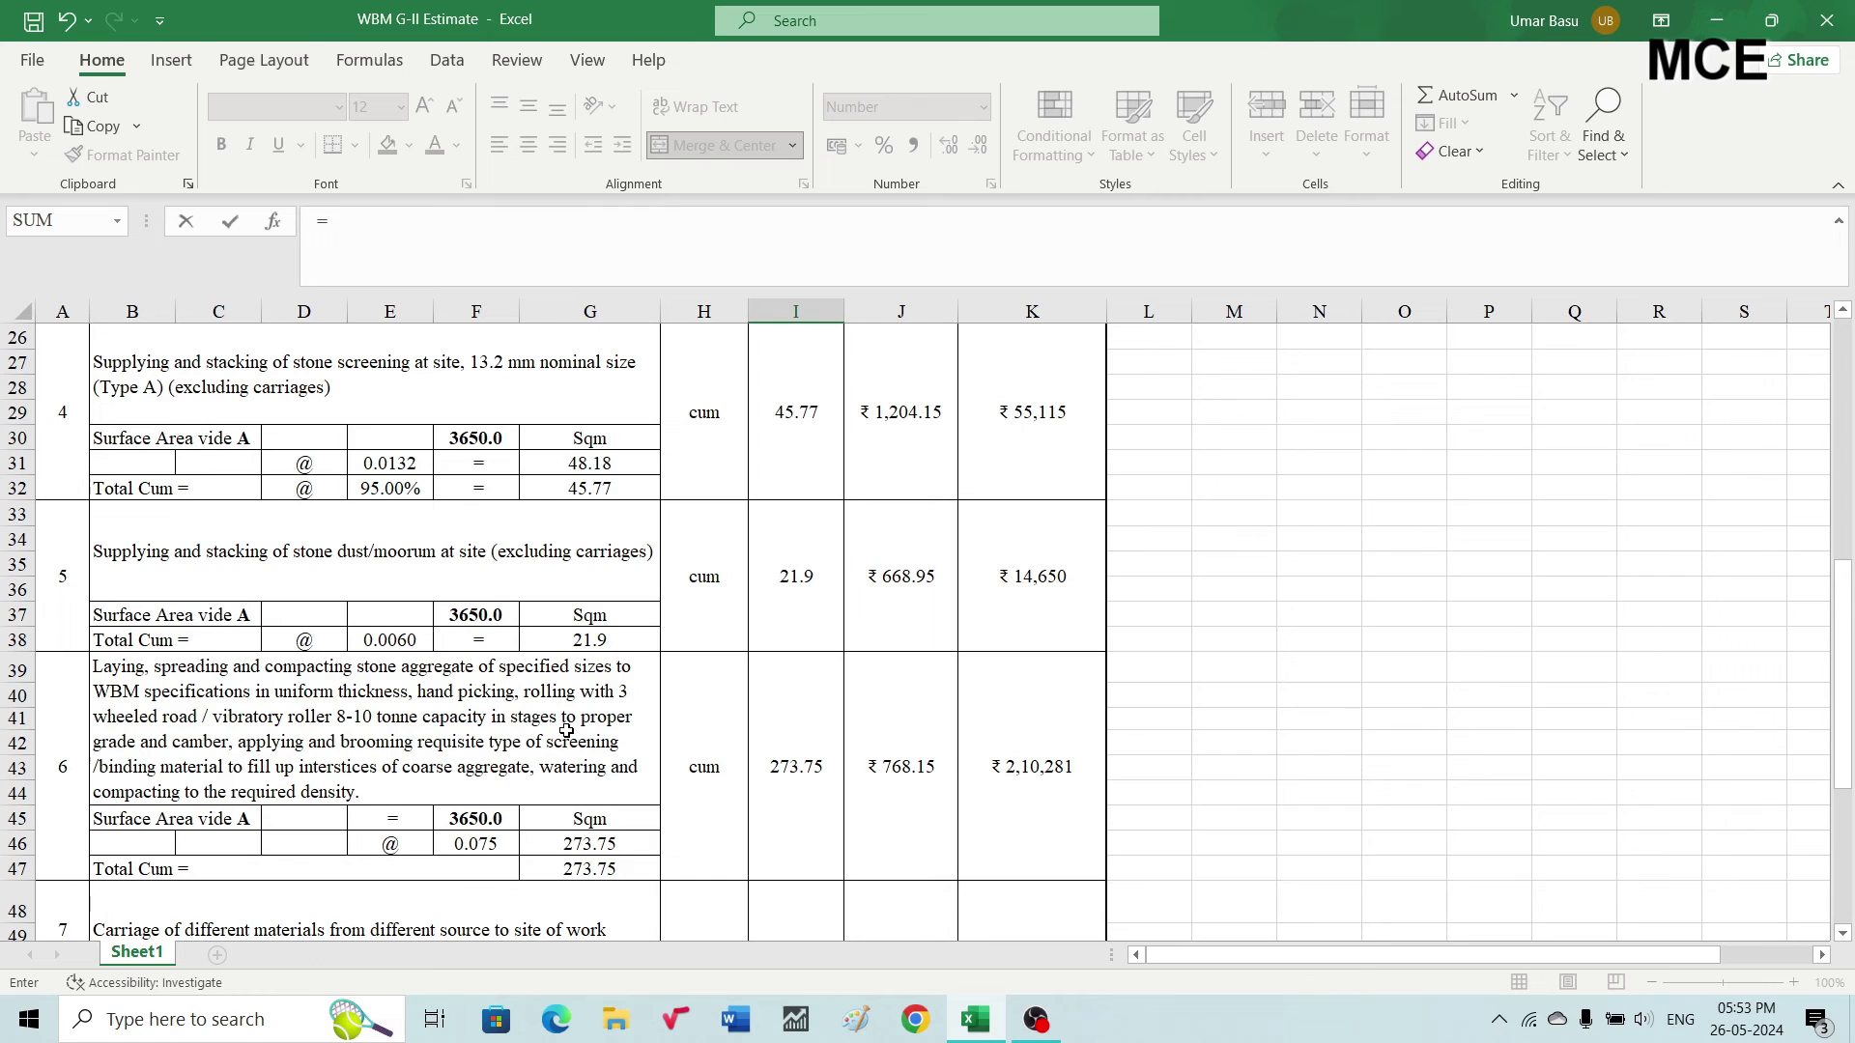
pyautogui.click(565, 490)
pyautogui.write('+')
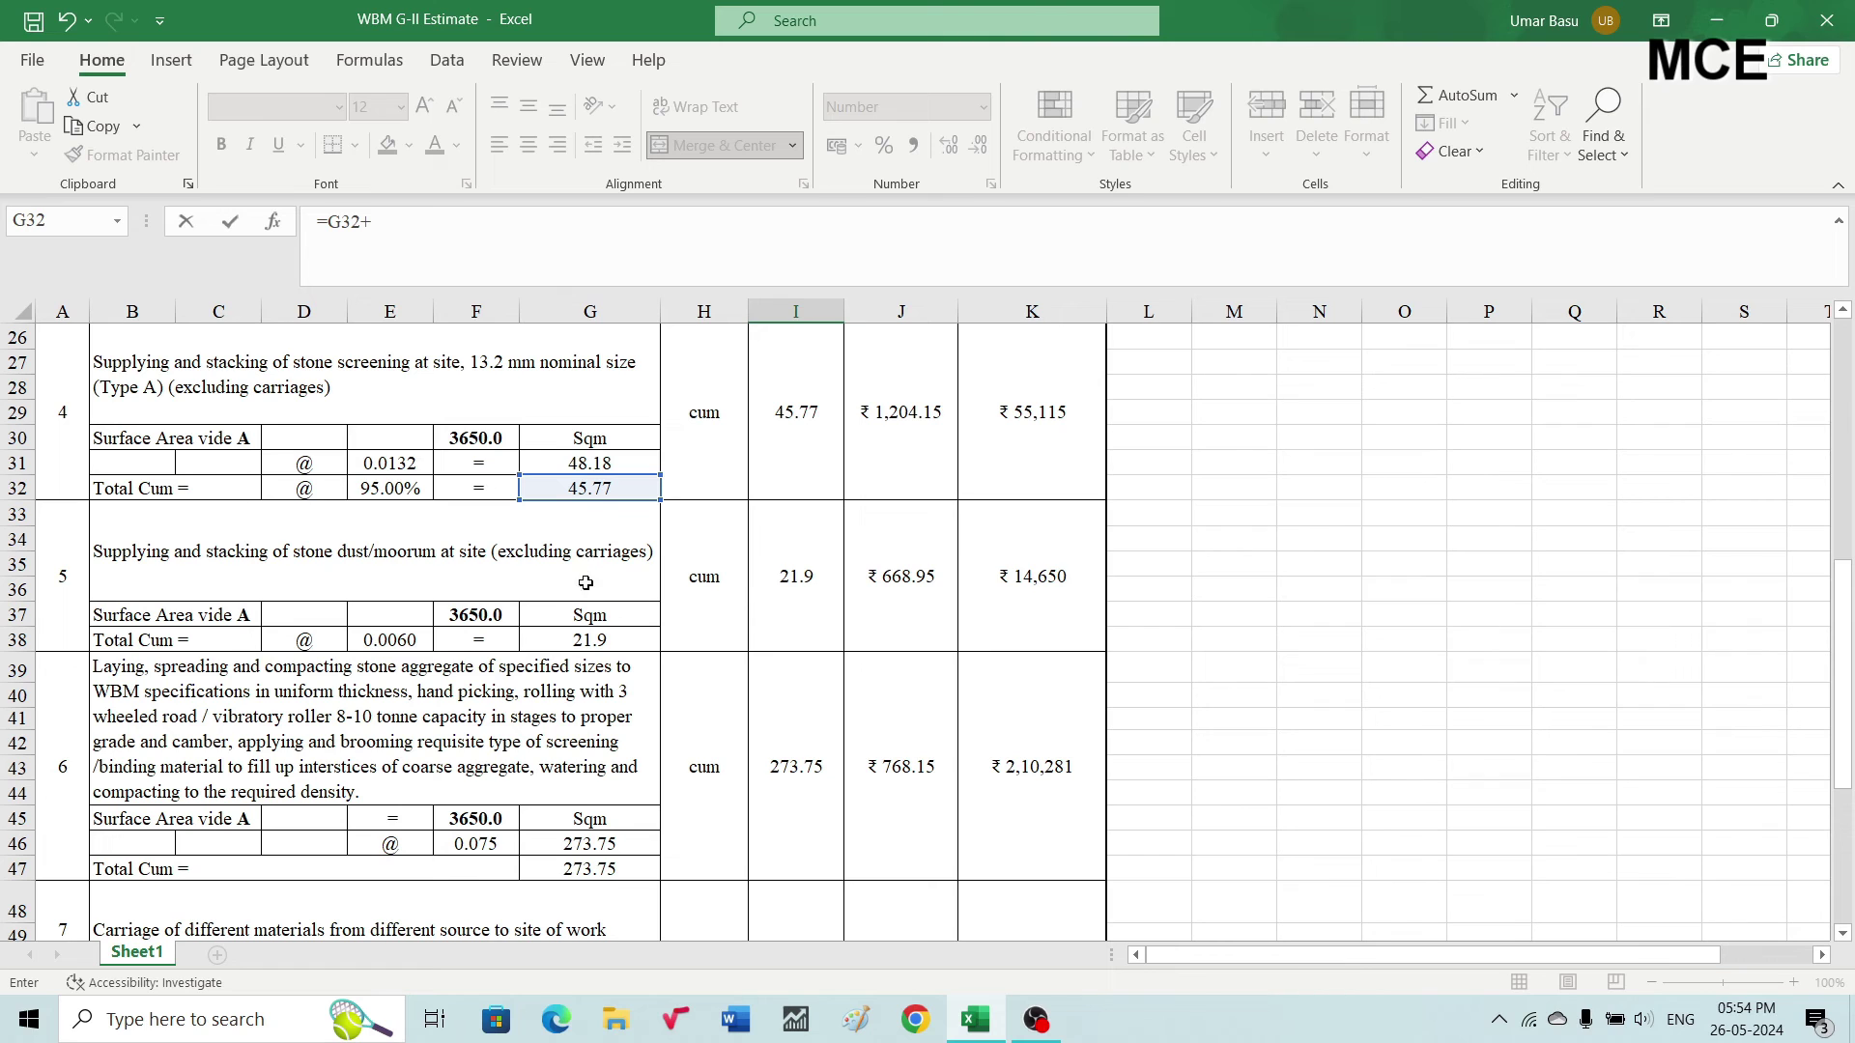
pyautogui.click(586, 641)
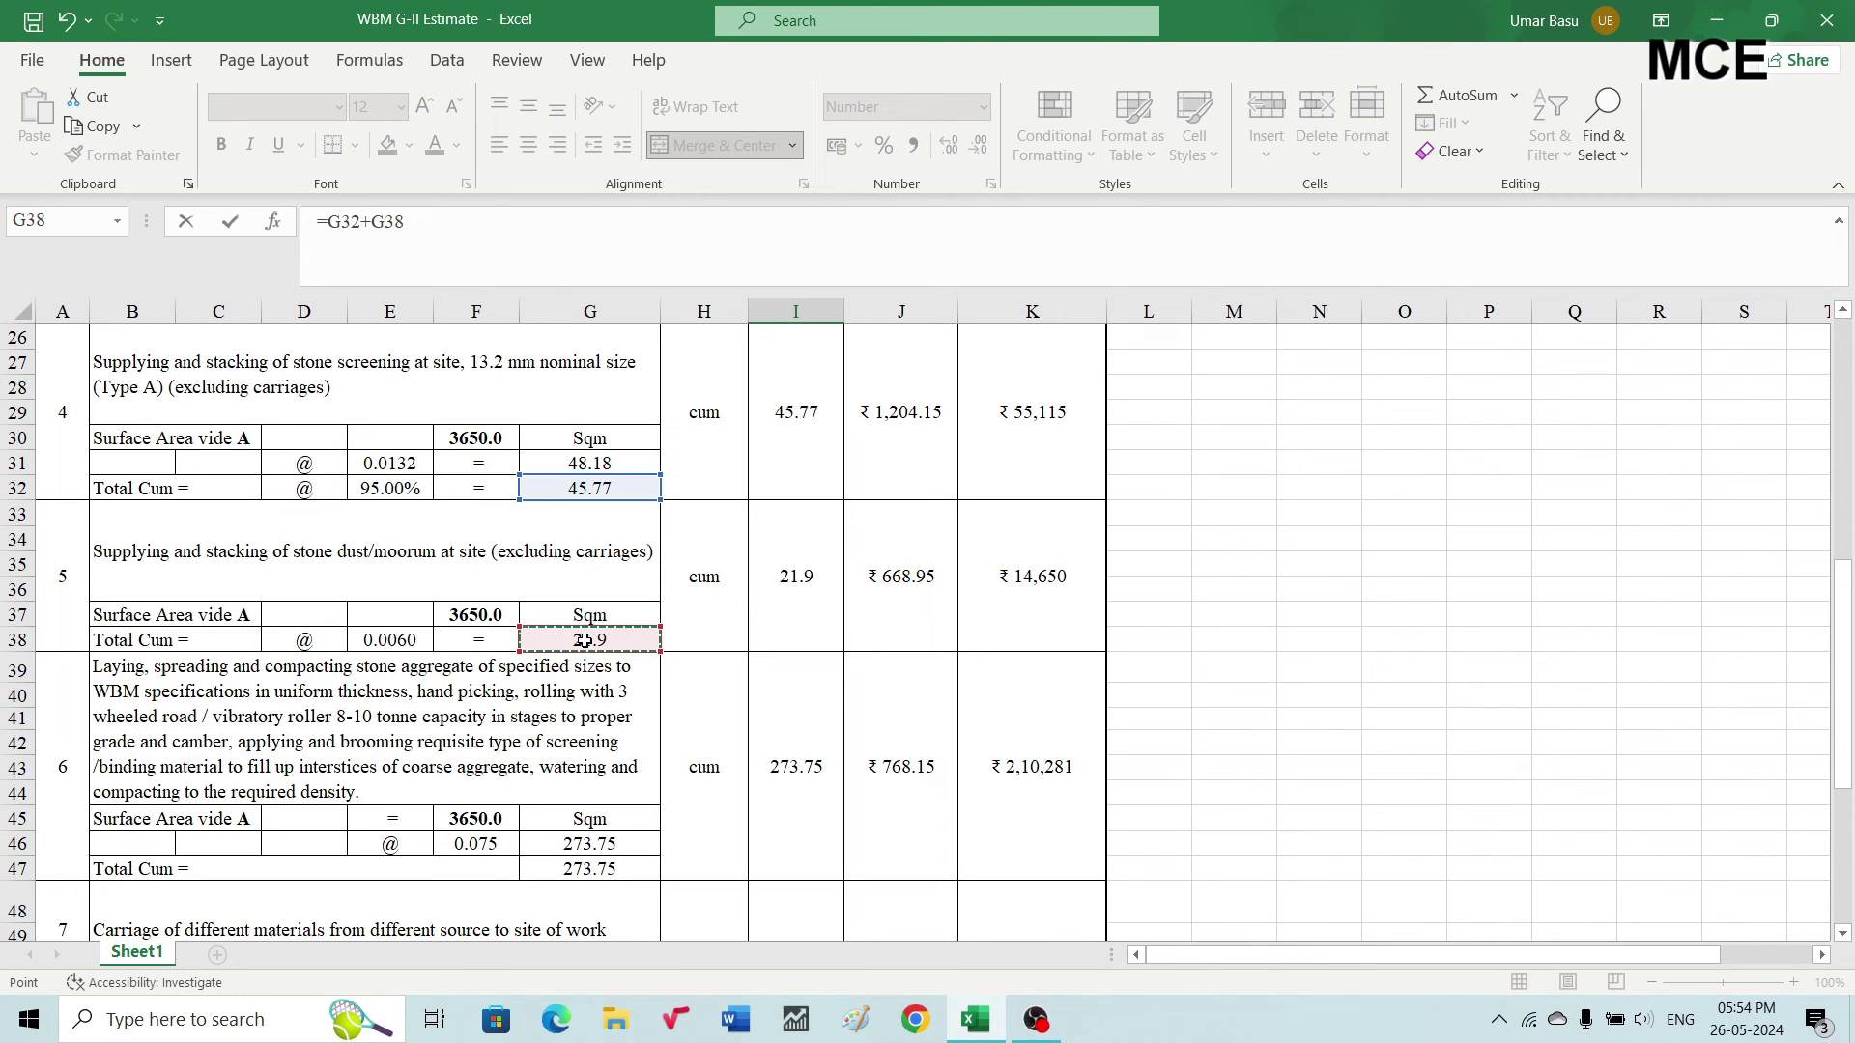
pyautogui.press('Return')
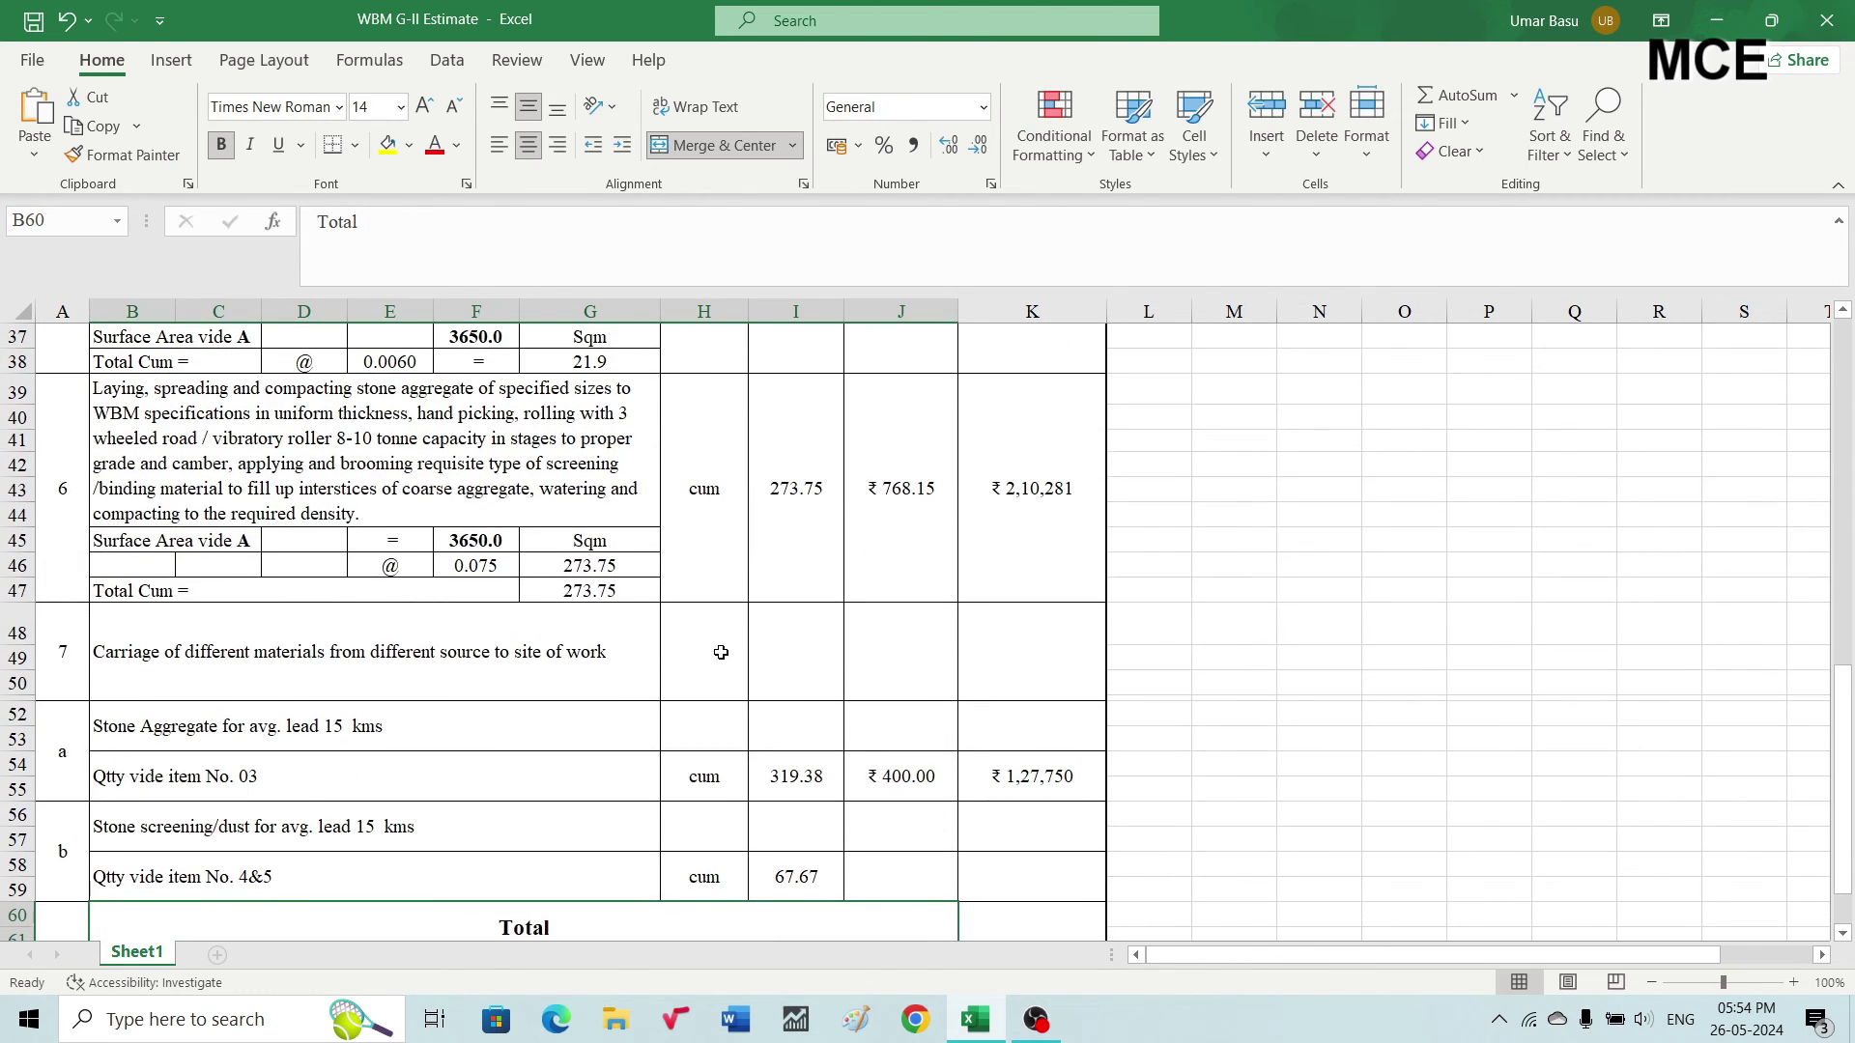
pyautogui.scroll(-2, 824, 726)
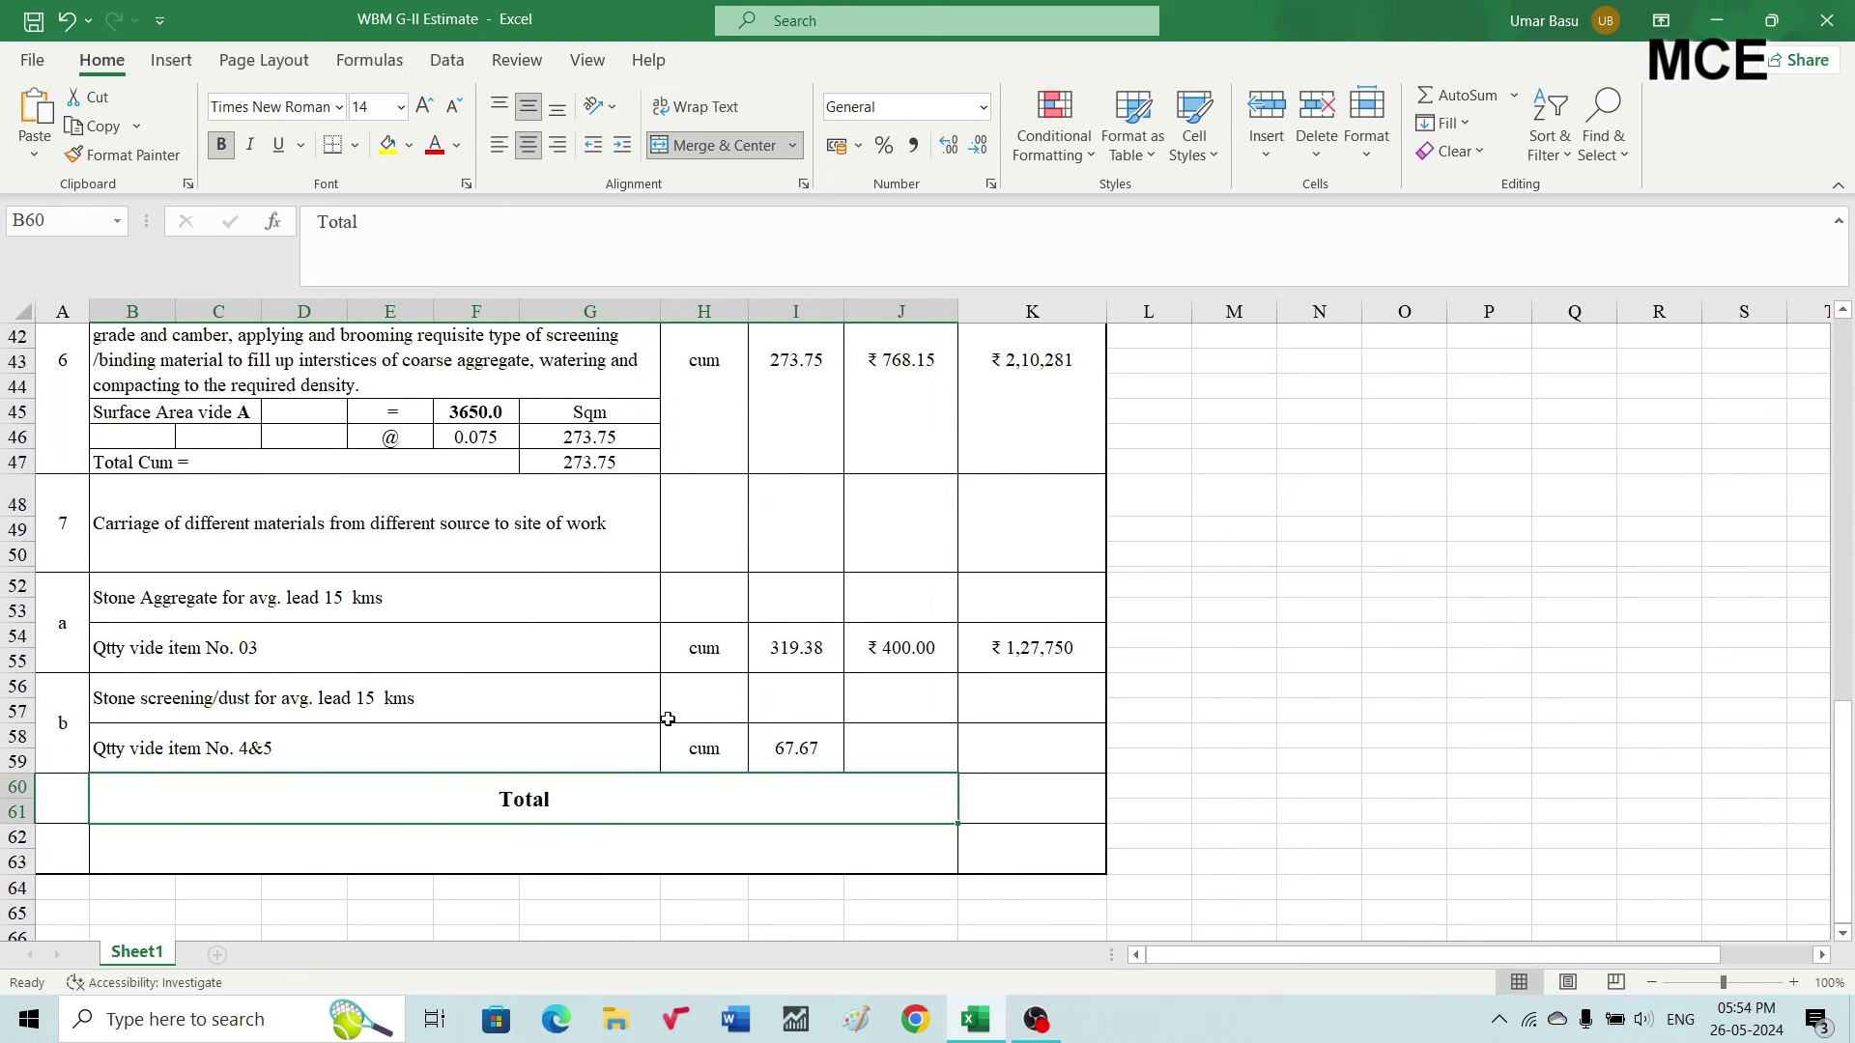
# Enter the 350 carriage rate and amount formula =I58*J58
pyautogui.click(902, 747)
pyautogui.write('=')
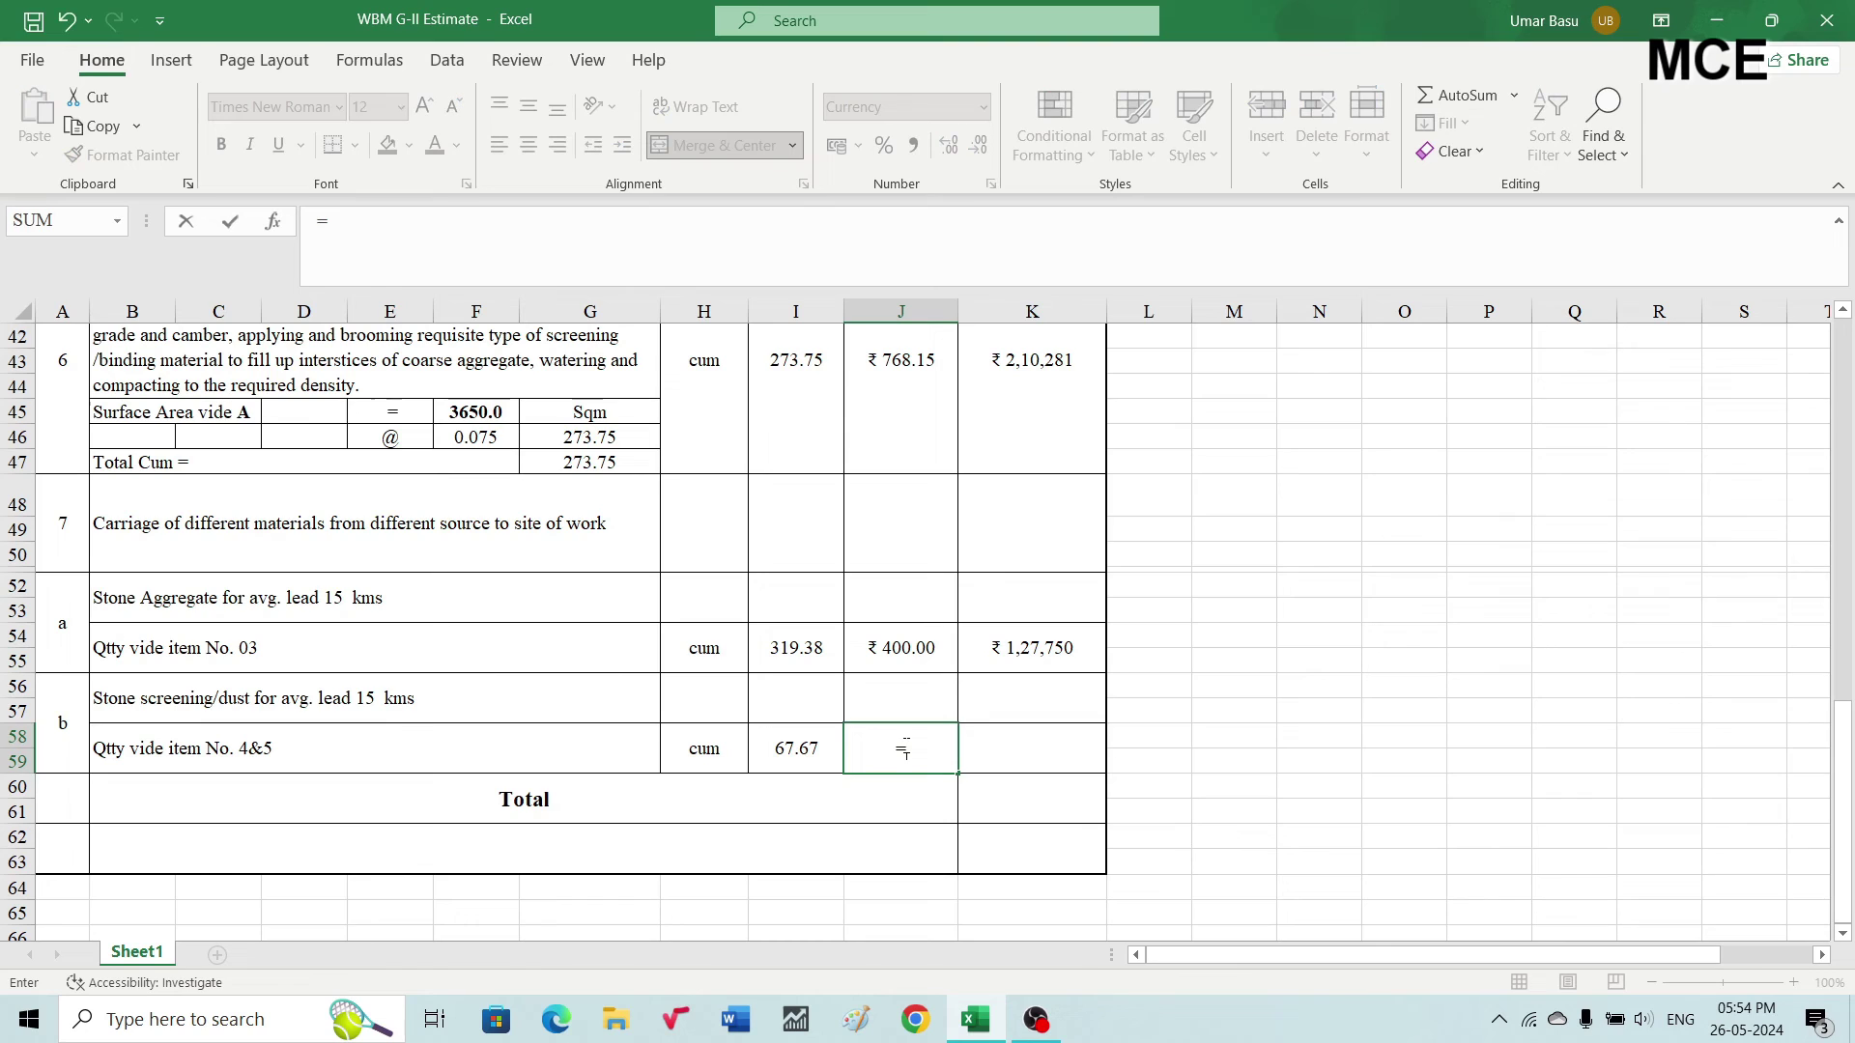
pyautogui.write('3')
pyautogui.write('0')
pyautogui.press('Return')
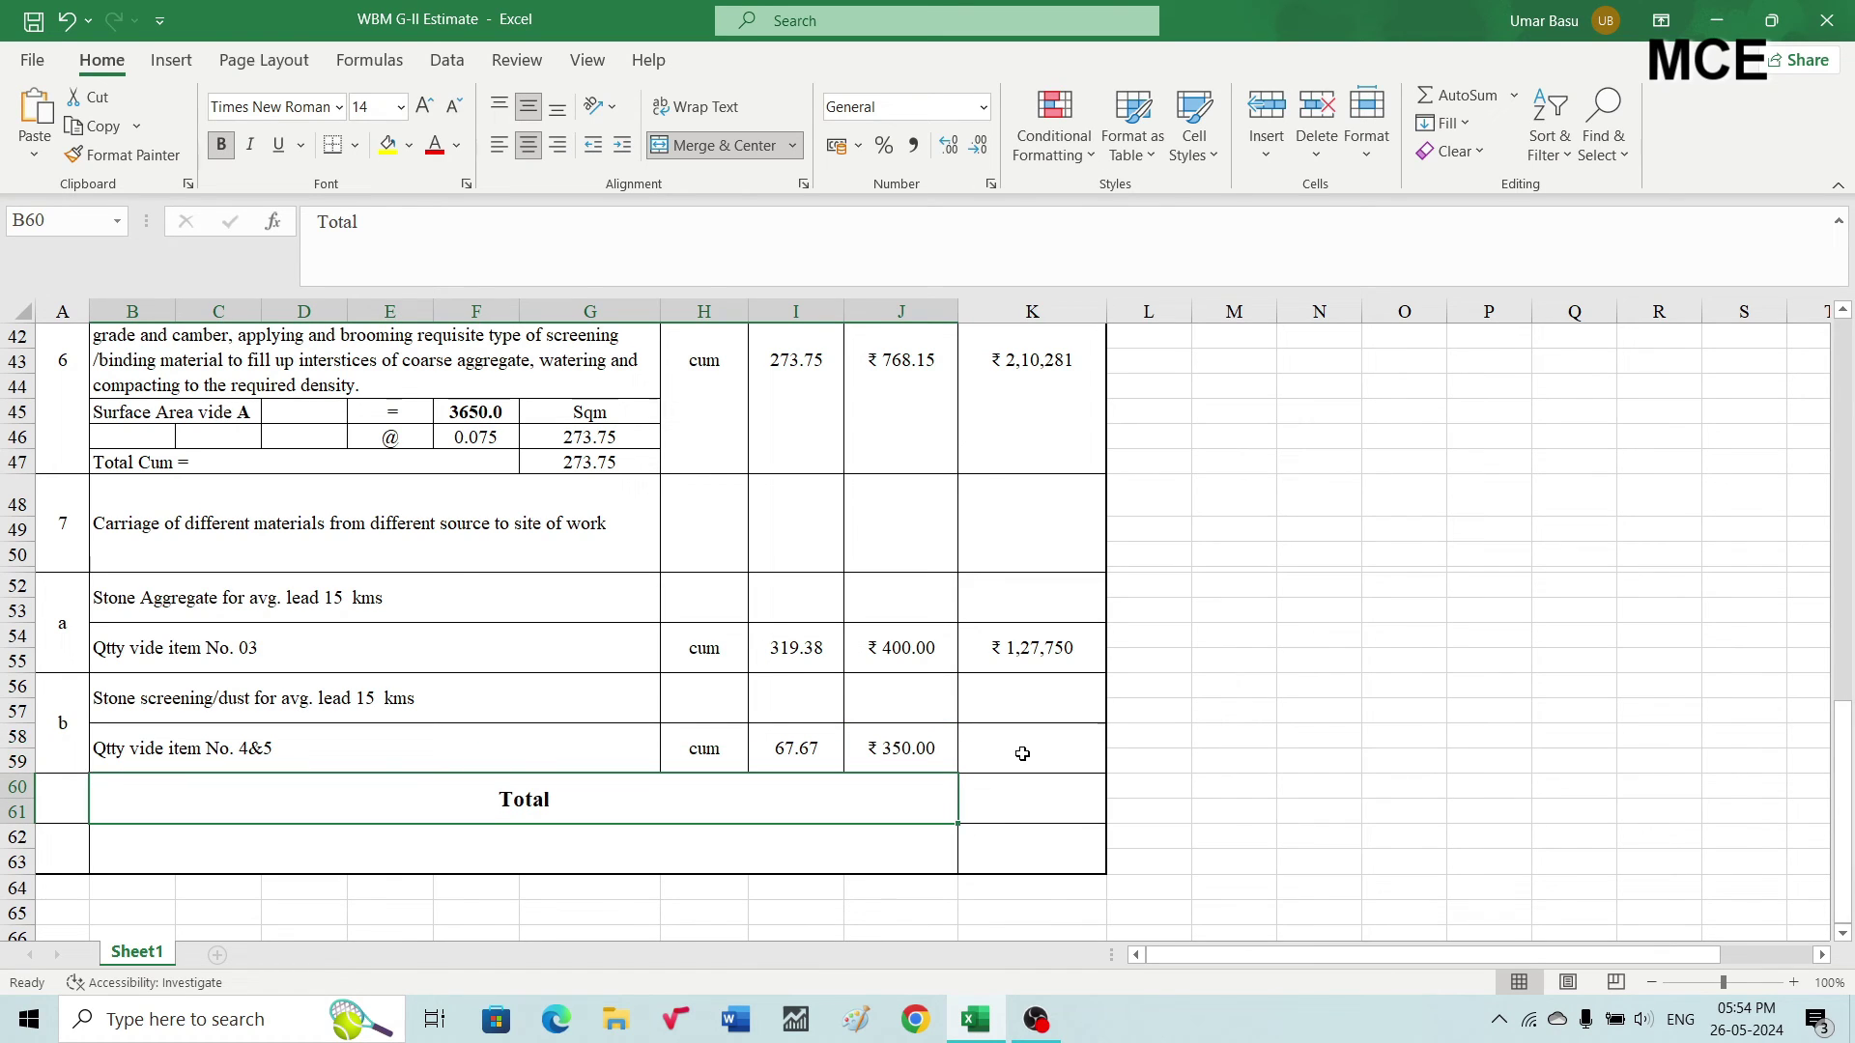
pyautogui.doubleClick(1023, 752)
pyautogui.write('=')
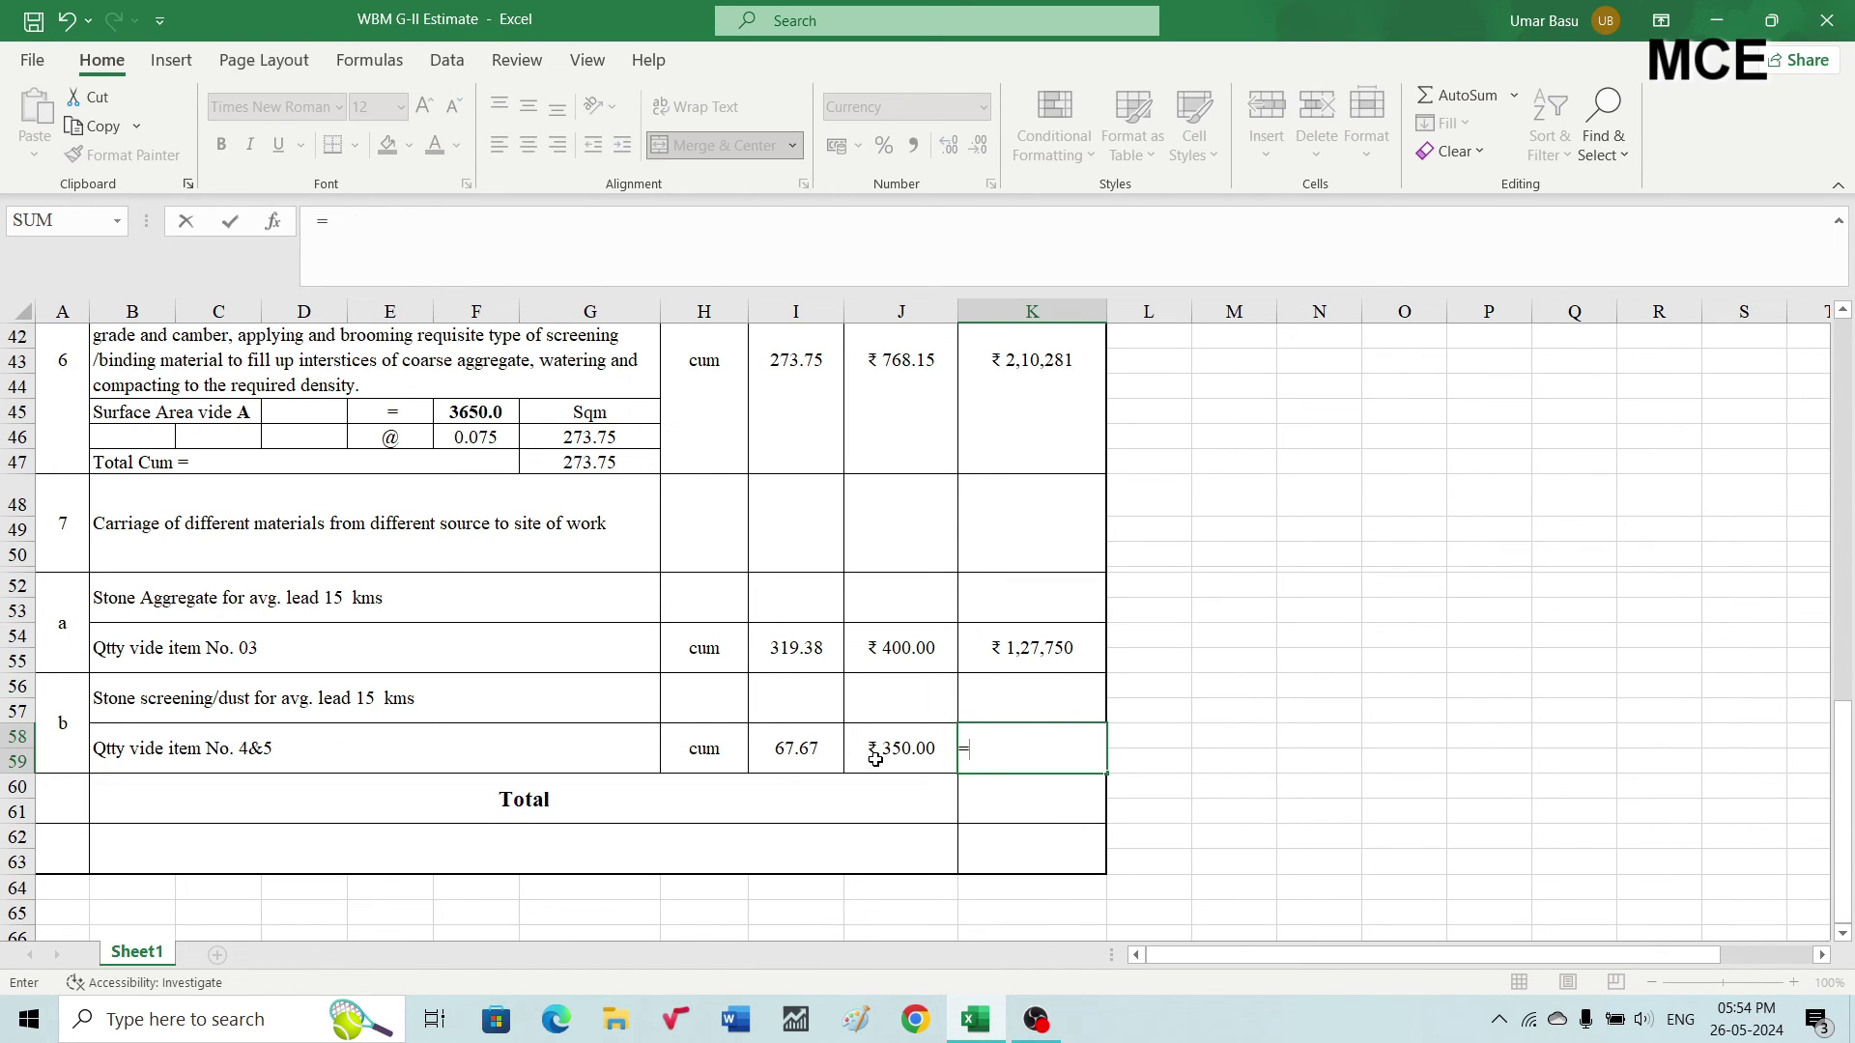
pyautogui.click(786, 751)
pyautogui.write('*')
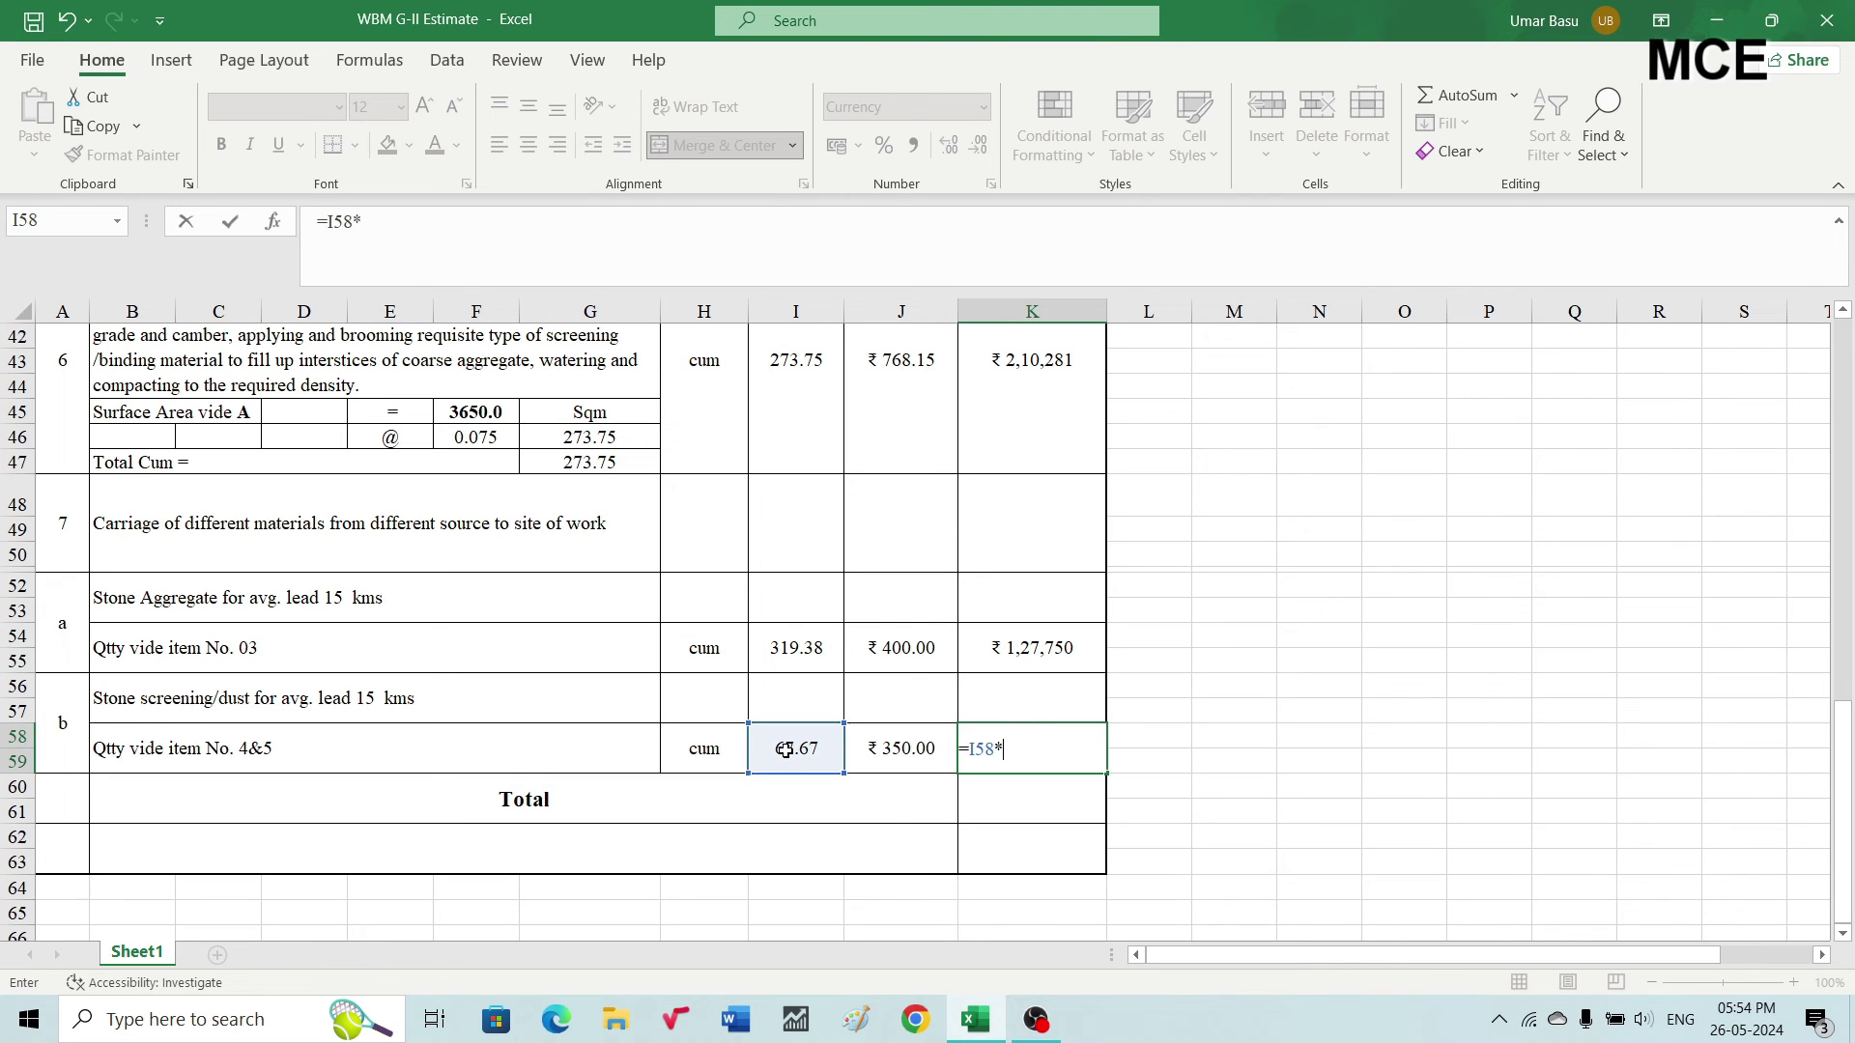
pyautogui.click(890, 751)
pyautogui.press('Return')
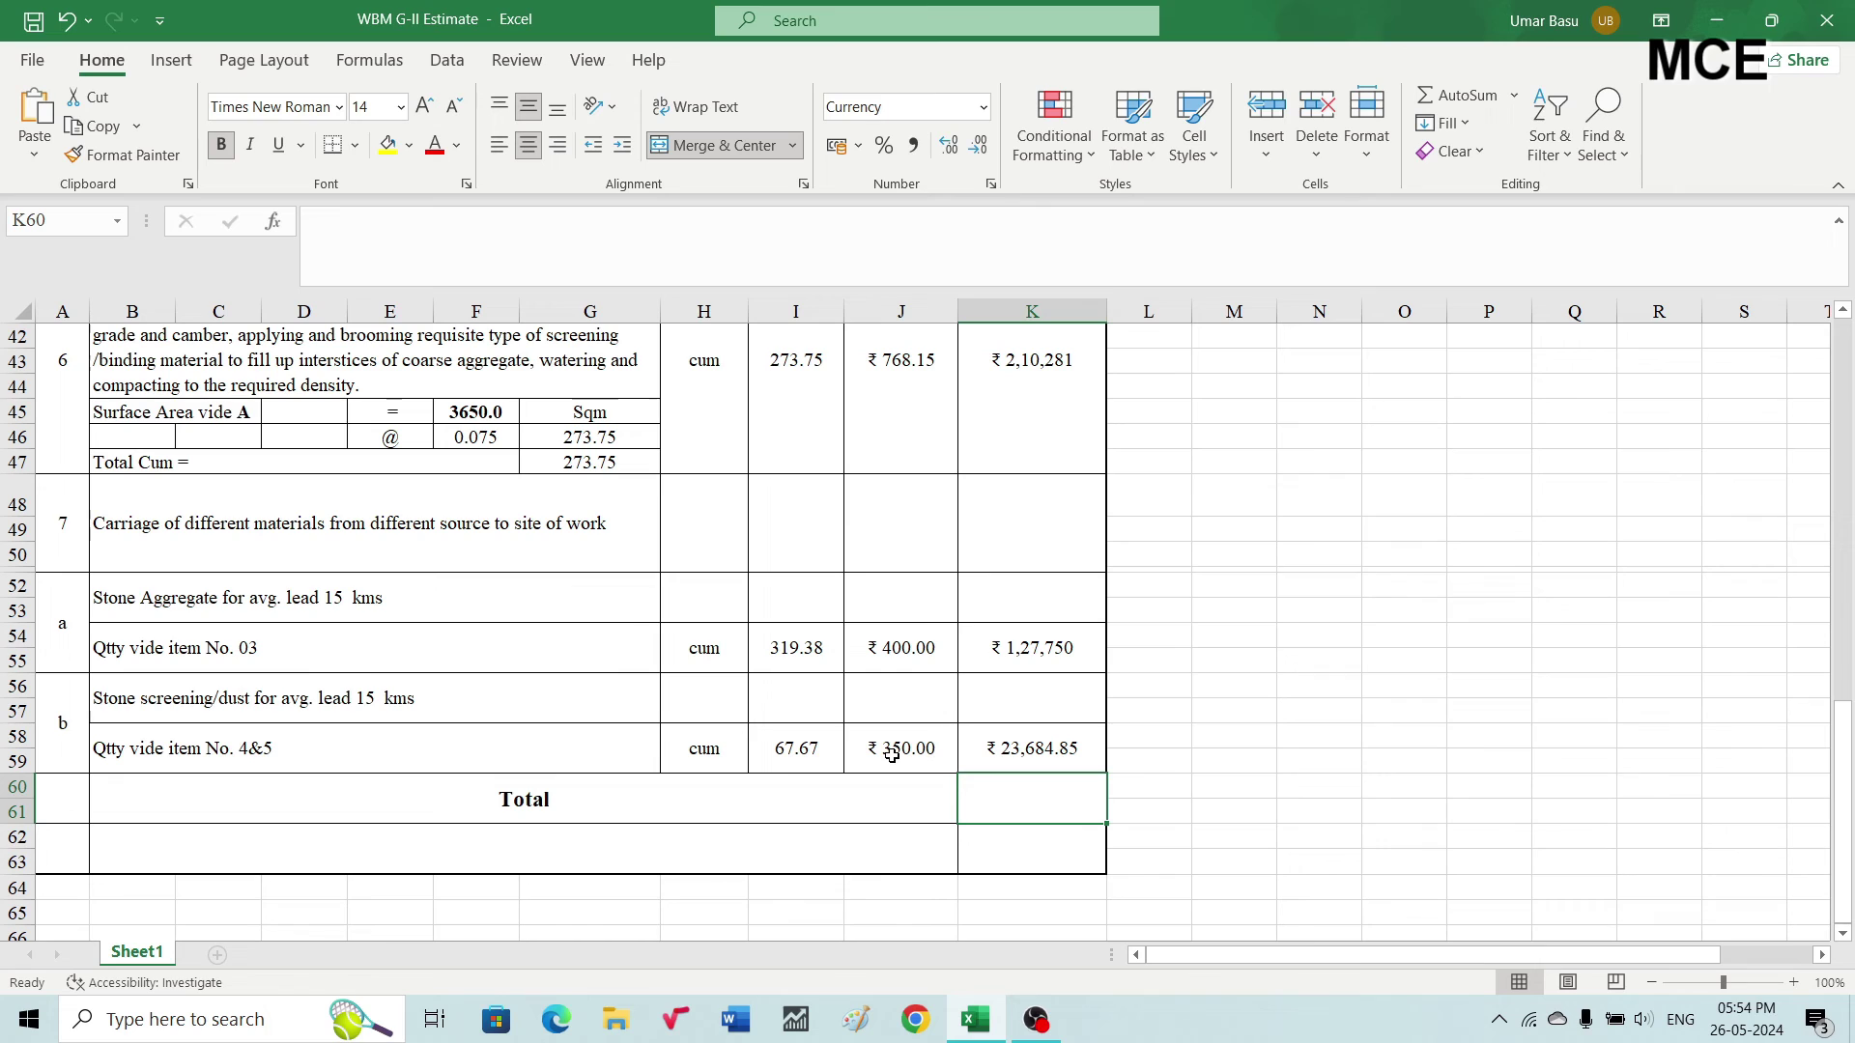
# Decrease the decimals twice so the amount shows ₹23,685 in whole rupees
pyautogui.click(1043, 752)
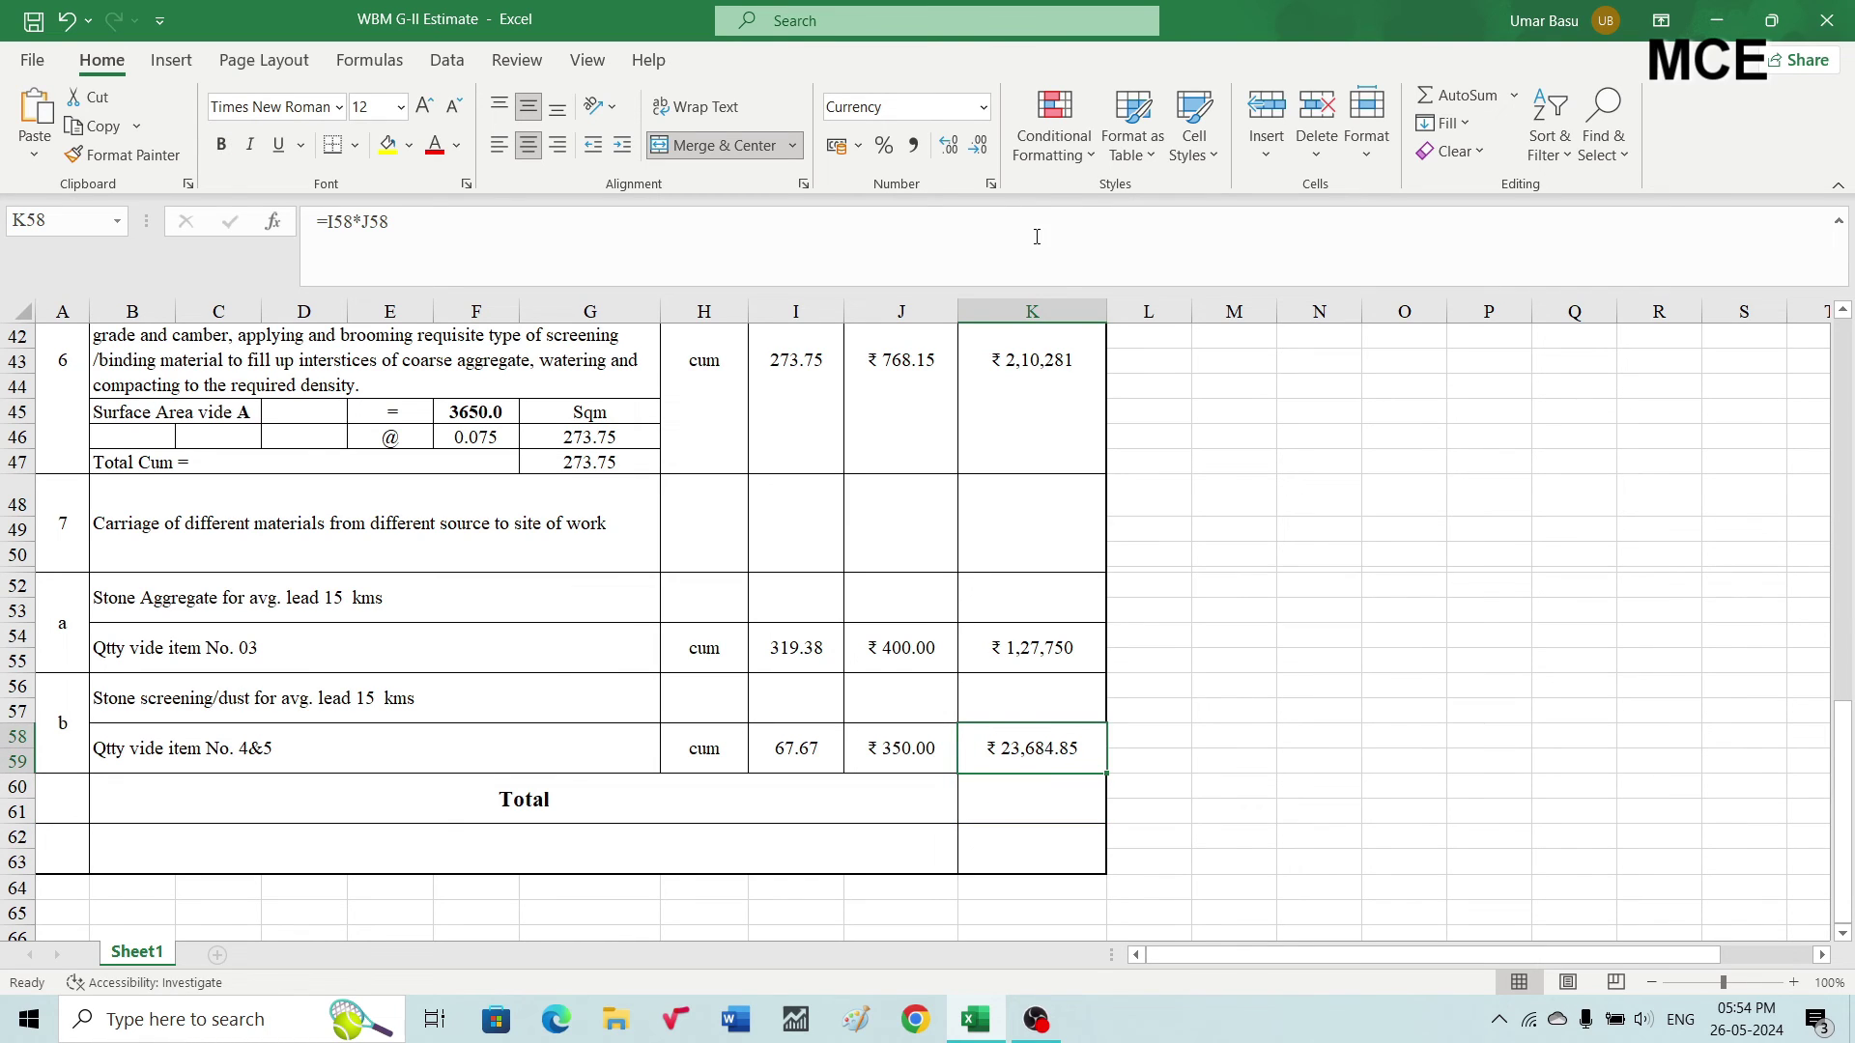
pyautogui.click(979, 145)
pyautogui.click(978, 145)
pyautogui.doubleClick(1021, 806)
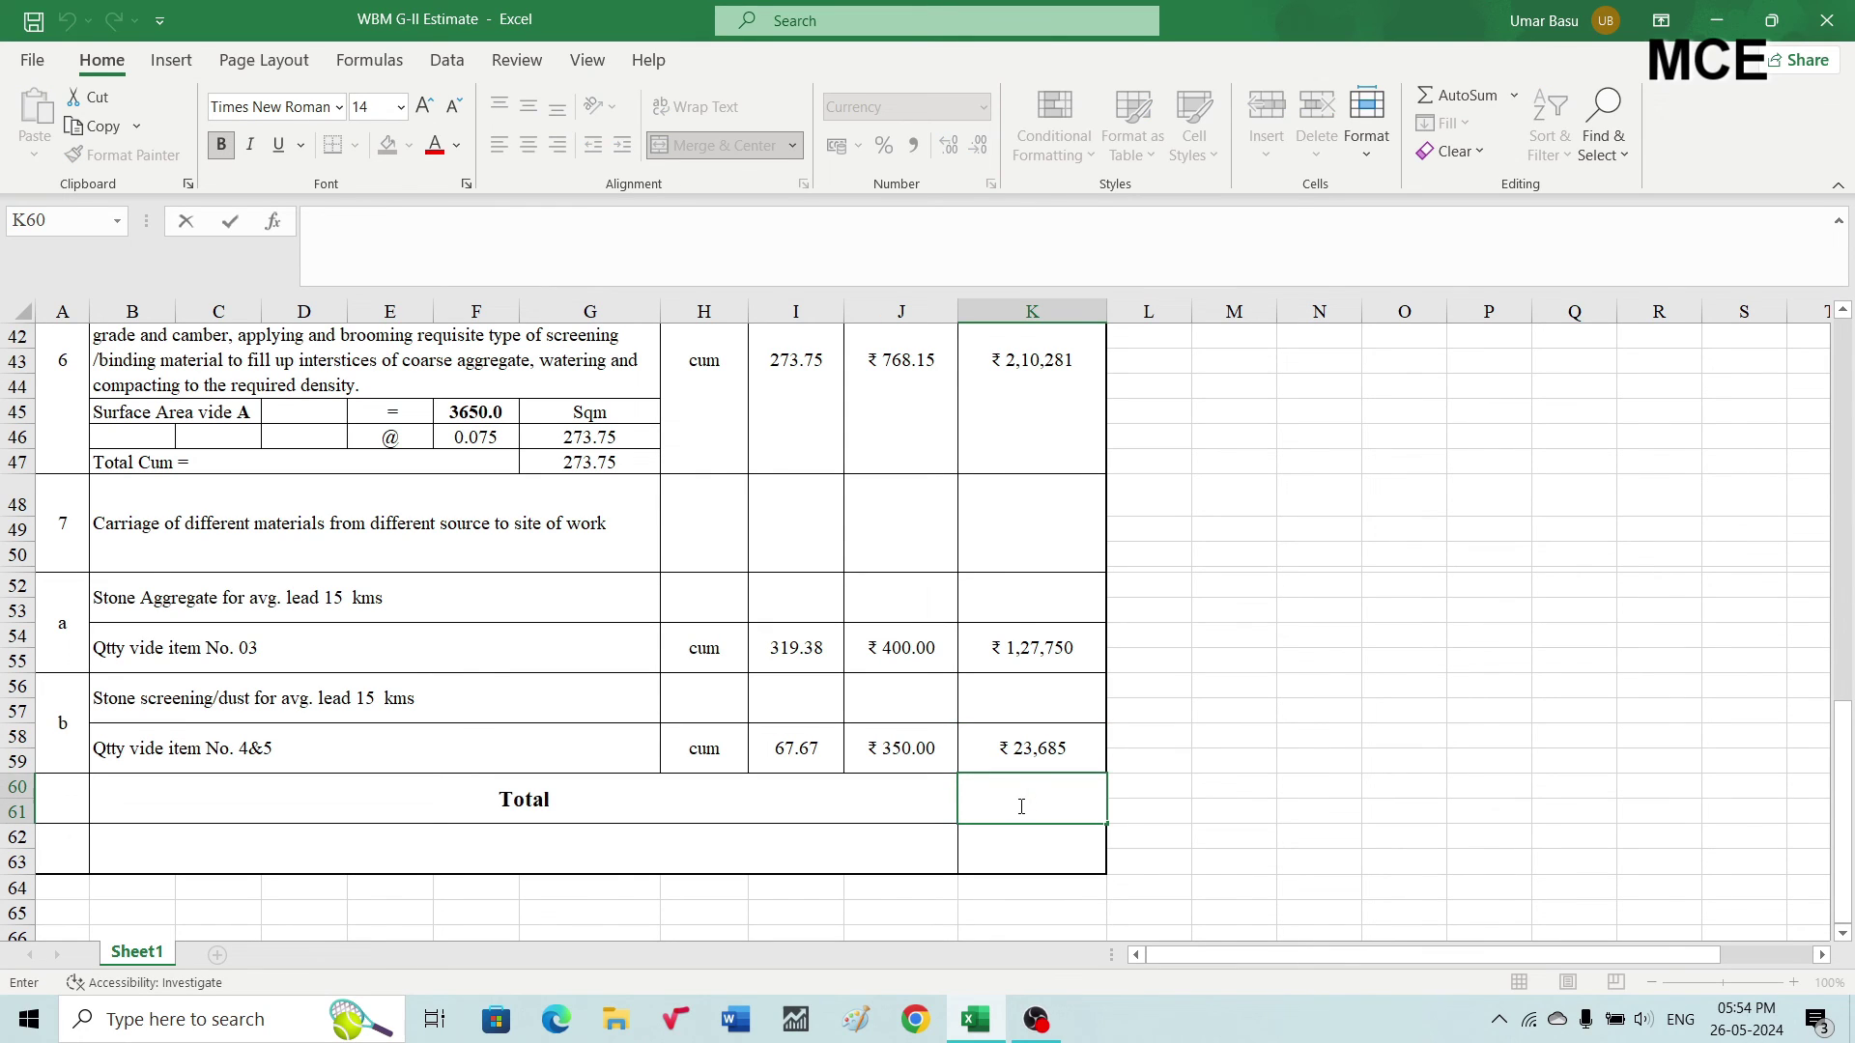
# Total the Amount column with =SUM(K6:K59) in K60
pyautogui.write('=su')
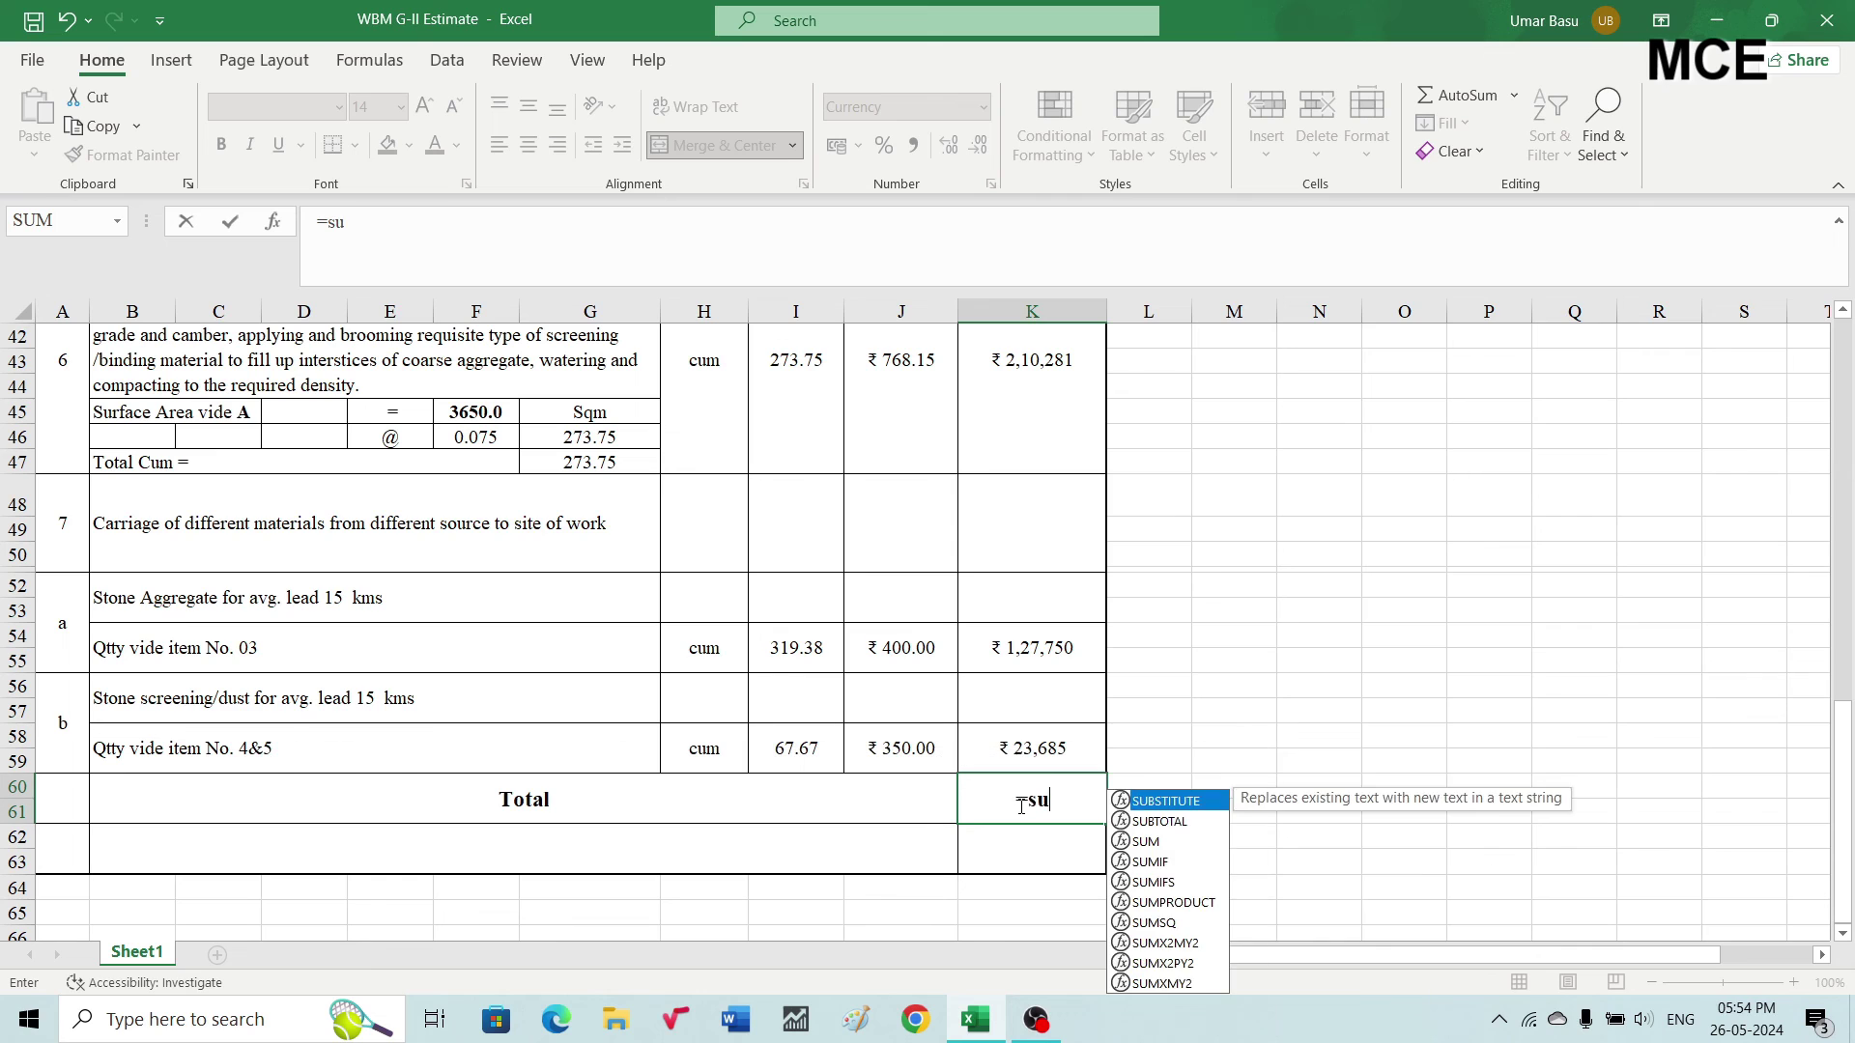
pyautogui.write('m(')
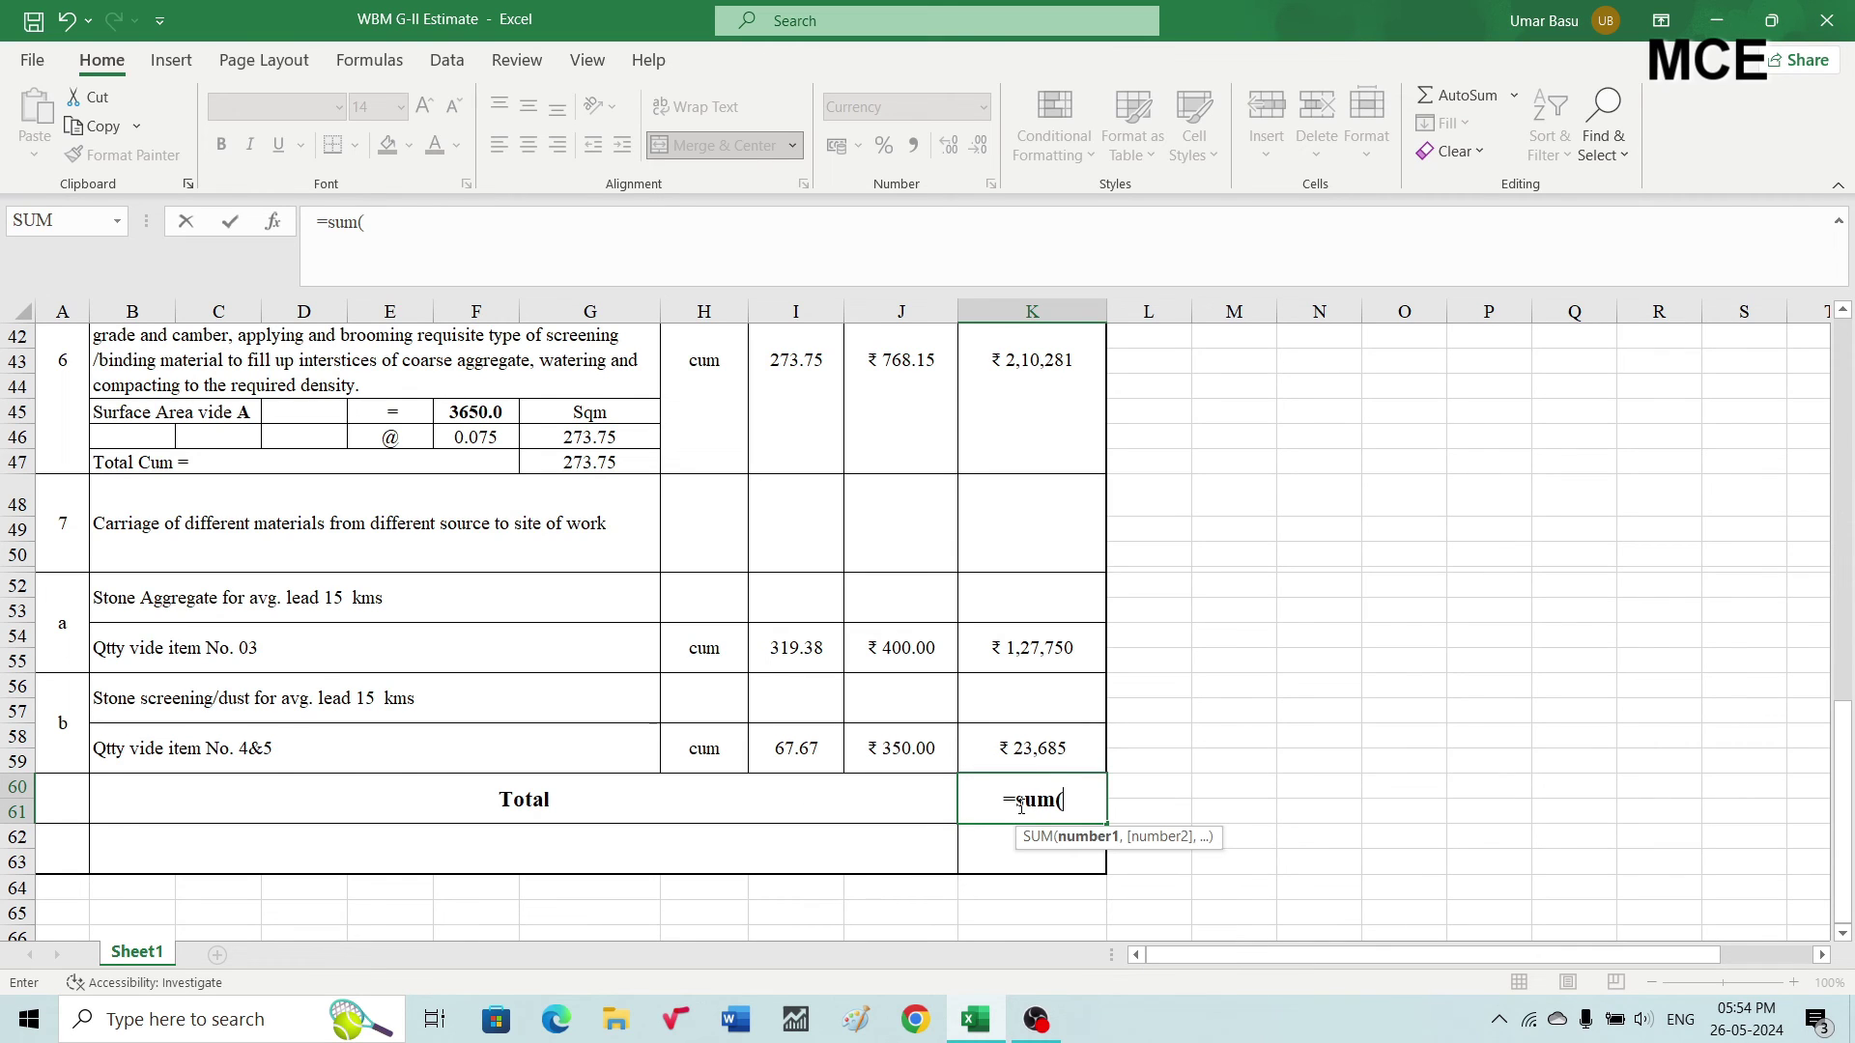
pyautogui.moveTo(1035, 749); pyautogui.dragTo(1047, 488)
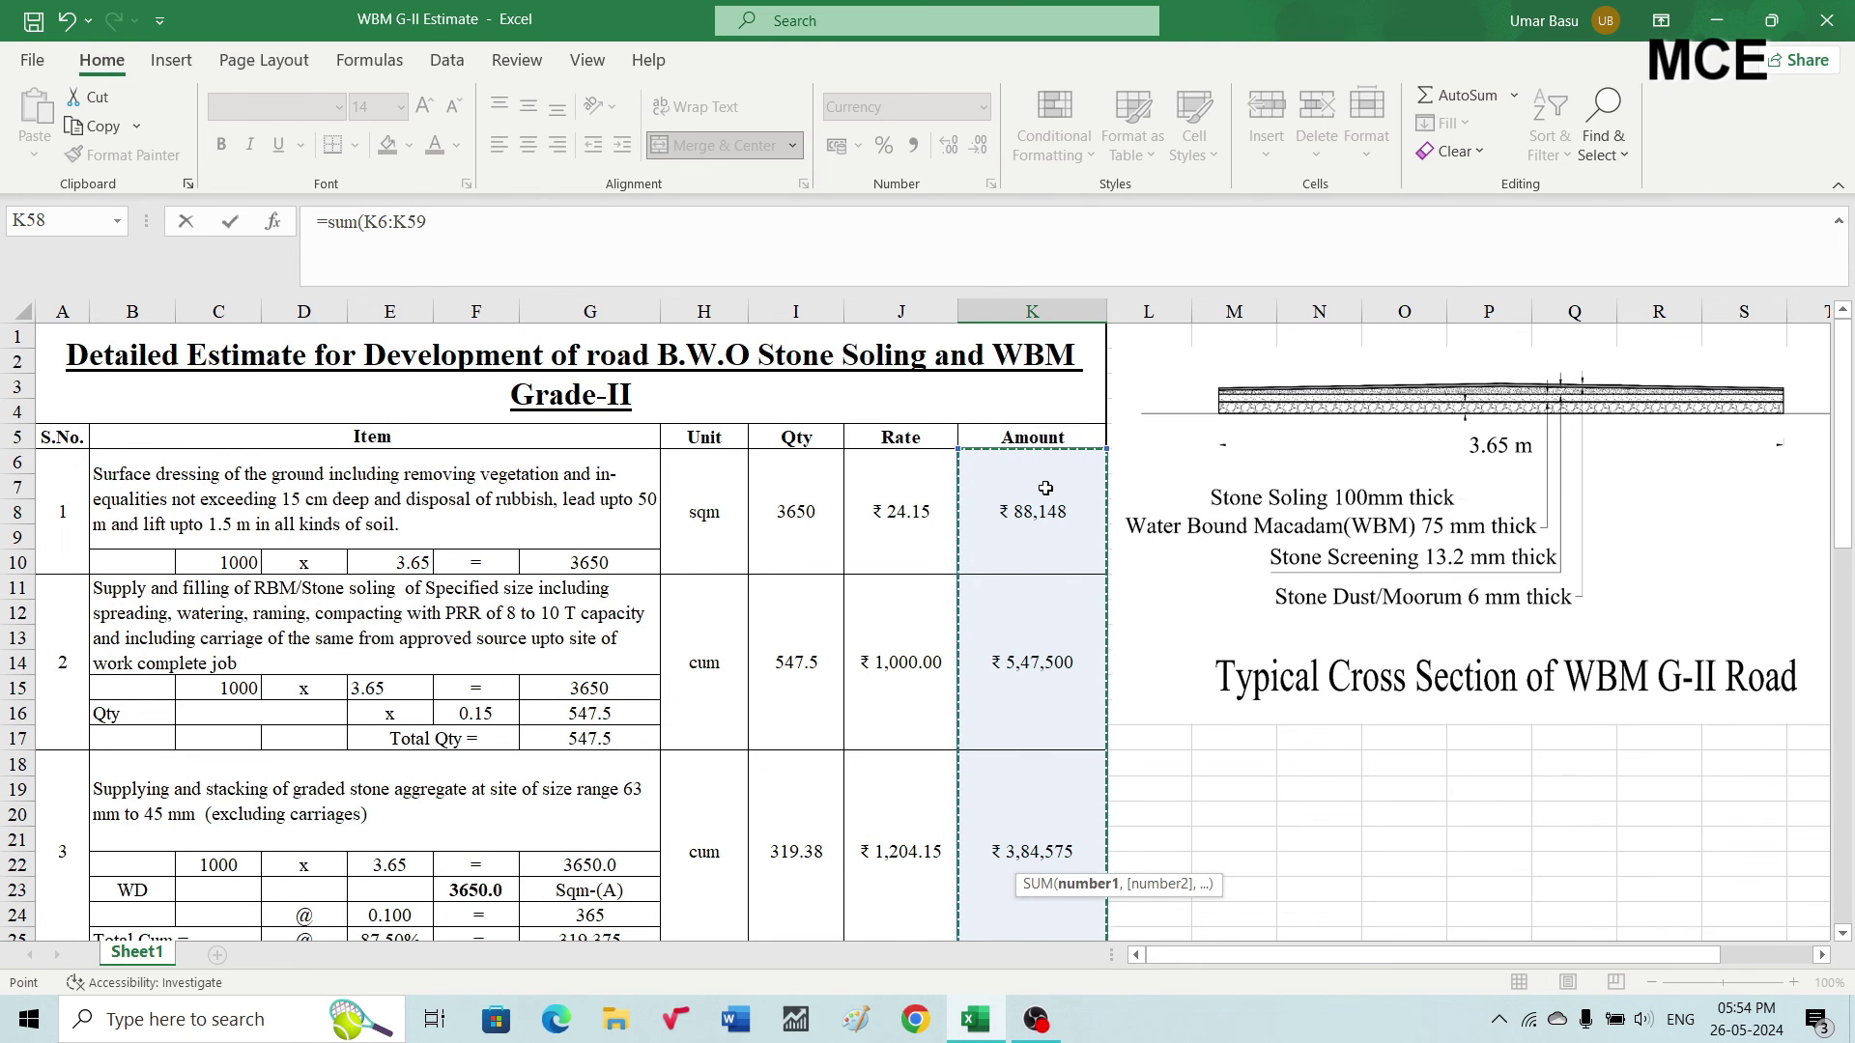
pyautogui.write(')')
pyautogui.press('Return')
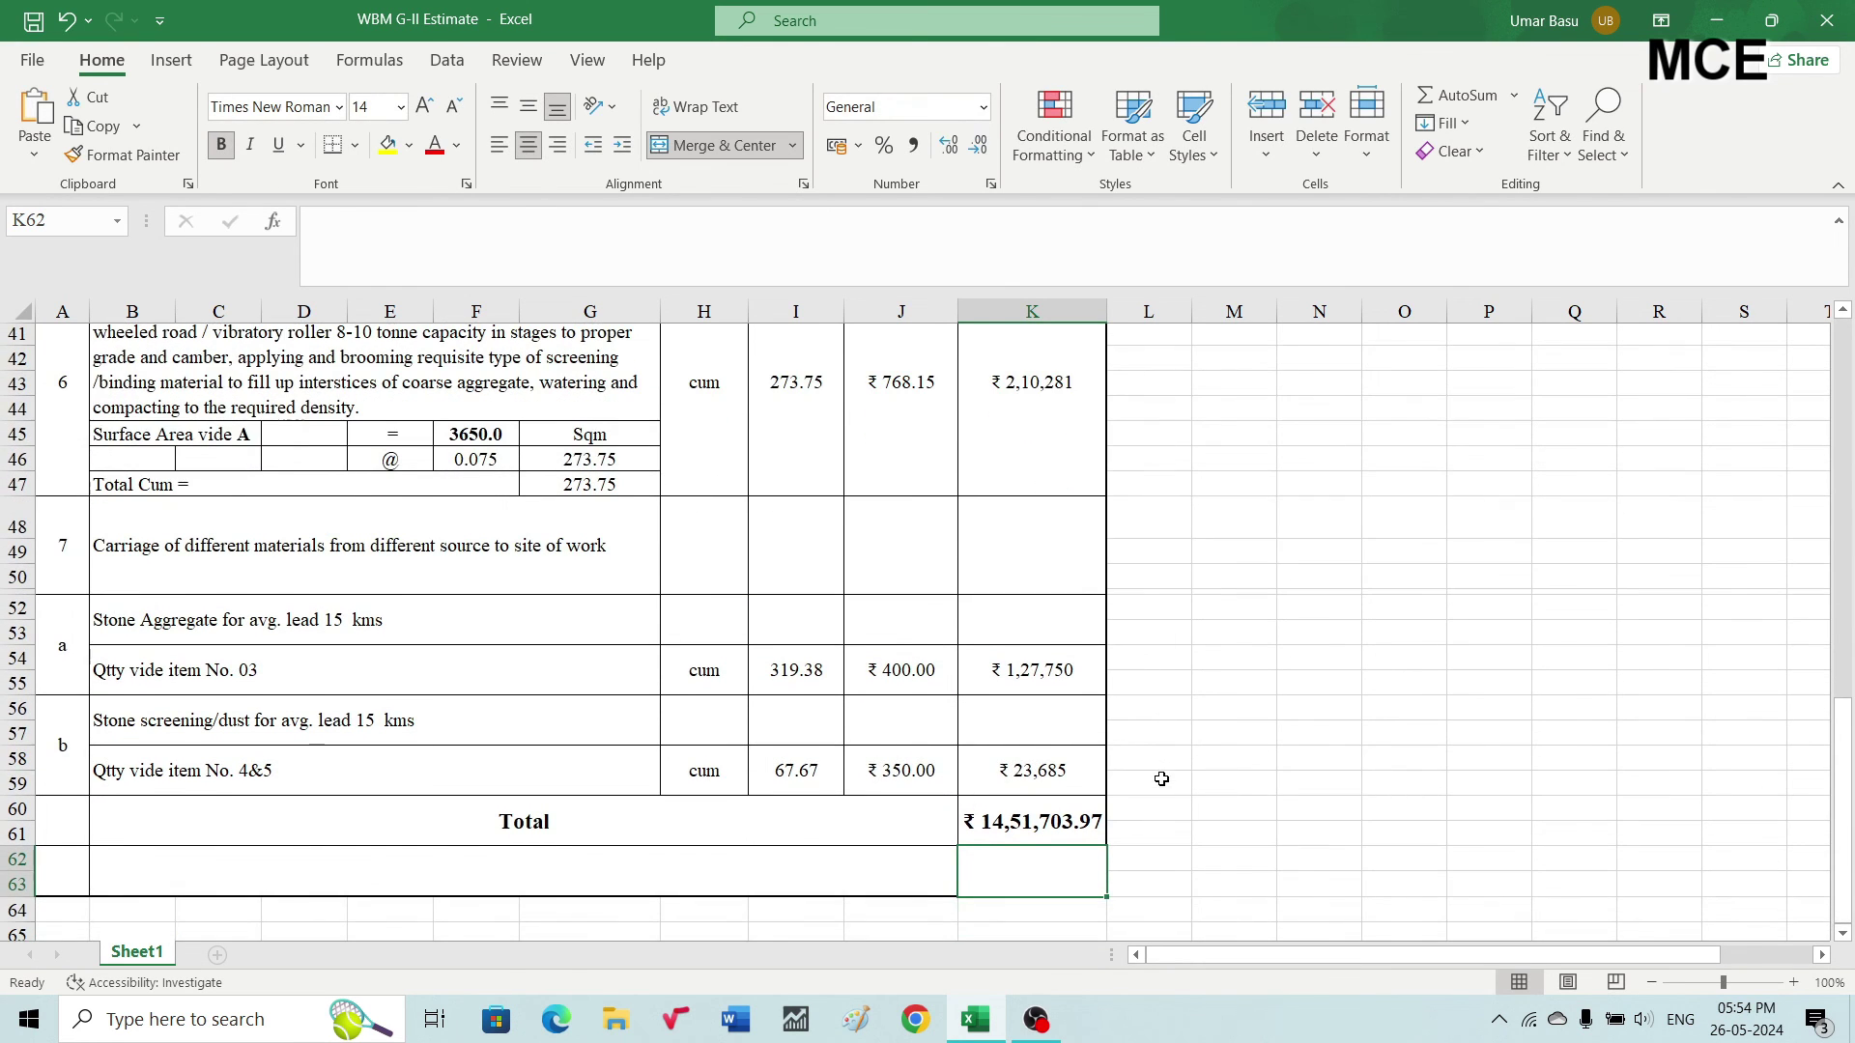
# Format the ₹14,51,704 grand total to show no decimal places
pyautogui.click(1049, 823)
pyautogui.click(951, 157)
pyautogui.click(978, 158)
pyautogui.click(978, 158)
pyautogui.click(977, 157)
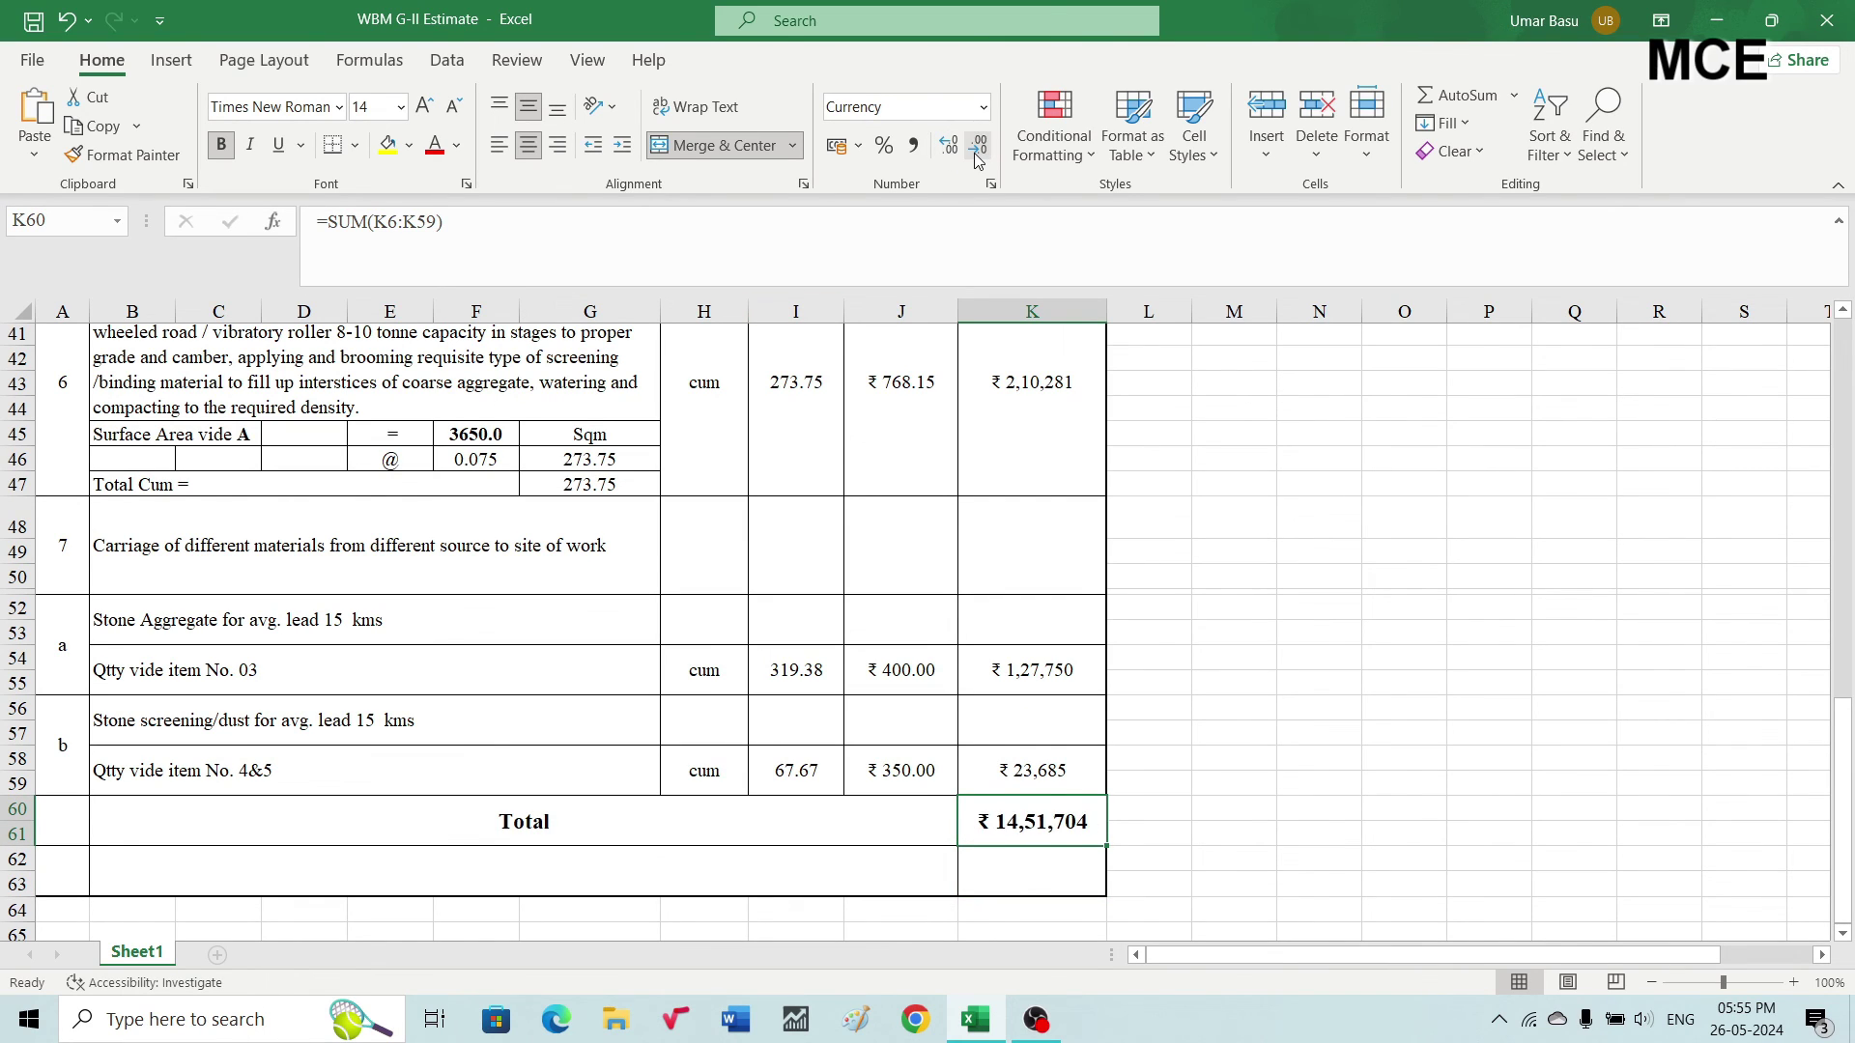
# Write 'say 14.52 lakhs' in K62 under the total and middle-align it vertically
pyautogui.click(1028, 868)
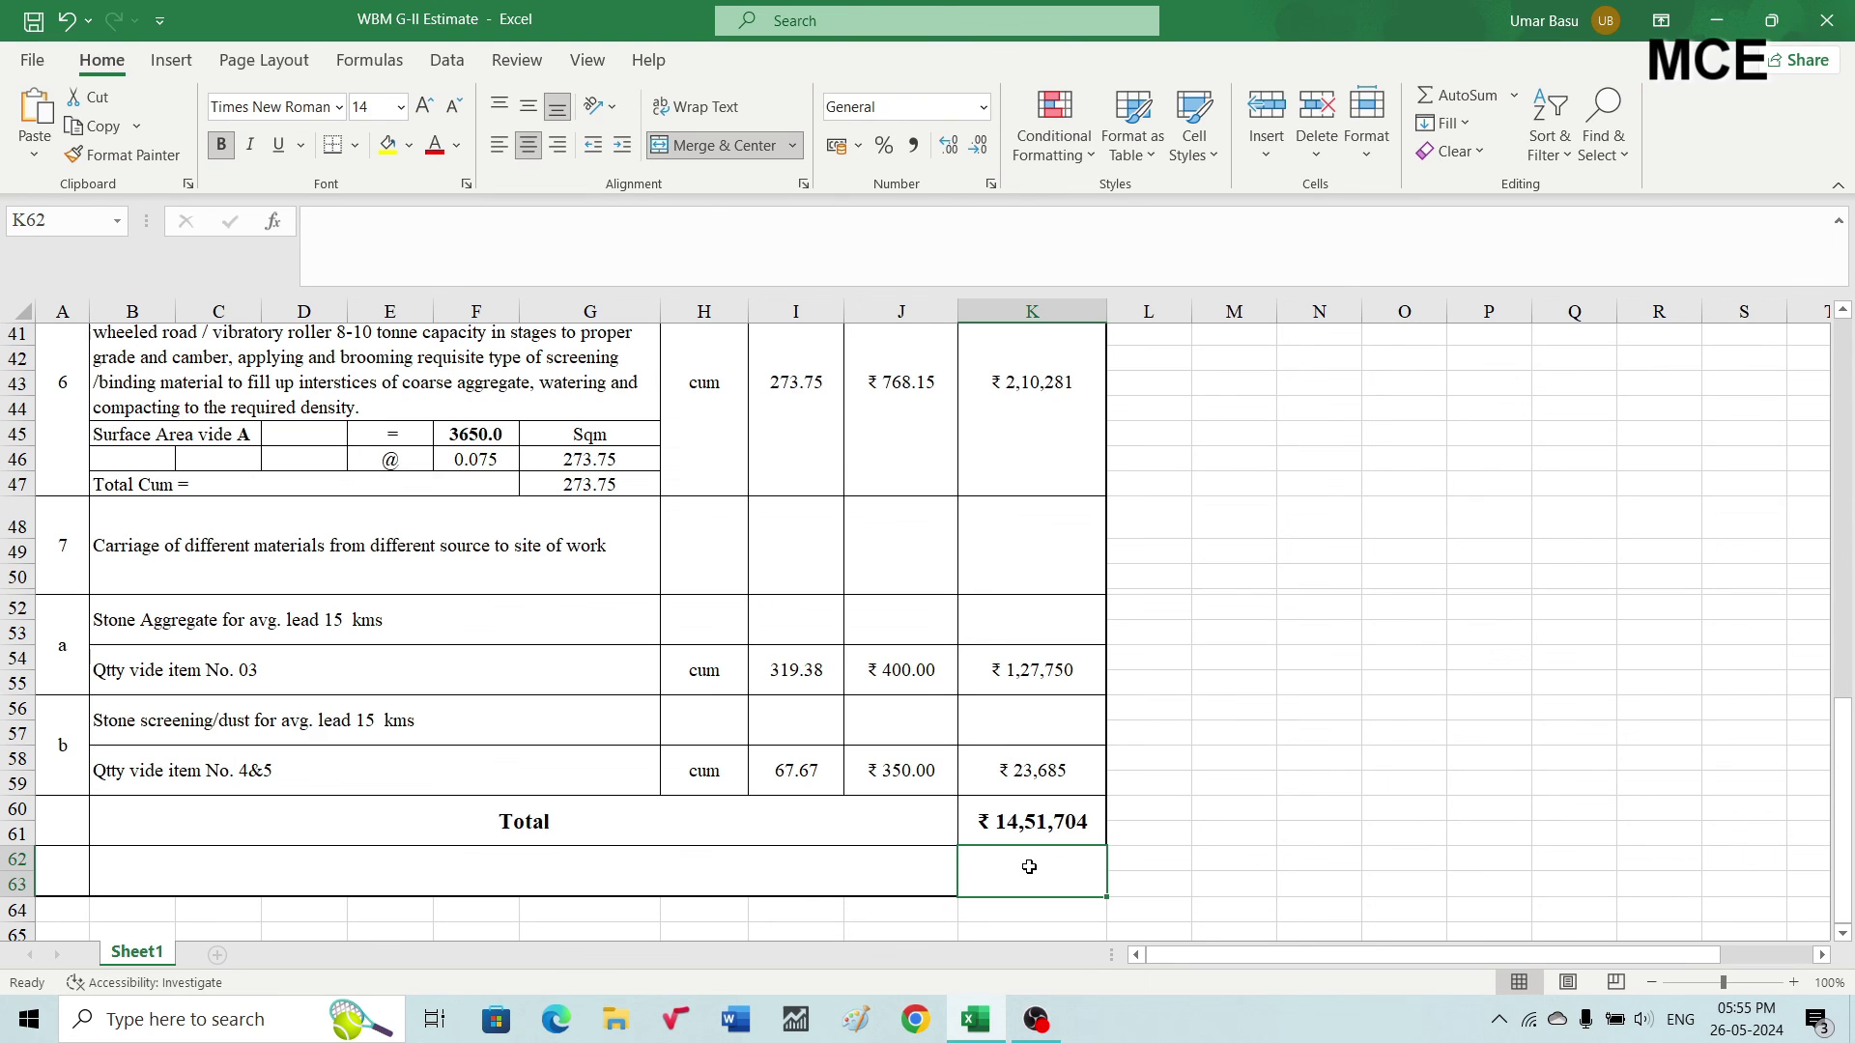
pyautogui.write('say')
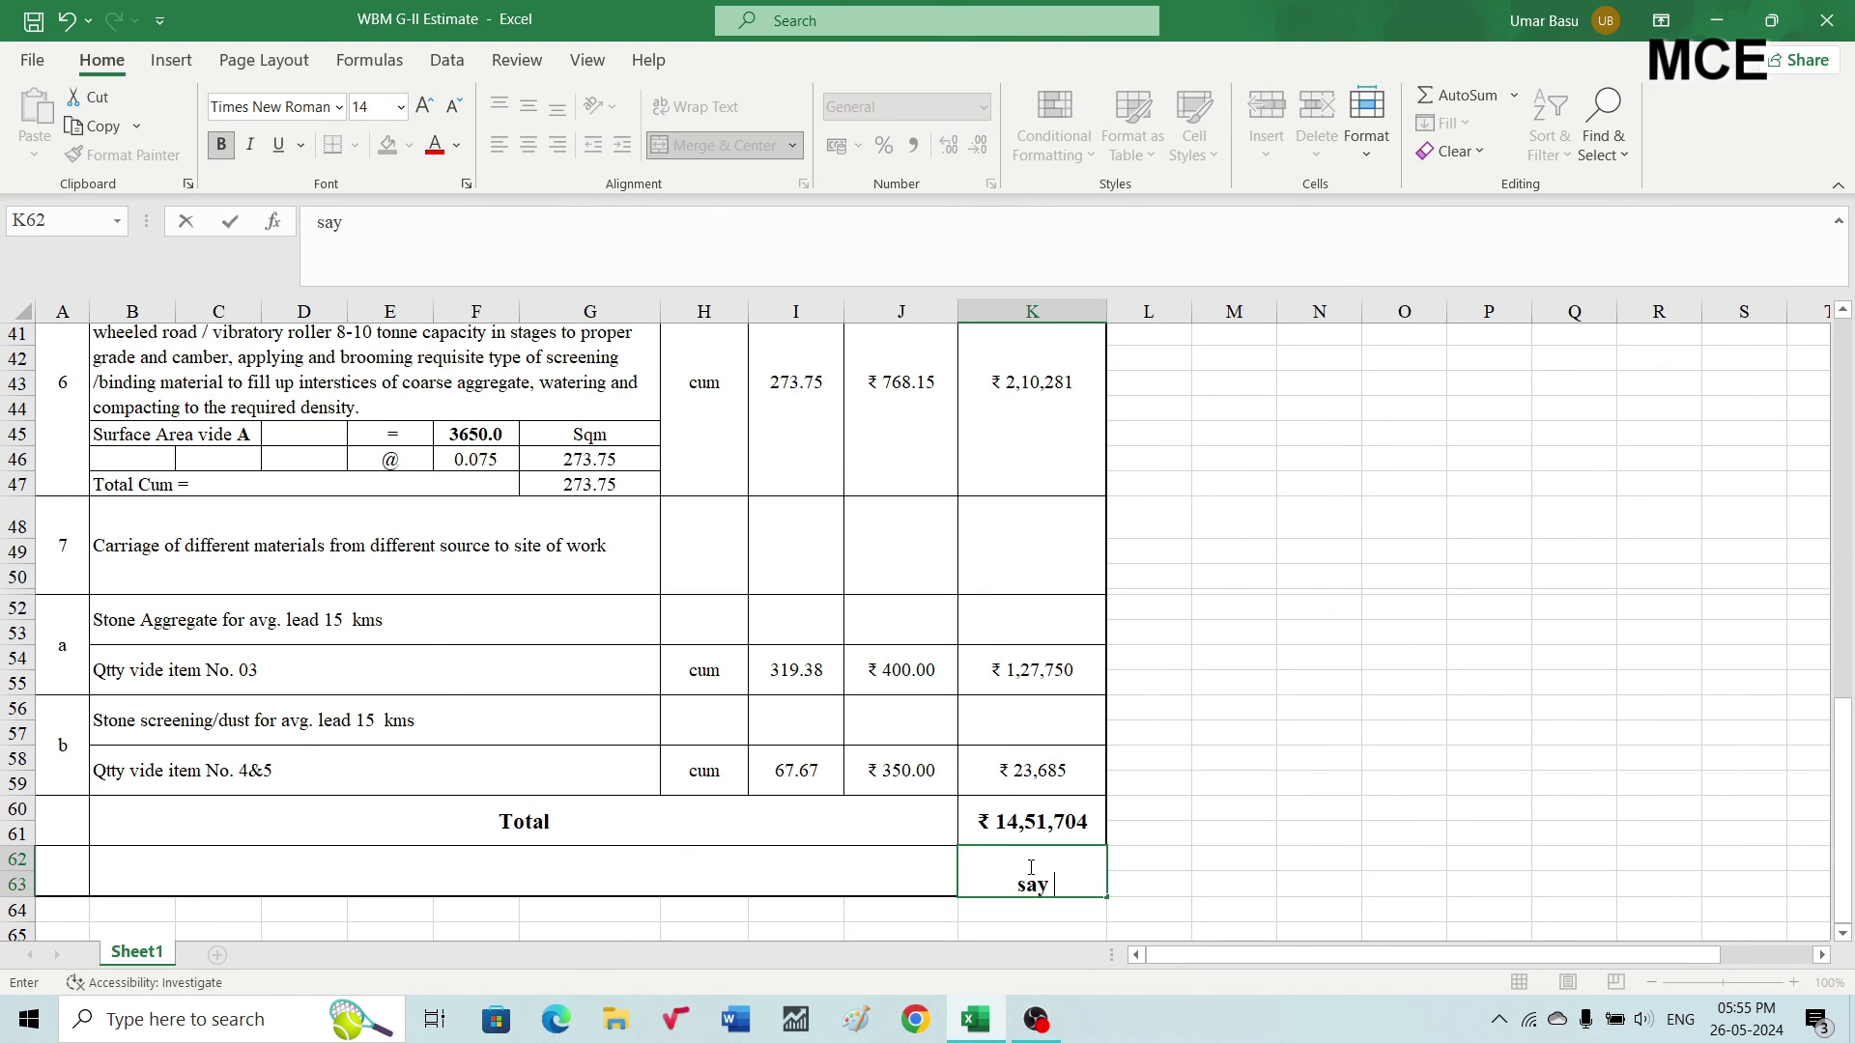
pyautogui.write(' 14.52 lak')
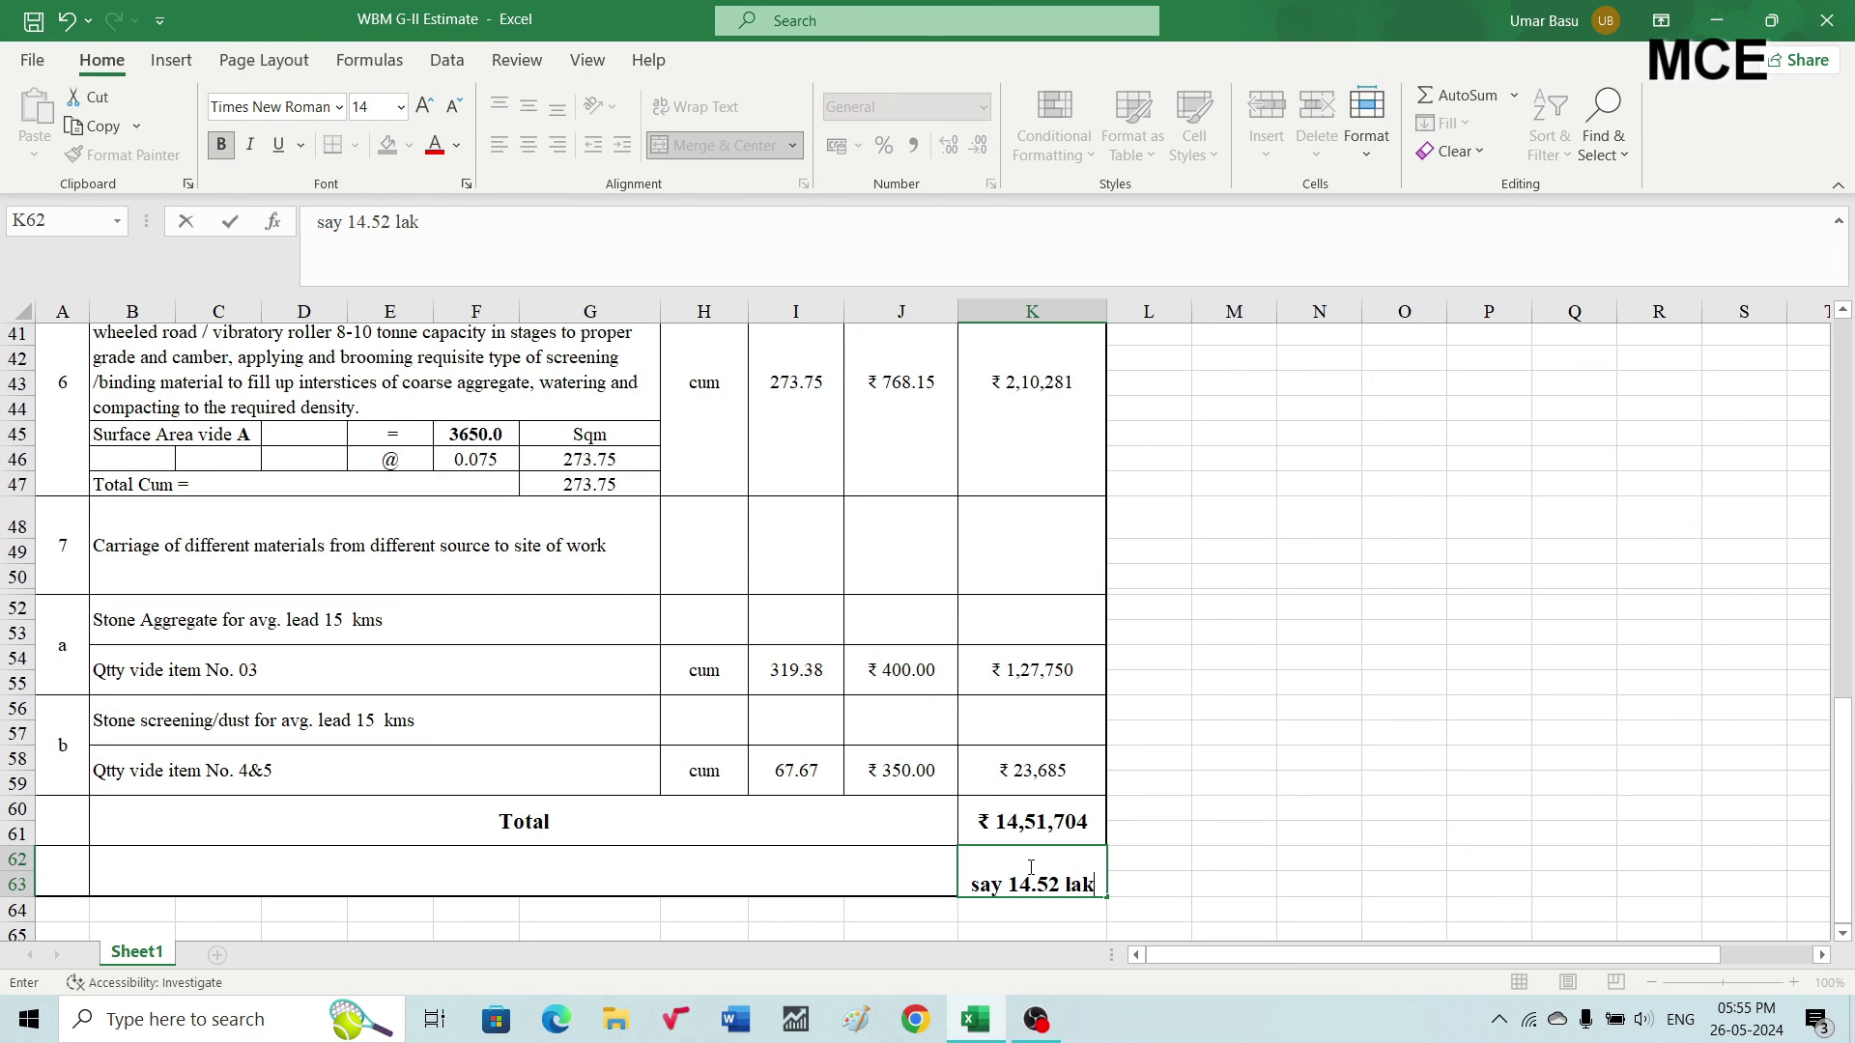
pyautogui.write('hs')
pyautogui.press('Return')
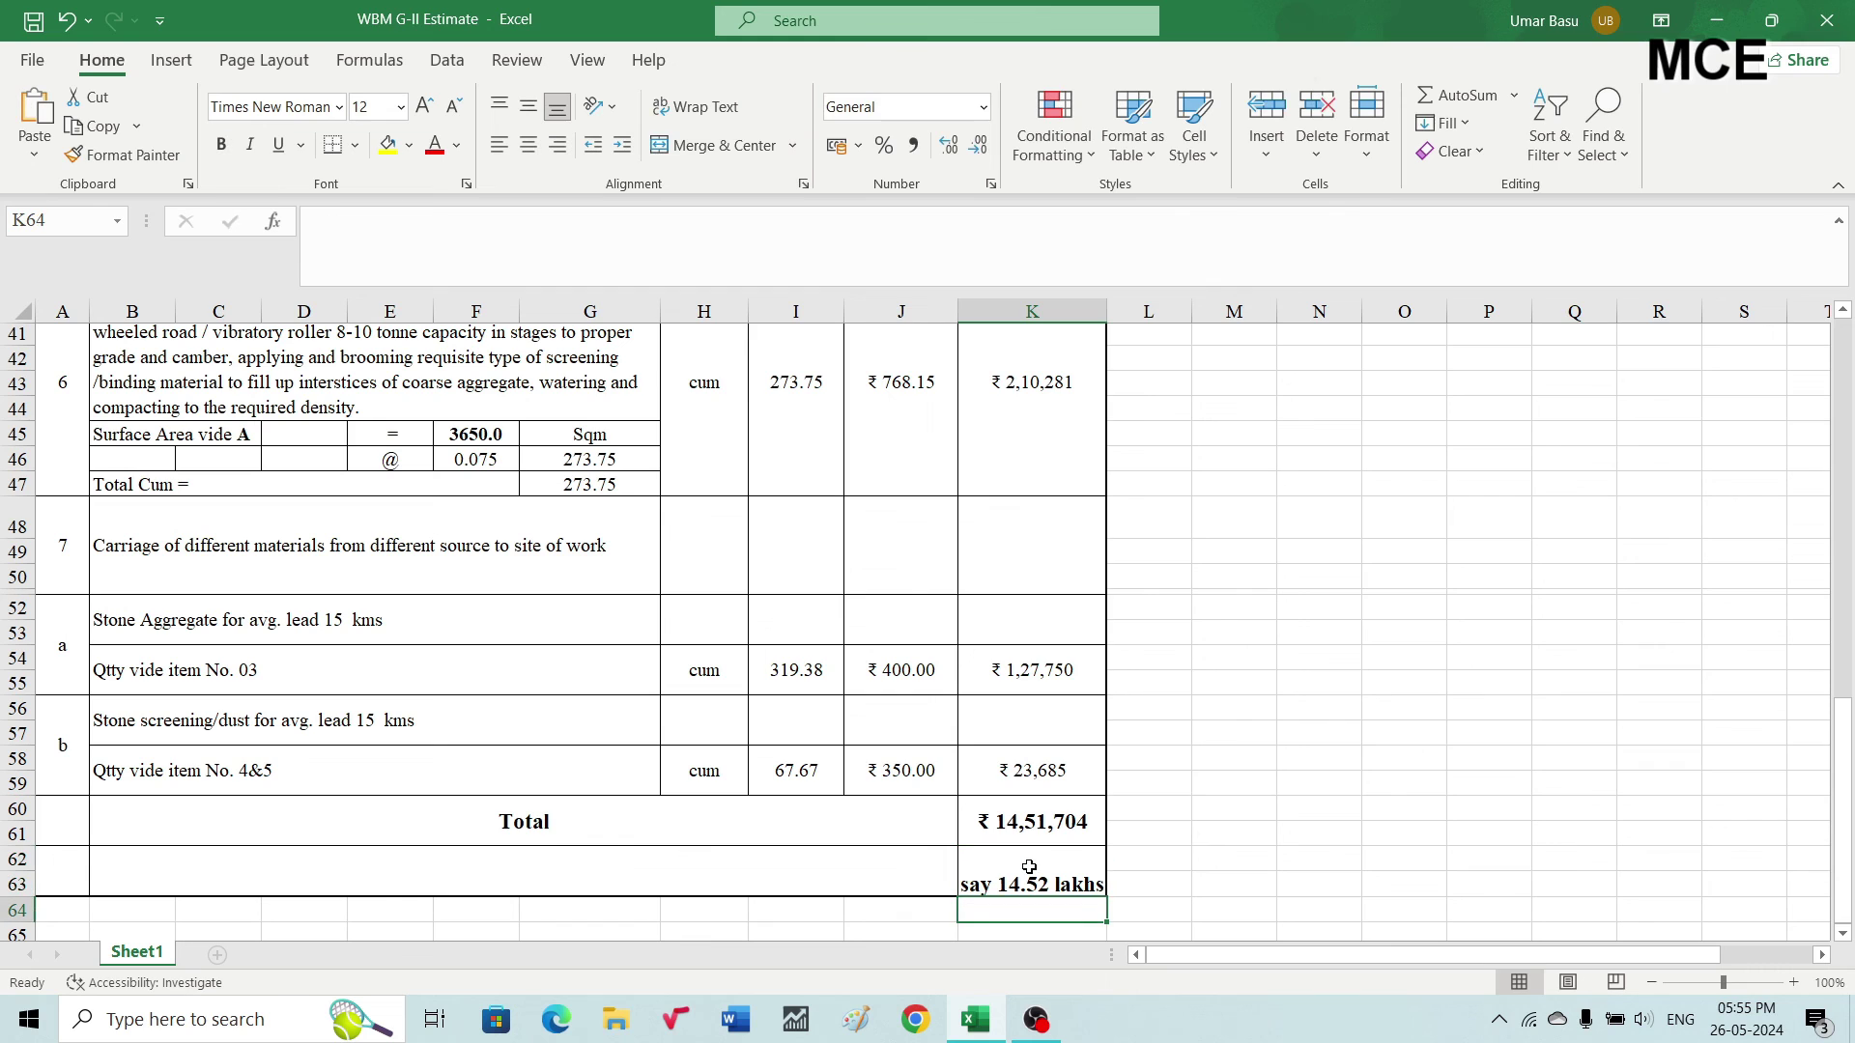
pyautogui.click(1029, 867)
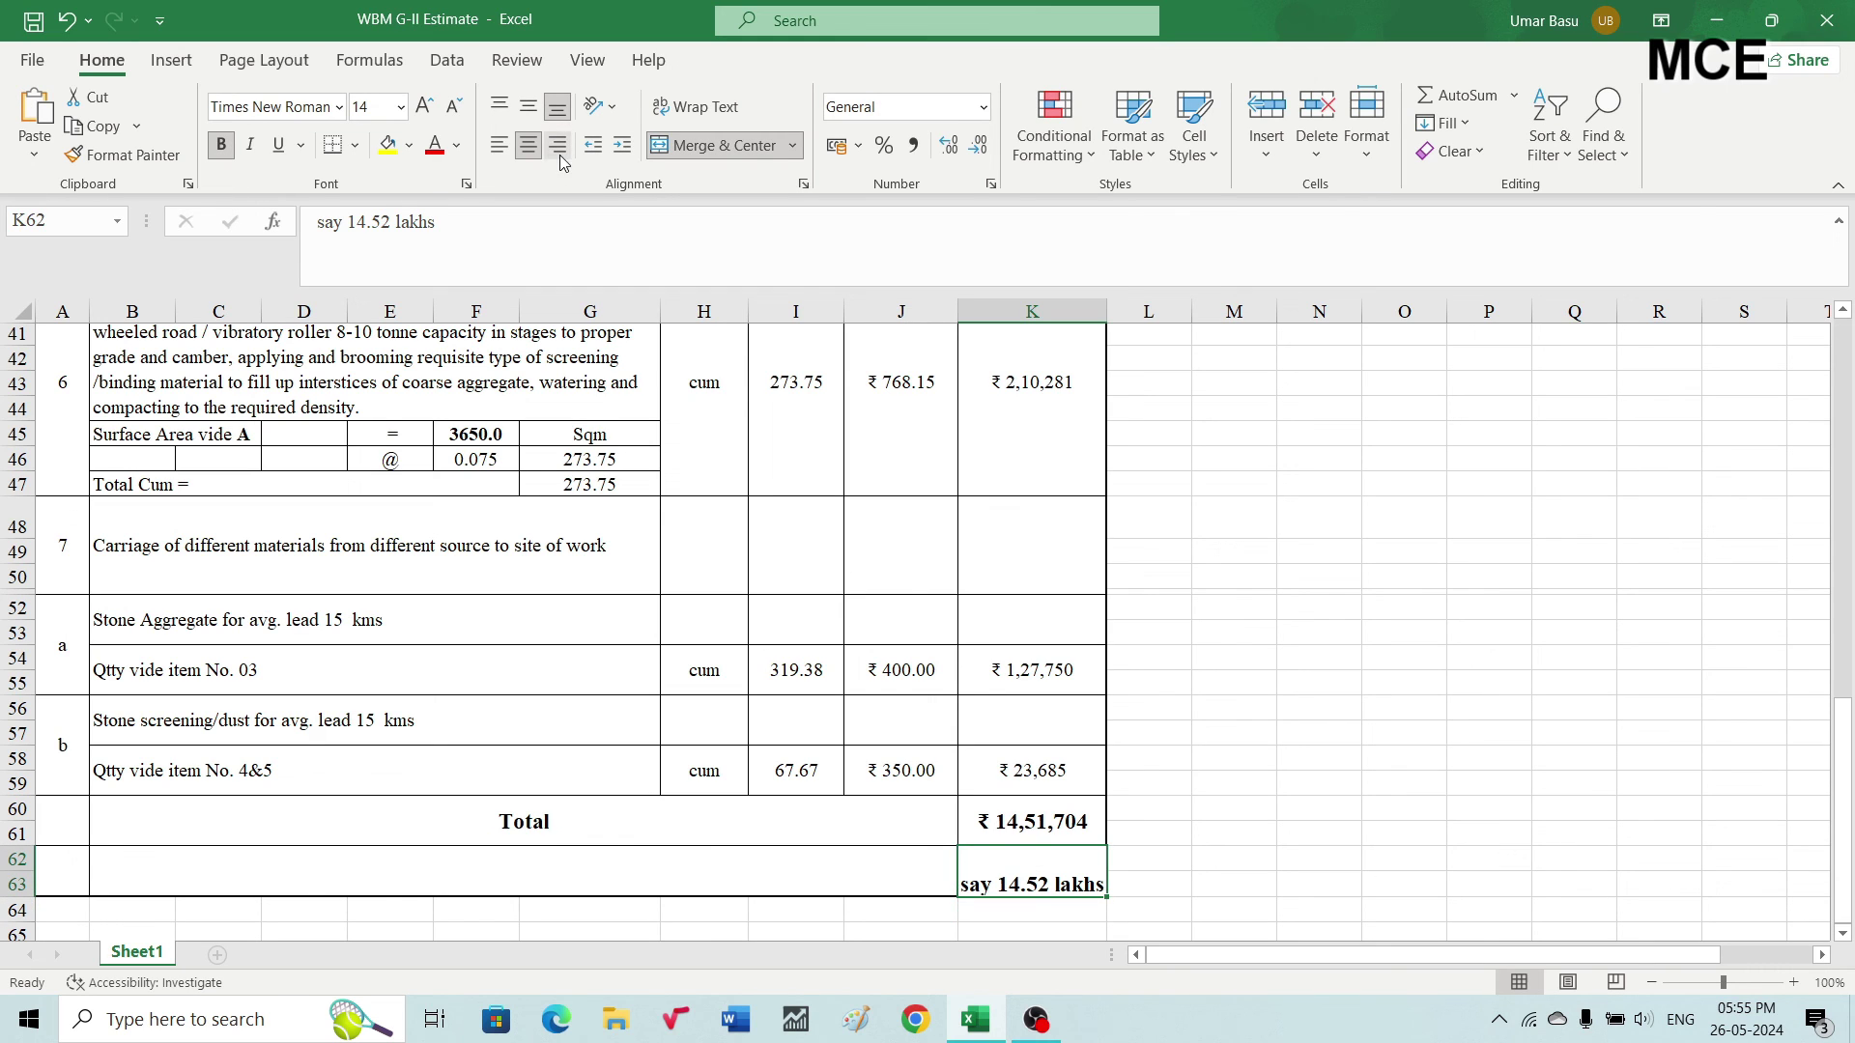
pyautogui.click(528, 104)
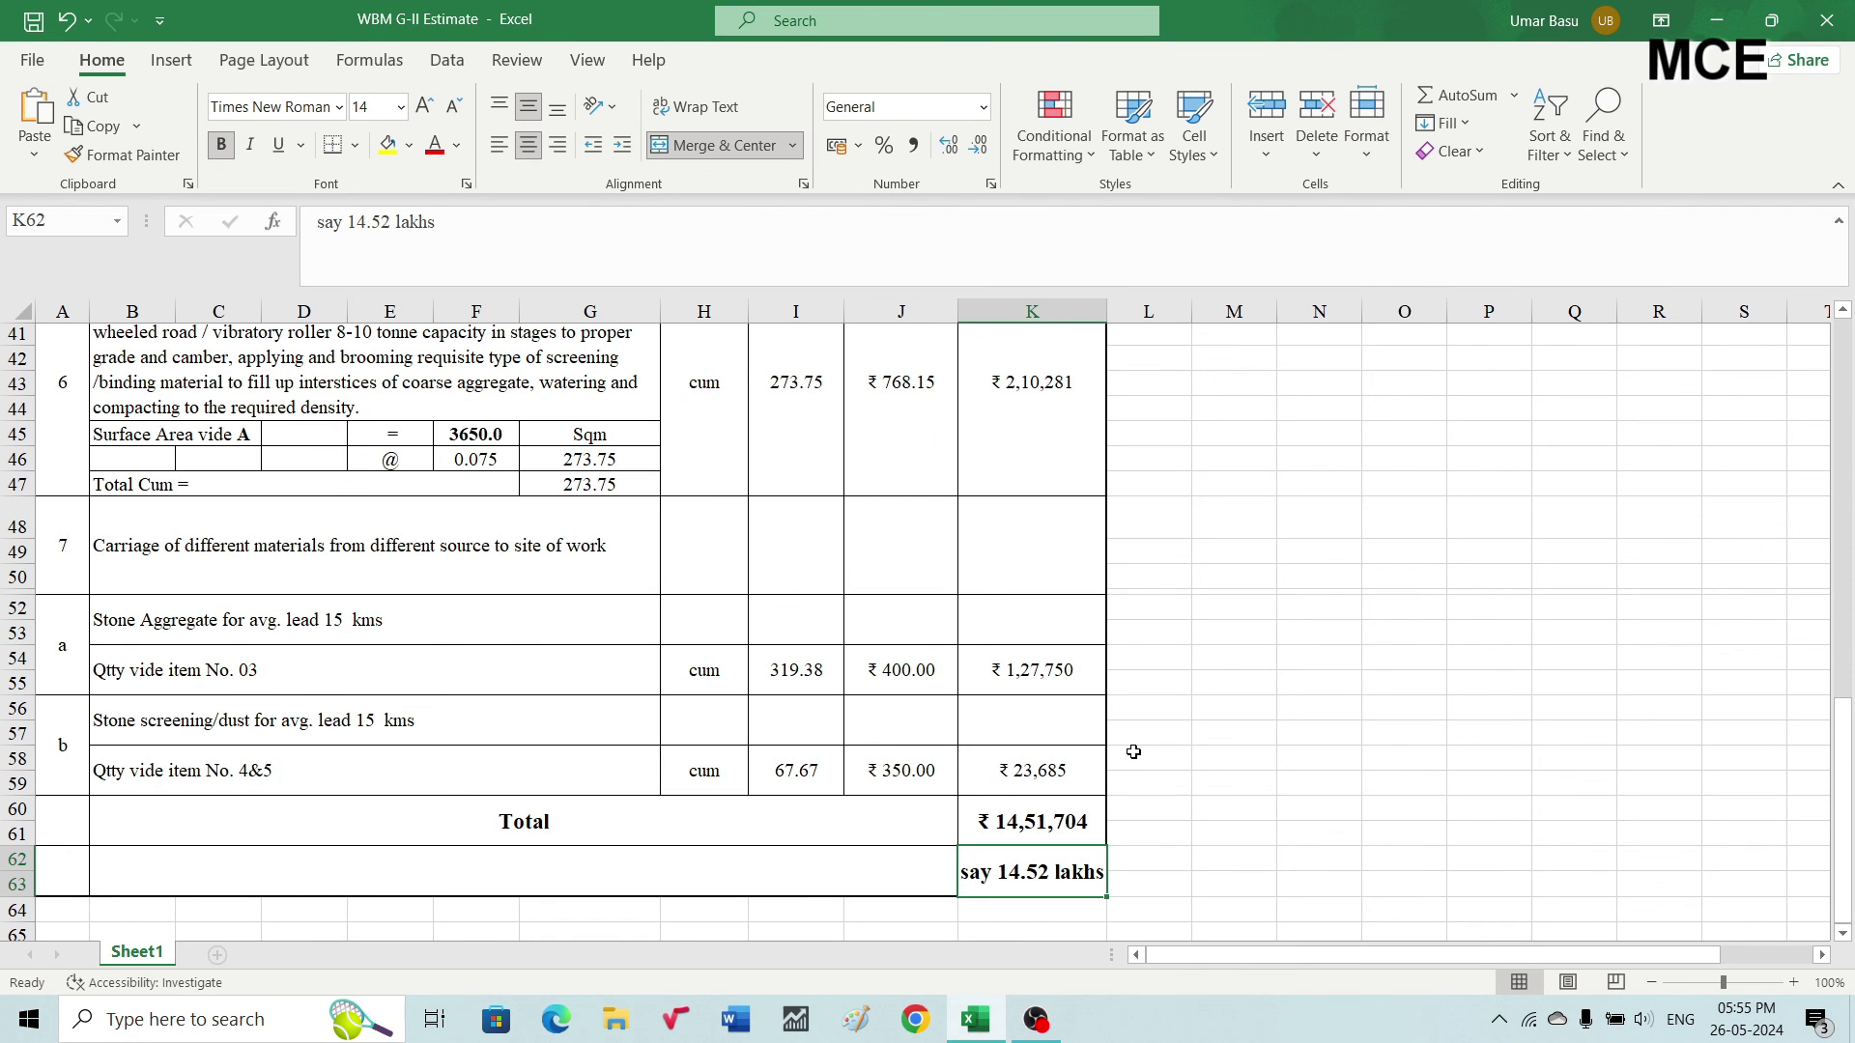
pyautogui.scroll(12, 1134, 752)
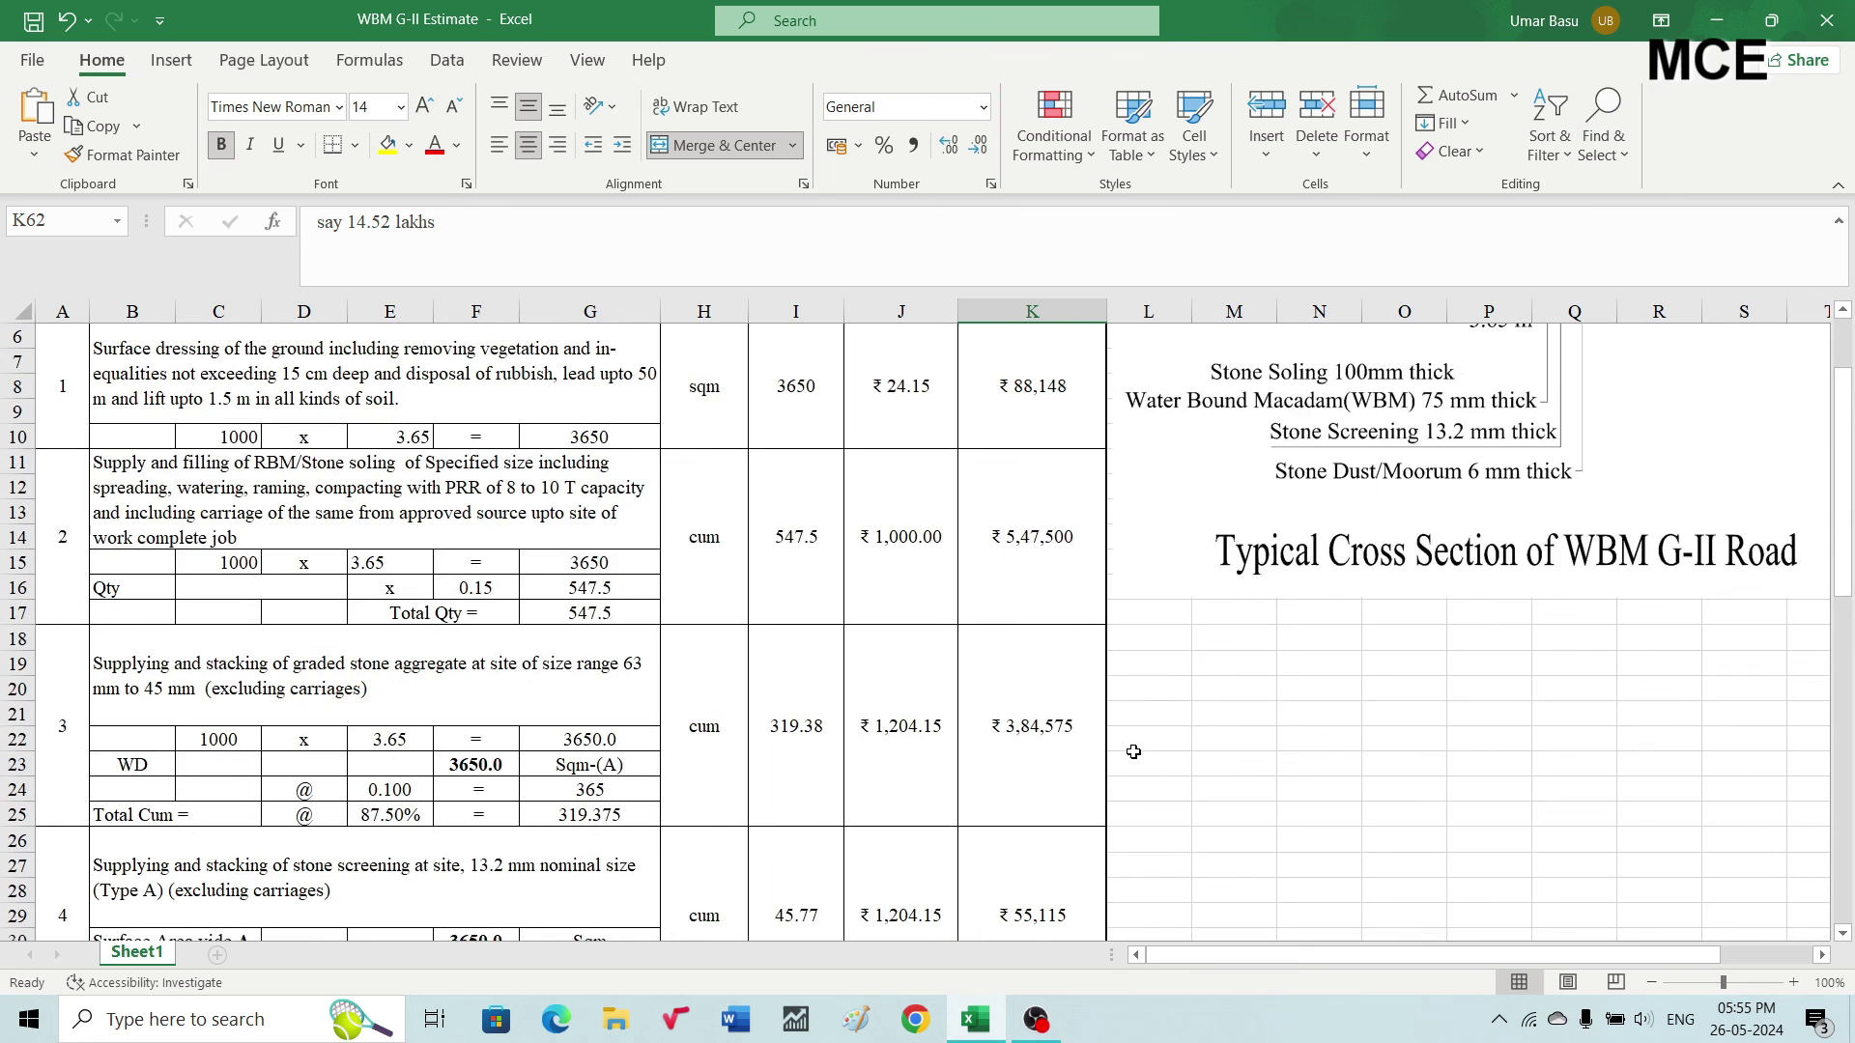
pyautogui.scroll(2, 1133, 752)
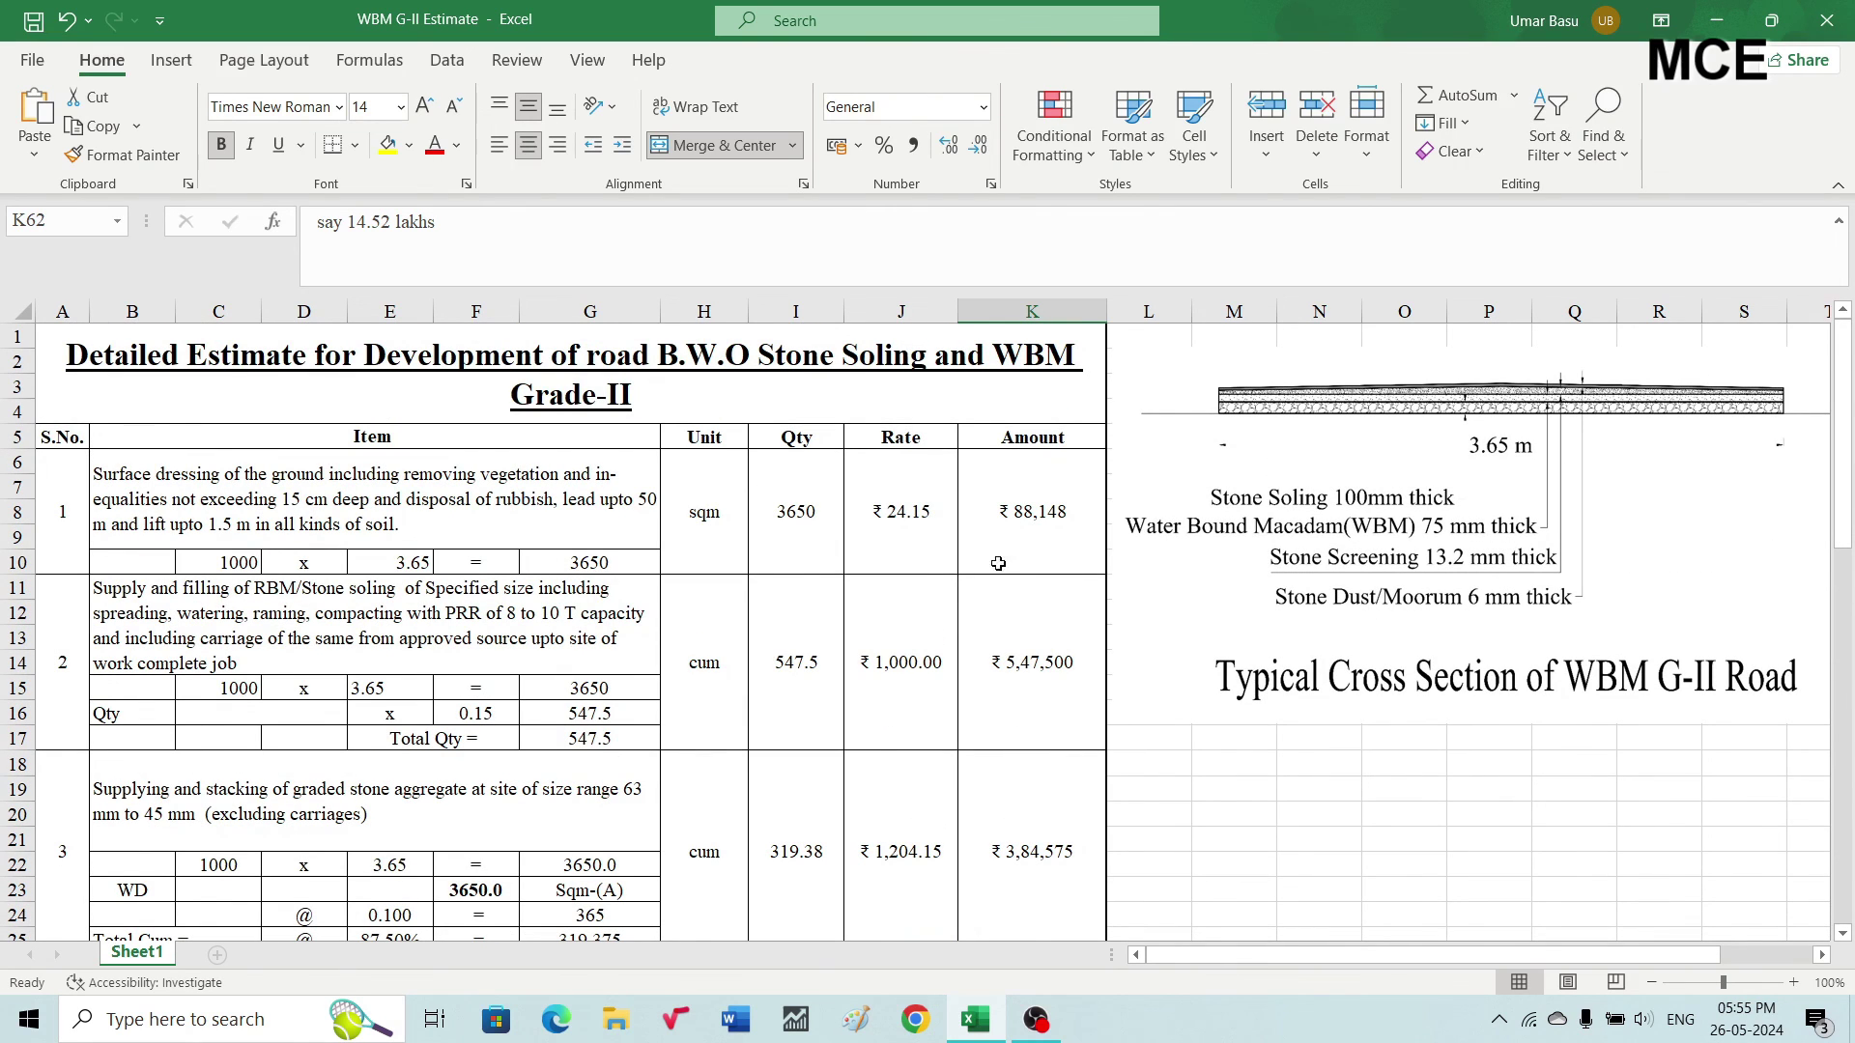
pyautogui.scroll(-5, 1004, 574)
pyautogui.scroll(5, 1009, 588)
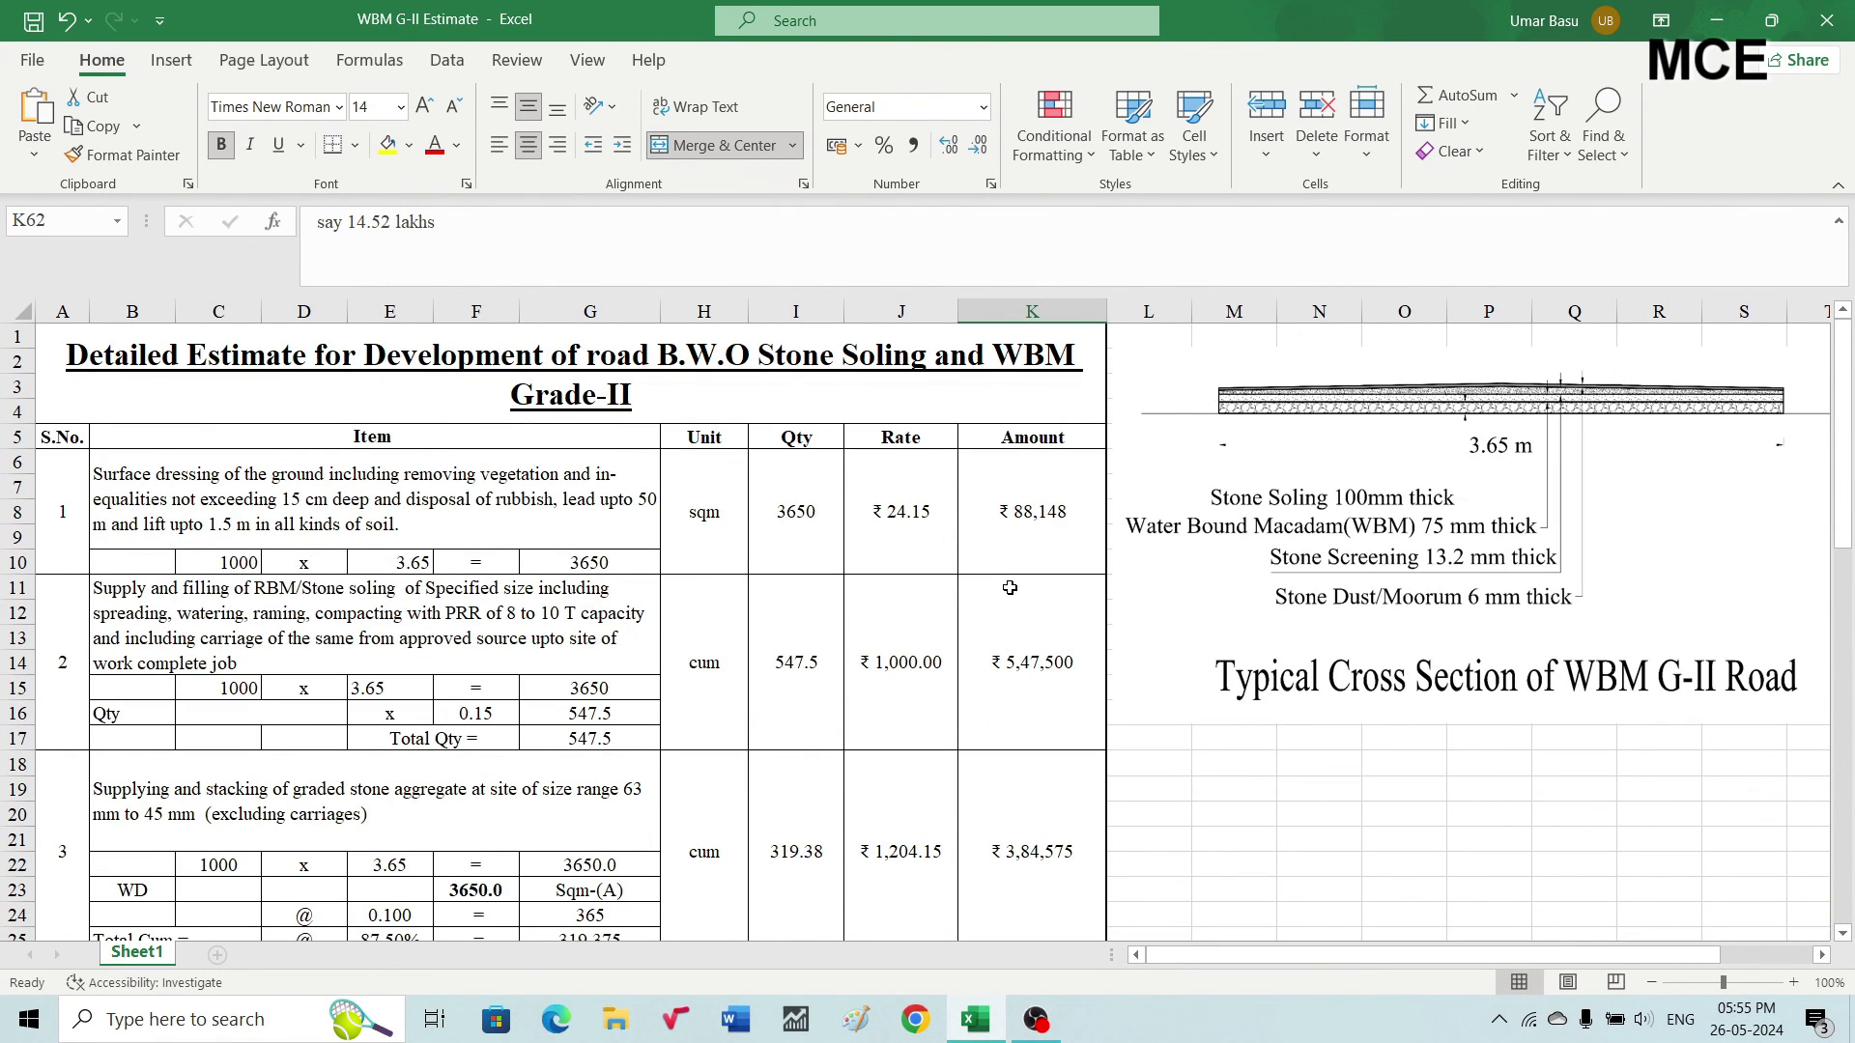